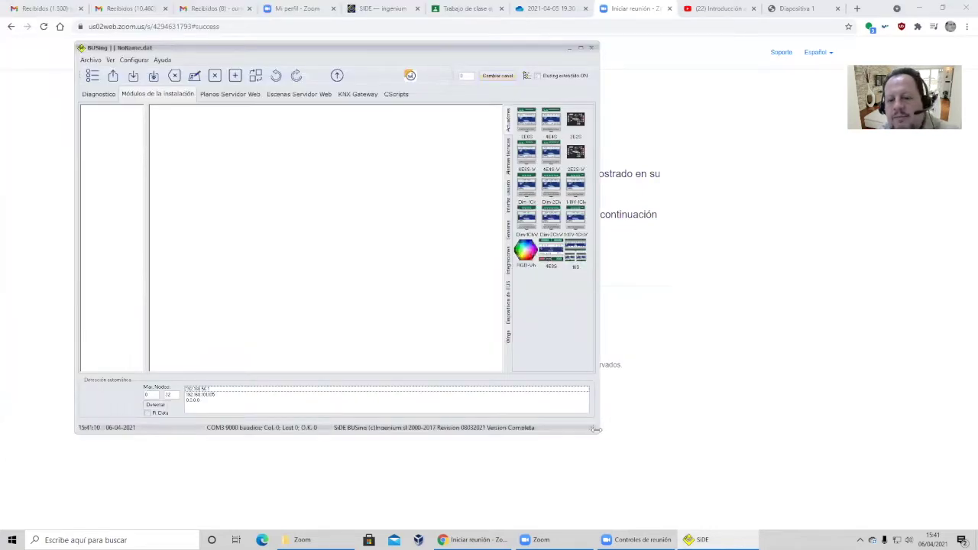
- Widen the BUSing window, shift it left and make it slightly taller
{"action": "left_click_drag", "start_coordinate": [596, 430], "coordinate": [895, 432]}
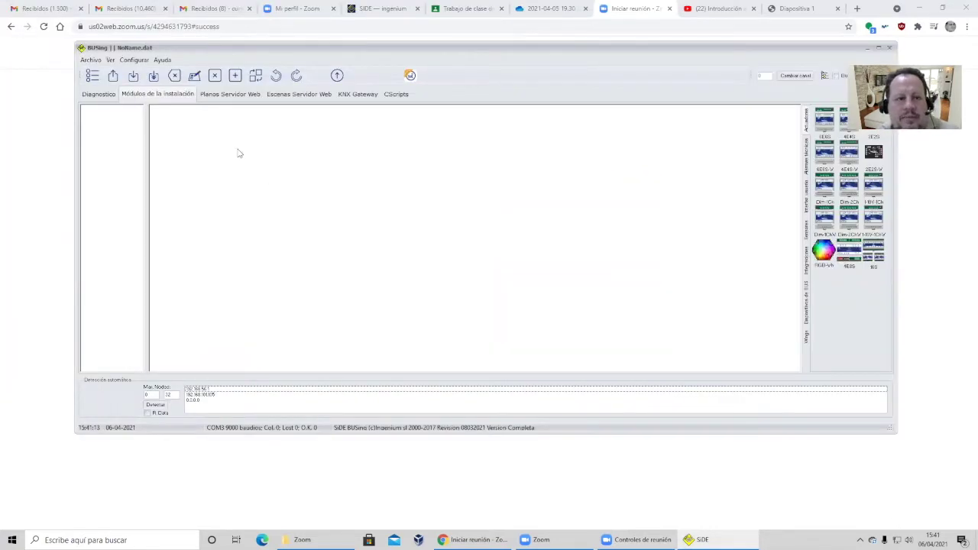
{"action": "left_click_drag", "start_coordinate": [282, 50], "coordinate": [238, 51]}
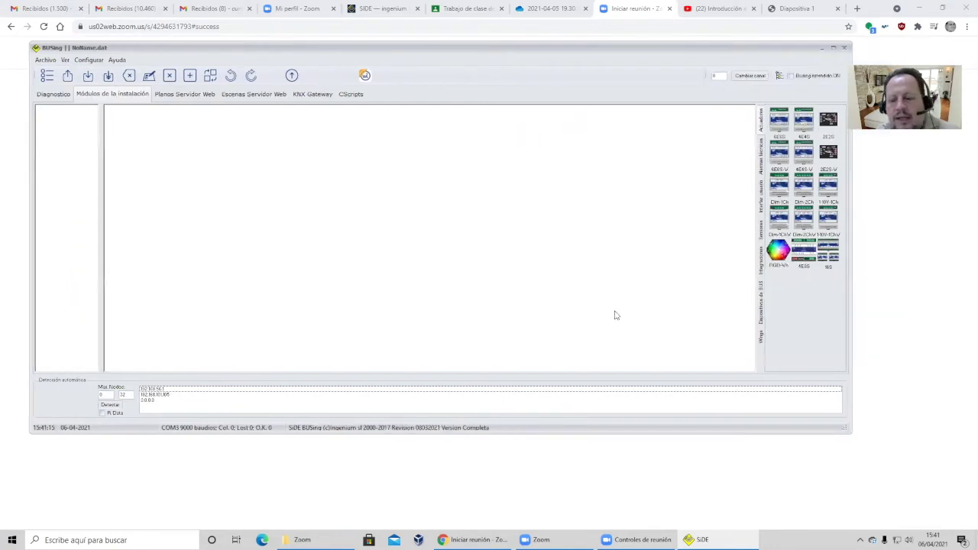
{"action": "left_click_drag", "start_coordinate": [845, 430], "coordinate": [846, 453]}
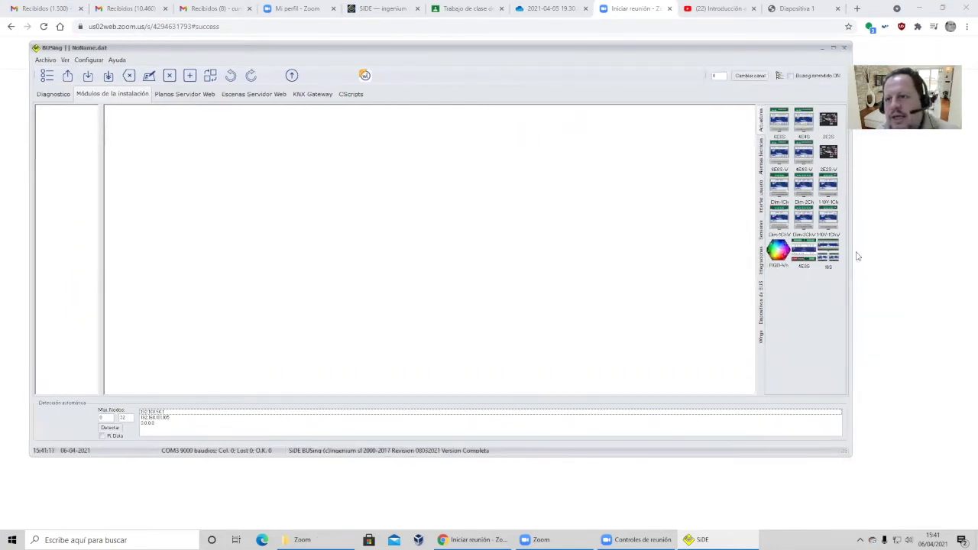
{"action": "left_click_drag", "start_coordinate": [898, 66], "coordinate": [832, 64]}
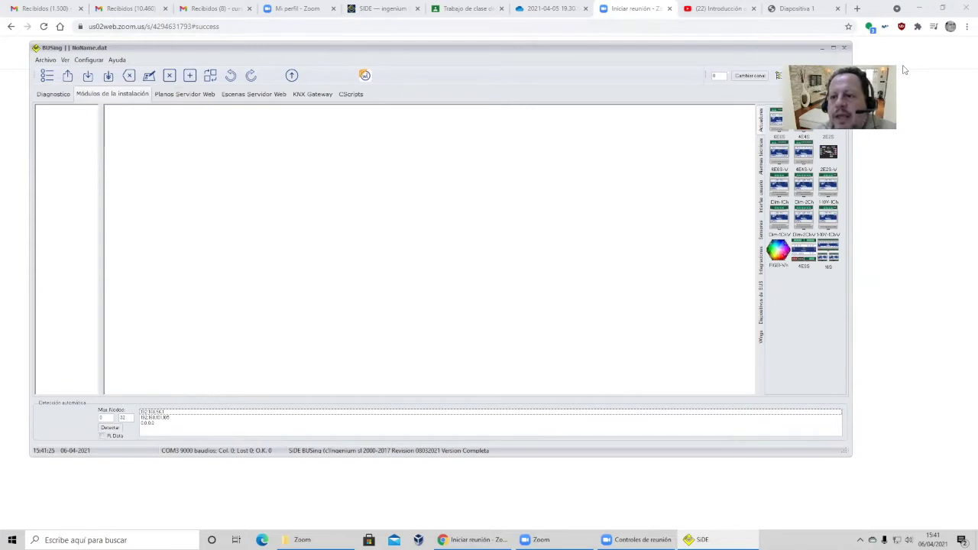
{"action": "left_click_drag", "start_coordinate": [832, 64], "coordinate": [832, 73]}
{"action": "left_click_drag", "start_coordinate": [886, 107], "coordinate": [951, 107]}
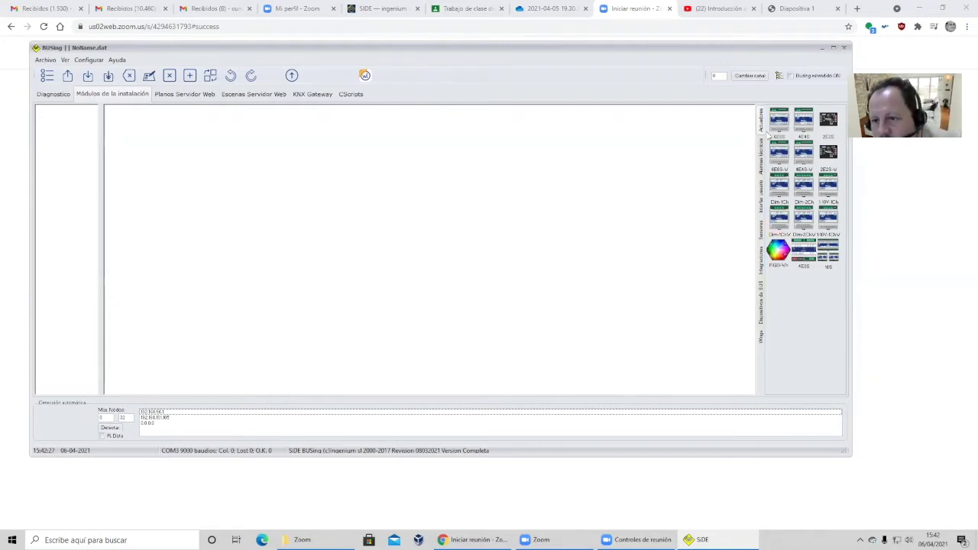
- Add KA and KTF technical-alarm modules, then delete 1-KTF so only 0-KA remains
{"action": "left_click", "coordinate": [762, 166]}
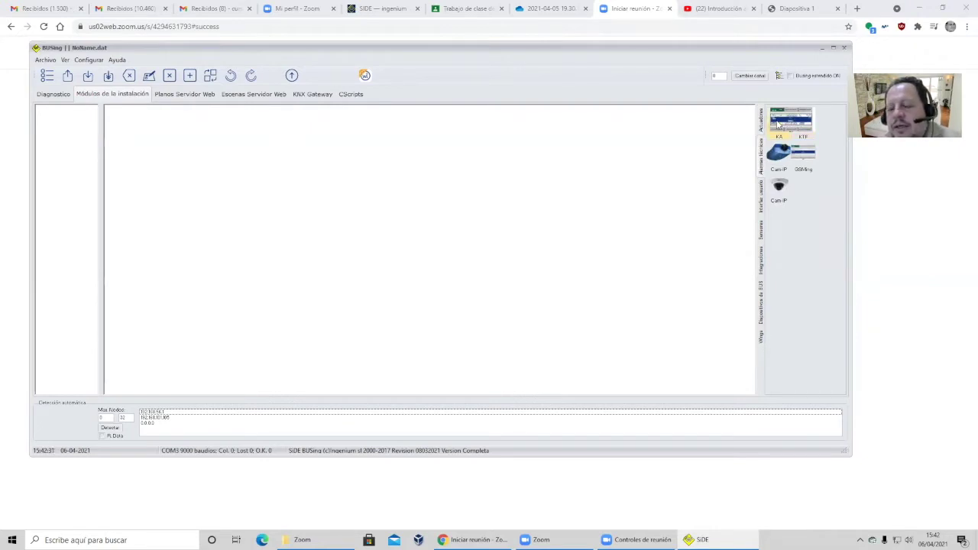
{"action": "double_click", "coordinate": [779, 124]}
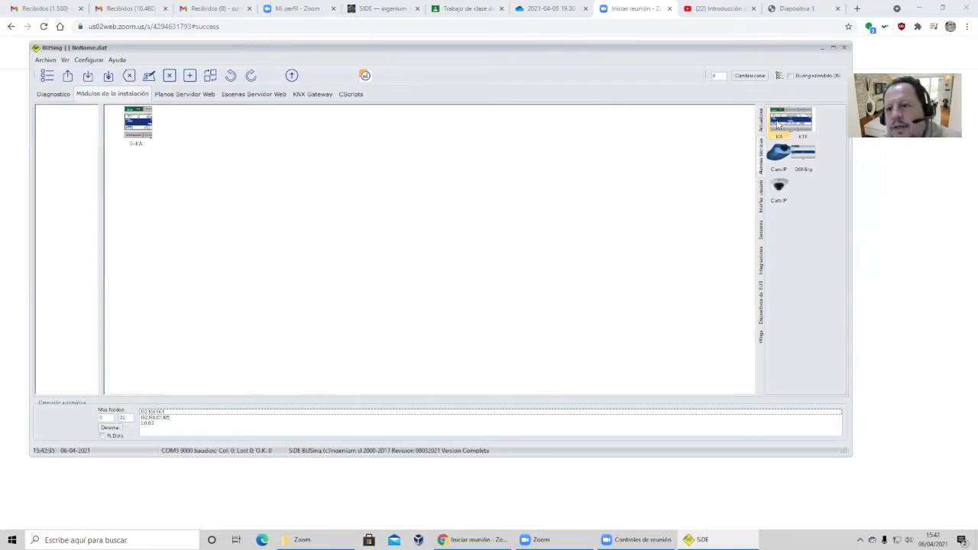
{"action": "double_click", "coordinate": [802, 126]}
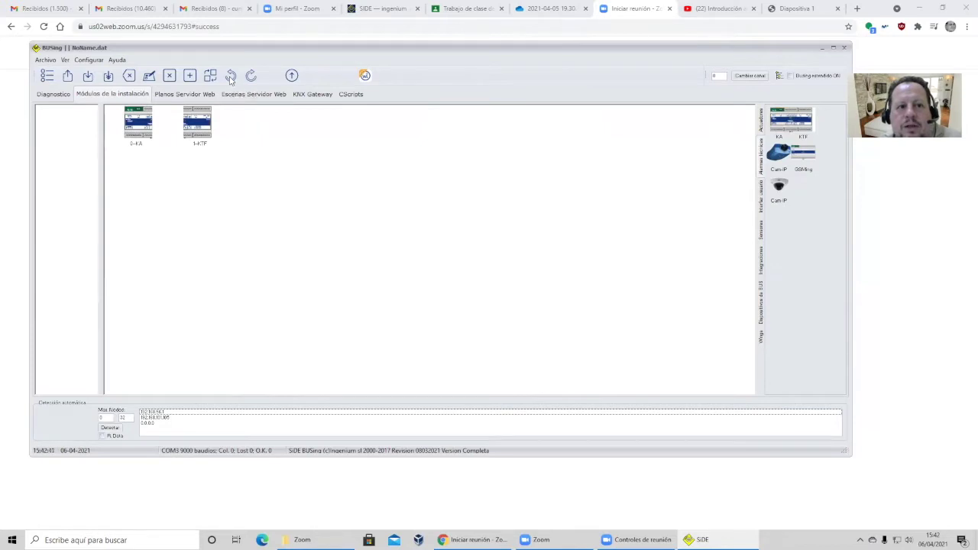
{"action": "left_click", "coordinate": [188, 124]}
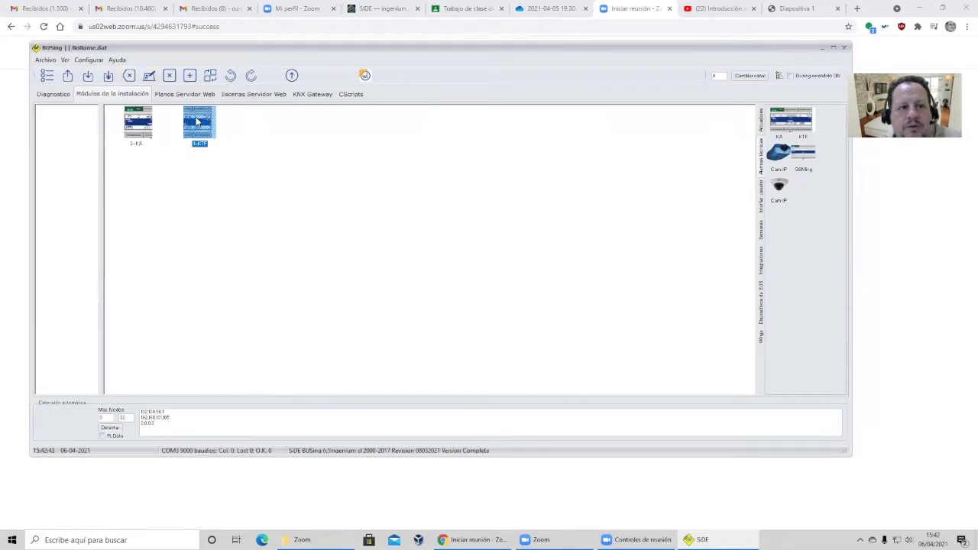
{"action": "left_click", "coordinate": [169, 76]}
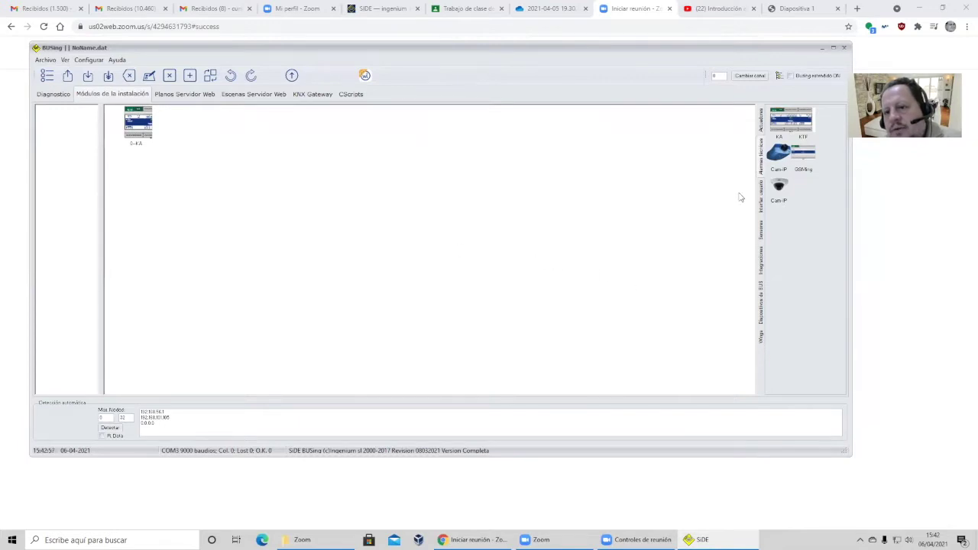
- Add a 6E6S actuator module as 2-6E6S, then delete it from the canvas
{"action": "left_click", "coordinate": [761, 119]}
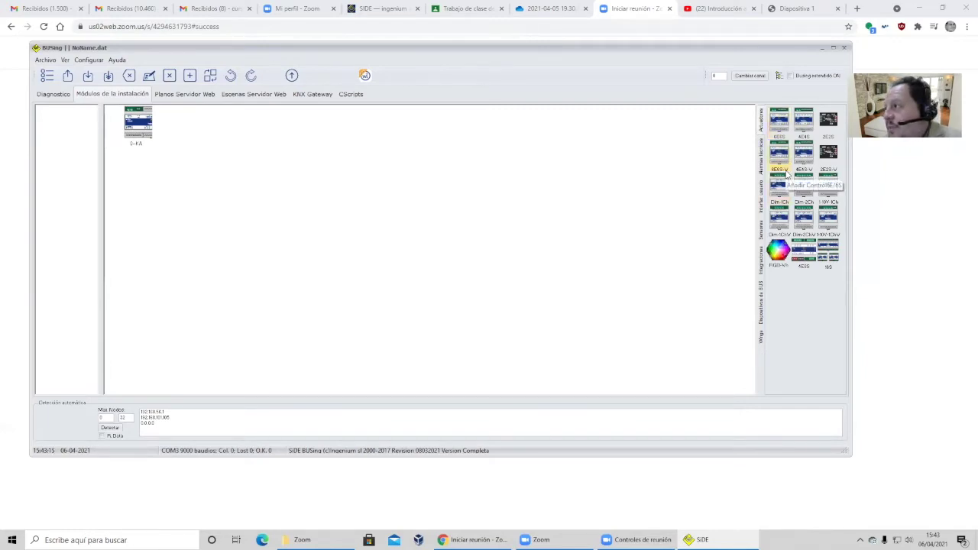
{"action": "left_click", "coordinate": [777, 123]}
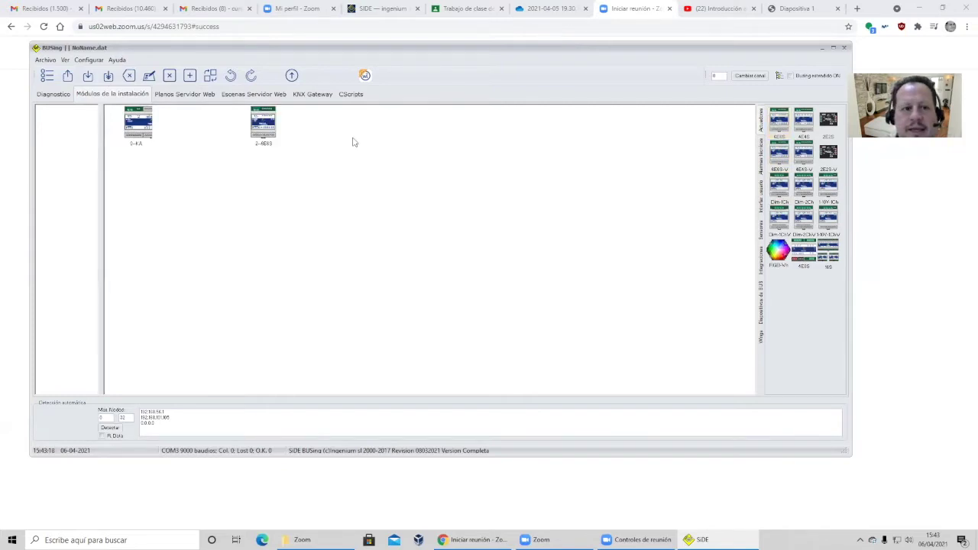
{"action": "left_click", "coordinate": [268, 127]}
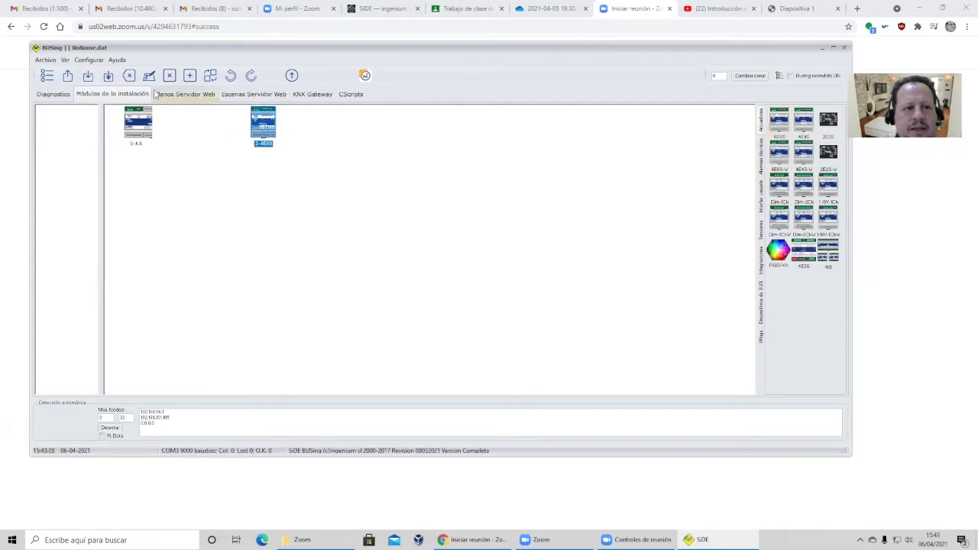
{"action": "left_click", "coordinate": [128, 75]}
{"action": "left_click", "coordinate": [150, 131]}
{"action": "left_click", "coordinate": [184, 134]}
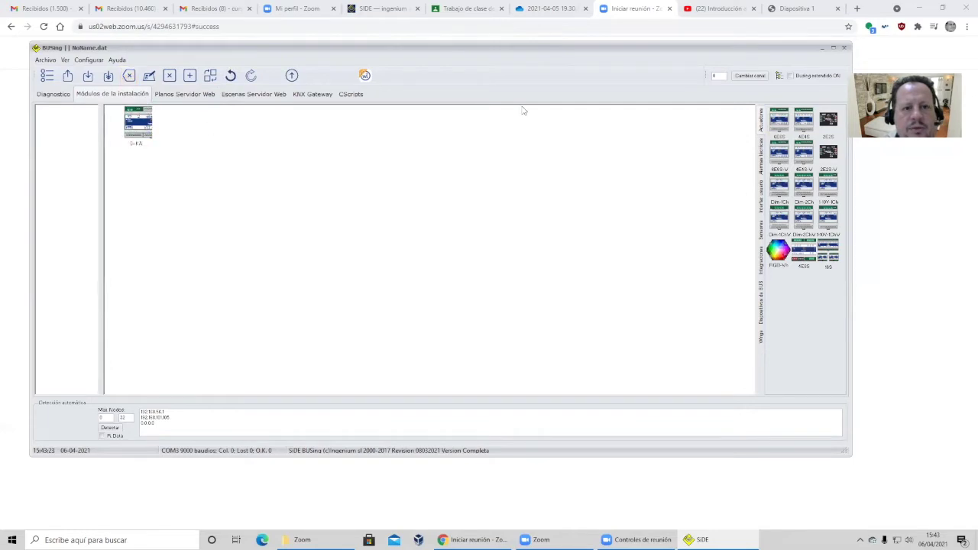
- Add and delete another 2-6E6S module, then delete the 0-KA module
{"action": "double_click", "coordinate": [778, 120]}
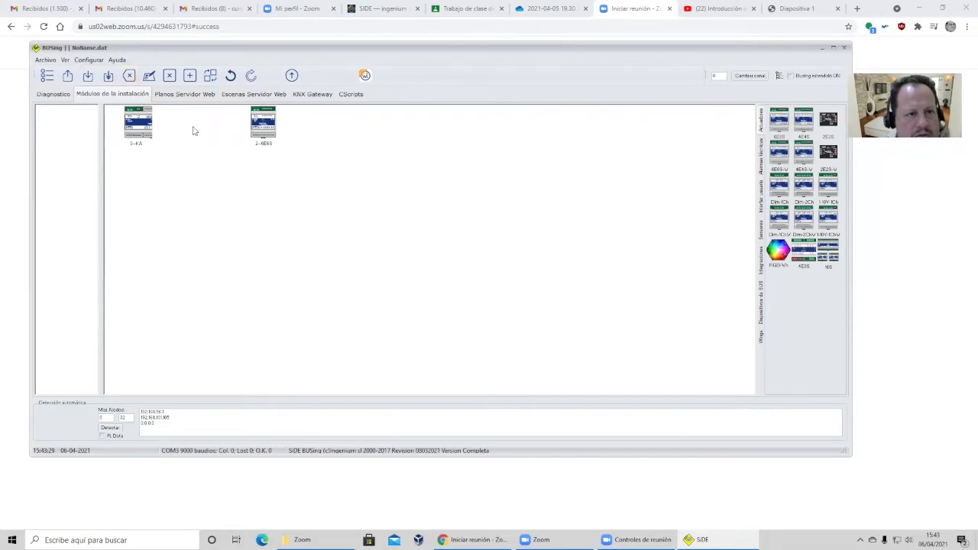
{"action": "left_click", "coordinate": [261, 135]}
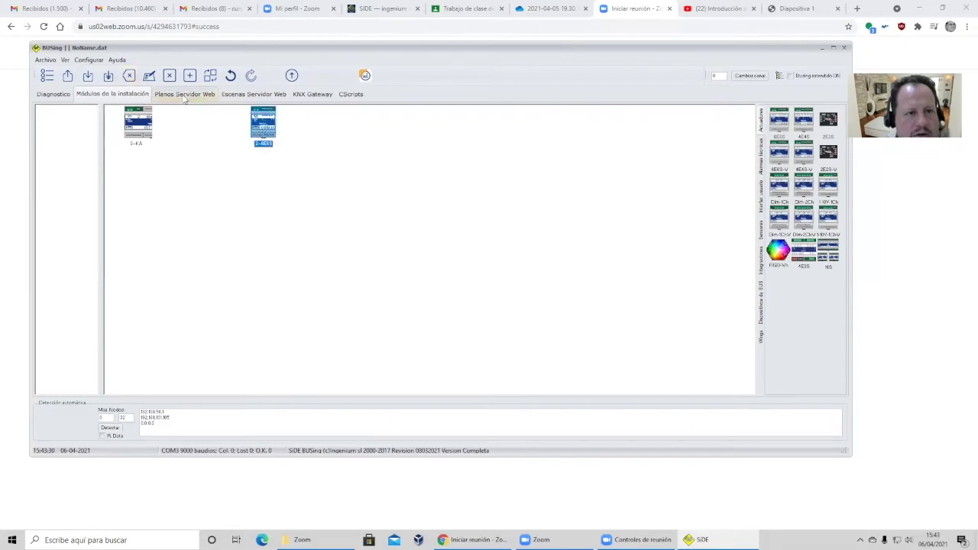
{"action": "left_click", "coordinate": [132, 77]}
{"action": "left_click", "coordinate": [143, 118]}
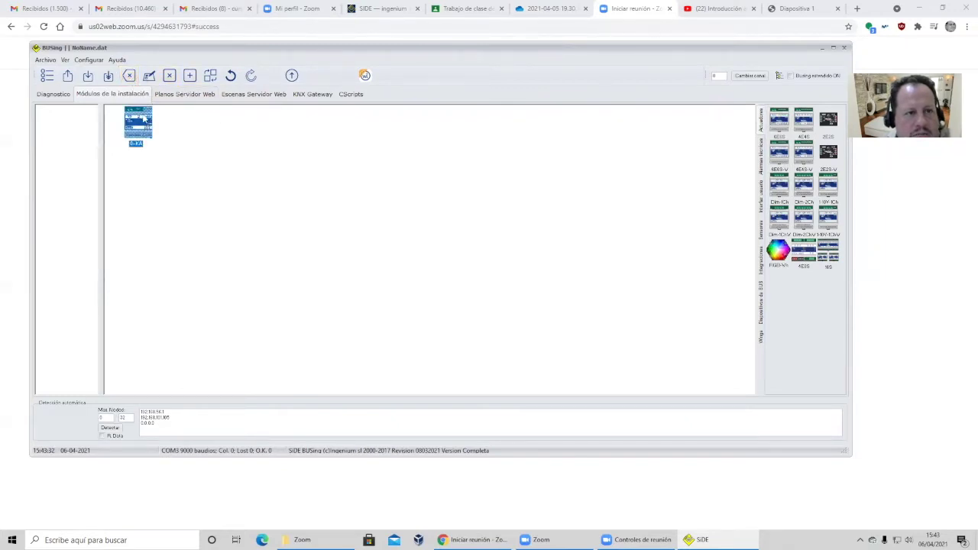
{"action": "left_click", "coordinate": [128, 75]}
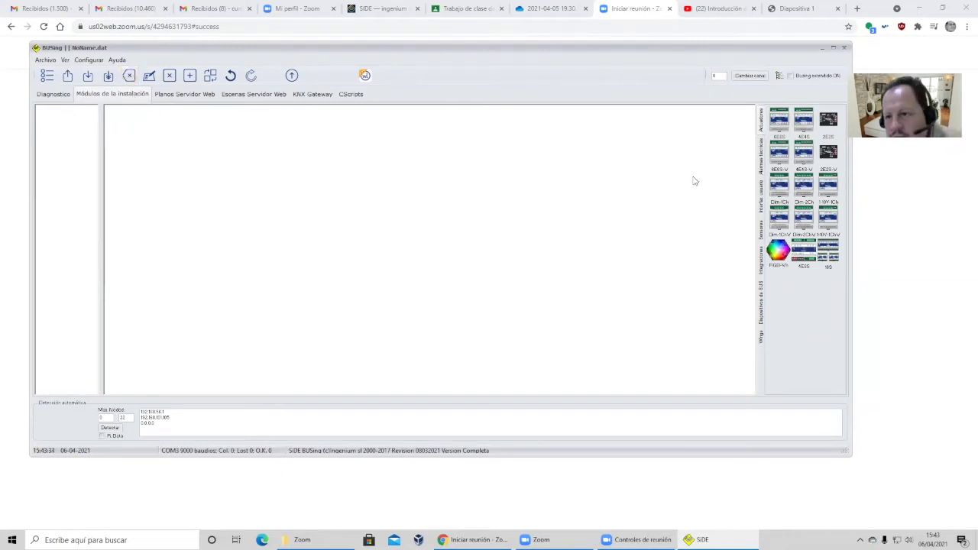
- Add another KA module as 1-KA and delete it again
{"action": "left_click", "coordinate": [762, 199]}
{"action": "left_click", "coordinate": [761, 175]}
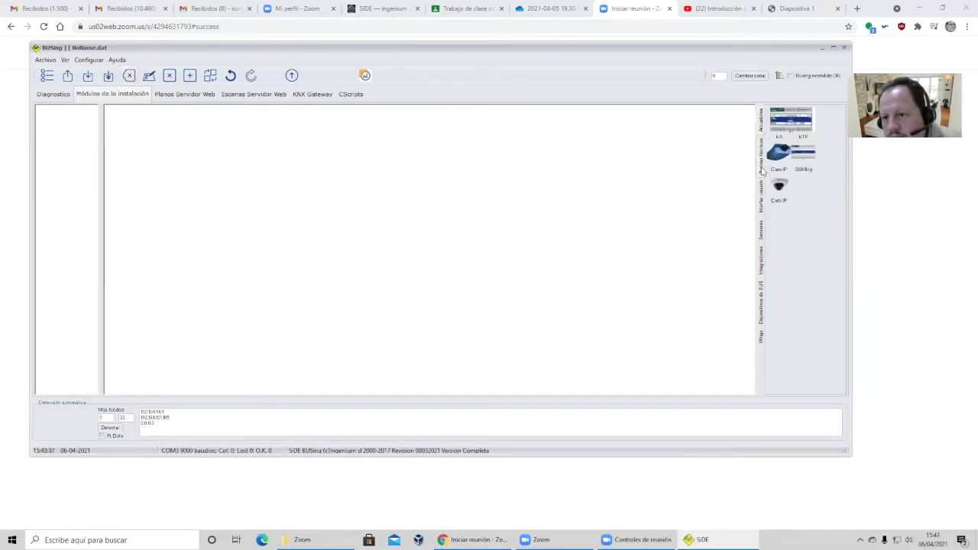
{"action": "double_click", "coordinate": [778, 121]}
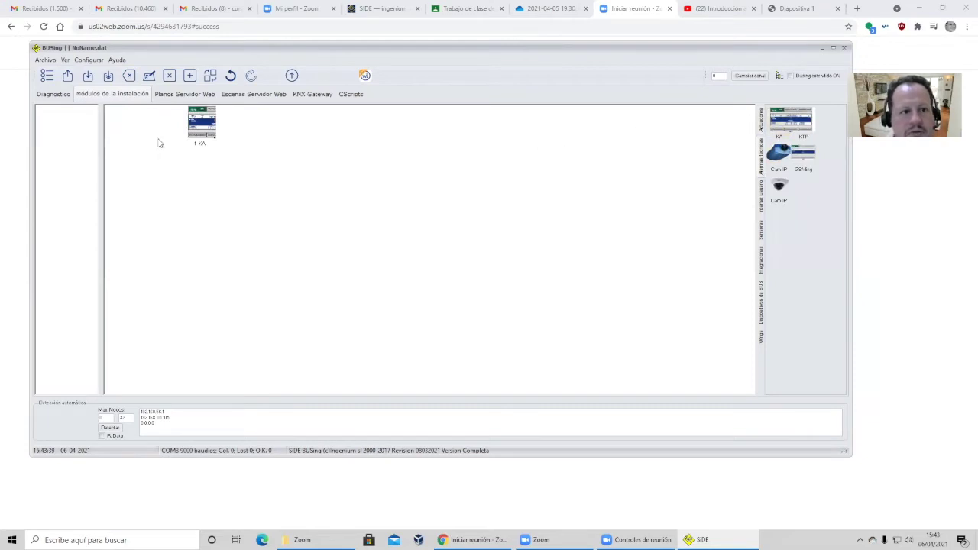
{"action": "left_click", "coordinate": [194, 122]}
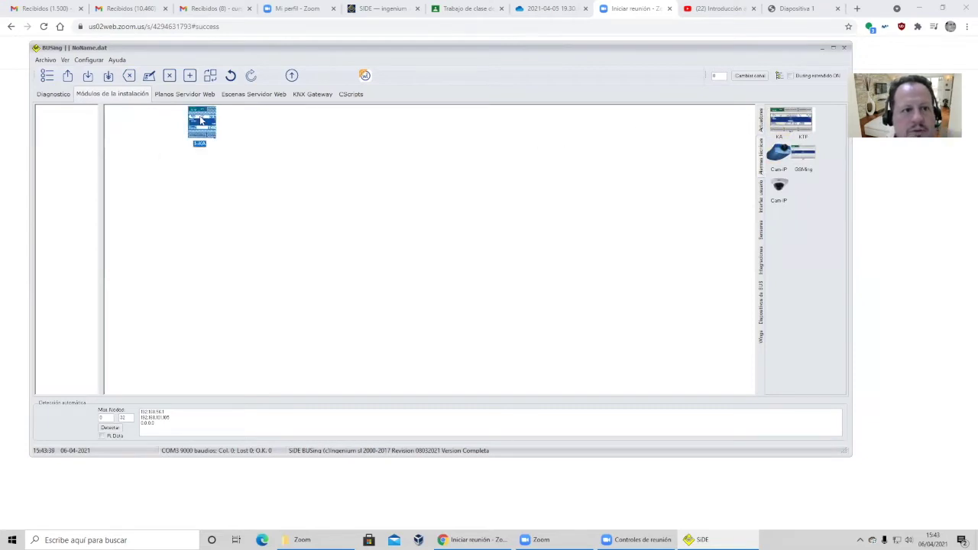
{"action": "left_click", "coordinate": [169, 75]}
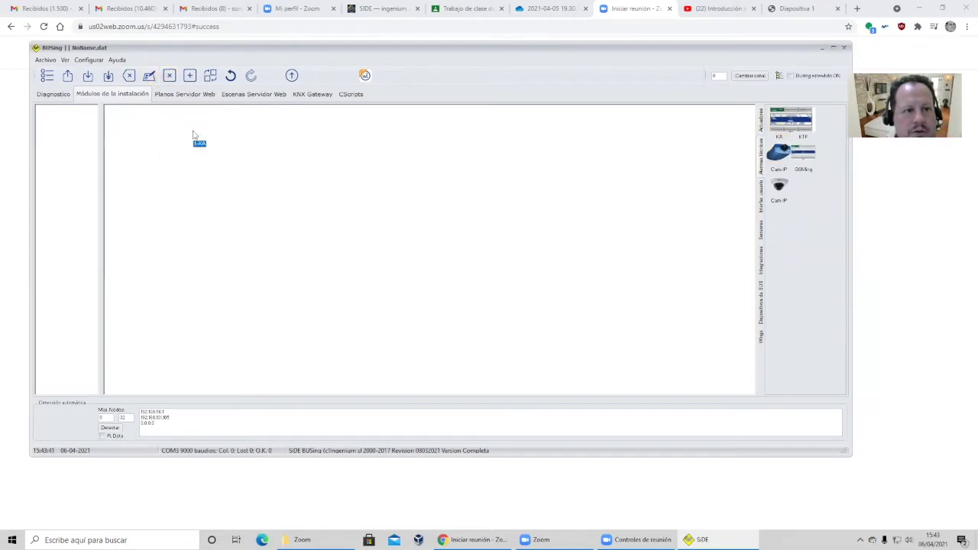
- Start a new project without saving changes and add a KA module to it
{"action": "left_click", "coordinate": [45, 60]}
{"action": "left_click", "coordinate": [52, 82]}
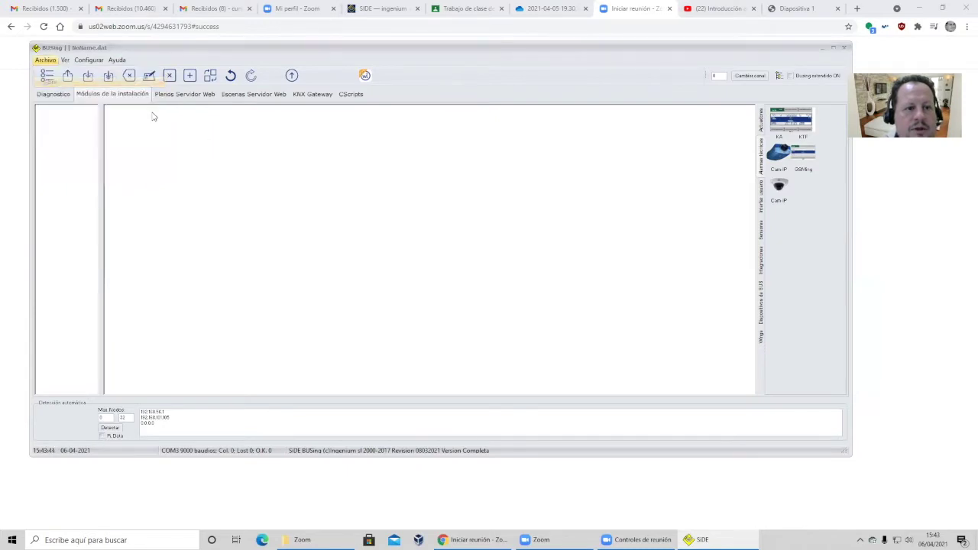
{"action": "left_click", "coordinate": [607, 299]}
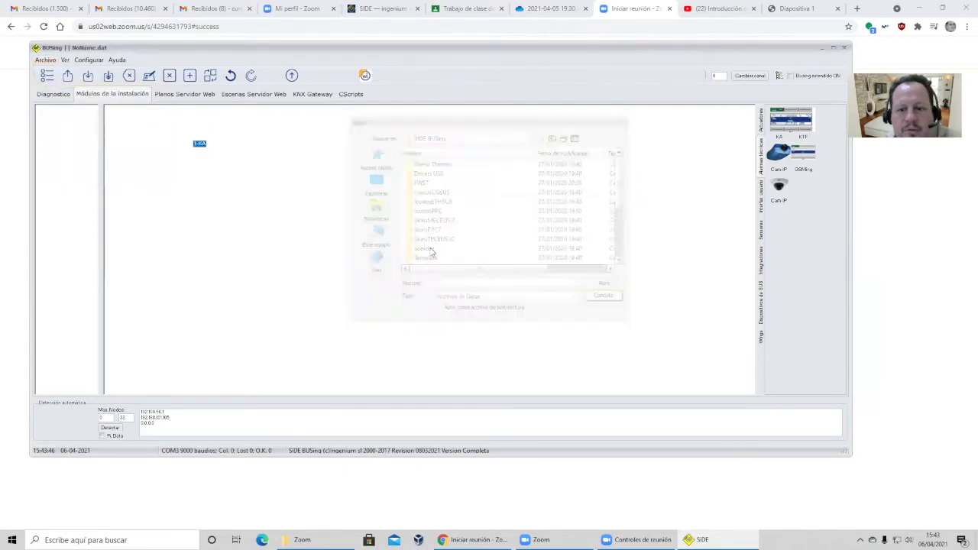
{"action": "left_click", "coordinate": [45, 60]}
{"action": "left_click", "coordinate": [66, 76]}
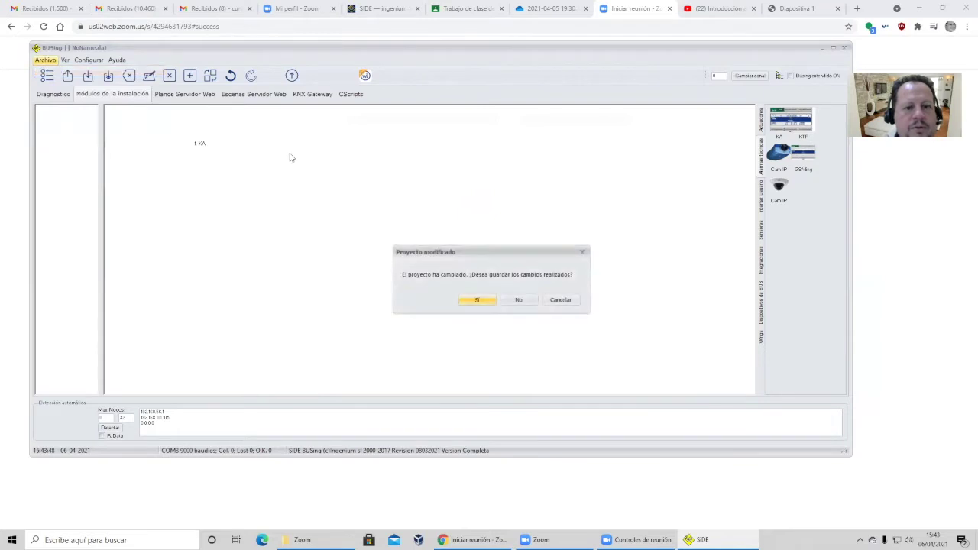
{"action": "left_click", "coordinate": [518, 301]}
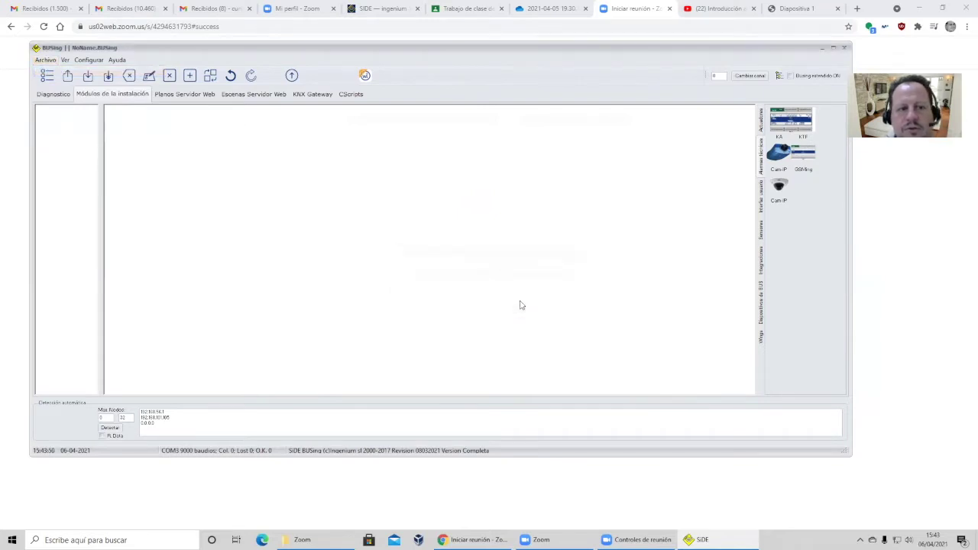
{"action": "double_click", "coordinate": [778, 129]}
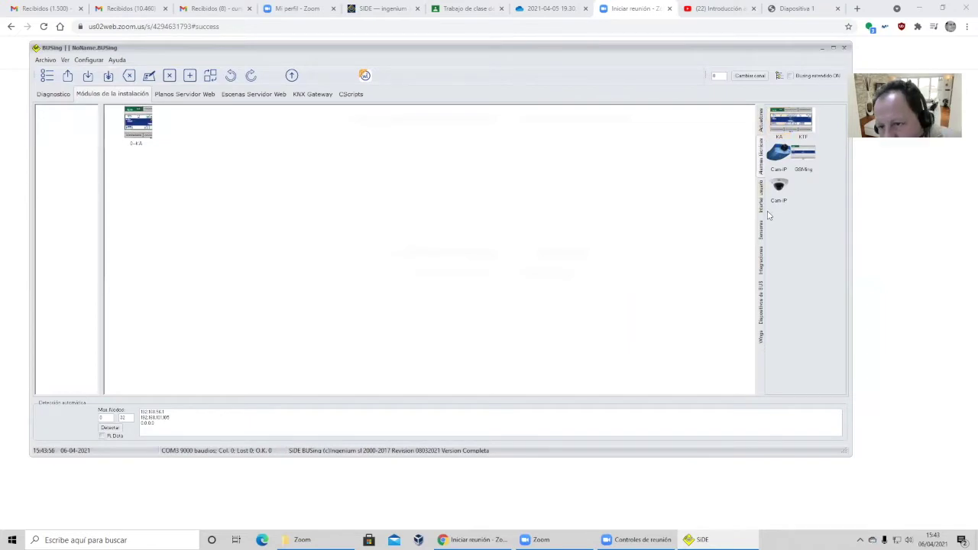
- Add 6E6S, Dim-1Ch and 2E2S actuator modules as nodes 1 to 3
{"action": "left_click", "coordinate": [762, 126]}
{"action": "double_click", "coordinate": [779, 122]}
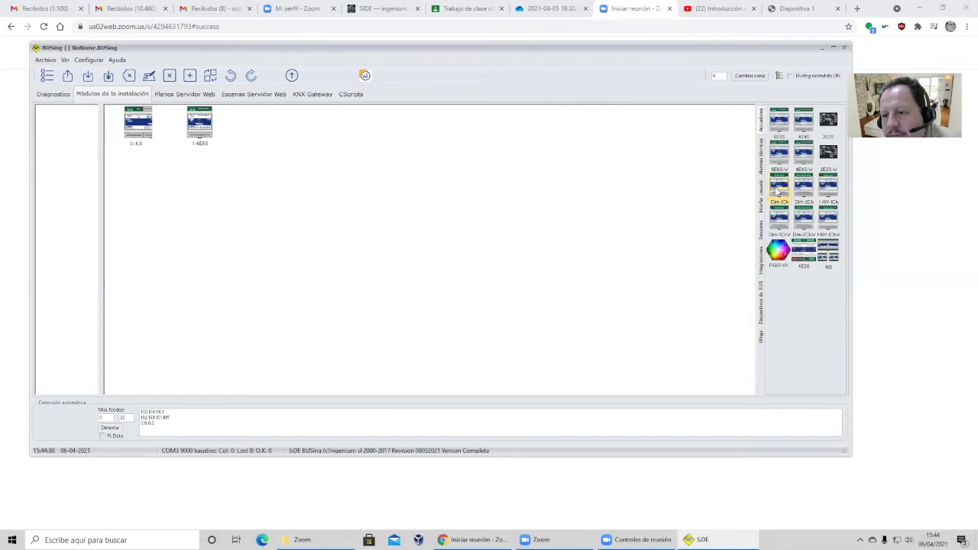
{"action": "double_click", "coordinate": [777, 192]}
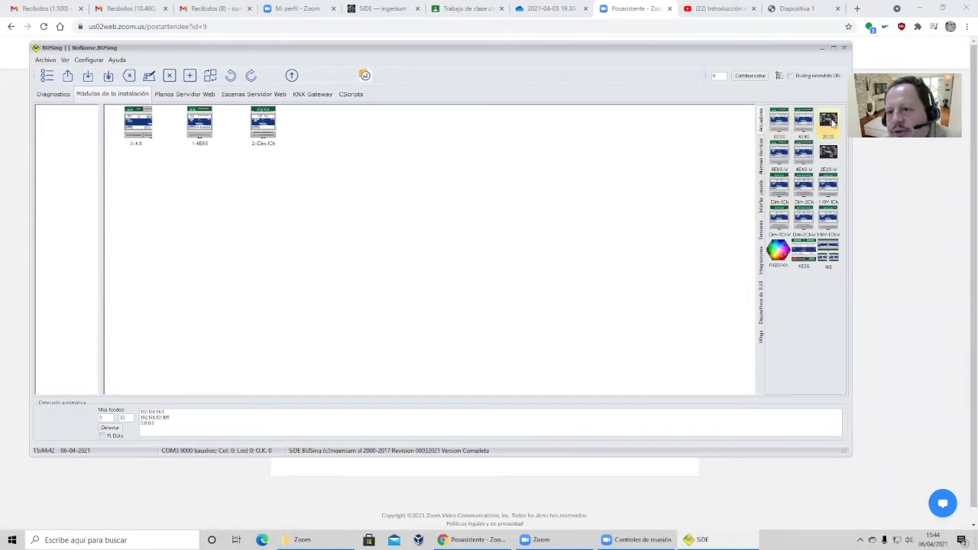
{"action": "double_click", "coordinate": [831, 121]}
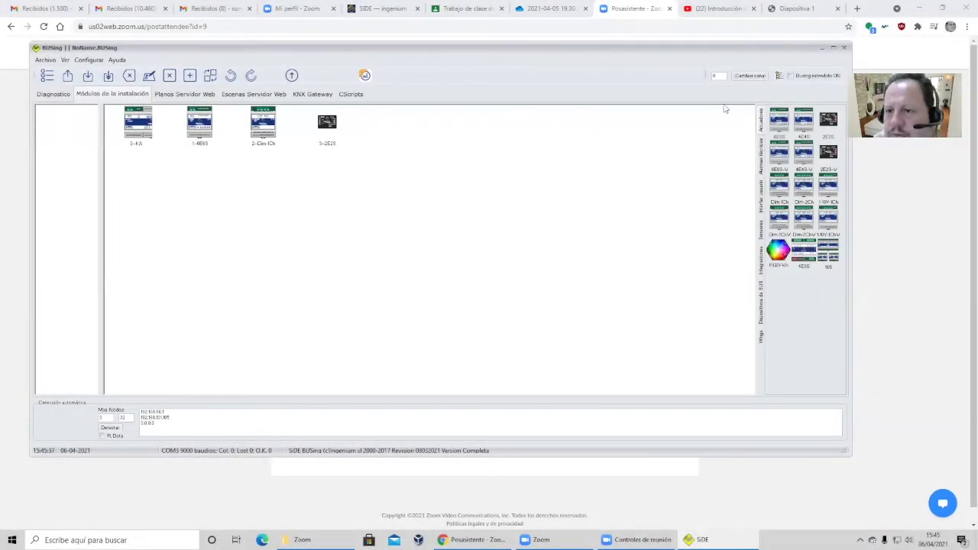
{"action": "left_click", "coordinate": [762, 235]}
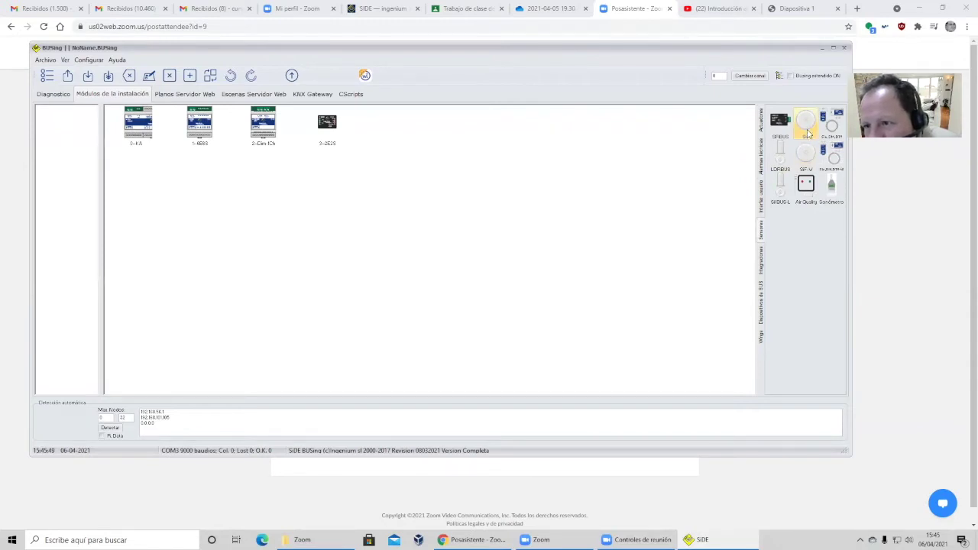
- Add a SIF sensor as 4-SIF and close its properties dialog unchanged
{"action": "double_click", "coordinate": [808, 133]}
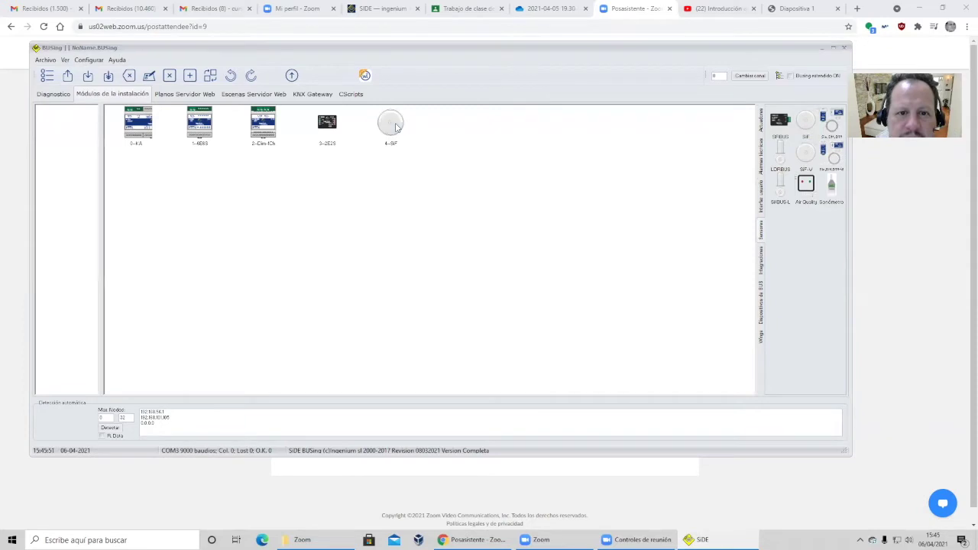
{"action": "double_click", "coordinate": [396, 127]}
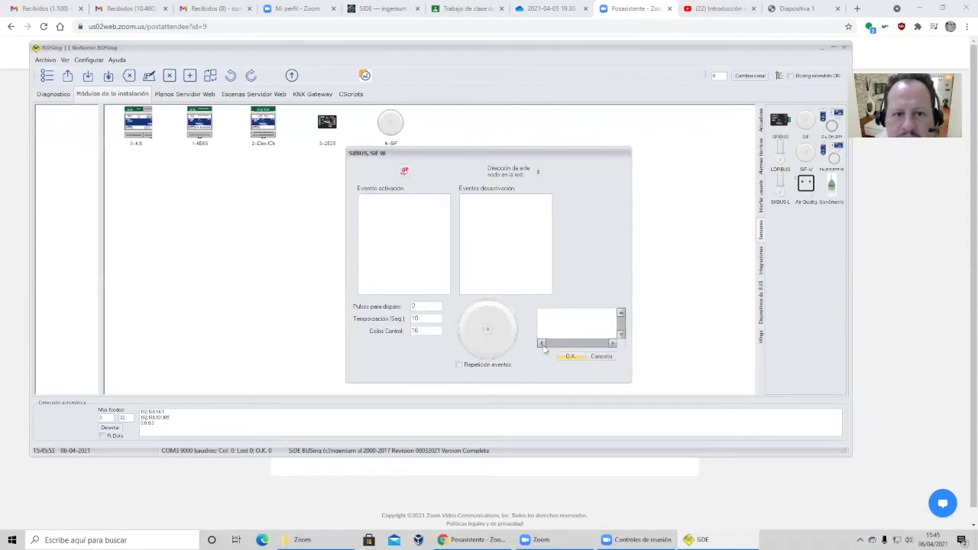
{"action": "left_click", "coordinate": [602, 357]}
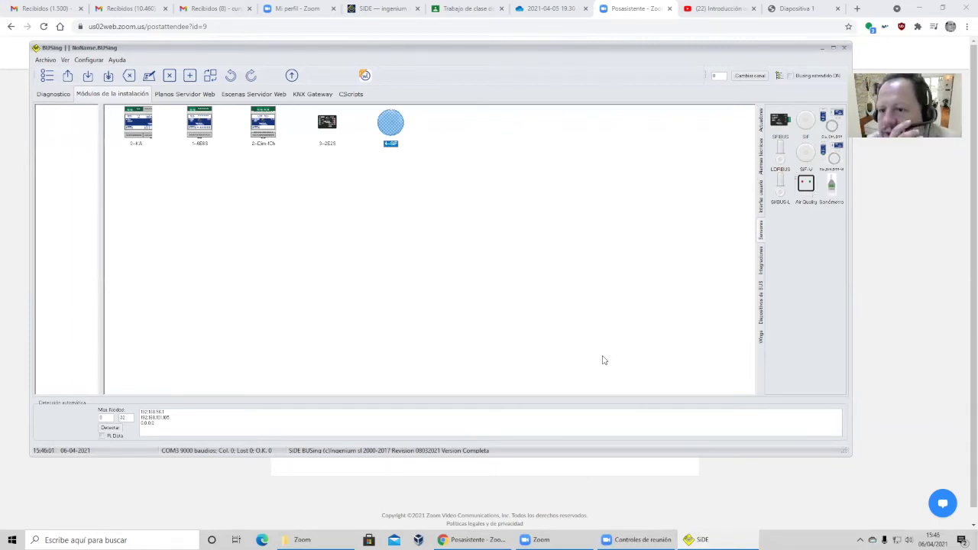
{"action": "left_click", "coordinate": [760, 204]}
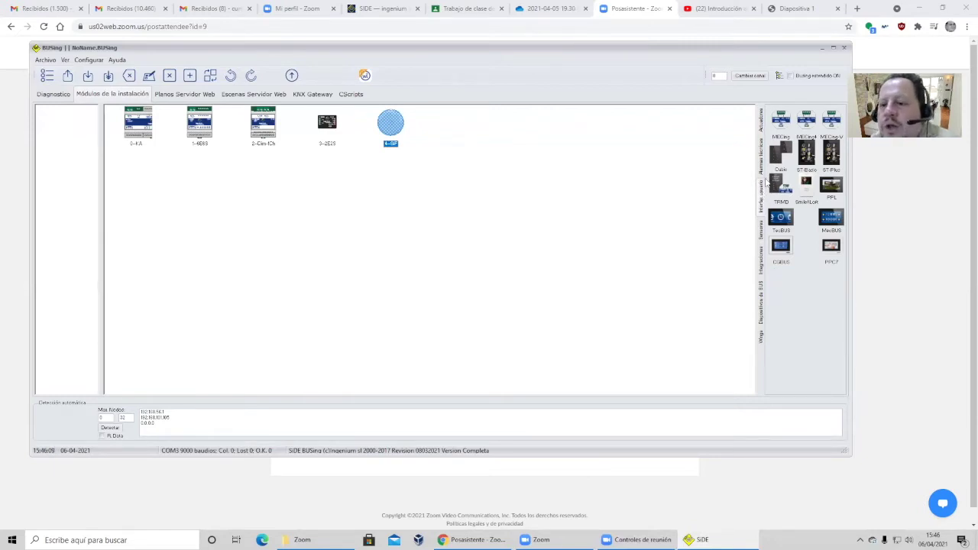
- Add MECing, PPL and TecBUS interface modules and a 1-10V-1Ch dimmer as nodes 5–8
{"action": "double_click", "coordinate": [779, 127]}
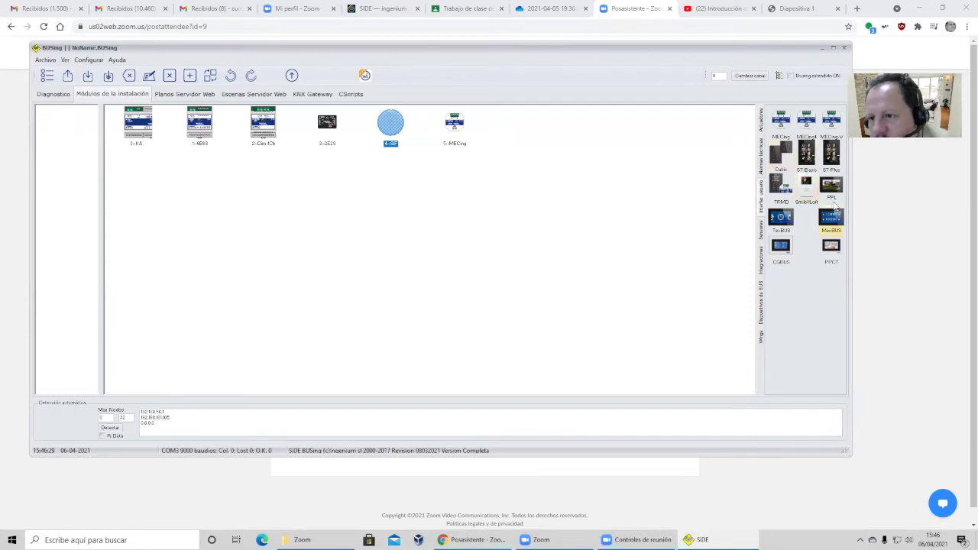
{"action": "left_click", "coordinate": [836, 193]}
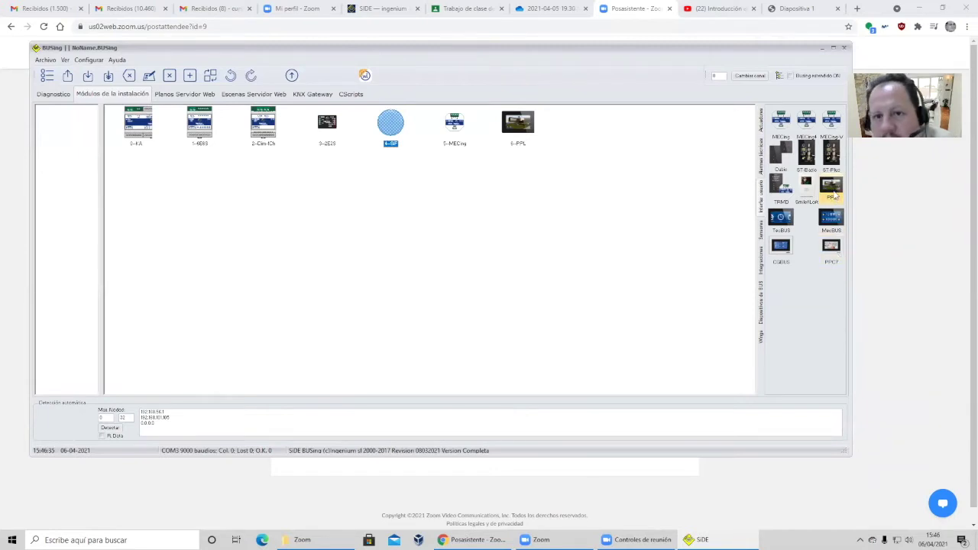
{"action": "double_click", "coordinate": [531, 135]}
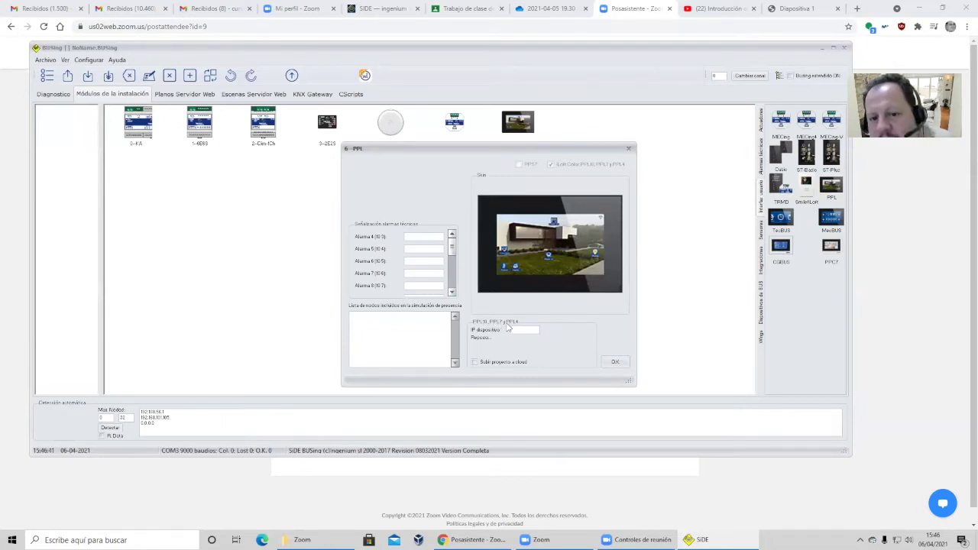
{"action": "left_click", "coordinate": [615, 361]}
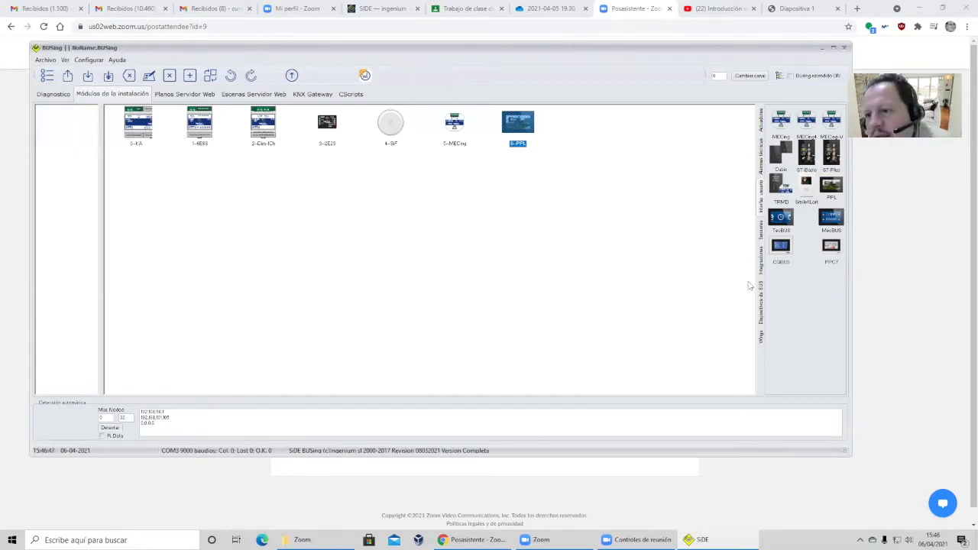
{"action": "double_click", "coordinate": [779, 218]}
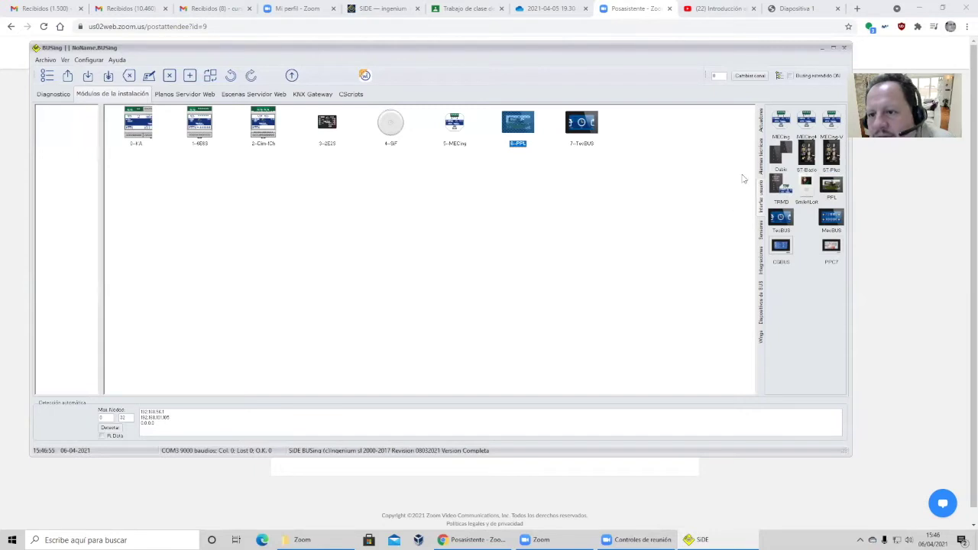
{"action": "left_click", "coordinate": [761, 122]}
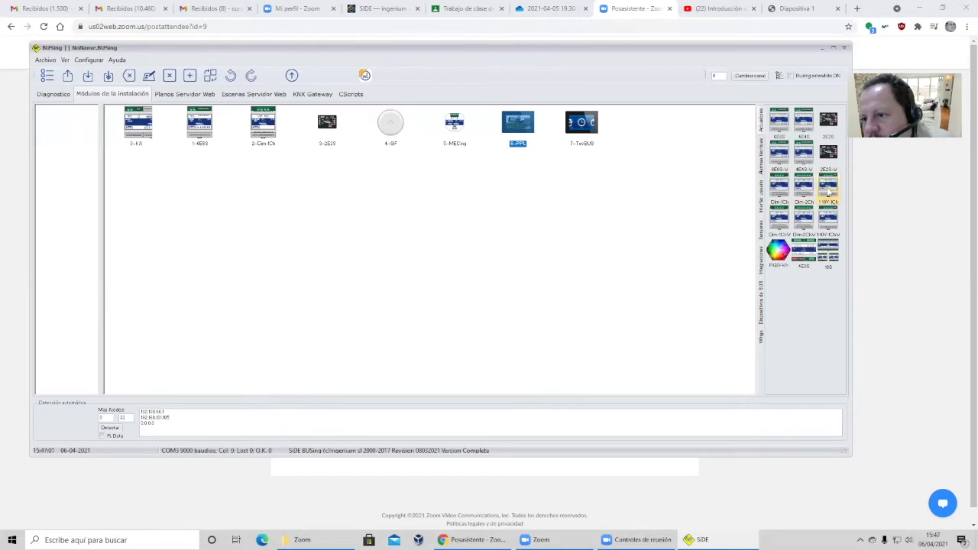
{"action": "double_click", "coordinate": [830, 189]}
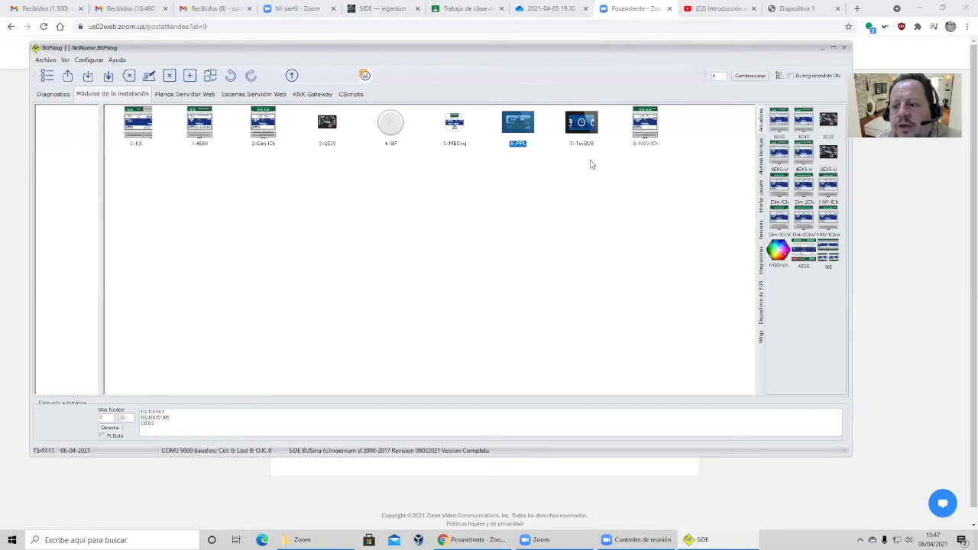
- Select each module from 0-KA to 5-MECing, then open the 0-KA configuration
{"action": "left_click", "coordinate": [138, 149]}
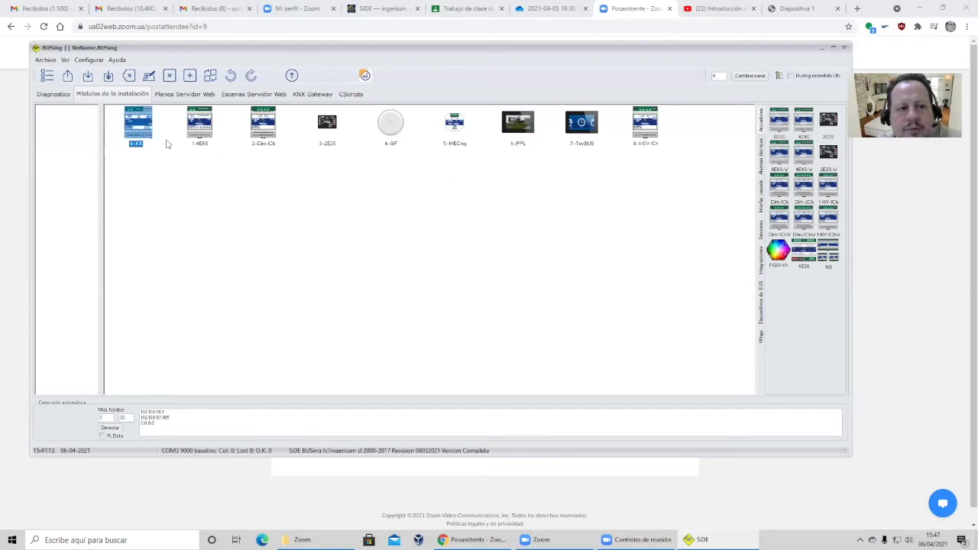
{"action": "left_click", "coordinate": [198, 147]}
{"action": "left_click", "coordinate": [259, 148]}
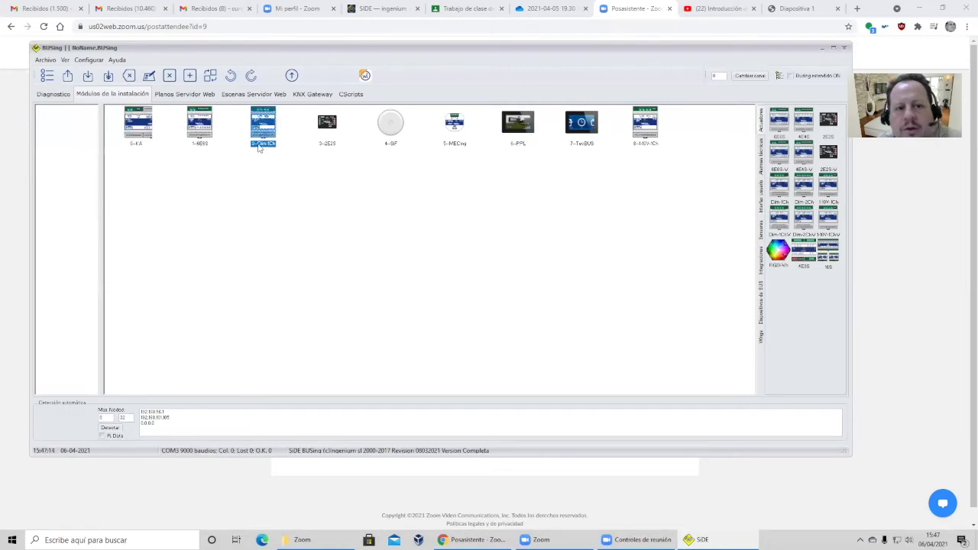
{"action": "left_click", "coordinate": [326, 146]}
{"action": "left_click", "coordinate": [390, 143]}
{"action": "left_click", "coordinate": [457, 145]}
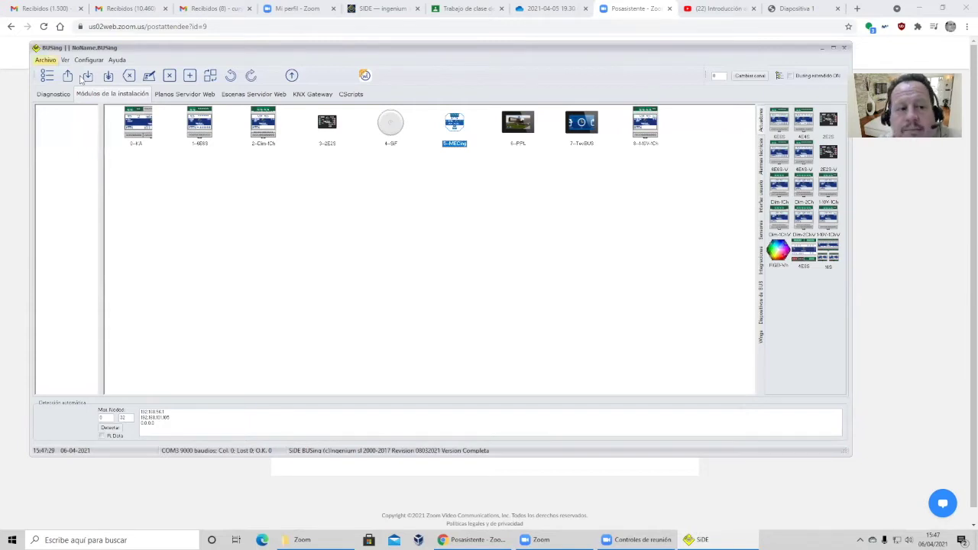
{"action": "double_click", "coordinate": [140, 123]}
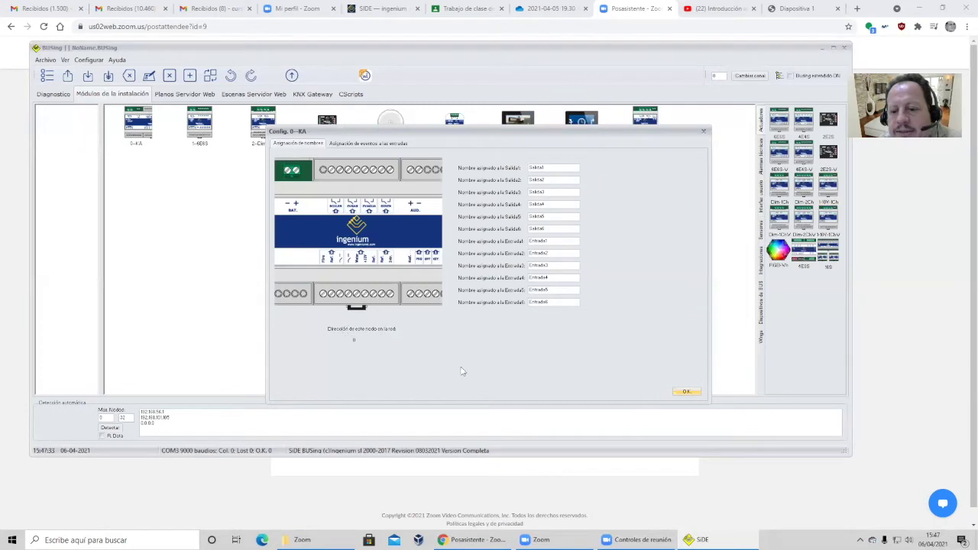
{"action": "left_click", "coordinate": [685, 393]}
{"action": "double_click", "coordinate": [198, 130]}
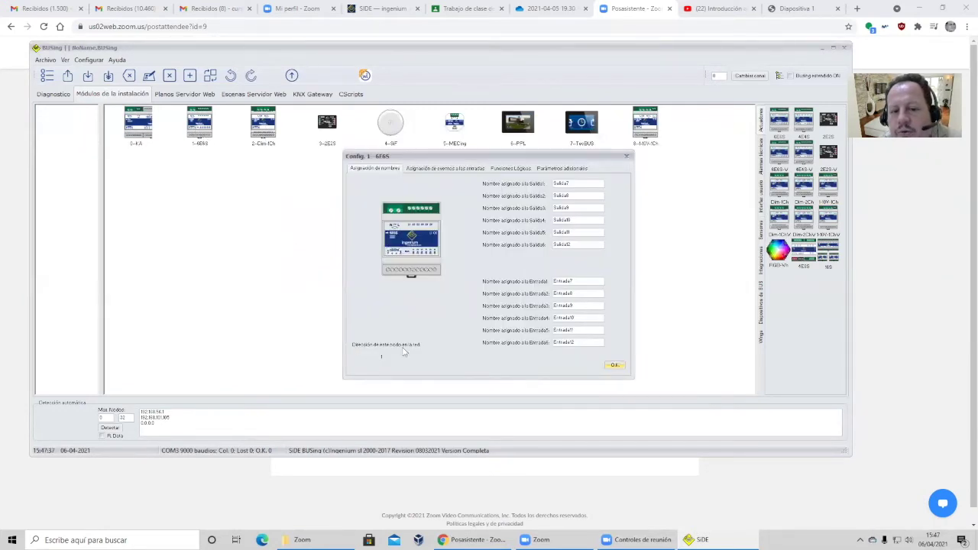
{"action": "left_click", "coordinate": [616, 365]}
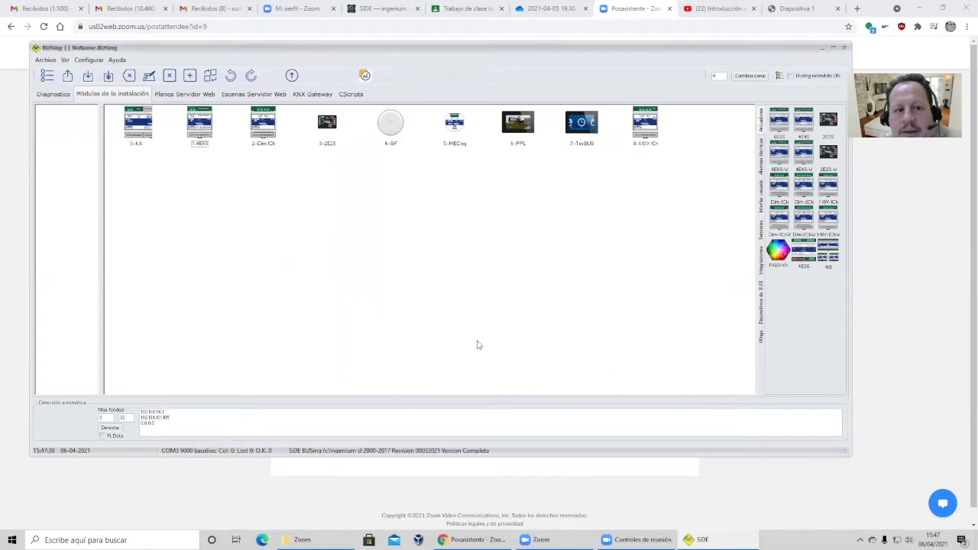
{"action": "left_click", "coordinate": [264, 131]}
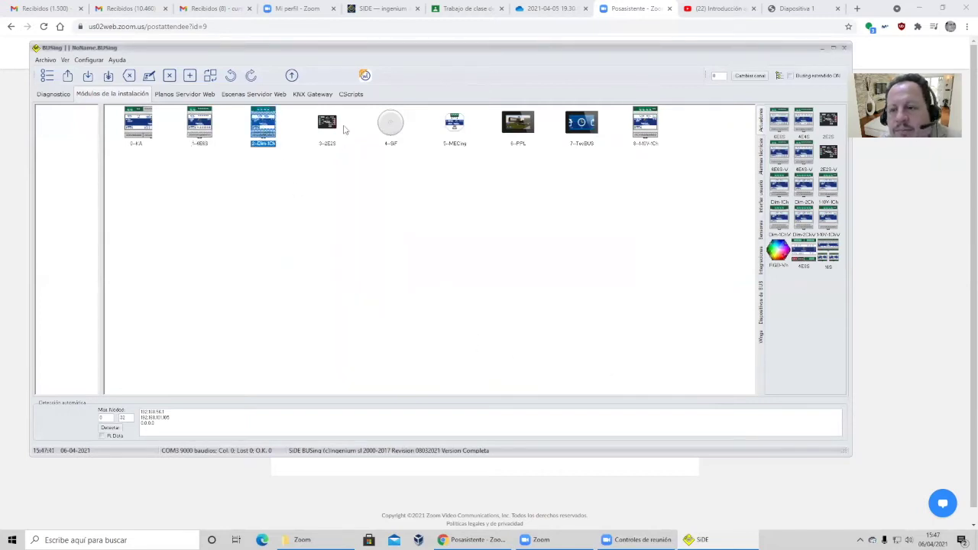
{"action": "left_click", "coordinate": [782, 123]}
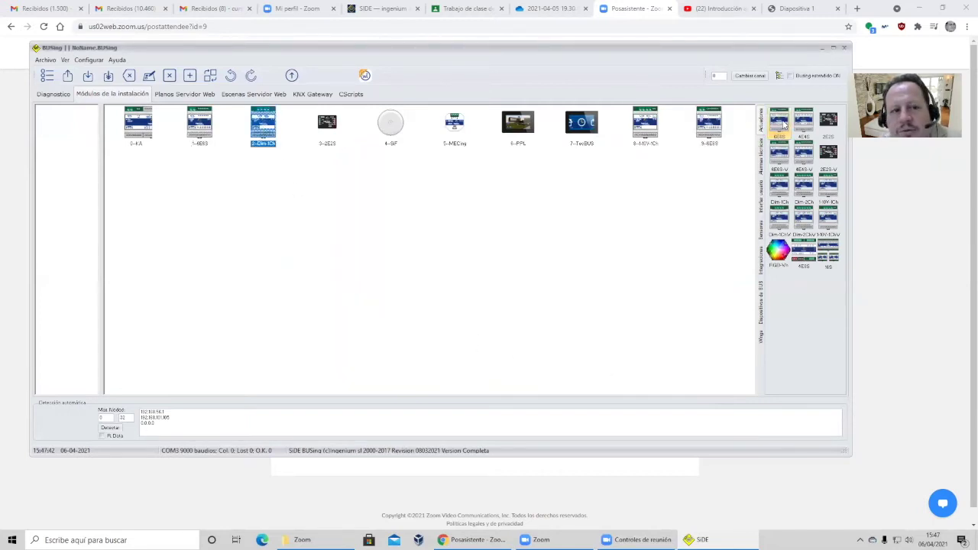
{"action": "left_click", "coordinate": [710, 126]}
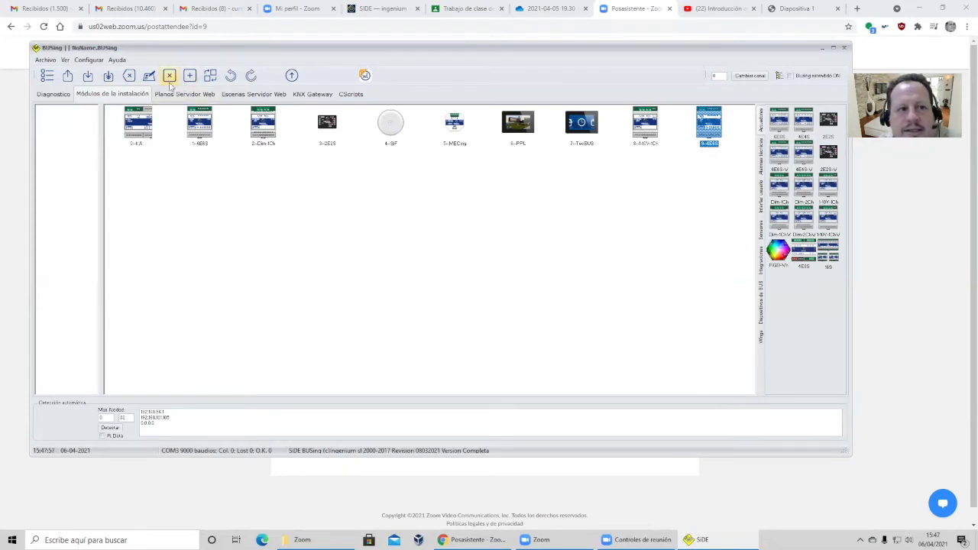
{"action": "left_click", "coordinate": [129, 76]}
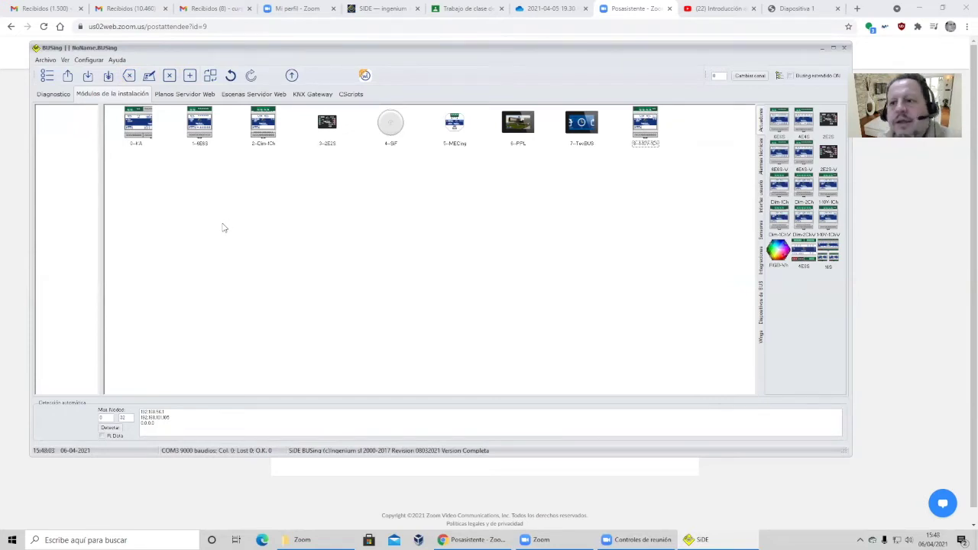
- Save the project to the Desktop as 'Proyecto de ejemplo'
{"action": "left_click", "coordinate": [52, 61]}
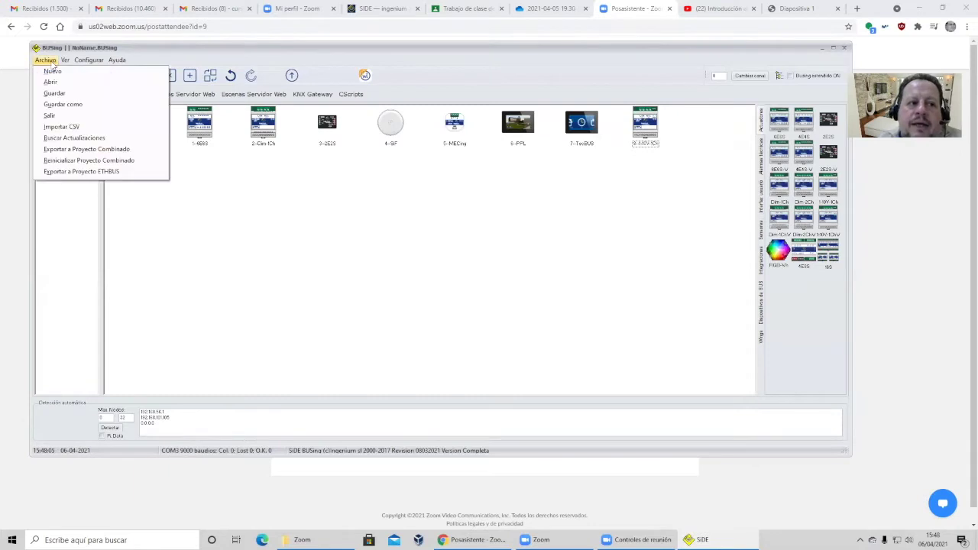
{"action": "left_click", "coordinate": [62, 105]}
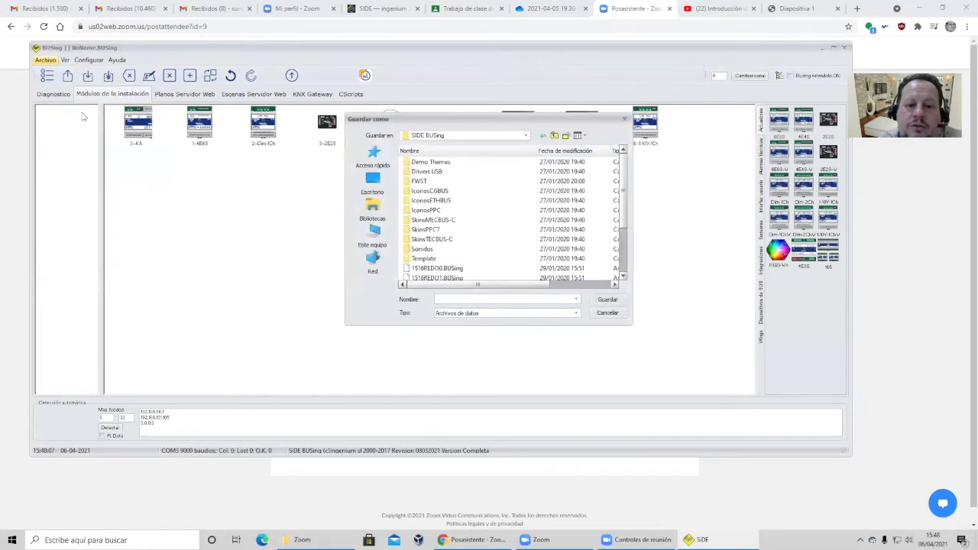
{"action": "left_click", "coordinate": [372, 183]}
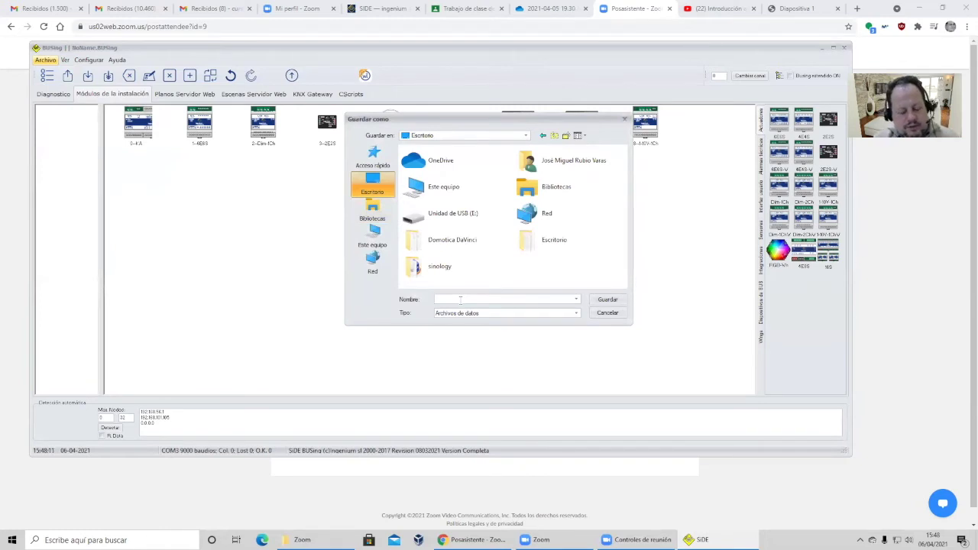
{"action": "left_click", "coordinate": [459, 300]}
{"action": "type", "text": "Proyecto de em"}
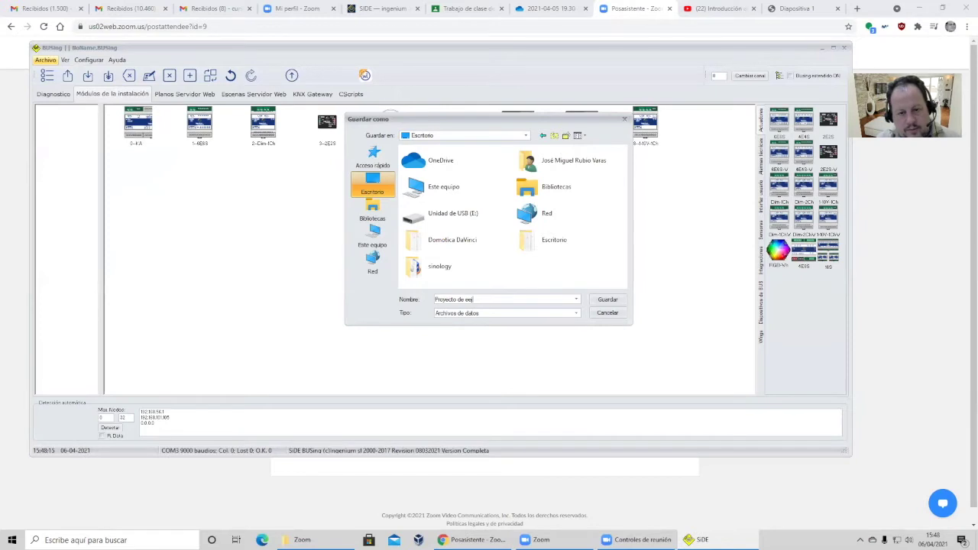
{"action": "type", "text": "emplo"}
{"action": "key", "text": "Return"}
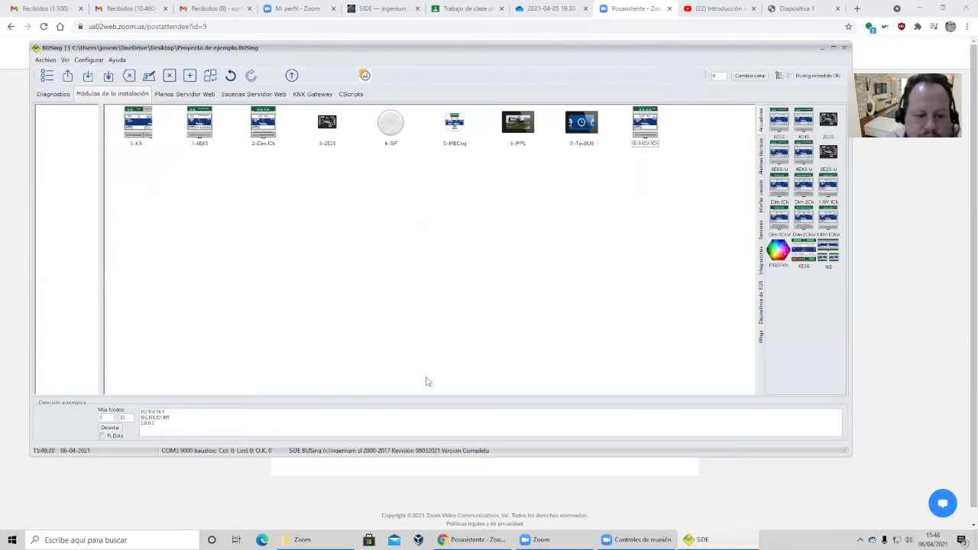
{"action": "left_click", "coordinate": [302, 539]}
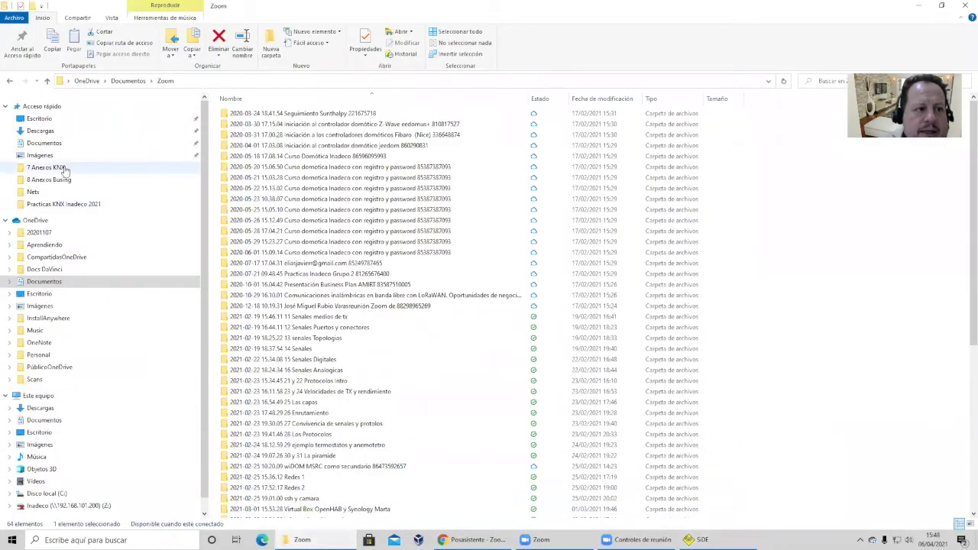
- Sort the Desktop folder by modification date and select the project files from vivienda upward
{"action": "left_click", "coordinate": [39, 118]}
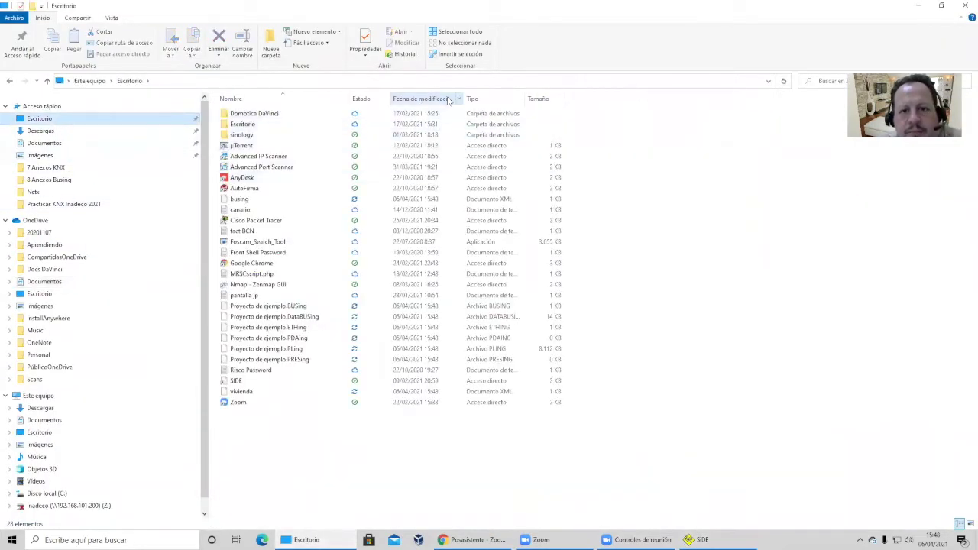
{"action": "left_click", "coordinate": [423, 98]}
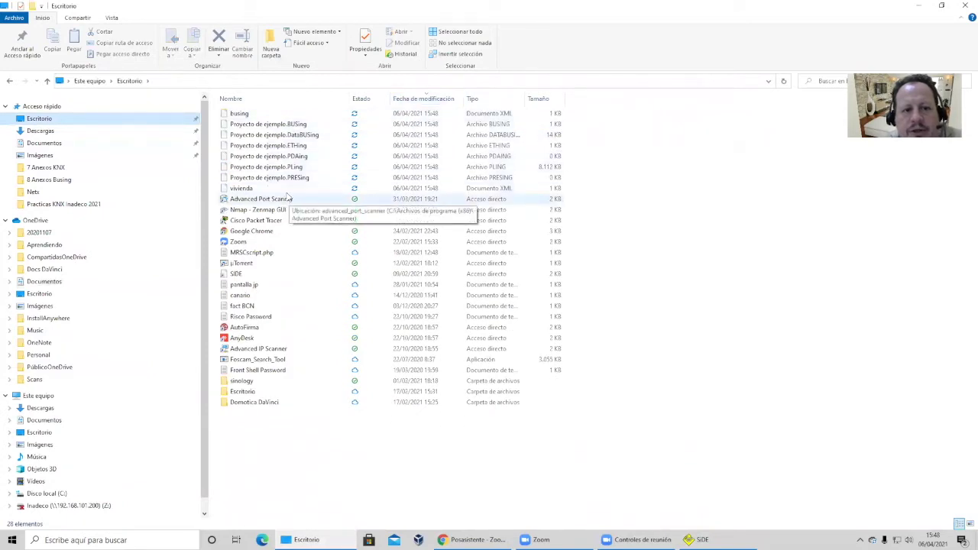
{"action": "left_click", "coordinate": [287, 189]}
{"action": "key", "text": "shift+Up"}
{"action": "key", "text": "shift+Up"}
{"action": "key", "text": "shift+Up"}
{"action": "key", "text": "shift+Up"}
{"action": "key", "text": "shift+Up"}
{"action": "key", "text": "shift+Up"}
{"action": "key", "text": "shift+Up"}
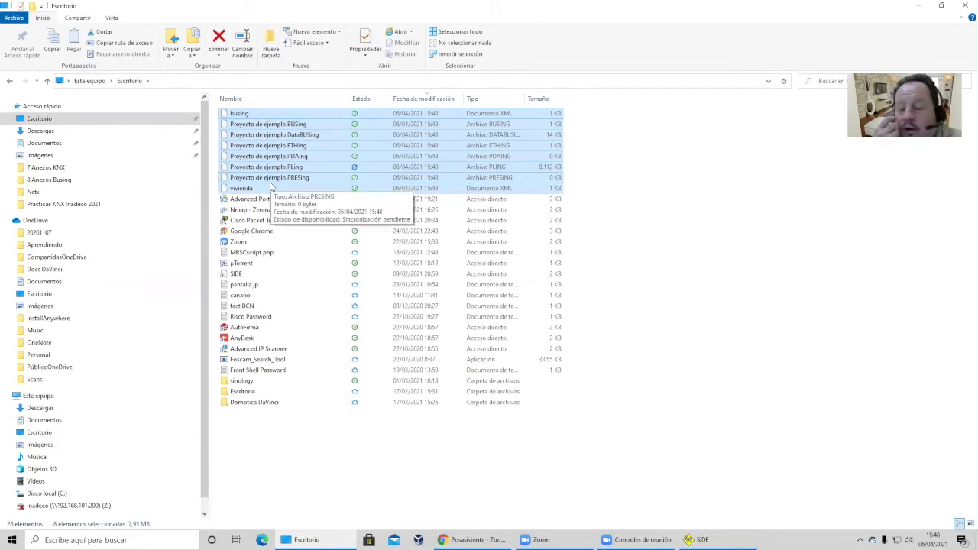
{"action": "left_click", "coordinate": [691, 539]}
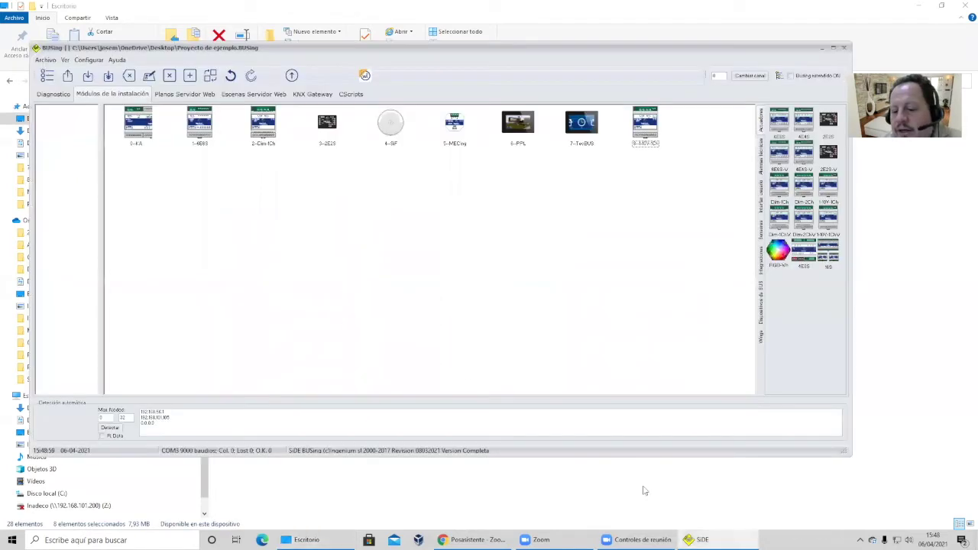
- Reopen Proyecto de ejemplo.BUSing from the Desktop
{"action": "left_click", "coordinate": [46, 59]}
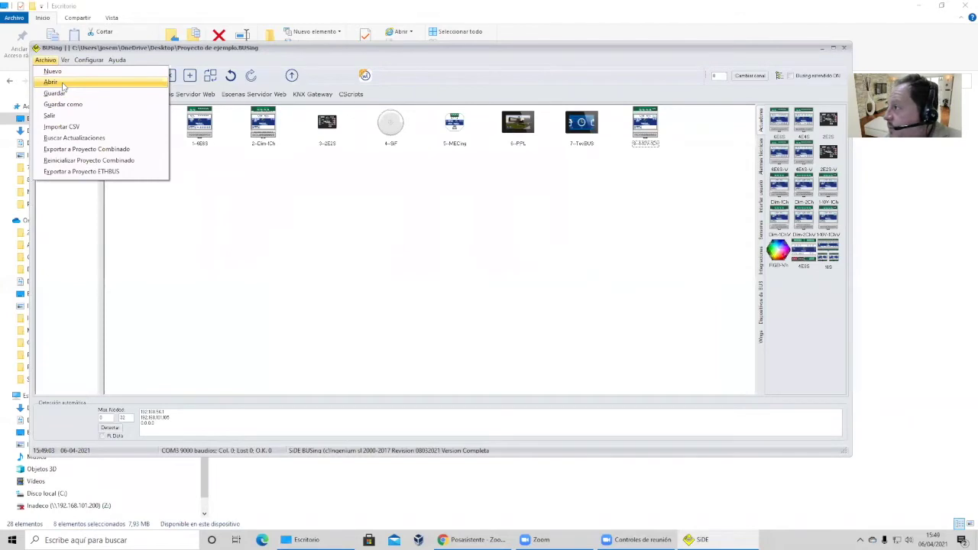
{"action": "left_click", "coordinate": [50, 82]}
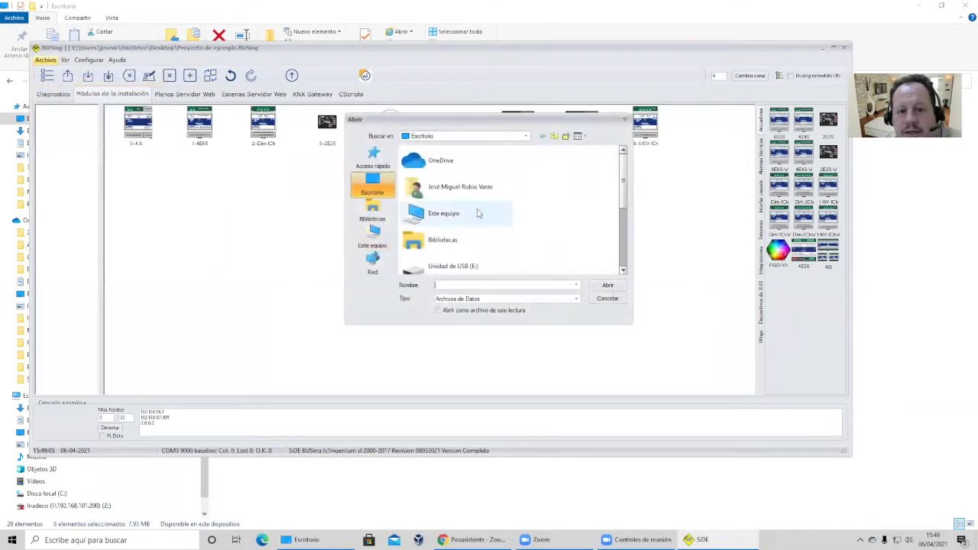
{"action": "left_click_drag", "start_coordinate": [622, 190], "coordinate": [622, 248]}
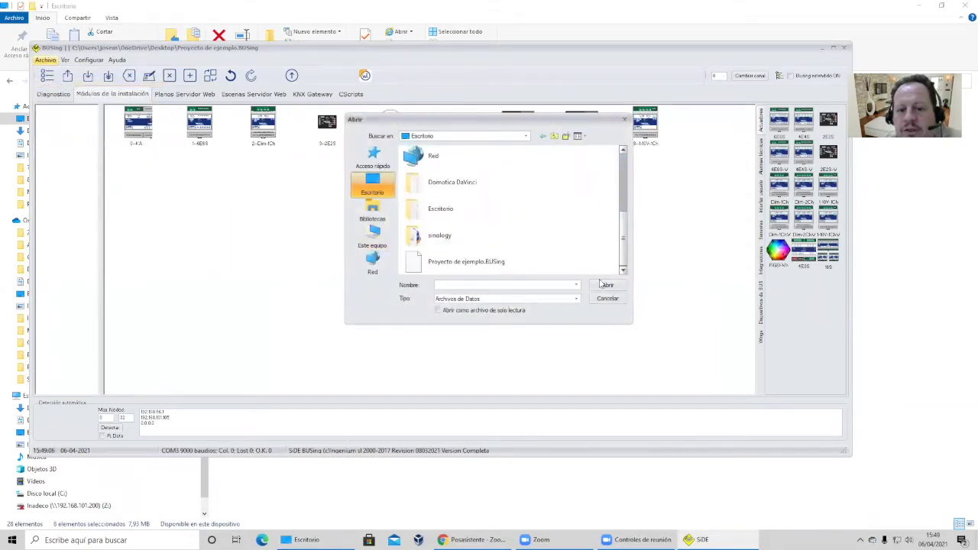
{"action": "left_click", "coordinate": [508, 263]}
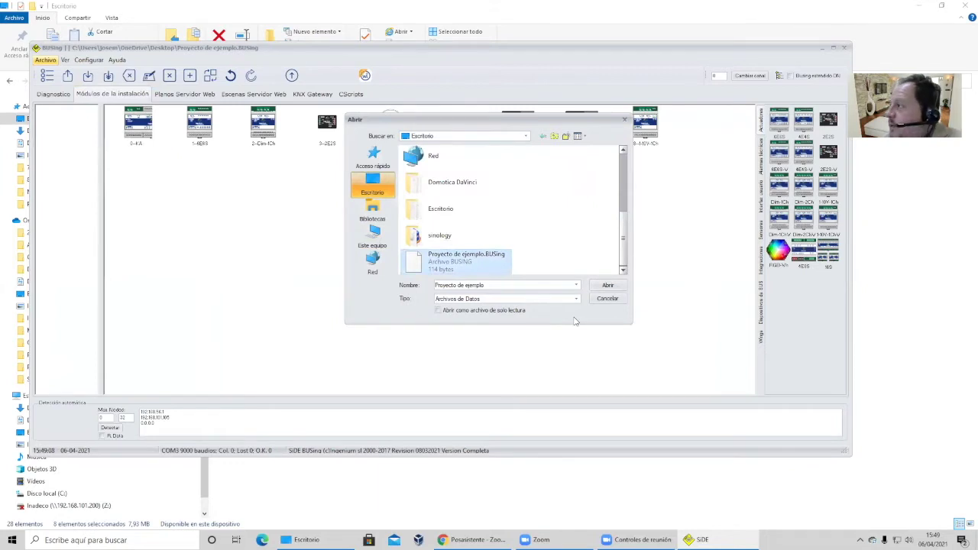
{"action": "left_click", "coordinate": [603, 301]}
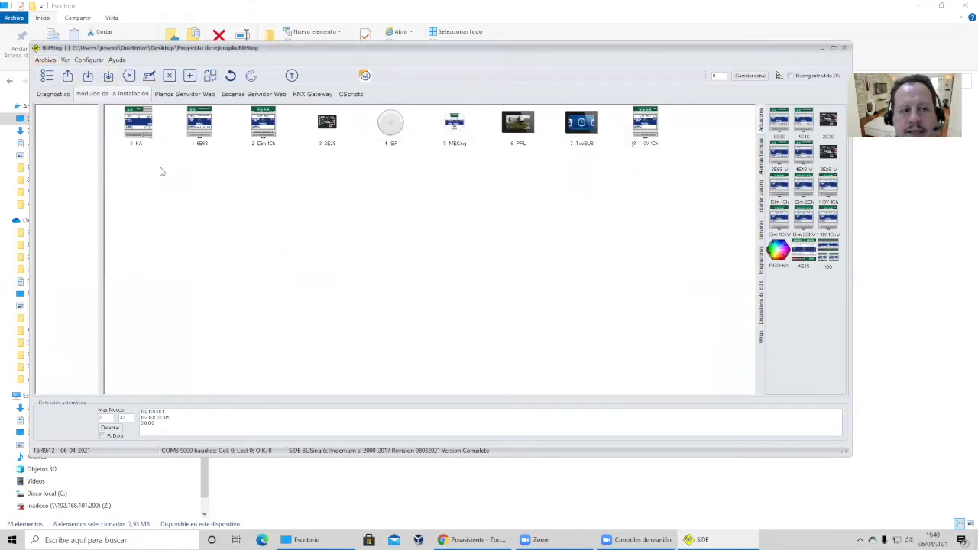
- Review the Comunicaciones settings and accept them unchanged
{"action": "left_click", "coordinate": [89, 61]}
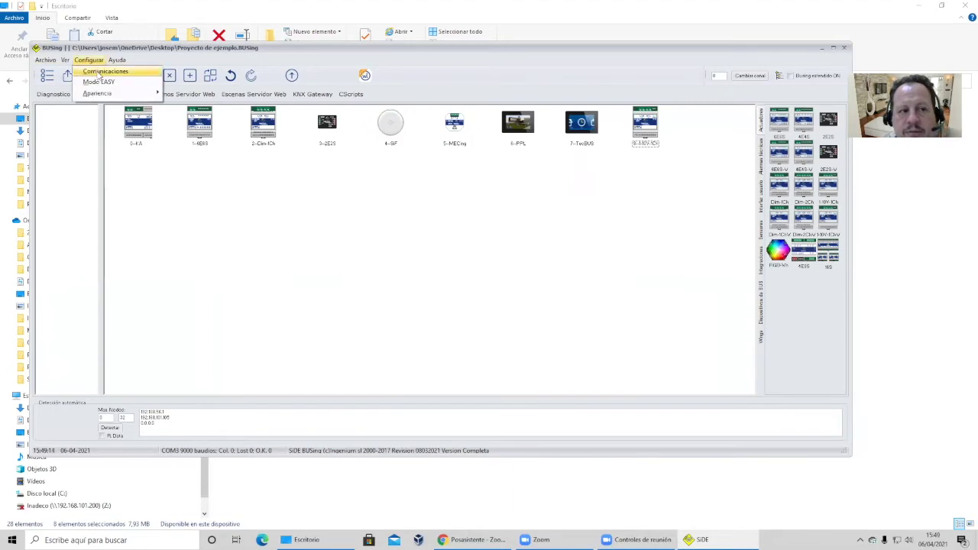
{"action": "left_click", "coordinate": [96, 74]}
{"action": "left_click", "coordinate": [540, 286]}
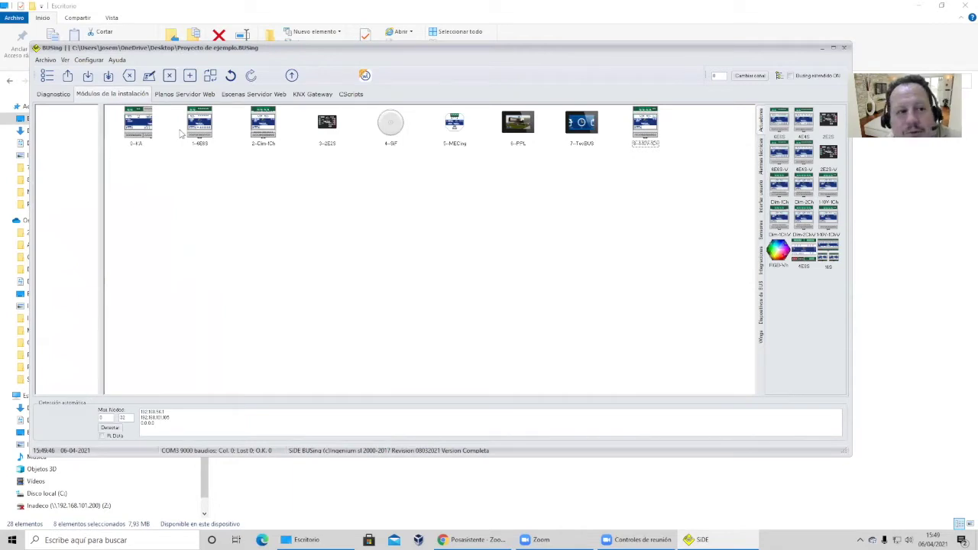
- Save the Proyecto de ejemplo project with the Guardar toolbar icon
{"action": "left_click", "coordinate": [54, 62]}
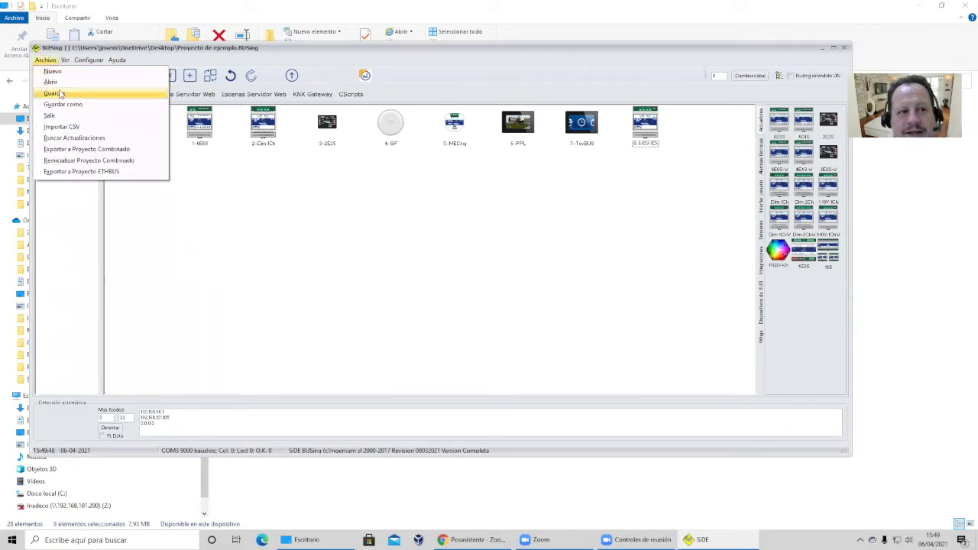
{"action": "left_click", "coordinate": [216, 175]}
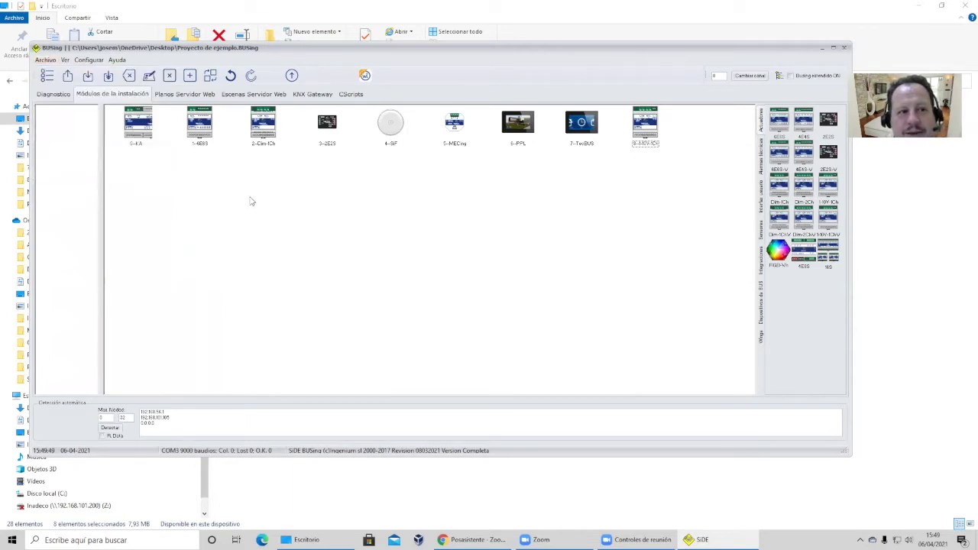
{"action": "left_click", "coordinate": [87, 76]}
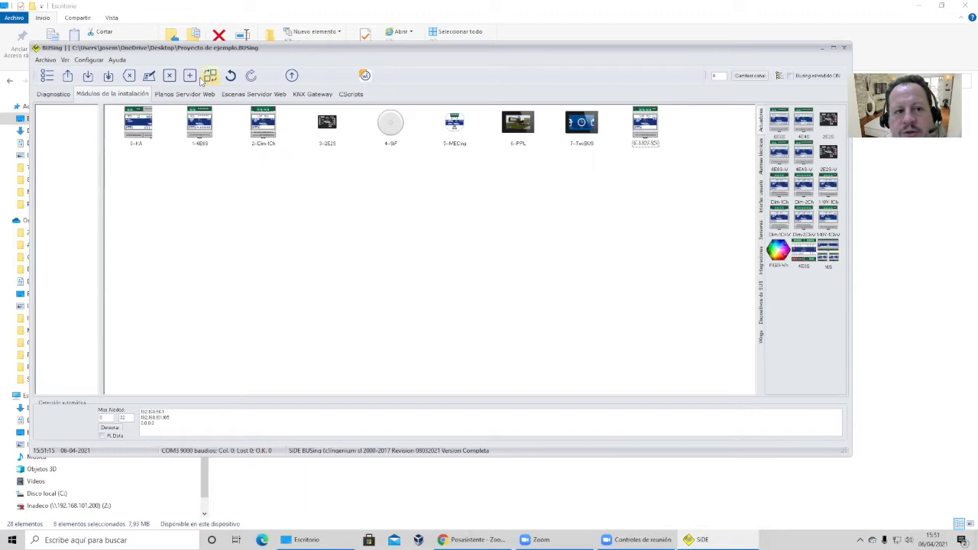
- Append empty Void nodes after the nine configured modules, filling the grid up to node 33
{"action": "left_click", "coordinate": [189, 77]}
{"action": "left_click", "coordinate": [190, 77]}
{"action": "left_click", "coordinate": [189, 76]}
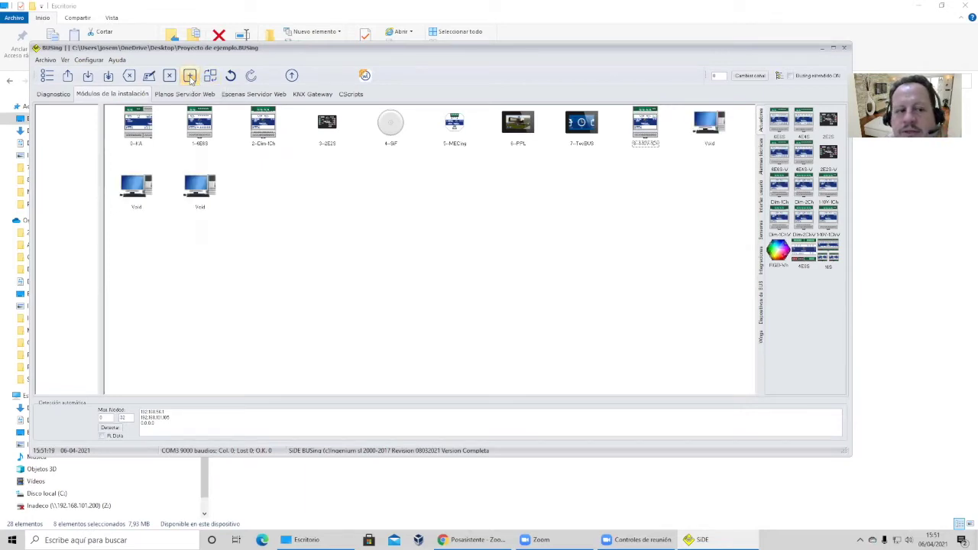
{"action": "left_click", "coordinate": [190, 76]}
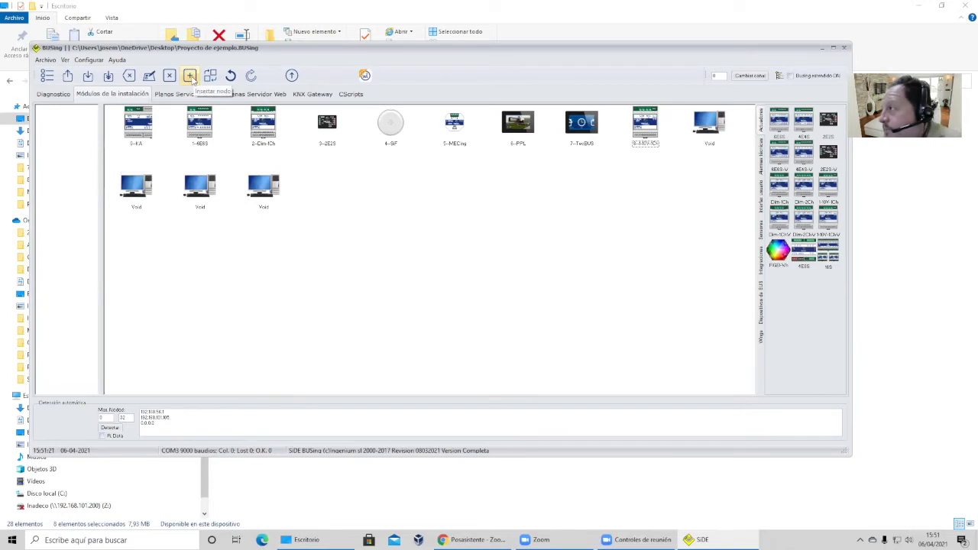
{"action": "left_click", "coordinate": [190, 77]}
{"action": "left_click", "coordinate": [190, 76]}
{"action": "left_click", "coordinate": [190, 76]}
{"action": "left_click", "coordinate": [190, 76]}
{"action": "left_click", "coordinate": [190, 76]}
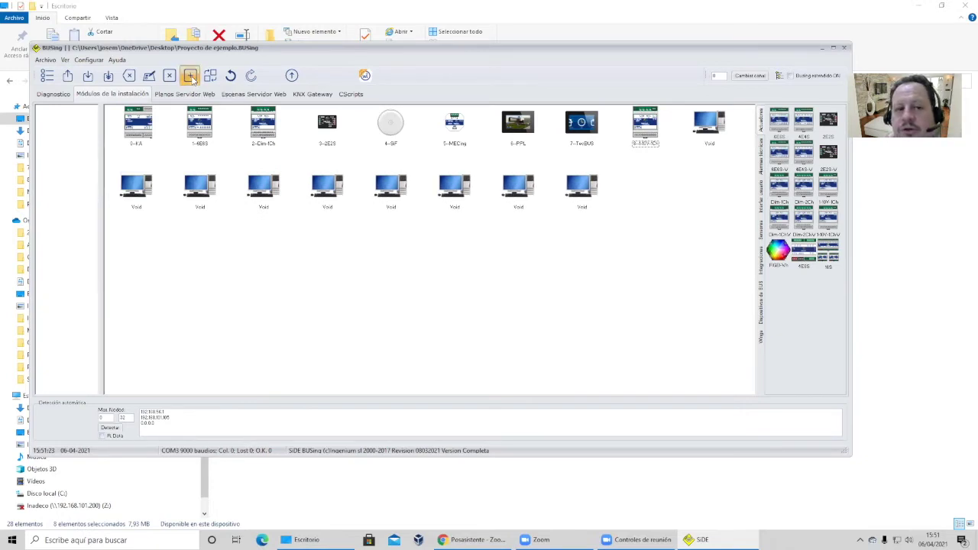
{"action": "left_click", "coordinate": [190, 77]}
{"action": "left_click", "coordinate": [190, 77]}
{"action": "left_click", "coordinate": [190, 77]}
{"action": "left_click", "coordinate": [191, 77]}
{"action": "left_click", "coordinate": [191, 76]}
{"action": "left_click", "coordinate": [191, 76]}
{"action": "left_click", "coordinate": [191, 77]}
{"action": "left_click", "coordinate": [191, 76]}
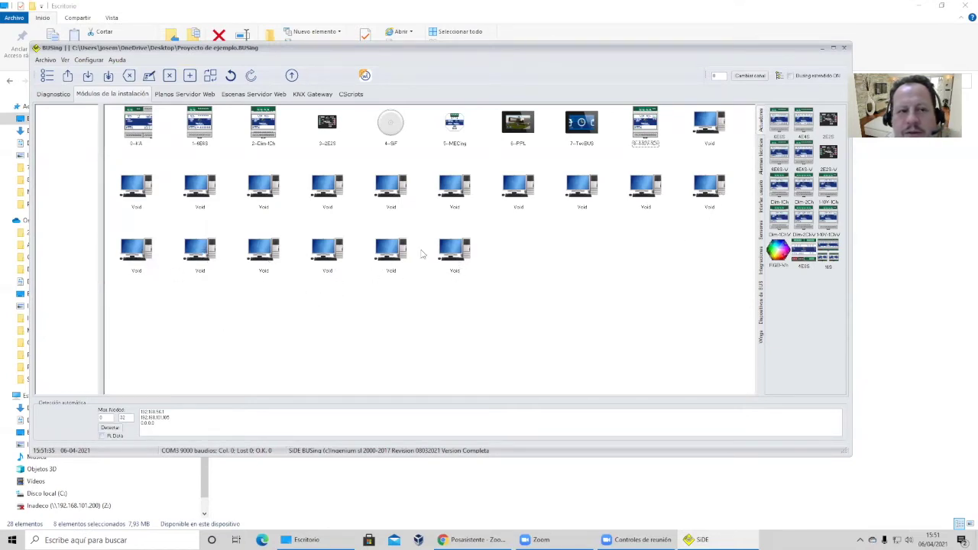
{"action": "left_click", "coordinate": [189, 76]}
{"action": "left_click", "coordinate": [189, 76]}
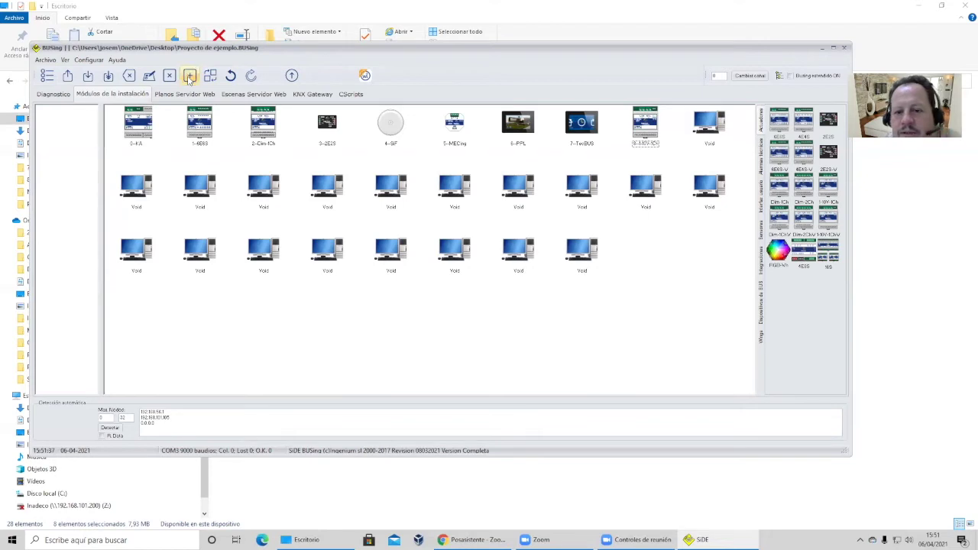
{"action": "left_click", "coordinate": [190, 75]}
{"action": "left_click", "coordinate": [189, 76]}
{"action": "left_click", "coordinate": [190, 76]}
{"action": "left_click", "coordinate": [189, 76]}
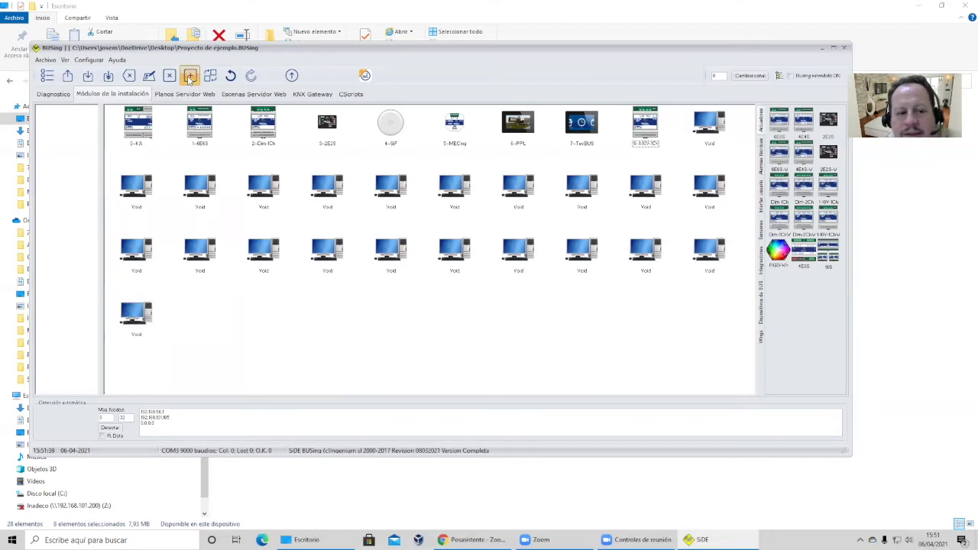
{"action": "left_click", "coordinate": [189, 75]}
{"action": "left_click", "coordinate": [189, 76]}
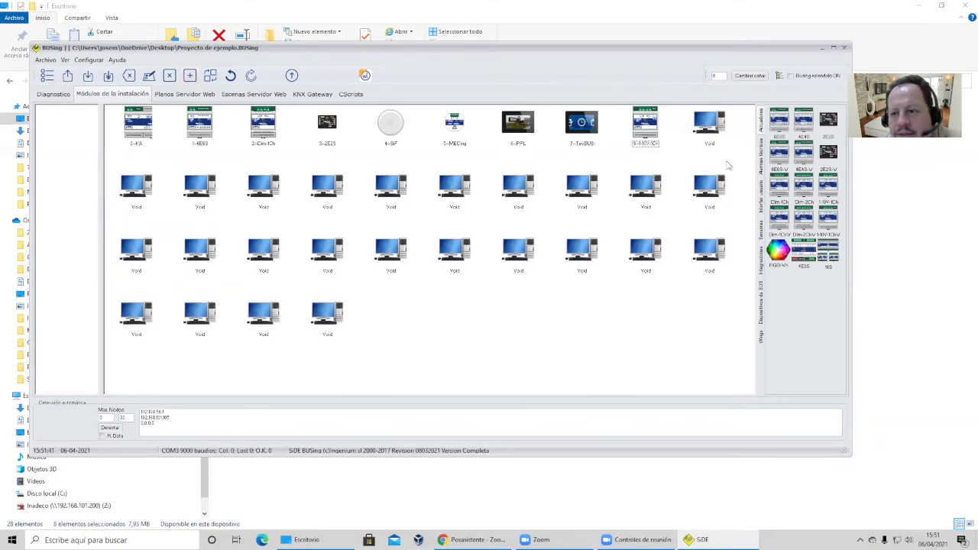
{"action": "left_click", "coordinate": [761, 150]}
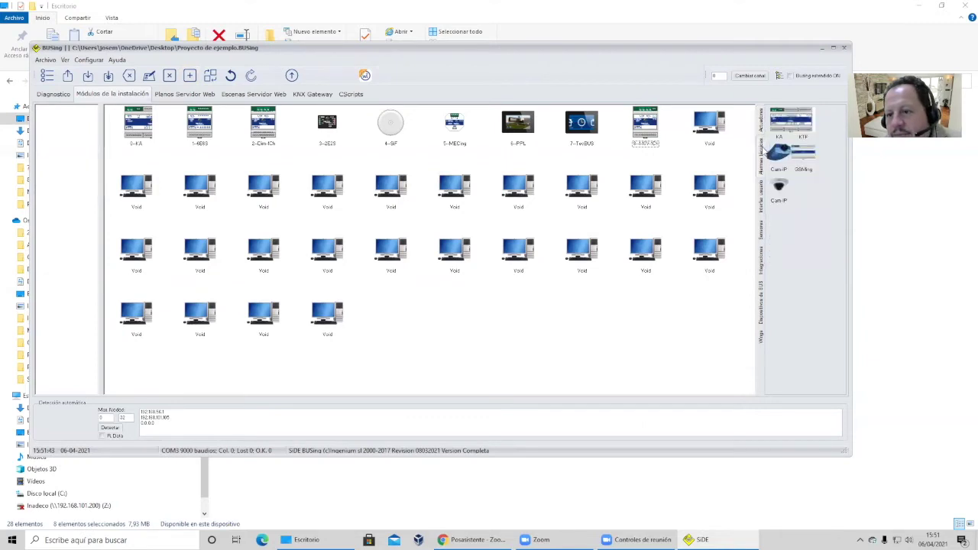
{"action": "double_click", "coordinate": [810, 128]}
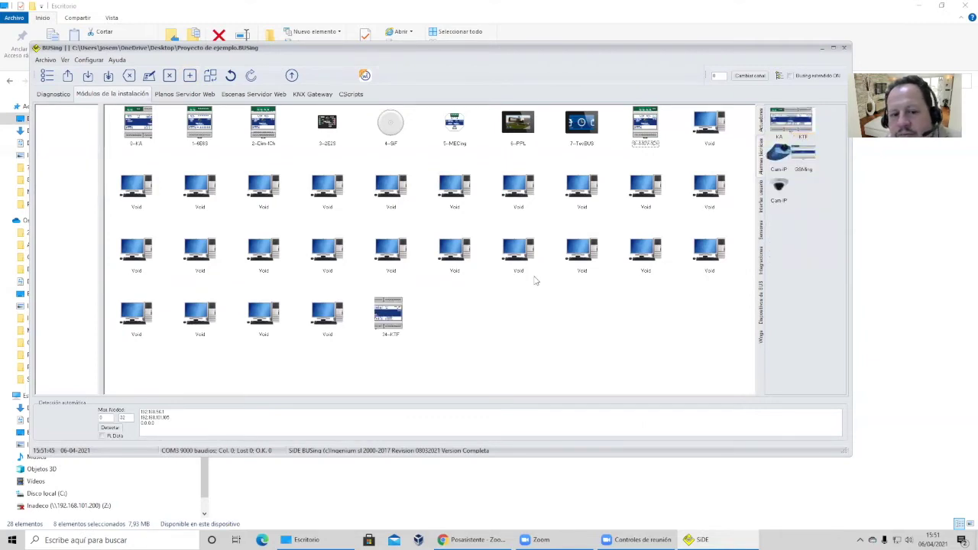
{"action": "double_click", "coordinate": [388, 324]}
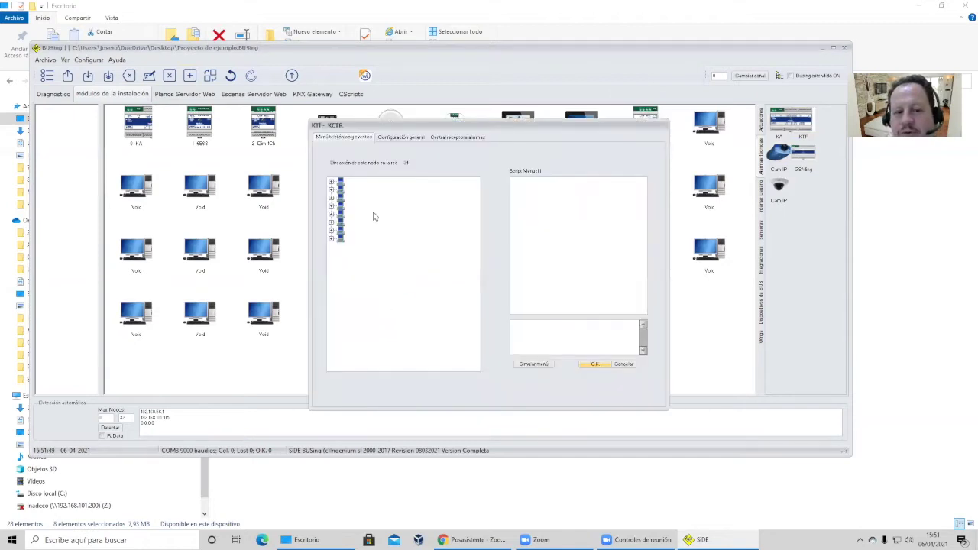
{"action": "left_click", "coordinate": [624, 364]}
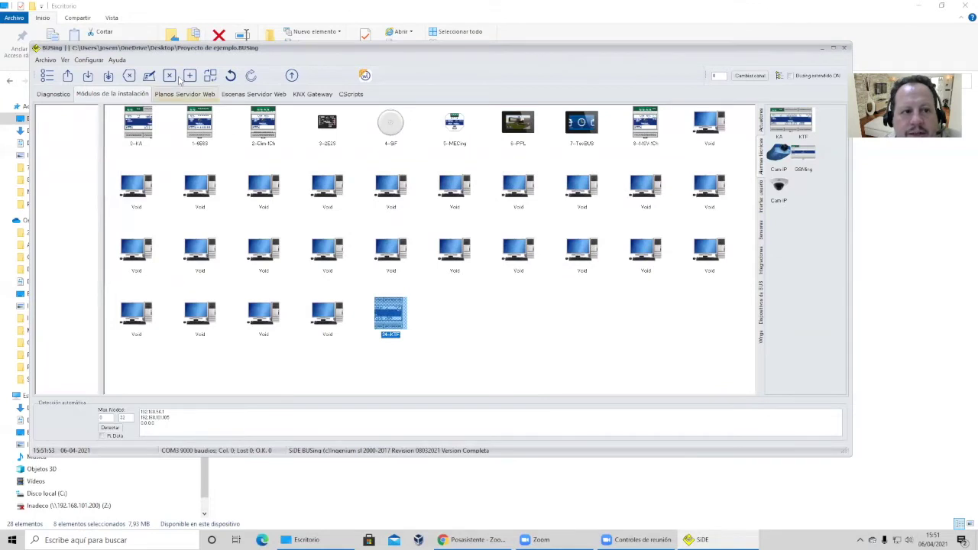
{"action": "left_click", "coordinate": [169, 76]}
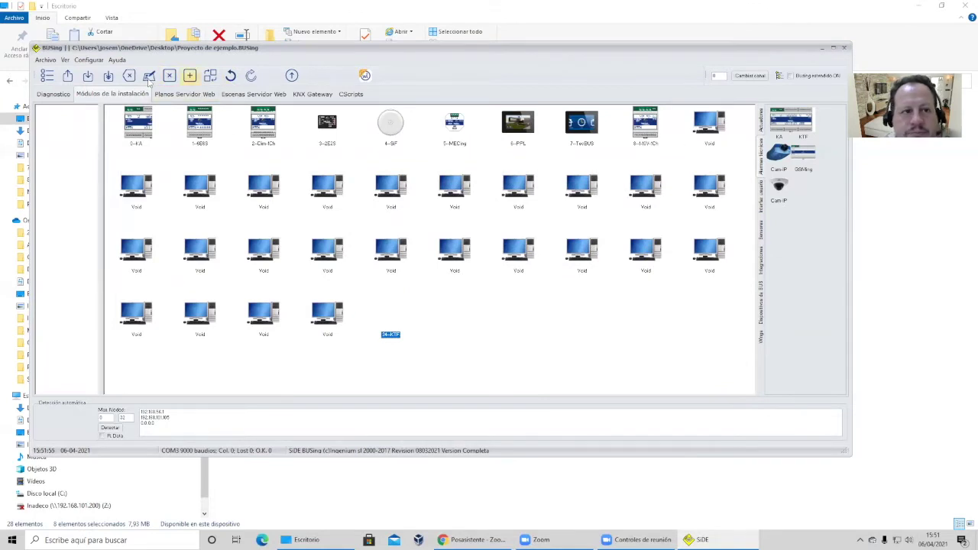
{"action": "left_click", "coordinate": [189, 75]}
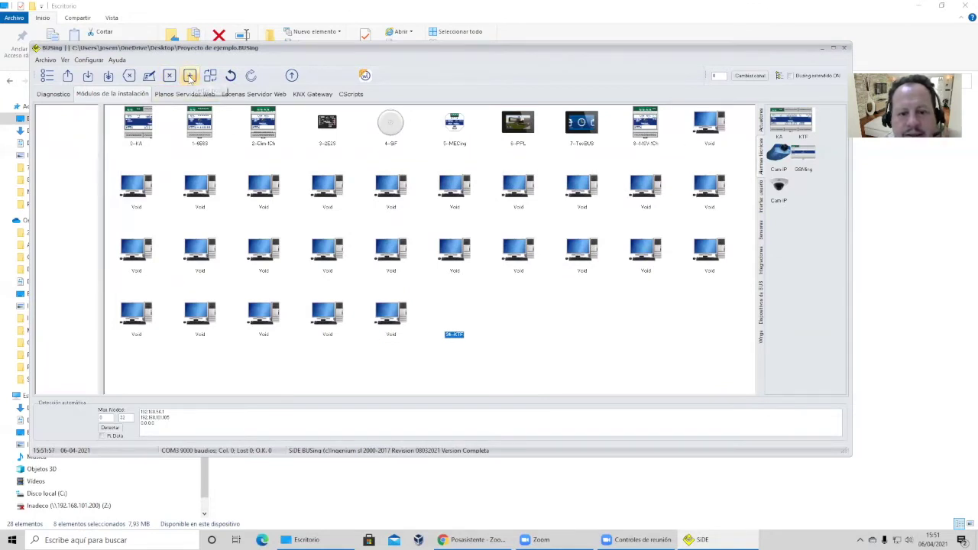
{"action": "left_click", "coordinate": [190, 76]}
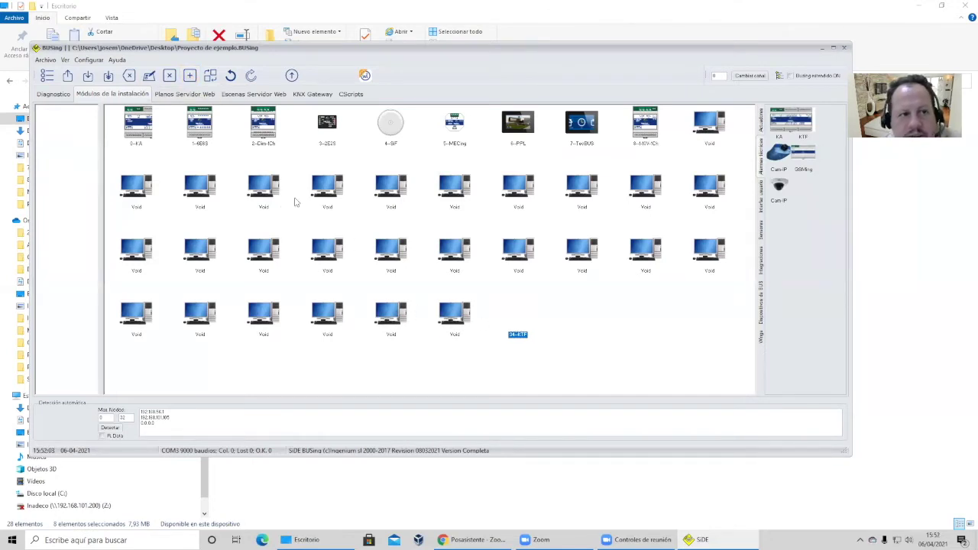
{"action": "left_click", "coordinate": [188, 80]}
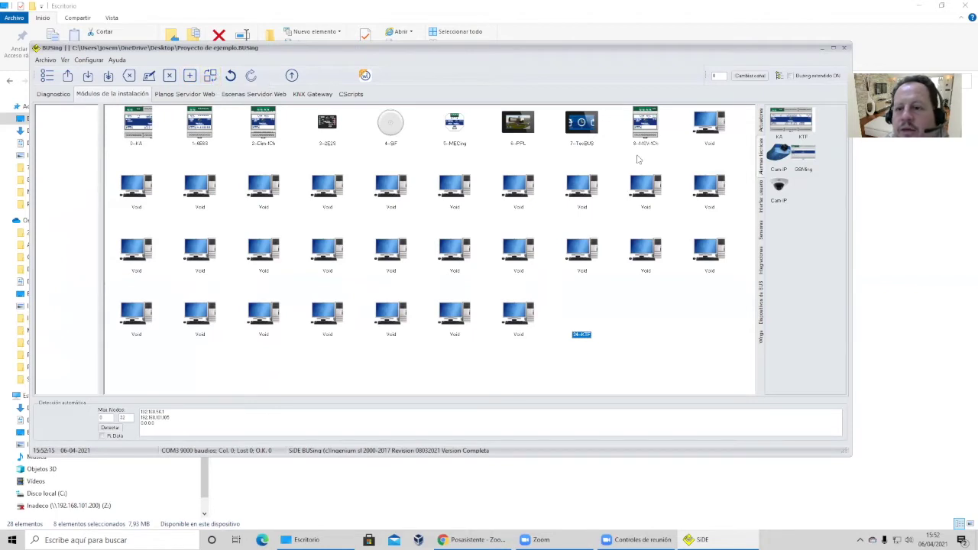
{"action": "left_click", "coordinate": [706, 136]}
{"action": "left_click", "coordinate": [709, 183]}
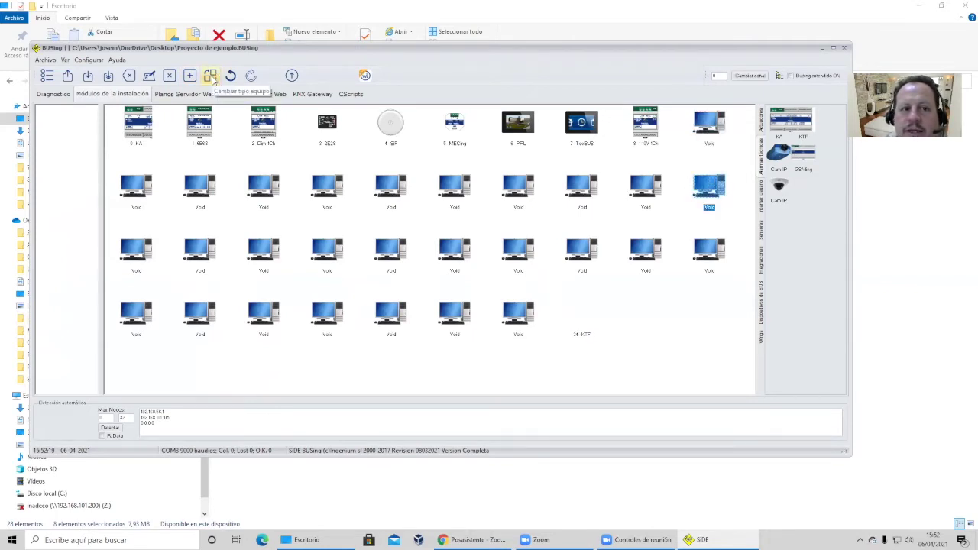
{"action": "left_click", "coordinate": [211, 77]}
{"action": "left_click", "coordinate": [549, 265]}
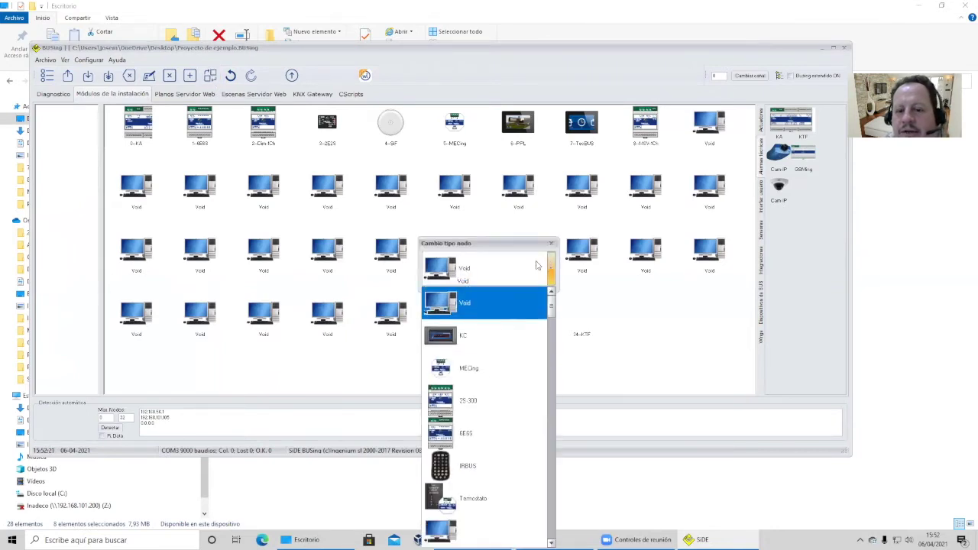
{"action": "scroll", "coordinate": [507, 352], "scroll_direction": "down", "scroll_amount": 5}
{"action": "scroll", "coordinate": [509, 357], "scroll_direction": "down", "scroll_amount": 5}
{"action": "scroll", "coordinate": [509, 357], "scroll_direction": "down", "scroll_amount": 5}
{"action": "left_click", "coordinate": [472, 371]}
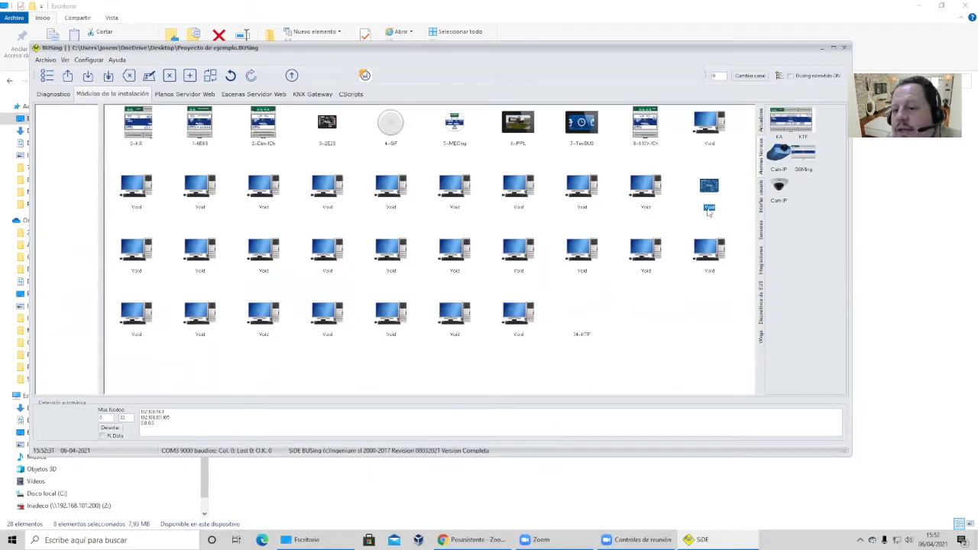
{"action": "double_click", "coordinate": [712, 188]}
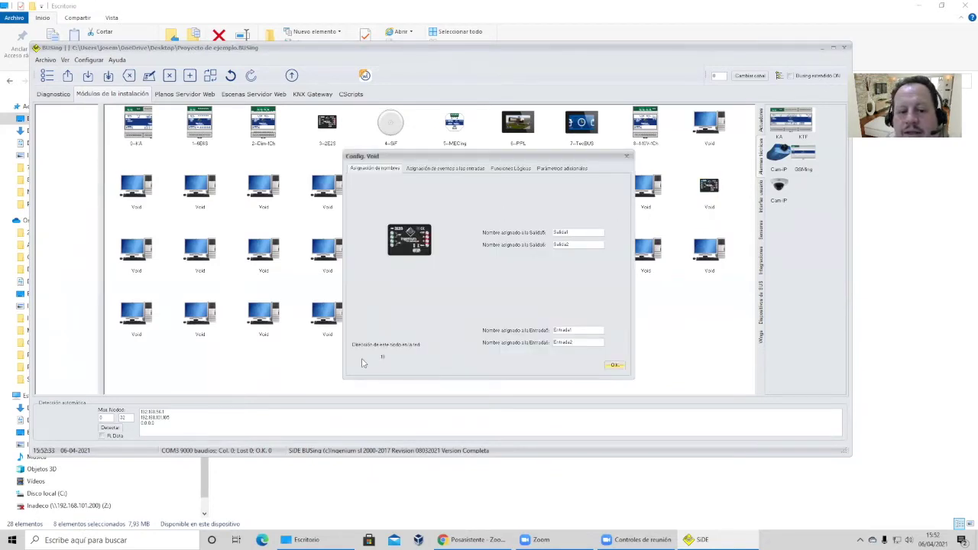
{"action": "left_click", "coordinate": [617, 366]}
{"action": "left_click", "coordinate": [230, 76]}
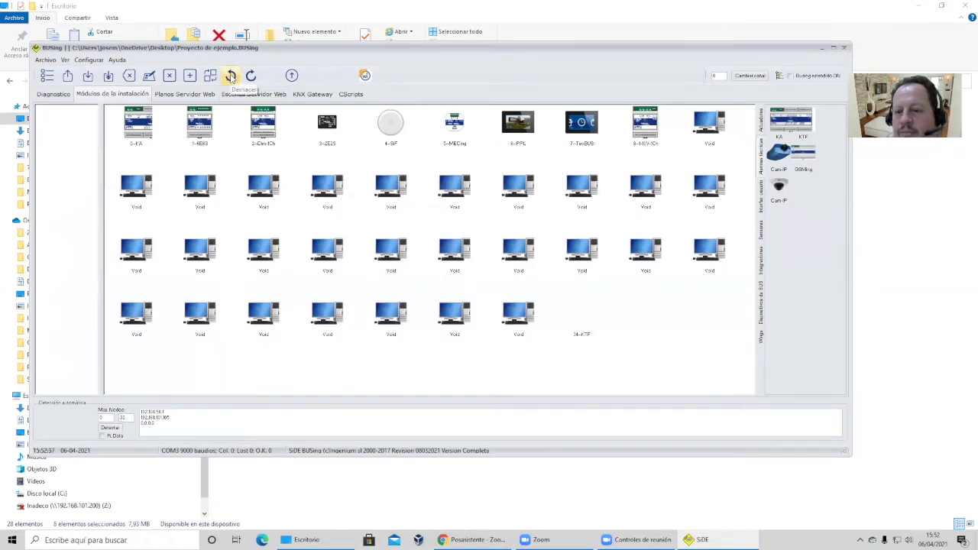
{"action": "left_click", "coordinate": [569, 313]}
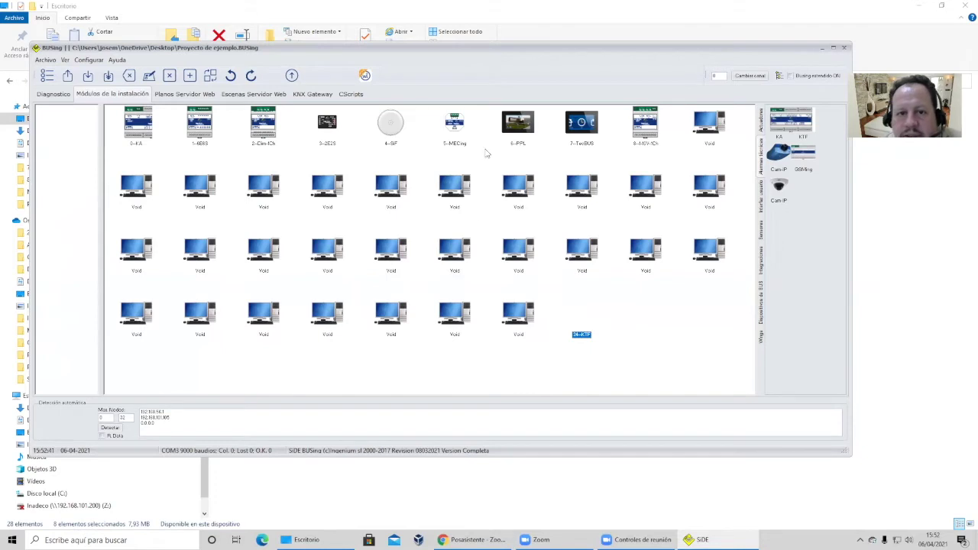
- Change node 34-KTF's type to KTI and close its KTI - KCTR configuration dialog
{"action": "left_click", "coordinate": [210, 75]}
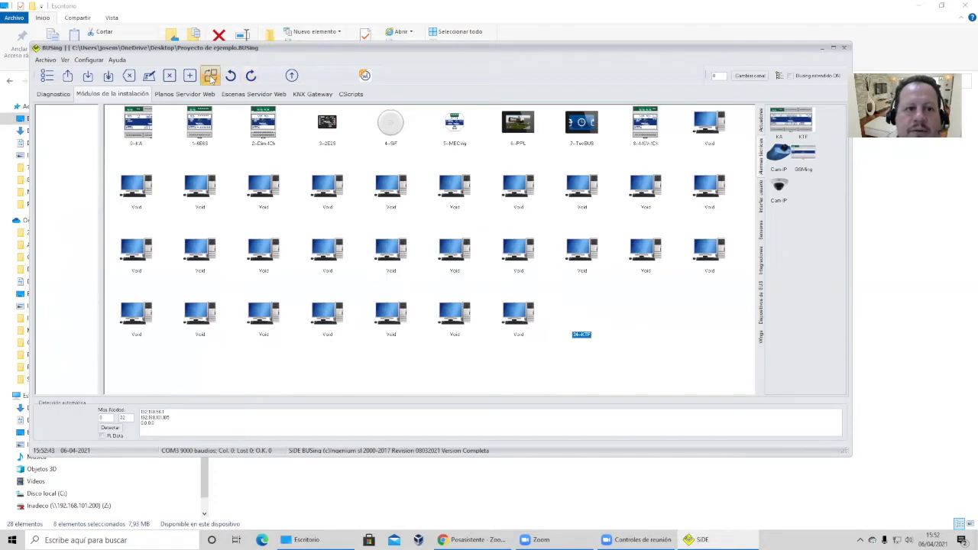
{"action": "left_click", "coordinate": [544, 275]}
{"action": "scroll", "coordinate": [517, 344], "scroll_direction": "up", "scroll_amount": 5}
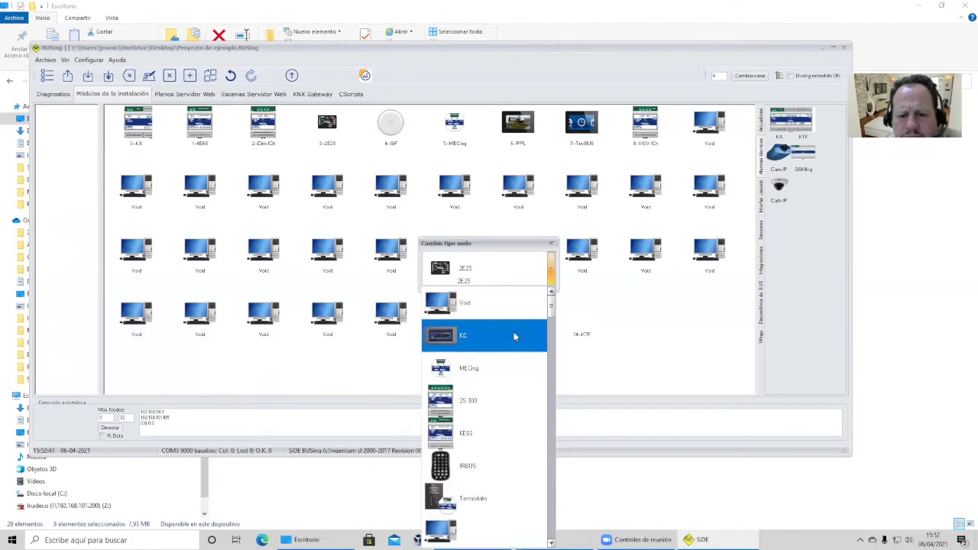
{"action": "scroll", "coordinate": [507, 310], "scroll_direction": "down", "scroll_amount": 4}
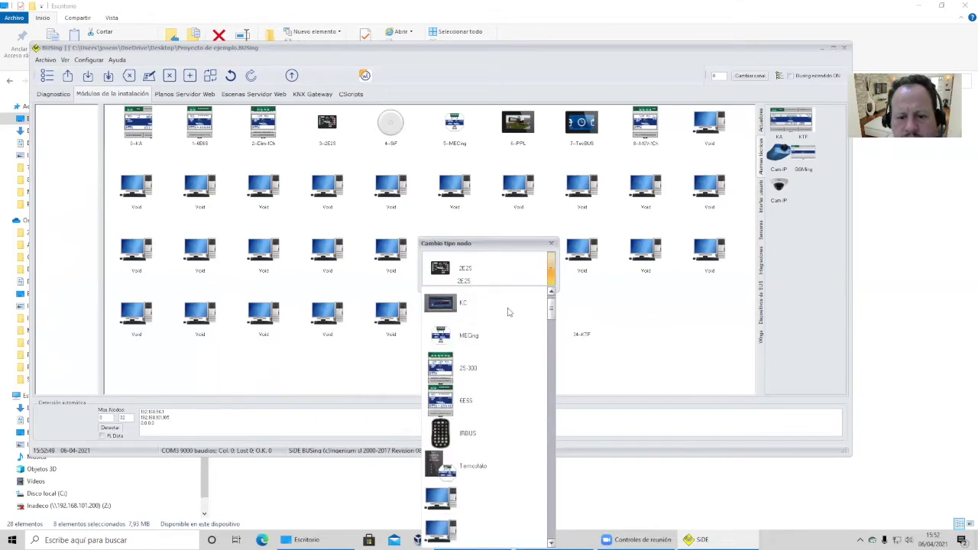
{"action": "scroll", "coordinate": [497, 337], "scroll_direction": "down", "scroll_amount": 4}
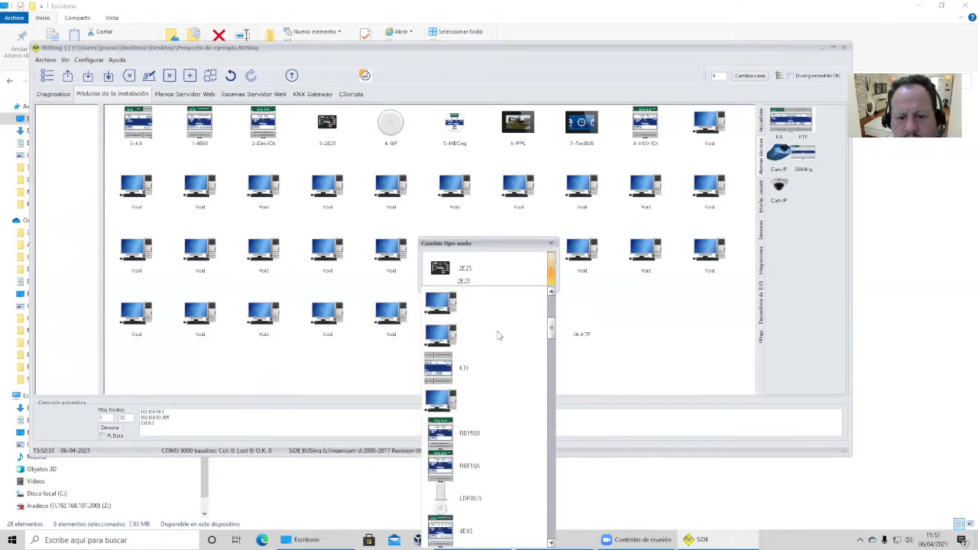
{"action": "left_click", "coordinate": [464, 368]}
{"action": "double_click", "coordinate": [578, 322]}
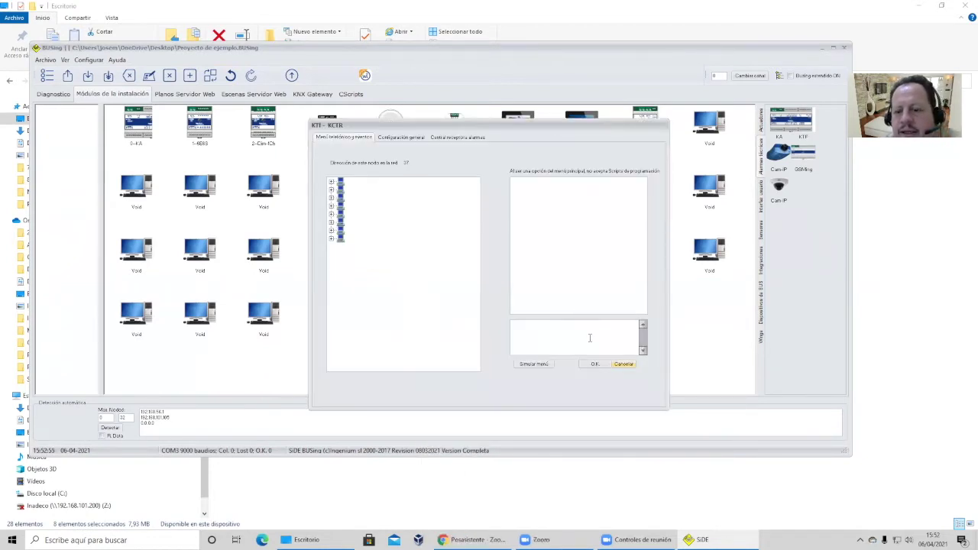
{"action": "left_click", "coordinate": [624, 364]}
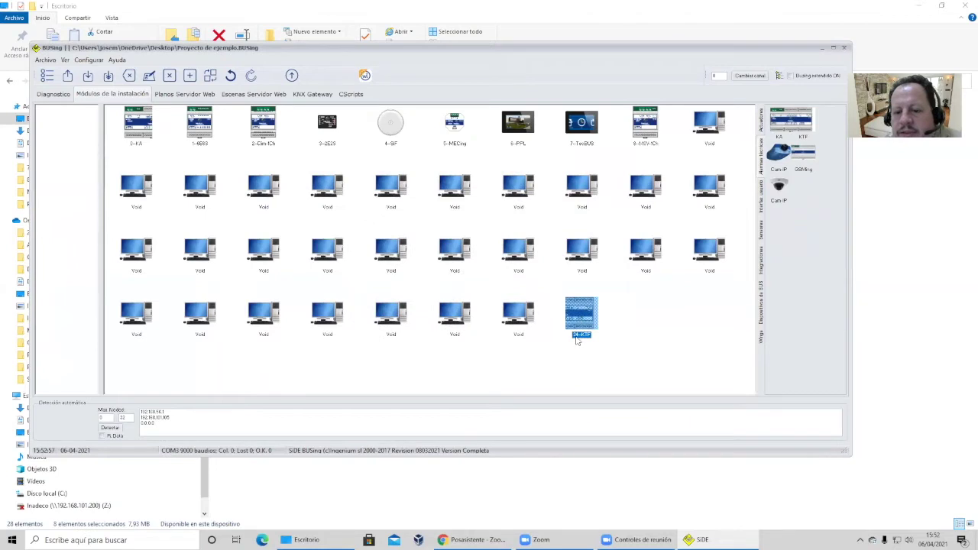
{"action": "left_click", "coordinate": [598, 366]}
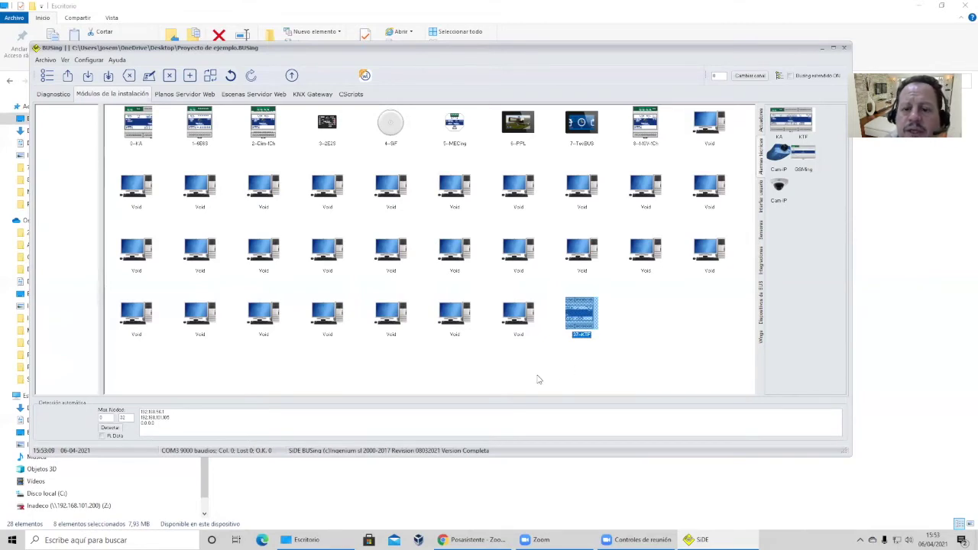
{"action": "left_click", "coordinate": [344, 356]}
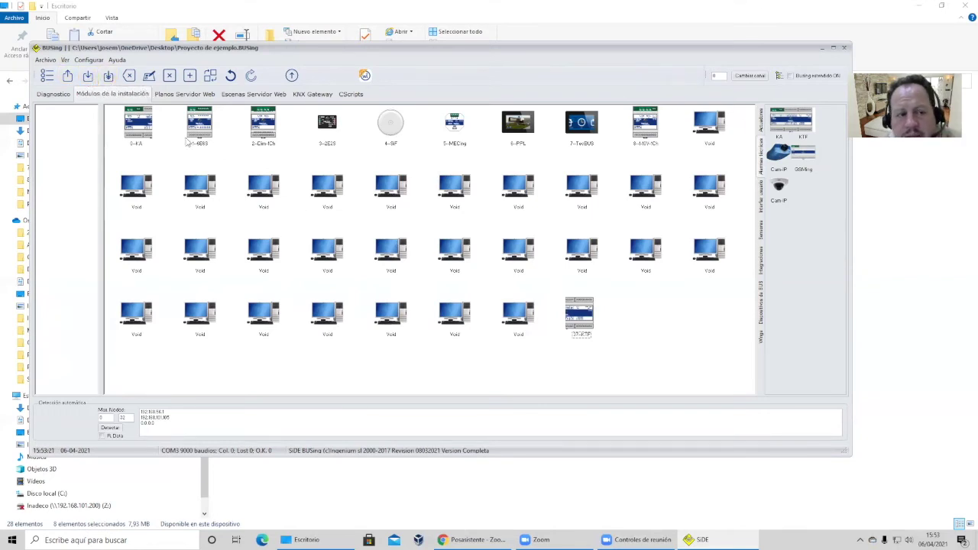
{"action": "right_click", "coordinate": [149, 131]}
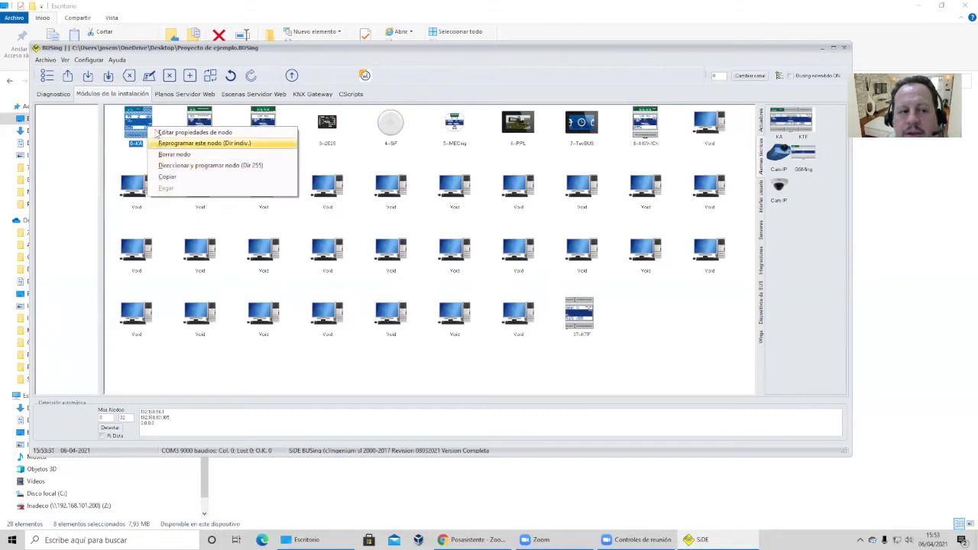
{"action": "key", "text": "Return"}
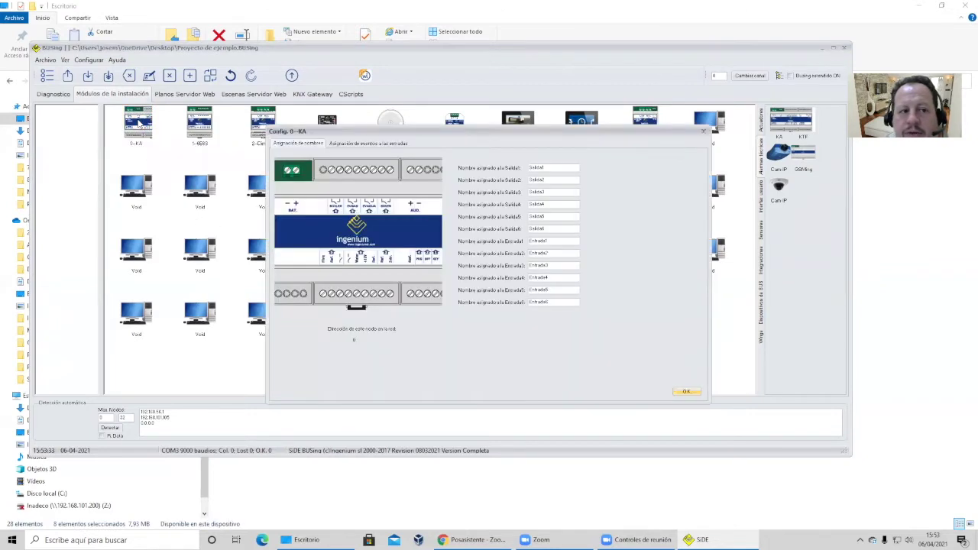
{"action": "left_click", "coordinate": [684, 391]}
{"action": "left_click", "coordinate": [200, 127]}
{"action": "double_click", "coordinate": [200, 126]}
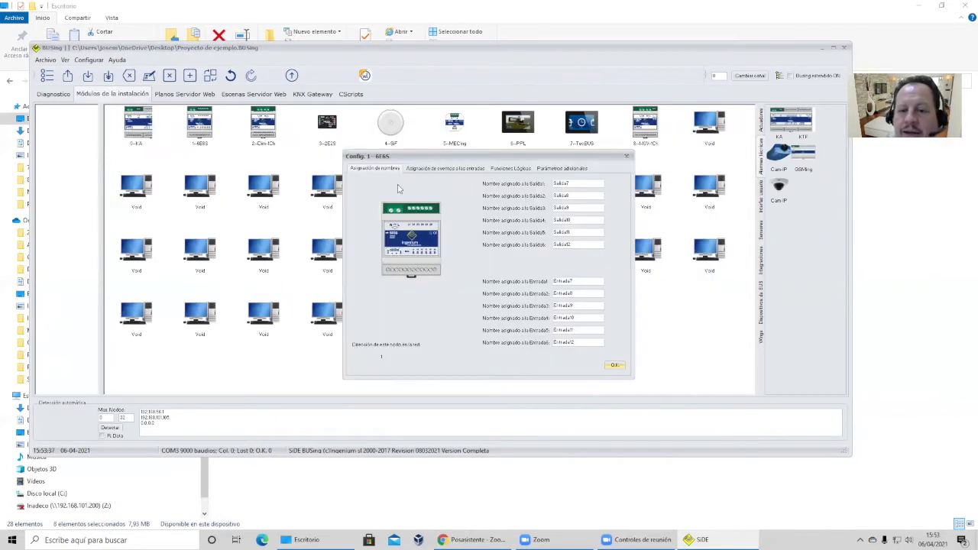
{"action": "left_click", "coordinate": [614, 365]}
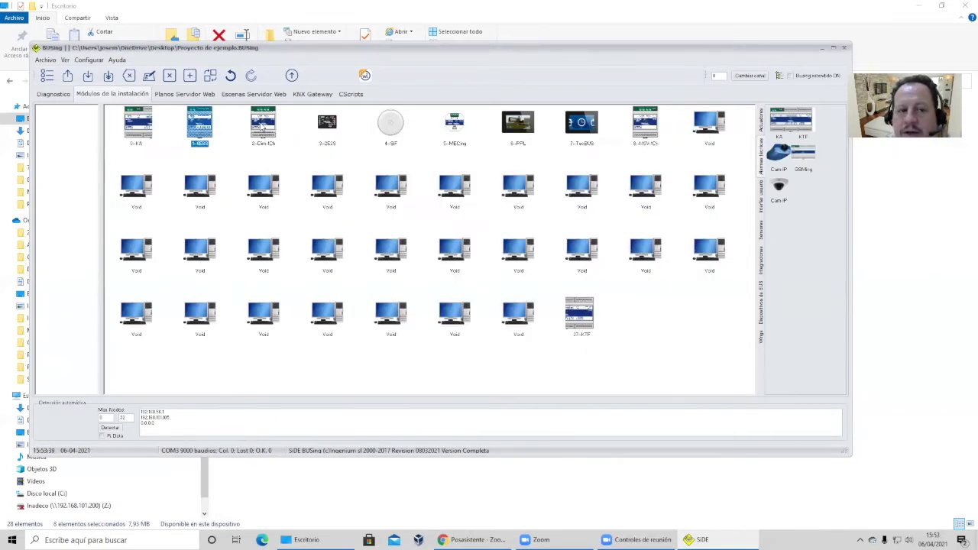
{"action": "double_click", "coordinate": [263, 126]}
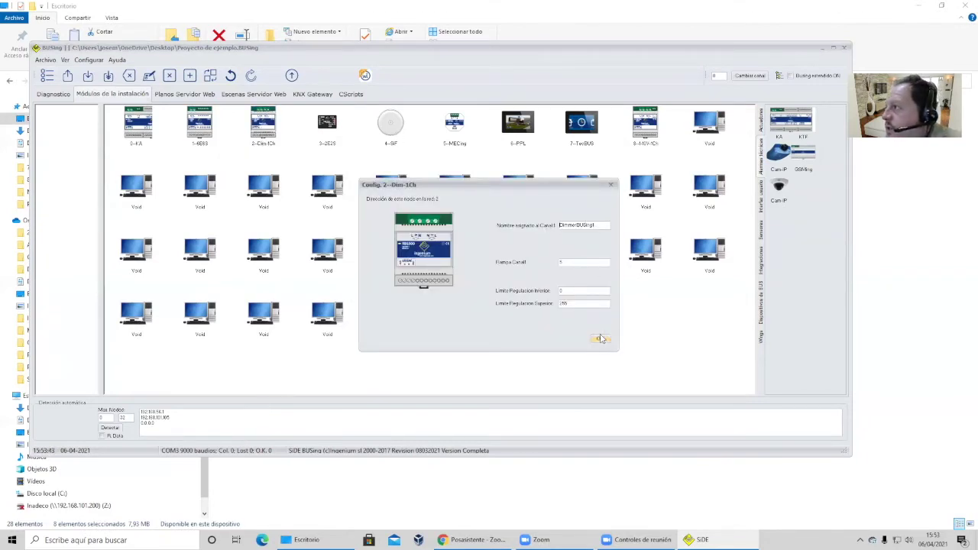
{"action": "left_click", "coordinate": [601, 339]}
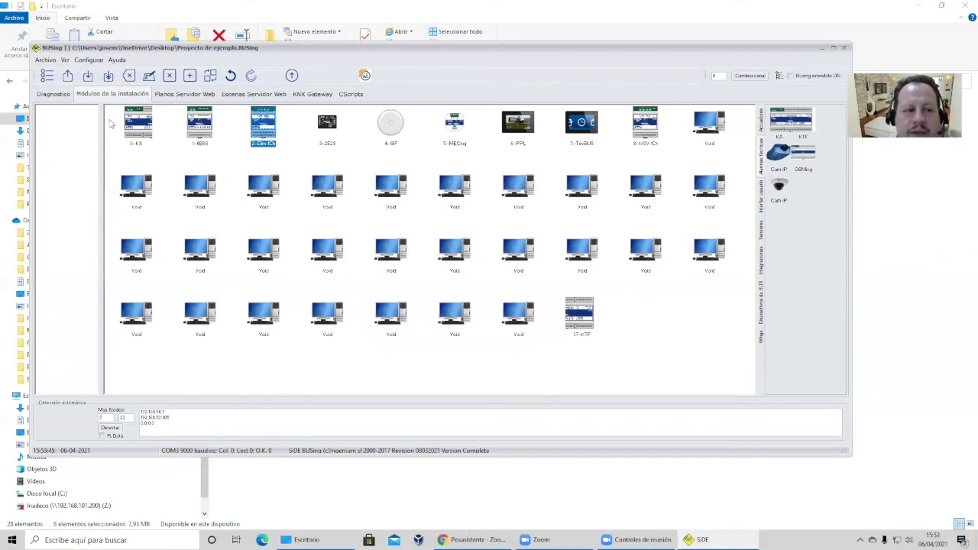
{"action": "right_click", "coordinate": [204, 126]}
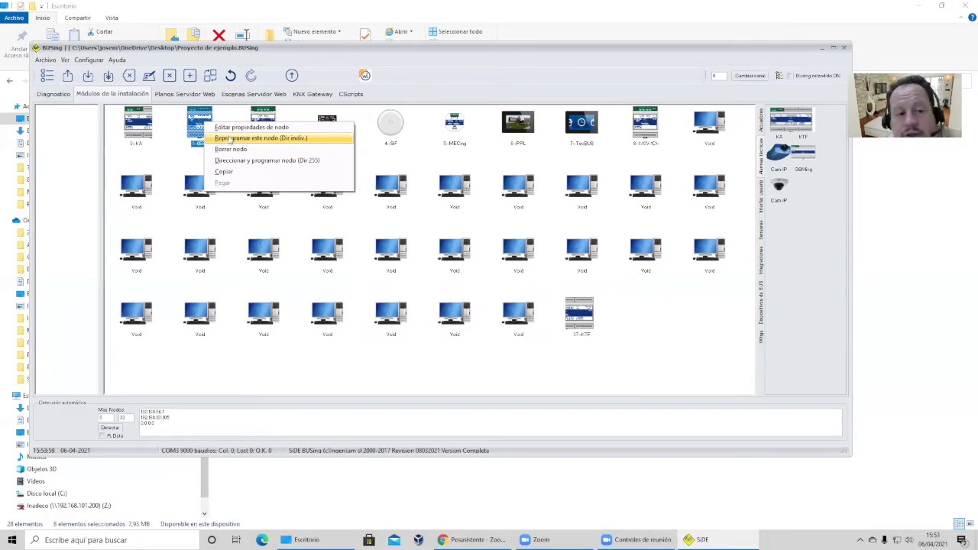
{"action": "left_click", "coordinate": [161, 160]}
{"action": "double_click", "coordinate": [199, 123]}
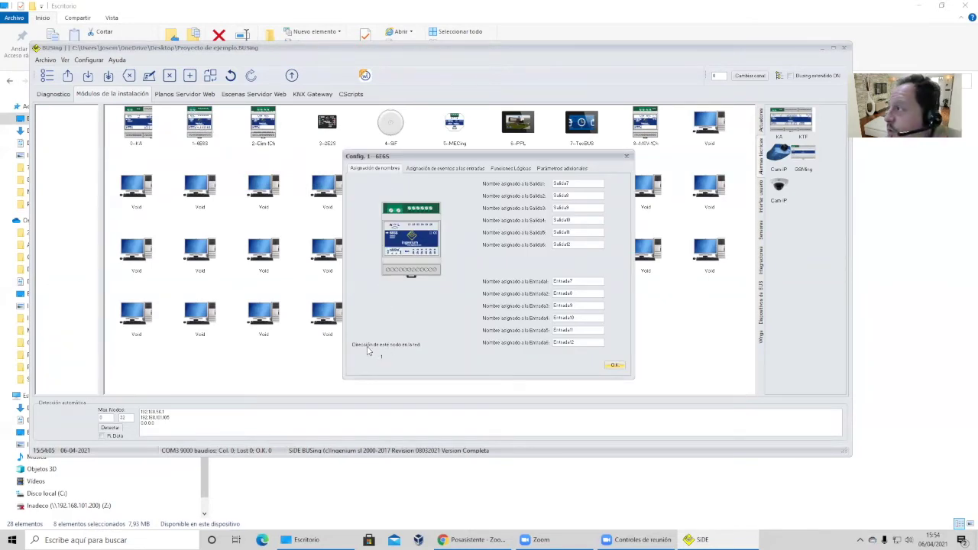
{"action": "left_click", "coordinate": [615, 365]}
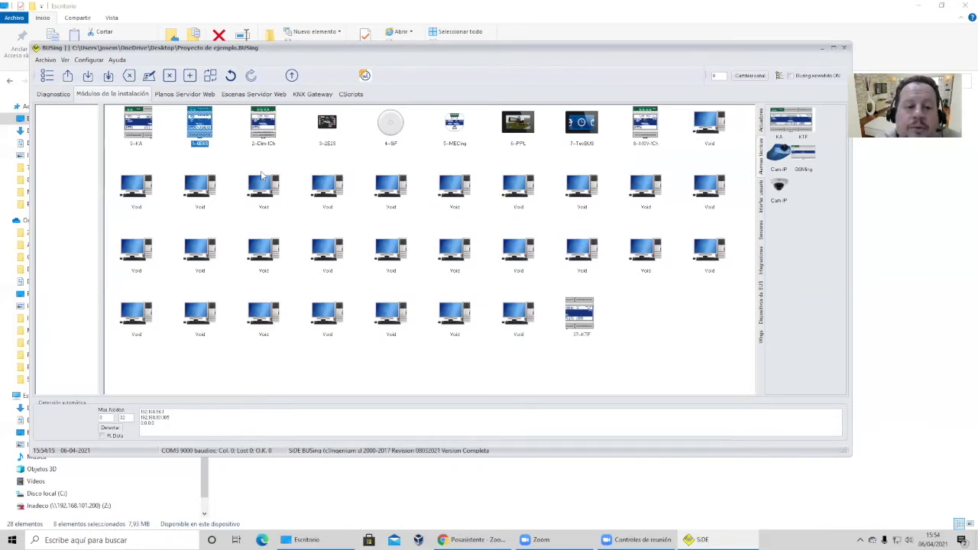
- Run Direccionar y programar nodo (Dir 255) on the 1-6E6S node
{"action": "right_click", "coordinate": [196, 116]}
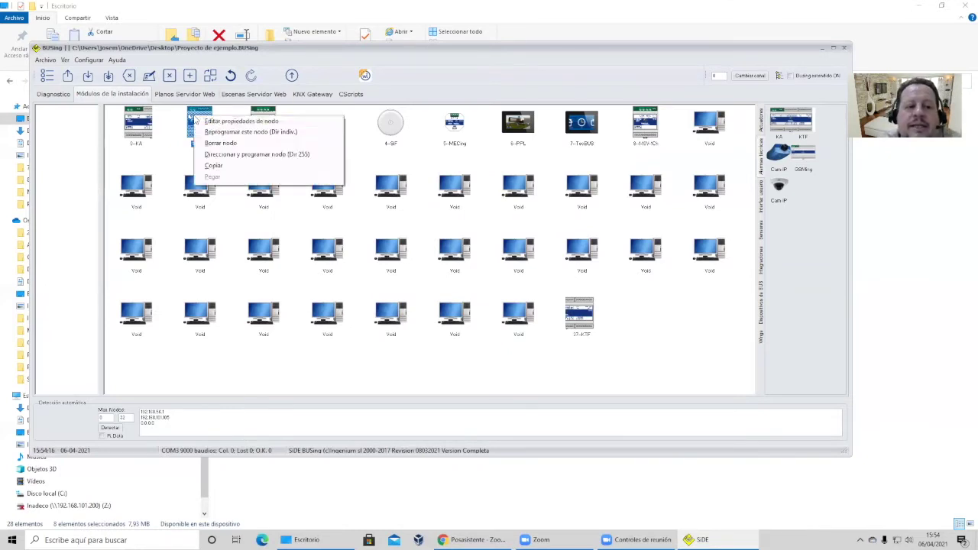
{"action": "left_click", "coordinate": [243, 155]}
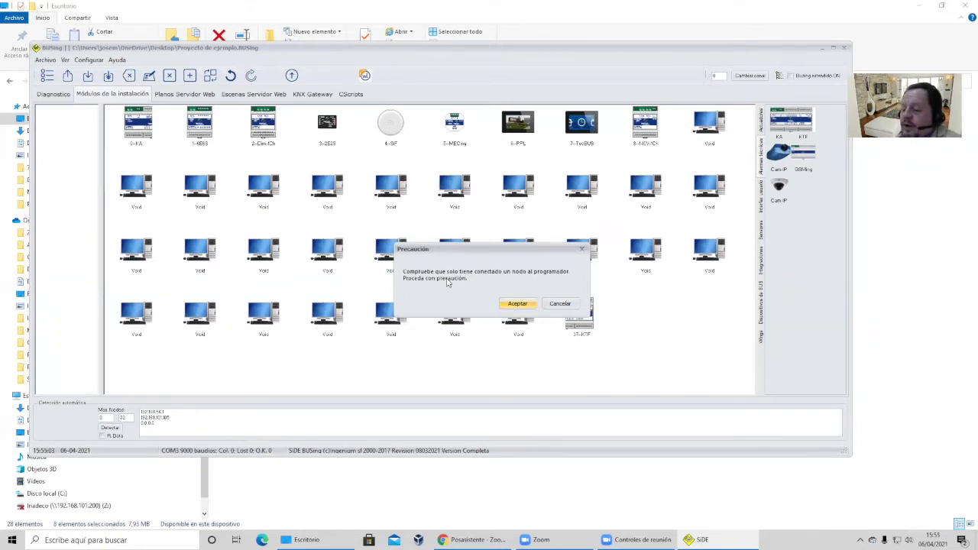
- Cancel the warning, rerun Direccionar y programar nodo (Dir 255) on 1-6E6S, and confirm single-node connection
{"action": "left_click", "coordinate": [559, 303]}
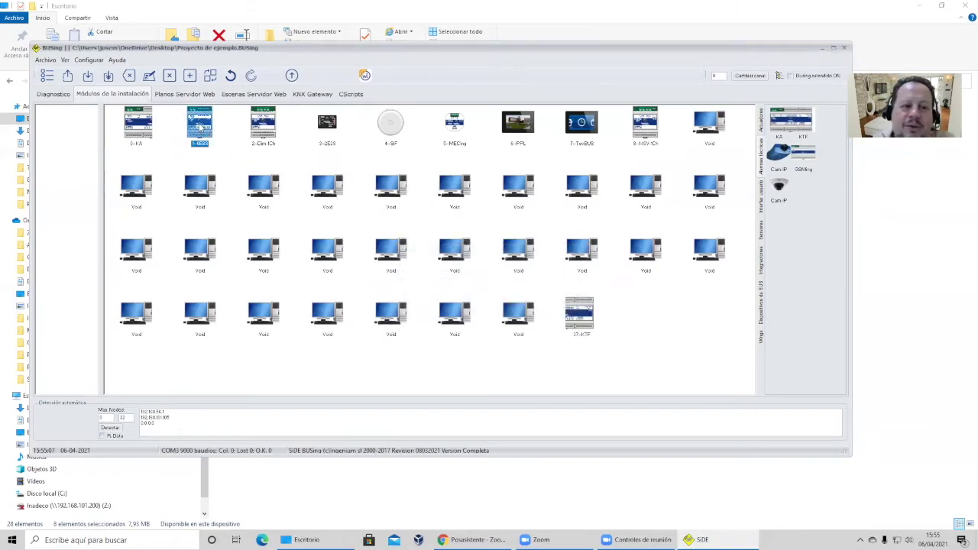
{"action": "right_click", "coordinate": [203, 125]}
{"action": "left_click", "coordinate": [275, 163]}
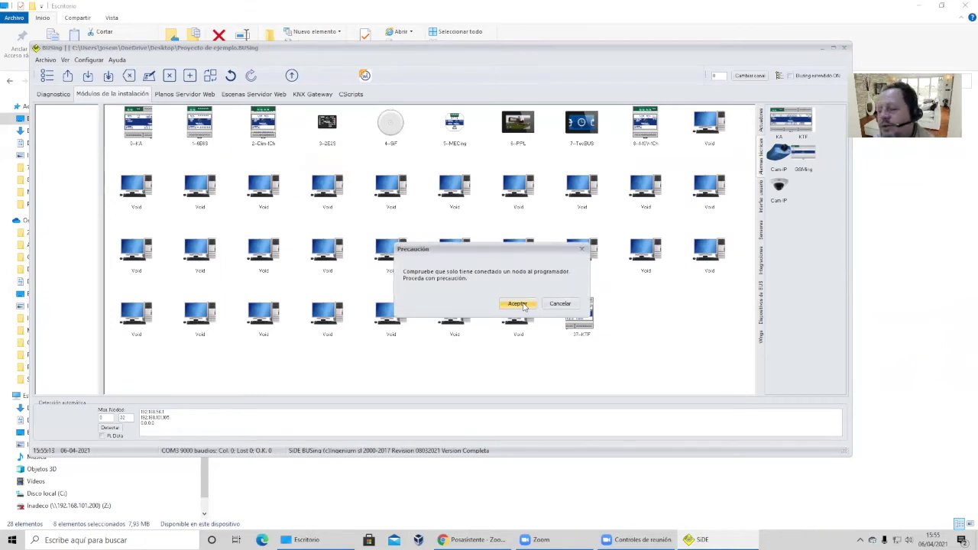
{"action": "left_click", "coordinate": [558, 304]}
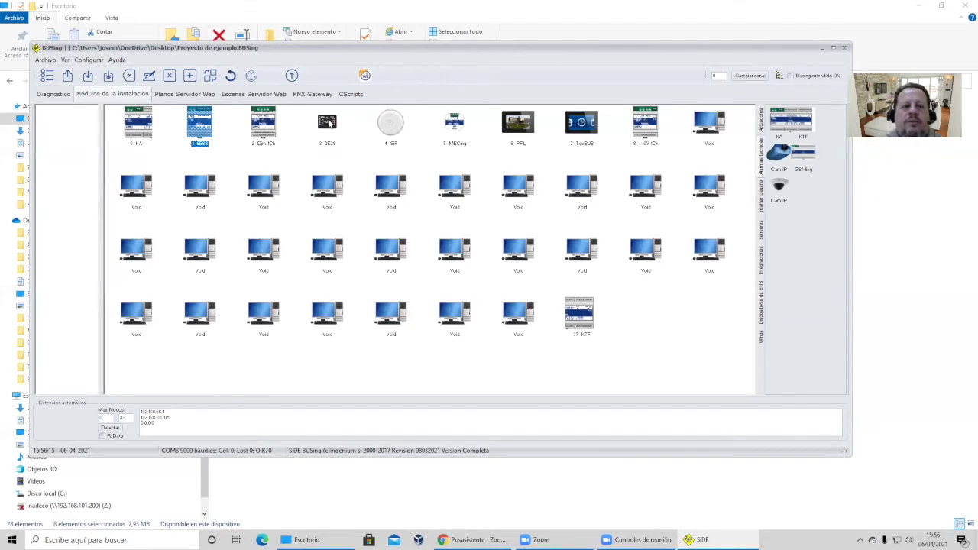
{"action": "left_click", "coordinate": [329, 124]}
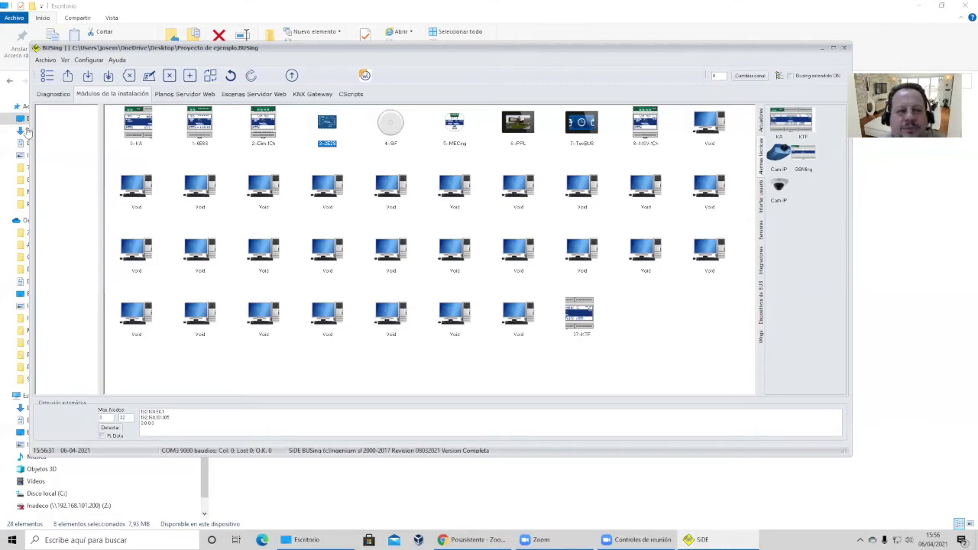
- On the Diagnóstico Telegramas form, choose the Escribe Dirección command and step through its value fields
{"action": "left_click", "coordinate": [49, 96]}
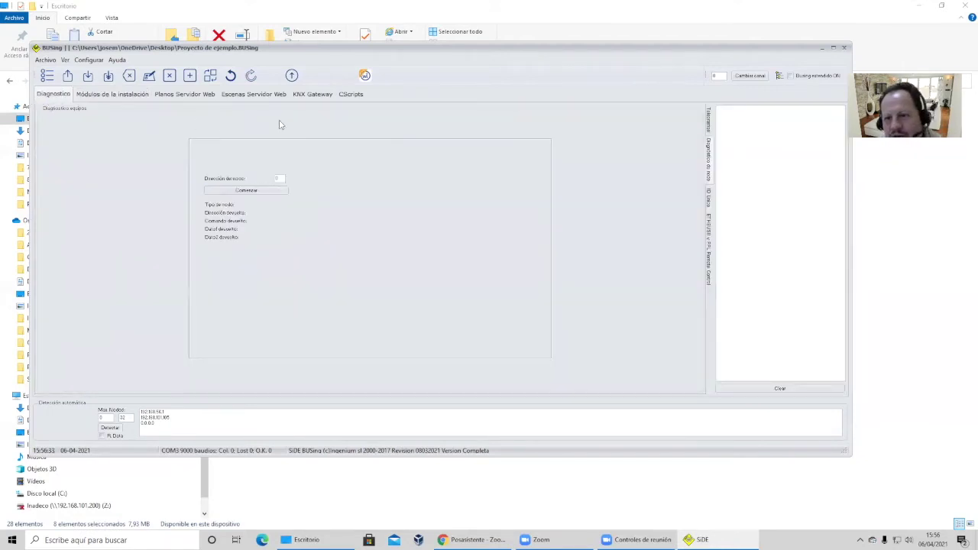
{"action": "left_click", "coordinate": [708, 132]}
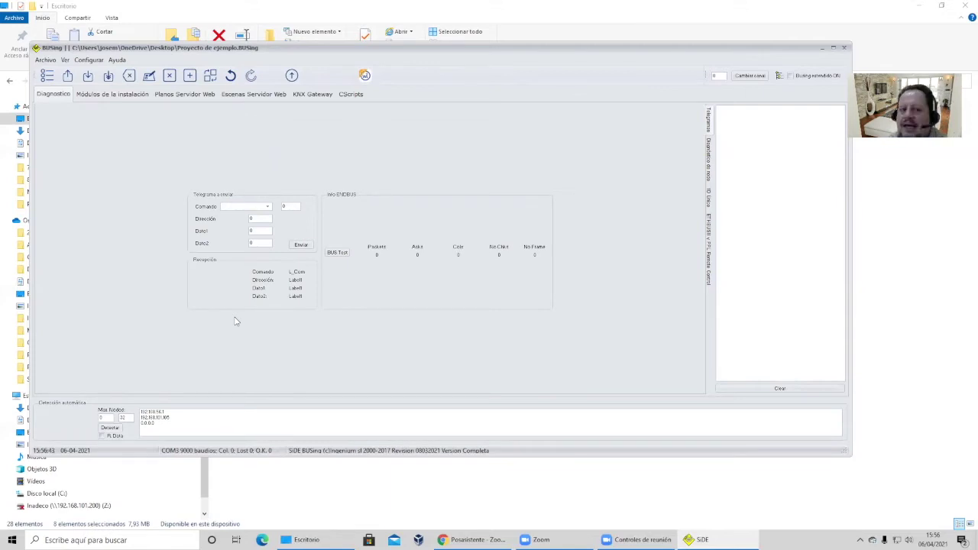
{"action": "left_click", "coordinate": [268, 208]}
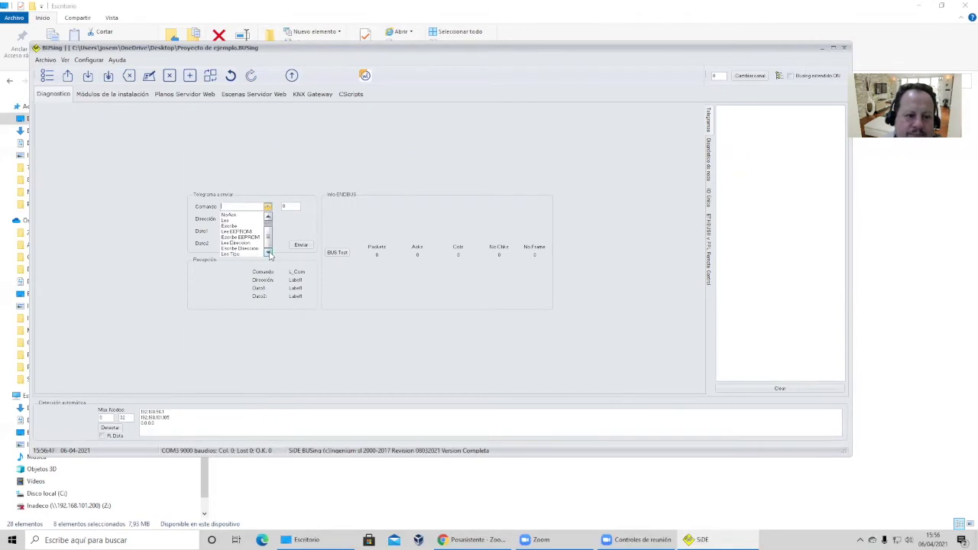
{"action": "left_click", "coordinate": [258, 252]}
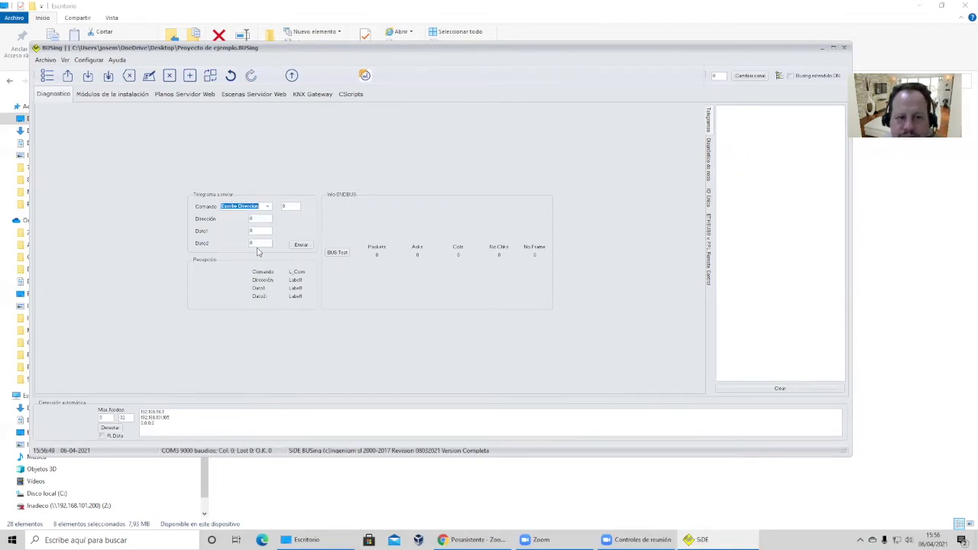
{"action": "left_click", "coordinate": [292, 206]}
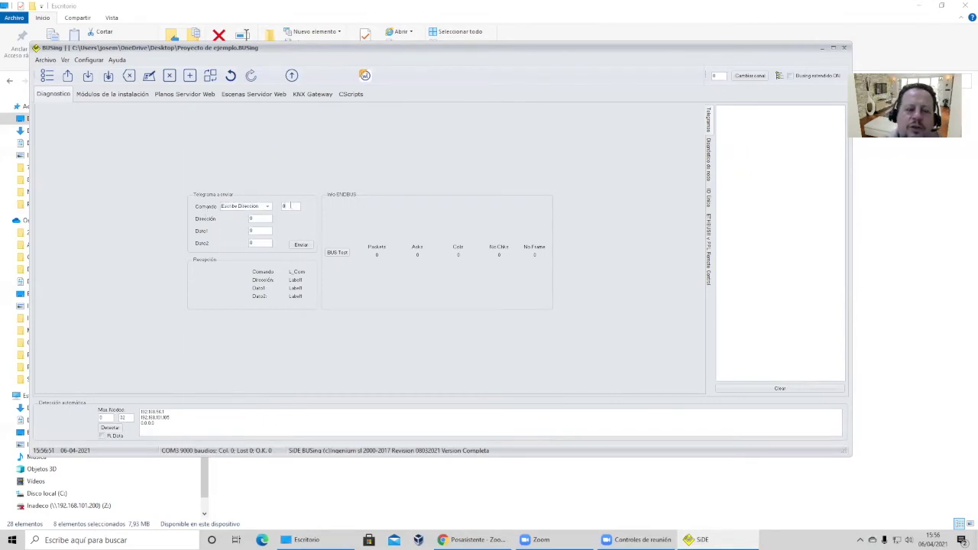
{"action": "key", "text": "Tab"}
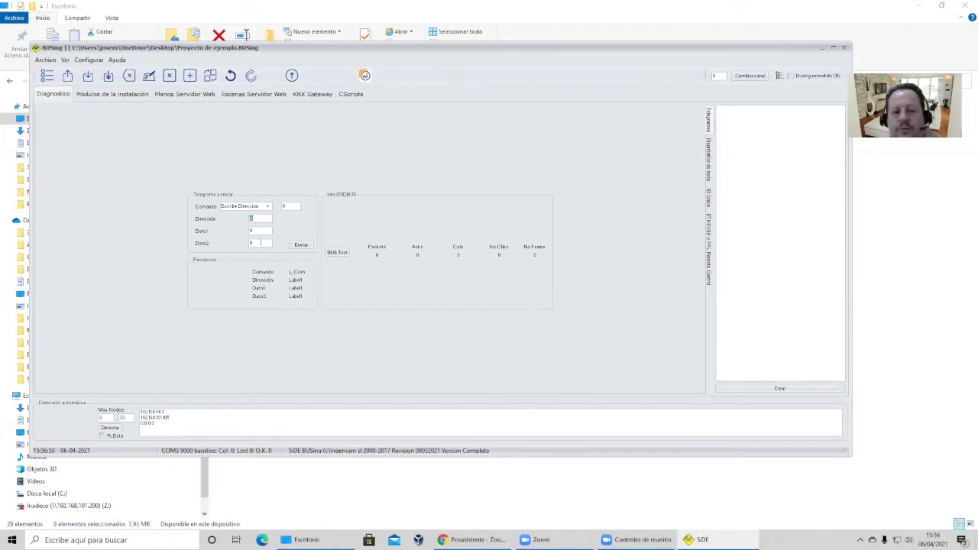
{"action": "key", "text": "Tab"}
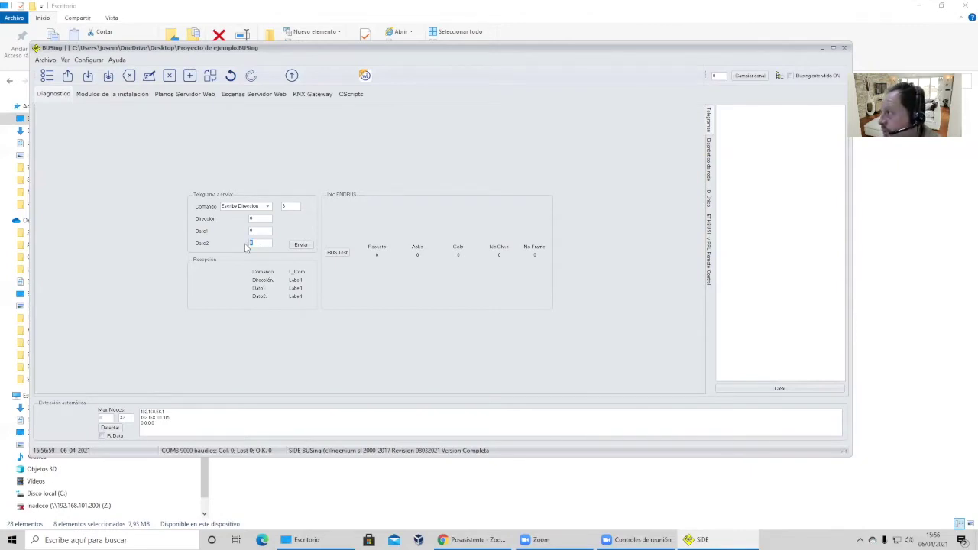
{"action": "key", "text": "shift+Tab"}
{"action": "key", "text": "shift+Tab"}
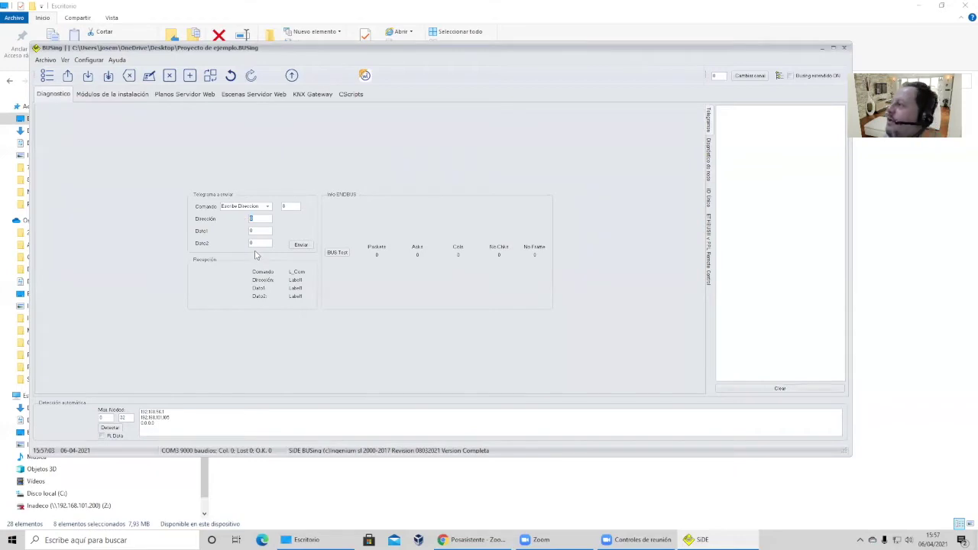
- Select an empty Void slot in the third row of the module grid, then return to diagnostics
{"action": "left_click", "coordinate": [113, 94]}
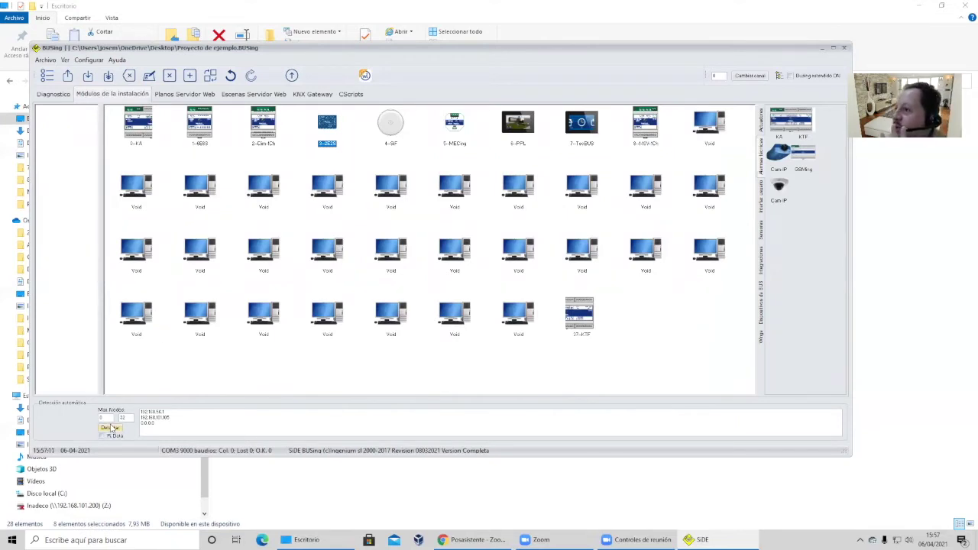
{"action": "left_click", "coordinate": [265, 253]}
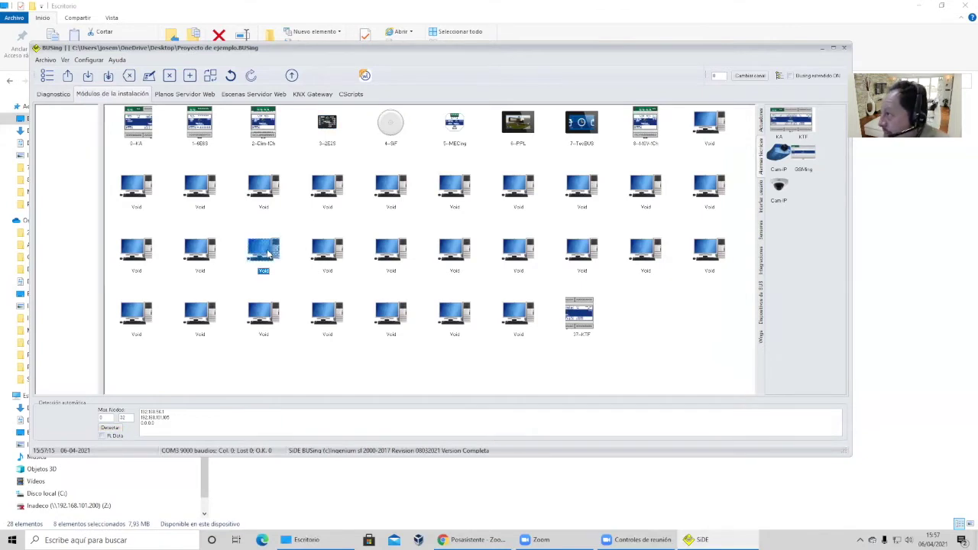
{"action": "left_click", "coordinate": [55, 95]}
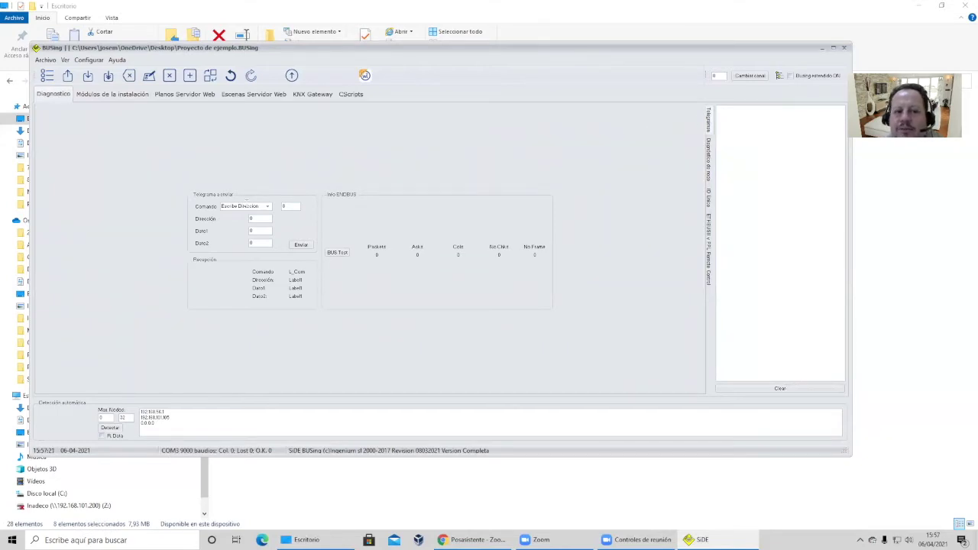
- Enter Dirección 4, Dato1 13 and Dato2 13 in the telegram, then show Diagnóstico de nodo
{"action": "double_click", "coordinate": [260, 219]}
{"action": "type", "text": "4"}
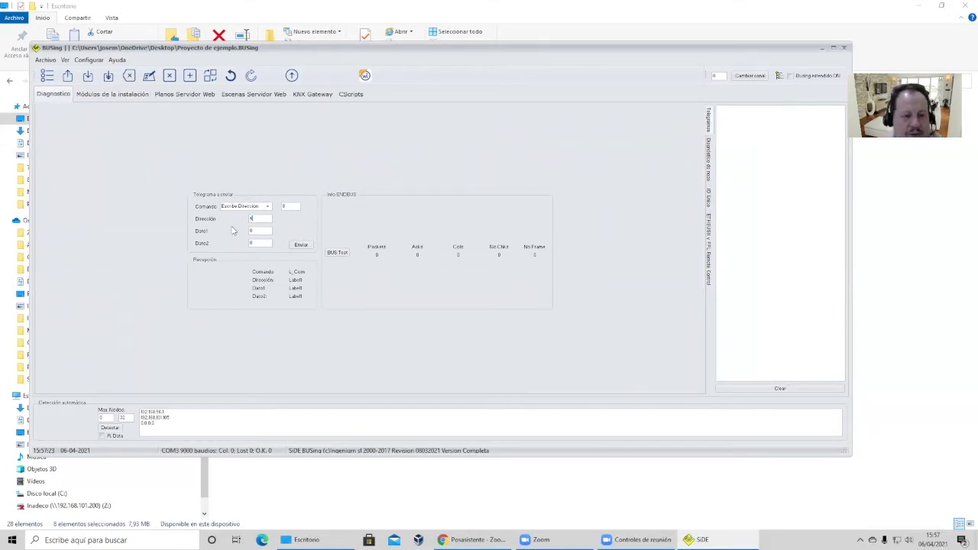
{"action": "double_click", "coordinate": [257, 232]}
{"action": "type", "text": "13"}
{"action": "double_click", "coordinate": [253, 242]}
{"action": "type", "text": "13"}
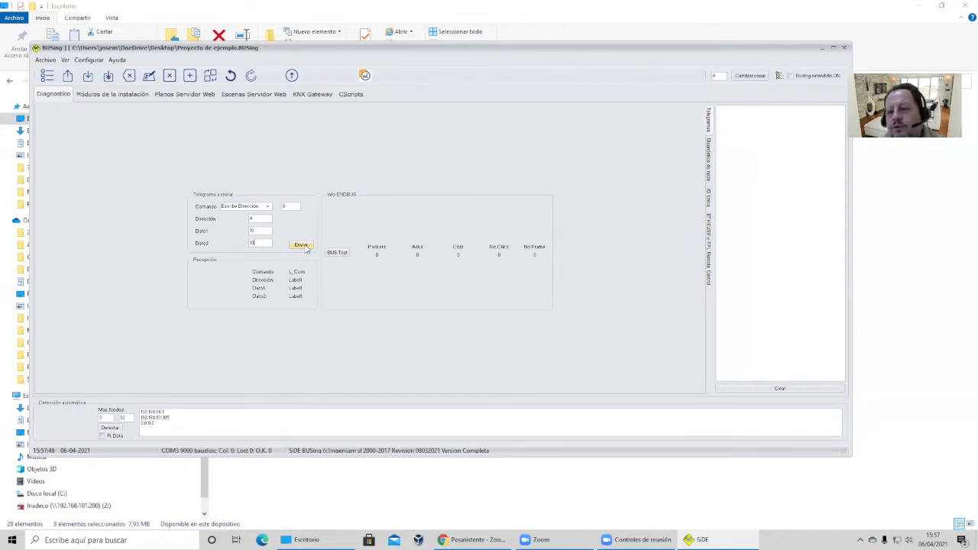
{"action": "left_click", "coordinate": [710, 158]}
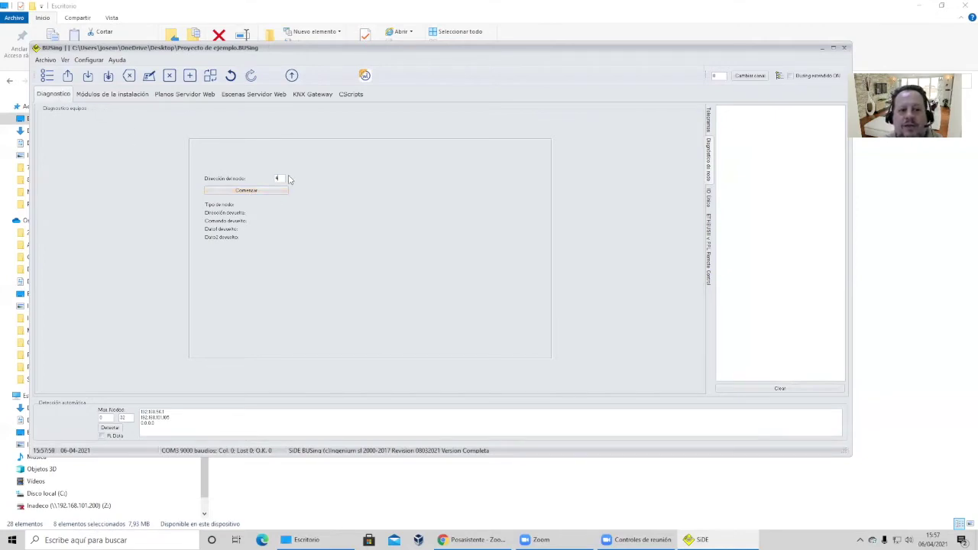
- Type 1 into the Dirección de nodo field
{"action": "double_click", "coordinate": [277, 179]}
{"action": "type", "text": "1"}
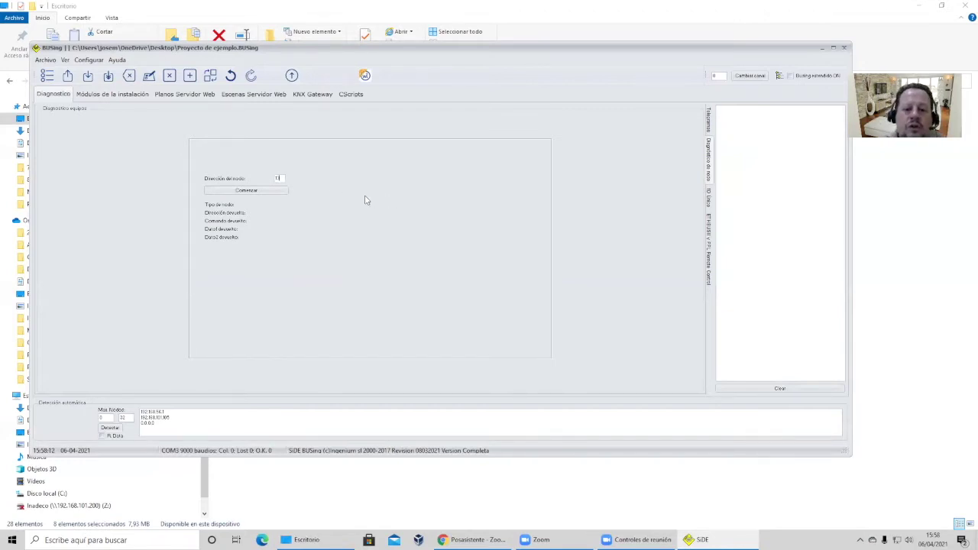
- Enter node address 255, check the Telegramas and Diagnóstico de nodo tabs, then return to Módulos de la instalación
{"action": "left_click", "coordinate": [116, 94]}
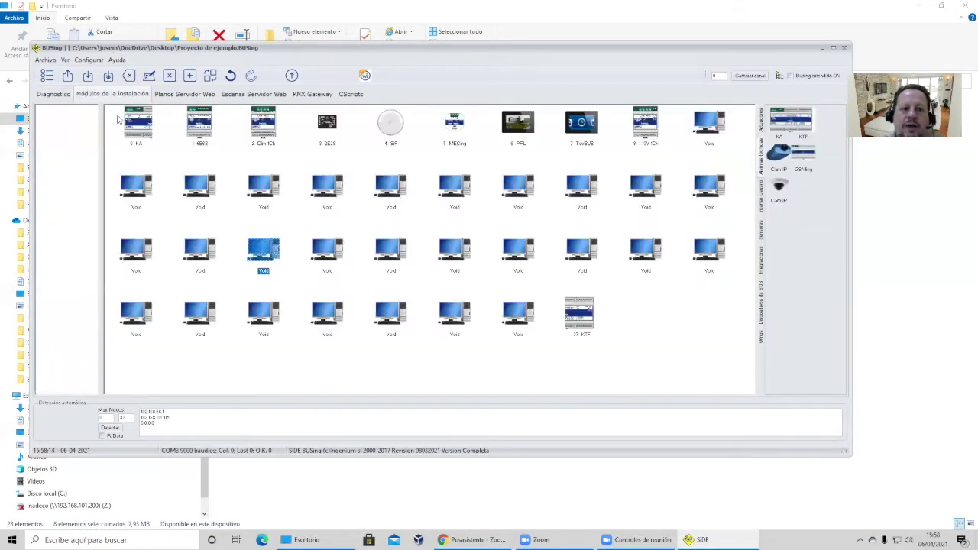
{"action": "left_click", "coordinate": [53, 94]}
{"action": "type", "text": "255"}
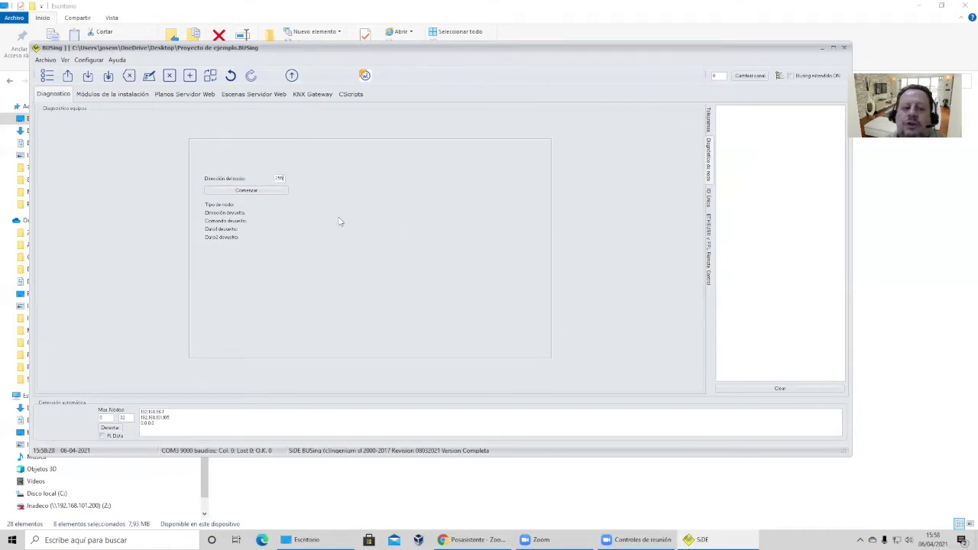
{"action": "left_click_drag", "start_coordinate": [286, 178], "coordinate": [265, 180]}
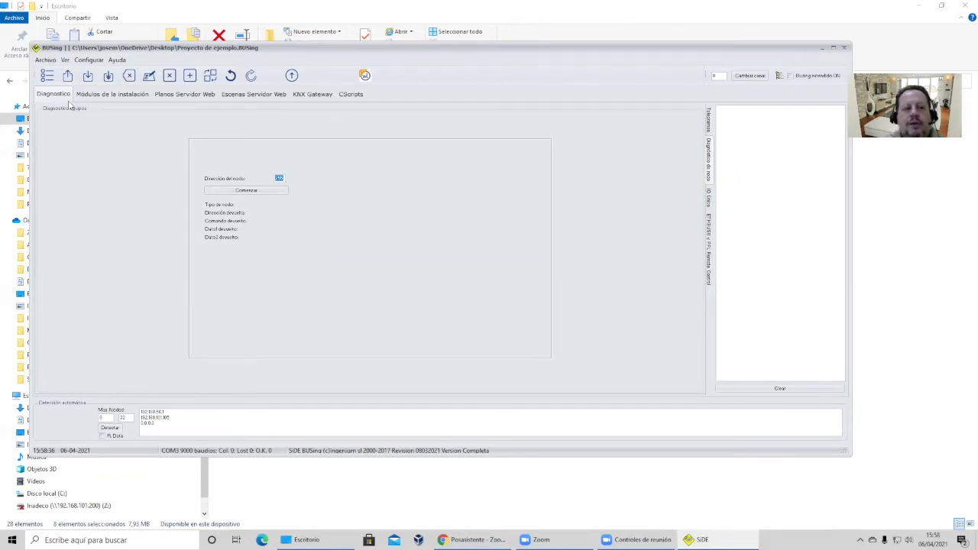
{"action": "left_click", "coordinate": [710, 120]}
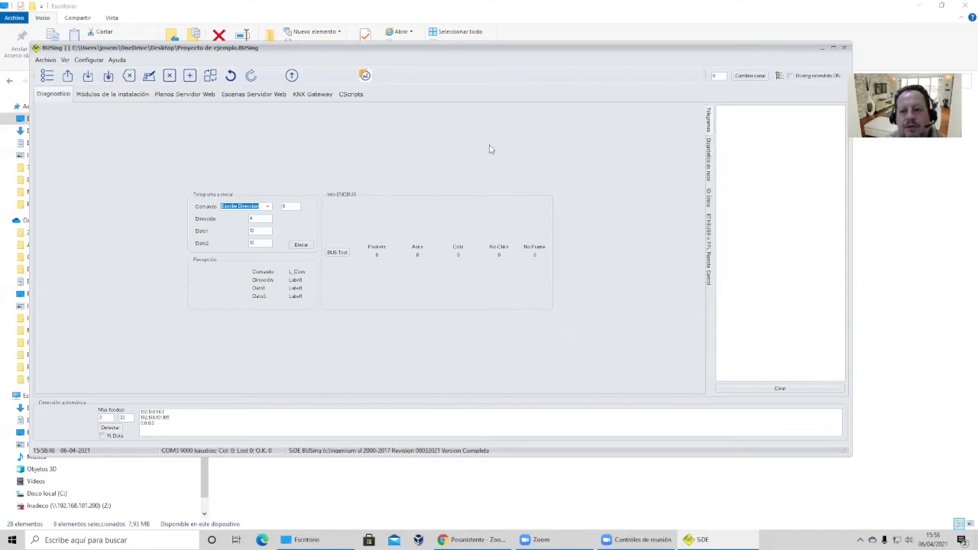
{"action": "left_click", "coordinate": [710, 166]}
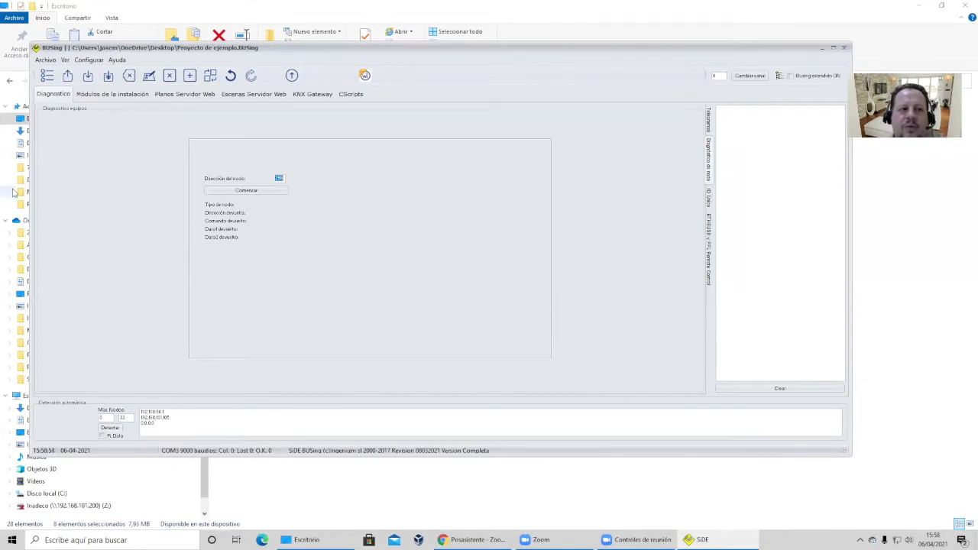
{"action": "left_click", "coordinate": [121, 98]}
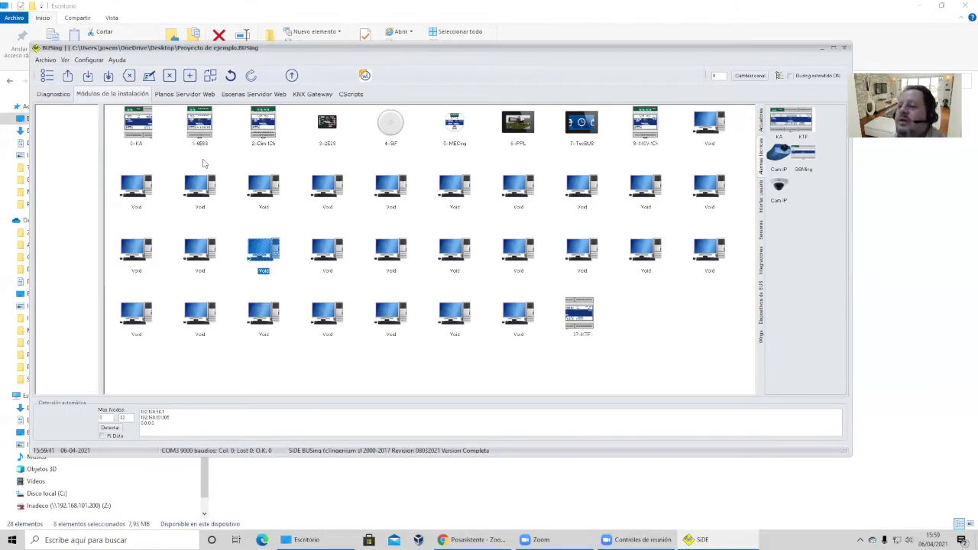
{"action": "right_click", "coordinate": [197, 133]}
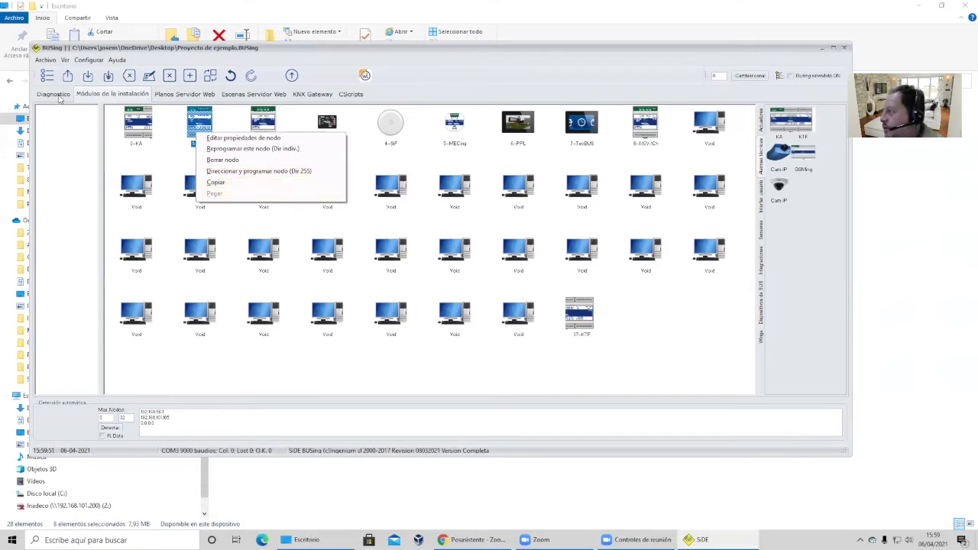
{"action": "left_click", "coordinate": [655, 330]}
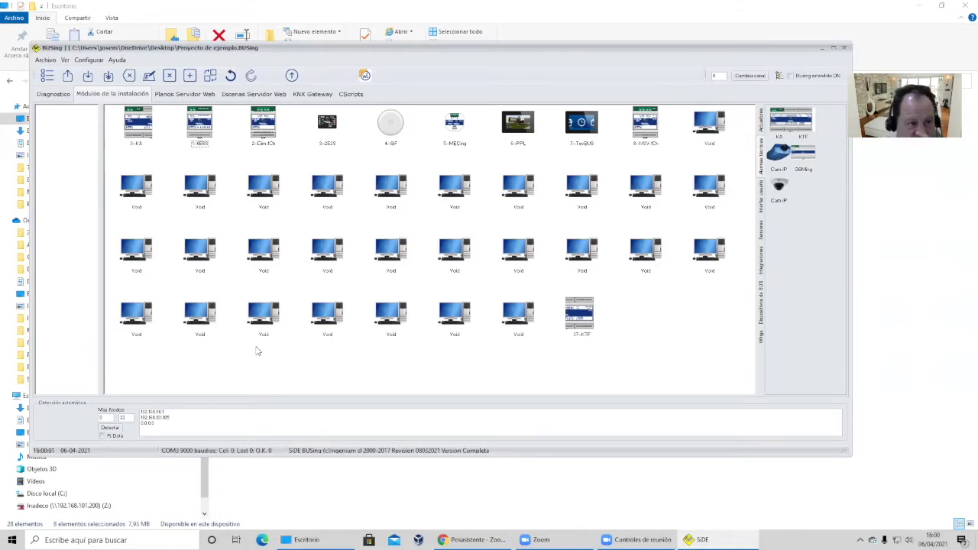
- Bring up the project's title block details from the menu bar
{"action": "left_click", "coordinate": [45, 60]}
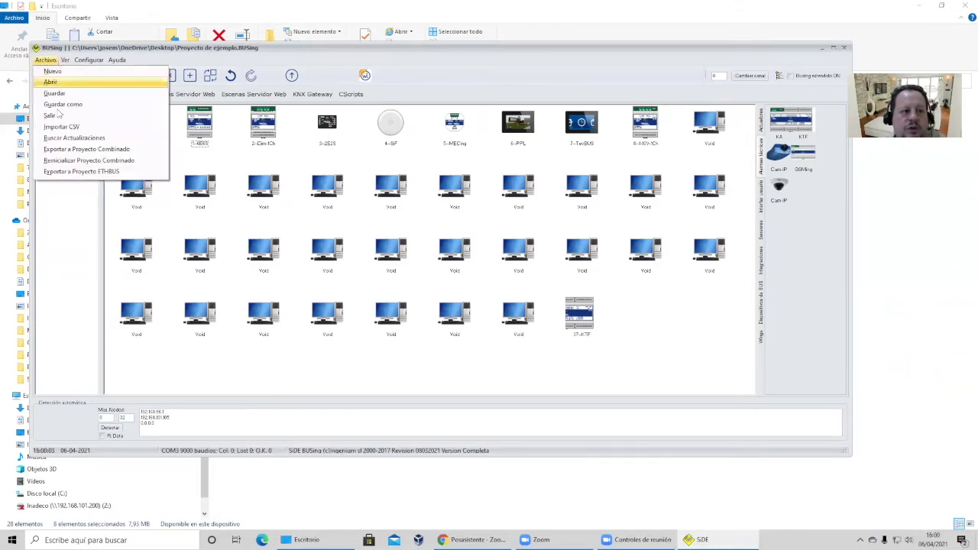
{"action": "left_click", "coordinate": [44, 60]}
{"action": "left_click", "coordinate": [45, 60]}
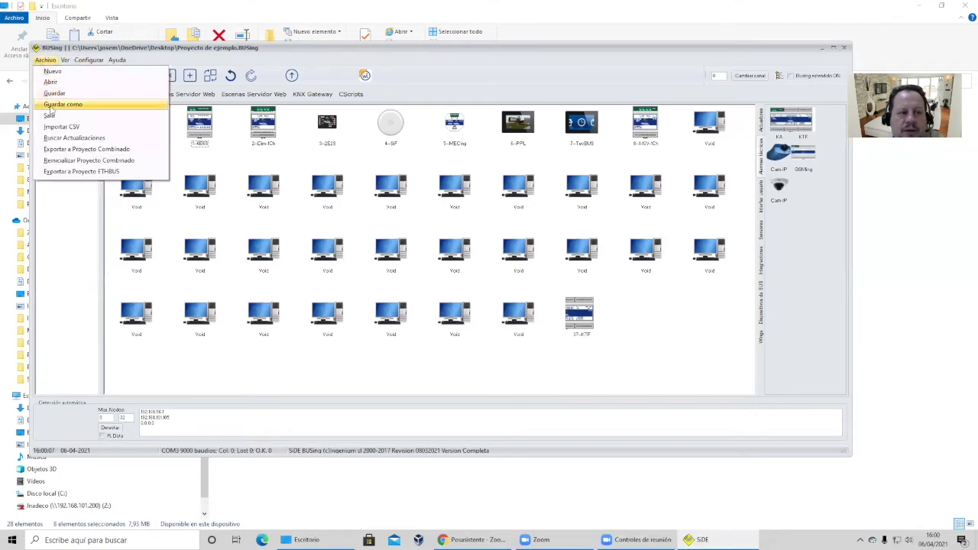
{"action": "mouse_move", "coordinate": [65, 60]}
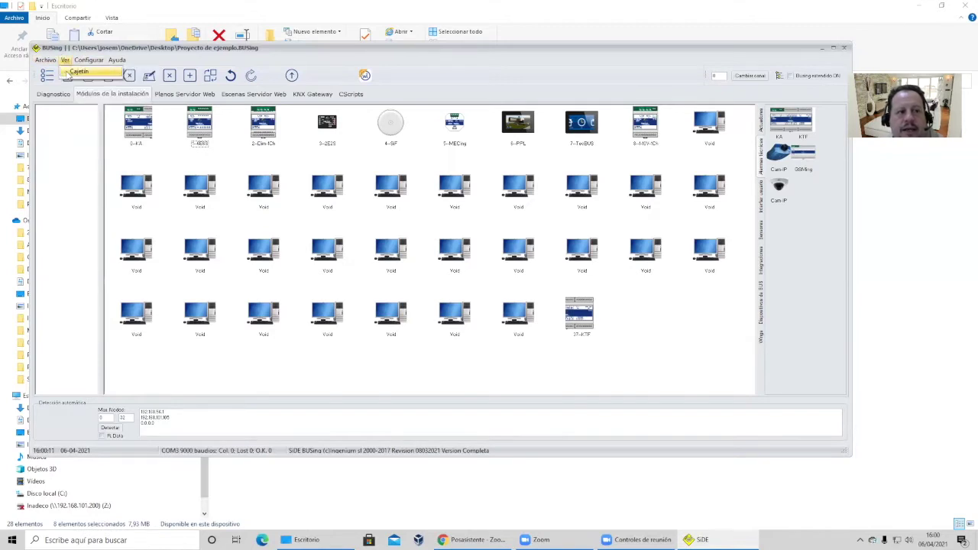
{"action": "left_click", "coordinate": [74, 71]}
- Fill the title block's project name, creator and modifier fields with 'gfsfg', 'sdfgsdf' and 'sdfg'
{"action": "left_click", "coordinate": [537, 336]}
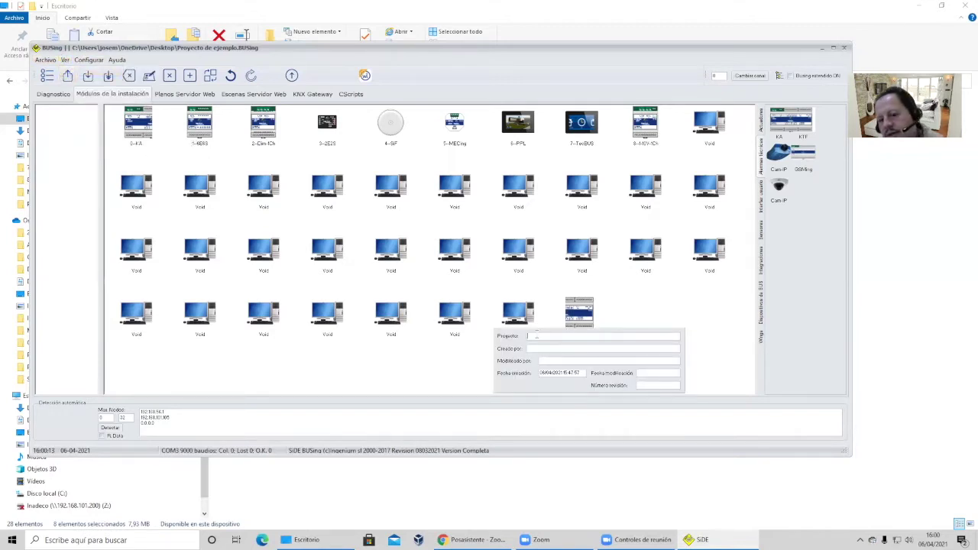
{"action": "type", "text": "gfsfg"}
{"action": "key", "text": "Tab"}
{"action": "type", "text": "sdfgsdf"}
{"action": "key", "text": "Tab"}
{"action": "type", "text": "sdfg"}
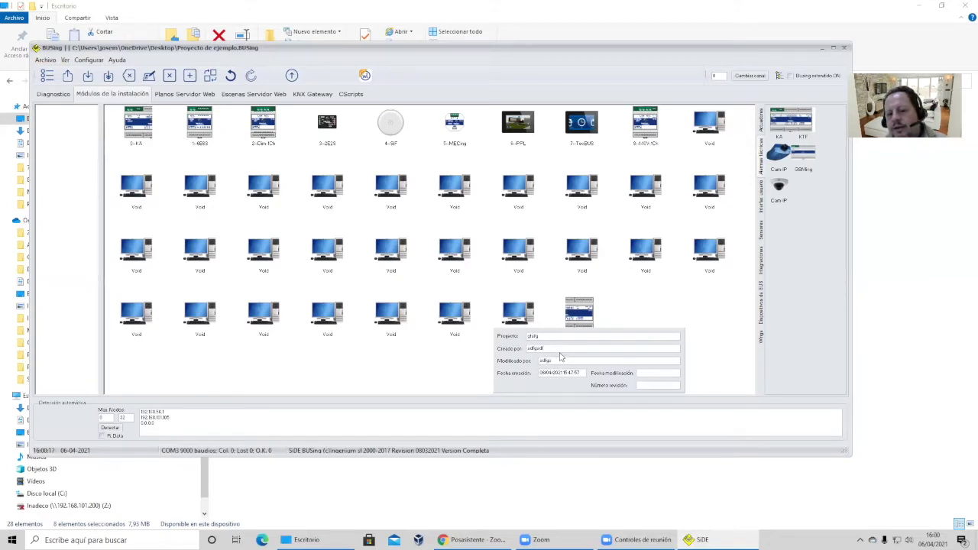
{"action": "double_click", "coordinate": [533, 336]}
{"action": "key", "text": "Tab"}
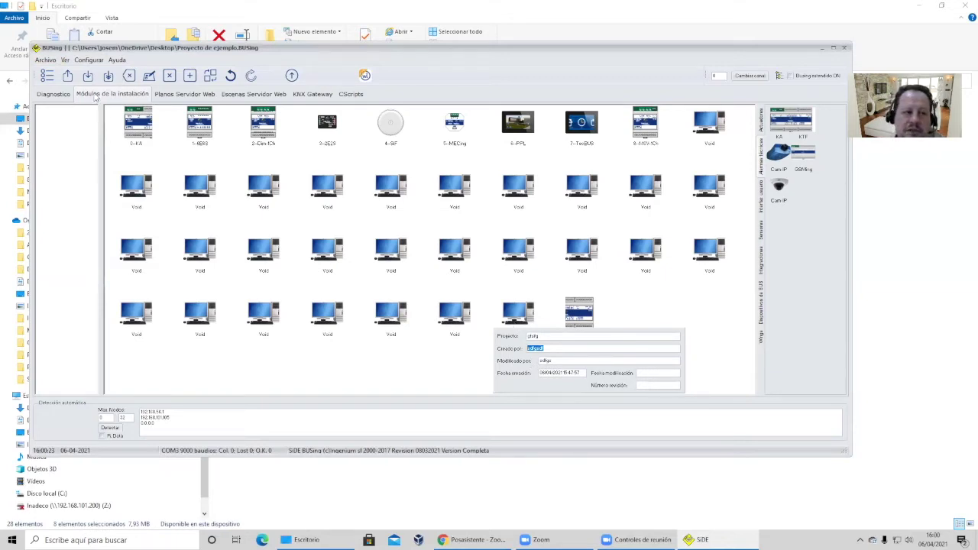
- Hide the project information box via Ver > Cajetín and open the Configurar menu
{"action": "left_click", "coordinate": [65, 60]}
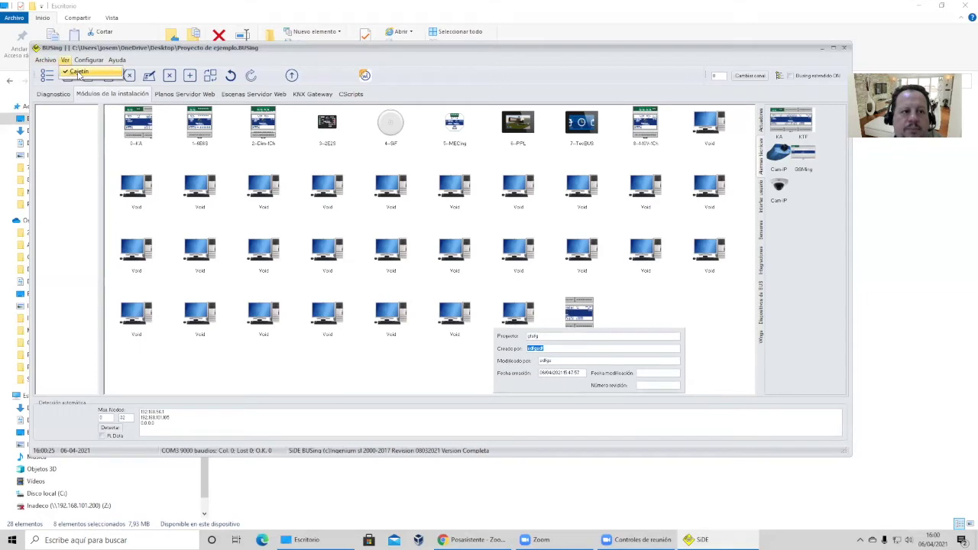
{"action": "left_click", "coordinate": [79, 72]}
{"action": "left_click", "coordinate": [90, 60]}
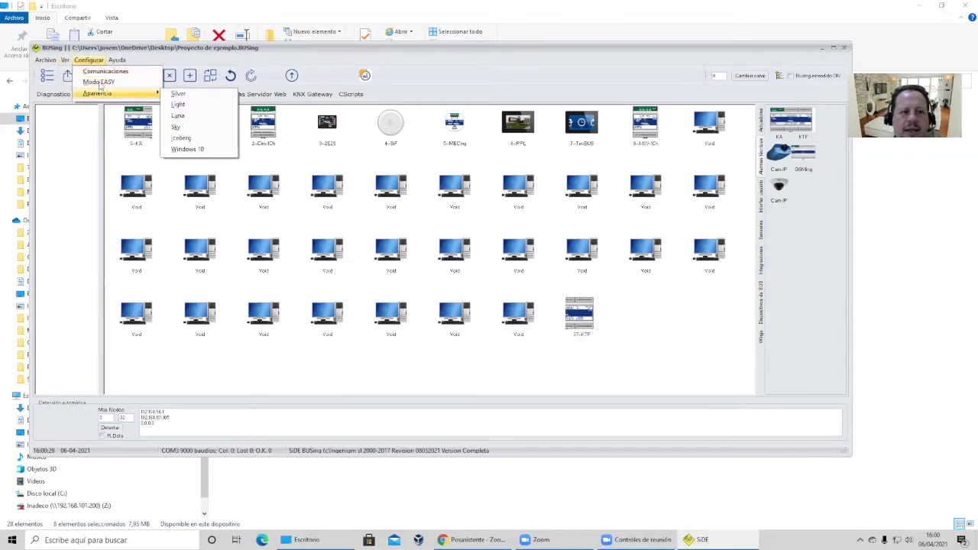
- Switch communications from COM to TCP/IP with destination 192.168.101.145; the connection fails
{"action": "left_click", "coordinate": [101, 73]}
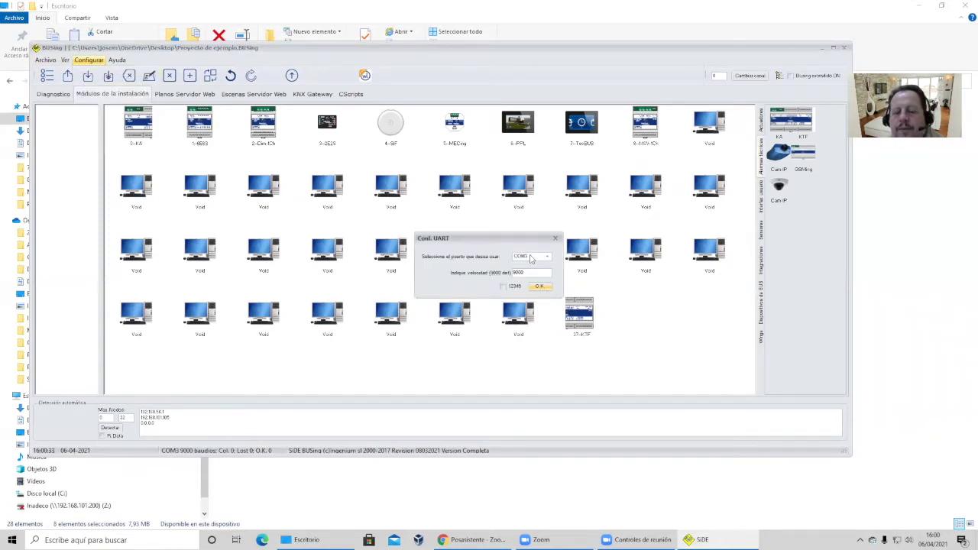
{"action": "left_click", "coordinate": [531, 258]}
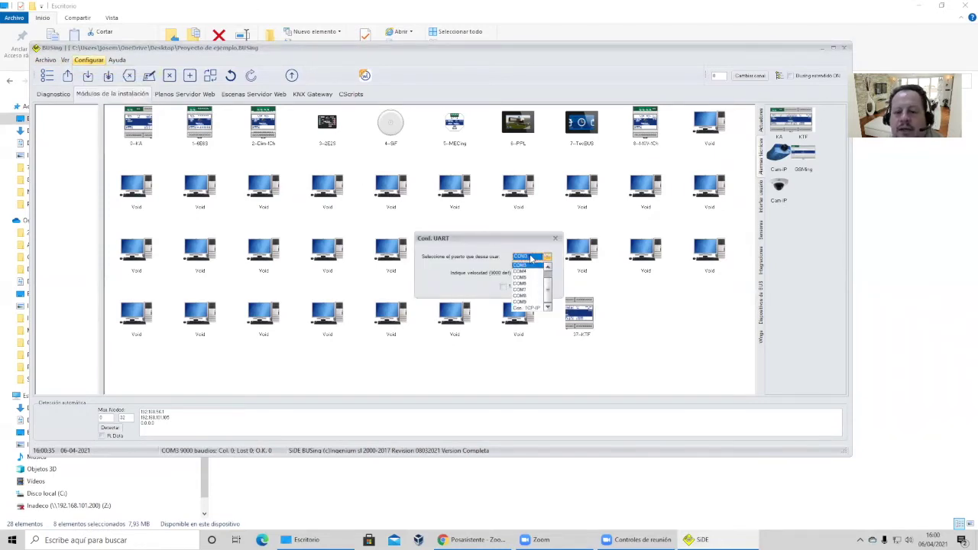
{"action": "left_click", "coordinate": [529, 308]}
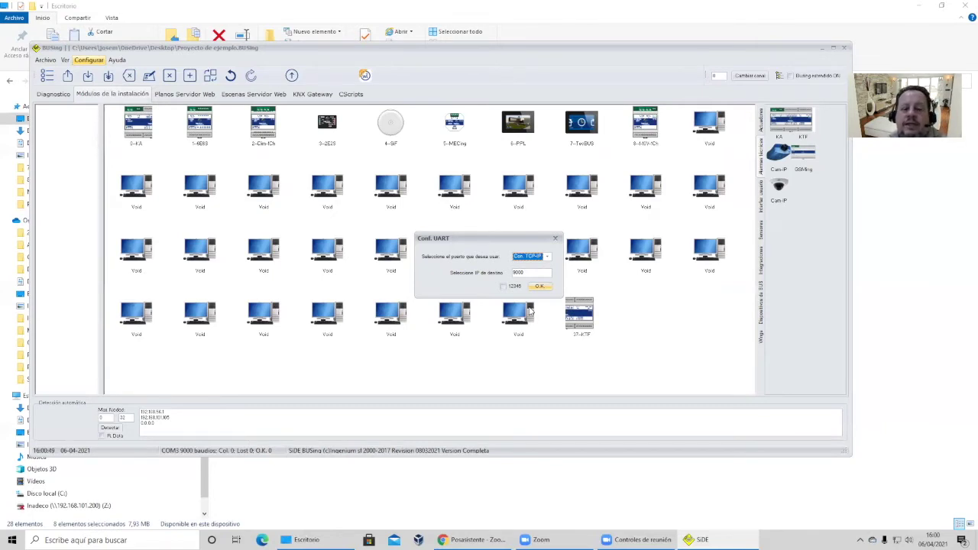
{"action": "key", "text": "Tab"}
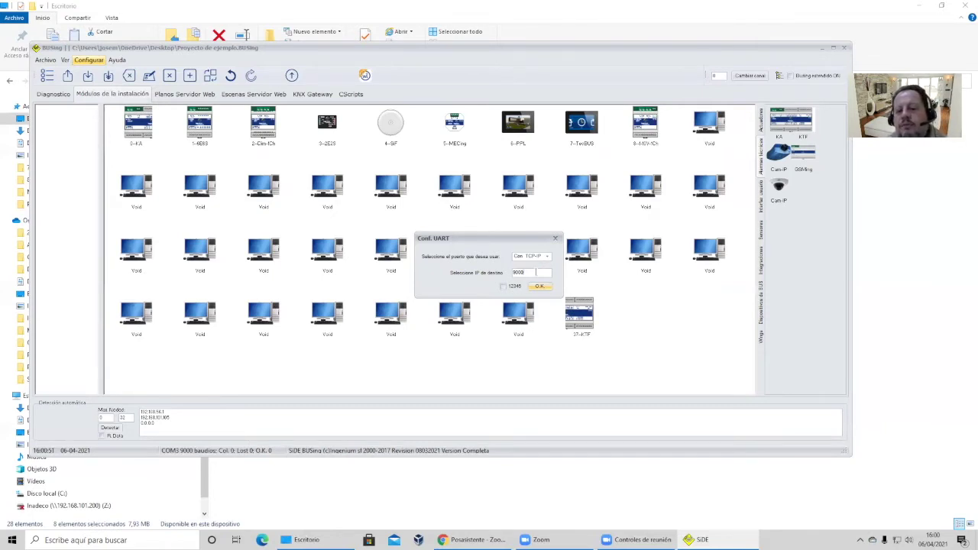
{"action": "type", "text": "19"}
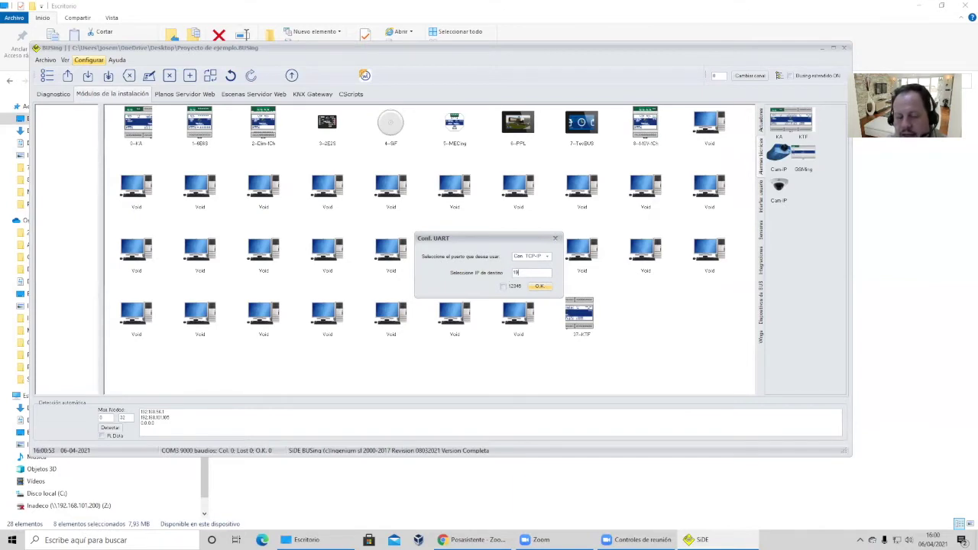
{"action": "type", "text": "2.168.101"}
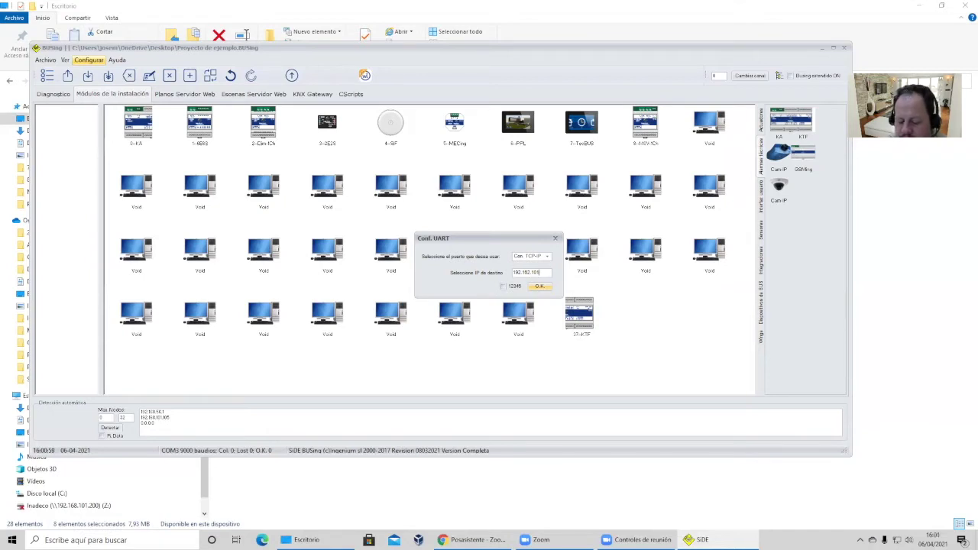
{"action": "type", "text": ".45"}
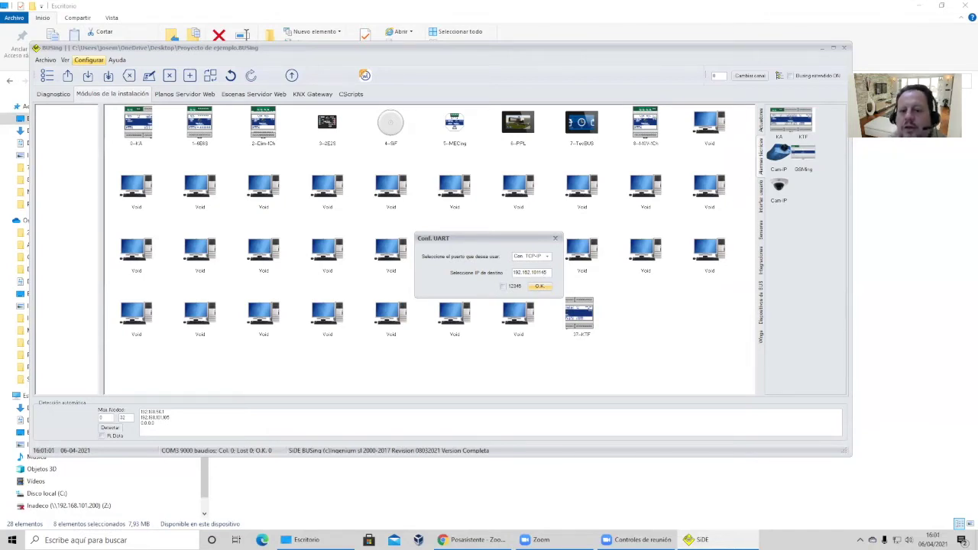
{"action": "left_click", "coordinate": [539, 286]}
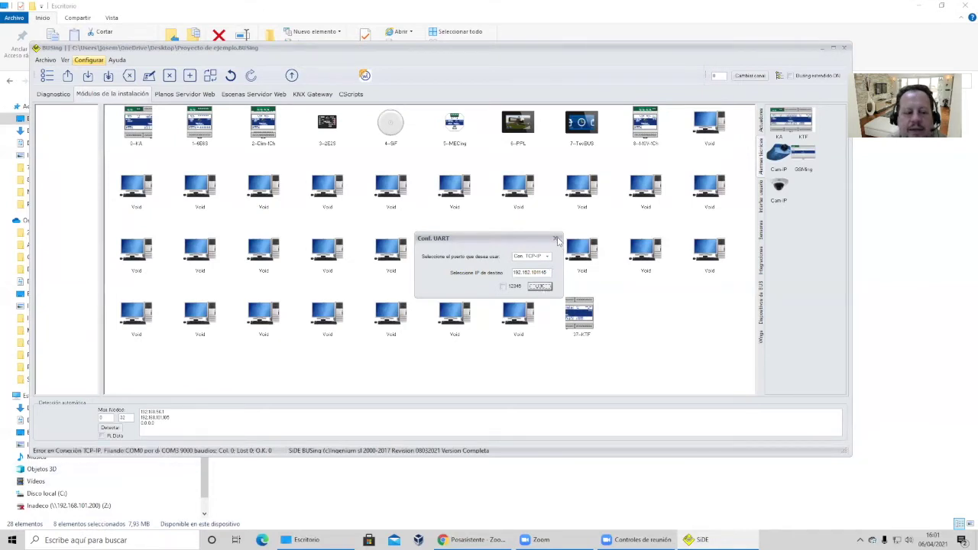
{"action": "left_click", "coordinate": [555, 240]}
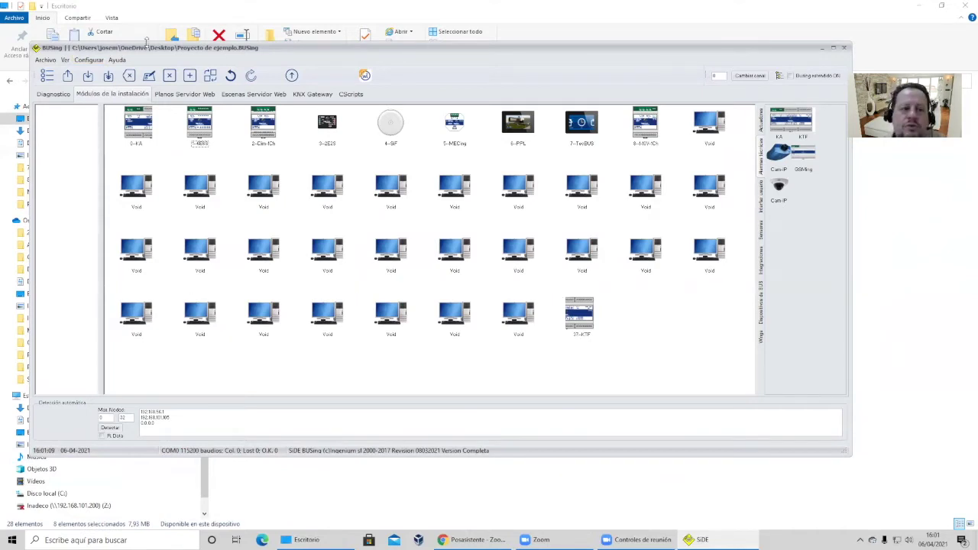
- Glance at the help options, then open the Diagnóstico page
{"action": "left_click", "coordinate": [115, 60]}
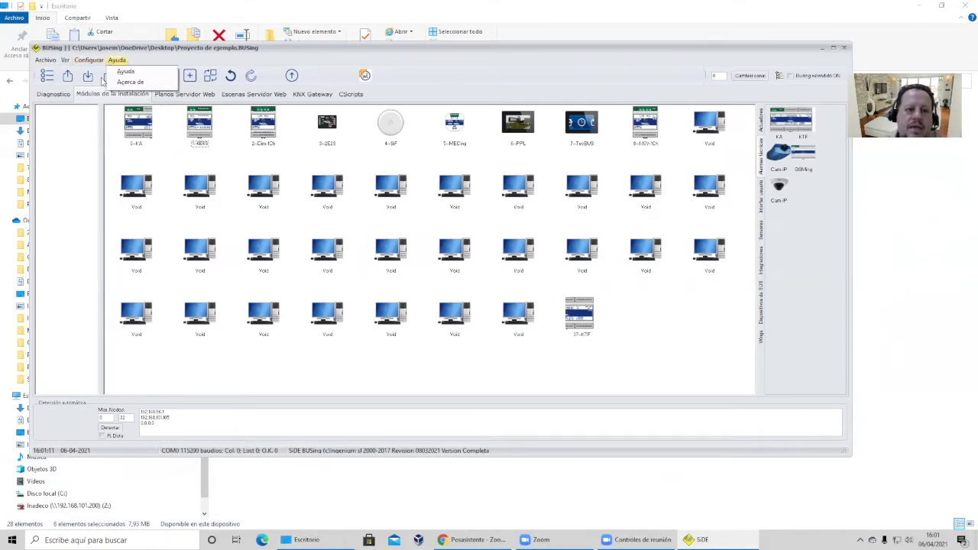
{"action": "mouse_move", "coordinate": [97, 93]}
{"action": "left_click", "coordinate": [52, 262]}
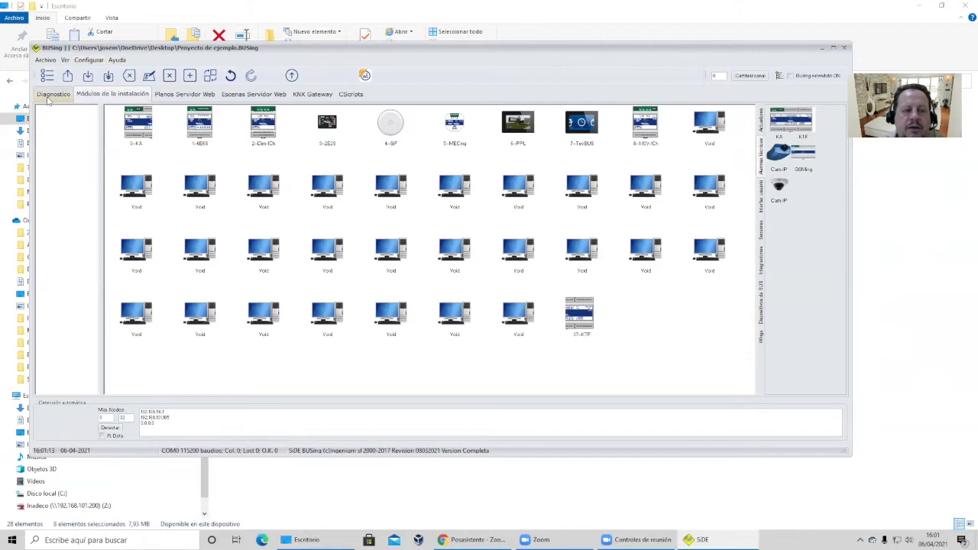
{"action": "left_click", "coordinate": [51, 94]}
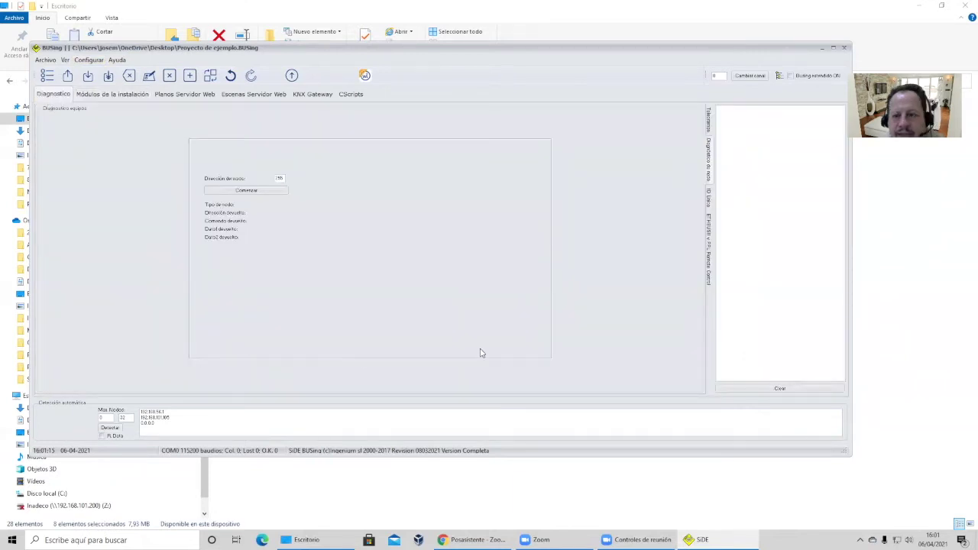
- Flip between Telegramas and Diagnóstico de nodo, then go to Planos Servidor Web
{"action": "left_click", "coordinate": [709, 128]}
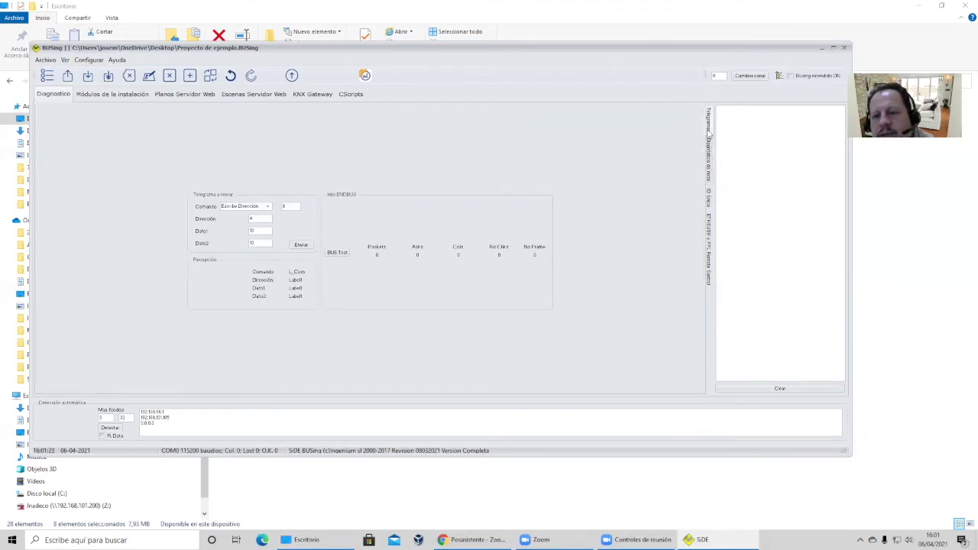
{"action": "left_click", "coordinate": [711, 176]}
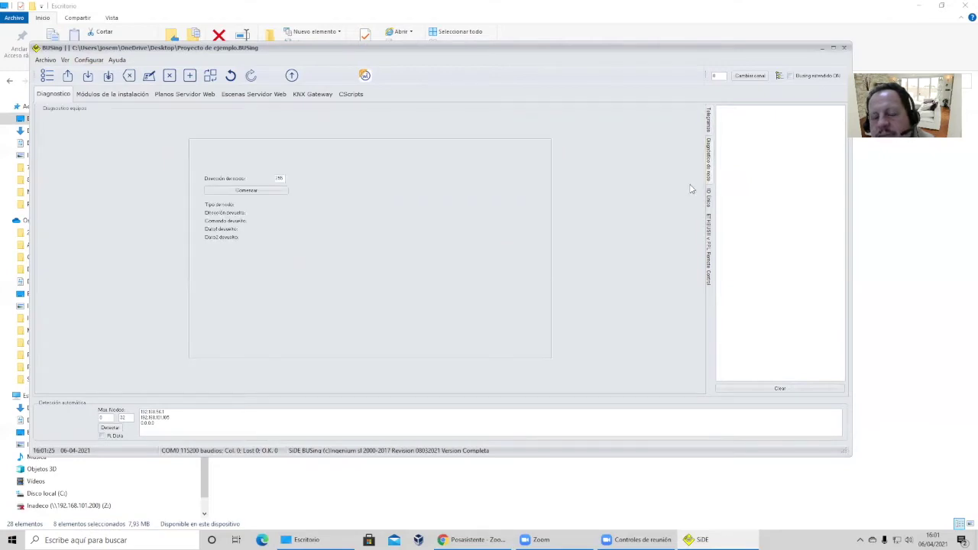
{"action": "left_click", "coordinate": [709, 124]}
{"action": "left_click", "coordinate": [710, 165]}
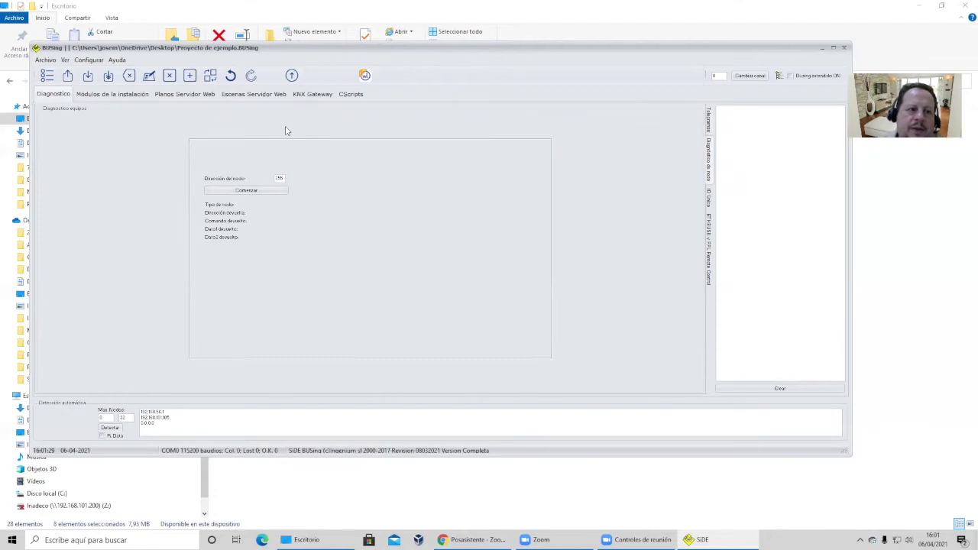
{"action": "left_click", "coordinate": [115, 94]}
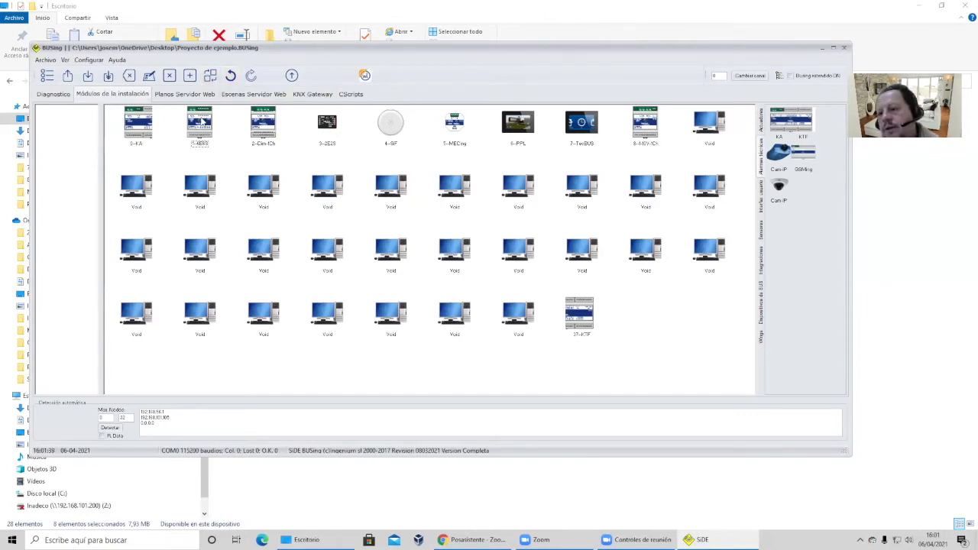
{"action": "left_click", "coordinate": [191, 95]}
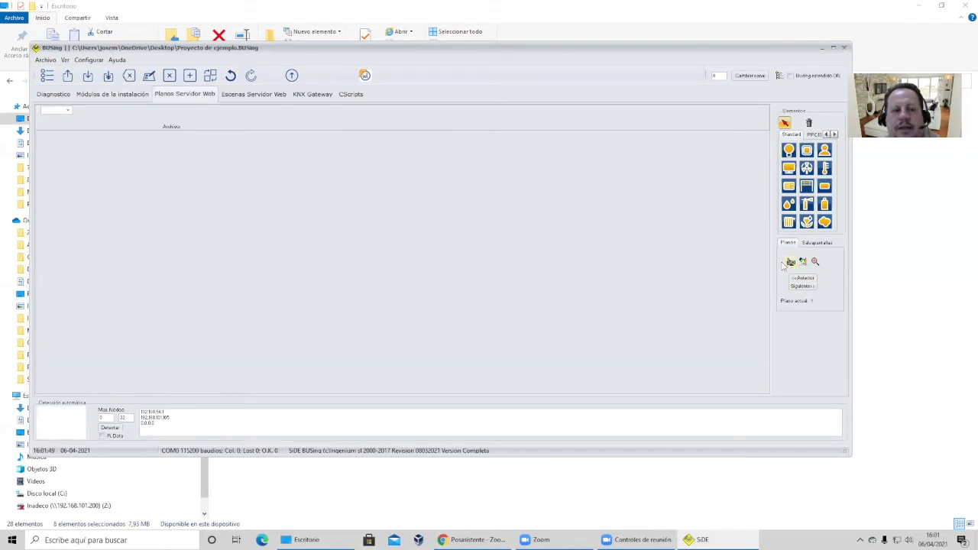
- Browse the Abrir dialog for a floor-plan background image without loading one
{"action": "left_click", "coordinate": [113, 95]}
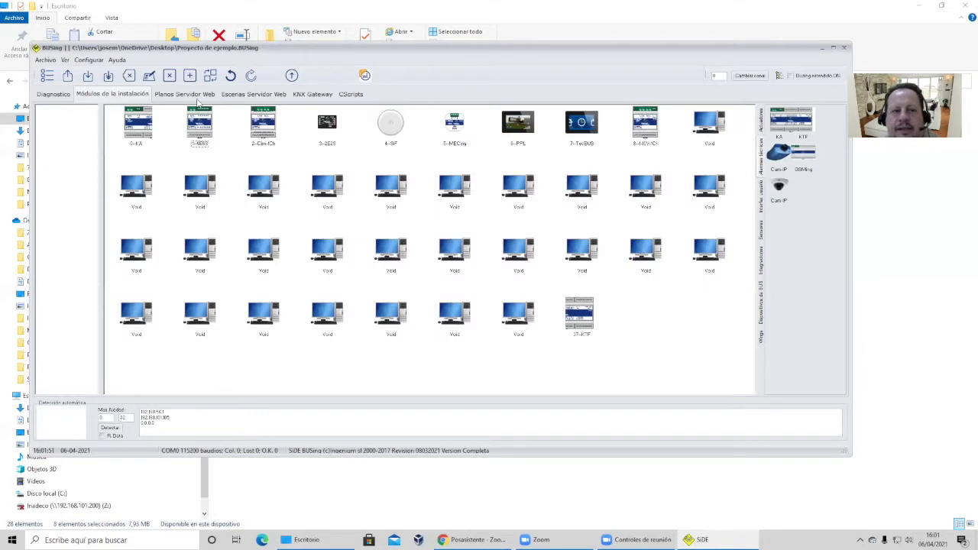
{"action": "left_click", "coordinate": [162, 96]}
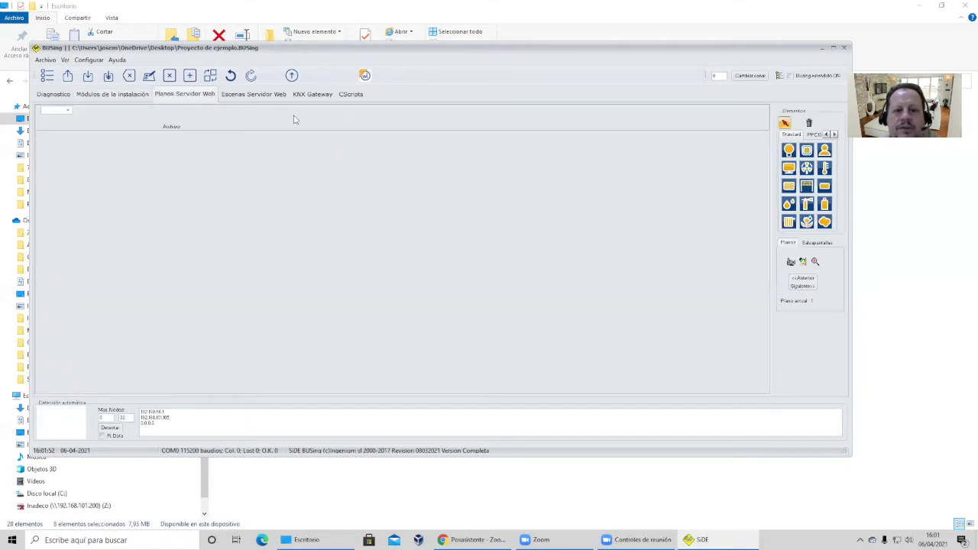
{"action": "left_click", "coordinate": [791, 262]}
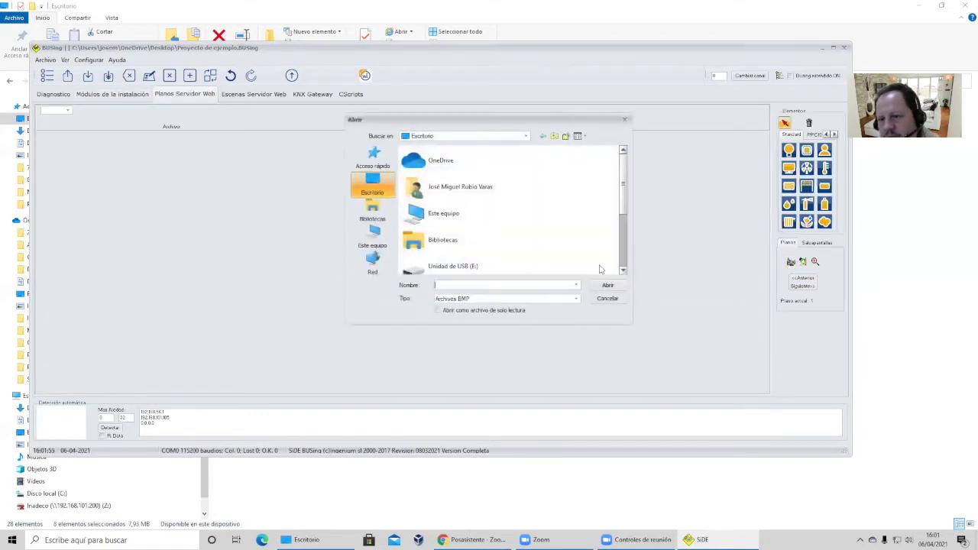
{"action": "mouse_move", "coordinate": [622, 188]}
{"action": "left_mouse_down"}
{"action": "mouse_move", "coordinate": [623, 267]}
{"action": "mouse_move", "coordinate": [626, 185]}
{"action": "left_mouse_up"}
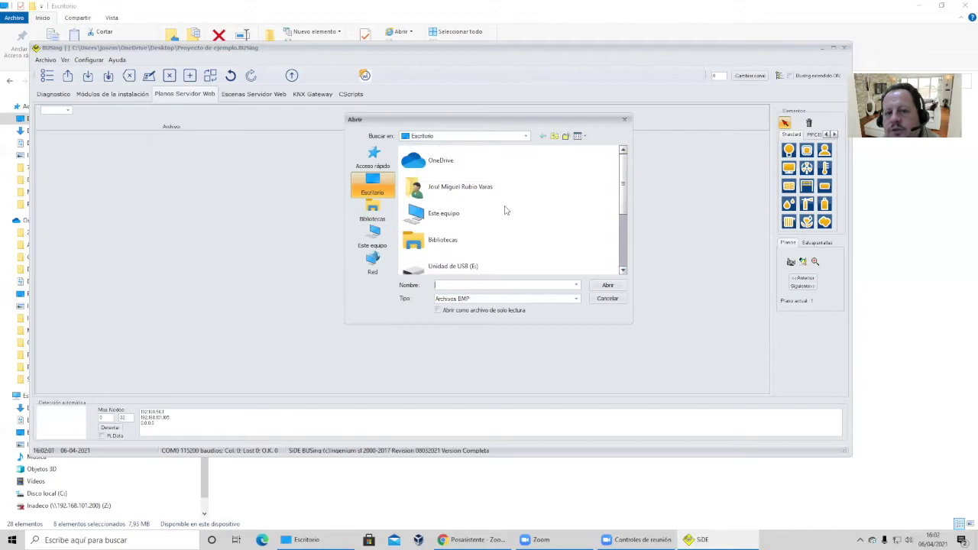
{"action": "scroll", "coordinate": [489, 229], "scroll_direction": "down", "scroll_amount": 2}
{"action": "scroll", "coordinate": [497, 233], "scroll_direction": "up", "scroll_amount": 2}
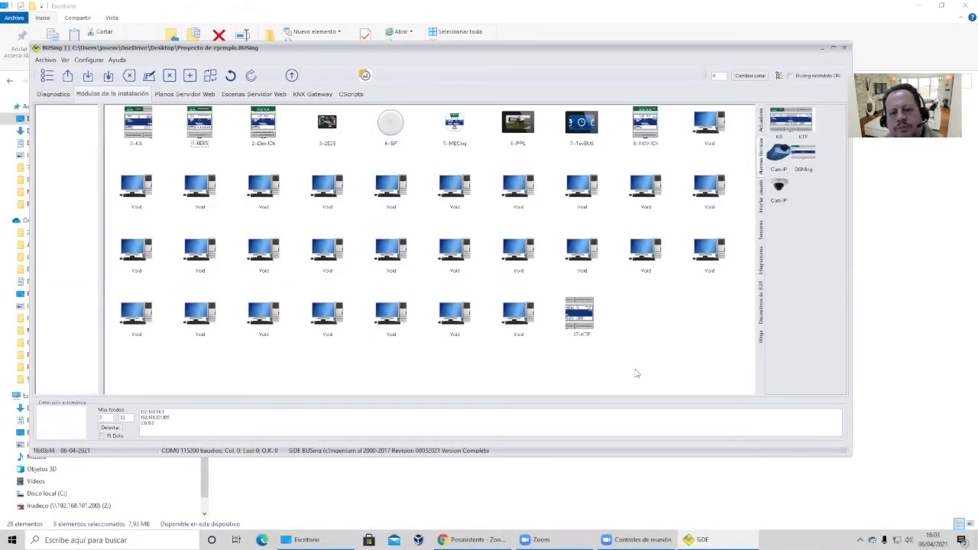
- Open the 1-6E6S configuration and rename outputs Salida1–4 to Luz1–Luz4
{"action": "left_click", "coordinate": [203, 124]}
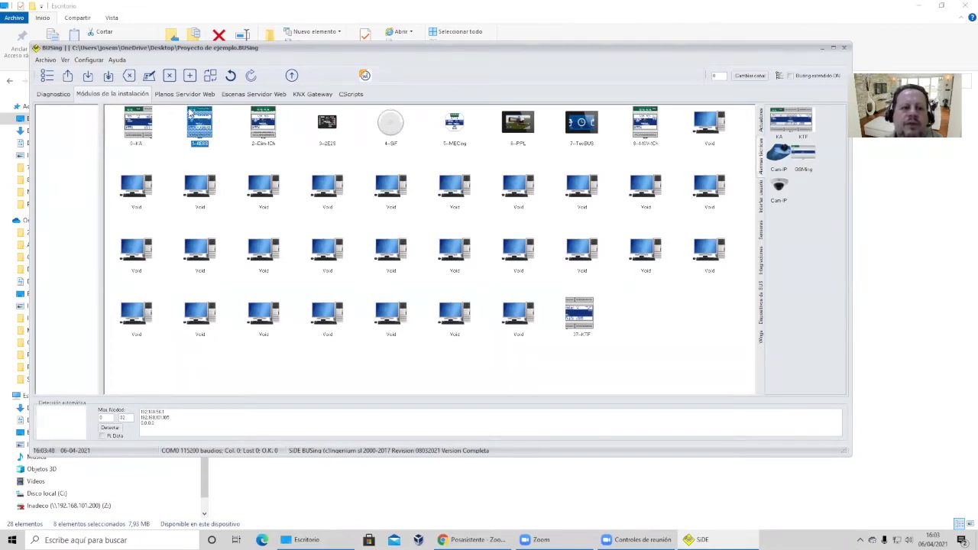
{"action": "double_click", "coordinate": [201, 125]}
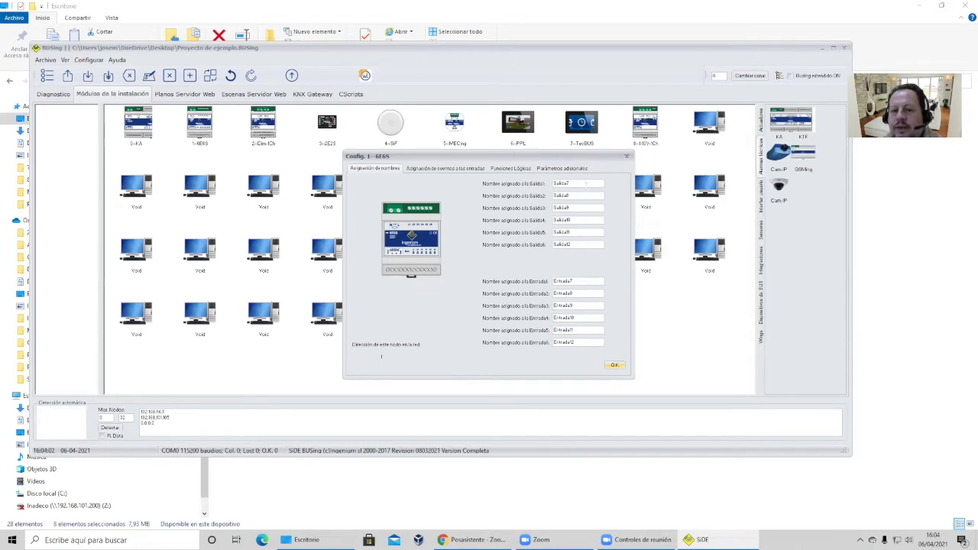
{"action": "left_click_drag", "start_coordinate": [573, 184], "coordinate": [547, 184]}
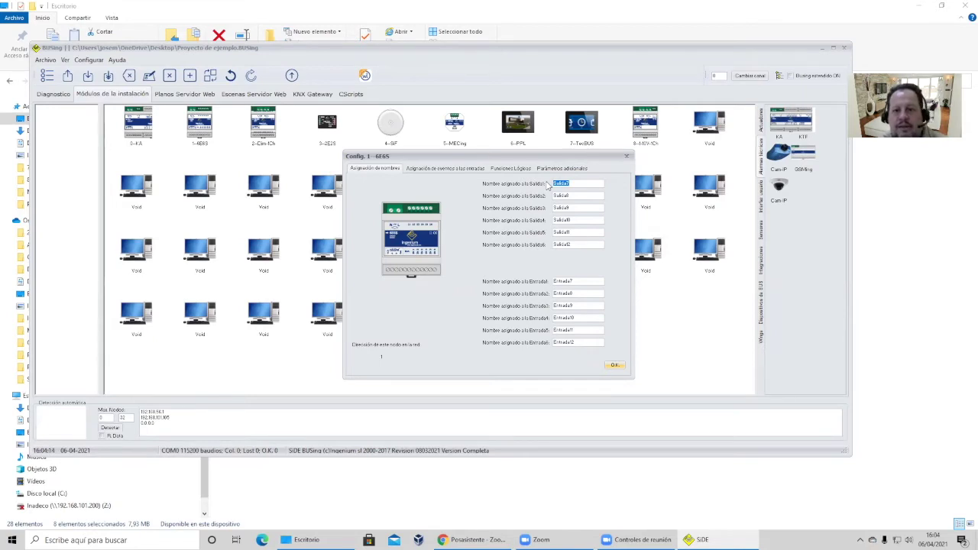
{"action": "type", "text": "Lu"}
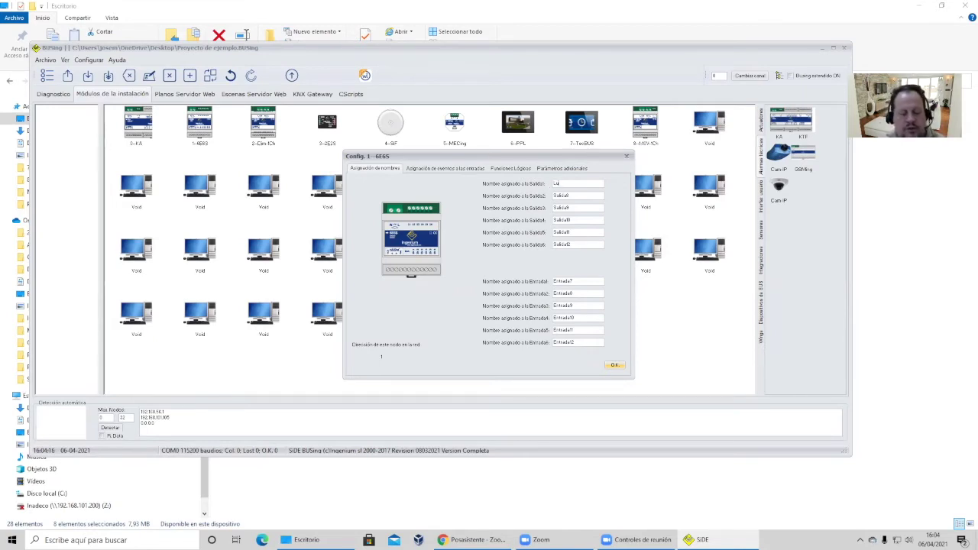
{"action": "type", "text": "z1"}
{"action": "key", "text": "Tab"}
{"action": "type", "text": "Luz2"}
{"action": "key", "text": "Tab"}
{"action": "type", "text": "L"}
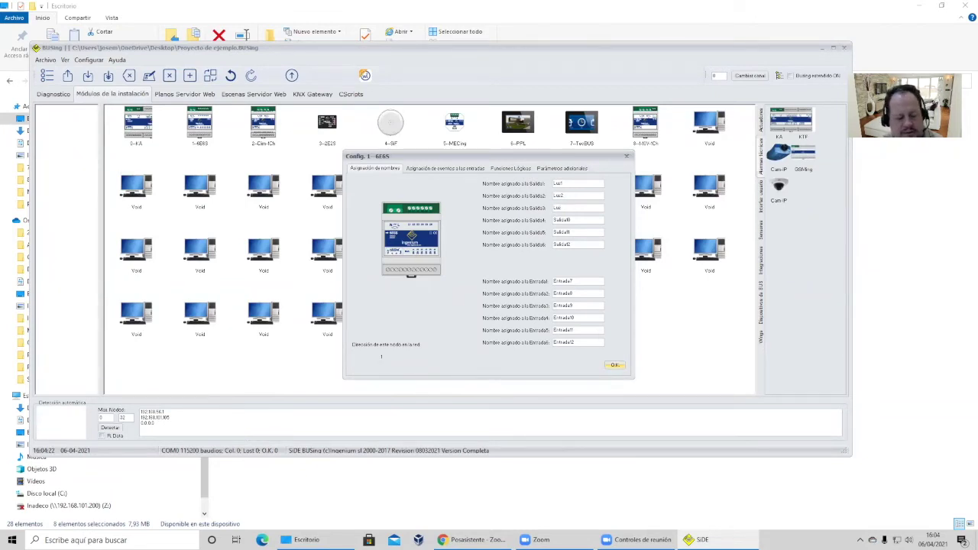
{"action": "type", "text": "3"}
{"action": "key", "text": "Tab"}
{"action": "type", "text": "Lu"}
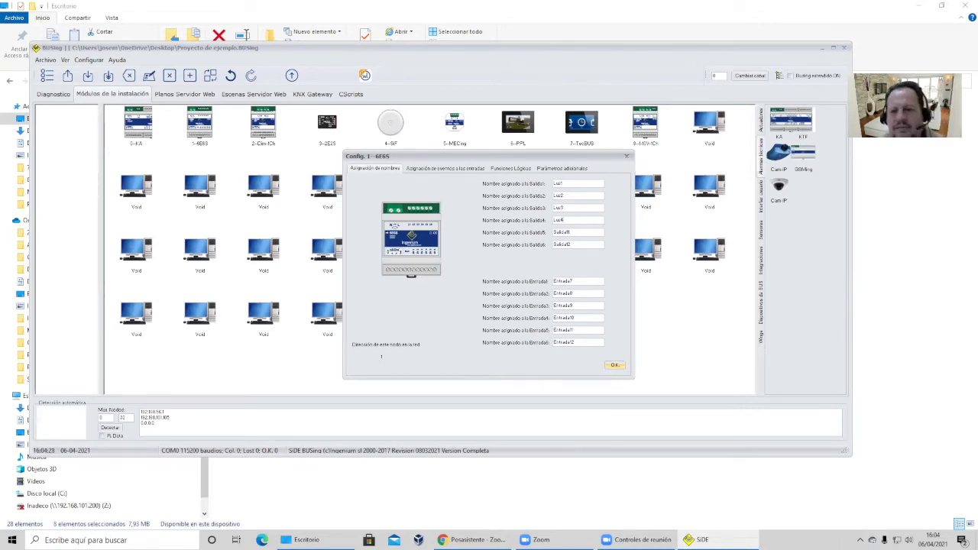
- Rename inputs Entrada1–4 to ELuz1–ELuz4
{"action": "left_click_drag", "start_coordinate": [582, 280], "coordinate": [534, 279]}
{"action": "type", "text": "ELuz1"}
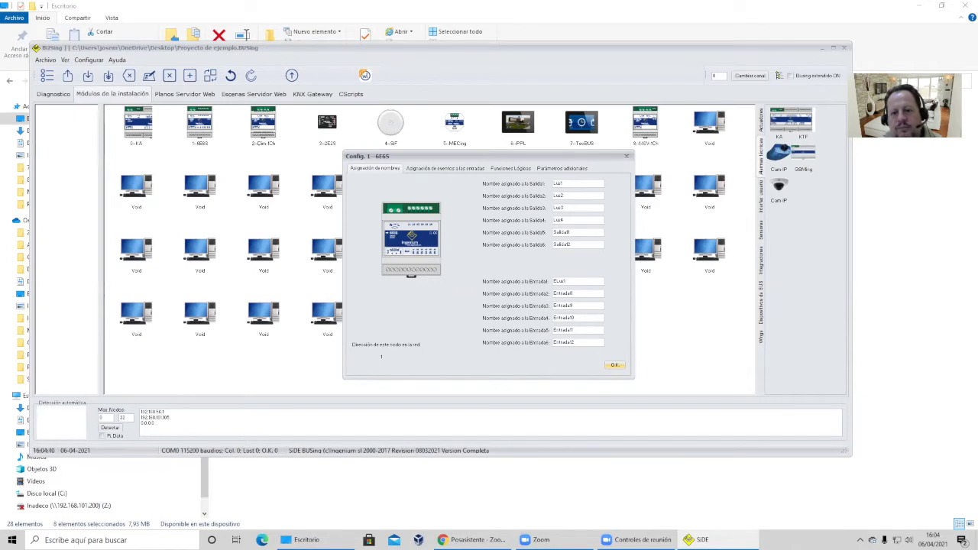
{"action": "key", "text": "Tab"}
{"action": "type", "text": "E"}
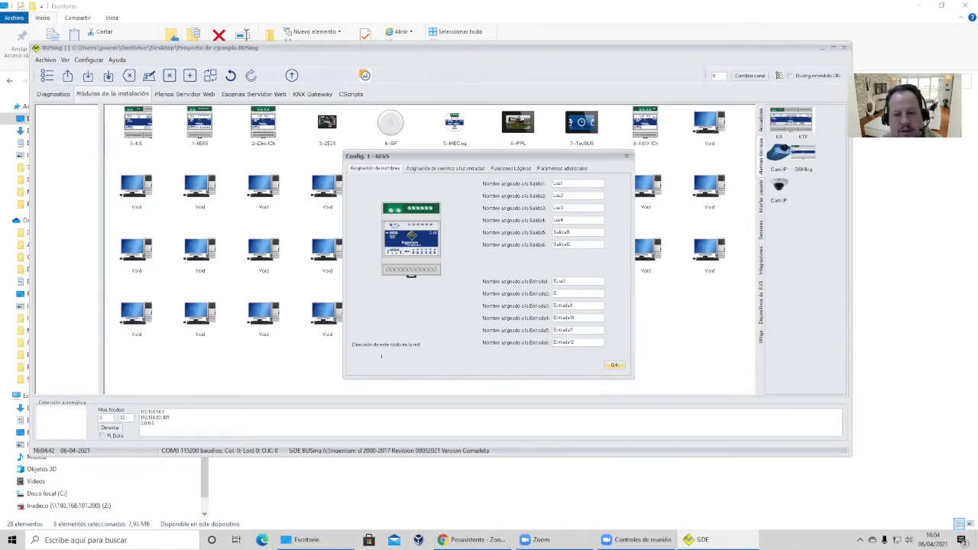
{"action": "key", "text": "Tab"}
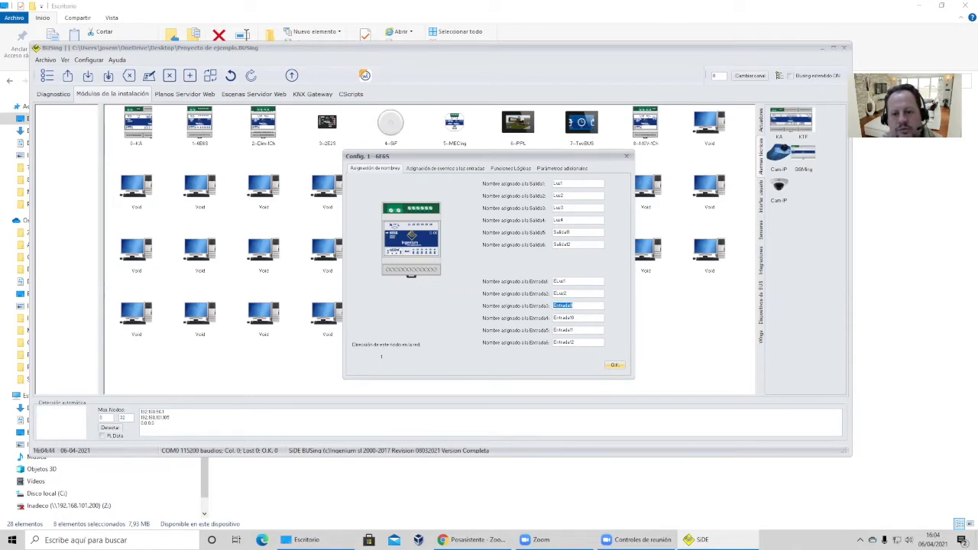
{"action": "type", "text": "ELuz3"}
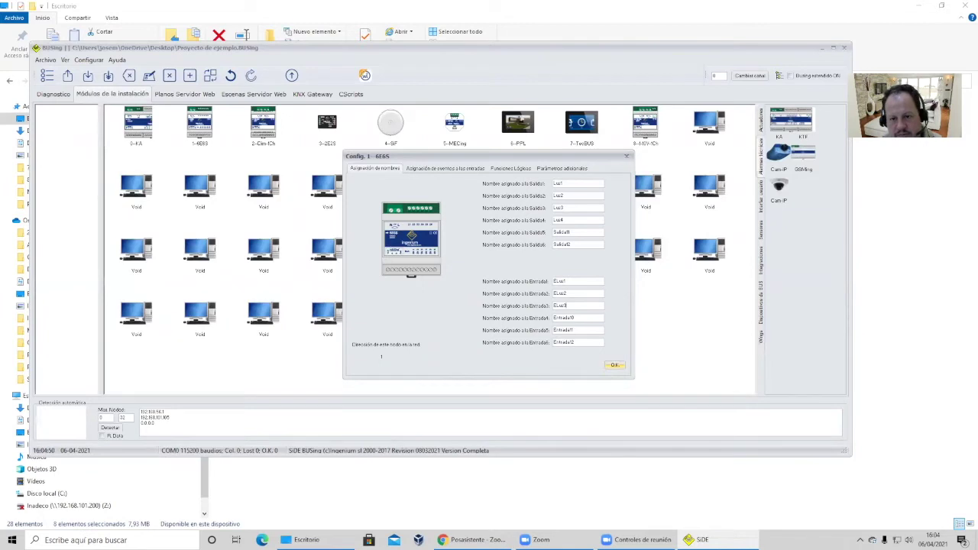
{"action": "key", "text": "Tab"}
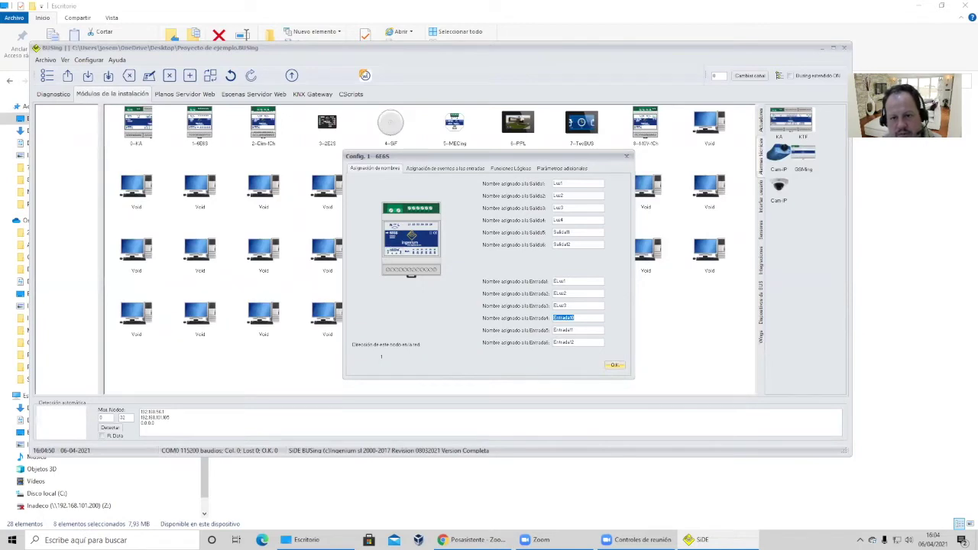
{"action": "type", "text": "ELuz4"}
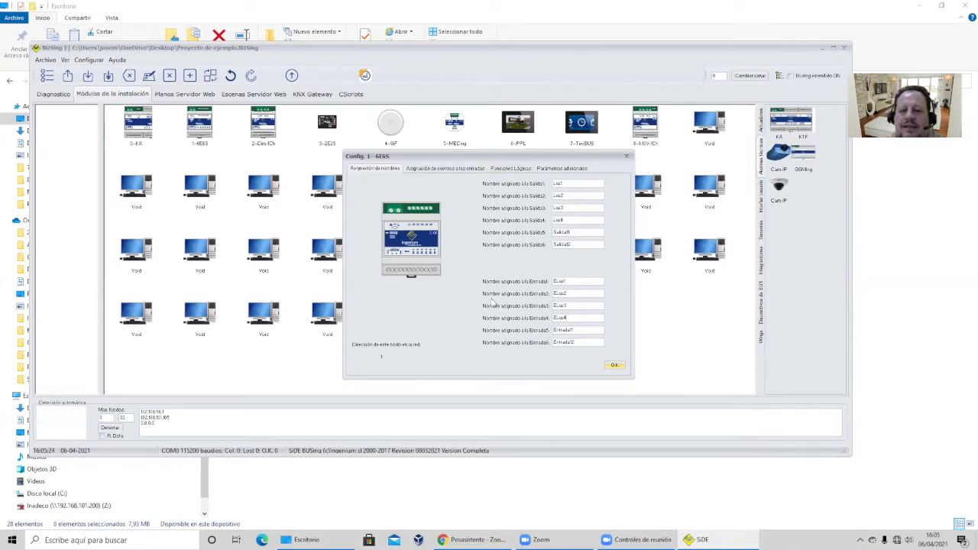
- Confirm the names with OK, reopen 1-6E6S, and show 'Asignación de eventos a las entradas'
{"action": "left_click", "coordinate": [616, 366]}
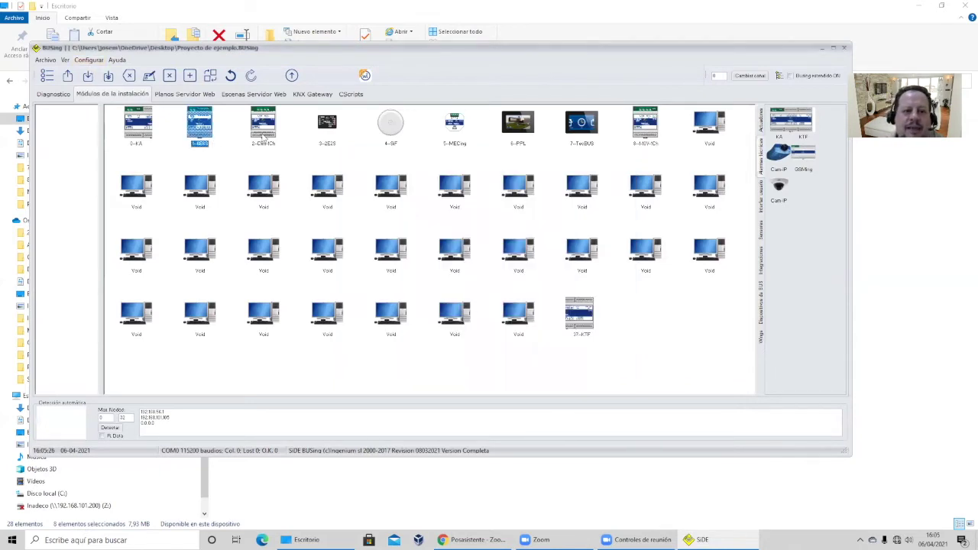
{"action": "double_click", "coordinate": [193, 132]}
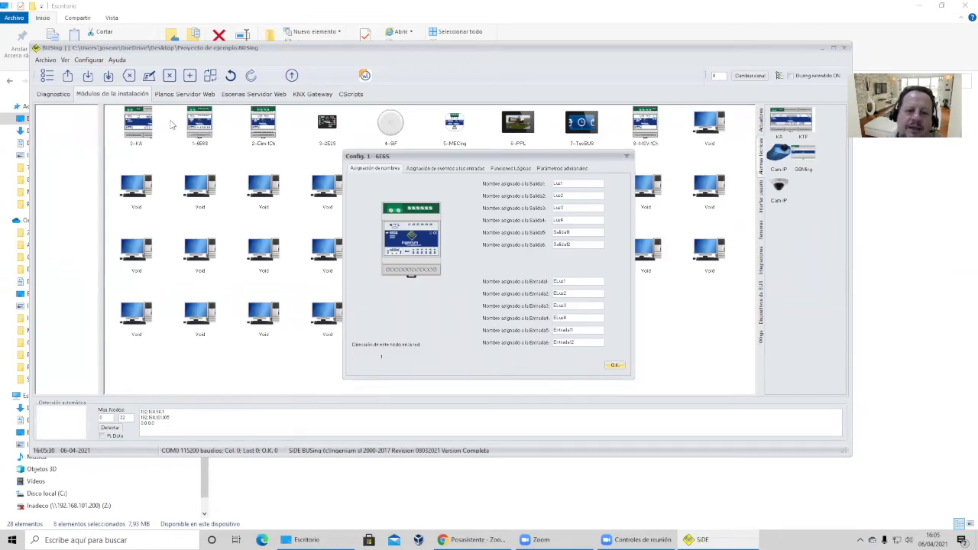
{"action": "left_click", "coordinate": [614, 367]}
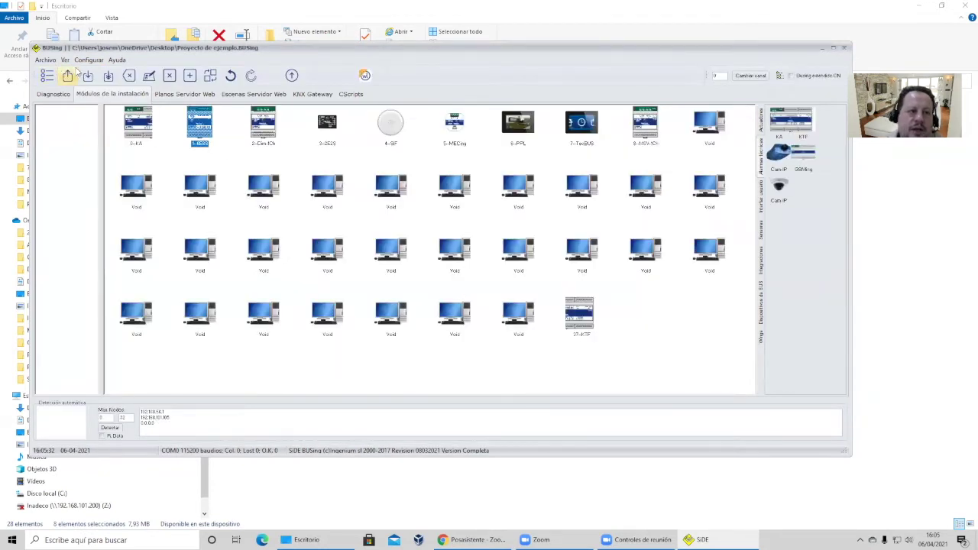
{"action": "double_click", "coordinate": [196, 131]}
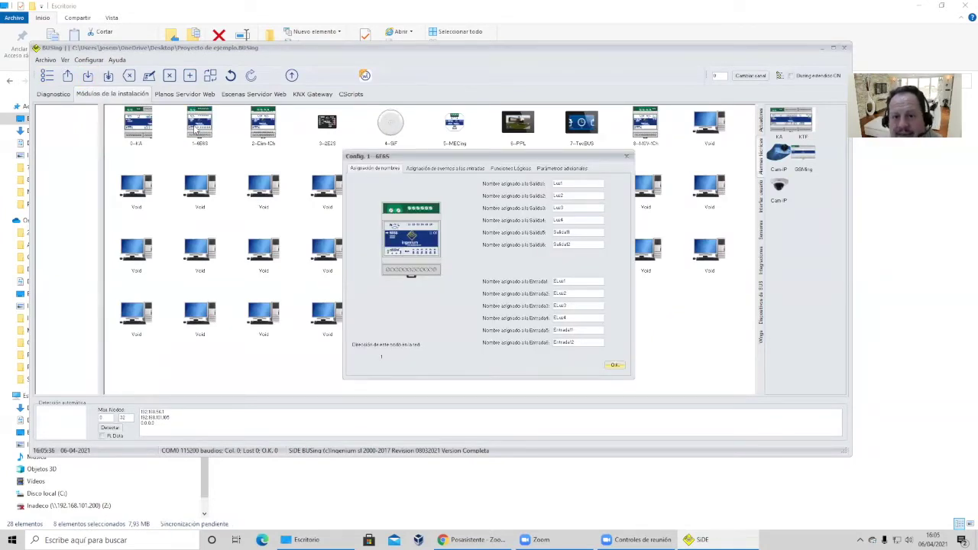
{"action": "left_click", "coordinate": [441, 170]}
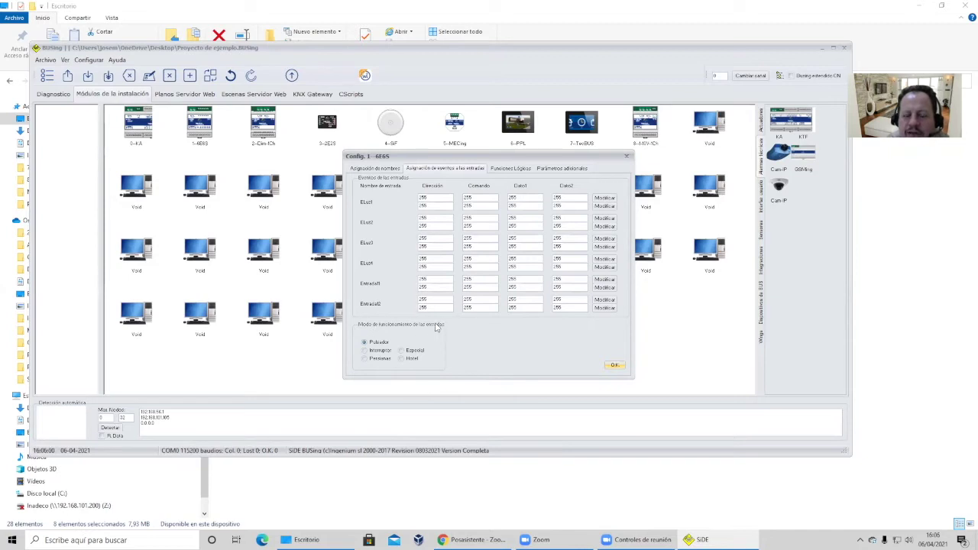
- Cycle through Pulsador, Persianas and Interruptor, leaving the inputs in Interruptor mode
{"action": "left_click", "coordinate": [378, 342]}
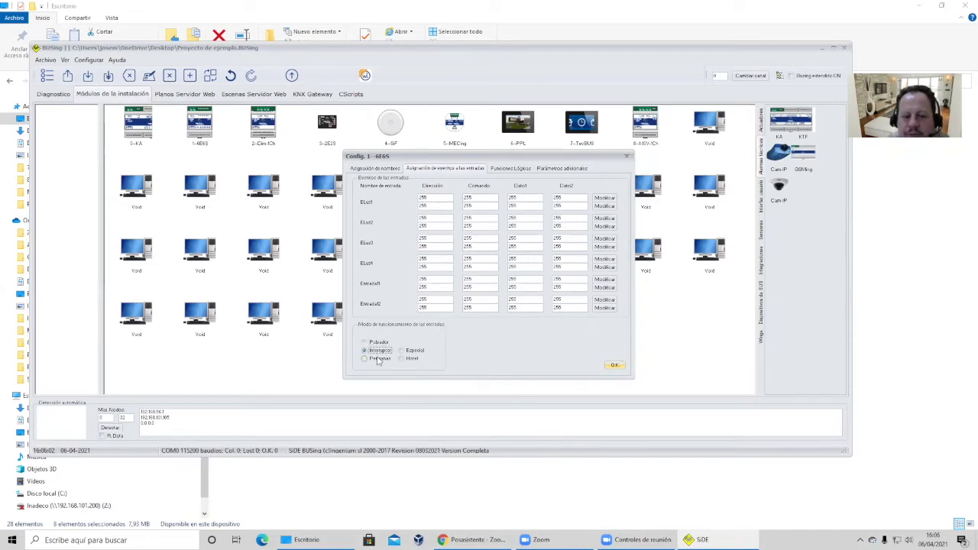
{"action": "left_click", "coordinate": [378, 359]}
{"action": "left_click", "coordinate": [378, 341]}
{"action": "left_click", "coordinate": [380, 349]}
{"action": "left_click", "coordinate": [381, 358]}
{"action": "left_click", "coordinate": [378, 342]}
{"action": "left_click", "coordinate": [380, 351]}
{"action": "left_click", "coordinate": [380, 358]}
{"action": "left_click", "coordinate": [380, 350]}
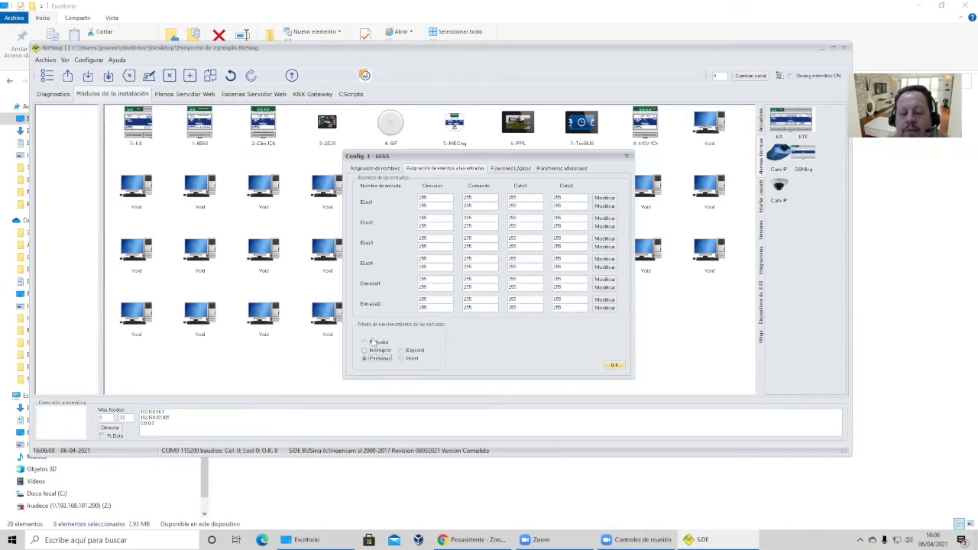
{"action": "left_click", "coordinate": [375, 359]}
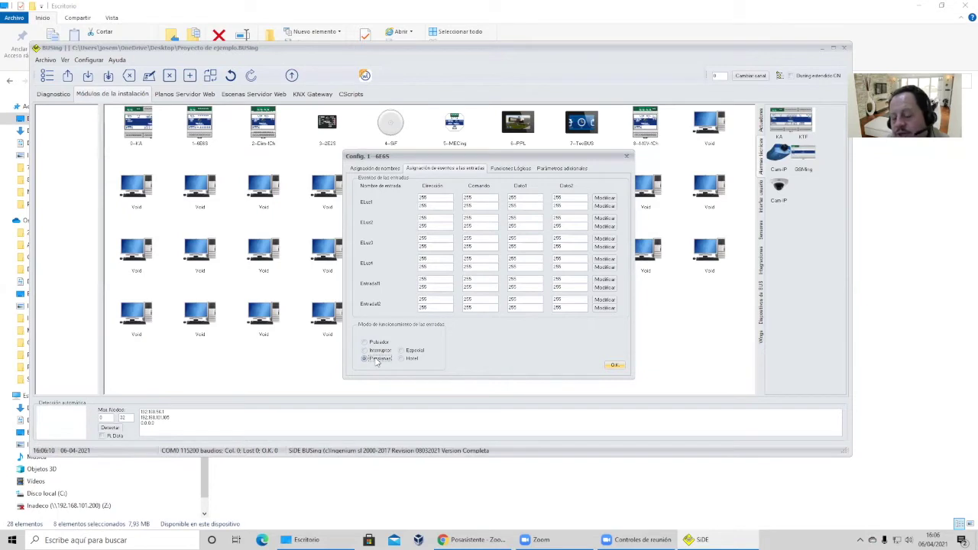
{"action": "left_click", "coordinate": [379, 350]}
{"action": "left_click", "coordinate": [379, 342]}
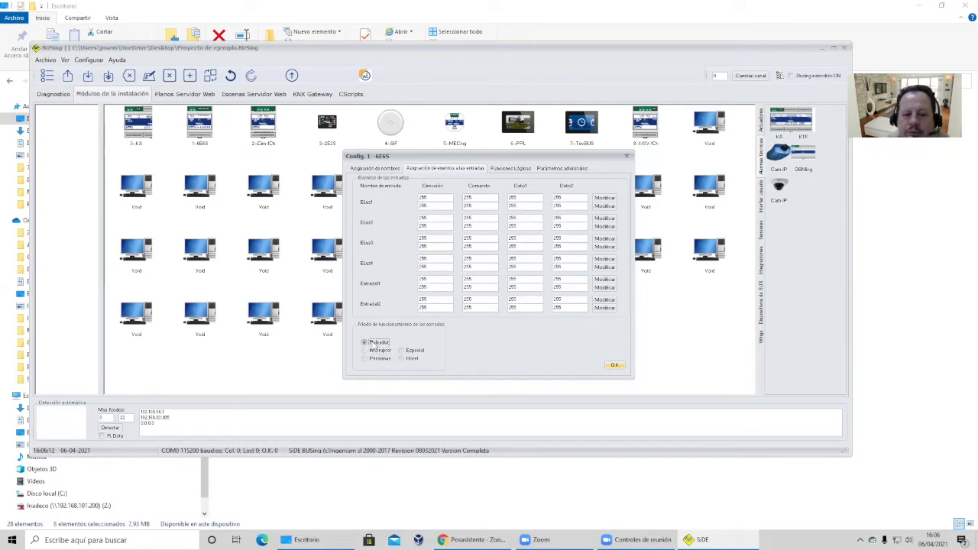
{"action": "left_click", "coordinate": [379, 351]}
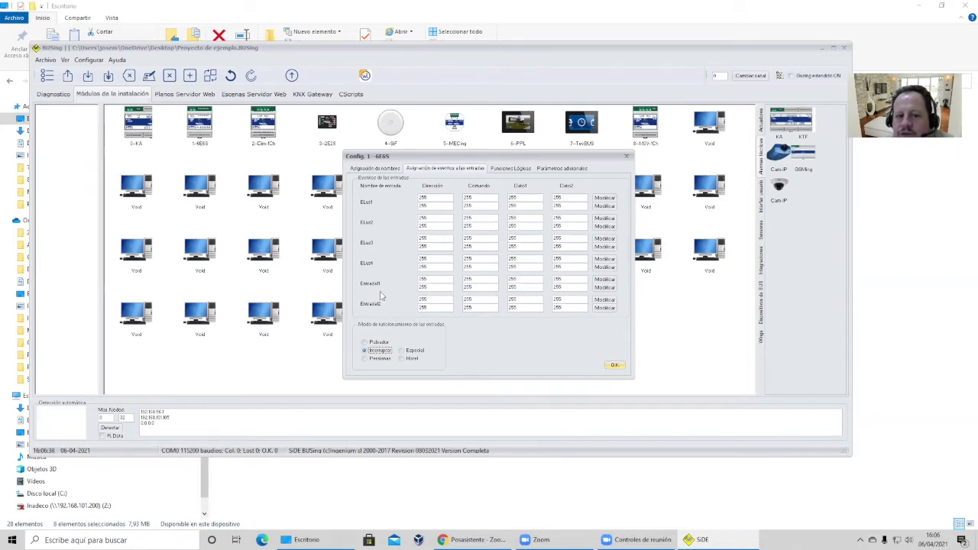
{"action": "left_click", "coordinate": [373, 342]}
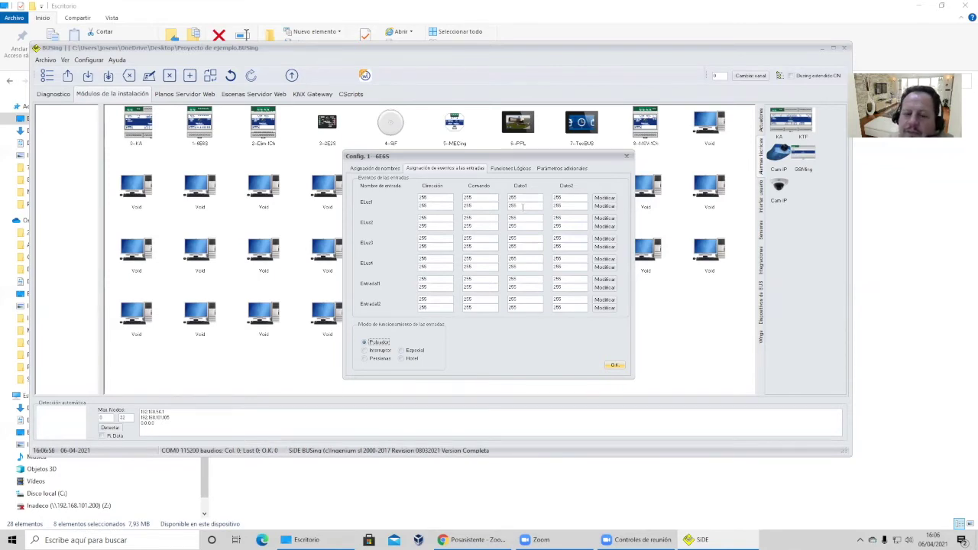
{"action": "left_click", "coordinate": [366, 350]}
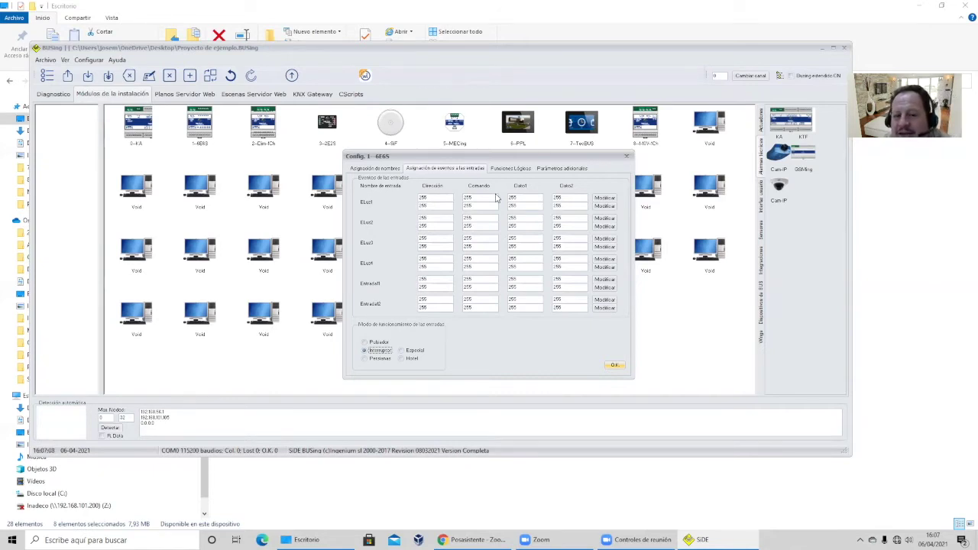
- Select ELuz1's first Comando and Dirección values (255) for editing
{"action": "left_click", "coordinate": [480, 197]}
{"action": "double_click", "coordinate": [479, 197]}
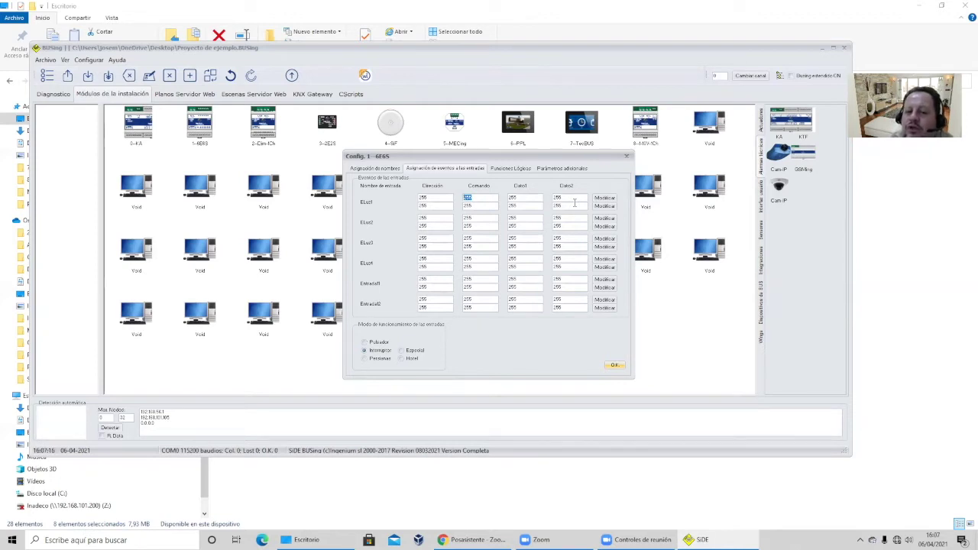
{"action": "double_click", "coordinate": [424, 197]}
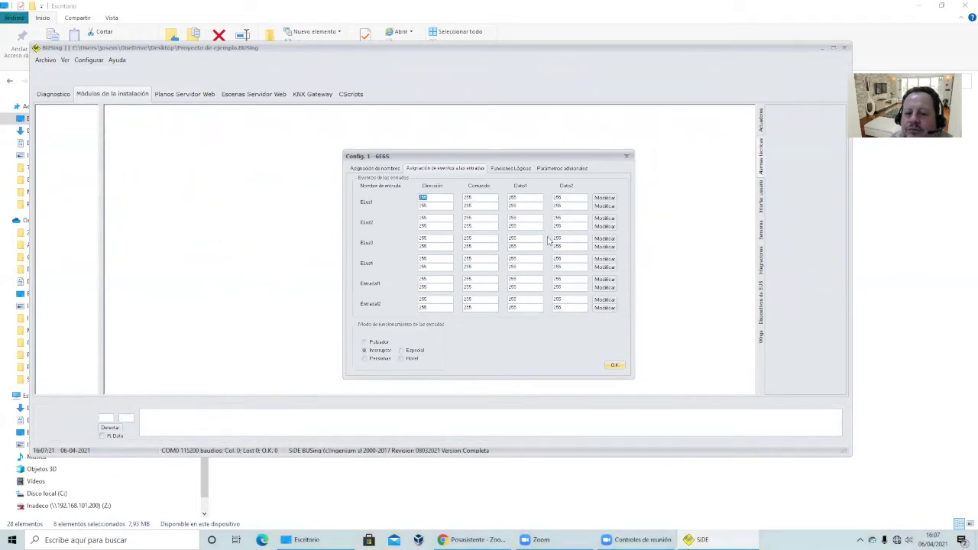
{"action": "double_click", "coordinate": [483, 197]}
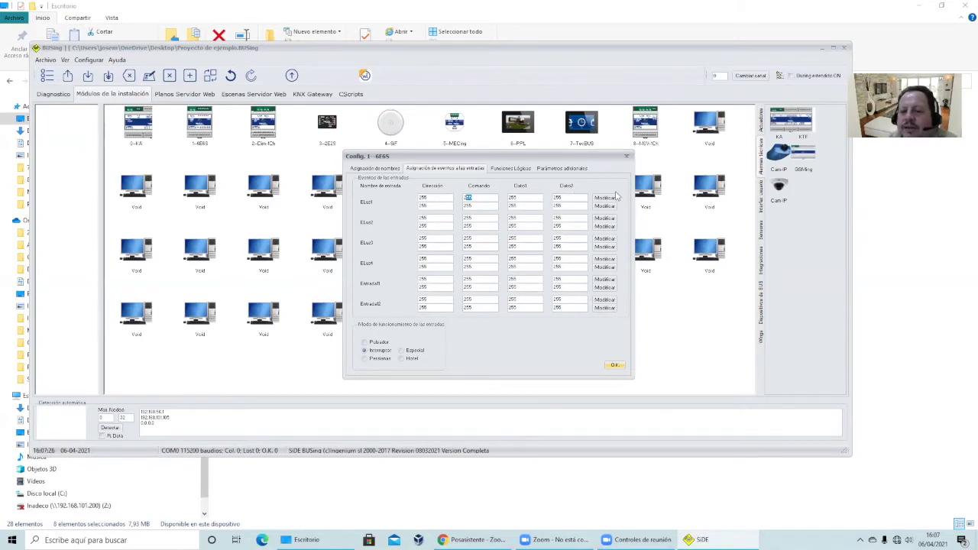
- Cancel the node picker, close the configuration, and reopen 1-6E6S
{"action": "left_click", "coordinate": [604, 198]}
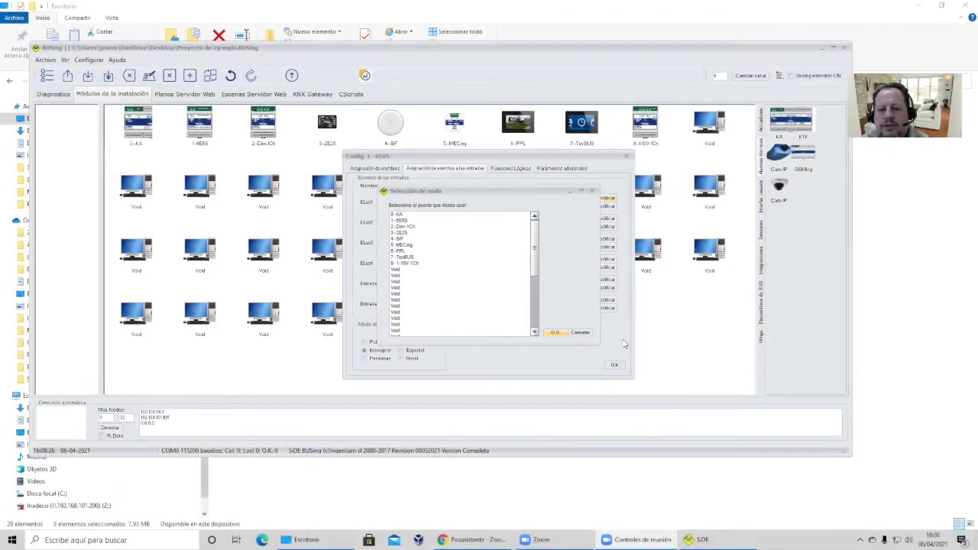
{"action": "left_click", "coordinate": [580, 333]}
{"action": "left_click", "coordinate": [615, 365]}
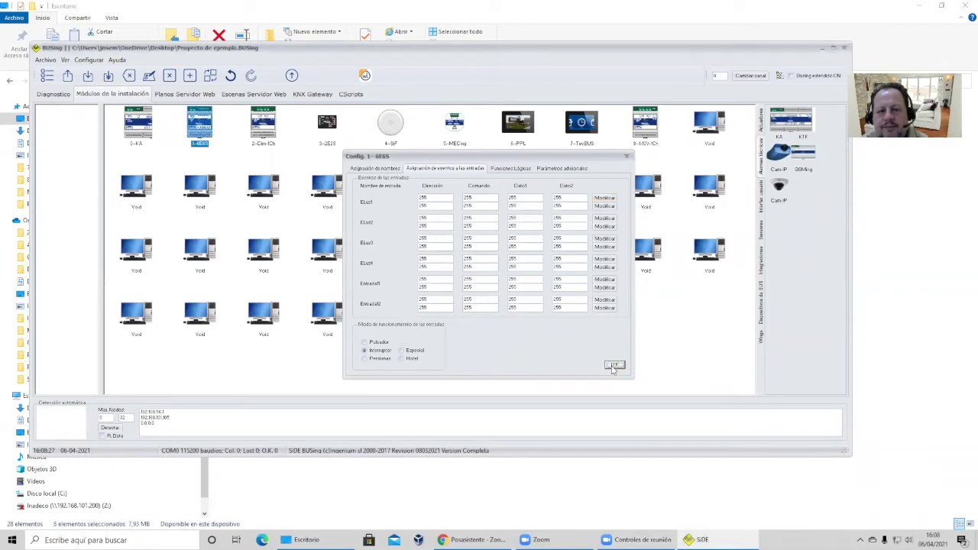
{"action": "double_click", "coordinate": [200, 128]}
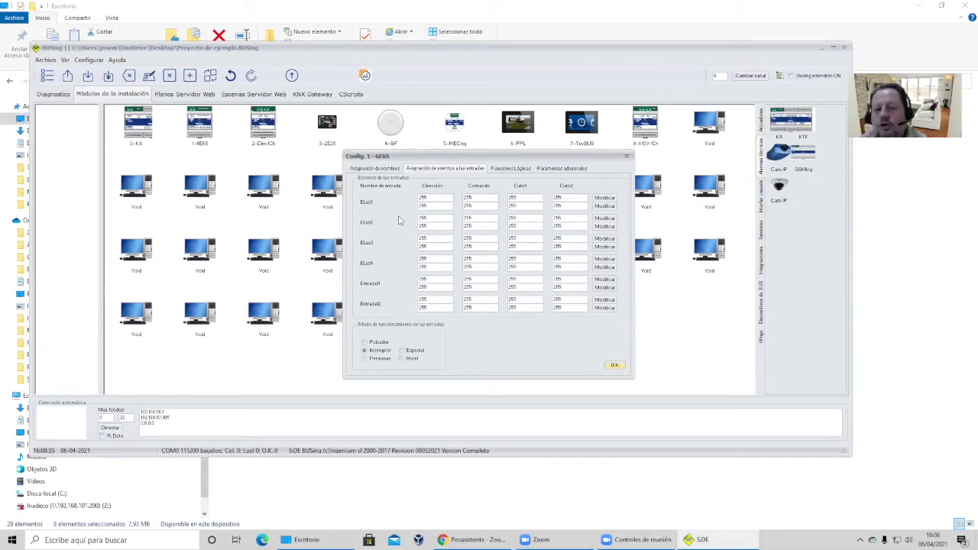
- Set ELuz1's first event to node 1-6E6S, Luz1 ON
{"action": "left_click", "coordinate": [603, 199]}
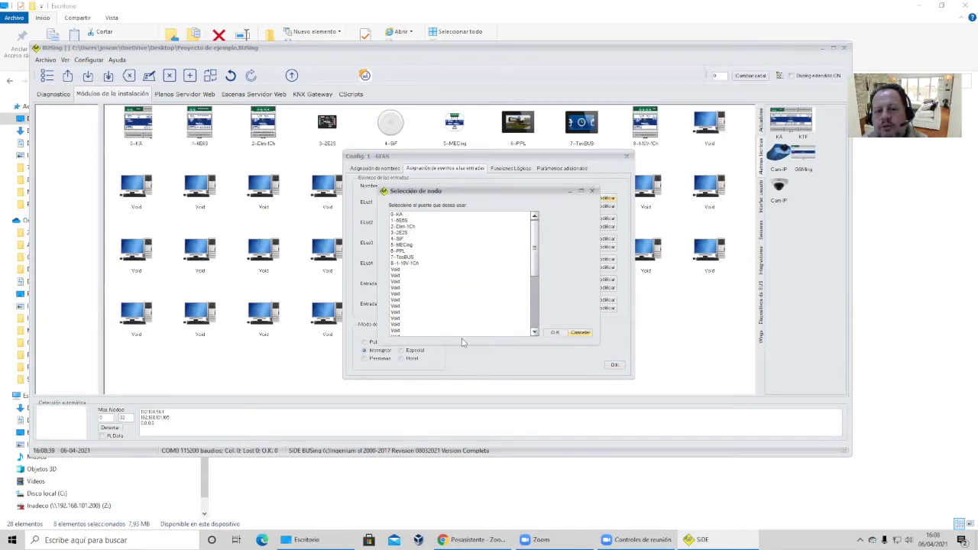
{"action": "double_click", "coordinate": [404, 221]}
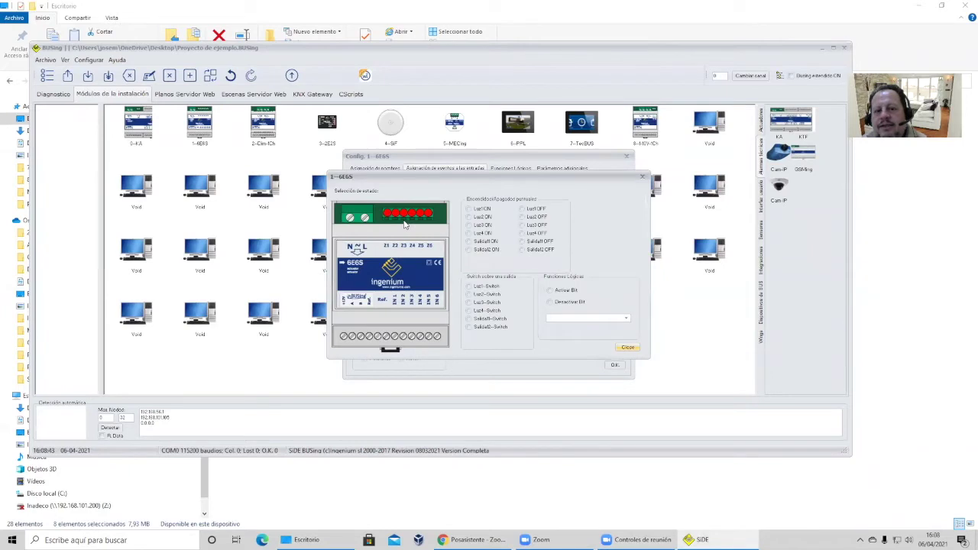
{"action": "left_click", "coordinate": [469, 208]}
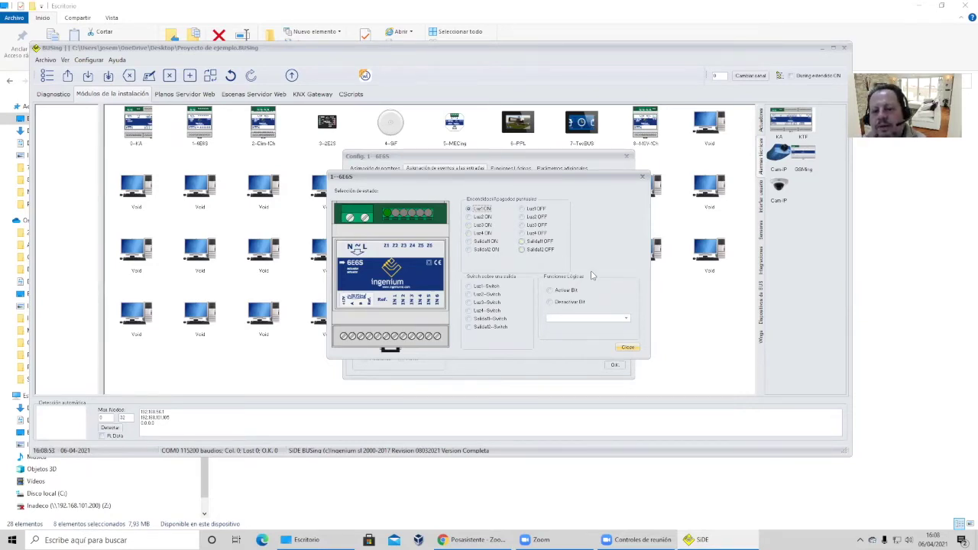
{"action": "left_click", "coordinate": [627, 348]}
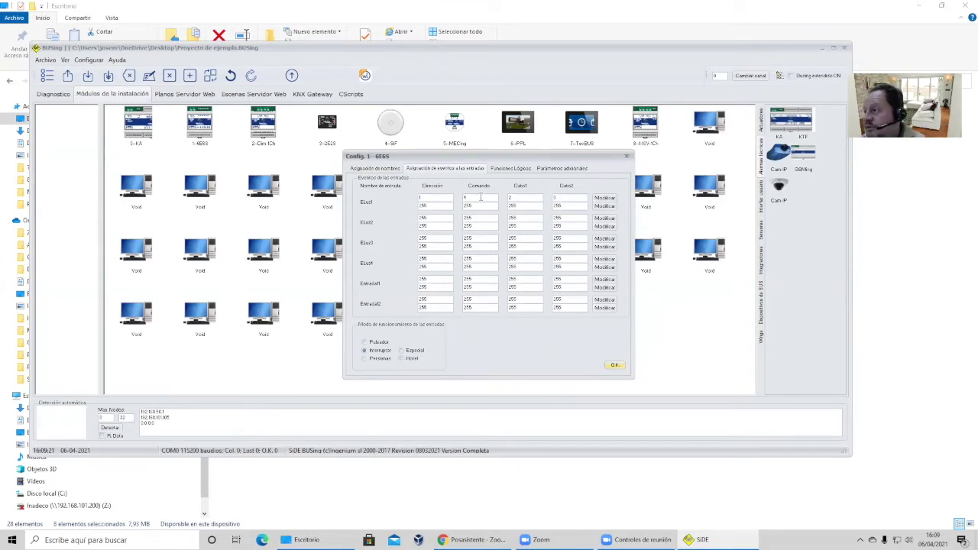
- Type command 4 and value 3 into ELuz1's first event fields
{"action": "double_click", "coordinate": [480, 197]}
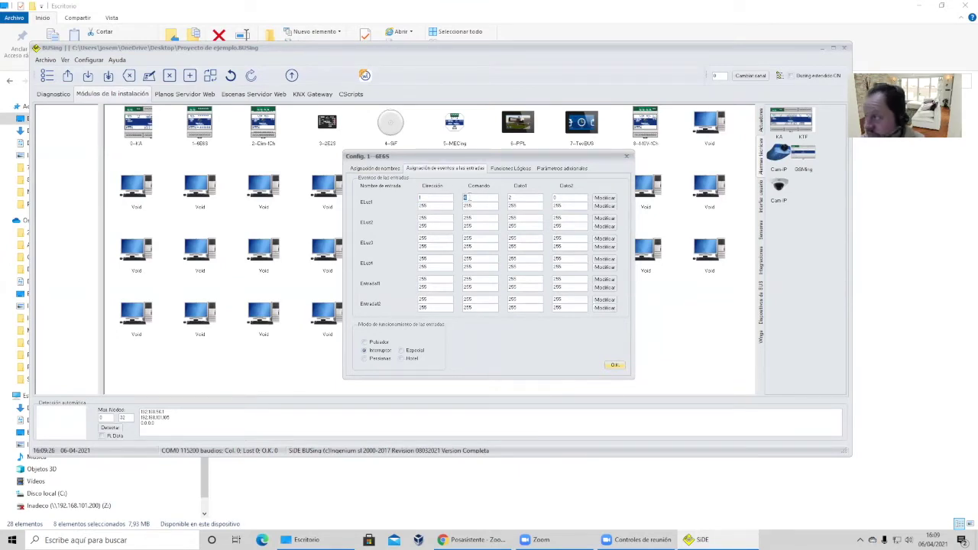
{"action": "type", "text": "4"}
{"action": "key", "text": "Tab"}
{"action": "key", "text": "Tab"}
{"action": "type", "text": "3"}
{"action": "key", "text": "shift+Home"}
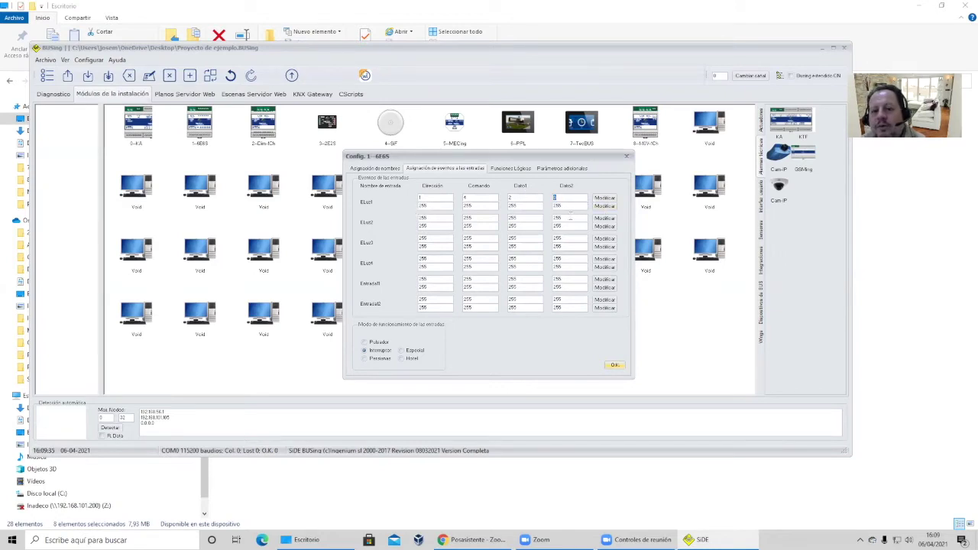
- Set ELuz1's second event to node 1-6E6S, Luz1 OFF
{"action": "left_click", "coordinate": [601, 208]}
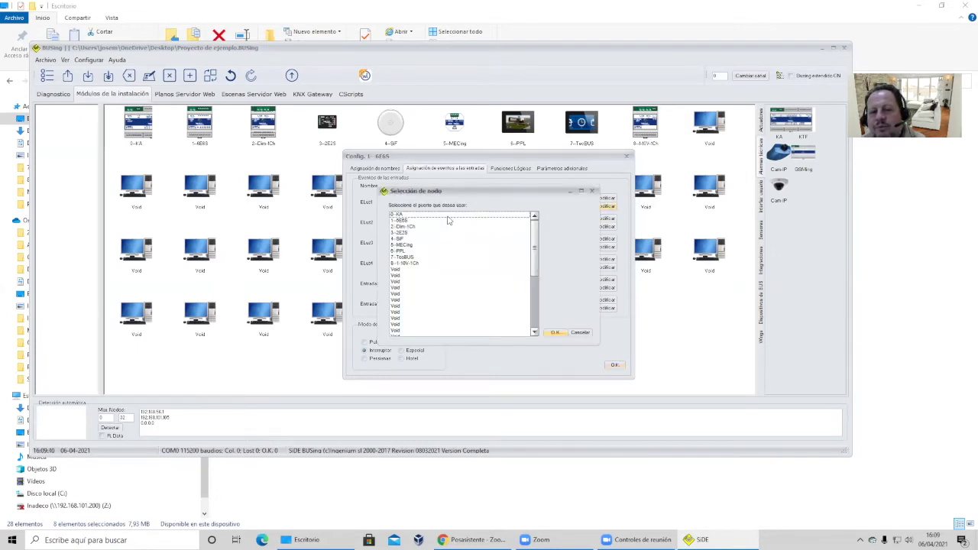
{"action": "double_click", "coordinate": [448, 222]}
{"action": "left_click", "coordinate": [524, 210]}
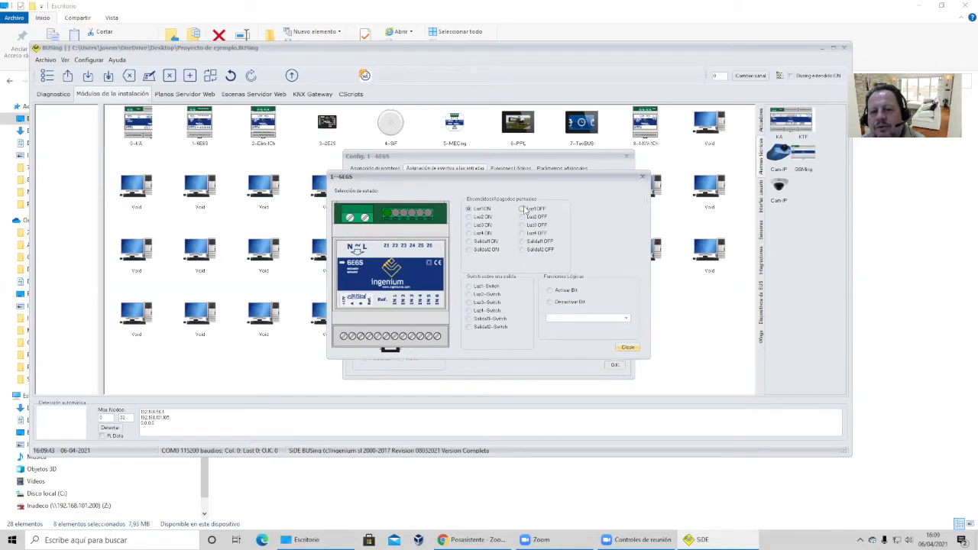
{"action": "left_click", "coordinate": [627, 348]}
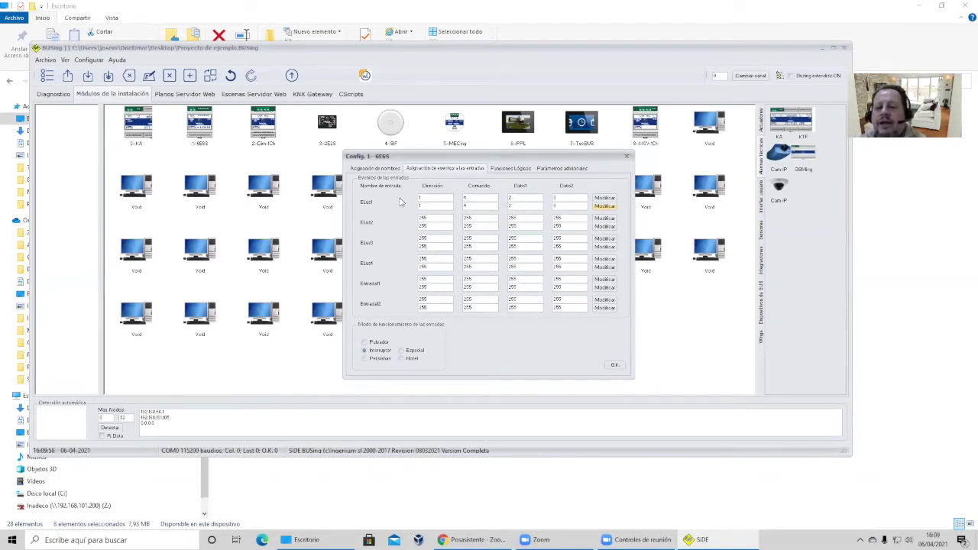
{"action": "left_click", "coordinate": [556, 206]}
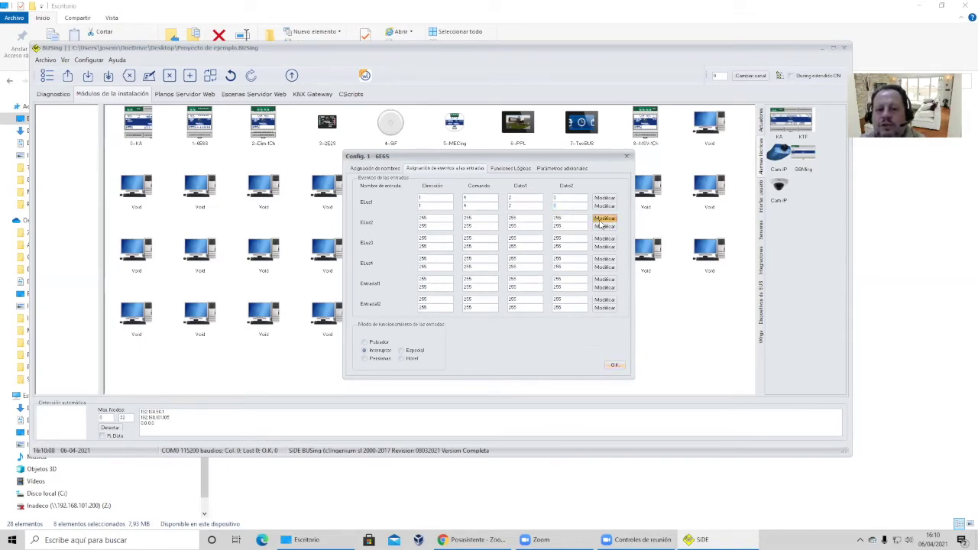
- Set ELuz2's first event to node 1-6E6S, Luz2 ON
{"action": "left_click", "coordinate": [602, 223]}
{"action": "double_click", "coordinate": [452, 223]}
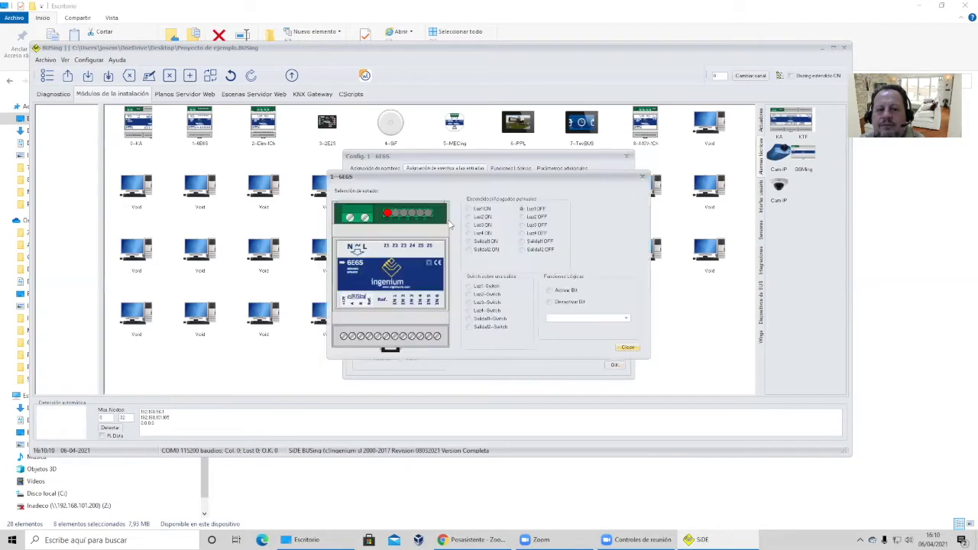
{"action": "left_click", "coordinate": [468, 217]}
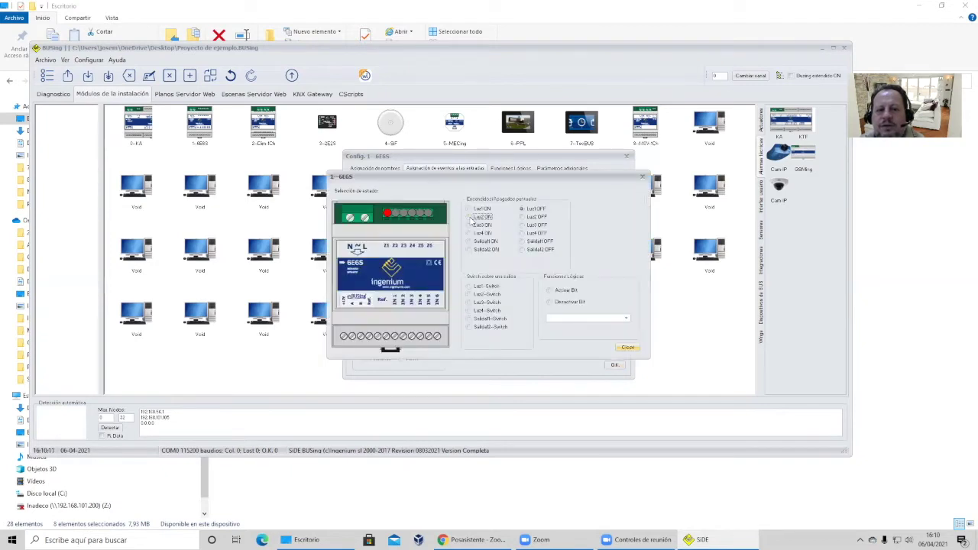
{"action": "left_click", "coordinate": [628, 348]}
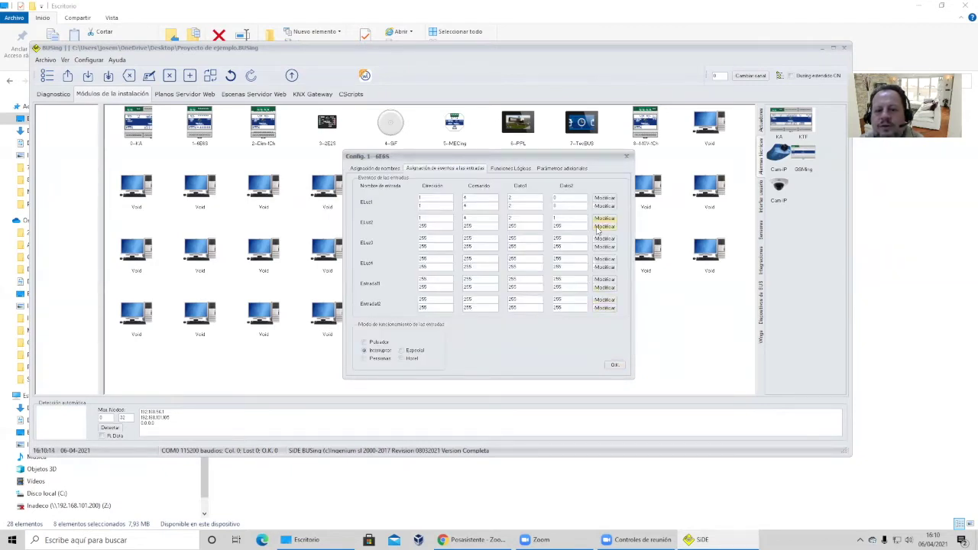
- Set ELuz2's second event to node 1-6E6S, Luz2 OFF
{"action": "left_click", "coordinate": [598, 227]}
{"action": "double_click", "coordinate": [430, 222]}
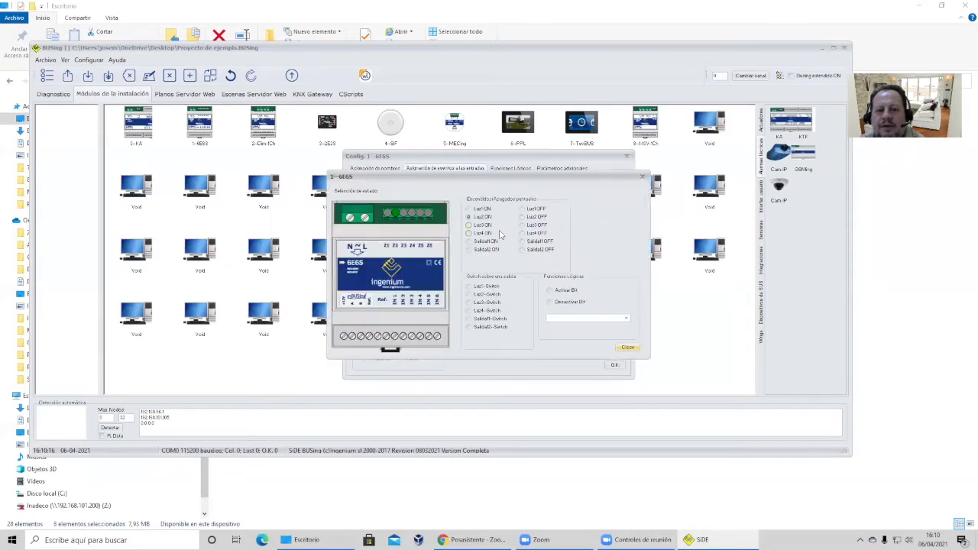
{"action": "left_click", "coordinate": [523, 217]}
{"action": "left_click", "coordinate": [628, 347]}
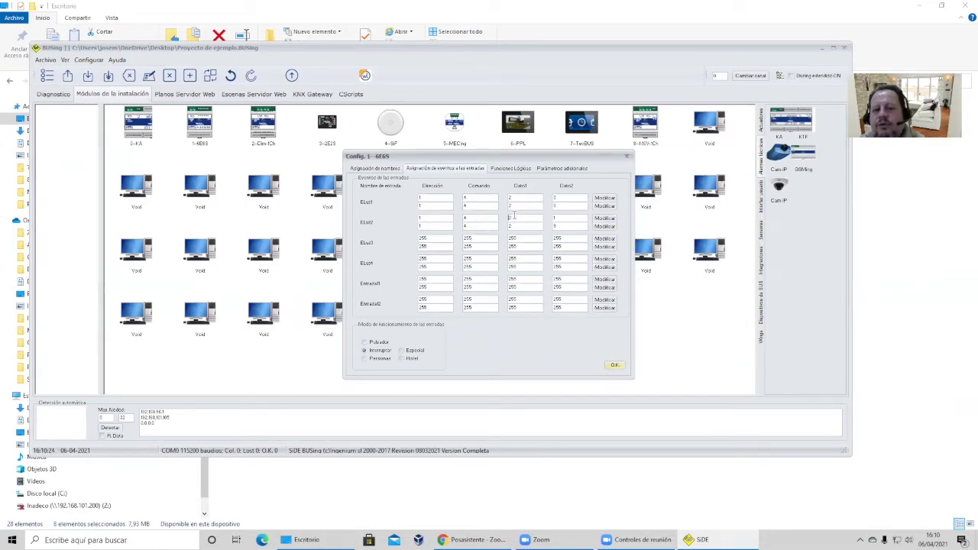
{"action": "double_click", "coordinate": [510, 218]}
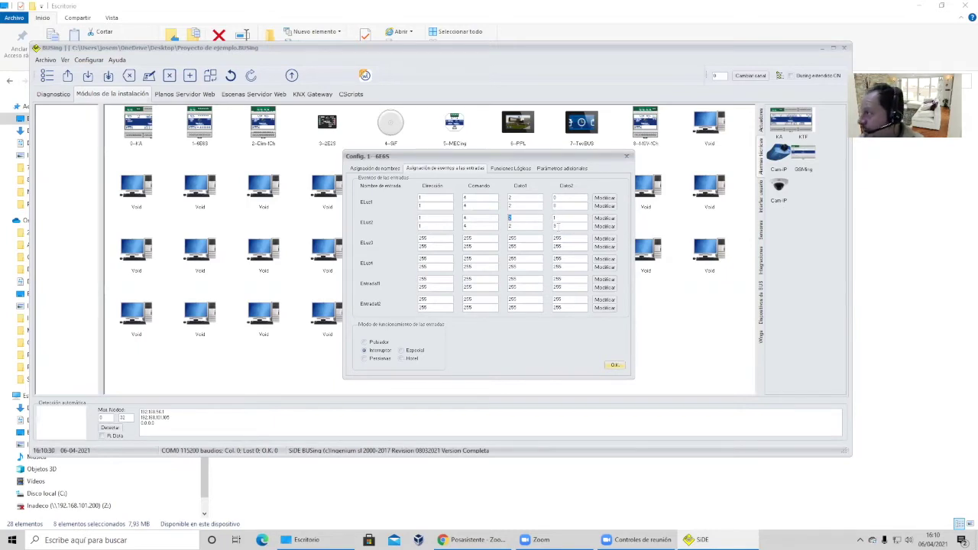
{"action": "double_click", "coordinate": [422, 238]}
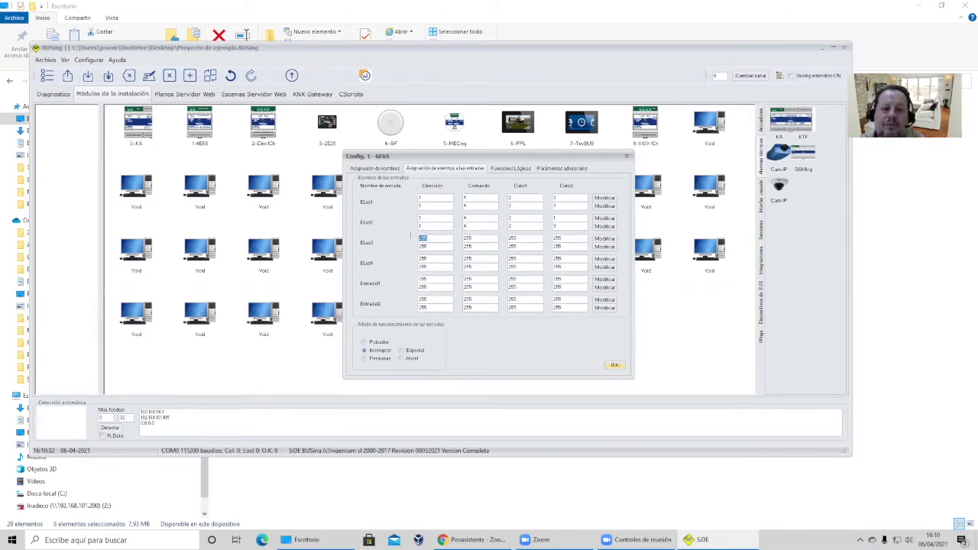
- Enter ELuz3's events as 1/4/2/2 and 1/4/2/10
{"action": "type", "text": "1"}
{"action": "double_click", "coordinate": [467, 238]}
{"action": "type", "text": "4"}
{"action": "double_click", "coordinate": [512, 239]}
{"action": "type", "text": "2"}
{"action": "double_click", "coordinate": [558, 238]}
{"action": "type", "text": "2"}
{"action": "double_click", "coordinate": [422, 246]}
{"action": "type", "text": "1"}
{"action": "double_click", "coordinate": [467, 246]}
{"action": "type", "text": "4"}
{"action": "double_click", "coordinate": [513, 246]}
{"action": "type", "text": "2"}
{"action": "double_click", "coordinate": [557, 246]}
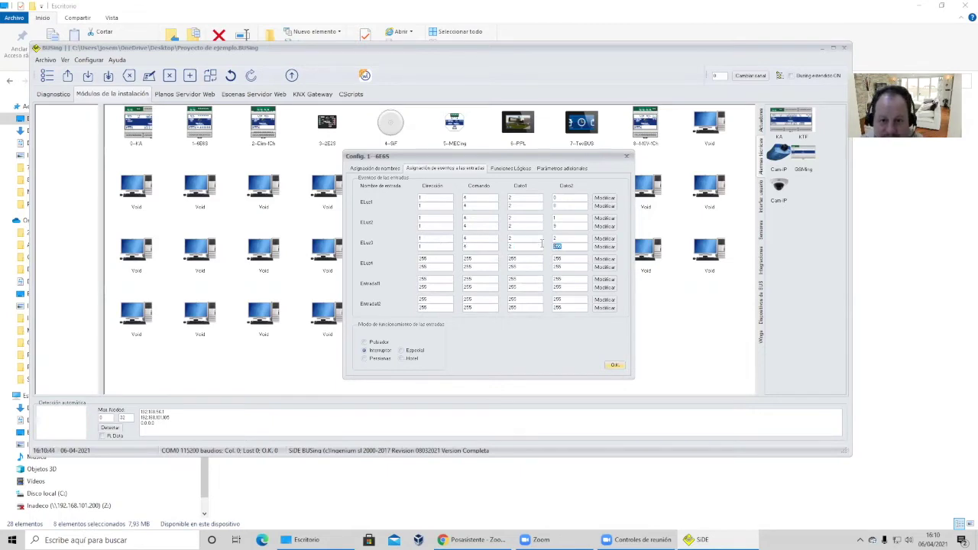
{"action": "type", "text": "1"}
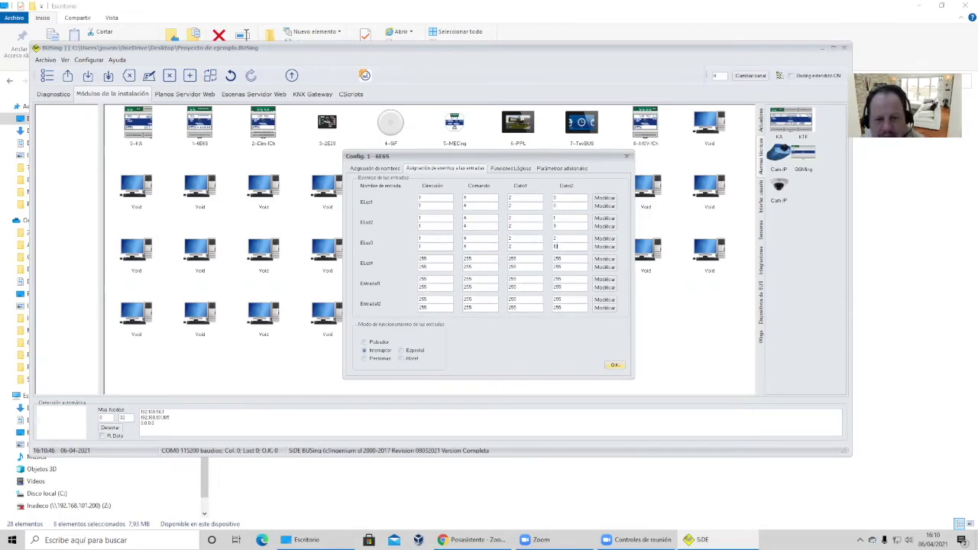
{"action": "type", "text": "0"}
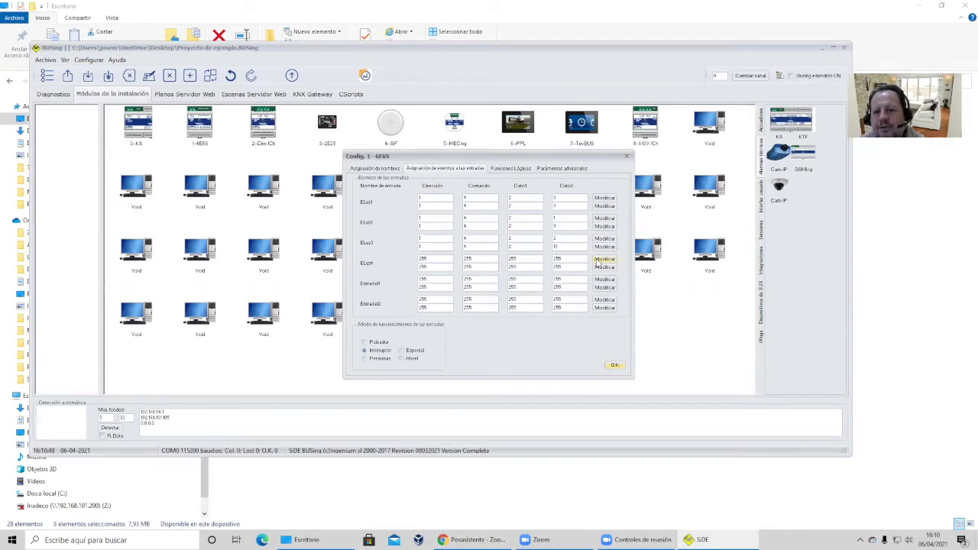
- Set ELuz4's events to 1-6E6S Luz4 ON and Luz4 OFF, then confirm with OK
{"action": "left_click", "coordinate": [598, 262]}
{"action": "double_click", "coordinate": [450, 223]}
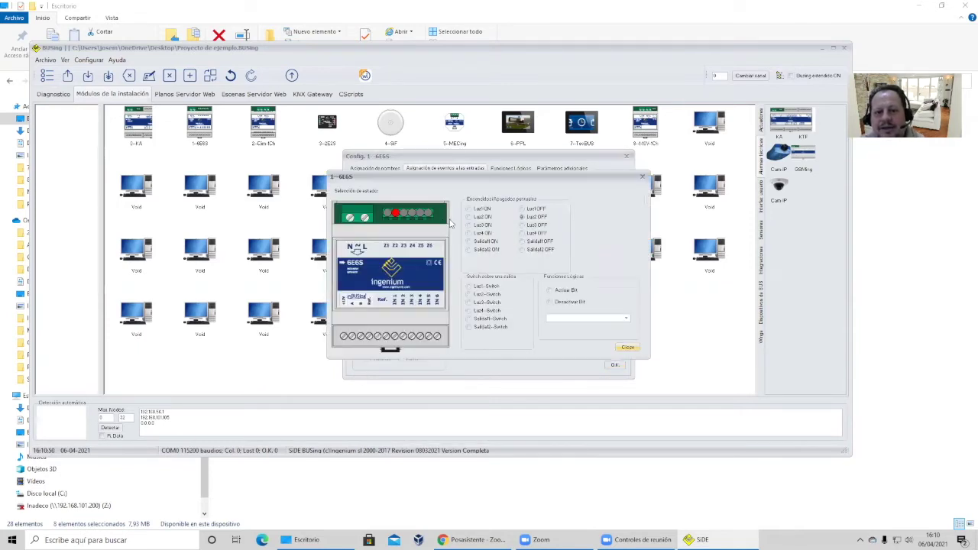
{"action": "left_click", "coordinate": [468, 233]}
{"action": "left_click", "coordinate": [625, 347]}
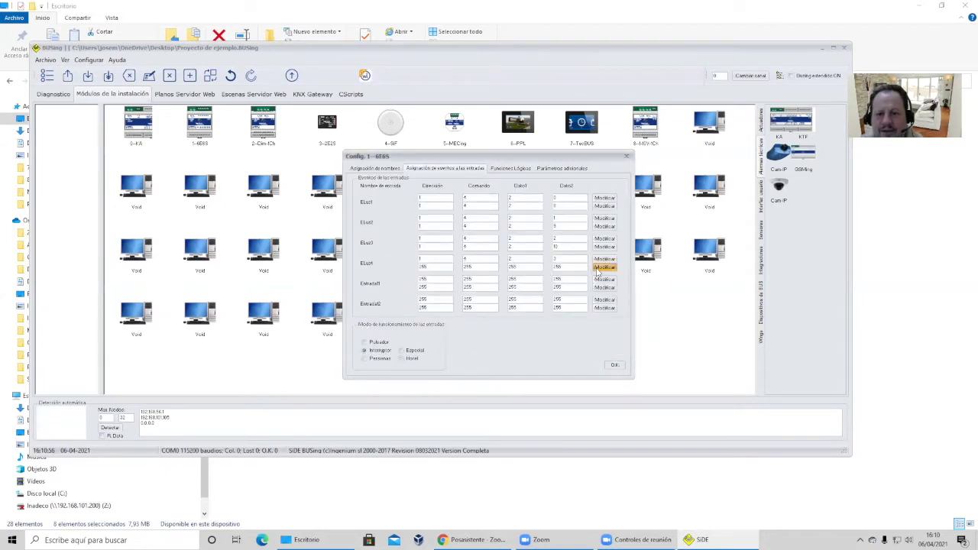
{"action": "left_click", "coordinate": [595, 268]}
{"action": "double_click", "coordinate": [405, 221]}
{"action": "left_click", "coordinate": [521, 233]}
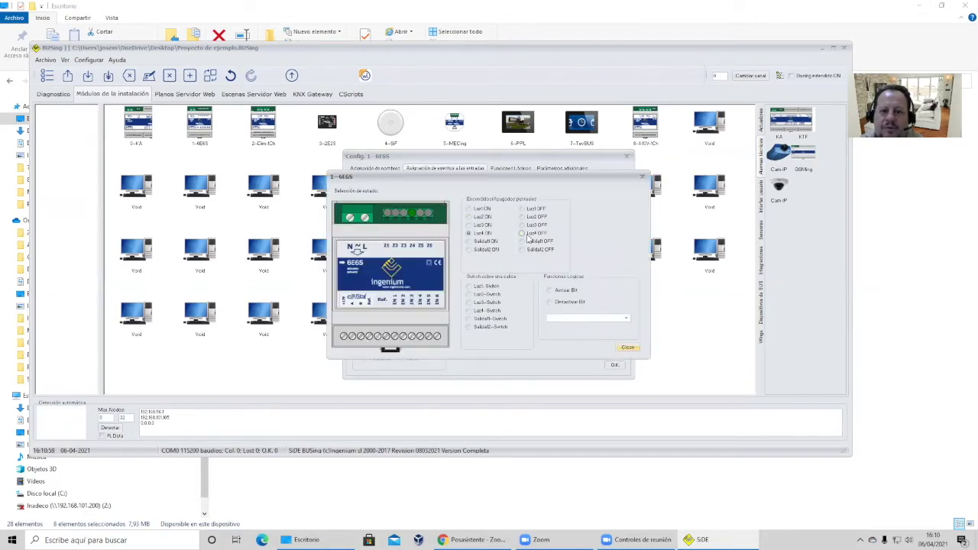
{"action": "left_click", "coordinate": [627, 346]}
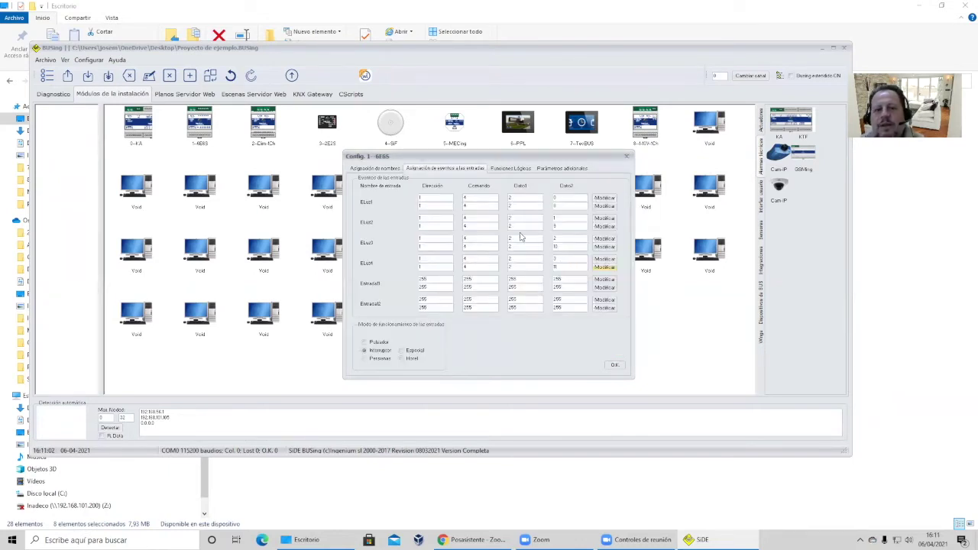
{"action": "left_click", "coordinate": [613, 366]}
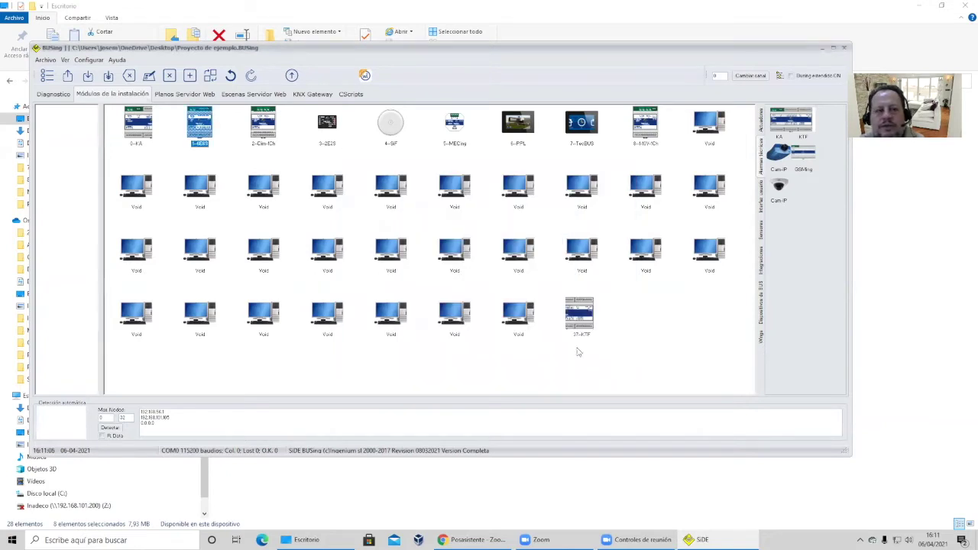
- Save the project, reprogram node 1-6E6S with its new events, and open dimmer 2-Dim-1Ch's settings
{"action": "left_click", "coordinate": [88, 76]}
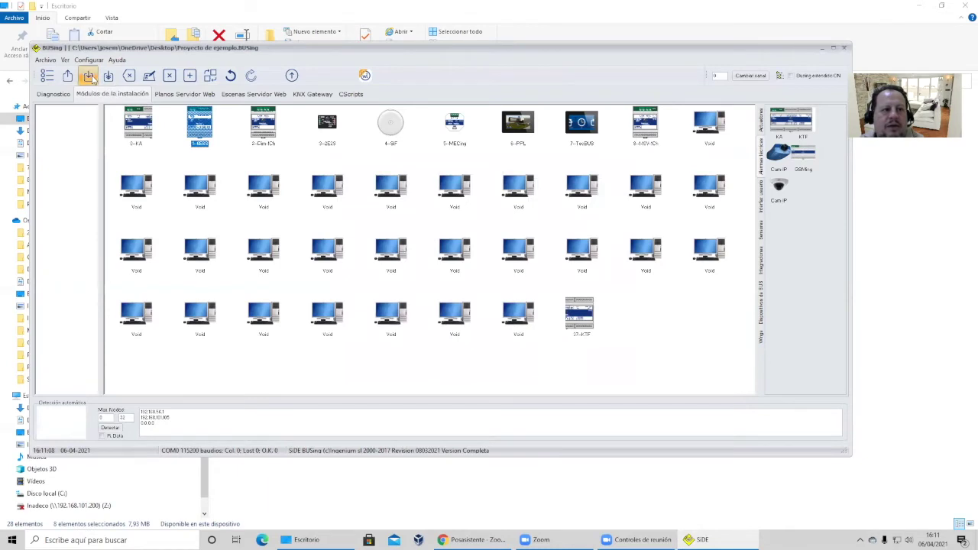
{"action": "right_click", "coordinate": [201, 127]}
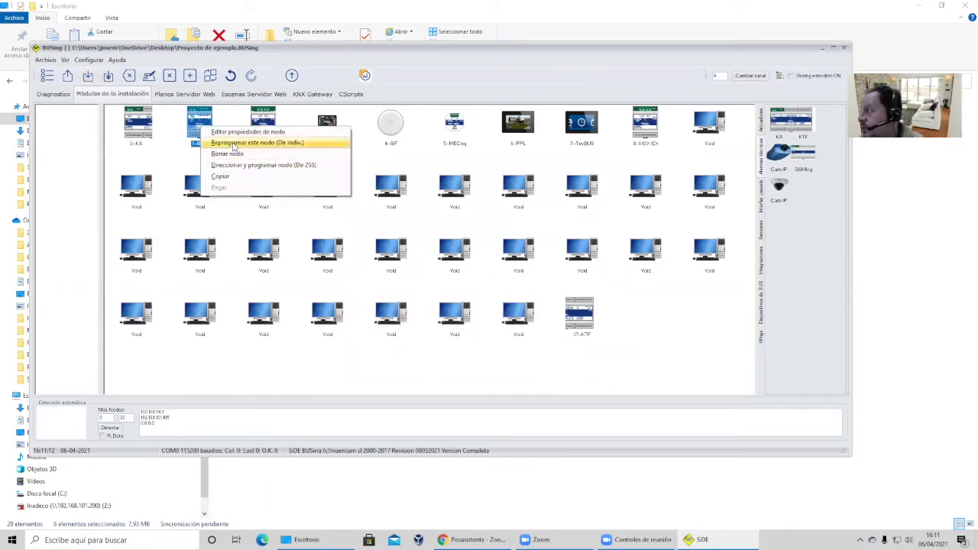
{"action": "left_click", "coordinate": [235, 144]}
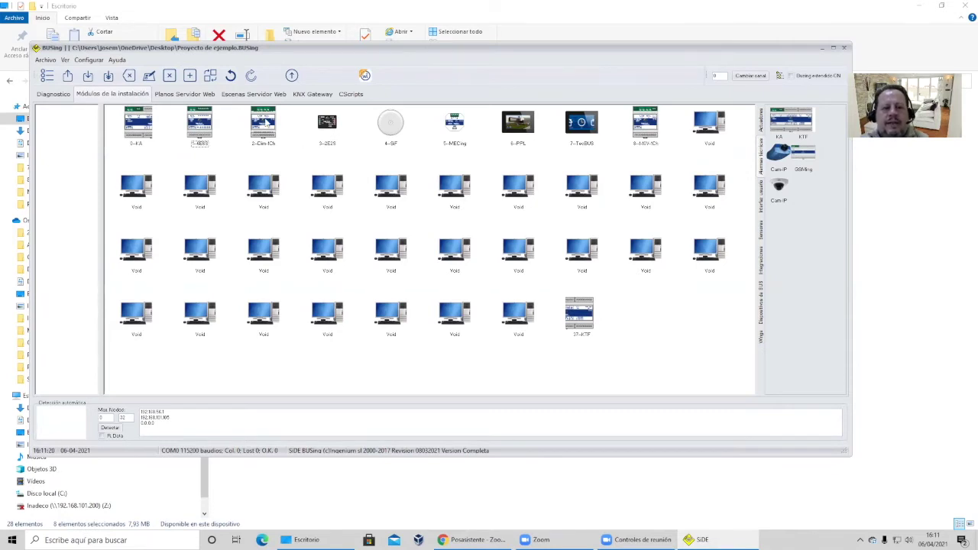
{"action": "double_click", "coordinate": [267, 122]}
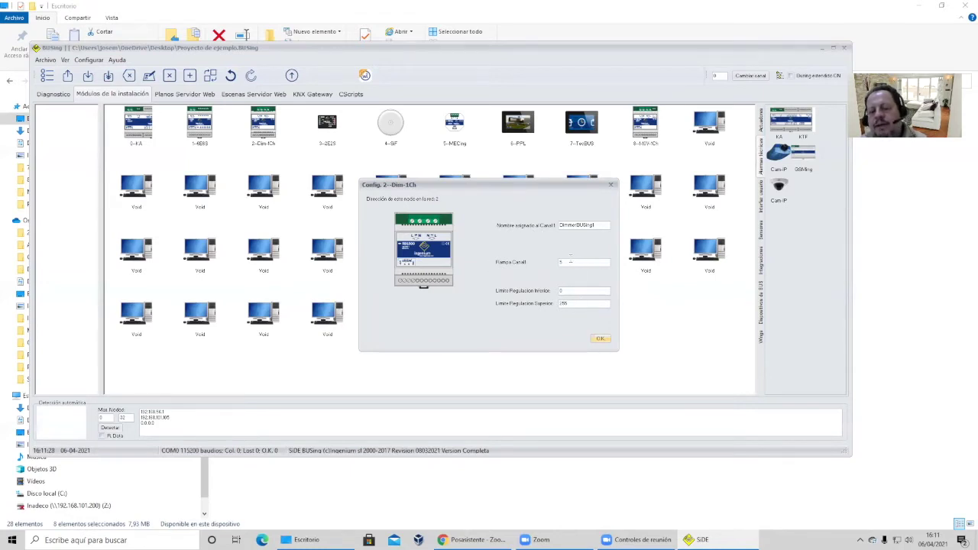
- Replace channel 1's name DimmerBUSing1 with 'LuzRi' and confirm with OK
{"action": "double_click", "coordinate": [602, 225]}
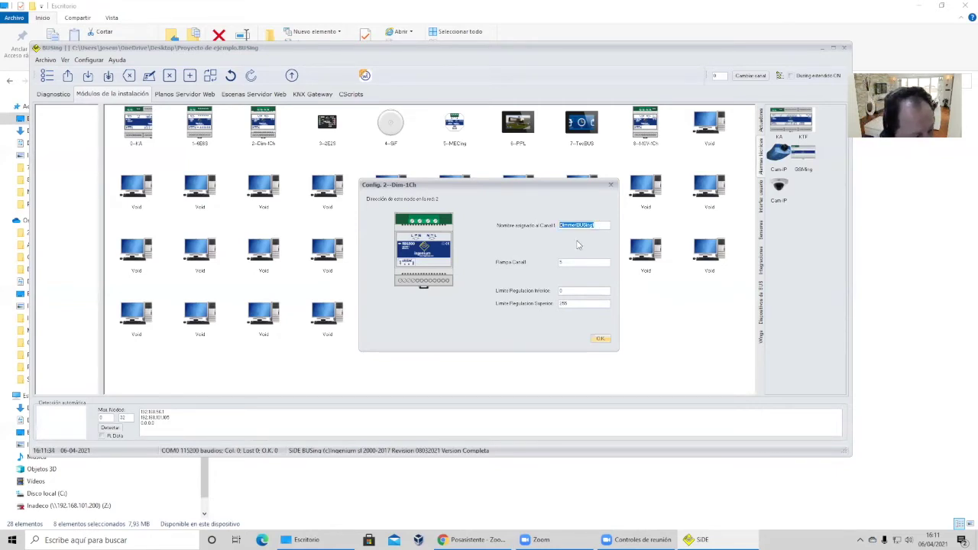
{"action": "type", "text": "LuzRig6"}
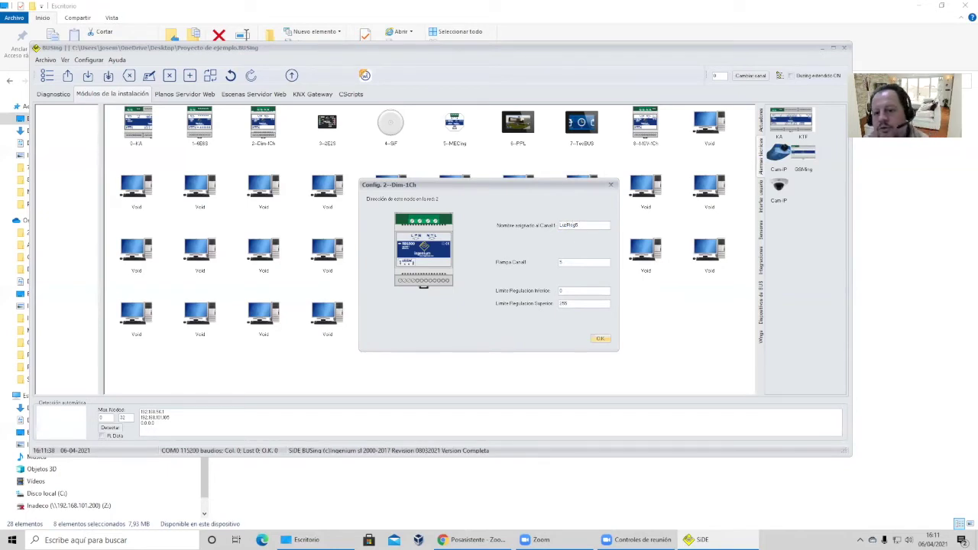
{"action": "left_click", "coordinate": [600, 339]}
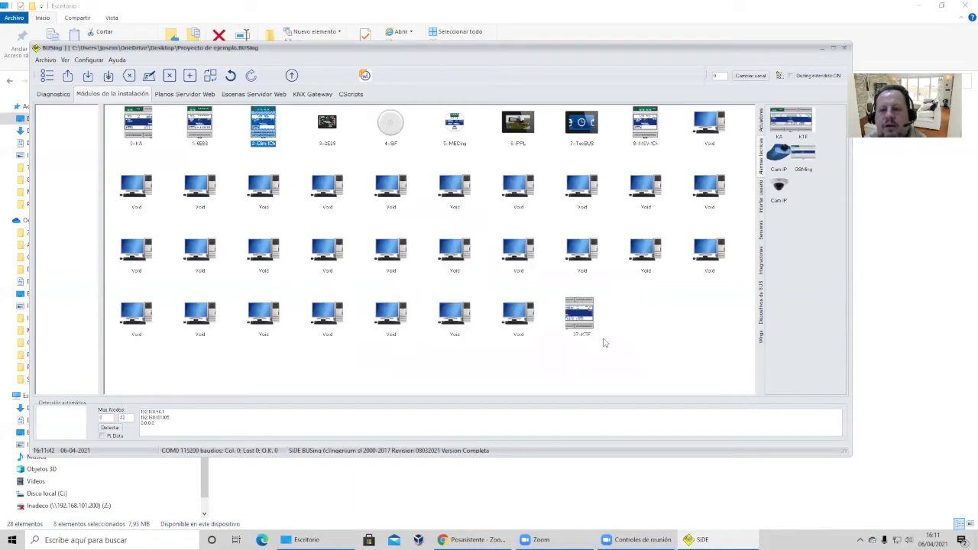
- Review the 3-2E2S module's output and input names, then close its configuration
{"action": "double_click", "coordinate": [325, 121]}
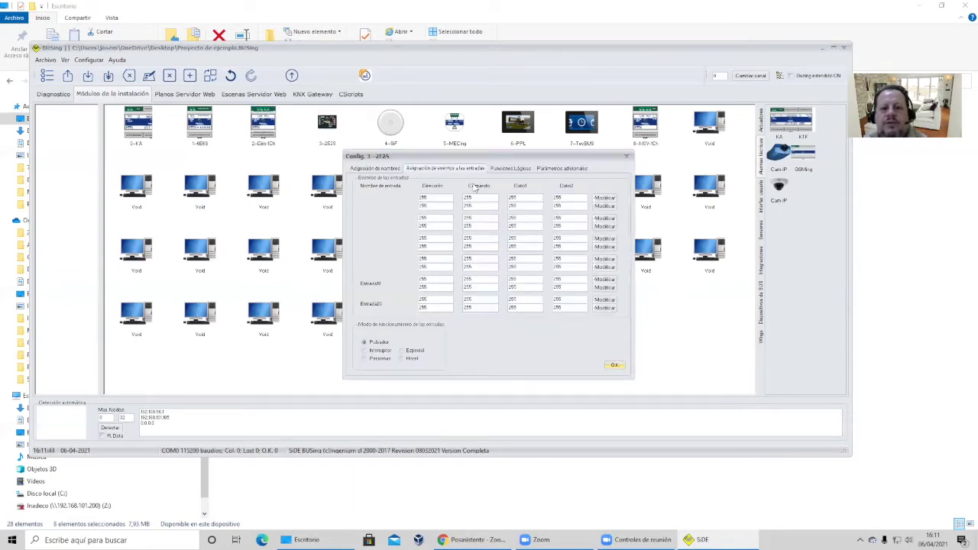
{"action": "left_click", "coordinate": [378, 170]}
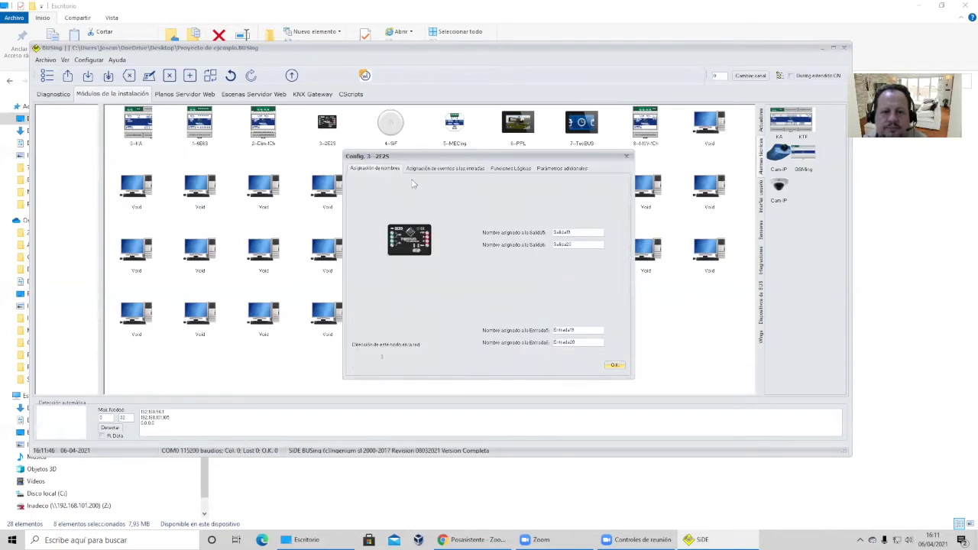
{"action": "left_click", "coordinate": [615, 365]}
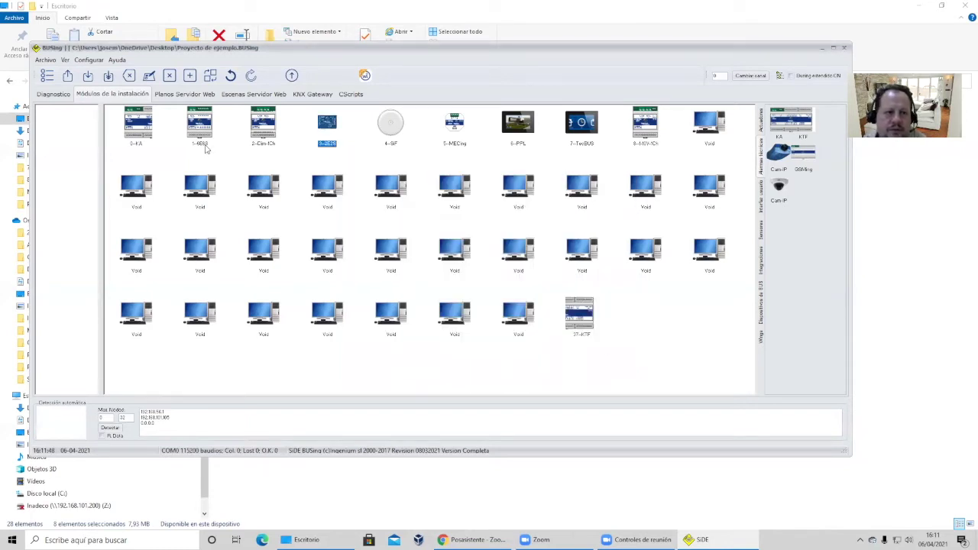
- Rename the 1-8E8S module label to include 'Luces'
{"action": "left_click", "coordinate": [204, 147]}
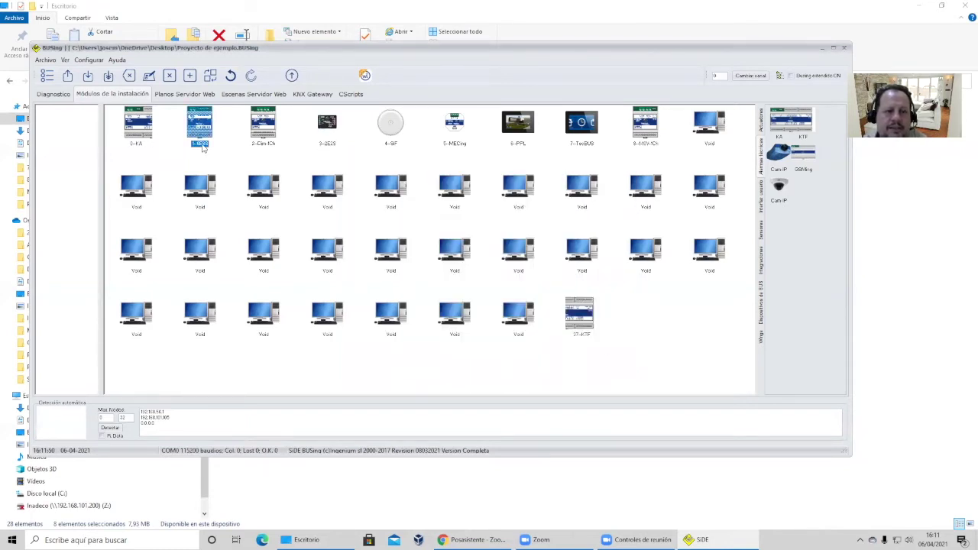
{"action": "double_click", "coordinate": [203, 148]}
{"action": "type", "text": "Luces"}
{"action": "left_click", "coordinate": [272, 150]}
- Add 'Persiana' to the 3-2E2S module label
{"action": "left_click", "coordinate": [329, 145]}
{"action": "double_click", "coordinate": [337, 149]}
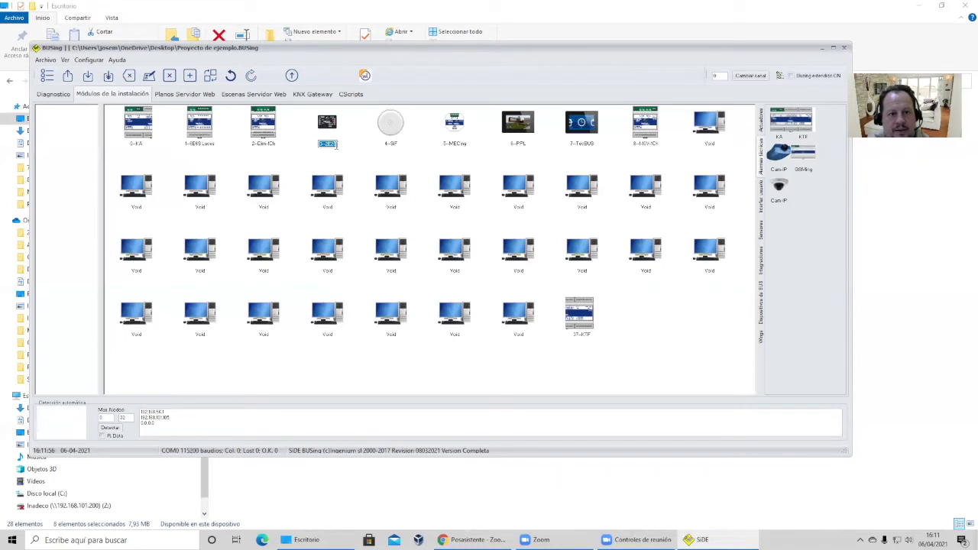
{"action": "type", "text": "Persiana"}
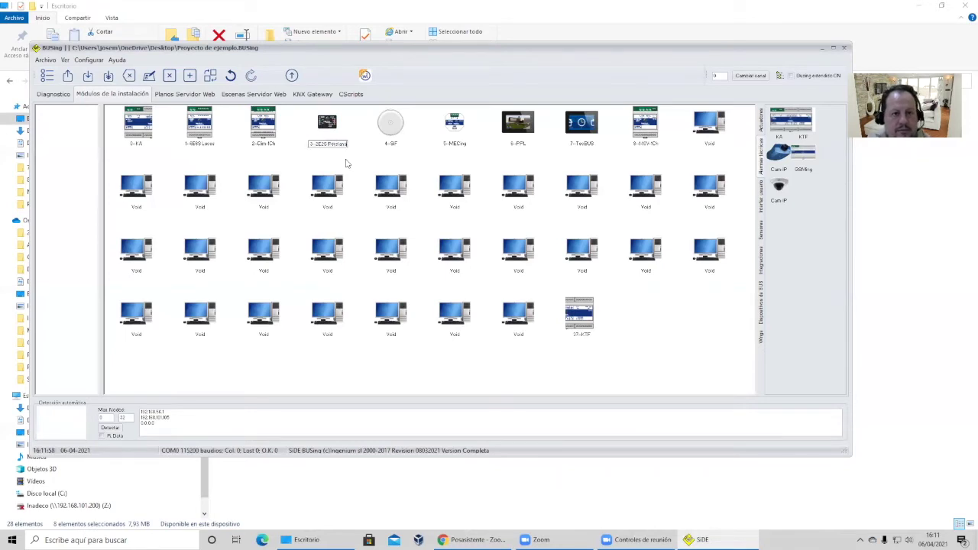
- Name the Persiana1 node's two outputs SubePersiana1 and BajaPersiana1
{"action": "double_click", "coordinate": [330, 132]}
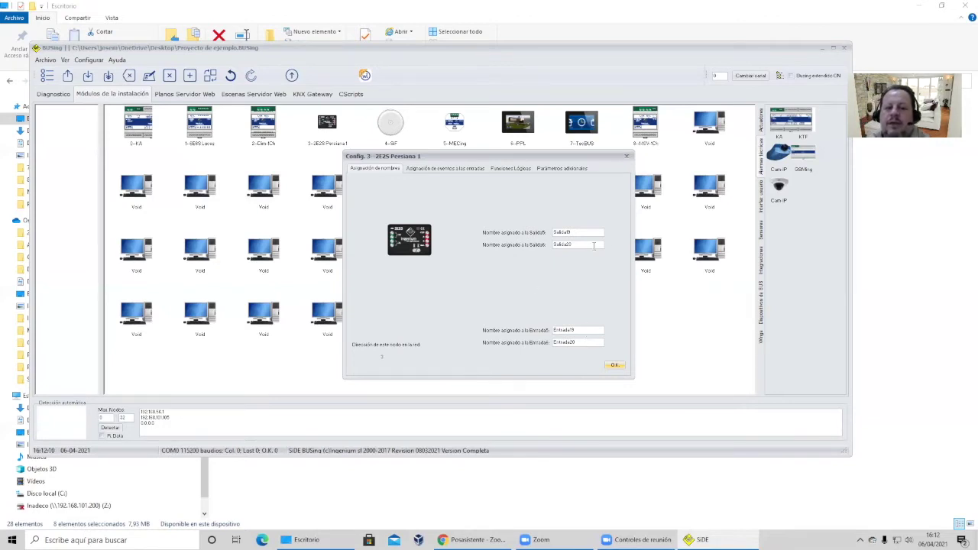
{"action": "left_click_drag", "start_coordinate": [568, 231], "coordinate": [535, 229]}
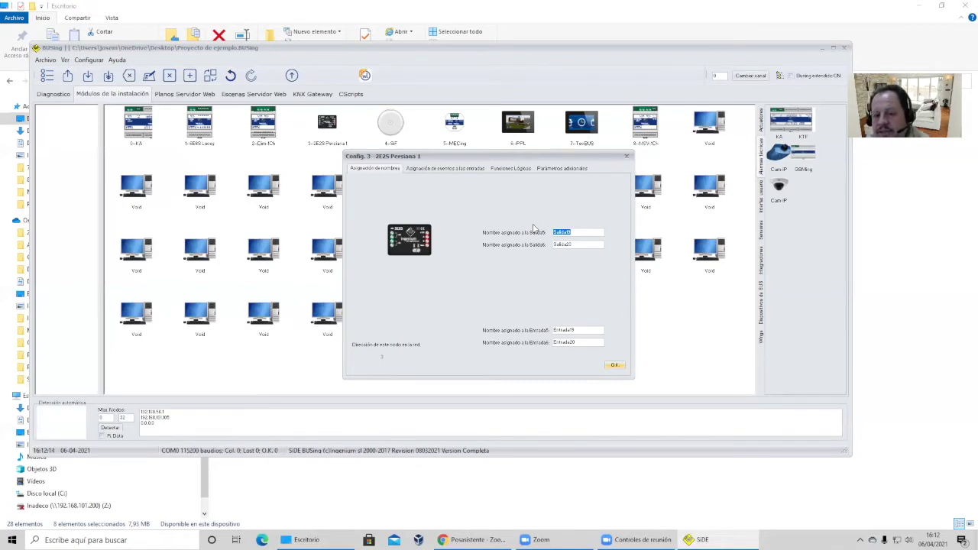
{"action": "type", "text": "Sube P"}
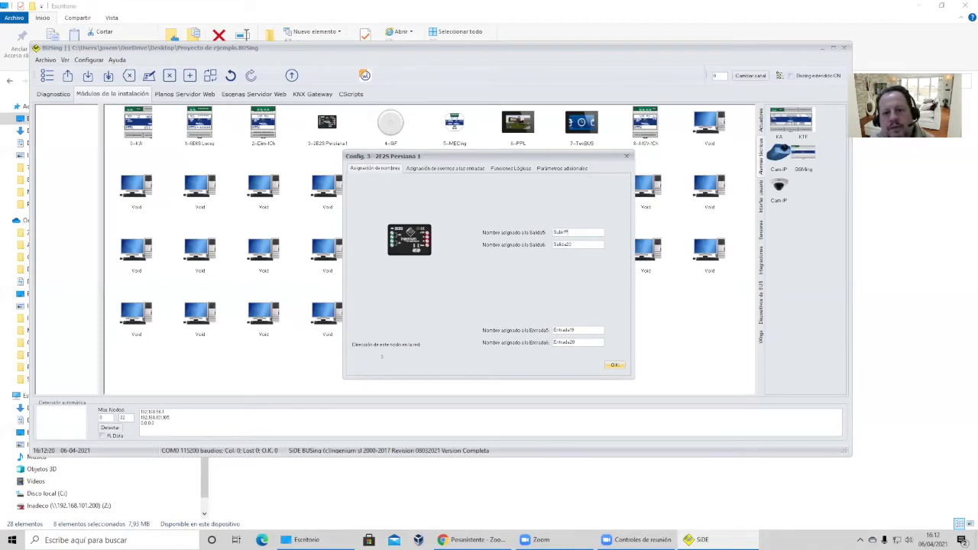
{"action": "type", "text": "ubi Persiana1"}
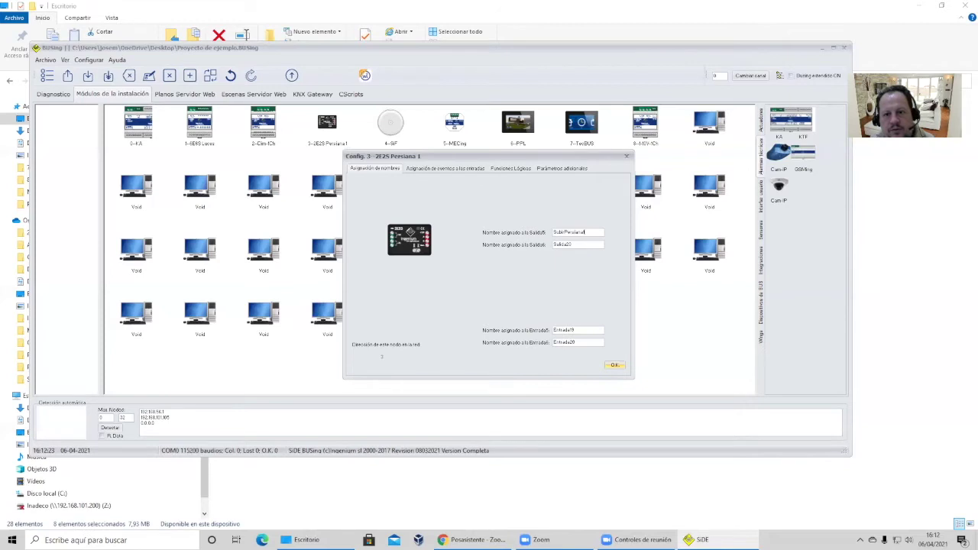
{"action": "key", "text": "Tab"}
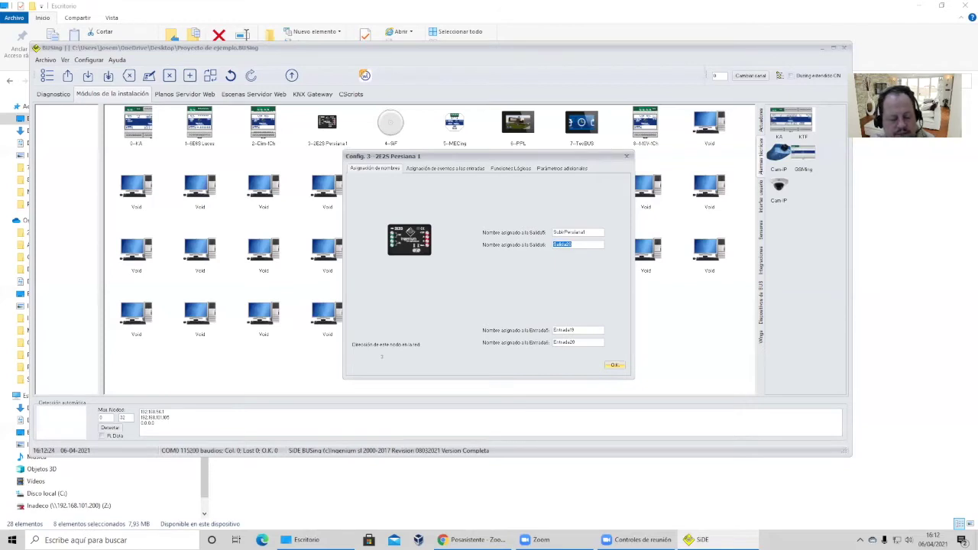
{"action": "type", "text": "Bajar Persiana1"}
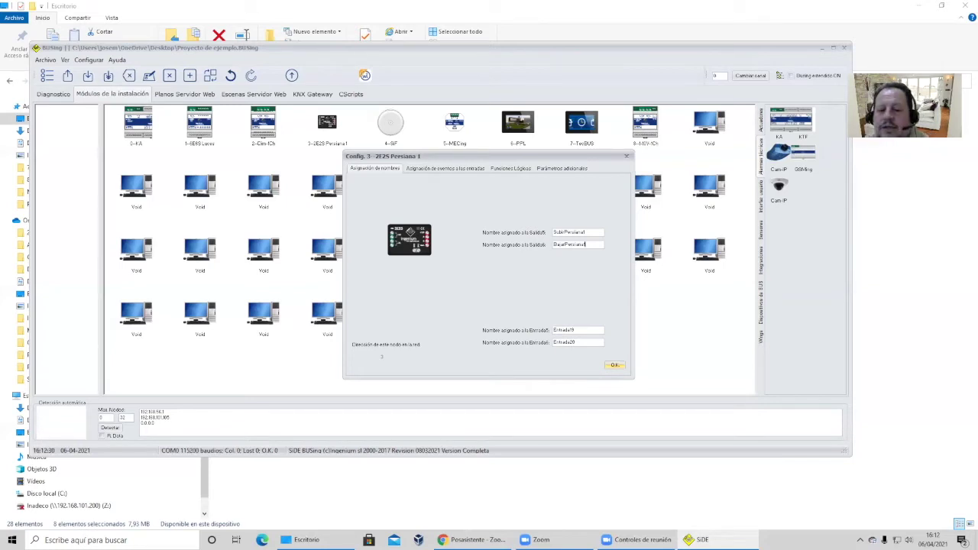
- Name its two inputs ESubePersiana1 and EBajaPersiana1 and confirm the configuration
{"action": "left_click_drag", "start_coordinate": [581, 331], "coordinate": [535, 327]}
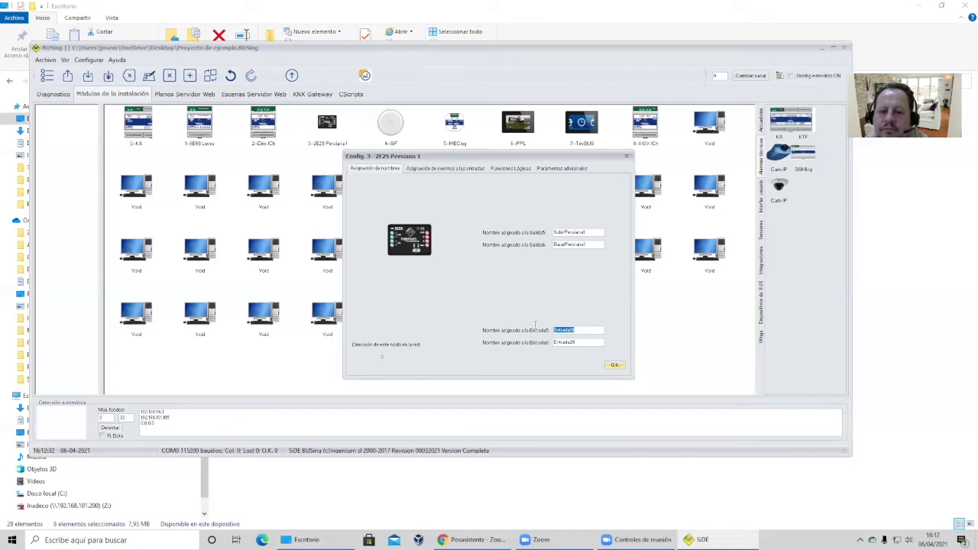
{"action": "left_click", "coordinate": [586, 321]}
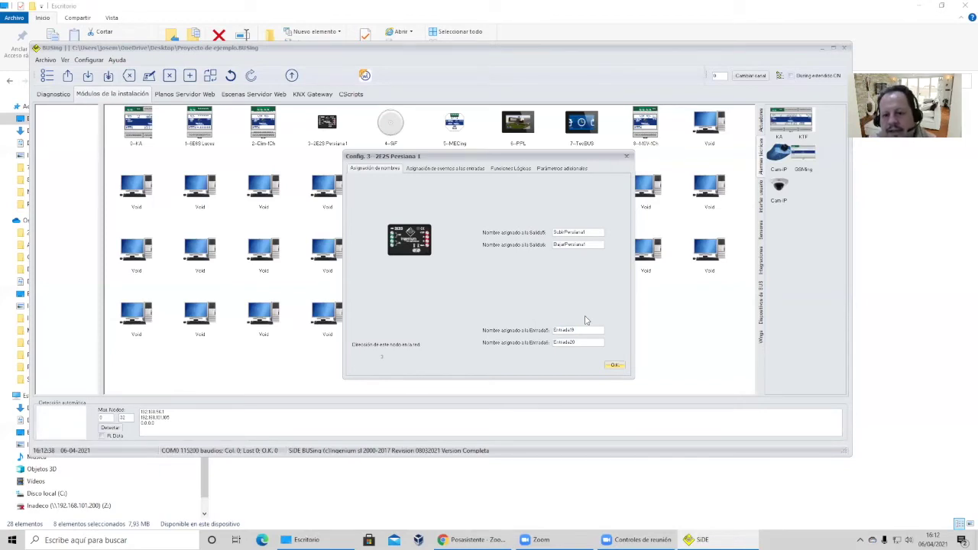
{"action": "key", "text": "BackSpace"}
{"action": "key", "text": "BackSpace"}
{"action": "key", "text": "BackSpace"}
{"action": "key", "text": "BackSpace"}
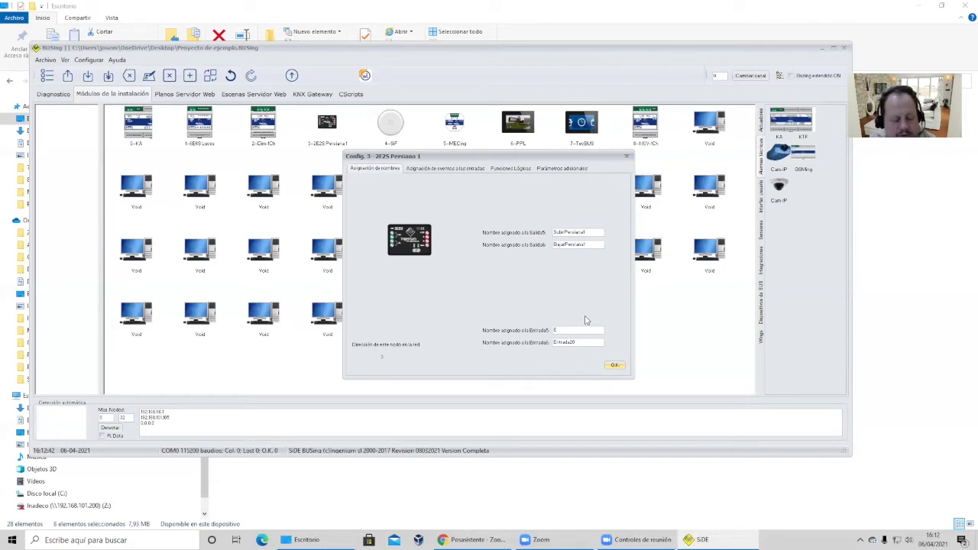
{"action": "type", "text": "SubePe"}
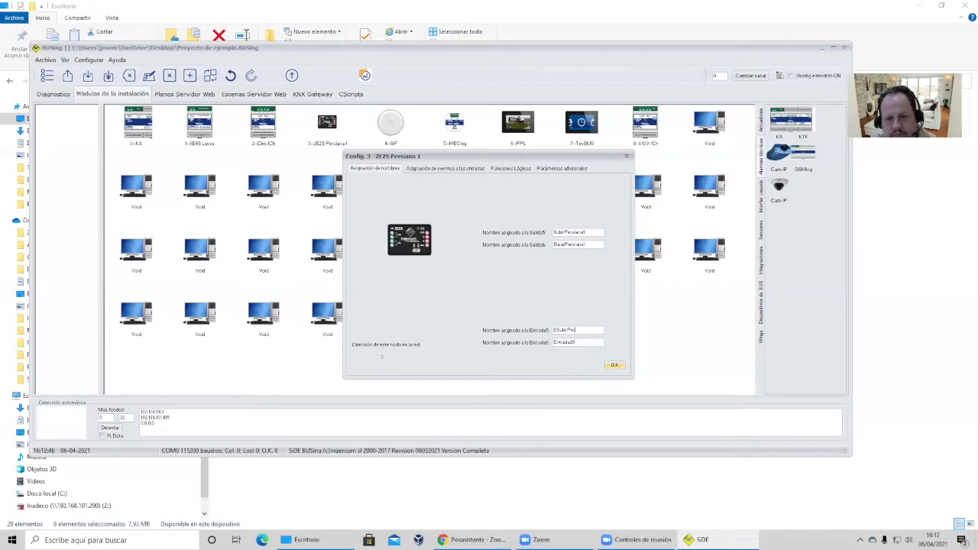
{"action": "type", "text": "rsiana1"}
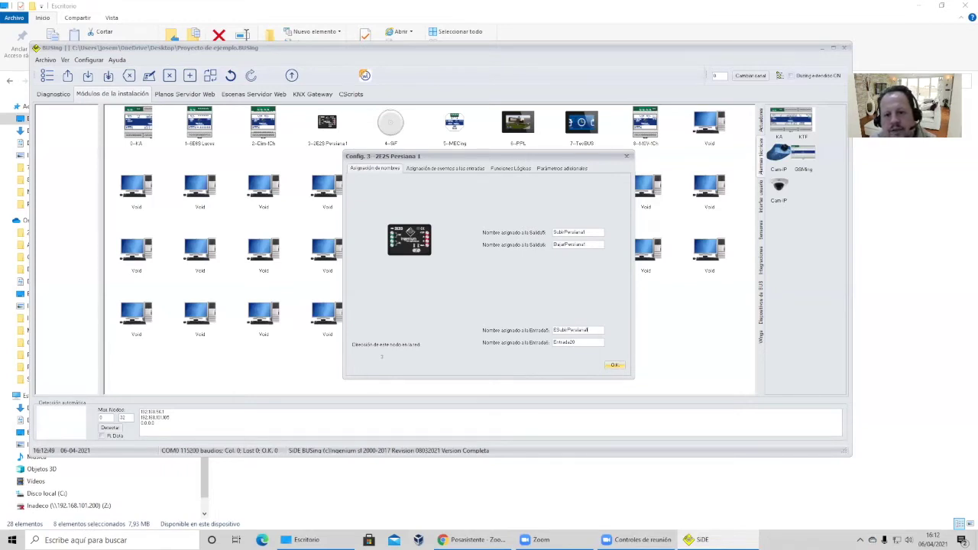
{"action": "key", "text": "Tab"}
{"action": "type", "text": "EBa"}
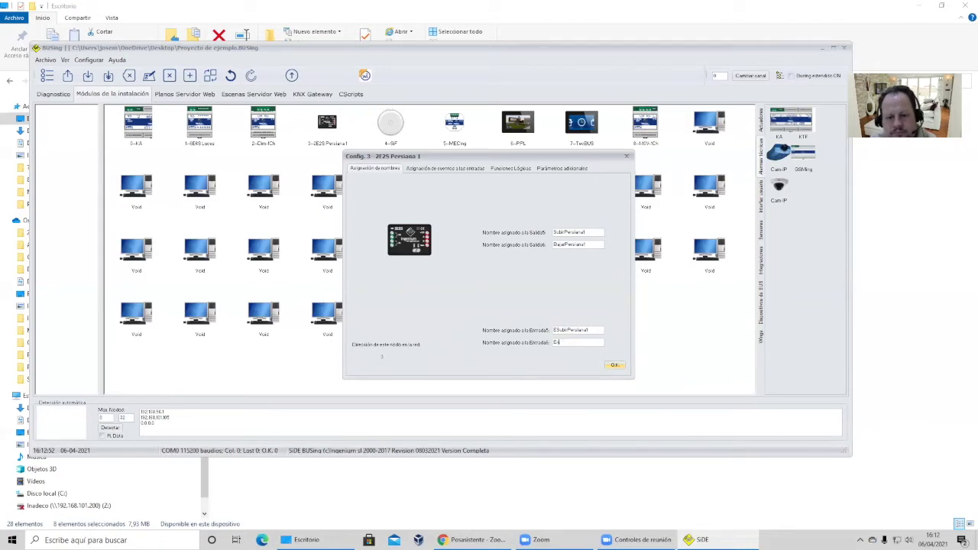
{"action": "type", "text": "jaPersiana1"}
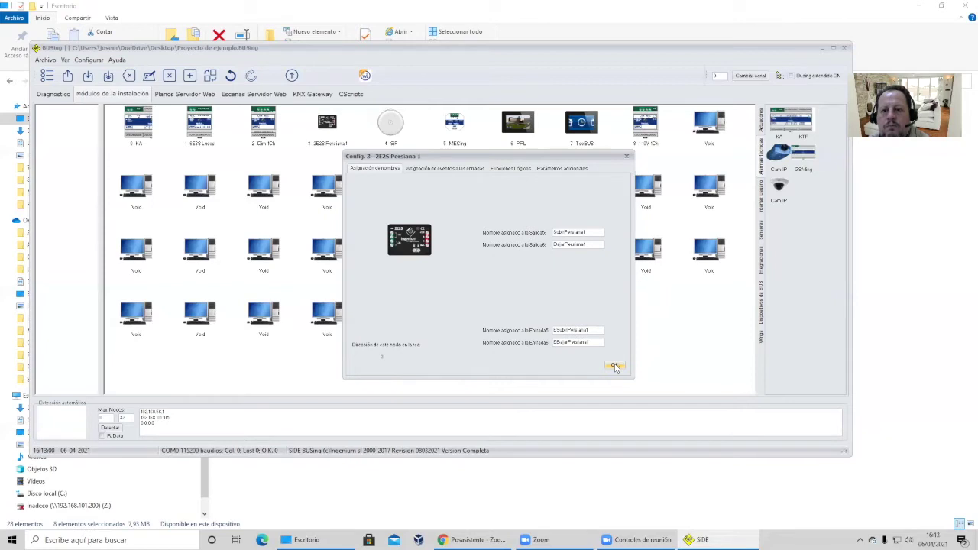
{"action": "left_click", "coordinate": [614, 366]}
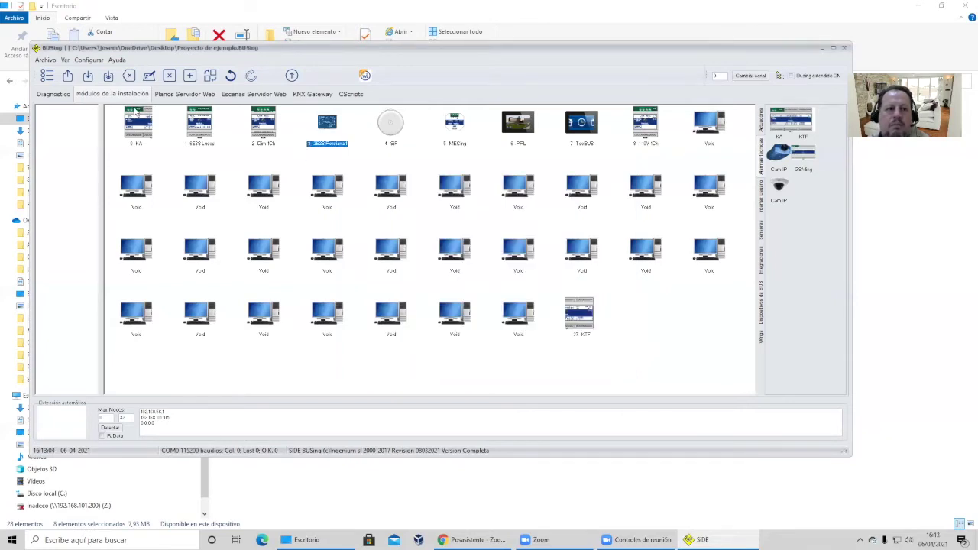
- Set the Persiana1 node's input operating mode to Persianas under Asignación de eventos a las entradas
{"action": "double_click", "coordinate": [327, 124]}
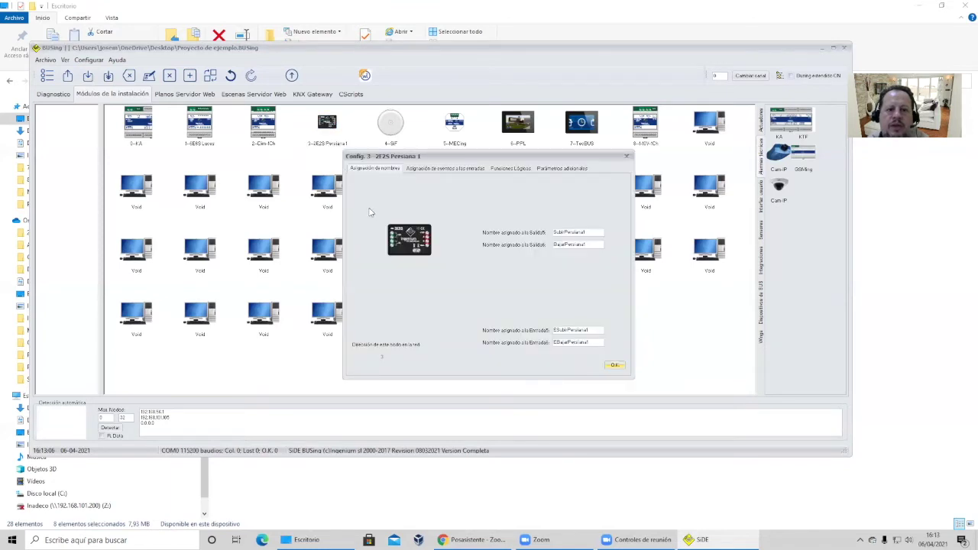
{"action": "left_click", "coordinate": [418, 169]}
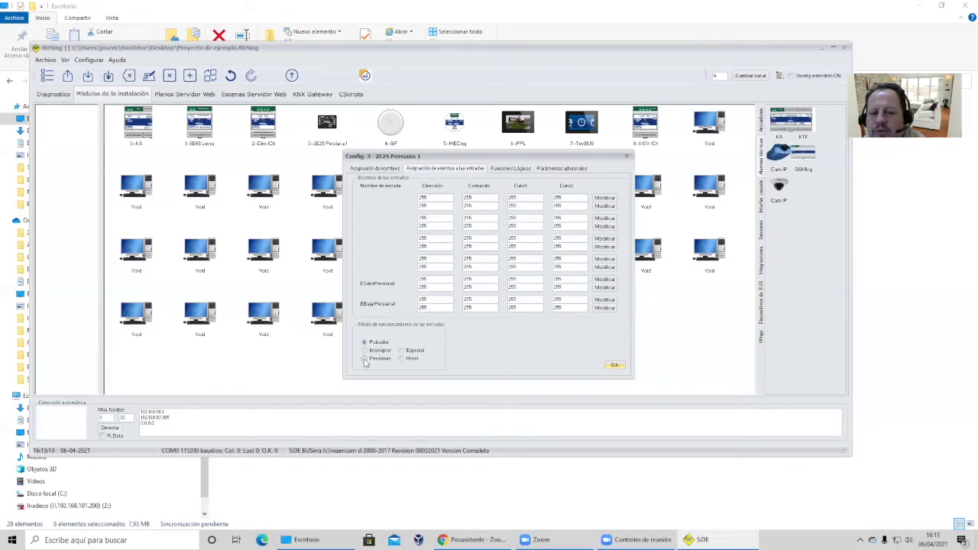
{"action": "left_click", "coordinate": [364, 360]}
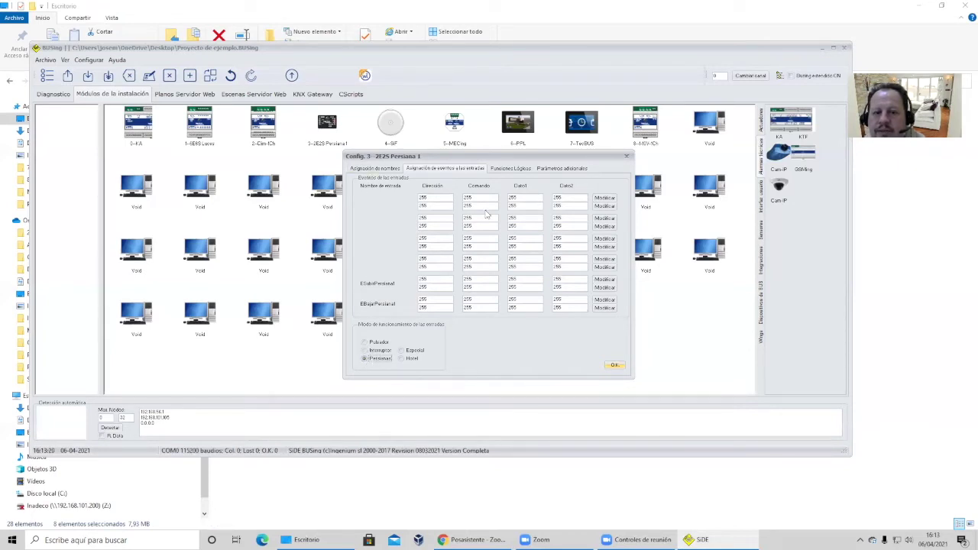
- Change Tiempo persianas from 20 to 15 in the Parámetros adicionales
{"action": "left_click", "coordinate": [547, 169]}
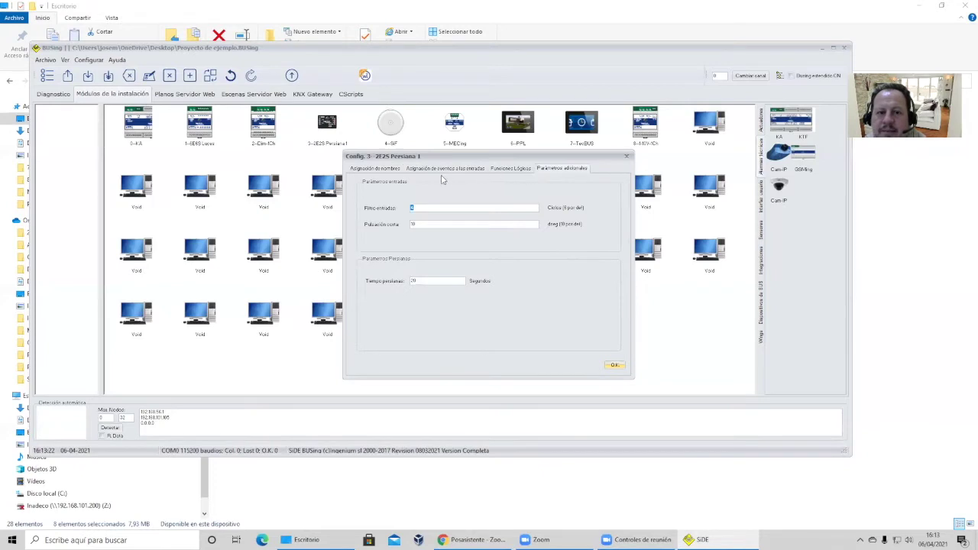
{"action": "double_click", "coordinate": [413, 280]}
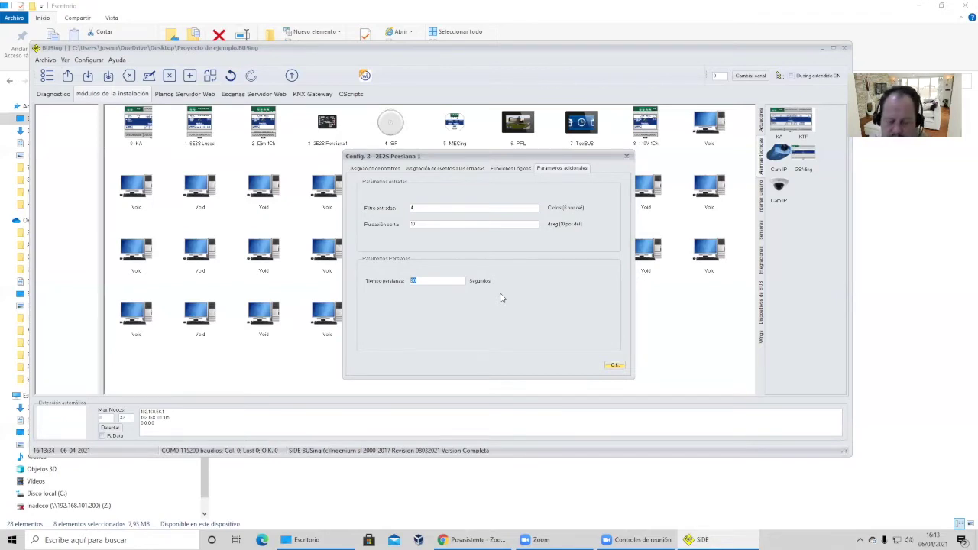
{"action": "type", "text": "15"}
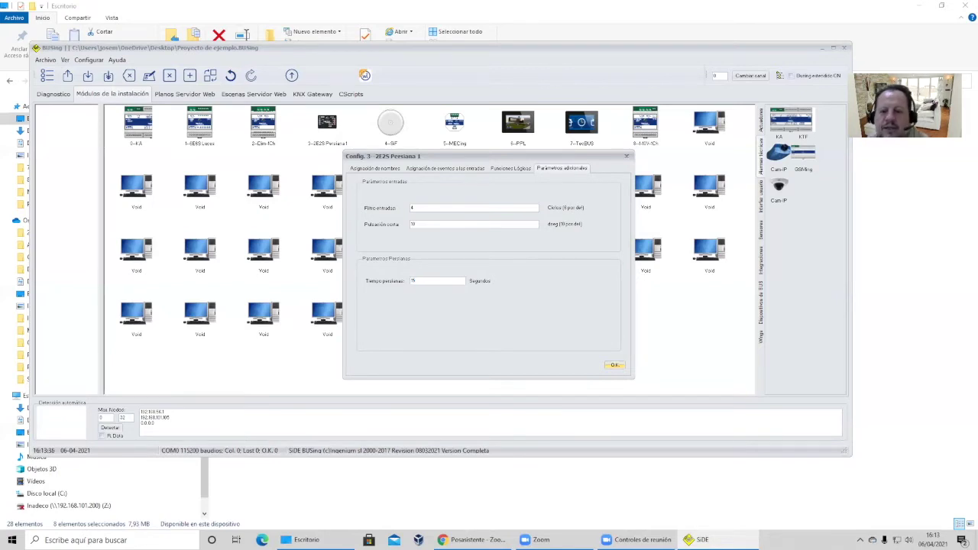
{"action": "left_click", "coordinate": [437, 169]}
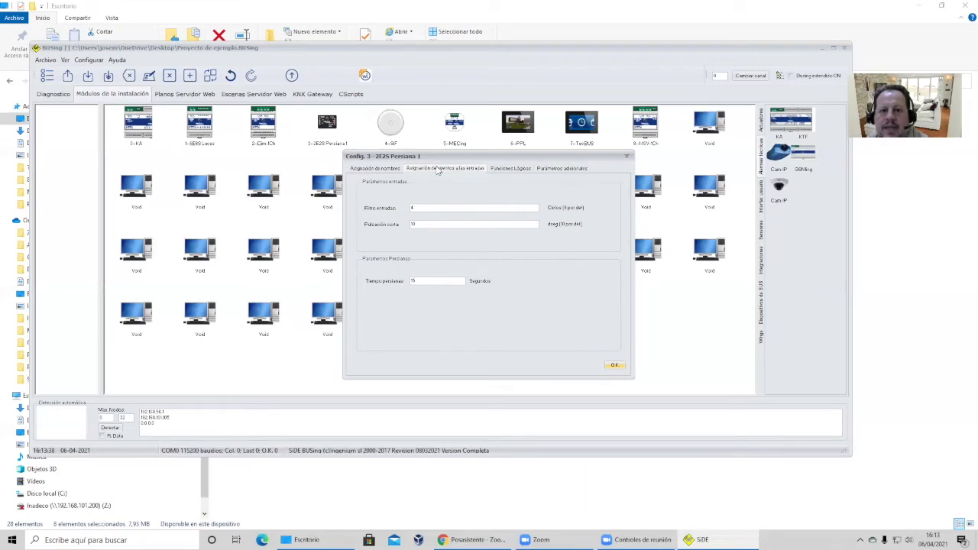
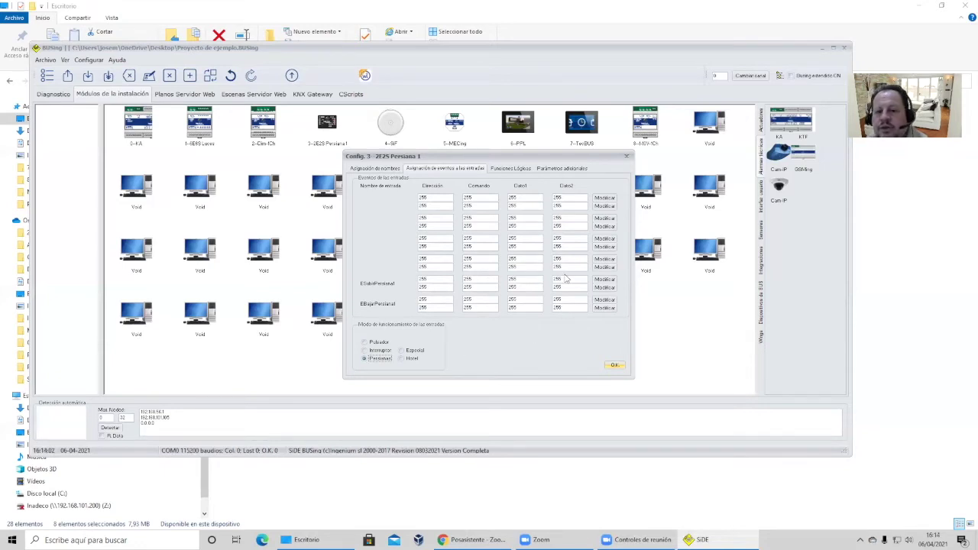
- Map the ESubirPersiana1 events to 3-2E2S Persiana 1's Subir ON and Subir OFF states
{"action": "left_click", "coordinate": [605, 279]}
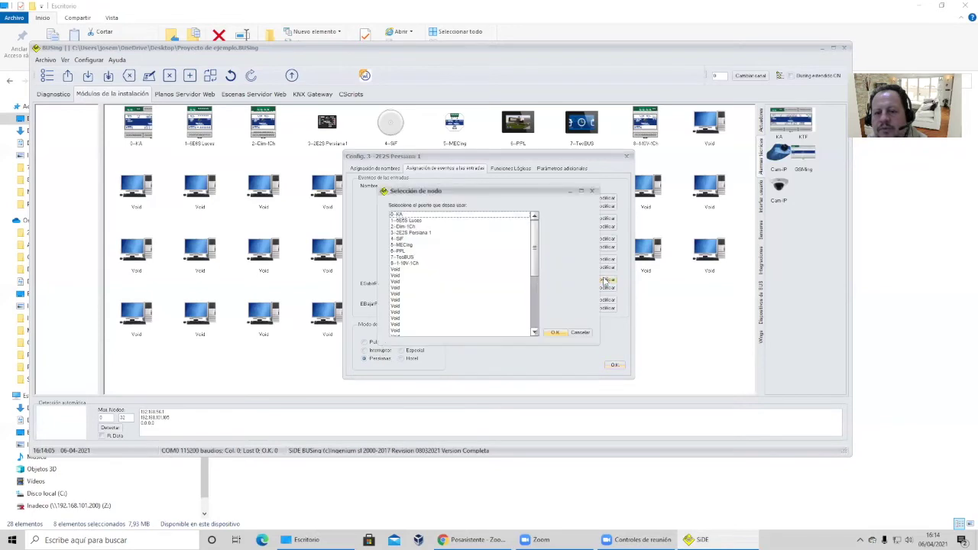
{"action": "double_click", "coordinate": [417, 232]}
{"action": "left_click", "coordinate": [471, 242]}
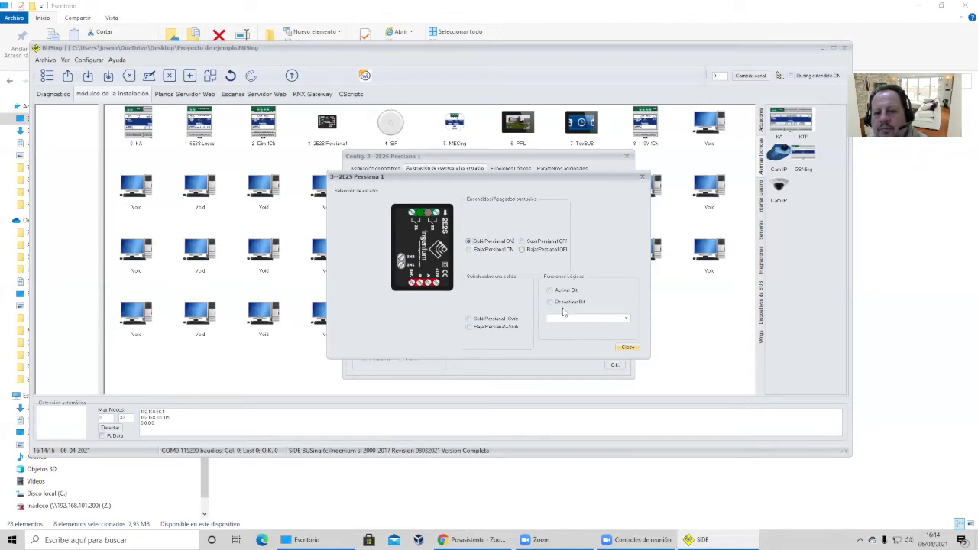
{"action": "left_click", "coordinate": [622, 350]}
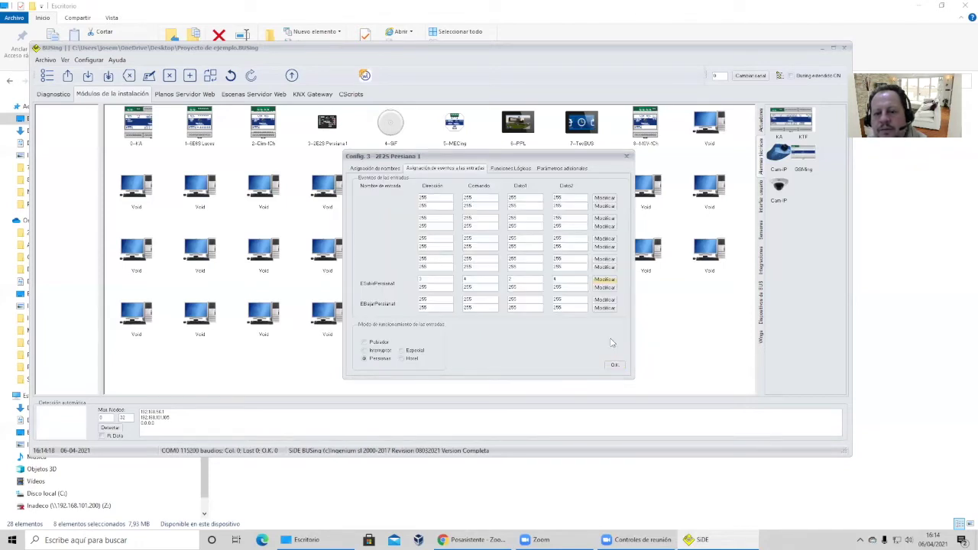
{"action": "left_click", "coordinate": [605, 287]}
{"action": "double_click", "coordinate": [415, 232]}
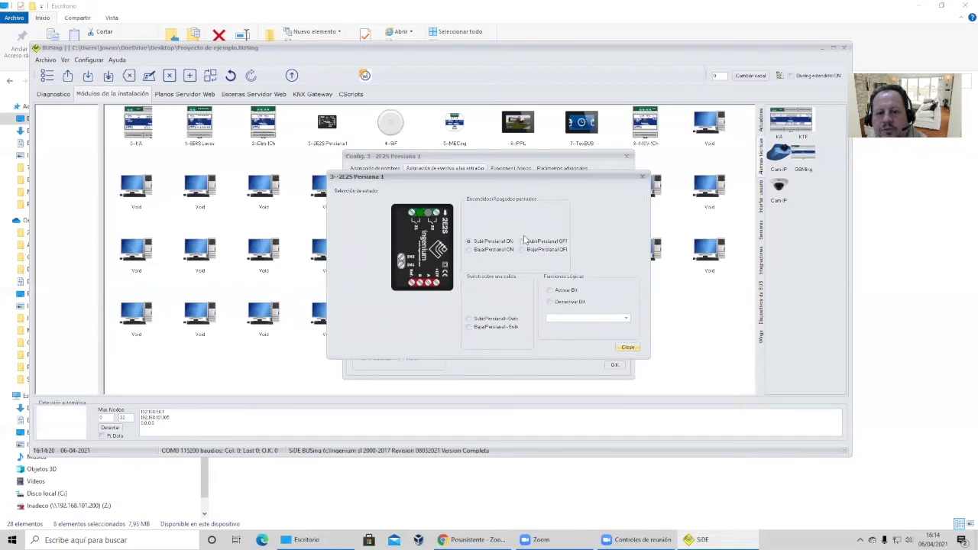
{"action": "left_click", "coordinate": [522, 241]}
{"action": "left_click", "coordinate": [627, 348]}
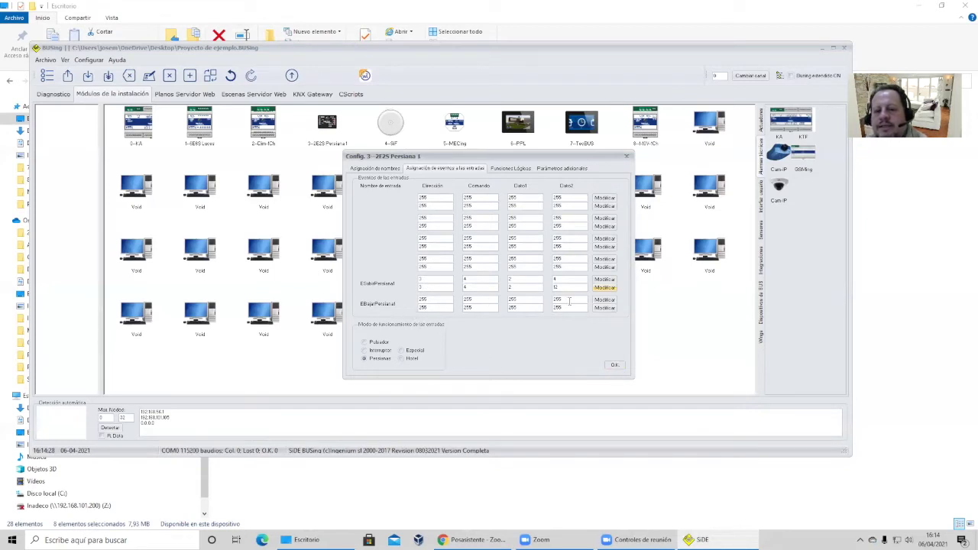
- Map the EBajarPersiana1 events to Persiana 1's Bajar ON and OFF states, then confirm
{"action": "left_click", "coordinate": [596, 303]}
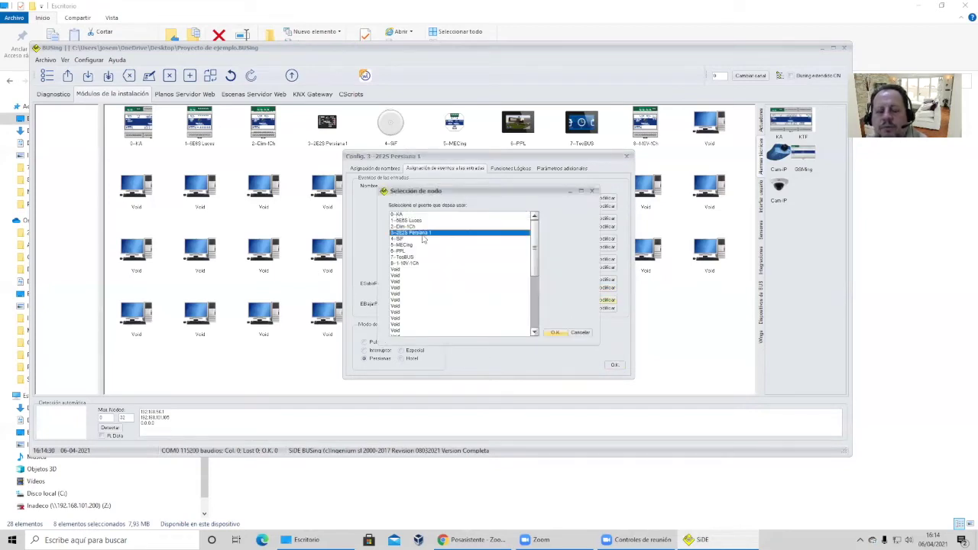
{"action": "double_click", "coordinate": [423, 239]}
{"action": "left_click", "coordinate": [469, 250]}
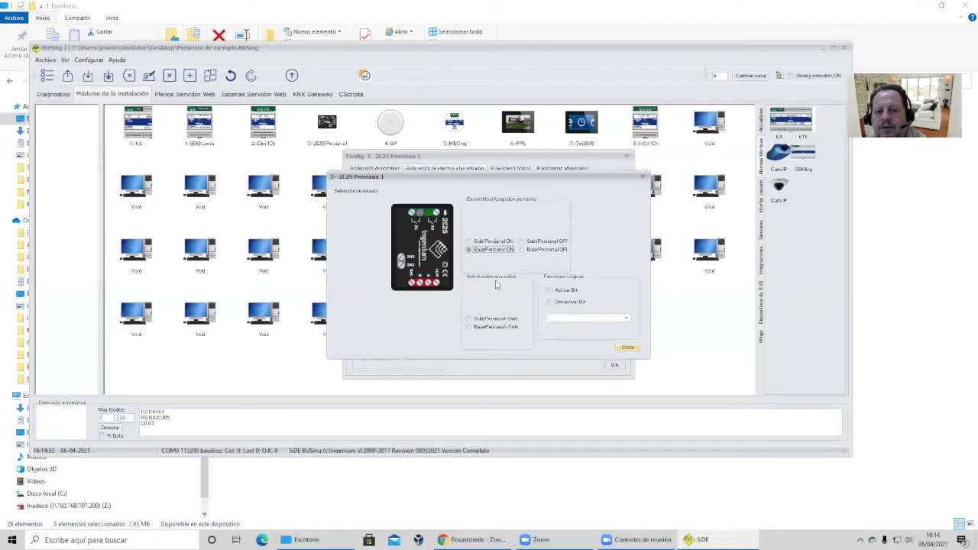
{"action": "left_click", "coordinate": [626, 348]}
{"action": "left_click", "coordinate": [608, 310]}
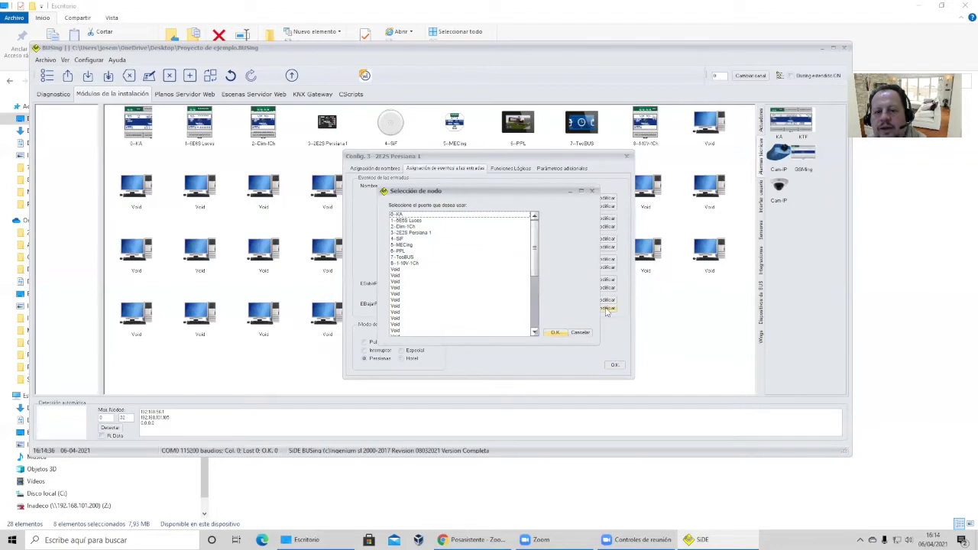
{"action": "double_click", "coordinate": [411, 233]}
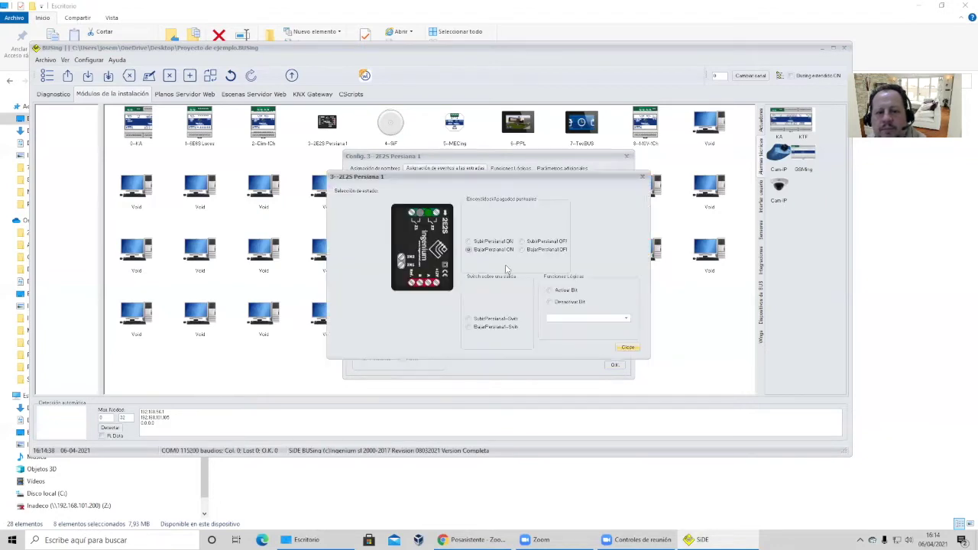
{"action": "left_click", "coordinate": [523, 250]}
{"action": "left_click", "coordinate": [627, 348]}
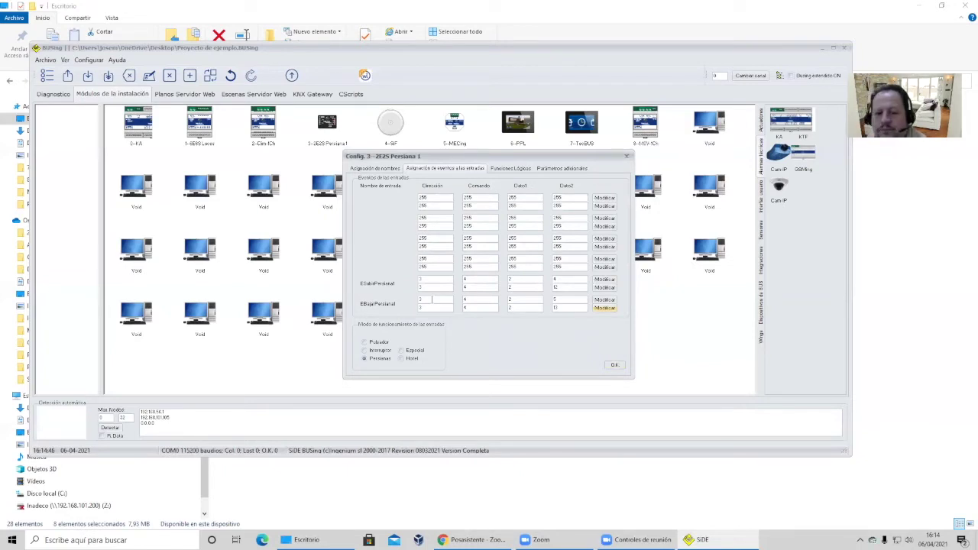
{"action": "left_click", "coordinate": [615, 366]}
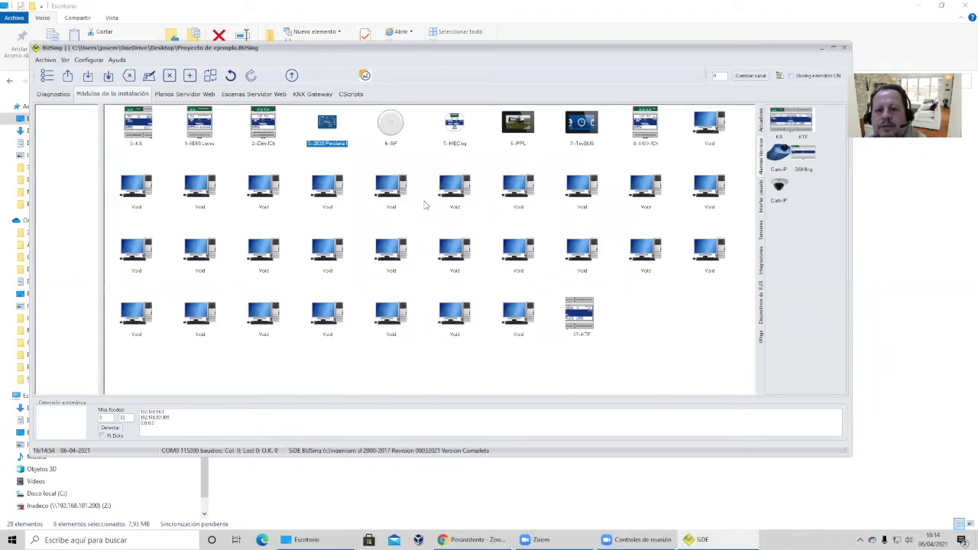
- Change the 4-SiF module's Temporización (Seg.) from 10 to 1 and confirm
{"action": "double_click", "coordinate": [393, 134]}
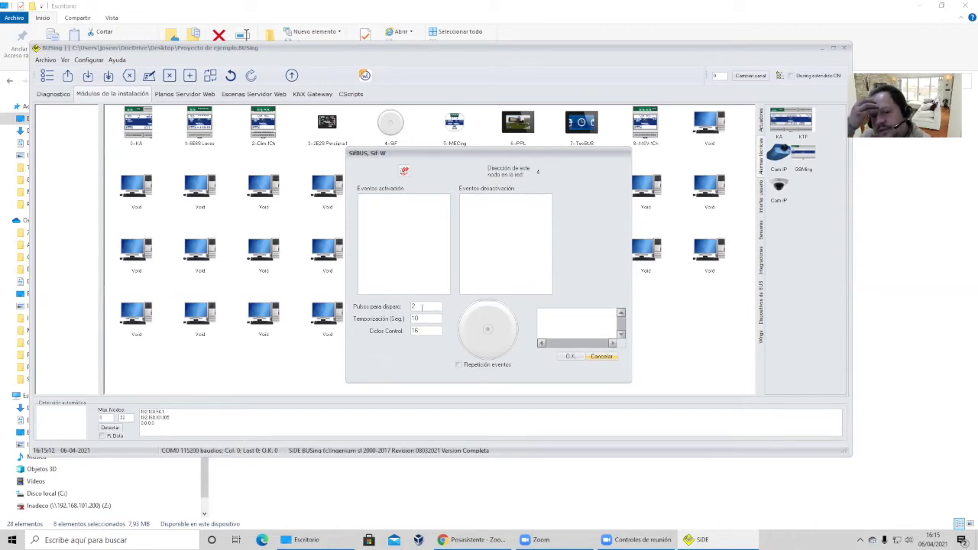
{"action": "key", "text": "Tab"}
{"action": "type", "text": "1"}
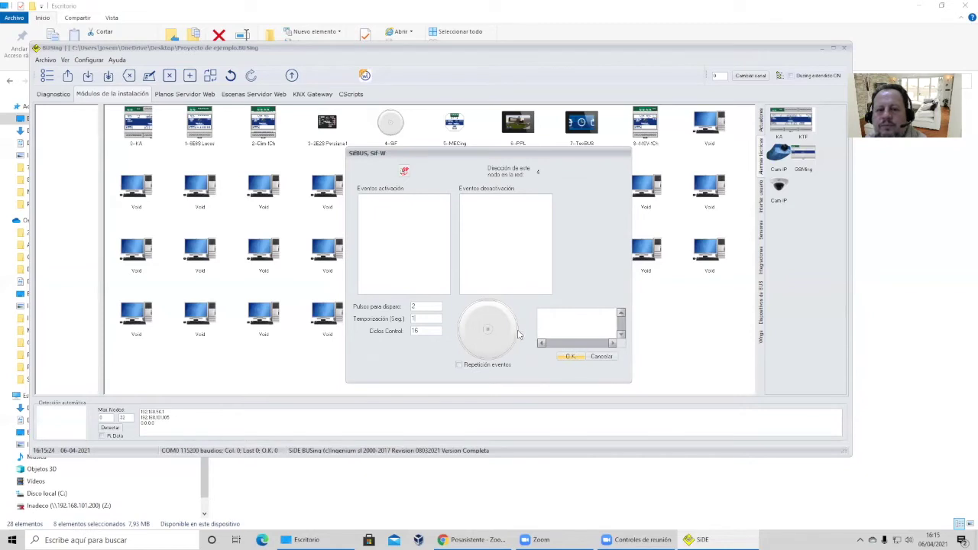
{"action": "left_click", "coordinate": [569, 356]}
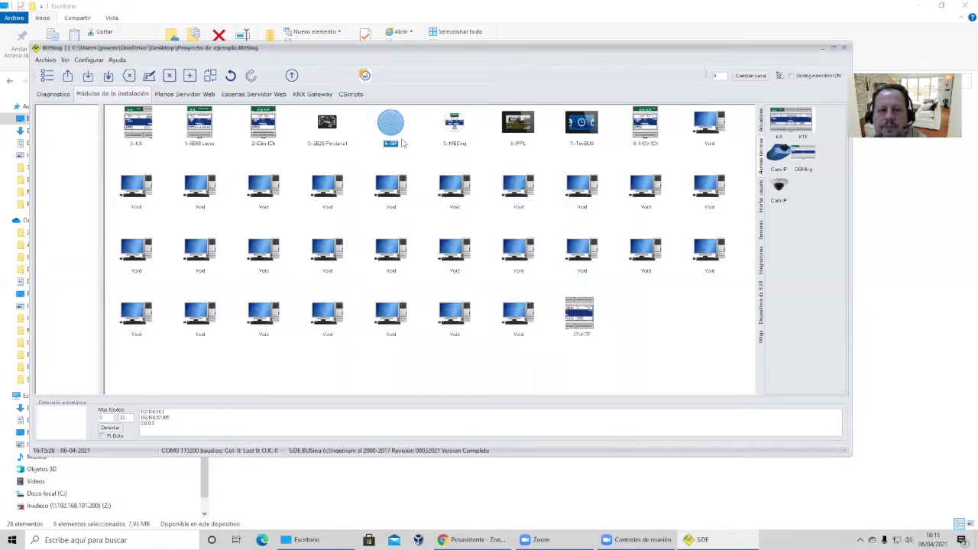
- Set the 4-SiF activation event to 1-6E6S Luces Luz3 ON (Enciende Luz3)
{"action": "double_click", "coordinate": [392, 129]}
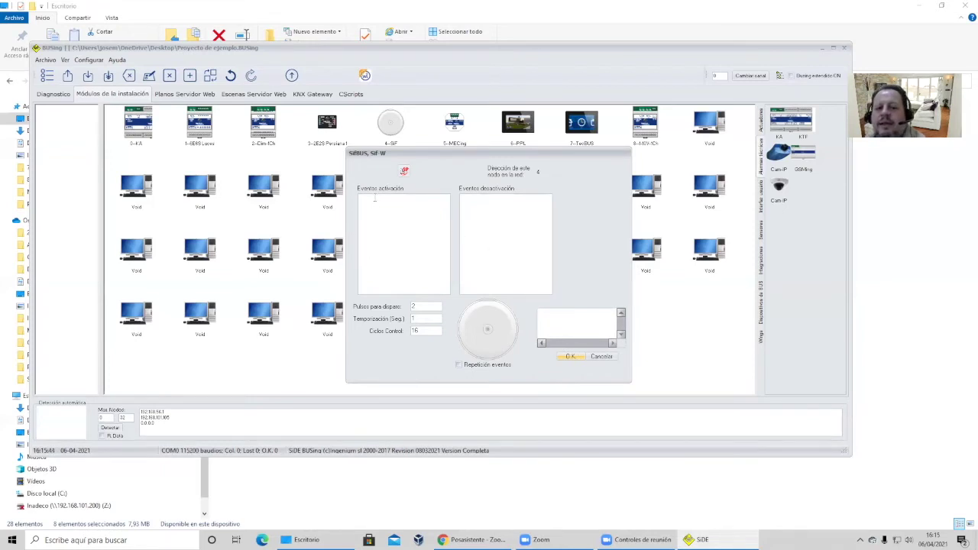
{"action": "double_click", "coordinate": [368, 213]}
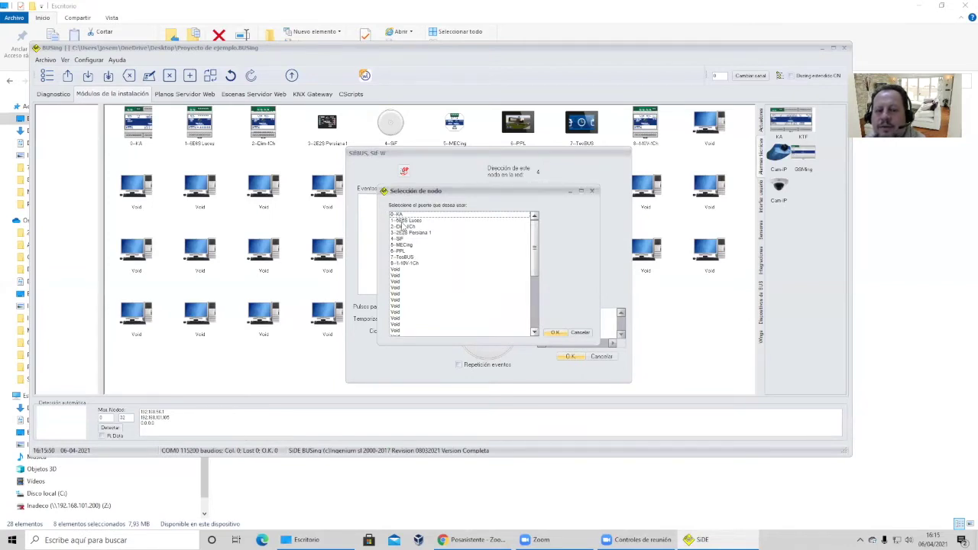
{"action": "double_click", "coordinate": [404, 220]}
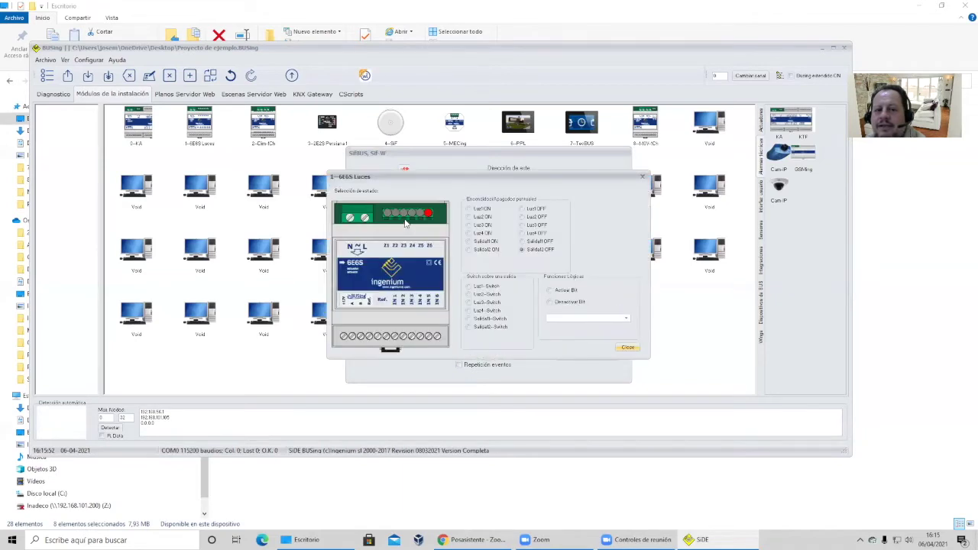
{"action": "left_click", "coordinate": [480, 226]}
{"action": "left_click", "coordinate": [627, 347]}
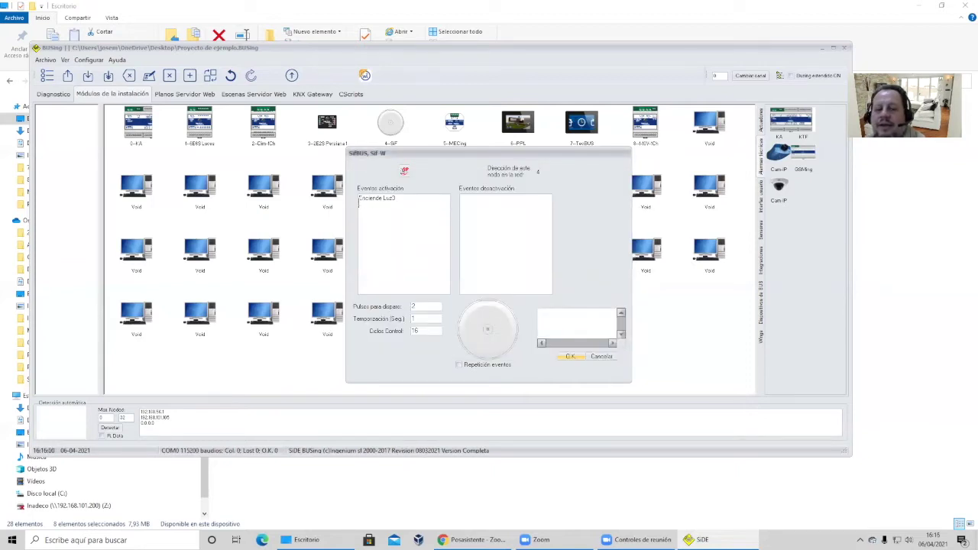
{"action": "left_click_drag", "start_coordinate": [359, 200], "coordinate": [407, 202]}
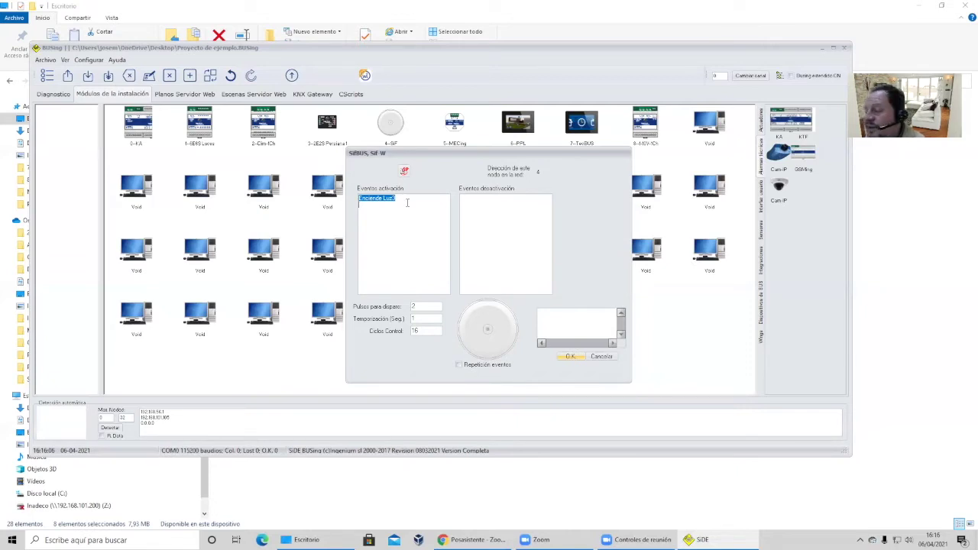
- Set the deactivation event to 1-6E6S Luces Luz3 OFF (Apaga Luz3) and confirm the settings
{"action": "left_click", "coordinate": [475, 202]}
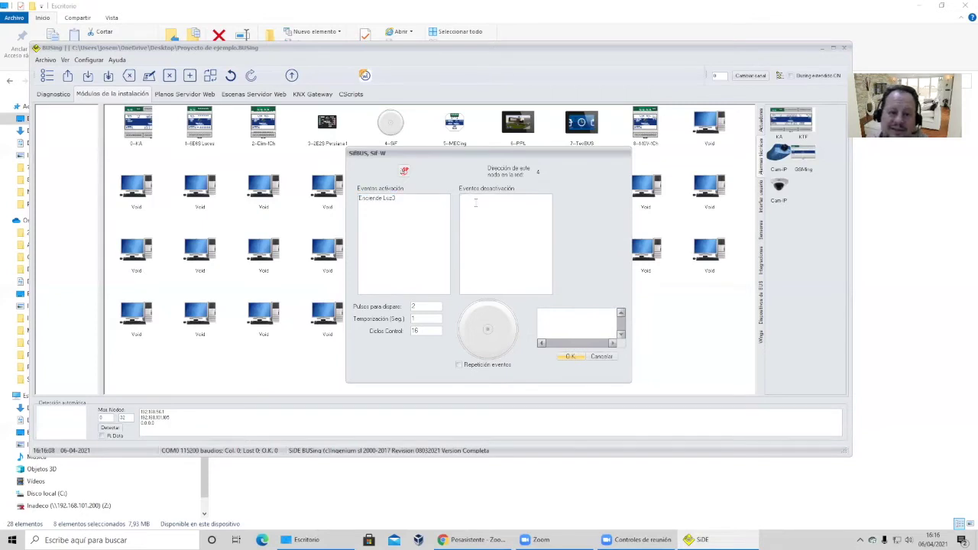
{"action": "type", "text": "Apaga"}
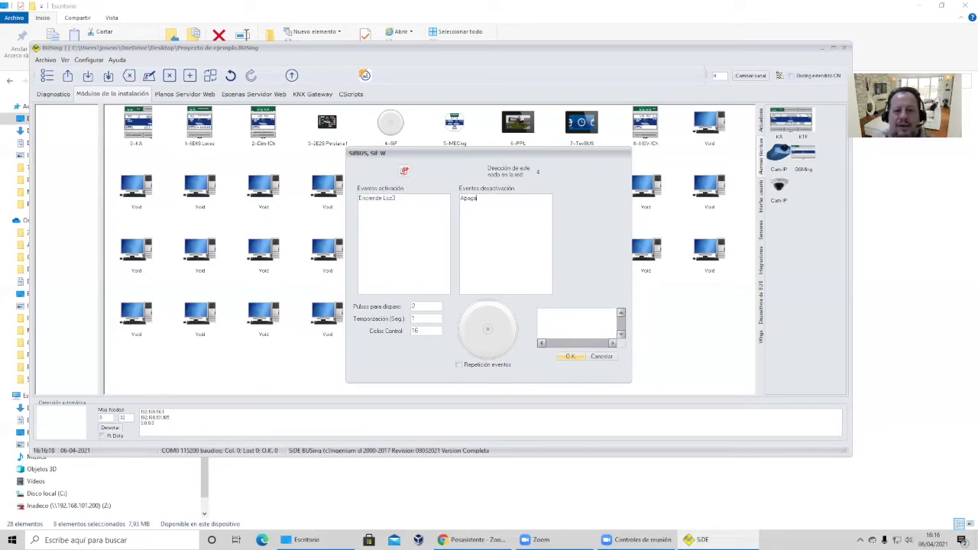
{"action": "type", "text": " Luz3"}
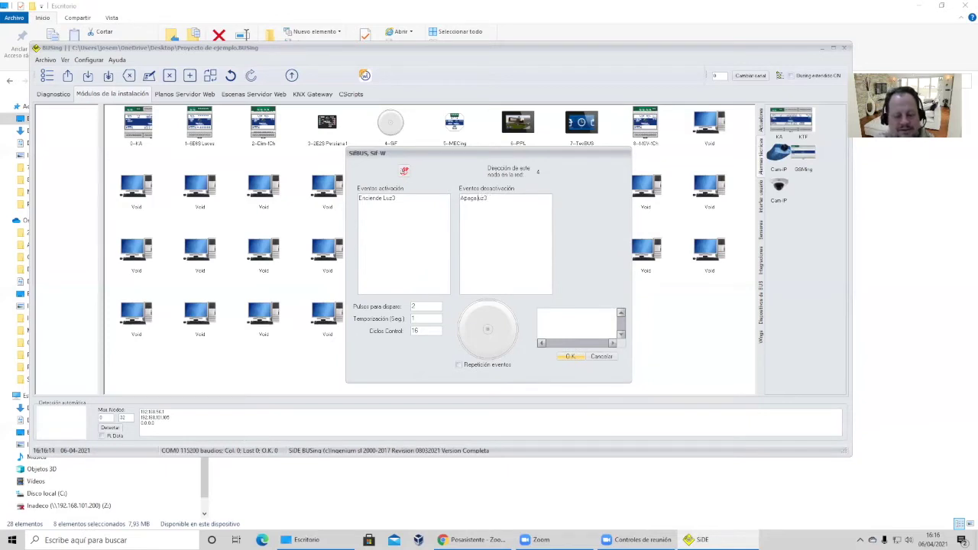
{"action": "left_click_drag", "start_coordinate": [498, 197], "coordinate": [445, 197]}
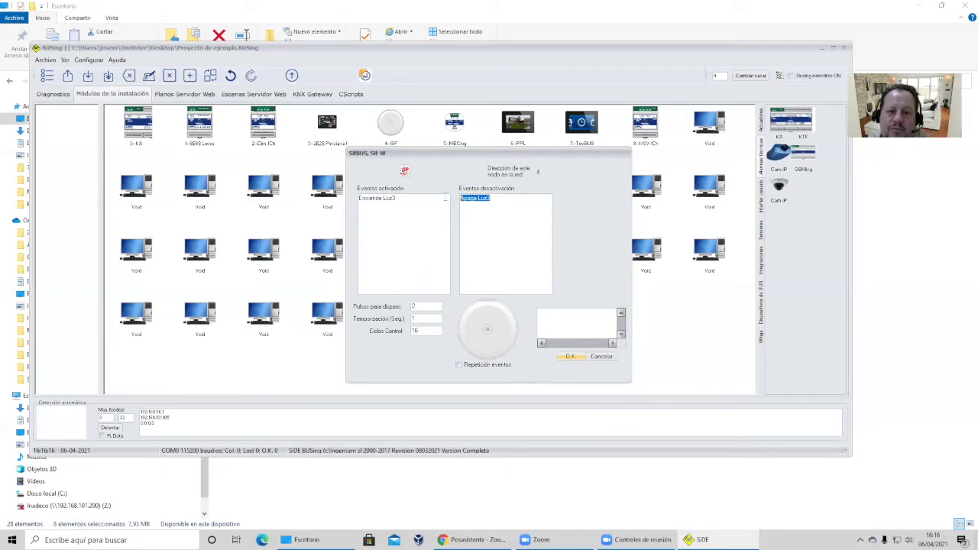
{"action": "key", "text": "BackSpace"}
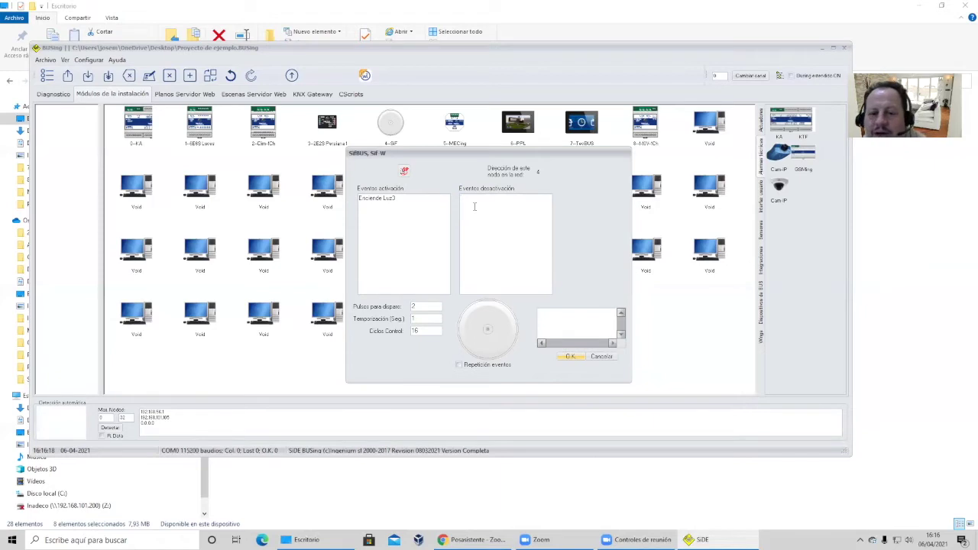
{"action": "double_click", "coordinate": [475, 200]}
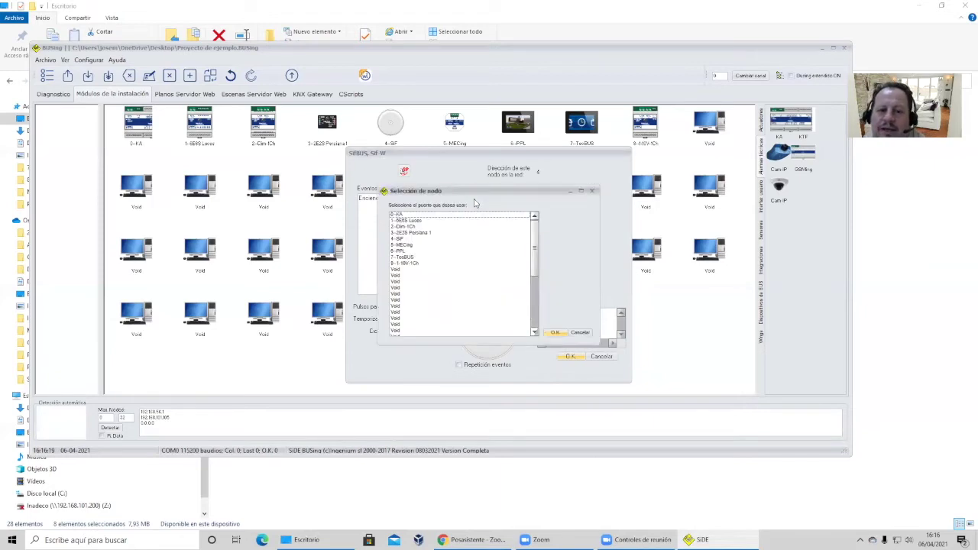
{"action": "double_click", "coordinate": [416, 220]}
{"action": "left_click", "coordinate": [523, 225]}
{"action": "left_click", "coordinate": [629, 349]}
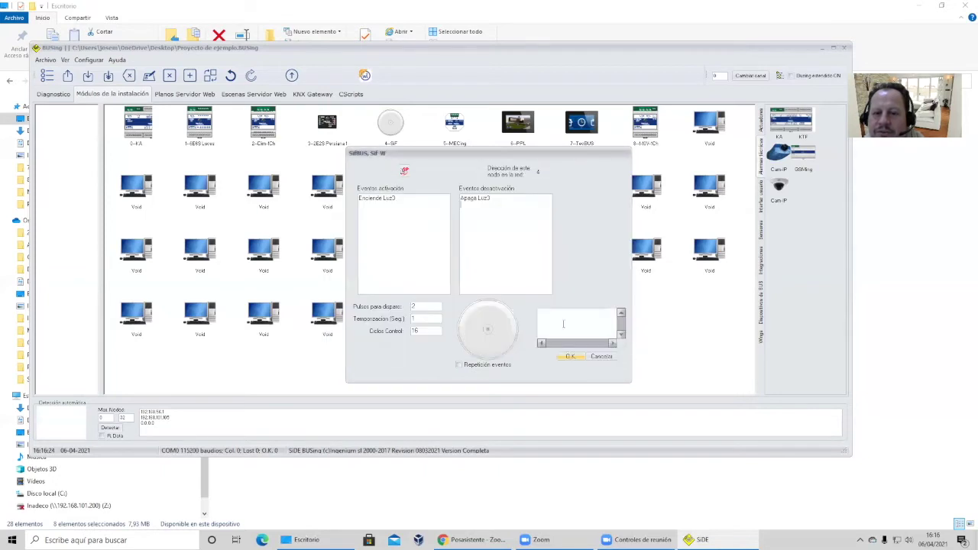
{"action": "left_click", "coordinate": [572, 357]}
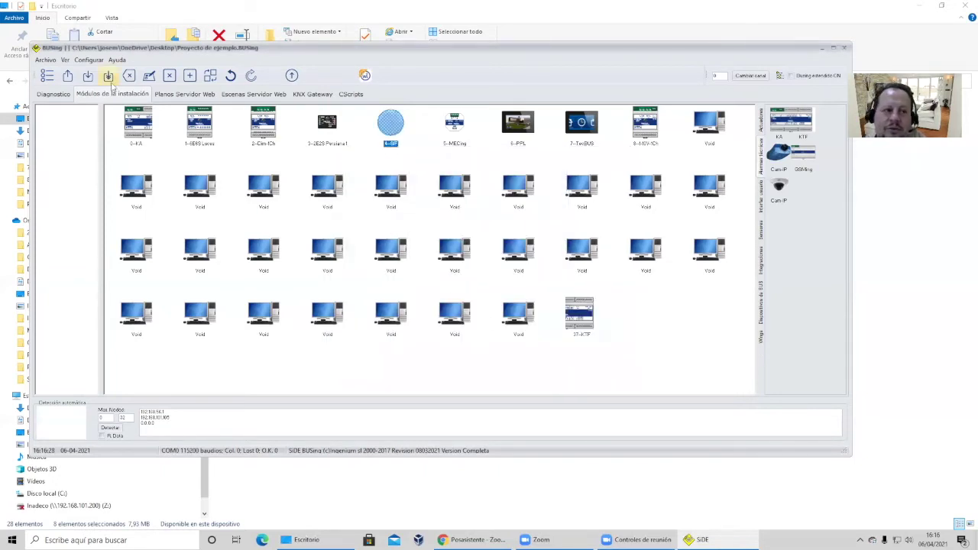
- Save the project and open the 5-MECing module's Conf. MECing dialog
{"action": "left_click", "coordinate": [87, 78]}
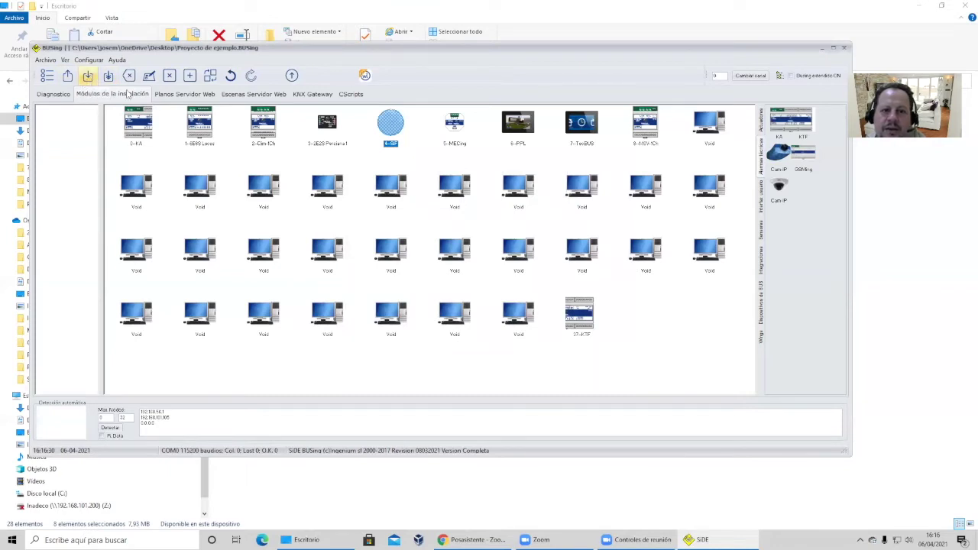
{"action": "double_click", "coordinate": [453, 126]}
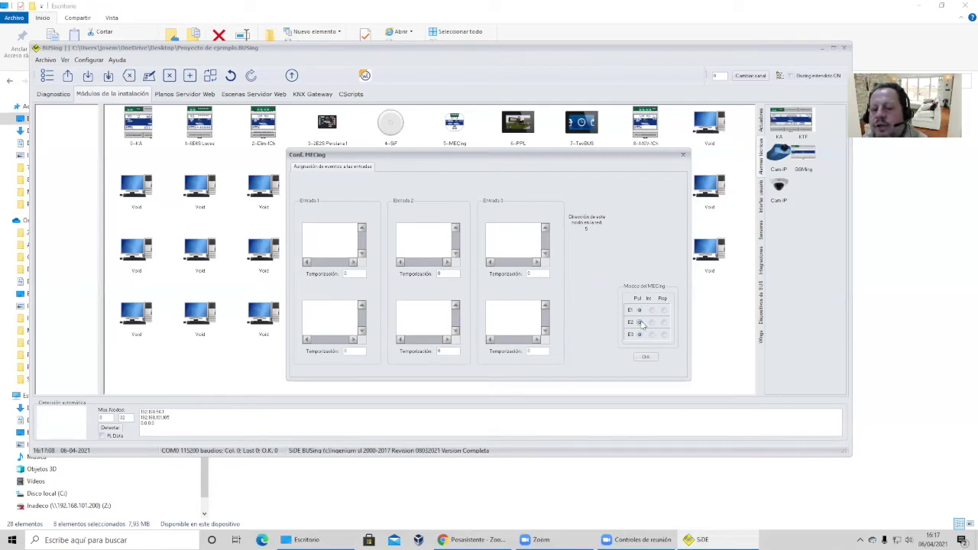
- Set input E3 to Int mode and add Enciende Luz1 and Luz2 to Entrada 1
{"action": "left_click", "coordinate": [650, 336]}
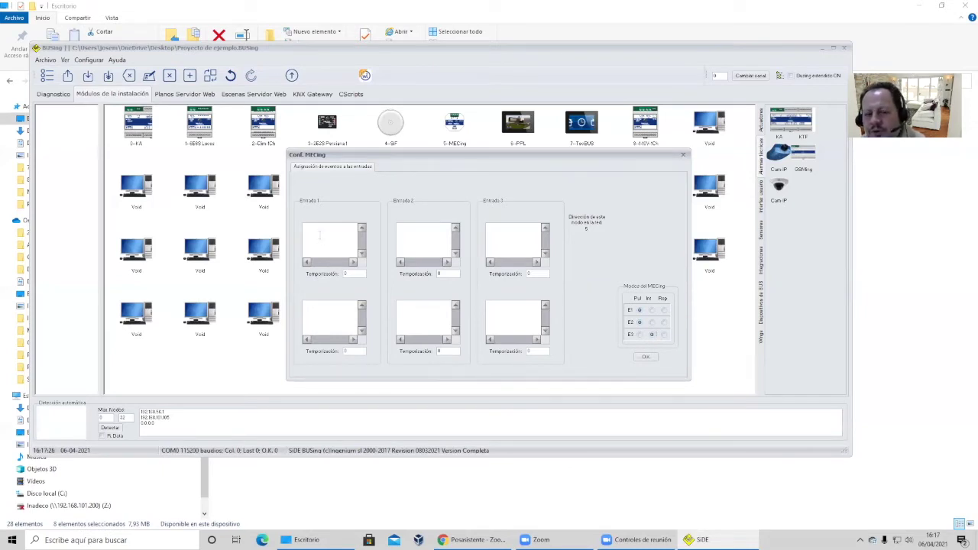
{"action": "double_click", "coordinate": [320, 237]}
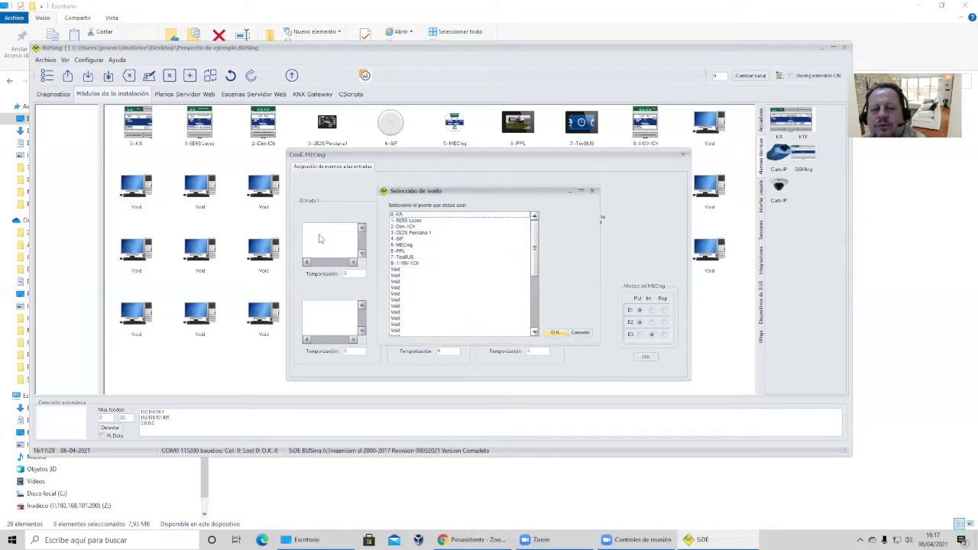
{"action": "double_click", "coordinate": [412, 221]}
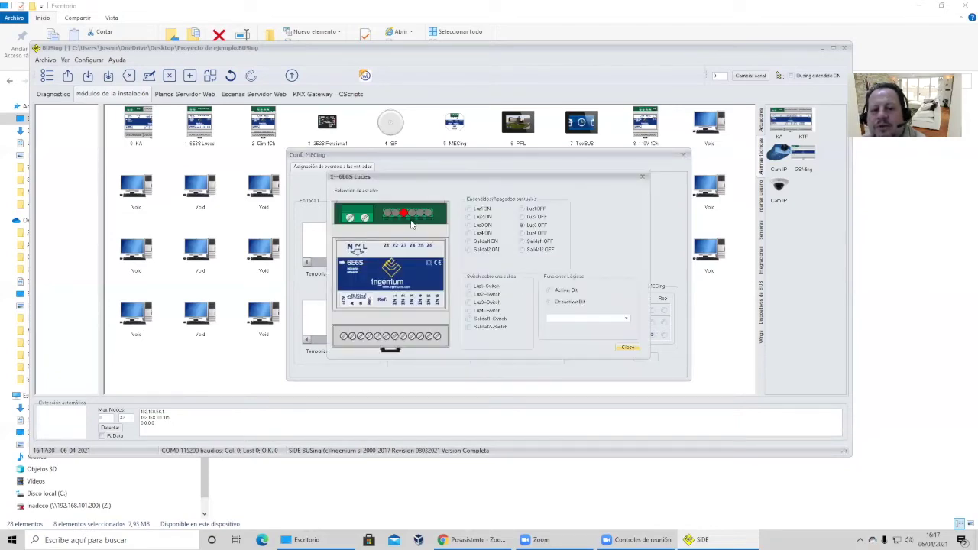
{"action": "left_click", "coordinate": [469, 209]}
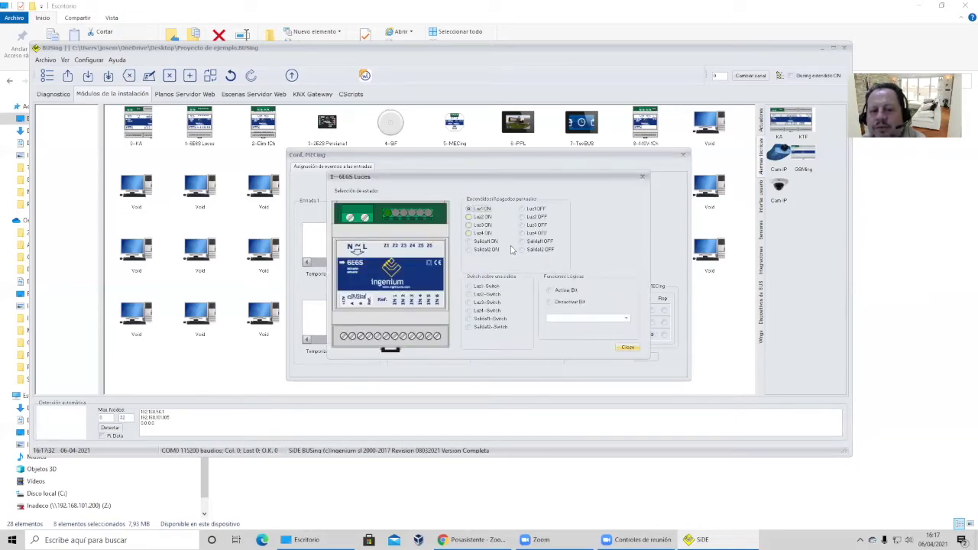
{"action": "left_click", "coordinate": [625, 349]}
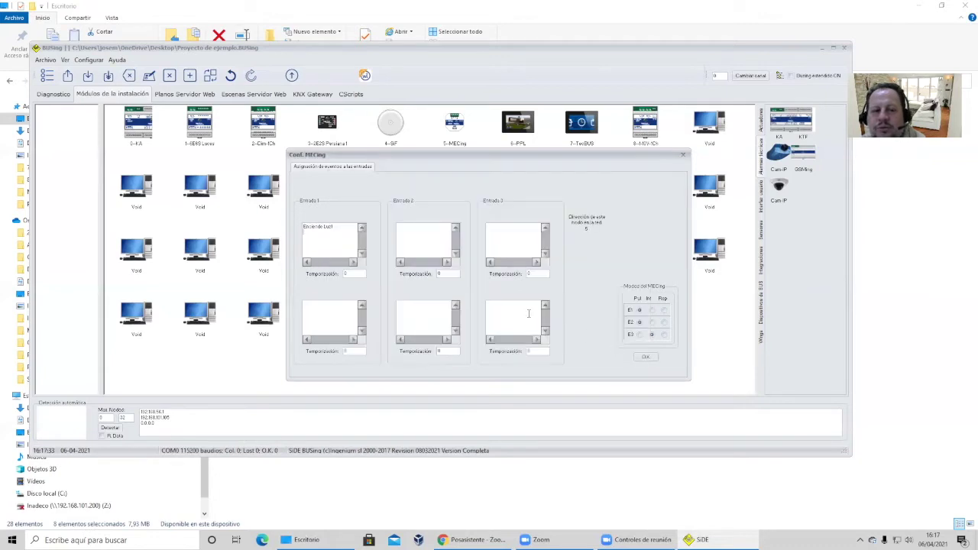
{"action": "double_click", "coordinate": [334, 233]}
{"action": "double_click", "coordinate": [405, 221]}
{"action": "left_click", "coordinate": [468, 217]}
{"action": "left_click", "coordinate": [627, 348]}
- Add Enciende Luz3 and Enciende Luz4 events to Entrada 1
{"action": "double_click", "coordinate": [322, 245]}
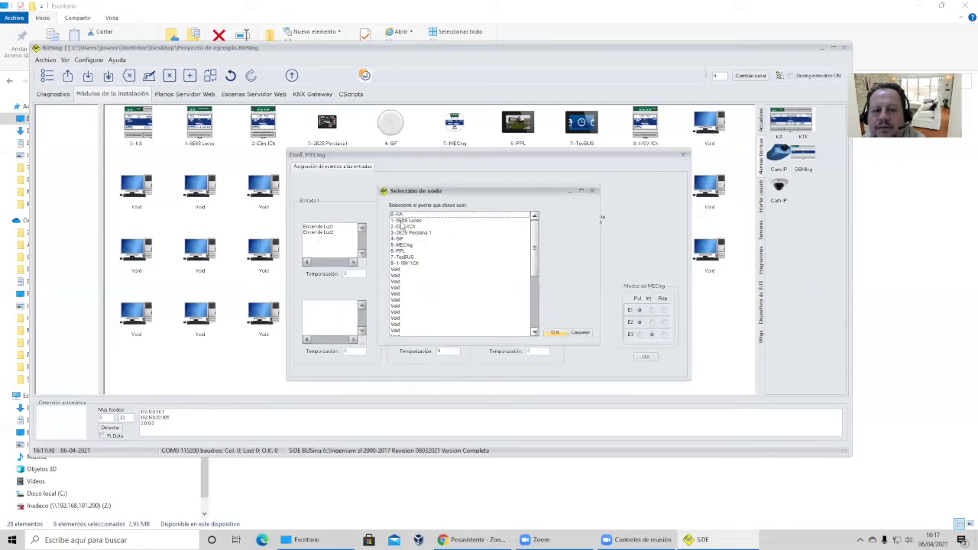
{"action": "double_click", "coordinate": [404, 222]}
{"action": "left_click", "coordinate": [468, 225]}
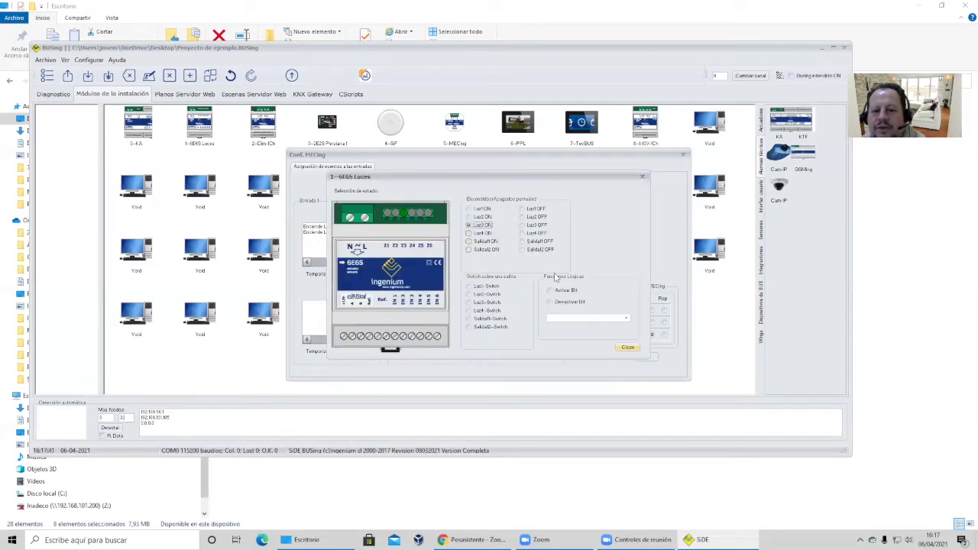
{"action": "left_click", "coordinate": [627, 348]}
{"action": "double_click", "coordinate": [324, 246]}
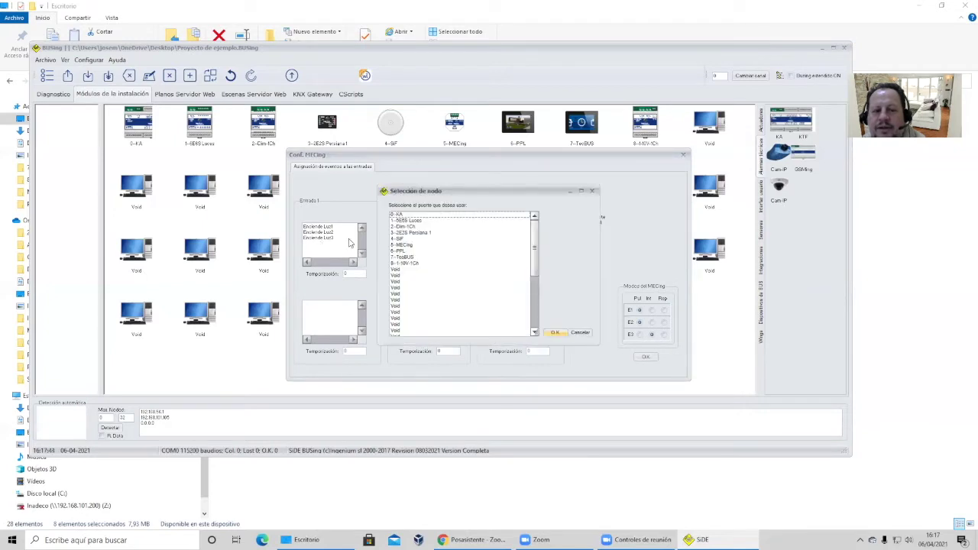
{"action": "double_click", "coordinate": [404, 221]}
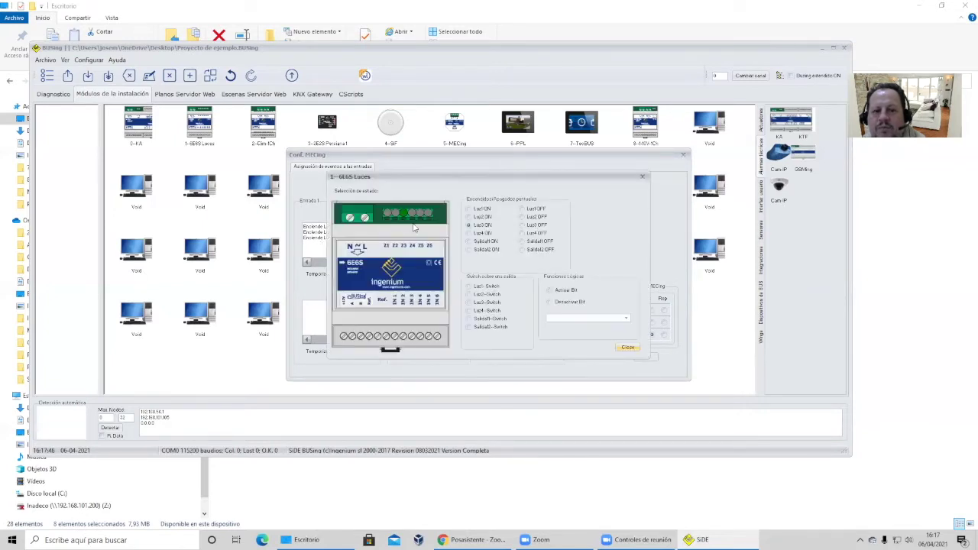
{"action": "left_click", "coordinate": [469, 233]}
{"action": "left_click", "coordinate": [628, 347]}
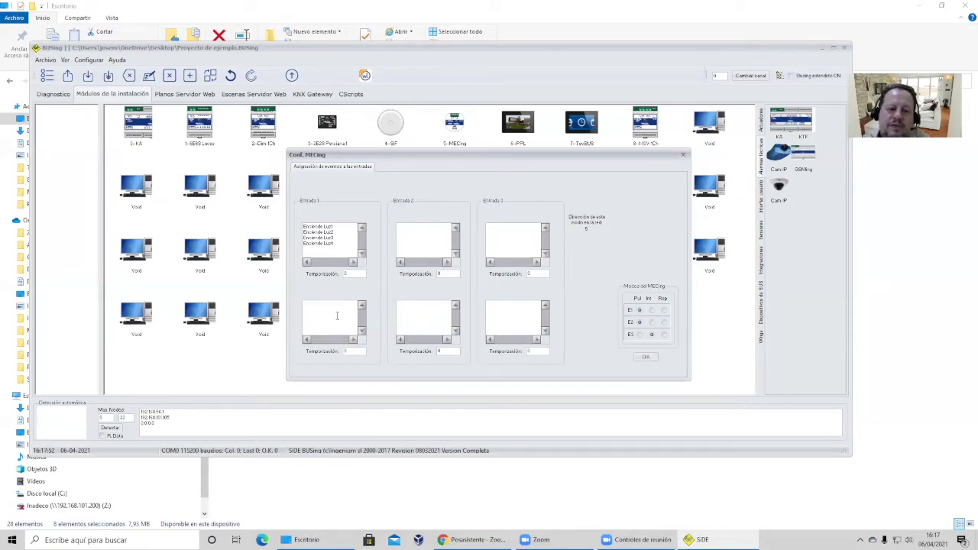
- Delete the four Entrada 1 events and add an Escribe 11:5 event instead
{"action": "left_click_drag", "start_coordinate": [334, 243], "coordinate": [275, 217]}
{"action": "key", "text": "Delete"}
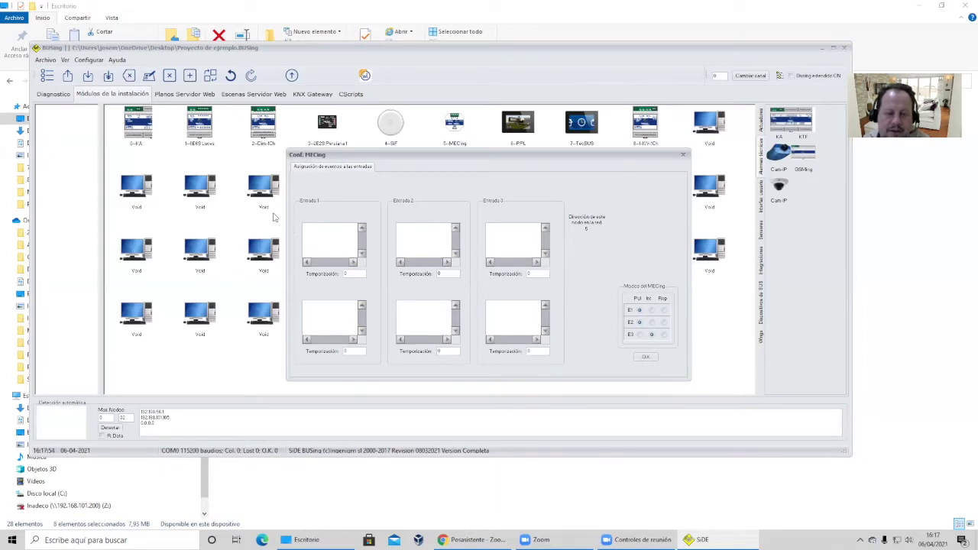
{"action": "double_click", "coordinate": [314, 232]}
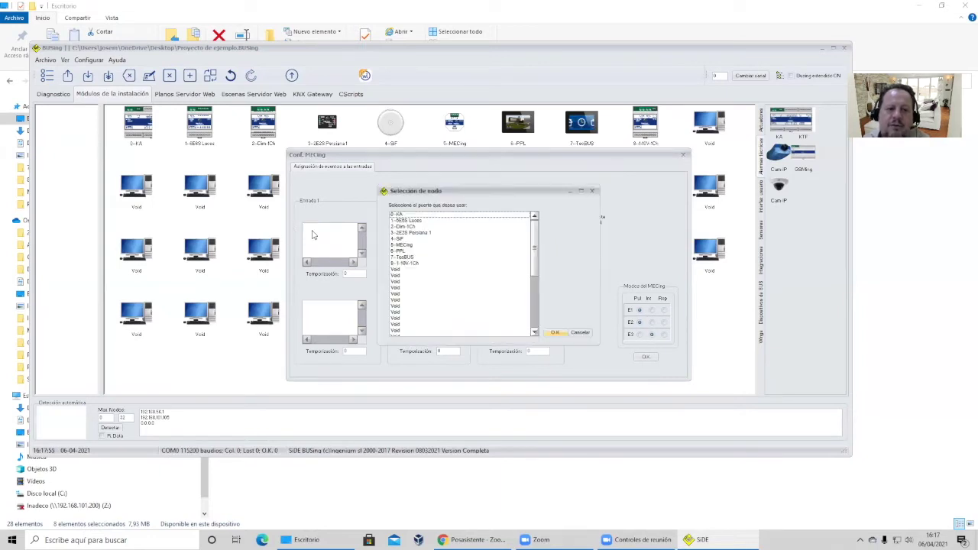
{"action": "double_click", "coordinate": [400, 220]}
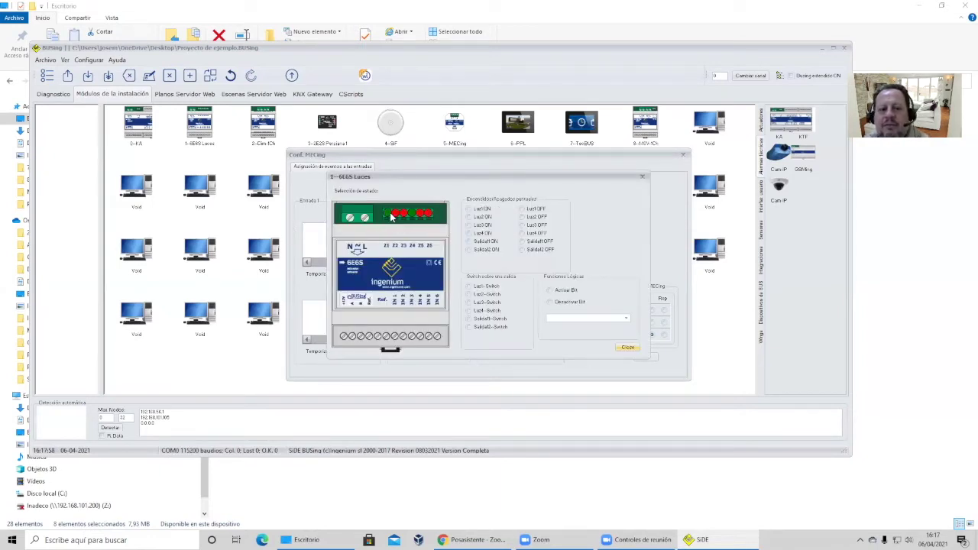
{"action": "left_click", "coordinate": [395, 215]}
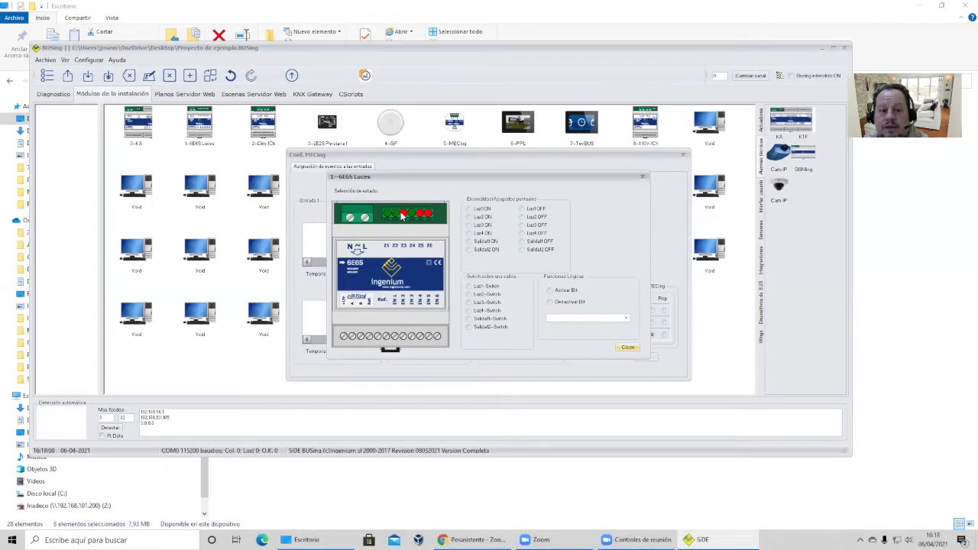
{"action": "left_click", "coordinate": [431, 215]}
{"action": "left_click", "coordinate": [627, 346]}
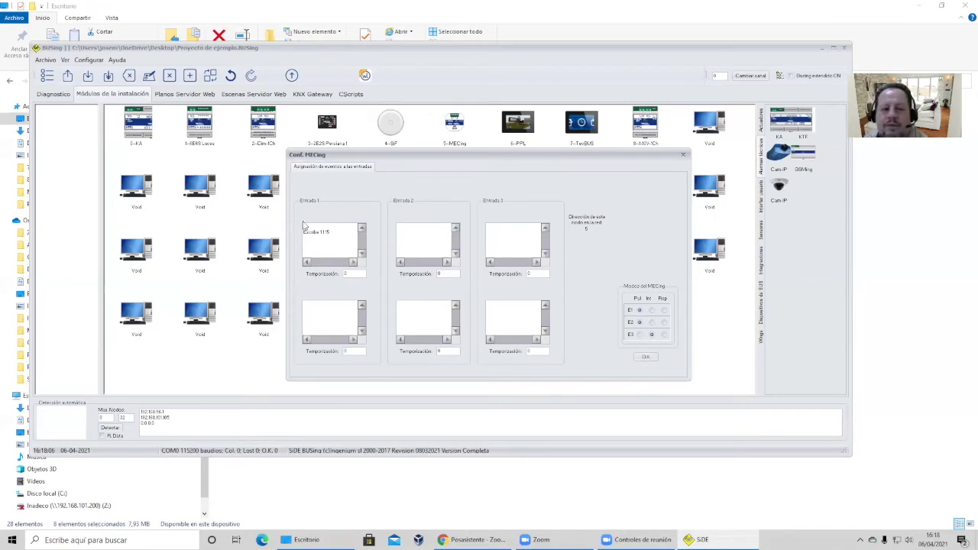
{"action": "left_click", "coordinate": [317, 231]}
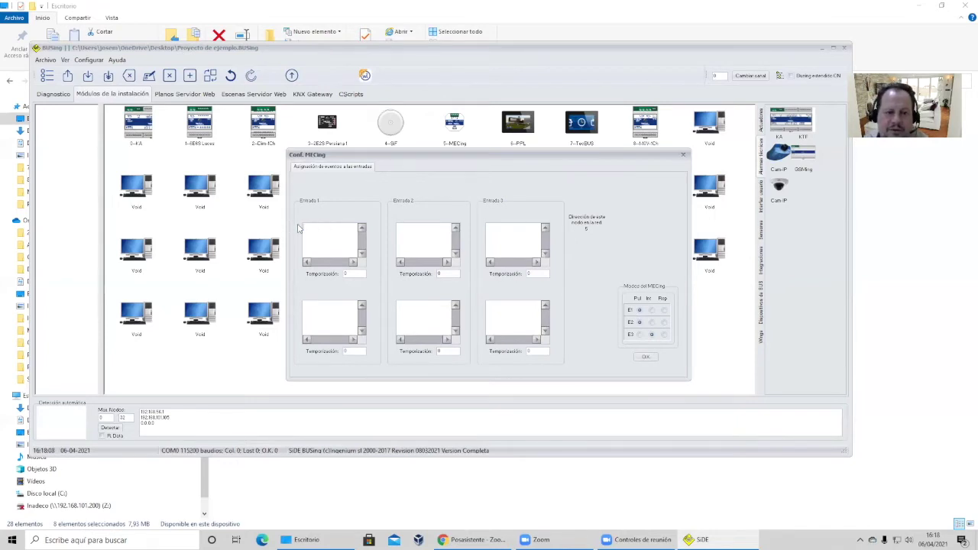
- Re-add Enciende Luz1 and Enciende Luz2 events to Entrada 1
{"action": "double_click", "coordinate": [311, 230]}
{"action": "double_click", "coordinate": [405, 221]}
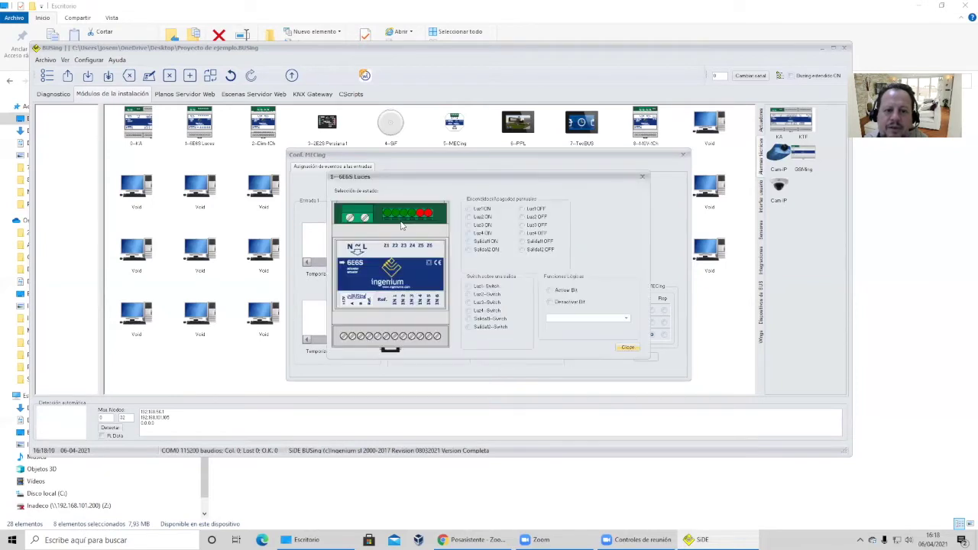
{"action": "left_click", "coordinate": [631, 347]}
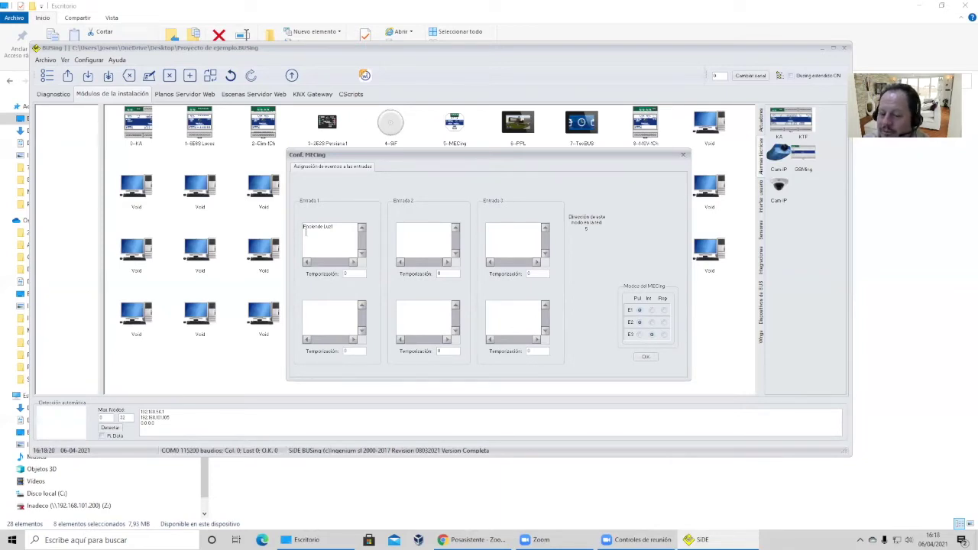
{"action": "double_click", "coordinate": [305, 233]}
{"action": "left_click", "coordinate": [402, 221]}
{"action": "double_click", "coordinate": [401, 221]}
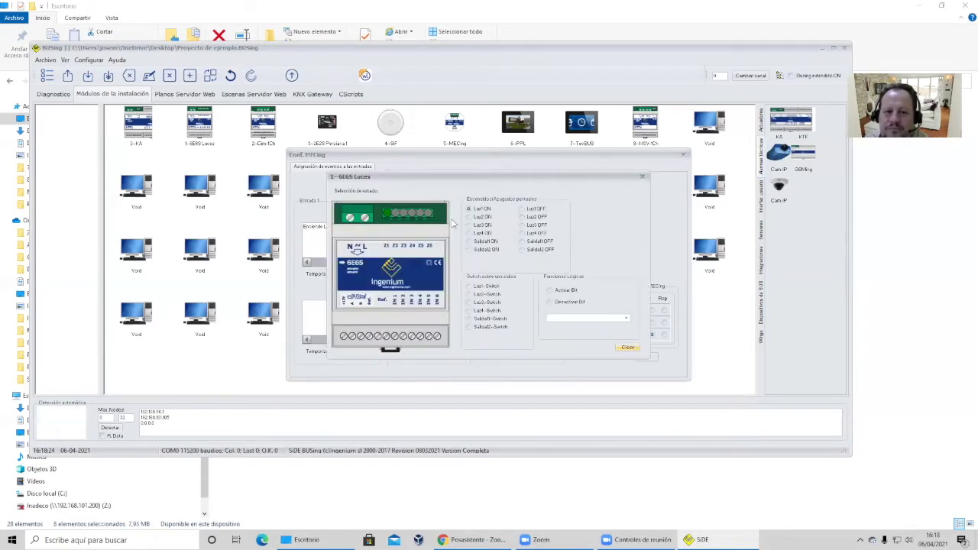
{"action": "left_click", "coordinate": [626, 344]}
- Re-add Enciende Luz3 and Enciende Luz4 events to Entrada 1
{"action": "double_click", "coordinate": [326, 236]}
{"action": "left_click", "coordinate": [410, 221]}
{"action": "double_click", "coordinate": [409, 221]}
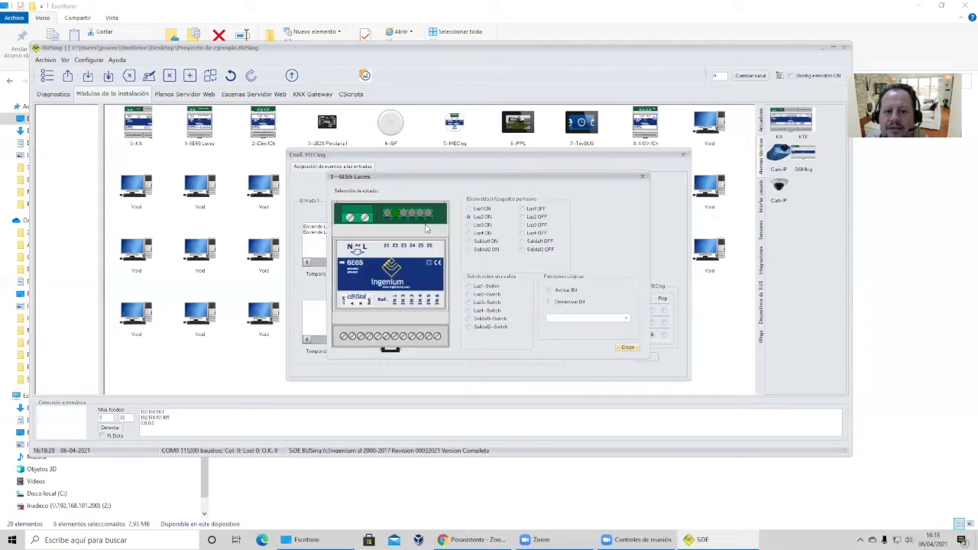
{"action": "left_click", "coordinate": [469, 227]}
{"action": "left_click", "coordinate": [627, 349]}
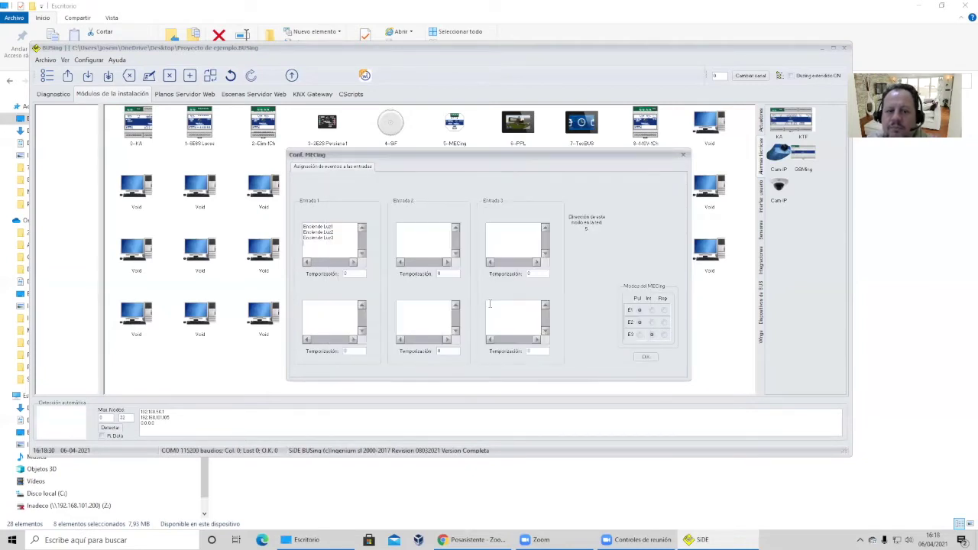
{"action": "double_click", "coordinate": [310, 244]}
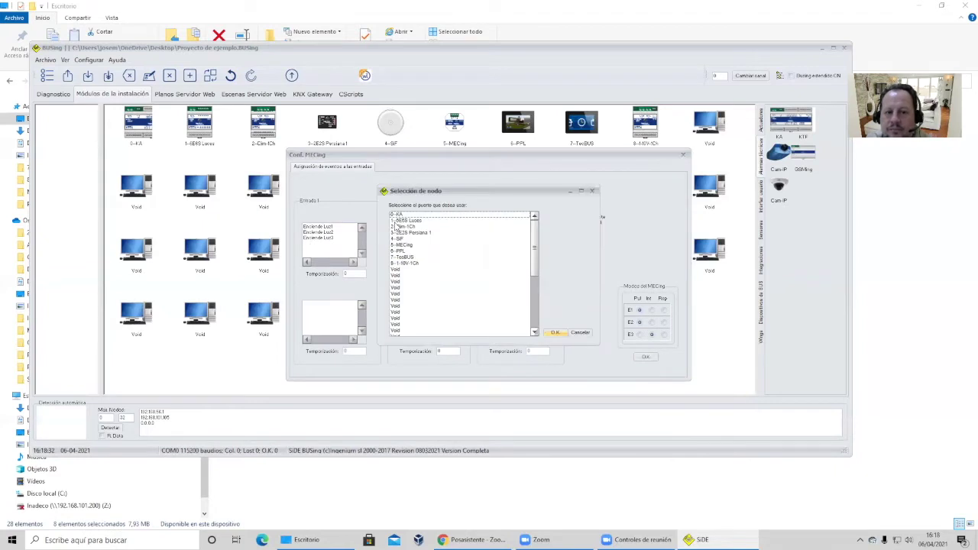
{"action": "double_click", "coordinate": [395, 220]}
{"action": "left_click", "coordinate": [468, 233]}
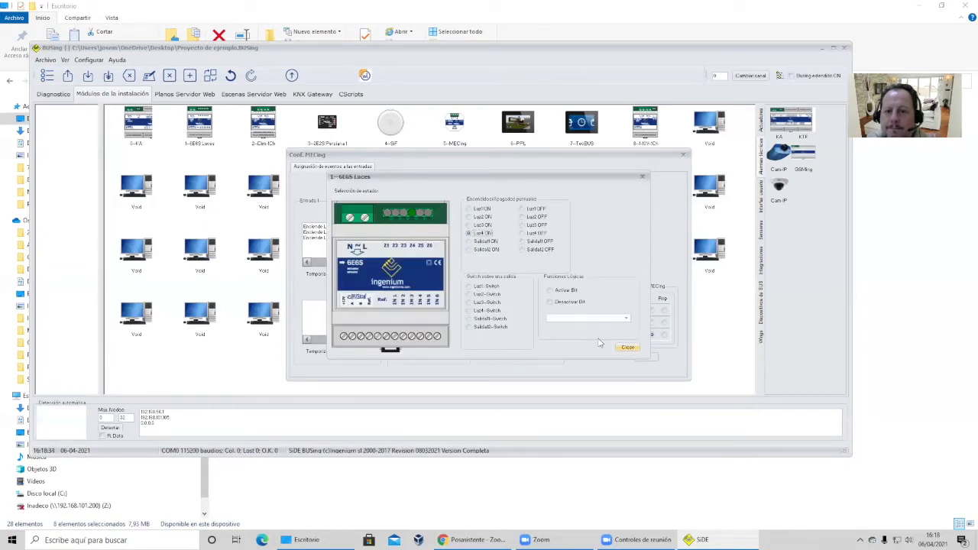
{"action": "left_click", "coordinate": [627, 348]}
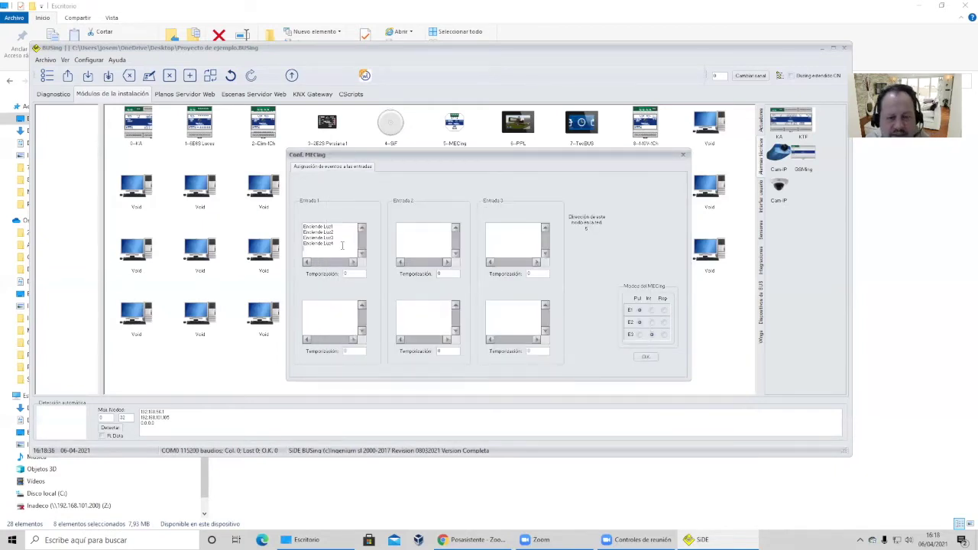
{"action": "double_click", "coordinate": [325, 252]}
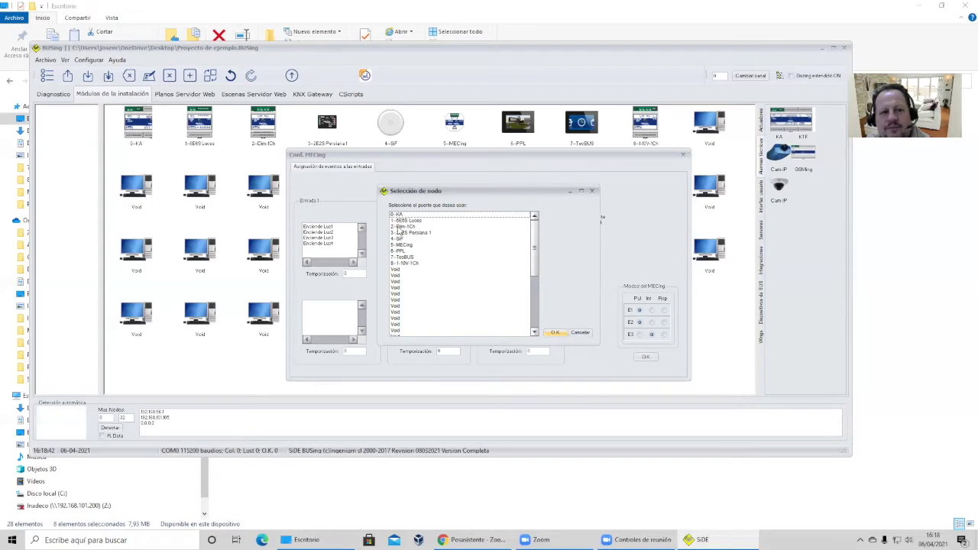
- Add a 2-Dim-1Ch Regula LuzReg5 100 event to Entrada 1 and select all five events
{"action": "left_click", "coordinate": [398, 227]}
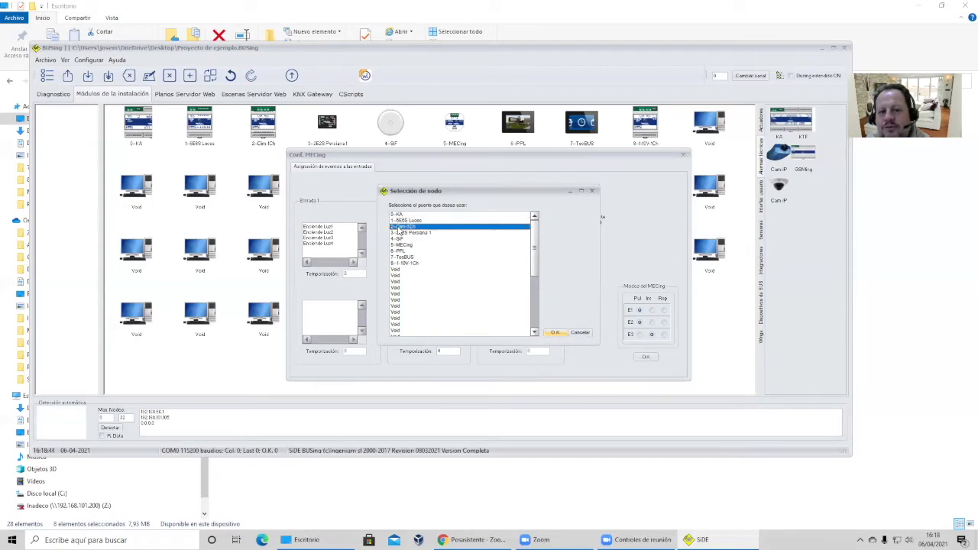
{"action": "double_click", "coordinate": [398, 228]}
{"action": "left_click_drag", "start_coordinate": [413, 240], "coordinate": [411, 296]}
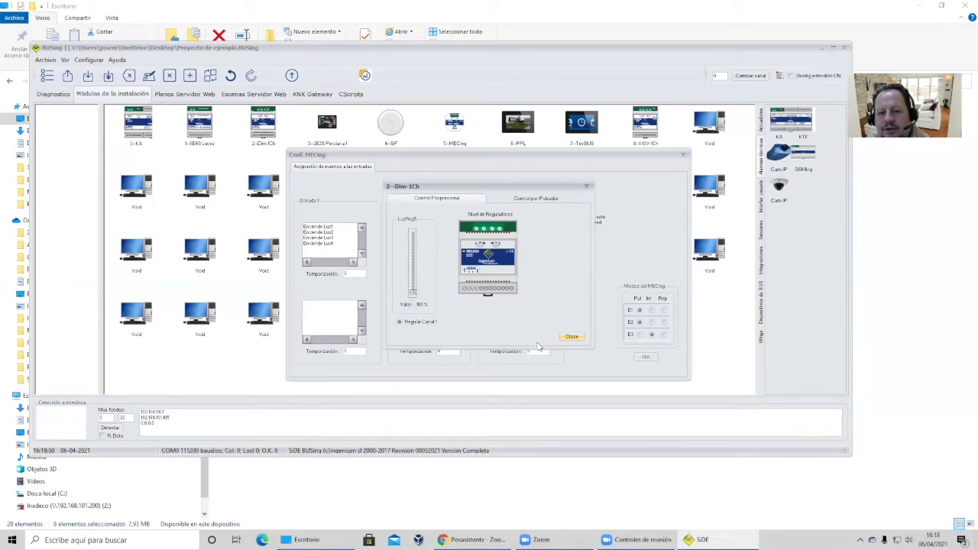
{"action": "left_click", "coordinate": [571, 337]}
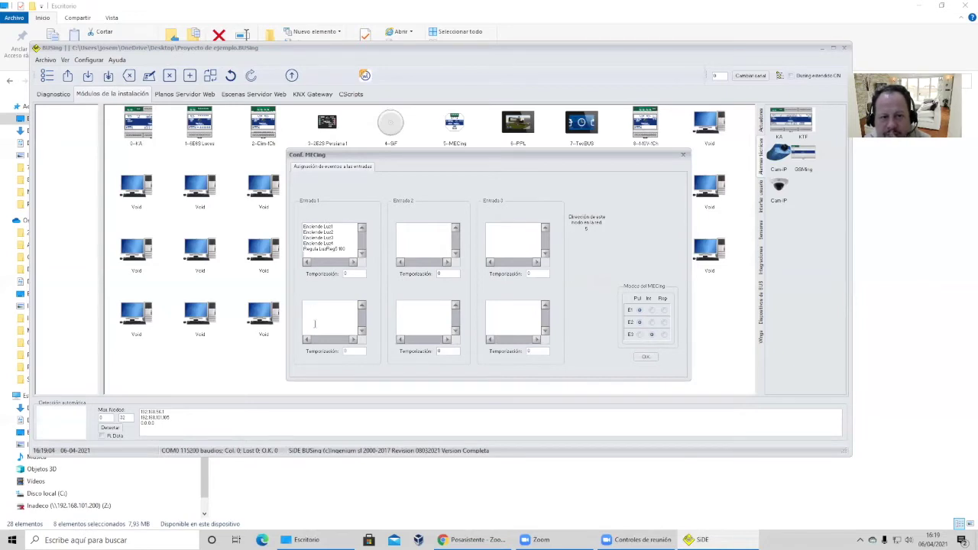
{"action": "left_click_drag", "start_coordinate": [347, 252], "coordinate": [311, 307]}
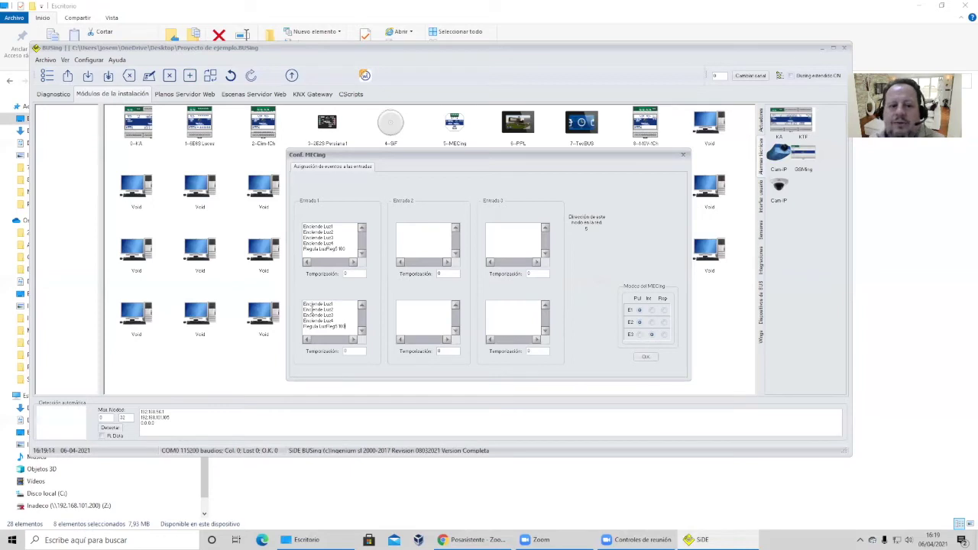
- Add Apaga Luz1 to Entrada 2, removing a mistaken entry and a blank line
{"action": "double_click", "coordinate": [406, 231]}
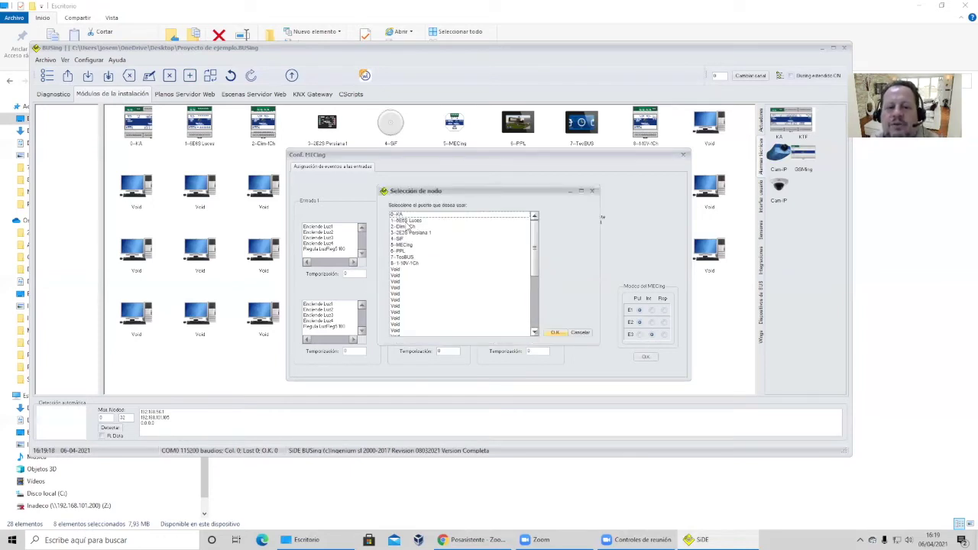
{"action": "key", "text": "Return"}
{"action": "left_click", "coordinate": [522, 209]}
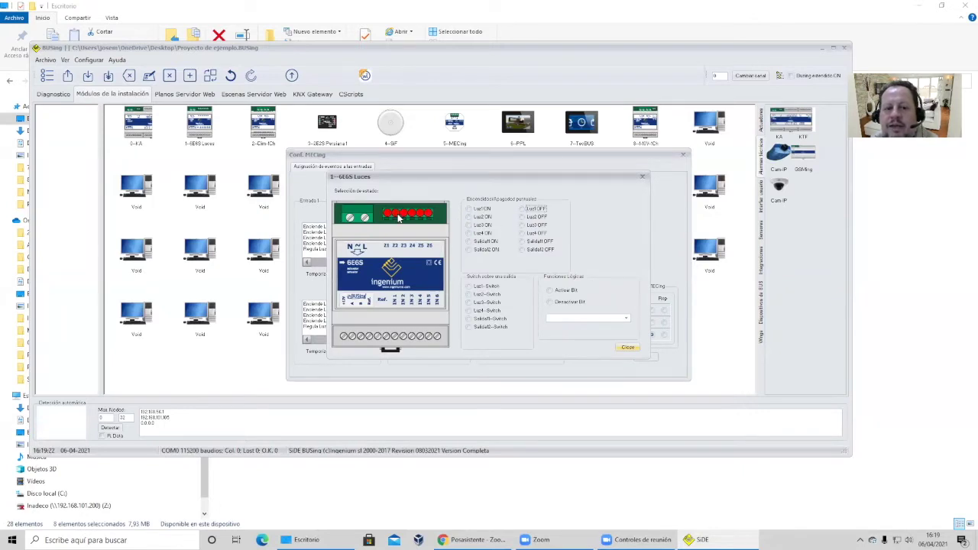
{"action": "left_click", "coordinate": [631, 348]}
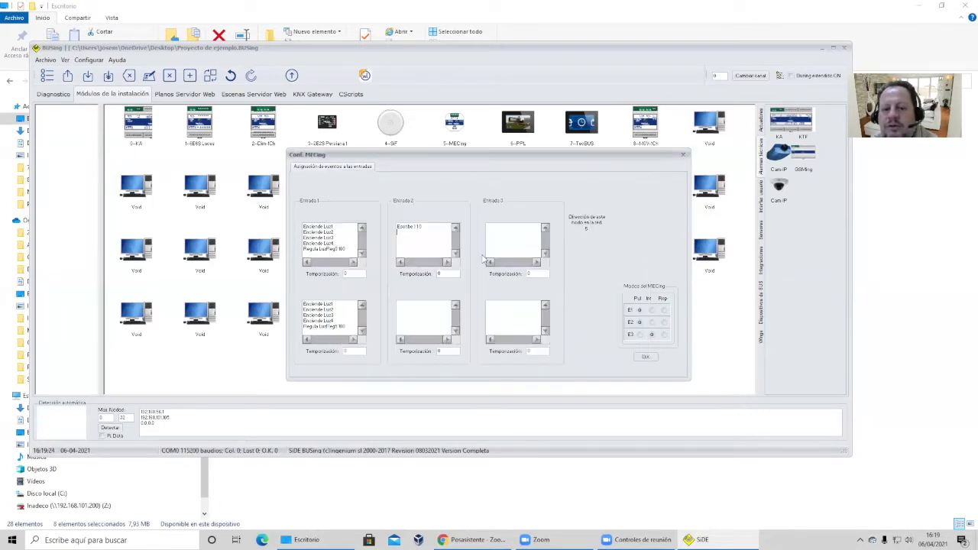
{"action": "left_click", "coordinate": [431, 227]}
{"action": "key", "text": "Delete"}
{"action": "double_click", "coordinate": [404, 228]}
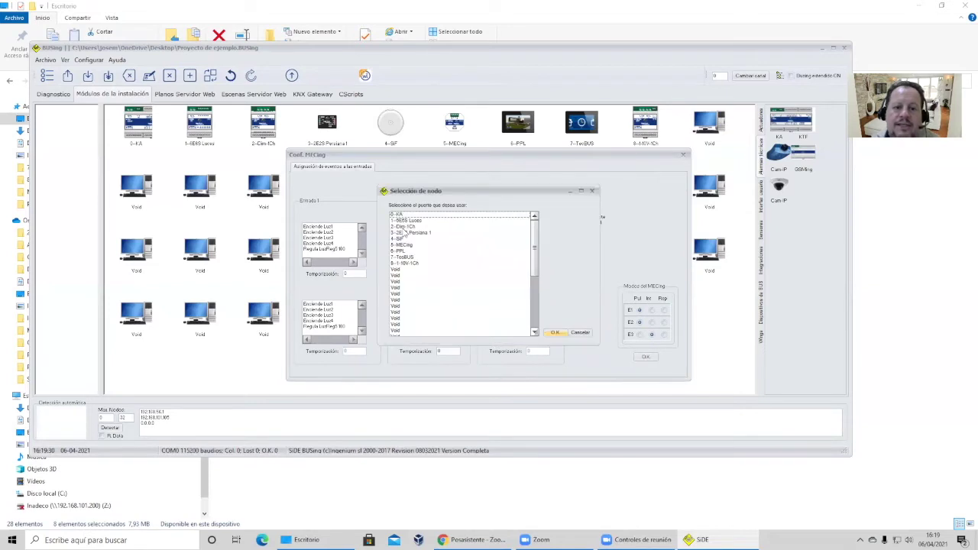
{"action": "double_click", "coordinate": [408, 221]}
{"action": "left_click", "coordinate": [521, 210]}
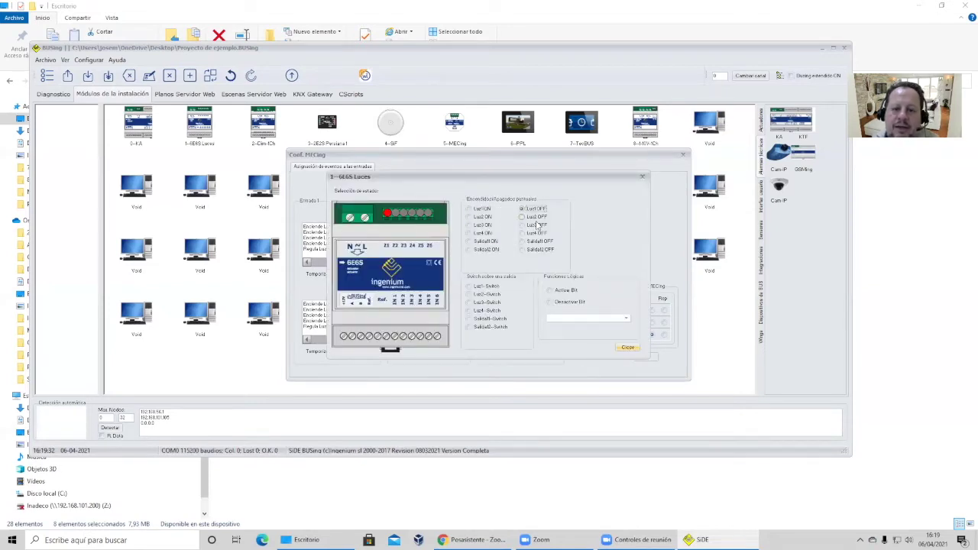
{"action": "left_click", "coordinate": [630, 348]}
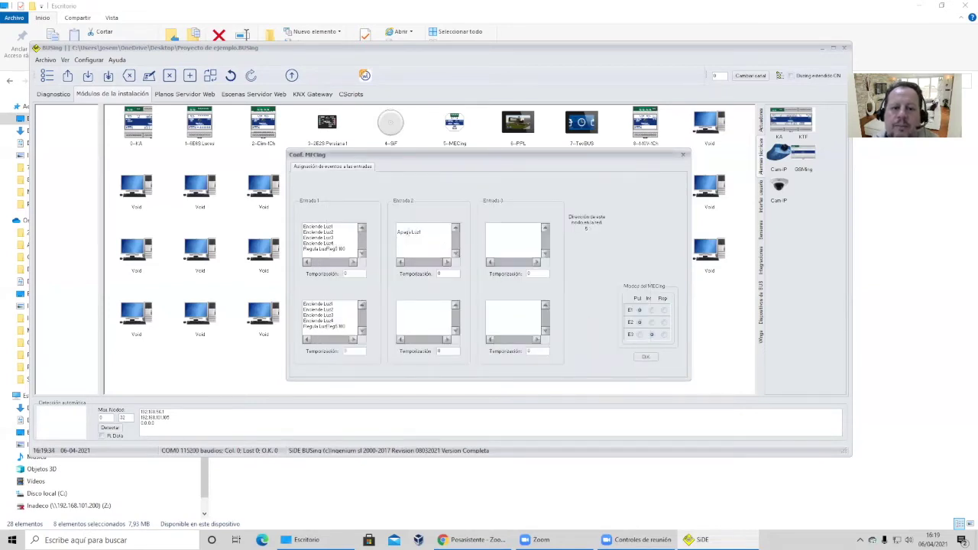
{"action": "key", "text": "BackSpace"}
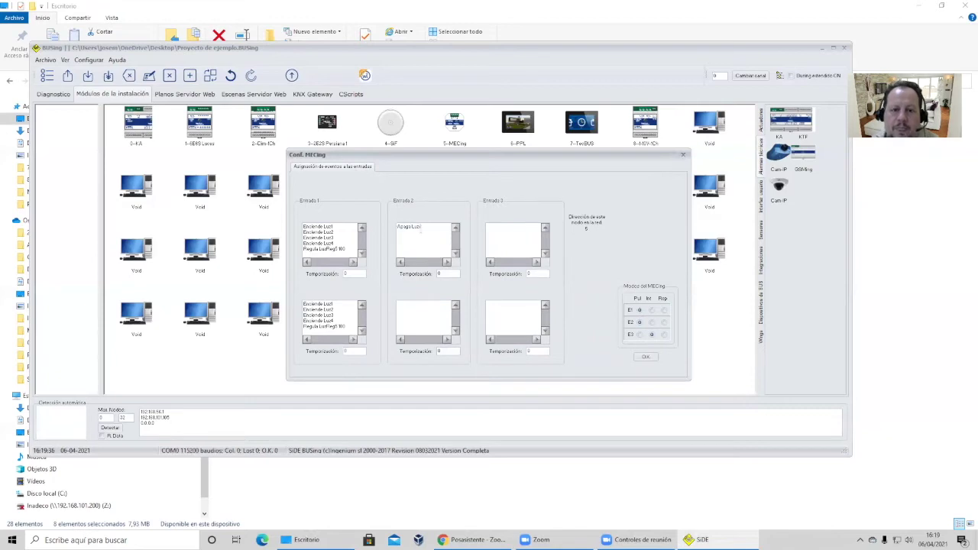
- Add Apaga Luz2, Apaga Luz3 and Apaga Luz4 events to Entrada 2
{"action": "double_click", "coordinate": [410, 233]}
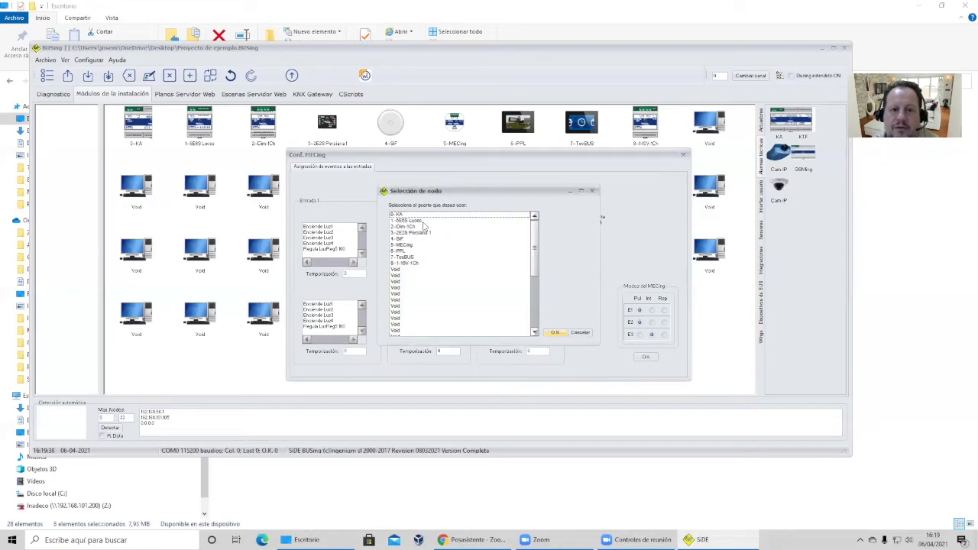
{"action": "double_click", "coordinate": [426, 224]}
{"action": "left_click", "coordinate": [522, 217]}
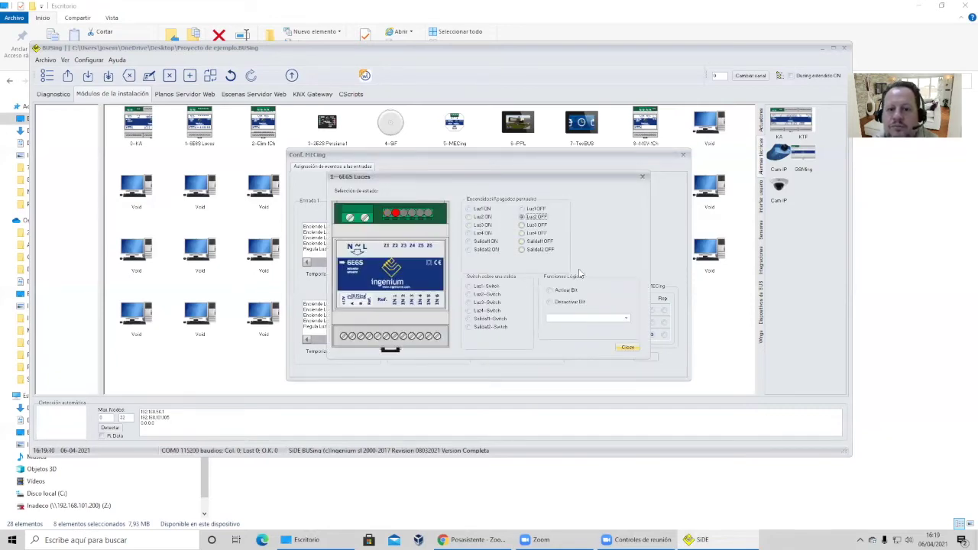
{"action": "left_click", "coordinate": [628, 348]}
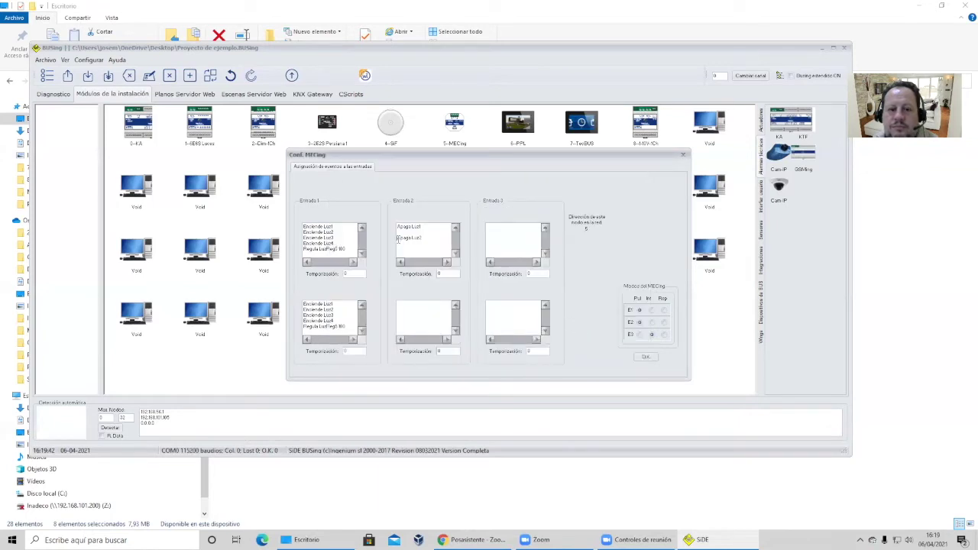
{"action": "key", "text": "BackSpace"}
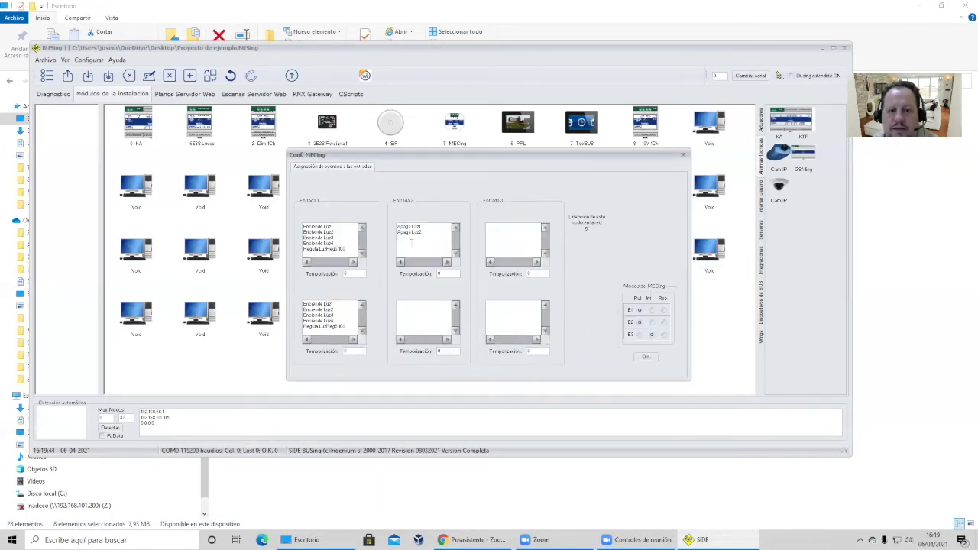
{"action": "double_click", "coordinate": [411, 240]}
{"action": "double_click", "coordinate": [407, 223]}
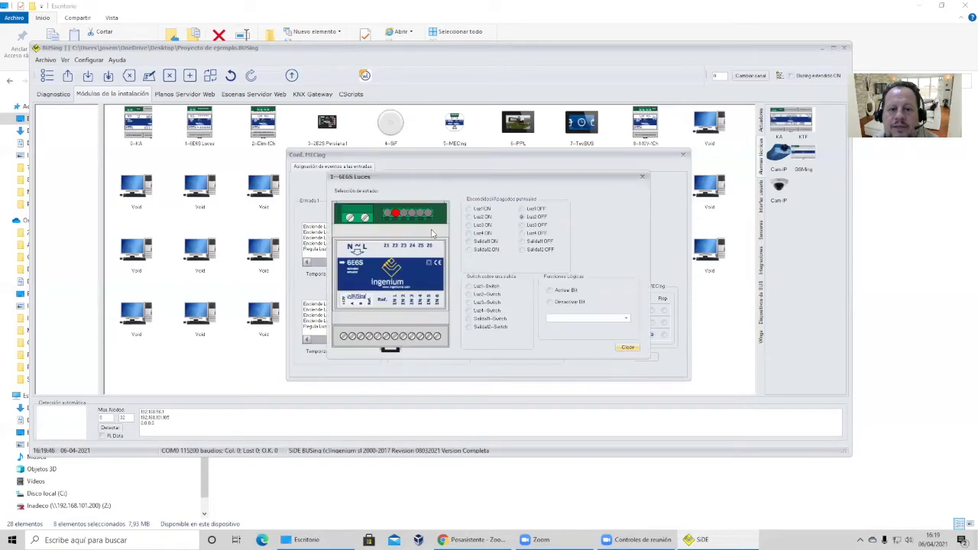
{"action": "left_click", "coordinate": [523, 224]}
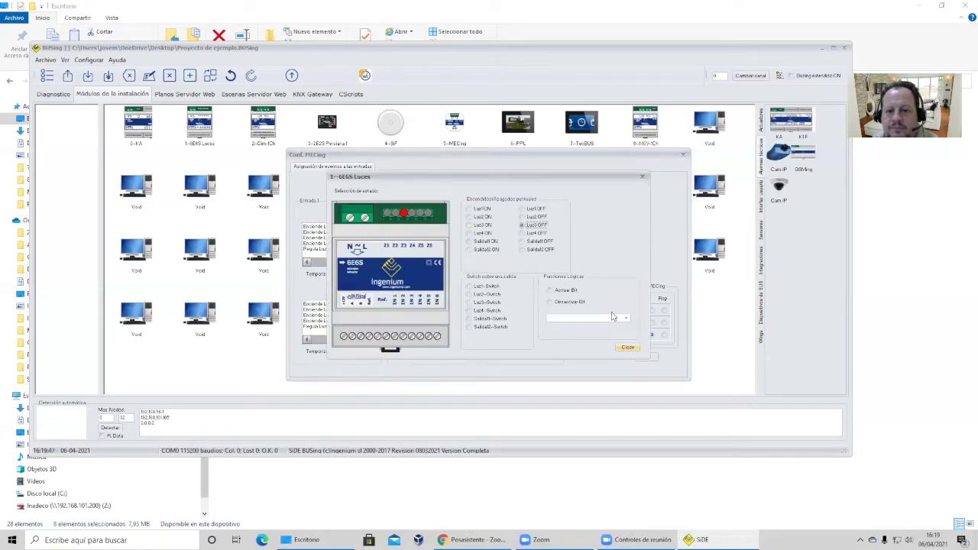
{"action": "left_click", "coordinate": [628, 348]}
{"action": "double_click", "coordinate": [412, 245]}
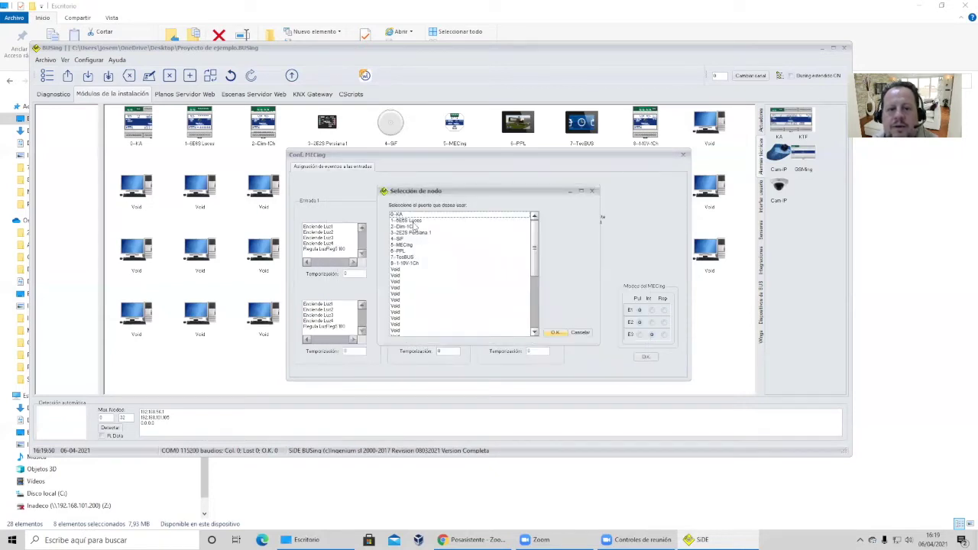
{"action": "double_click", "coordinate": [417, 226]}
{"action": "left_click", "coordinate": [523, 232]}
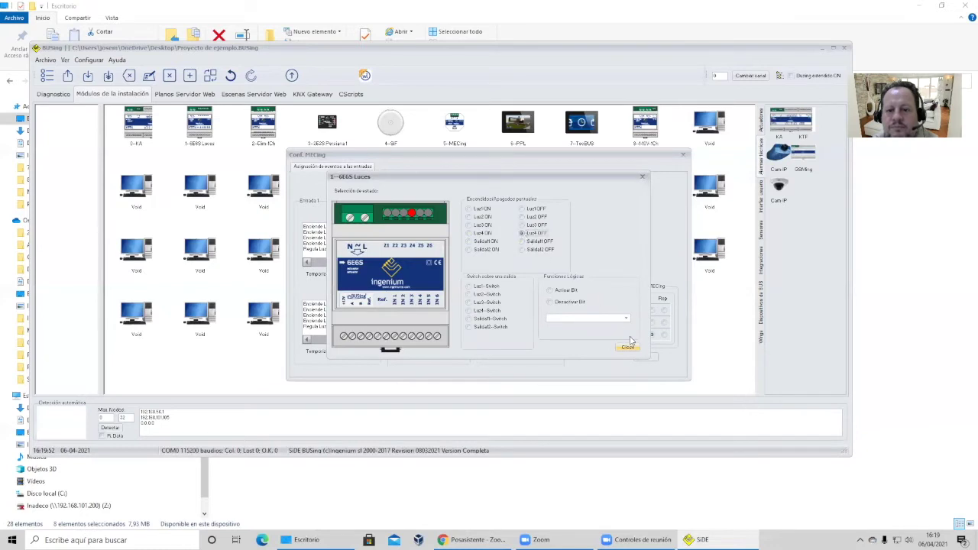
{"action": "left_click", "coordinate": [628, 347]}
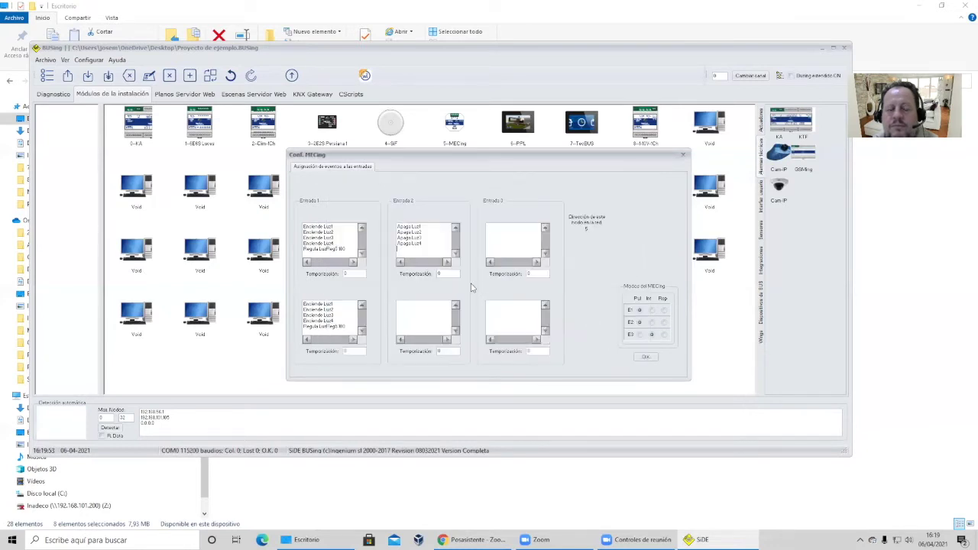
- Add a Regula LuzReg5 0 dimmer event and copy all five Entrada 2 events
{"action": "double_click", "coordinate": [408, 252]}
{"action": "double_click", "coordinate": [411, 227]}
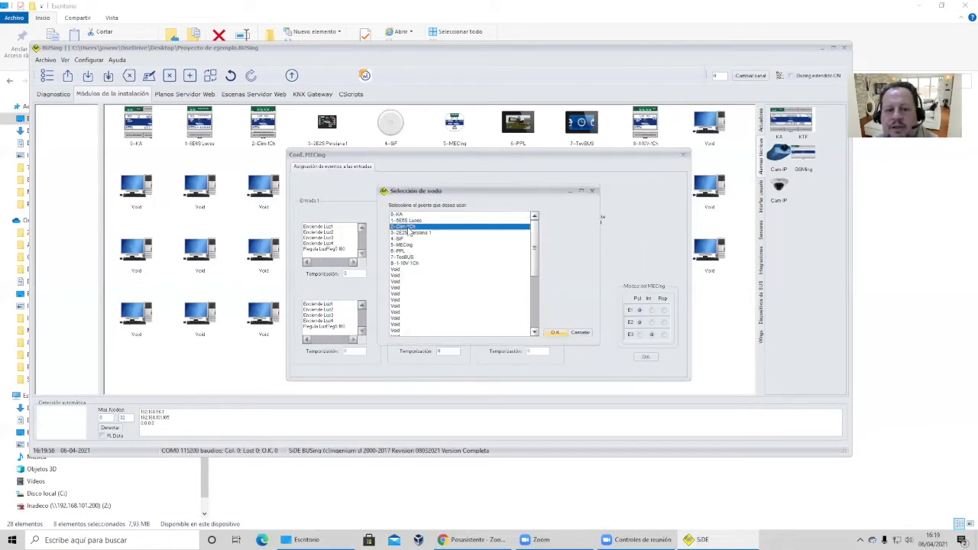
{"action": "left_click_drag", "start_coordinate": [414, 291], "coordinate": [413, 238]}
{"action": "left_click", "coordinate": [571, 336]}
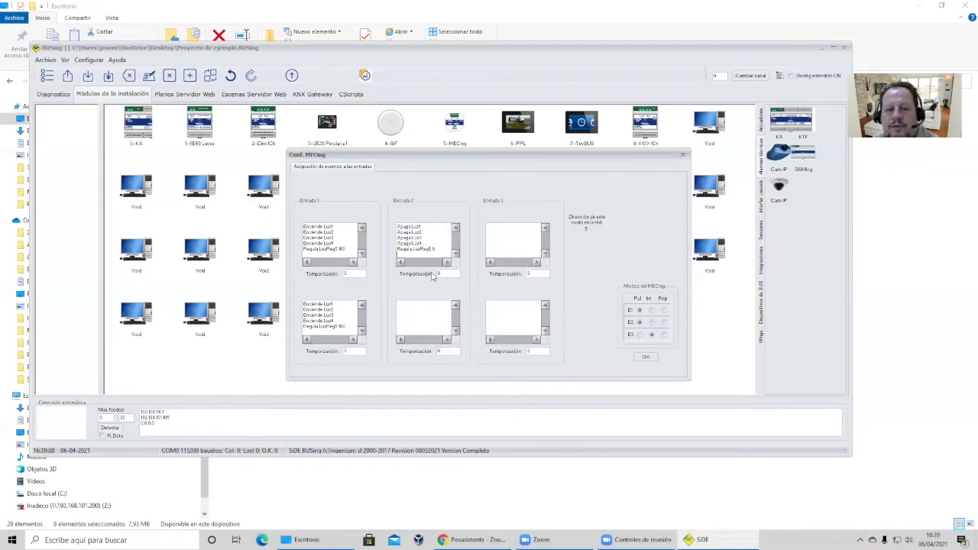
{"action": "left_click_drag", "start_coordinate": [437, 252], "coordinate": [393, 223]}
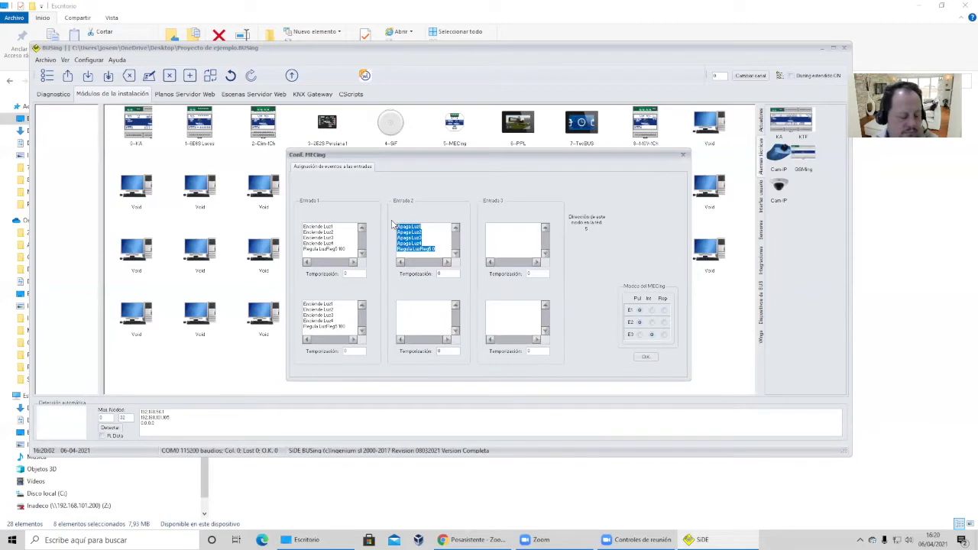
{"action": "key", "text": "ctrl+c"}
- Paste the five switch-off events into the lower Entrada 2 list and confirm Conf. MECing
{"action": "left_click", "coordinate": [414, 303]}
{"action": "key", "text": "ctrl+v"}
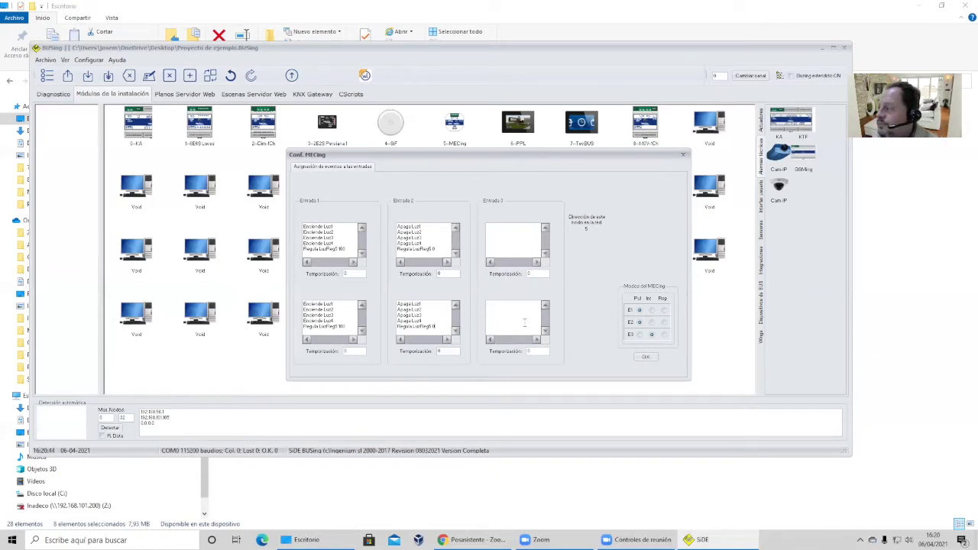
{"action": "left_click", "coordinate": [646, 358]}
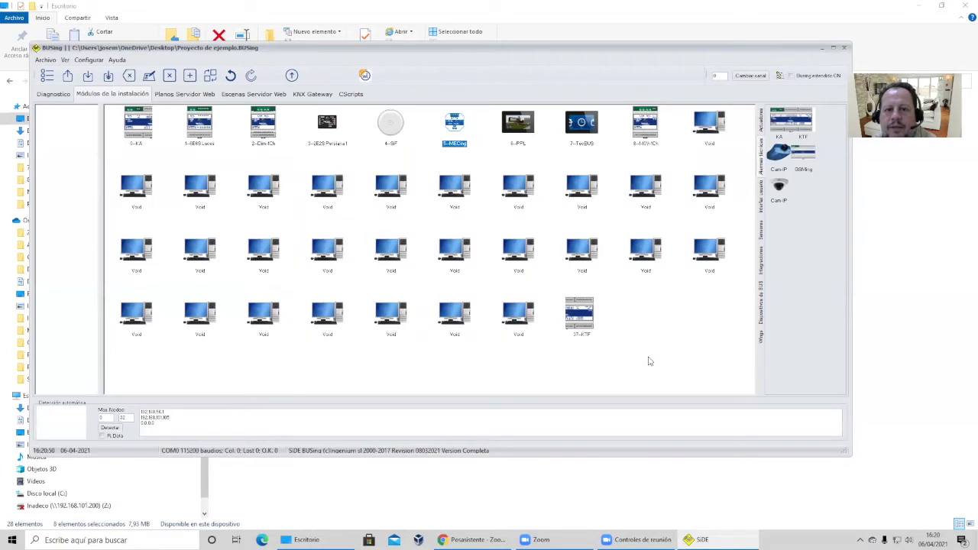
- Review the 6-PPL panel's configuration, properties and device IP field, then confirm with OK
{"action": "double_click", "coordinate": [517, 125]}
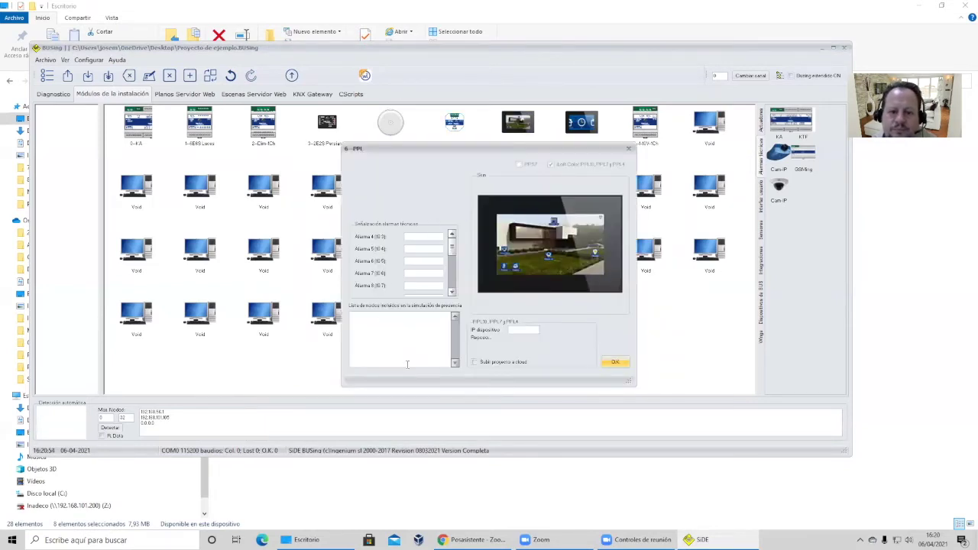
{"action": "left_click", "coordinate": [534, 330]}
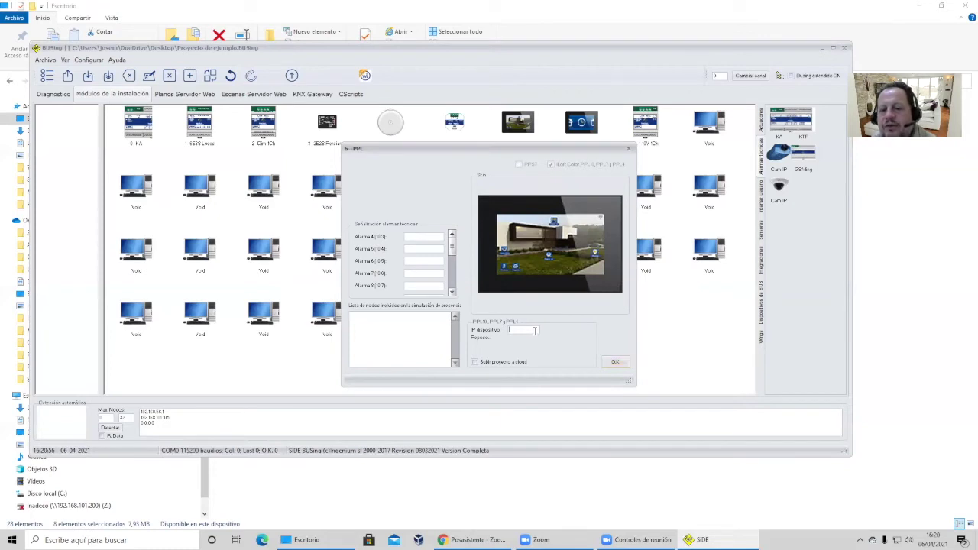
{"action": "left_click", "coordinate": [628, 148]}
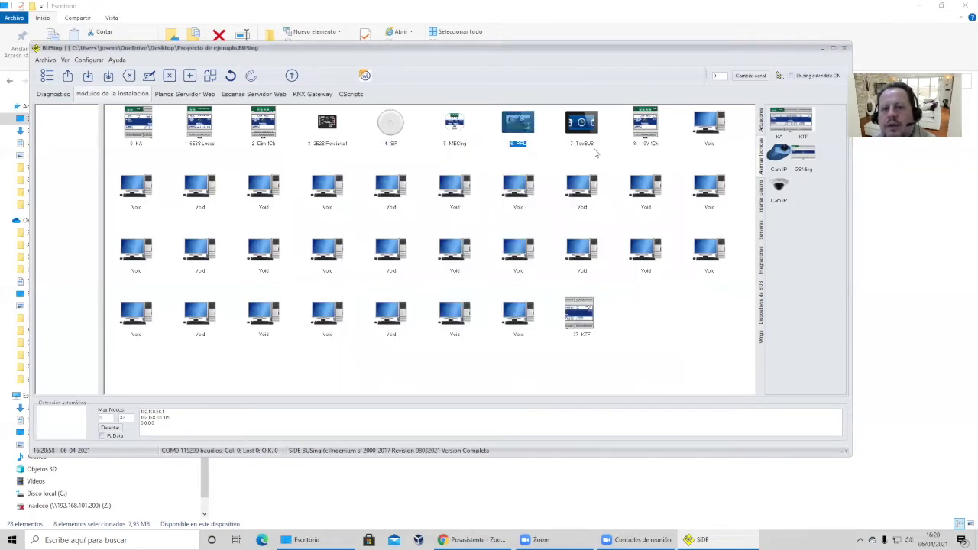
{"action": "right_click", "coordinate": [520, 119]}
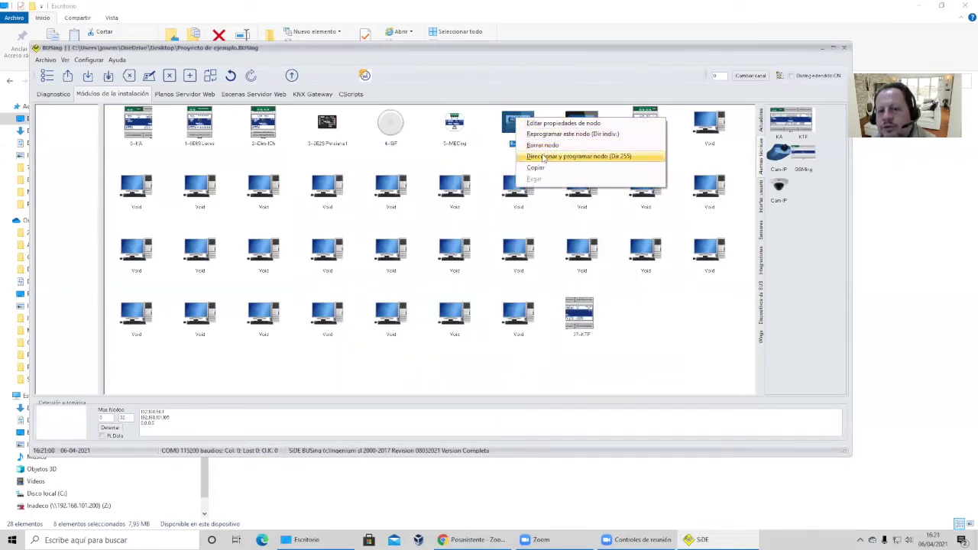
{"action": "left_click", "coordinate": [498, 159]}
{"action": "double_click", "coordinate": [518, 122]}
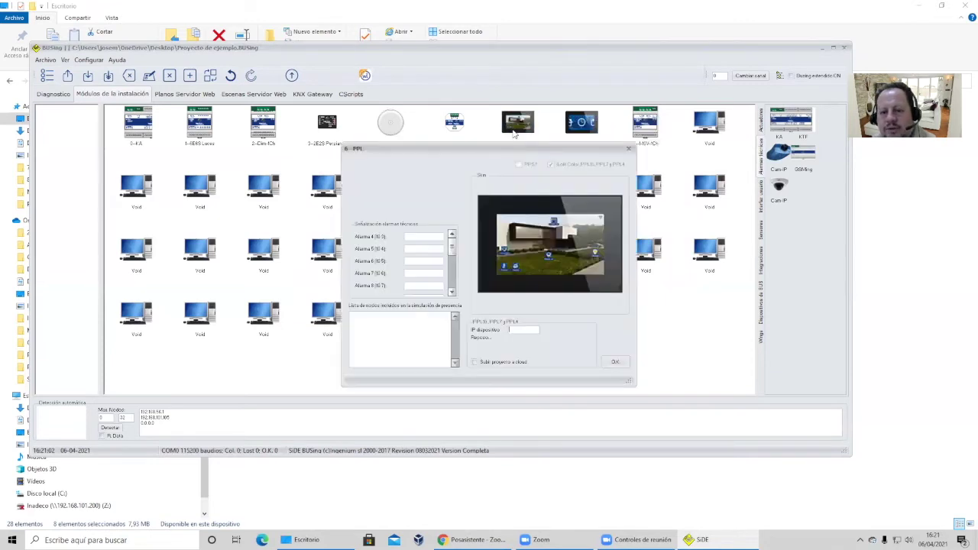
{"action": "left_click", "coordinate": [616, 362]}
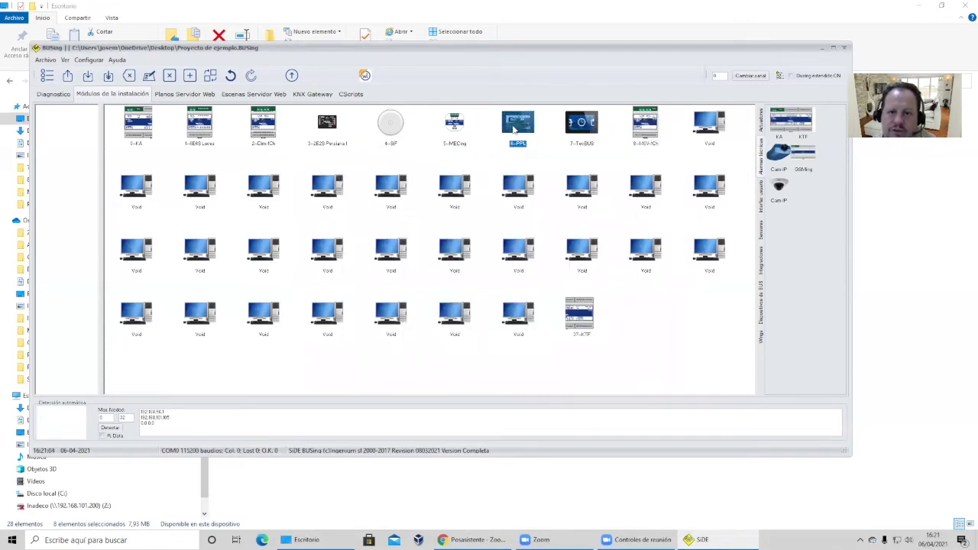
{"action": "right_click", "coordinate": [515, 127]}
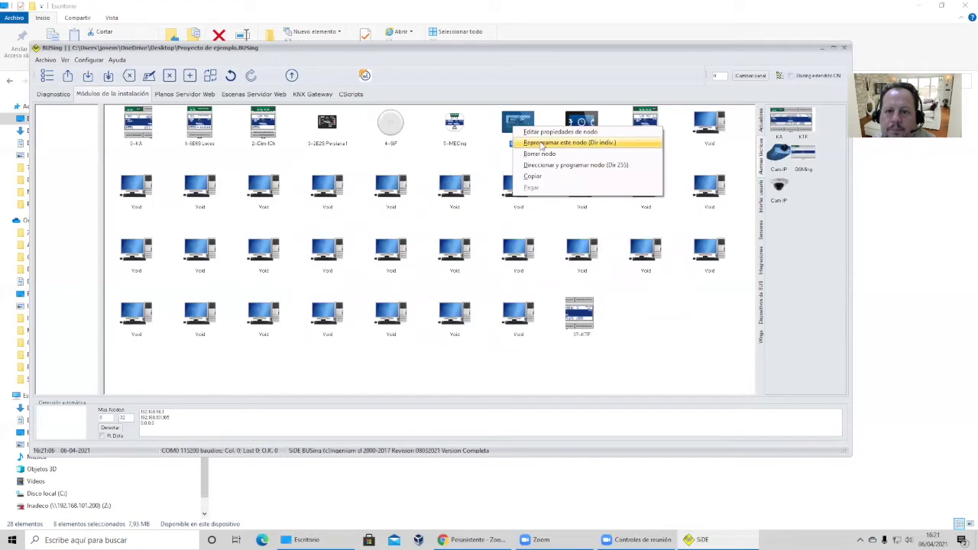
{"action": "left_click", "coordinate": [552, 132]}
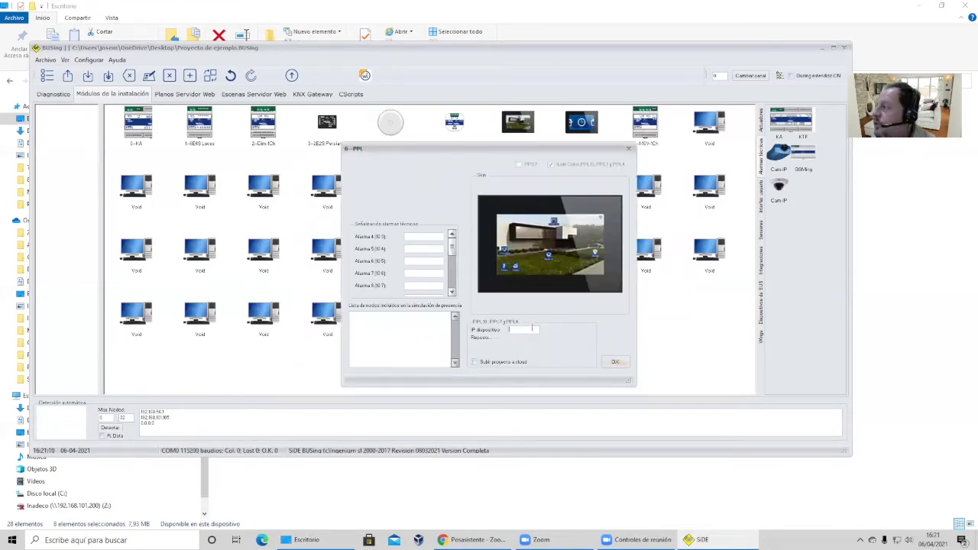
{"action": "left_click", "coordinate": [533, 329]}
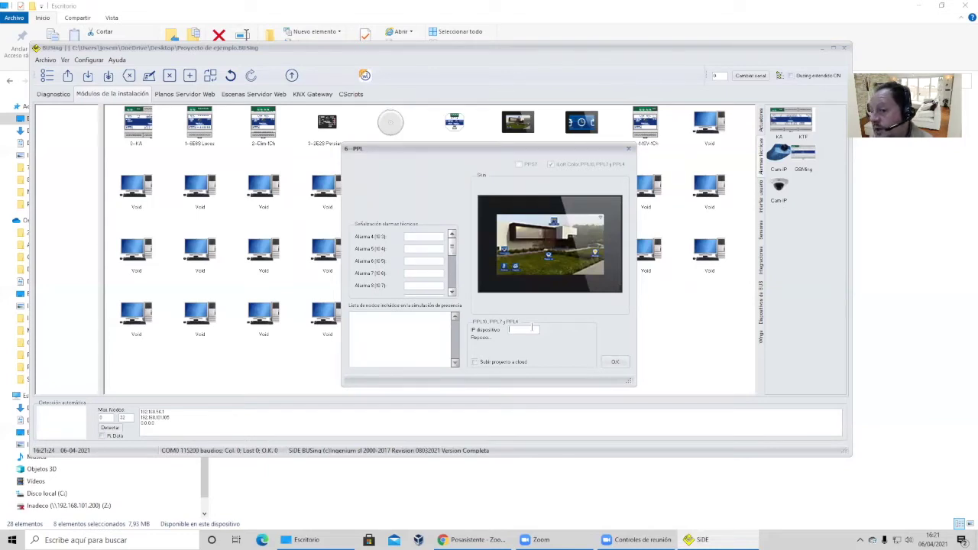
{"action": "left_click", "coordinate": [615, 363]}
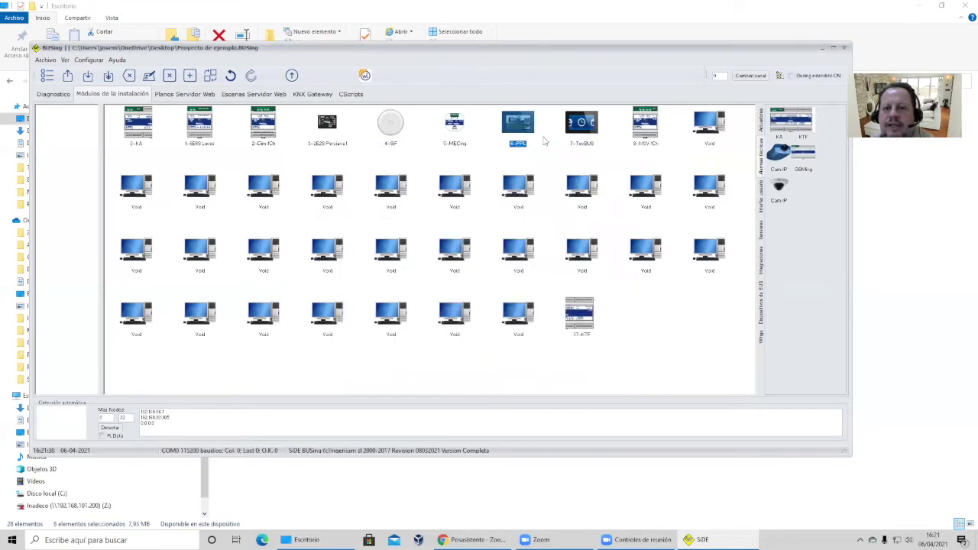
- Load casaplayboy623405 from the Practicas Ingenium BUSing Inadeco folder as the web-server plan image
{"action": "left_click", "coordinate": [192, 98]}
{"action": "left_click", "coordinate": [68, 111]}
{"action": "left_click", "coordinate": [70, 113]}
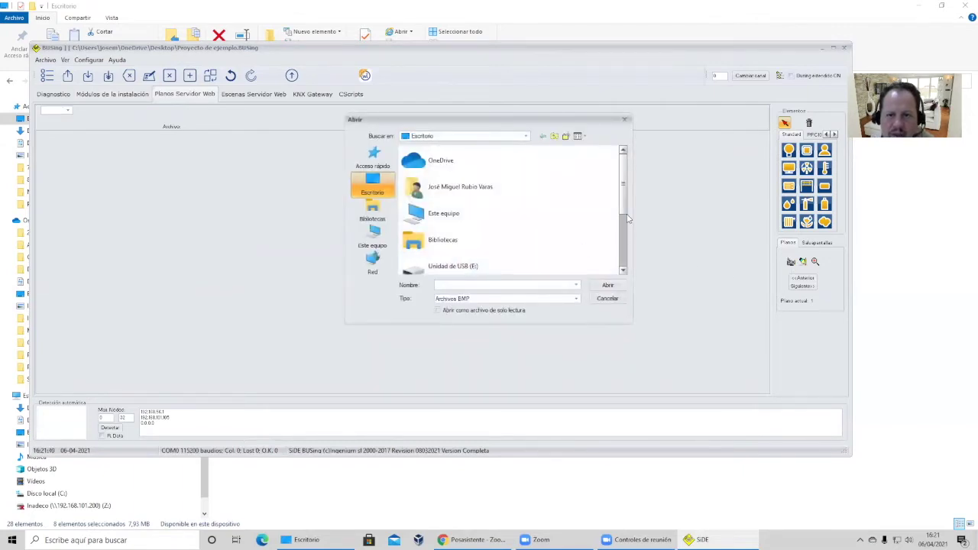
{"action": "scroll", "coordinate": [627, 230], "scroll_direction": "down", "scroll_amount": 4}
{"action": "scroll", "coordinate": [627, 234], "scroll_direction": "up", "scroll_amount": 2}
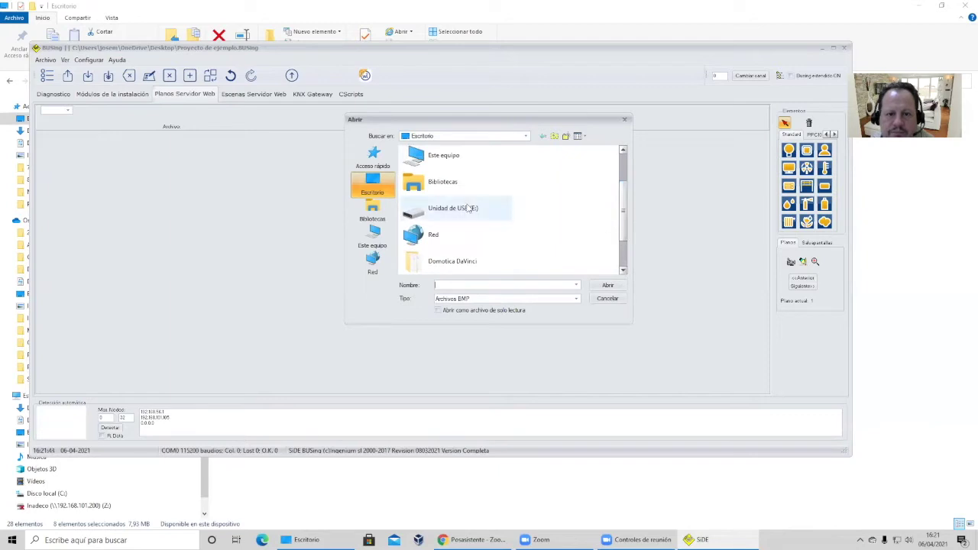
{"action": "double_click", "coordinate": [470, 209]}
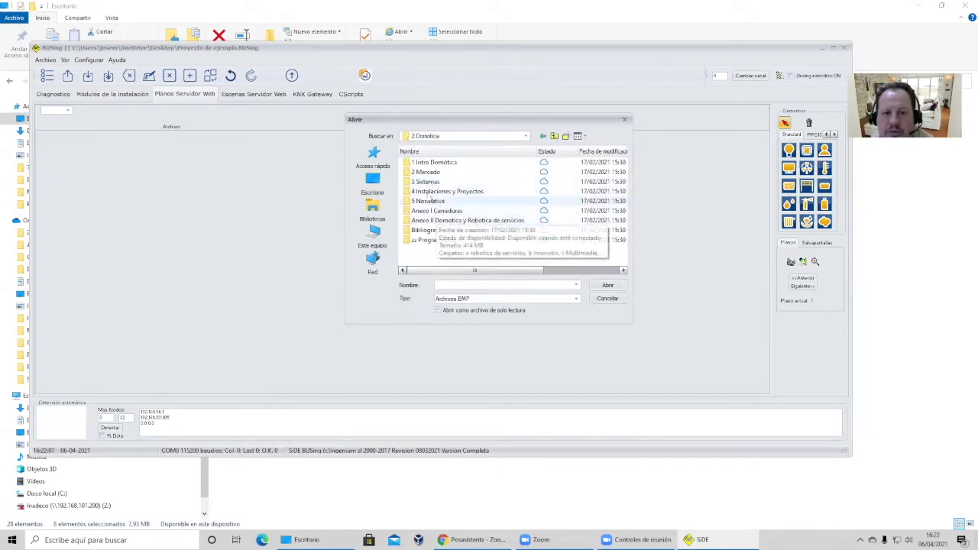
{"action": "double_click", "coordinate": [426, 183]}
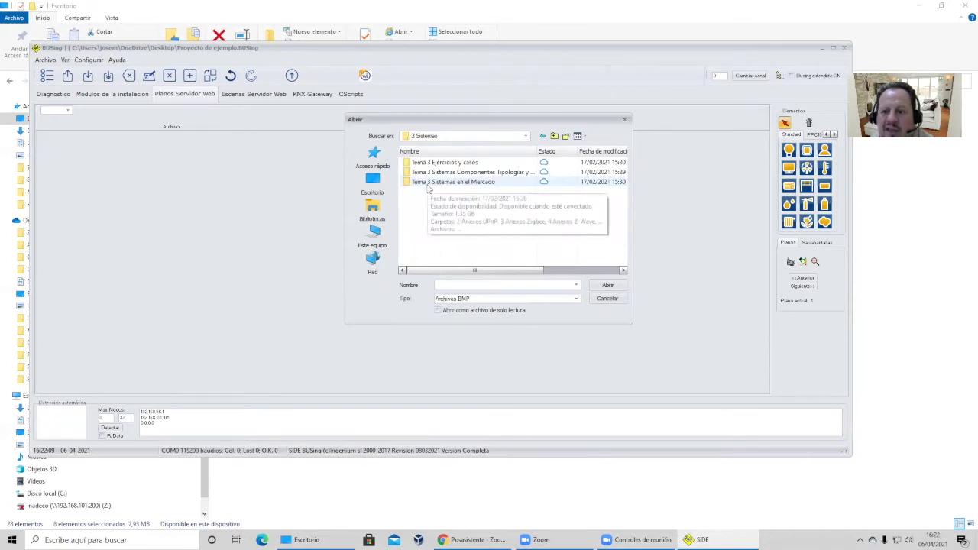
{"action": "double_click", "coordinate": [459, 183]}
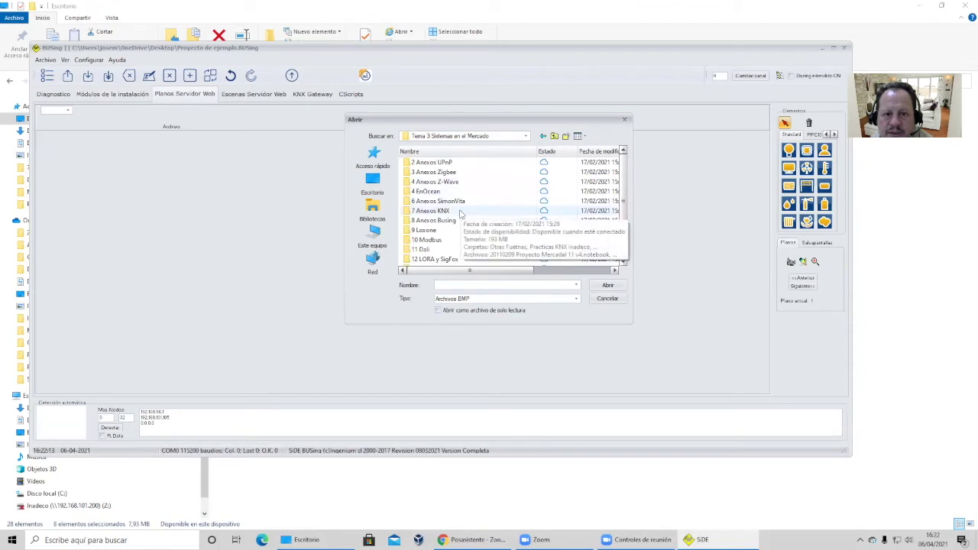
{"action": "double_click", "coordinate": [446, 221]}
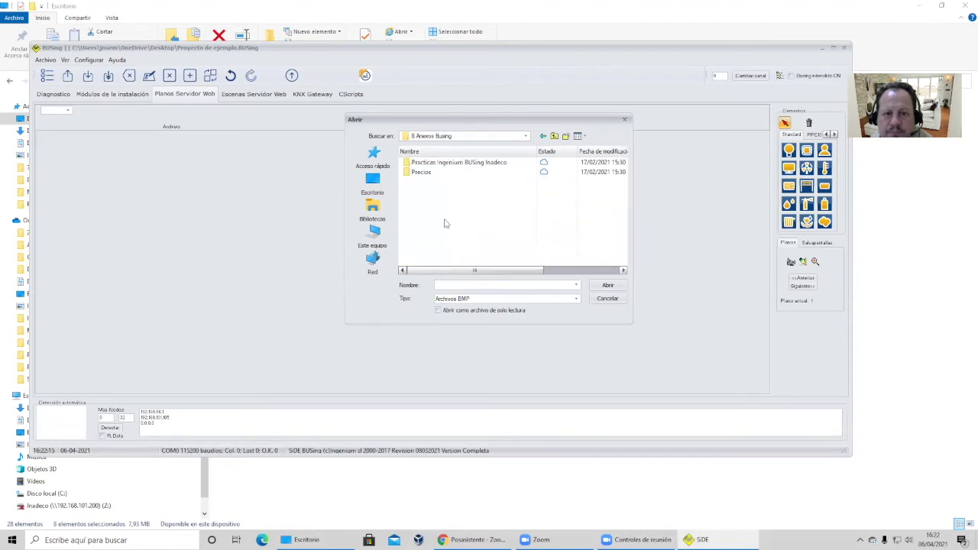
{"action": "double_click", "coordinate": [467, 163]}
{"action": "left_click", "coordinate": [426, 177]}
{"action": "double_click", "coordinate": [449, 203]}
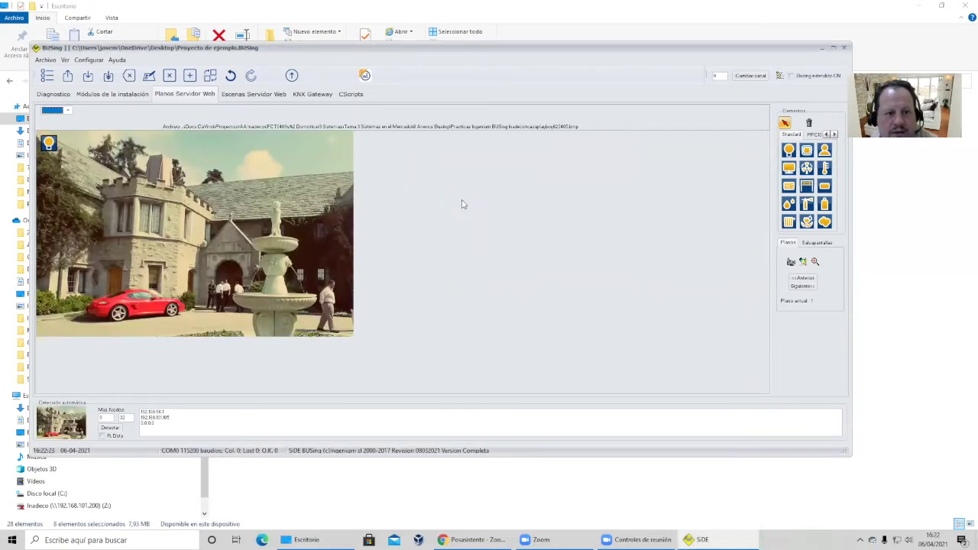
- Place six light icons across the house photo's facade and roof, then return to the modules grid
{"action": "left_click_drag", "start_coordinate": [48, 143], "coordinate": [74, 167]}
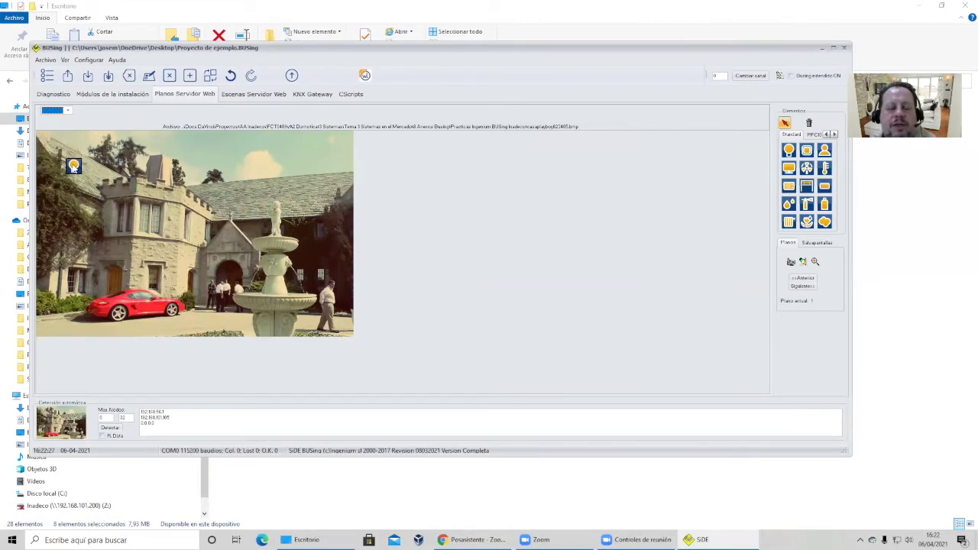
{"action": "left_click", "coordinate": [788, 149]}
{"action": "left_click_drag", "start_coordinate": [50, 143], "coordinate": [112, 166]}
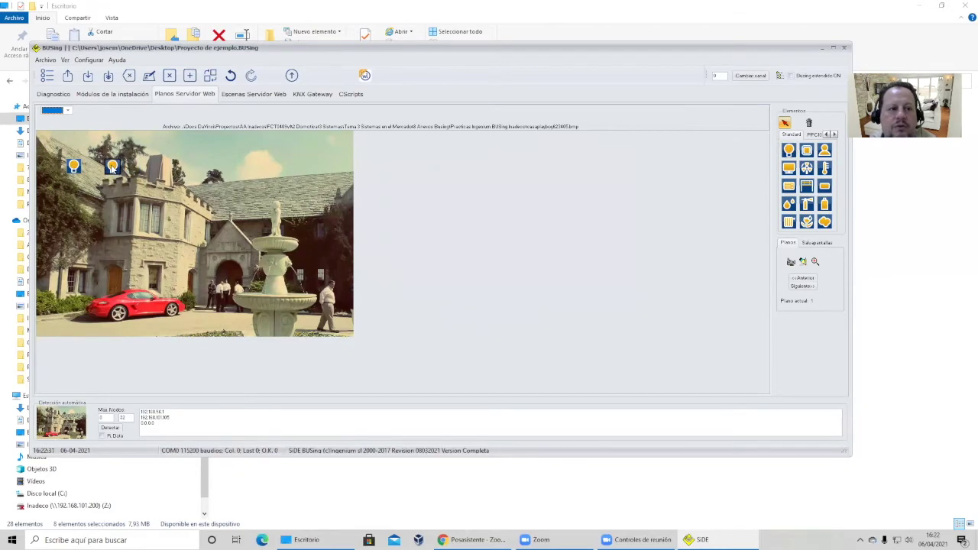
{"action": "left_click", "coordinate": [788, 150]}
{"action": "left_click_drag", "start_coordinate": [50, 144], "coordinate": [74, 207]}
{"action": "left_click", "coordinate": [789, 150]}
{"action": "left_click_drag", "start_coordinate": [49, 144], "coordinate": [114, 205]}
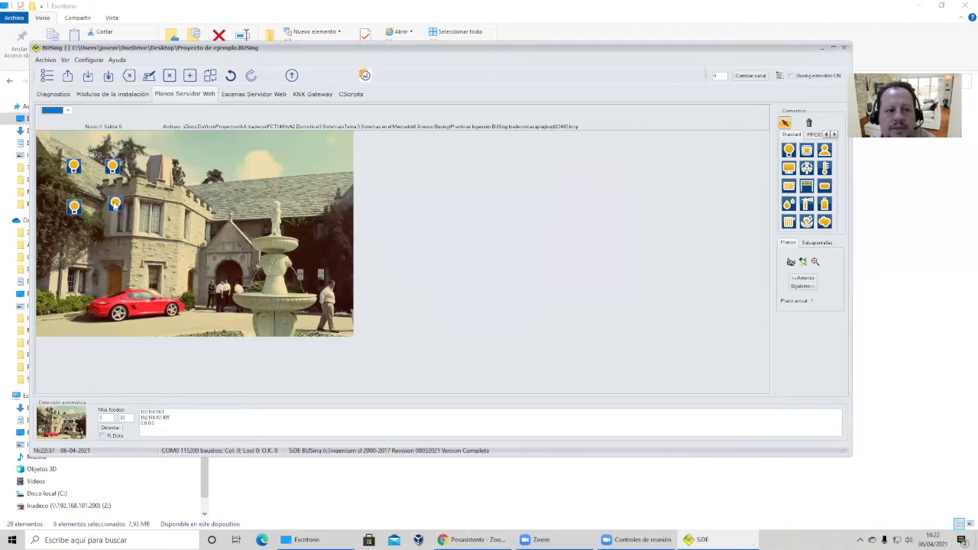
{"action": "left_click", "coordinate": [789, 150]}
{"action": "left_click_drag", "start_coordinate": [49, 143], "coordinate": [208, 186]}
{"action": "left_click", "coordinate": [788, 149]}
{"action": "left_click_drag", "start_coordinate": [50, 144], "coordinate": [307, 183]}
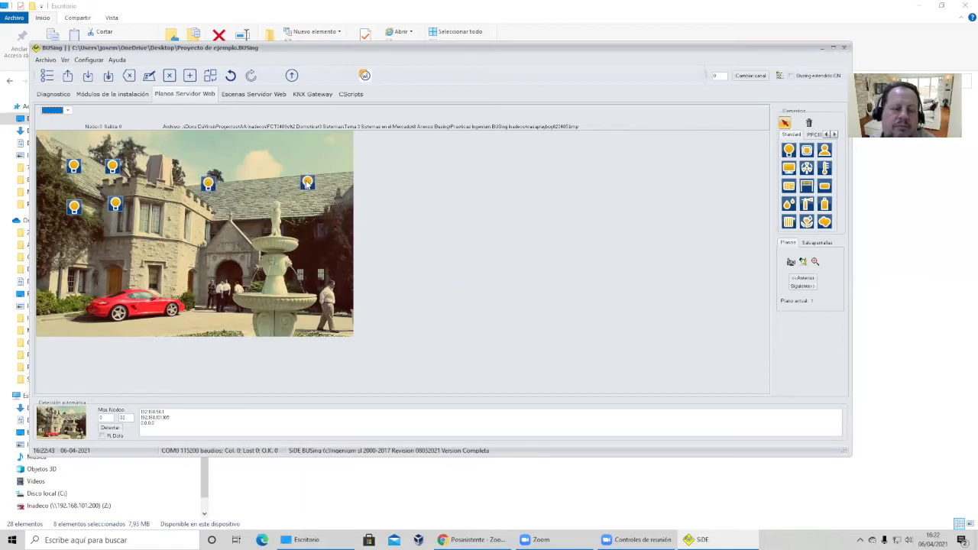
{"action": "left_click", "coordinate": [129, 93]}
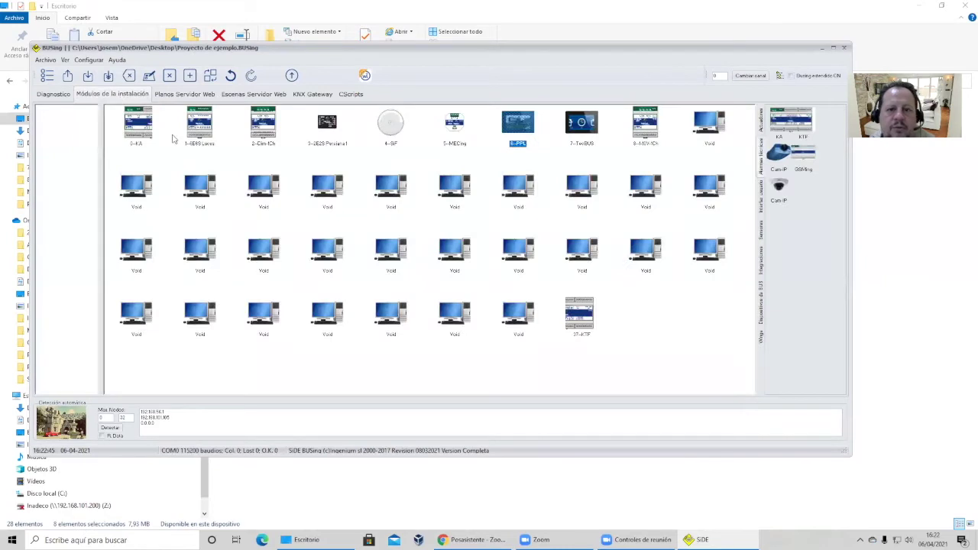
- Replace the 8-1-10V-1Ch module's Canal1 name with LuzRegl.Fluor and go back to the plan
{"action": "double_click", "coordinate": [646, 123]}
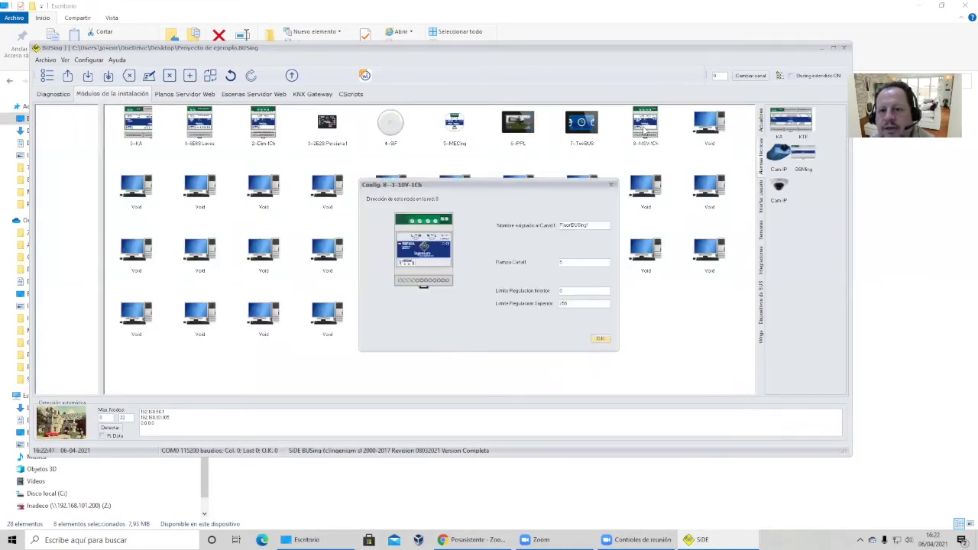
{"action": "left_click_drag", "start_coordinate": [600, 225], "coordinate": [537, 228]}
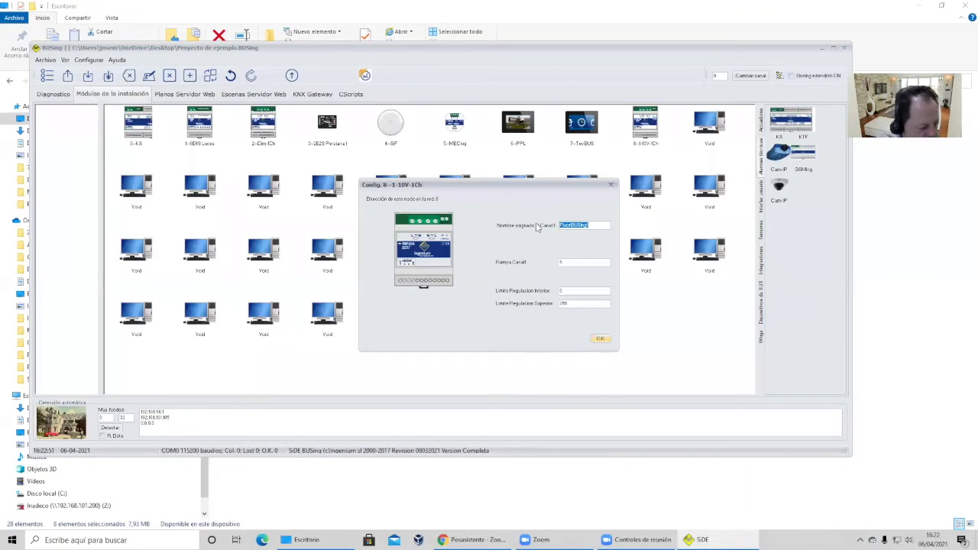
{"action": "type", "text": "LuzRegtFluor"}
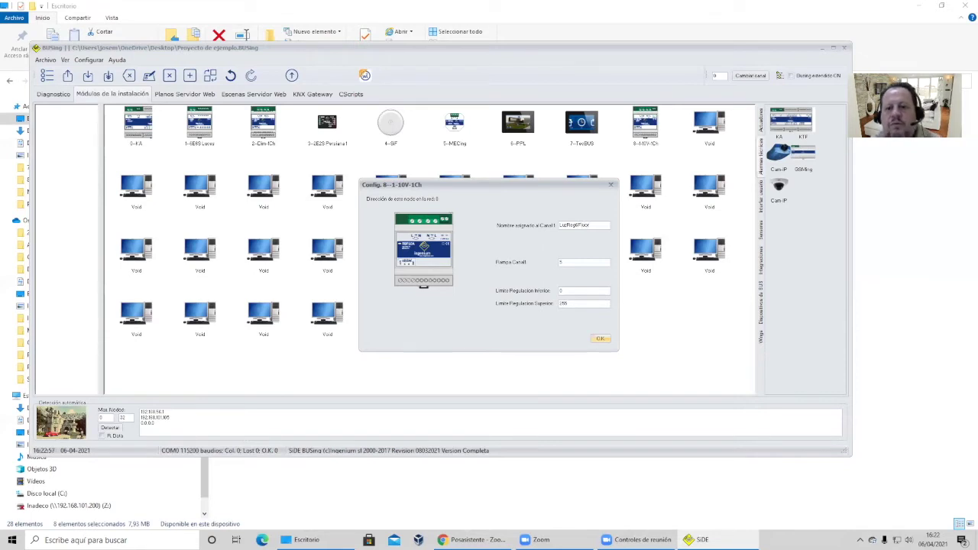
{"action": "left_click", "coordinate": [600, 338]}
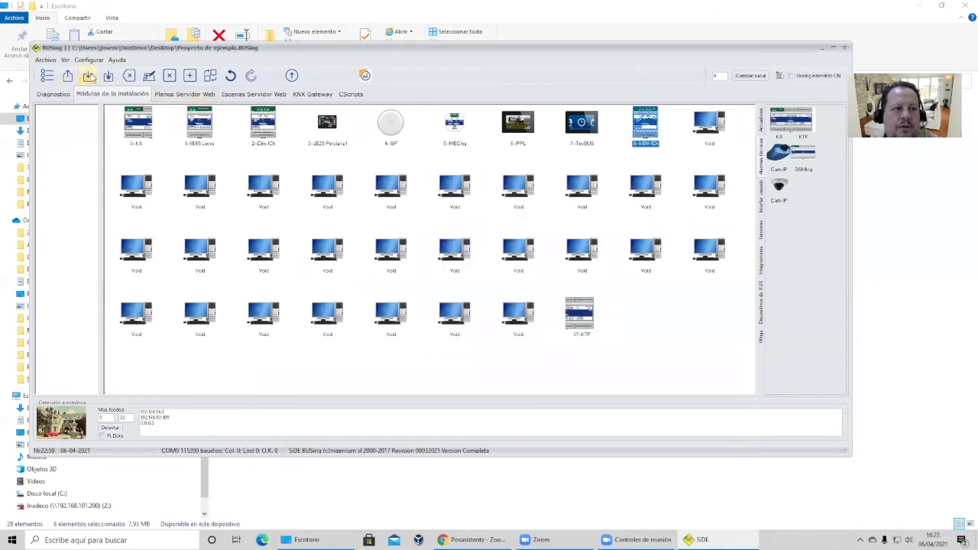
{"action": "left_click", "coordinate": [188, 95]}
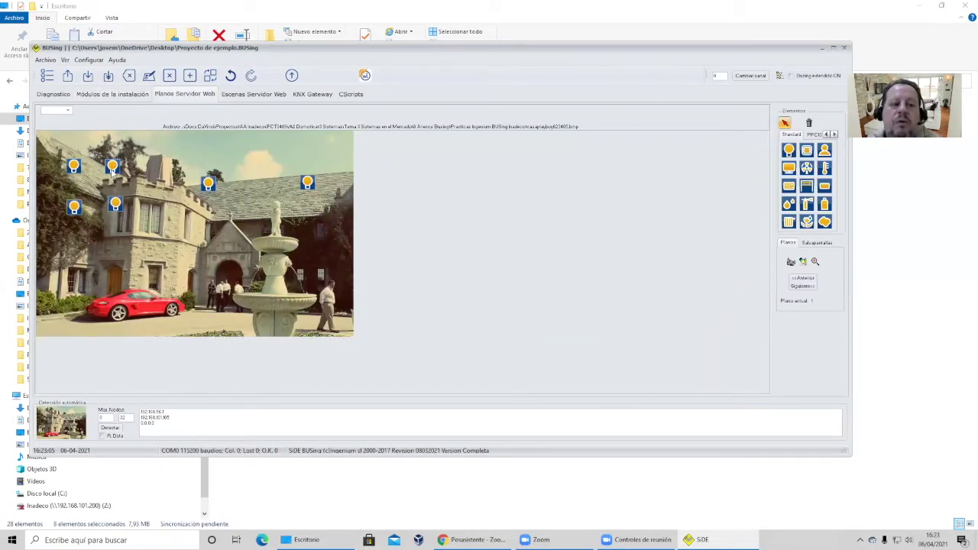
- Move four light icons lower on the house photo toward the ground floor
{"action": "left_click_drag", "start_coordinate": [74, 213], "coordinate": [70, 278]}
{"action": "left_click_drag", "start_coordinate": [115, 211], "coordinate": [118, 289]}
{"action": "left_click_drag", "start_coordinate": [115, 172], "coordinate": [144, 226]}
{"action": "left_click_drag", "start_coordinate": [75, 171], "coordinate": [74, 225]}
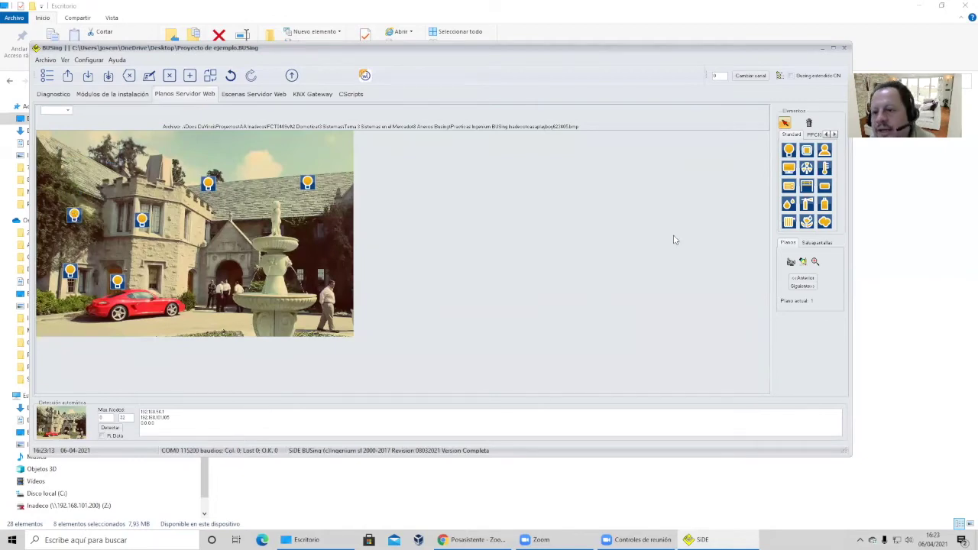
- Add a blind icon by the fountain linked to SubirPersiana1 of 3-2E2S Persiana 1
{"action": "left_click_drag", "start_coordinate": [806, 186], "coordinate": [275, 278]}
{"action": "left_click", "coordinate": [275, 278]}
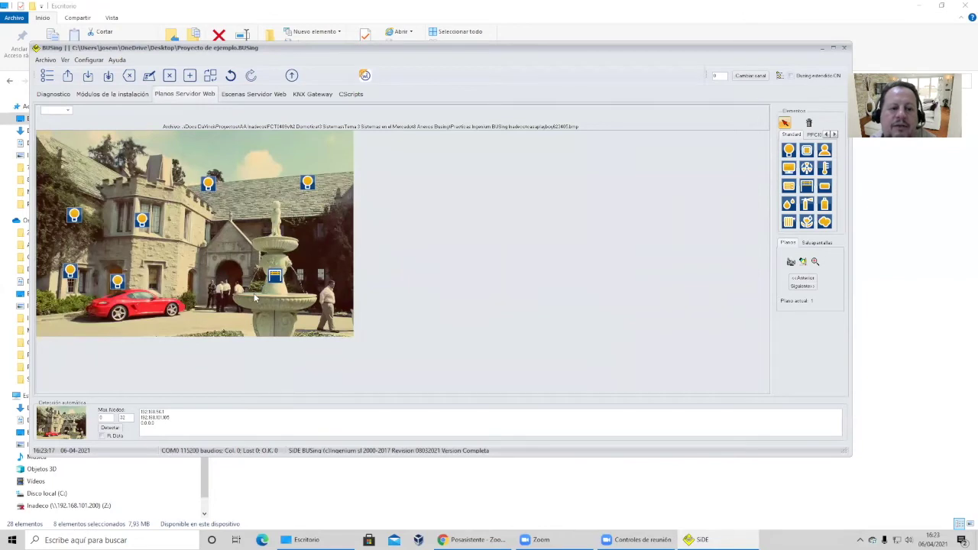
{"action": "right_click", "coordinate": [275, 278]}
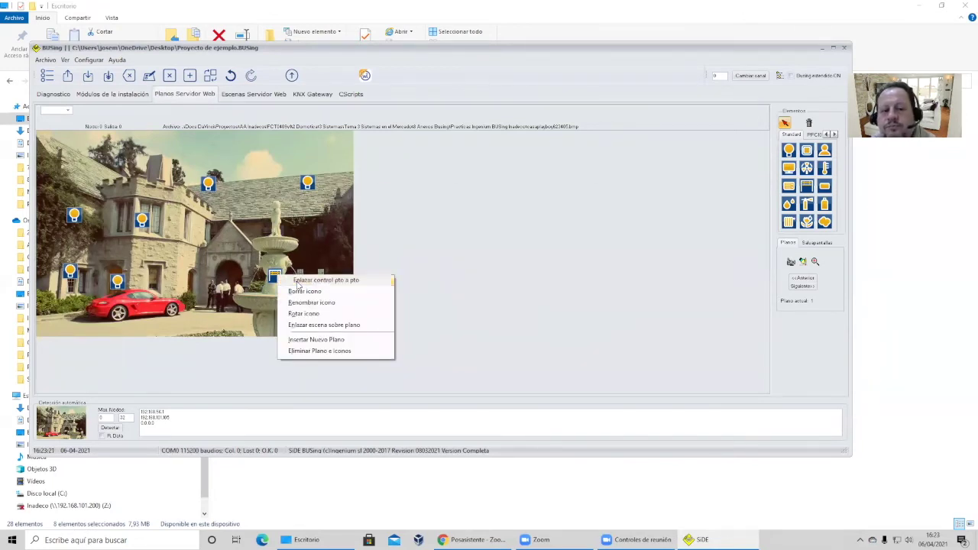
{"action": "left_click", "coordinate": [298, 281]}
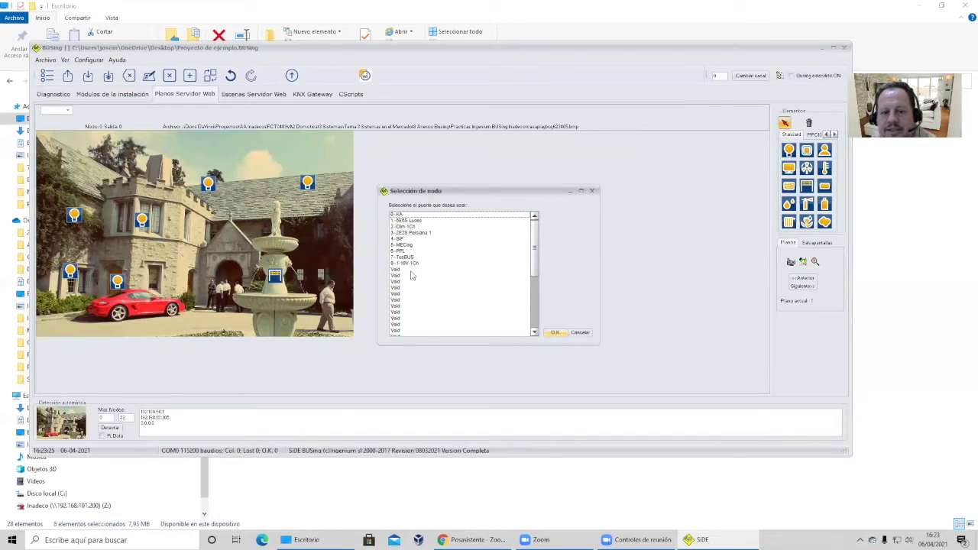
{"action": "left_click", "coordinate": [414, 233]}
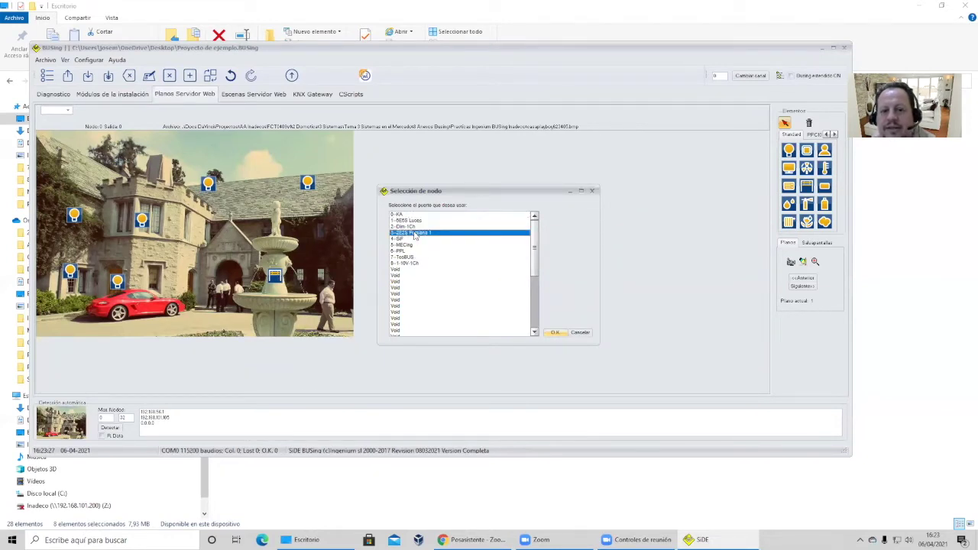
{"action": "left_click", "coordinate": [556, 332]}
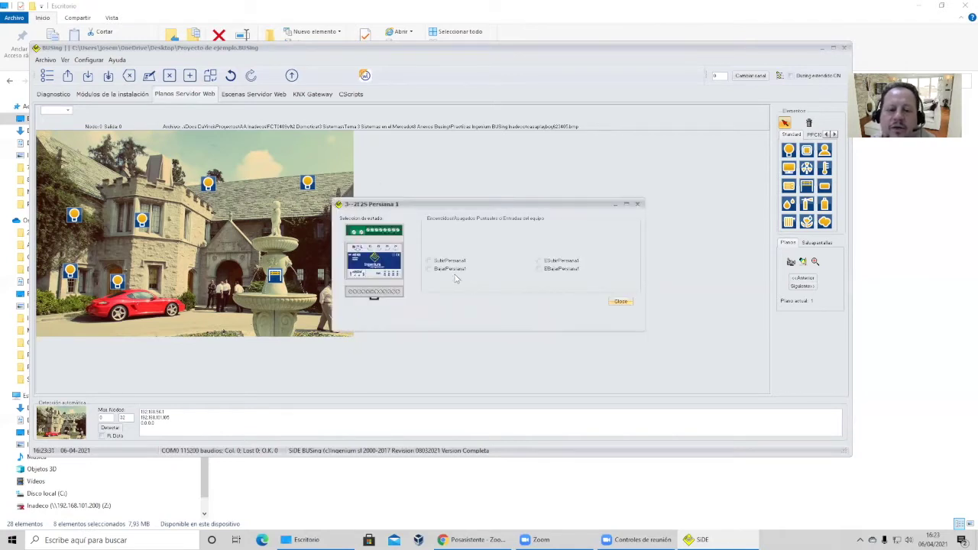
{"action": "left_click", "coordinate": [430, 261]}
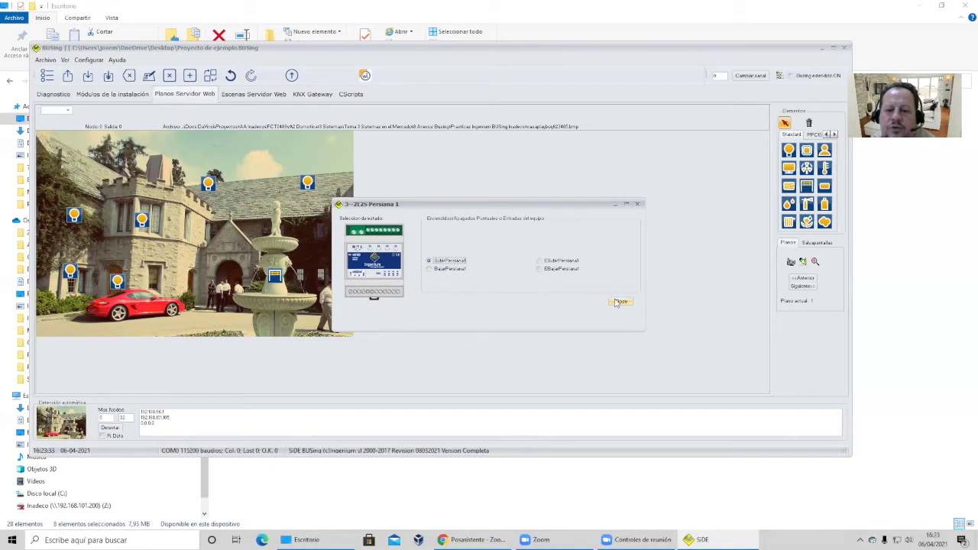
{"action": "left_click", "coordinate": [620, 300]}
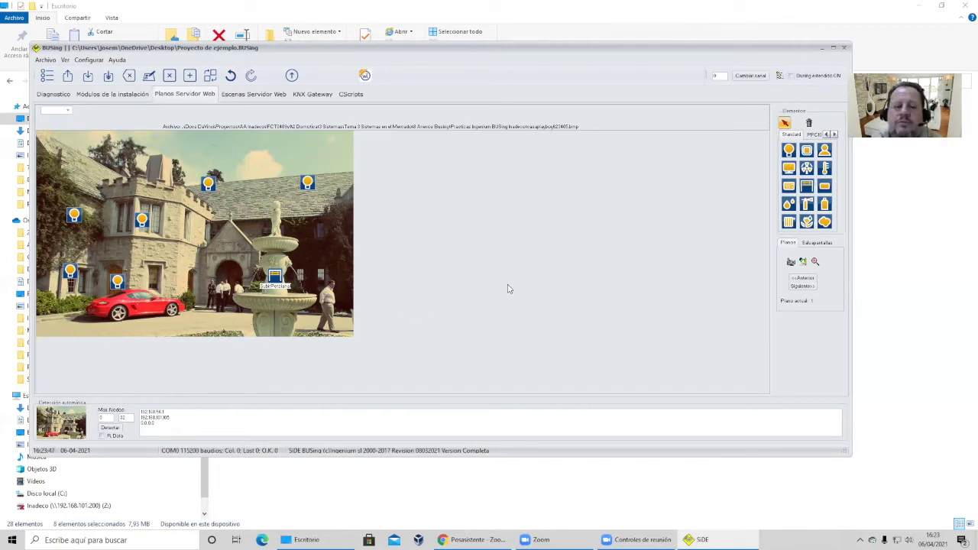
- Link the top-right light icon to the 8-1-10V-1Ch LuzRegl.Fluor channel
{"action": "right_click", "coordinate": [308, 183]}
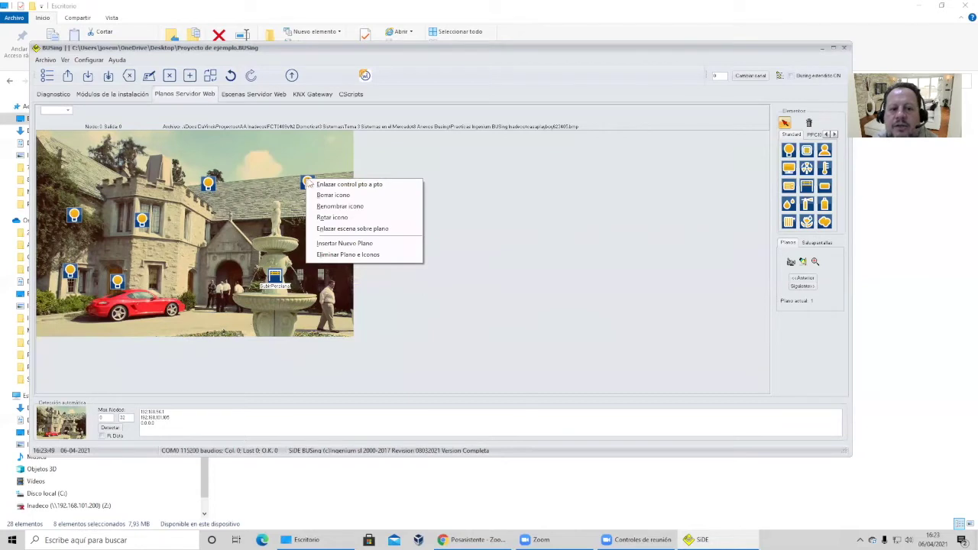
{"action": "left_click", "coordinate": [322, 186]}
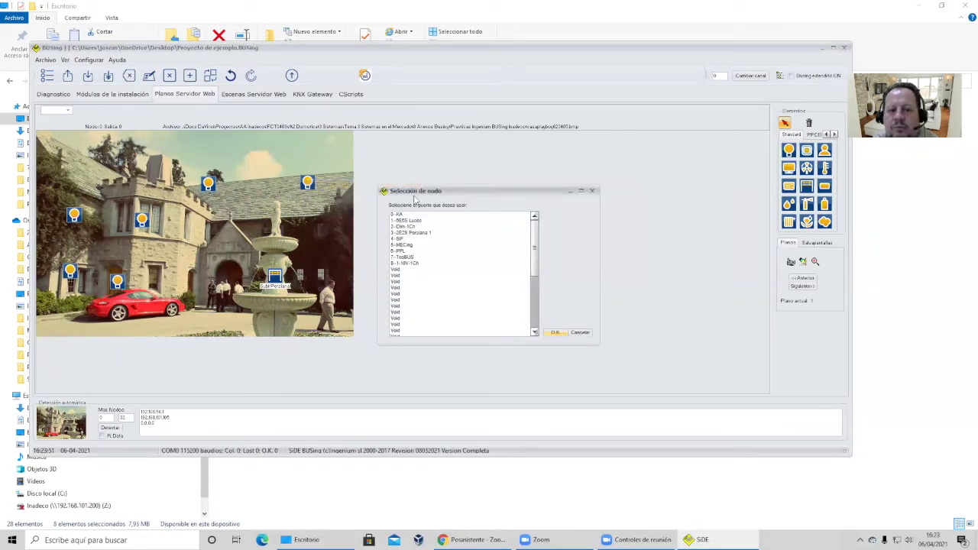
{"action": "left_click", "coordinate": [416, 265]}
{"action": "left_click", "coordinate": [556, 333]}
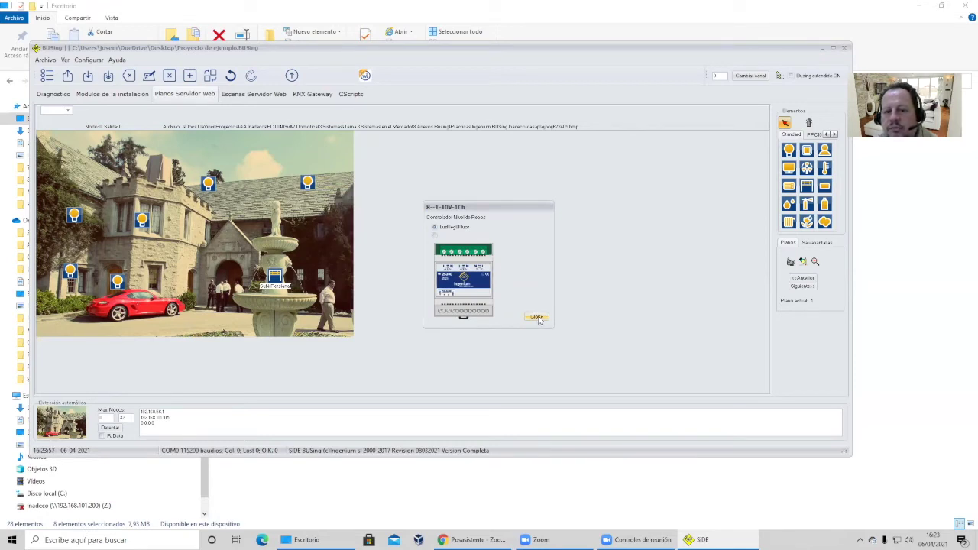
{"action": "left_click", "coordinate": [537, 317]}
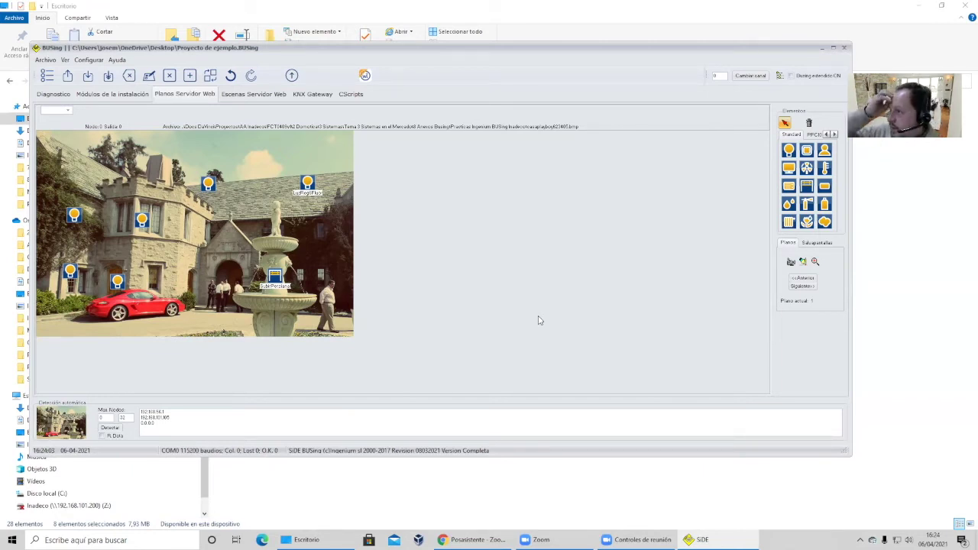
- Link the central roof lamp icon to the 2-Dim-1Ch dimmer node
{"action": "right_click", "coordinate": [209, 180]}
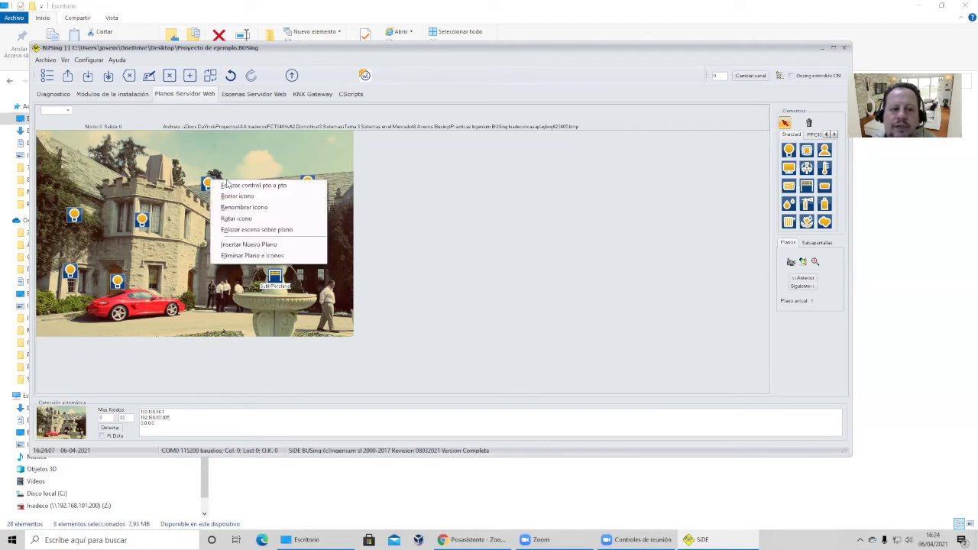
{"action": "left_click", "coordinate": [241, 186]}
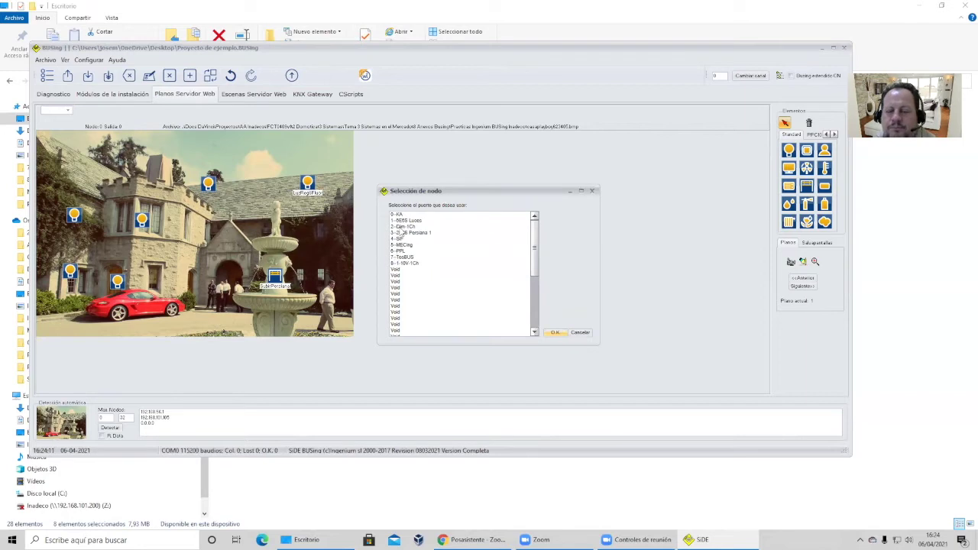
{"action": "left_click", "coordinate": [404, 228]}
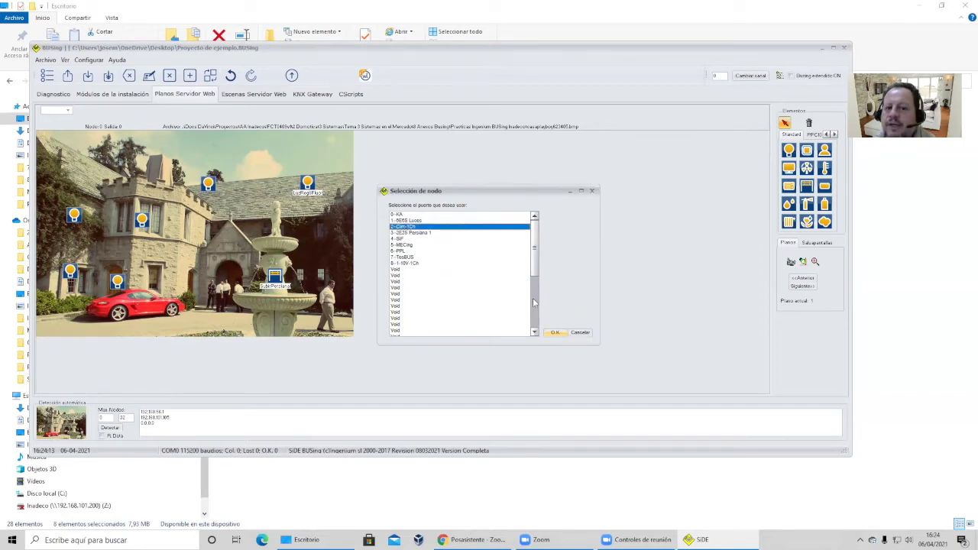
{"action": "left_click", "coordinate": [556, 332]}
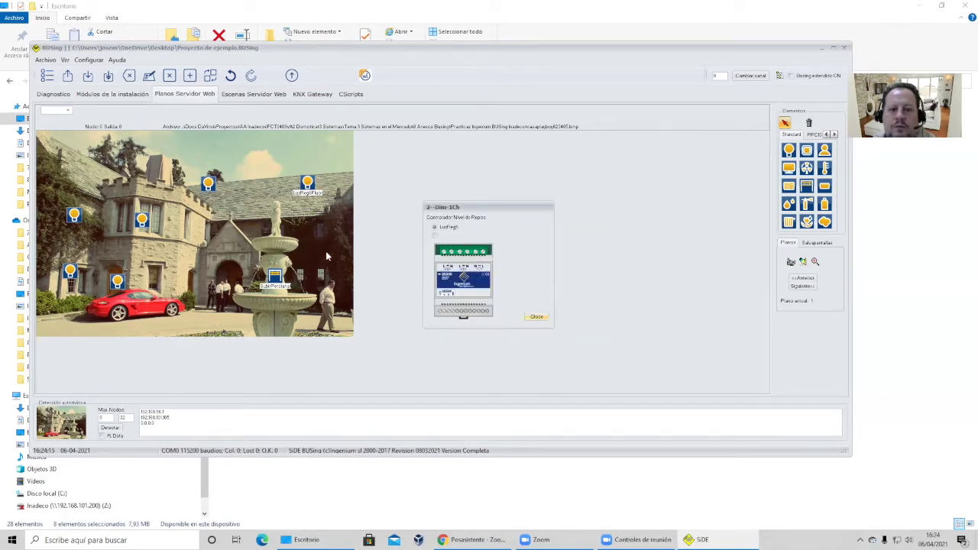
{"action": "left_click", "coordinate": [534, 317]}
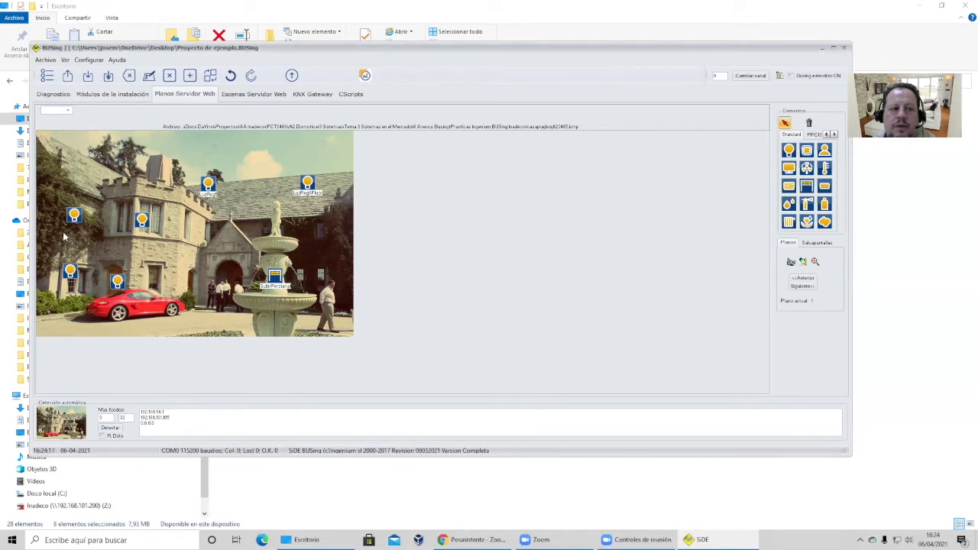
- Align the two lower lamp icons and link the upper-left lamp to 1-6E6S Luces Luz1
{"action": "left_click_drag", "start_coordinate": [118, 282], "coordinate": [144, 280]}
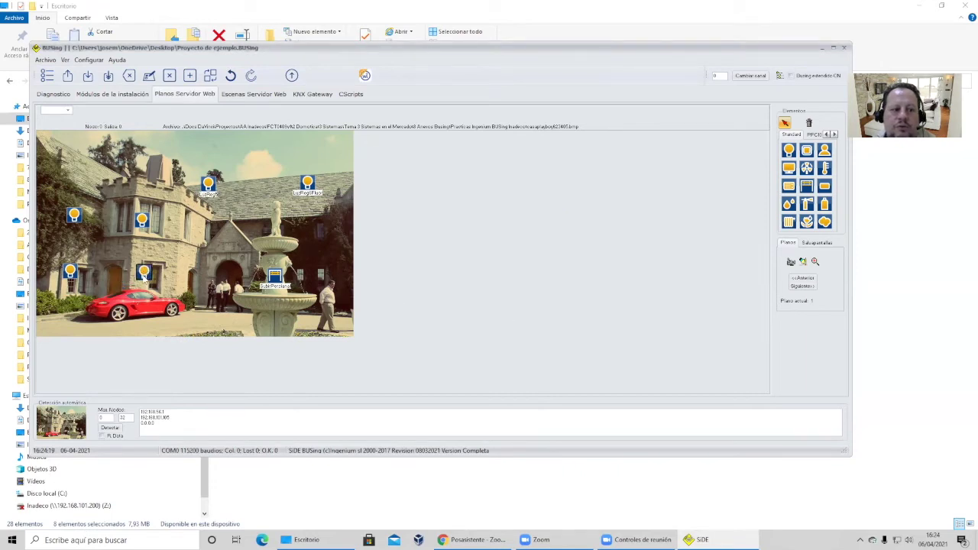
{"action": "left_click_drag", "start_coordinate": [70, 272], "coordinate": [74, 281]}
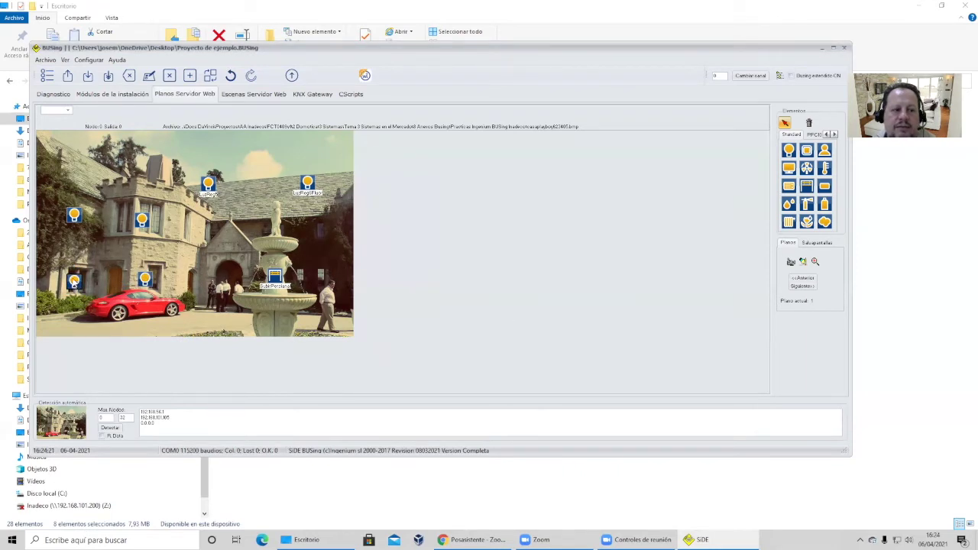
{"action": "right_click", "coordinate": [74, 216]}
{"action": "left_click", "coordinate": [100, 221]}
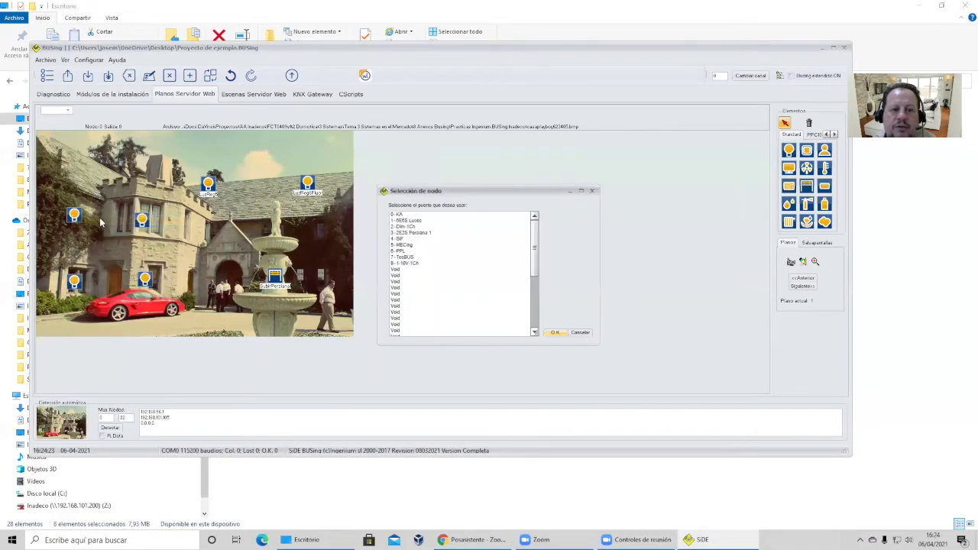
{"action": "double_click", "coordinate": [410, 220]}
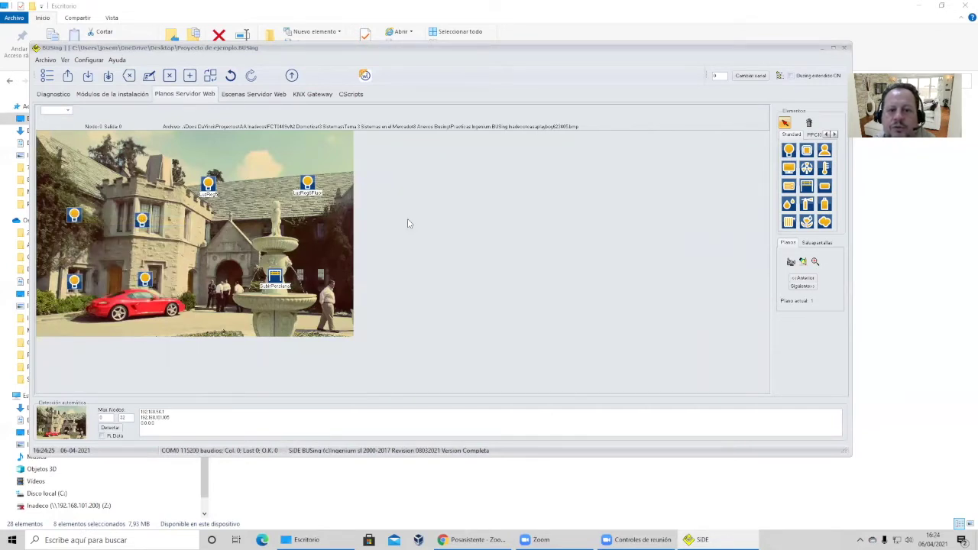
{"action": "left_click", "coordinate": [620, 303]}
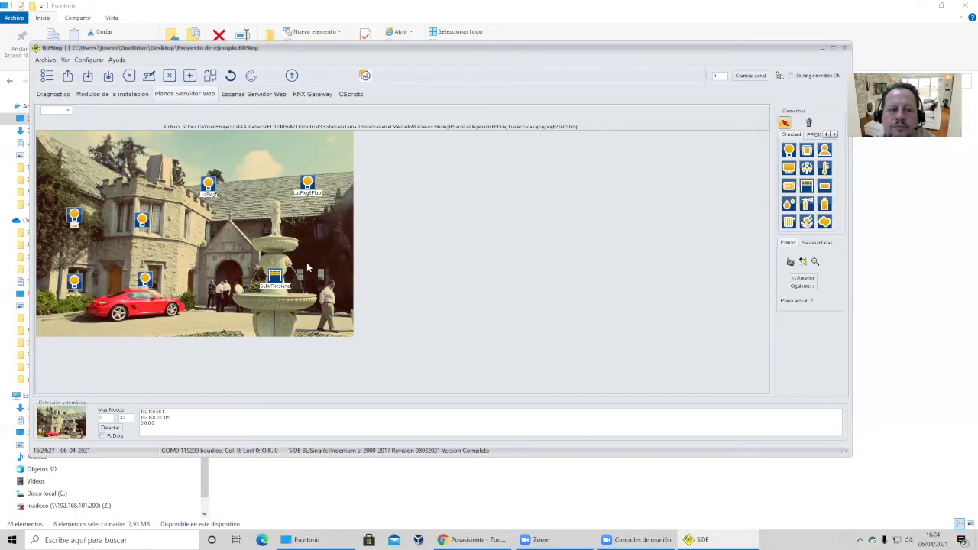
- Link the upper-right facade lamp to output Luz2 of 1-6E6S Luces
{"action": "right_click", "coordinate": [141, 222]}
{"action": "left_click", "coordinate": [171, 226]}
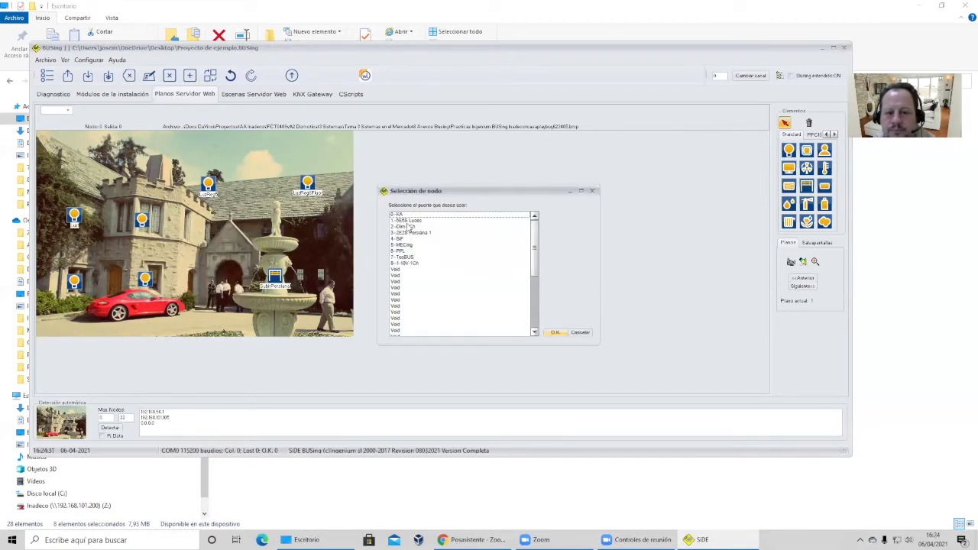
{"action": "double_click", "coordinate": [407, 221]}
{"action": "left_click", "coordinate": [435, 237]}
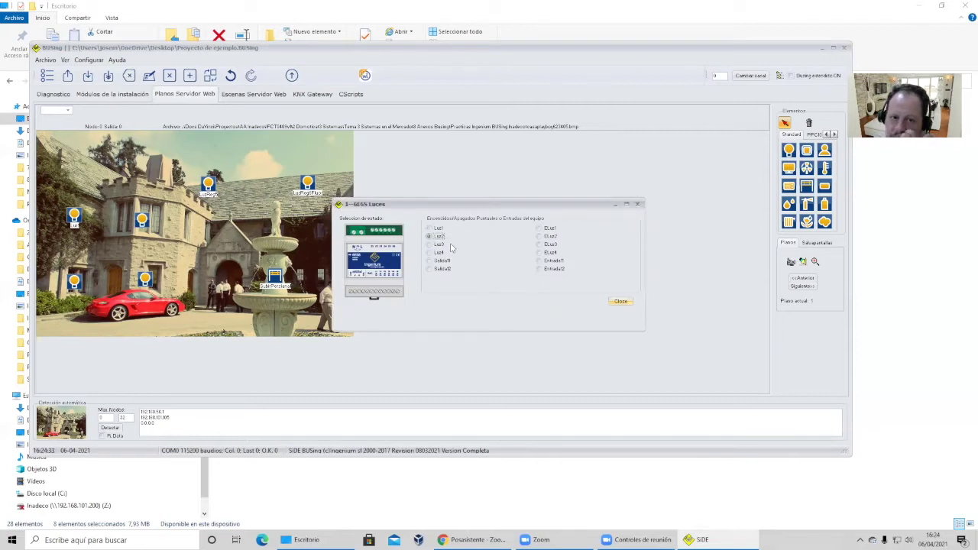
{"action": "left_click", "coordinate": [619, 302]}
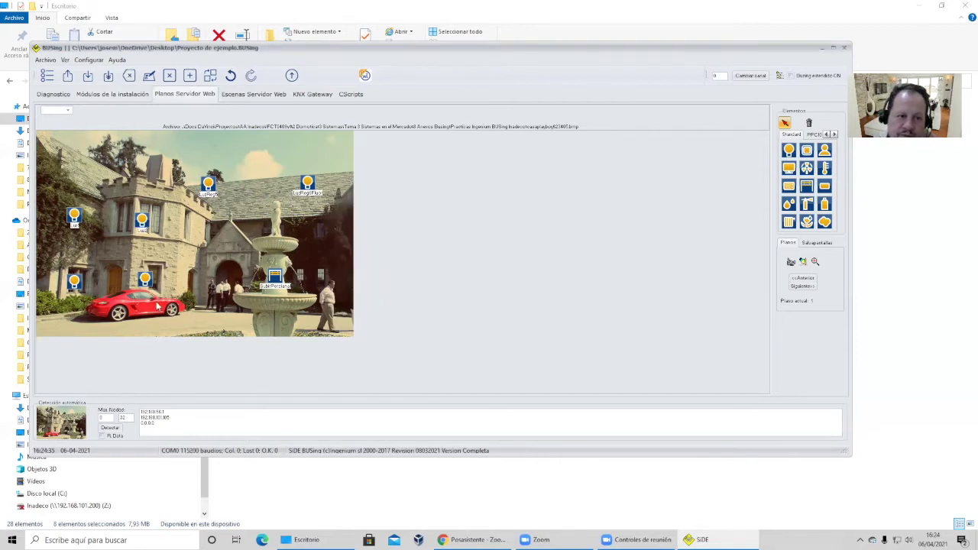
- Link the two lower lamps to 1-6E6S Luces outputs Luz3 and Luz4
{"action": "right_click", "coordinate": [75, 282]}
{"action": "left_click", "coordinate": [99, 288]}
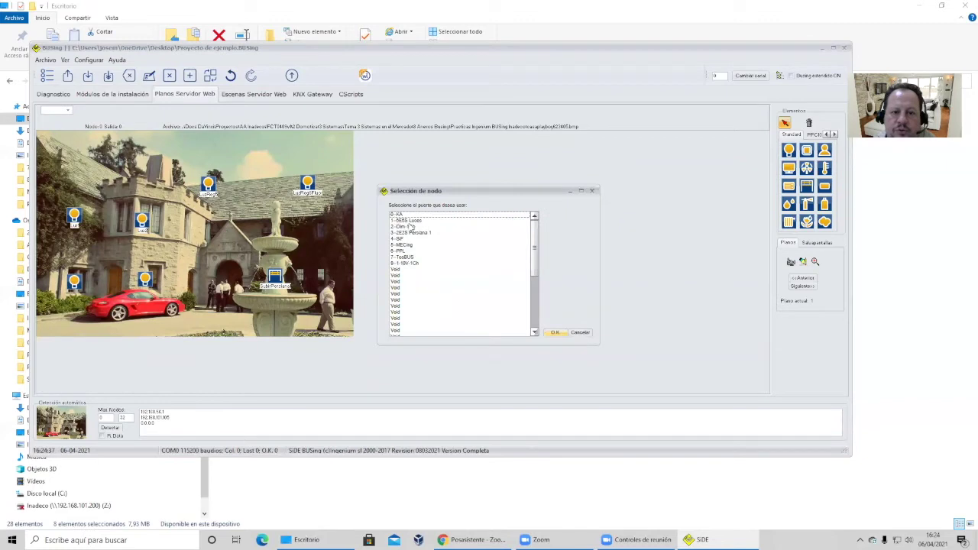
{"action": "double_click", "coordinate": [413, 221]}
{"action": "left_click", "coordinate": [437, 245]}
{"action": "left_click", "coordinate": [620, 302]}
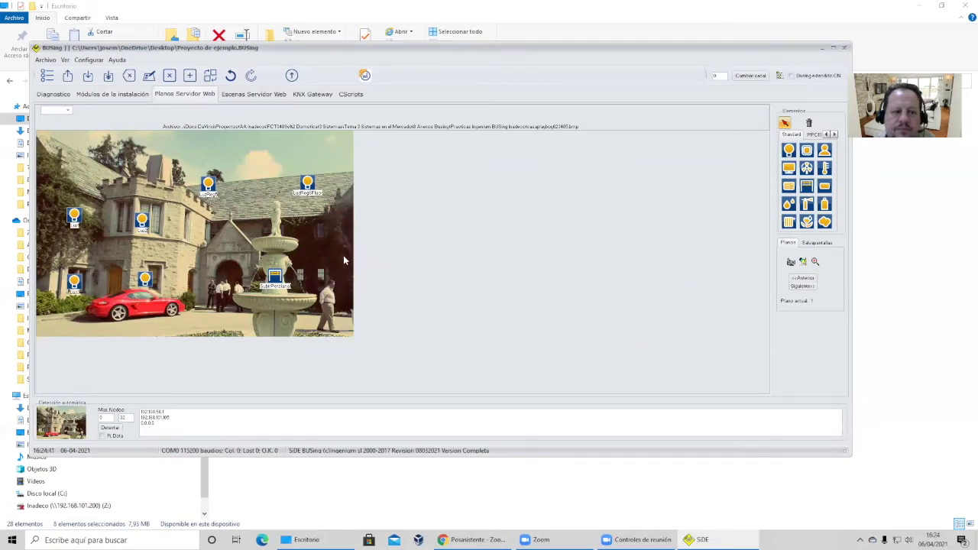
{"action": "right_click", "coordinate": [151, 279]}
{"action": "left_click", "coordinate": [184, 284]}
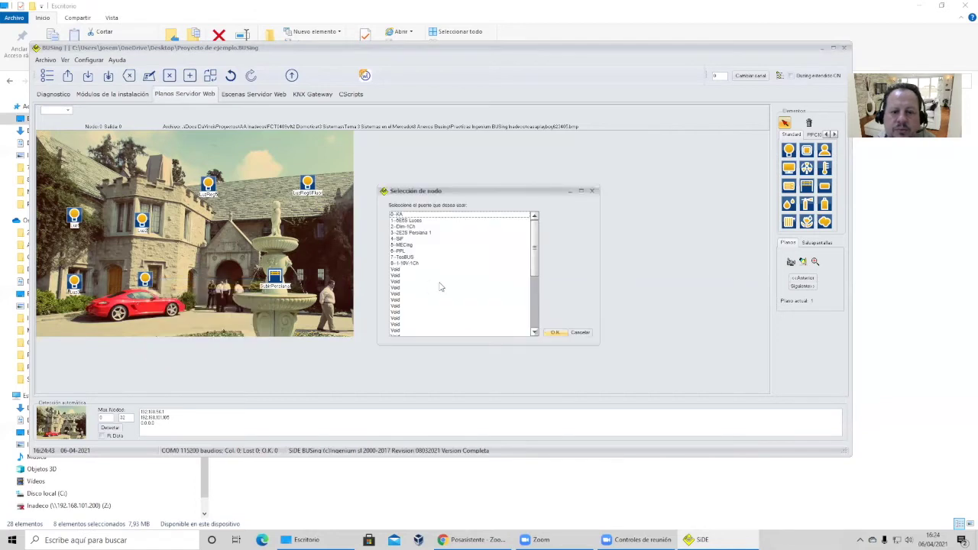
{"action": "double_click", "coordinate": [410, 221]}
{"action": "left_click", "coordinate": [439, 253]}
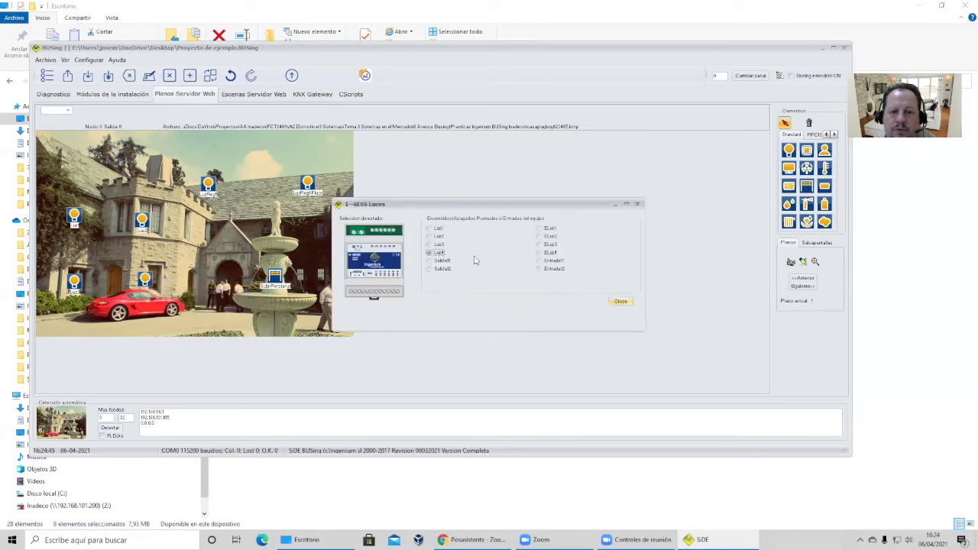
{"action": "left_click", "coordinate": [620, 301]}
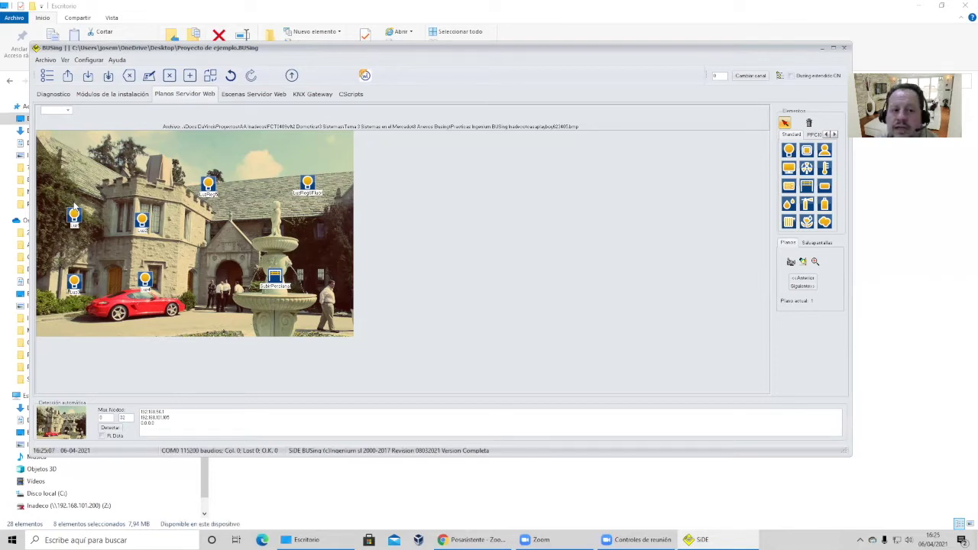
- Check the bulb icon's link to the 1-6E6S Luces outputs, keeping it unchanged
{"action": "right_click", "coordinate": [142, 221]}
{"action": "left_click", "coordinate": [157, 222]}
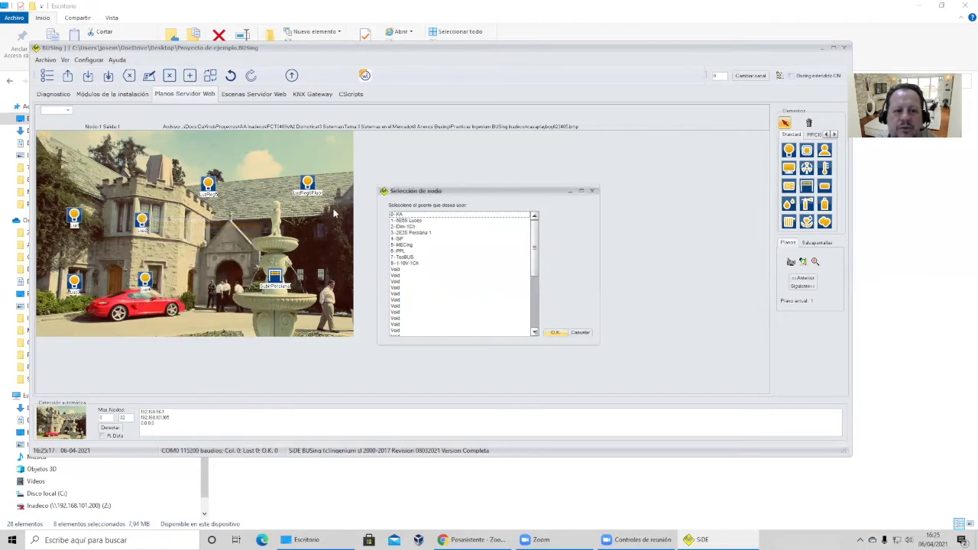
{"action": "double_click", "coordinate": [411, 221]}
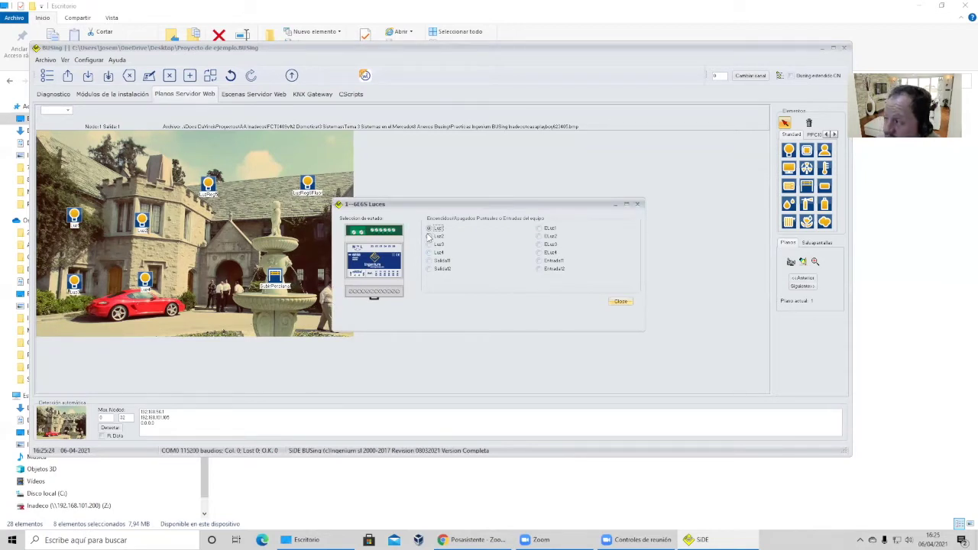
{"action": "left_click", "coordinate": [623, 302]}
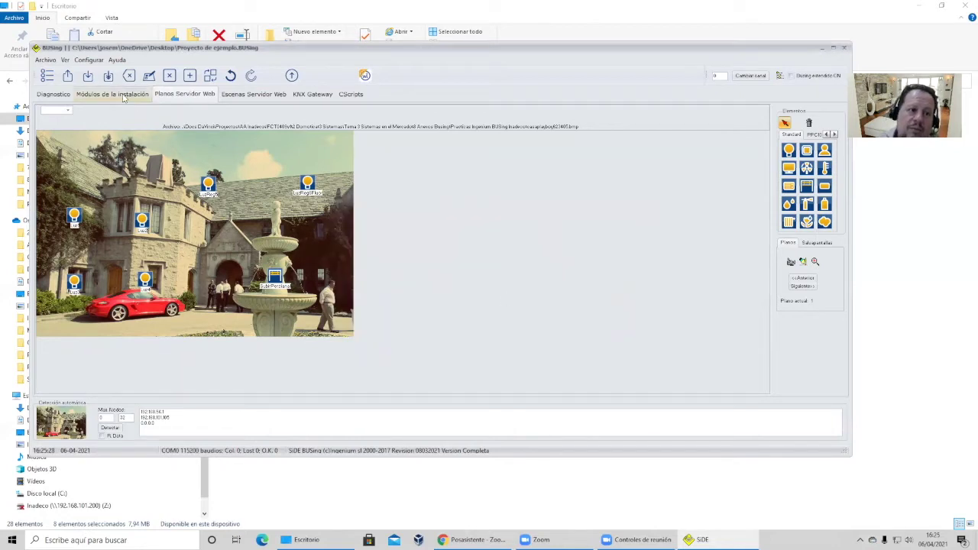
- Review the 6-PPL module's node properties in the installation modules view
{"action": "left_click", "coordinate": [123, 95]}
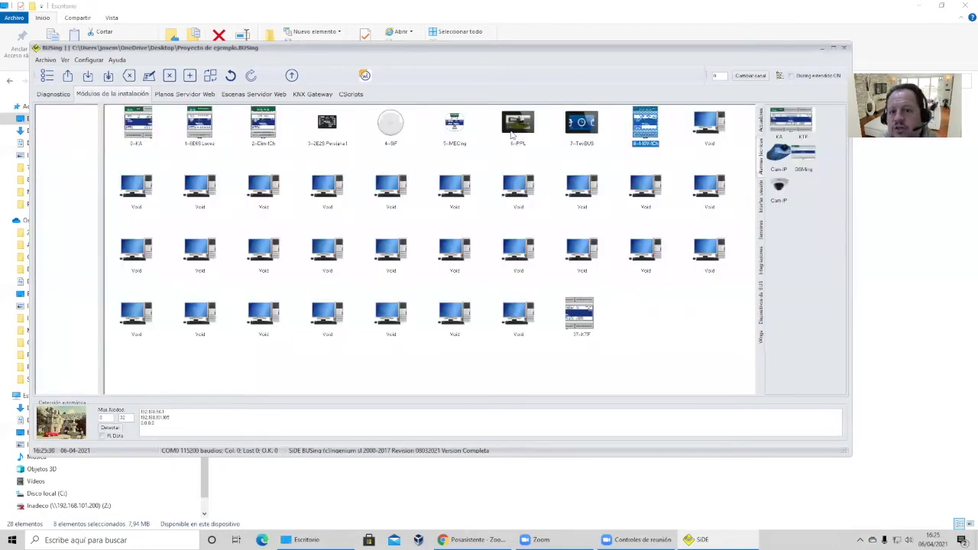
{"action": "double_click", "coordinate": [522, 129]}
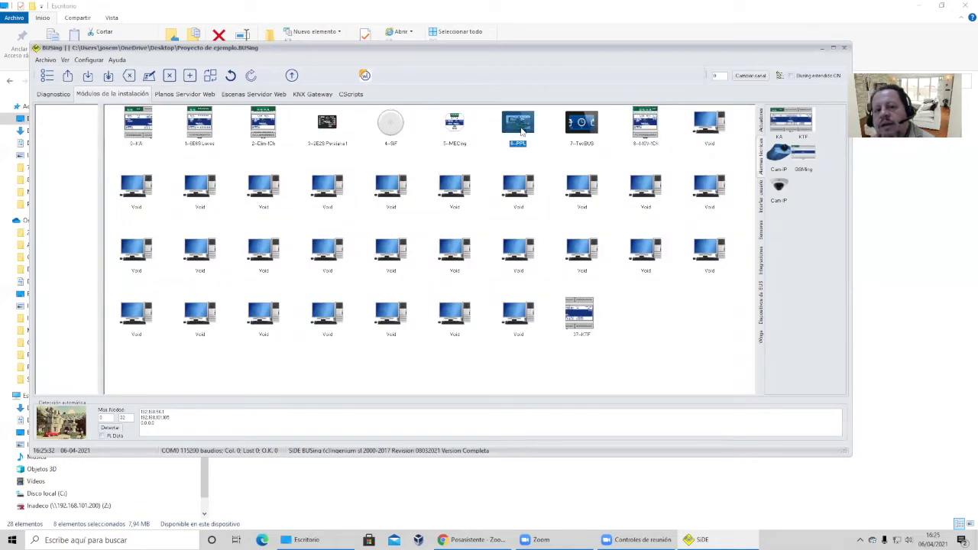
{"action": "left_click", "coordinate": [615, 361]}
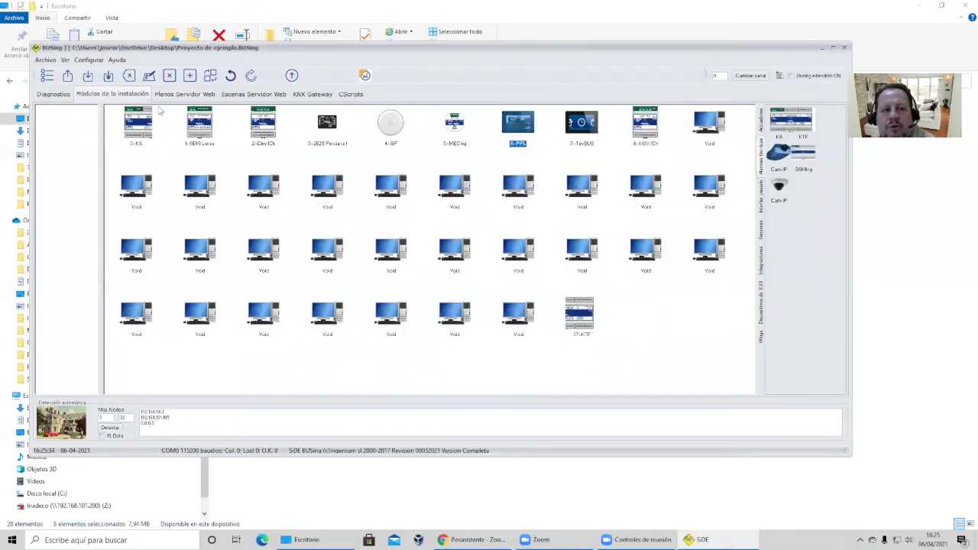
{"action": "left_click", "coordinate": [173, 95]}
{"action": "left_click", "coordinate": [112, 94]}
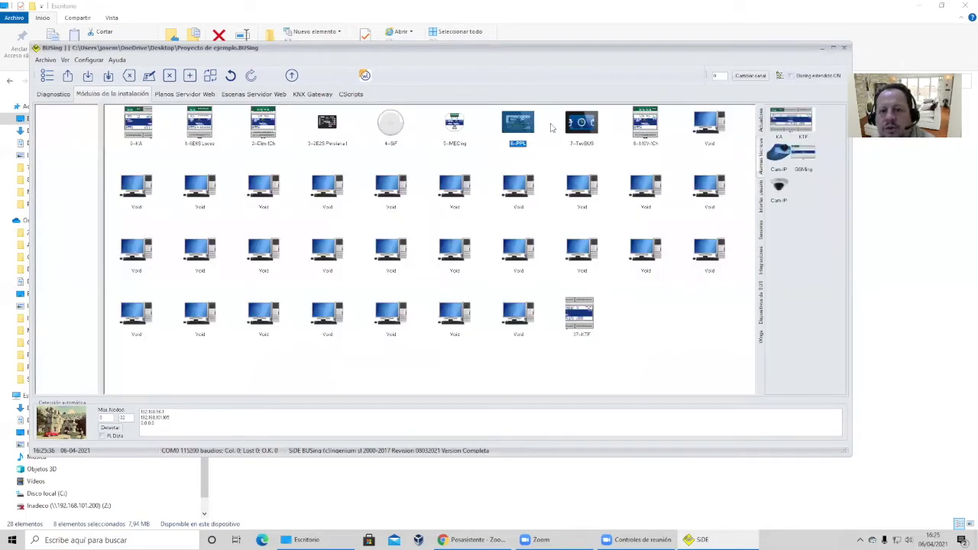
{"action": "right_click", "coordinate": [513, 126]}
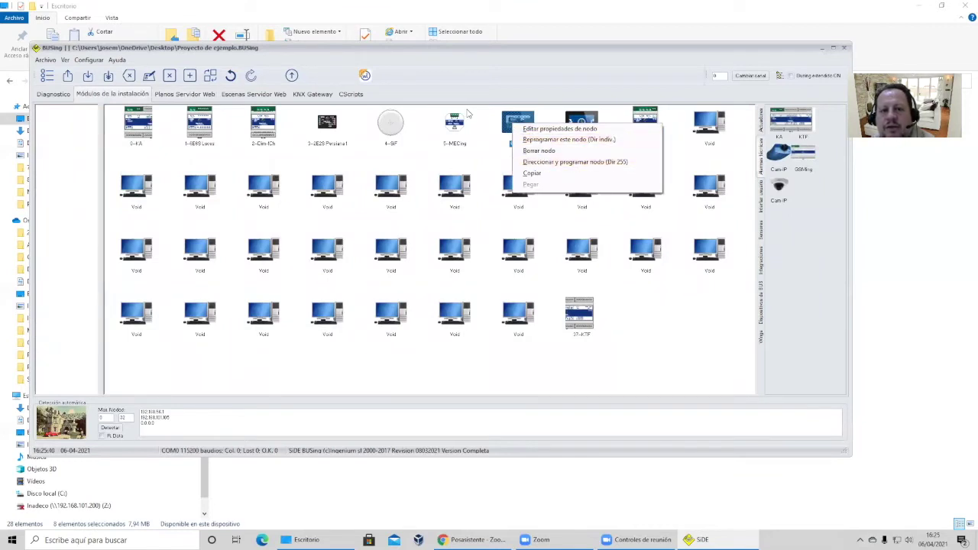
{"action": "left_click", "coordinate": [535, 129]}
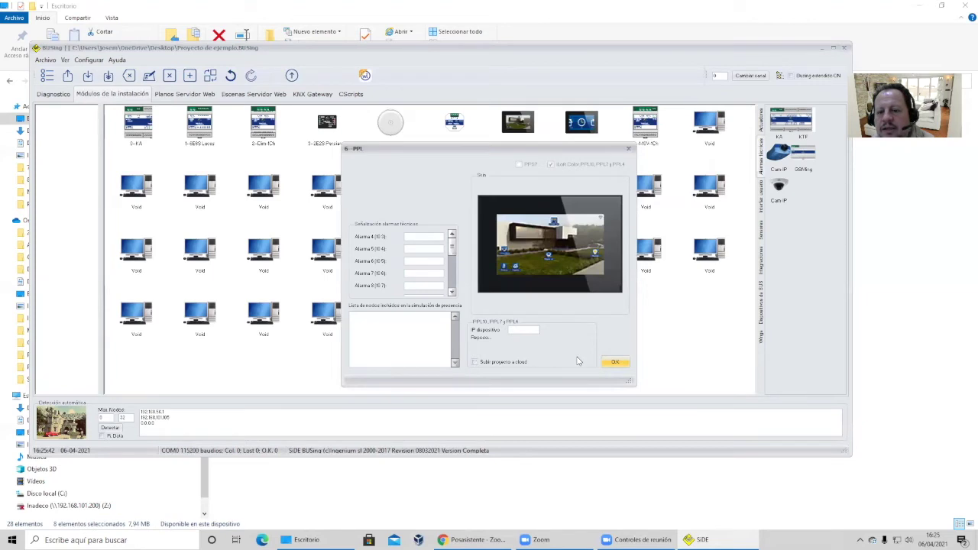
{"action": "left_click", "coordinate": [621, 362]}
- Flip through plans 2 and 3 back to the house picture, then select 7-TecBUS in the modules grid
{"action": "left_click", "coordinate": [184, 94]}
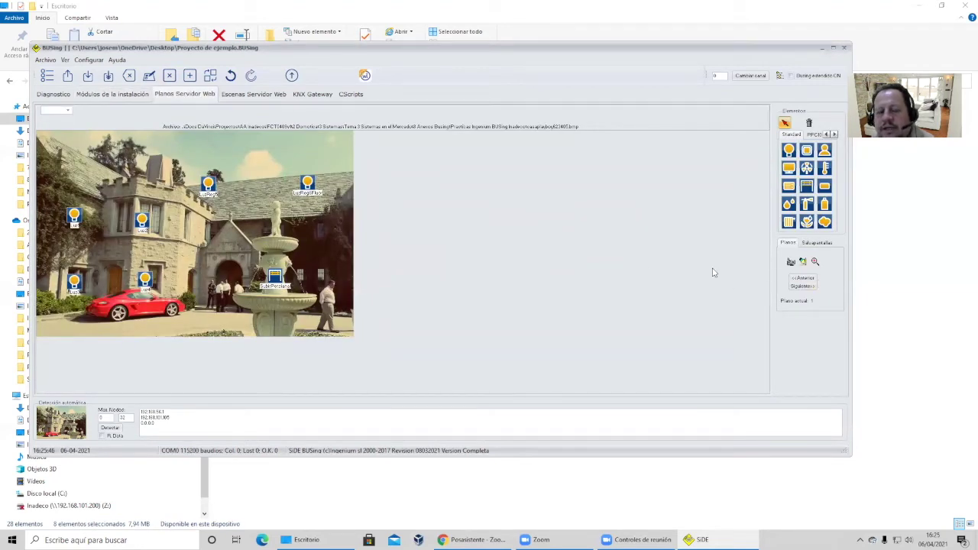
{"action": "left_click", "coordinate": [809, 288]}
{"action": "left_click", "coordinate": [809, 288]}
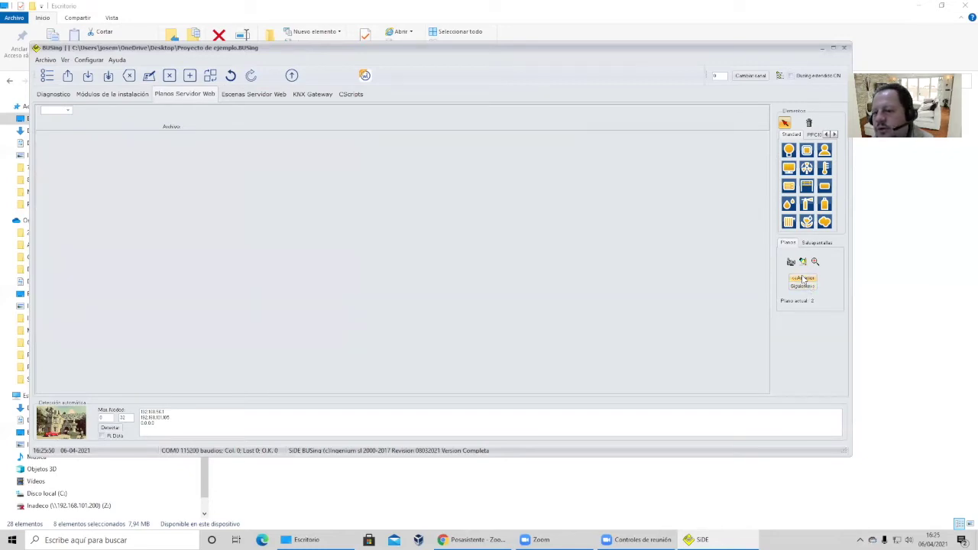
{"action": "left_click", "coordinate": [802, 279]}
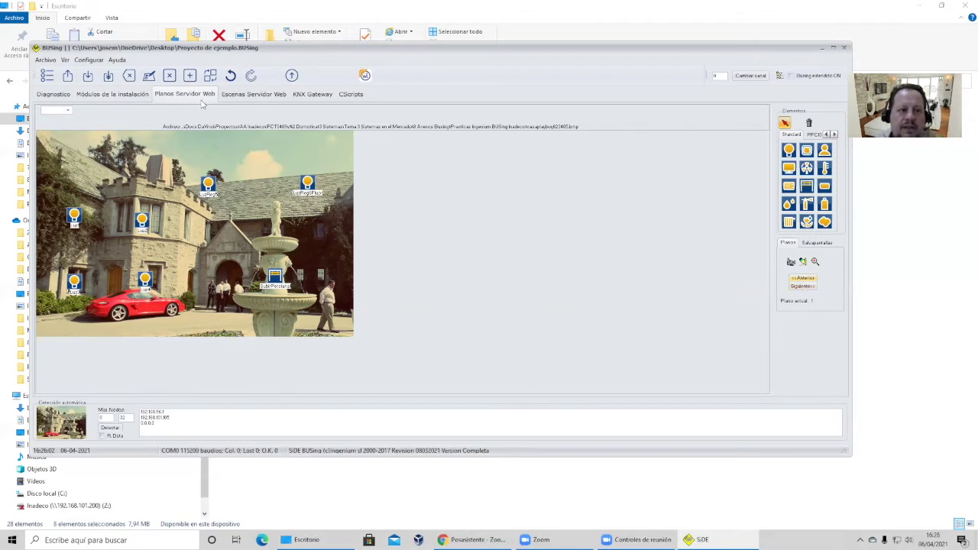
{"action": "left_click", "coordinate": [114, 94]}
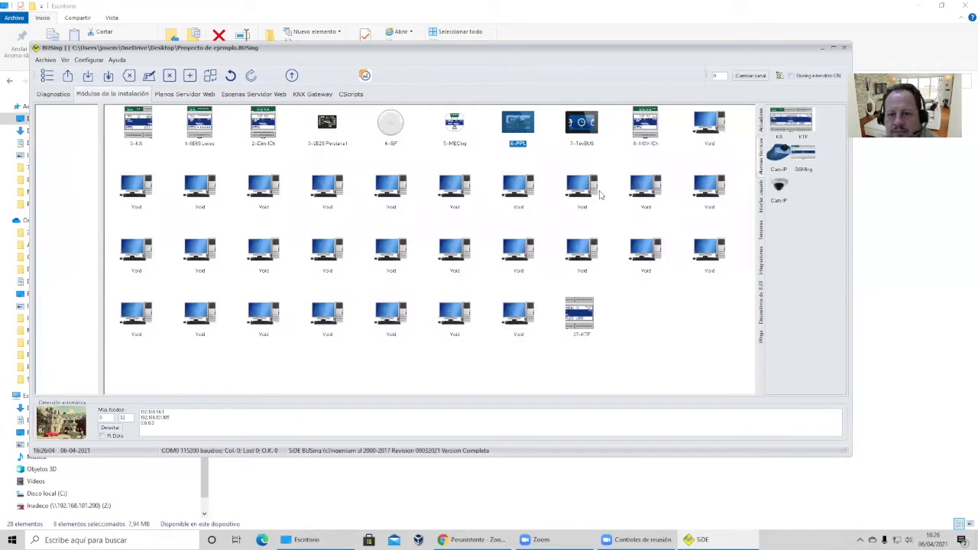
{"action": "left_click", "coordinate": [590, 132]}
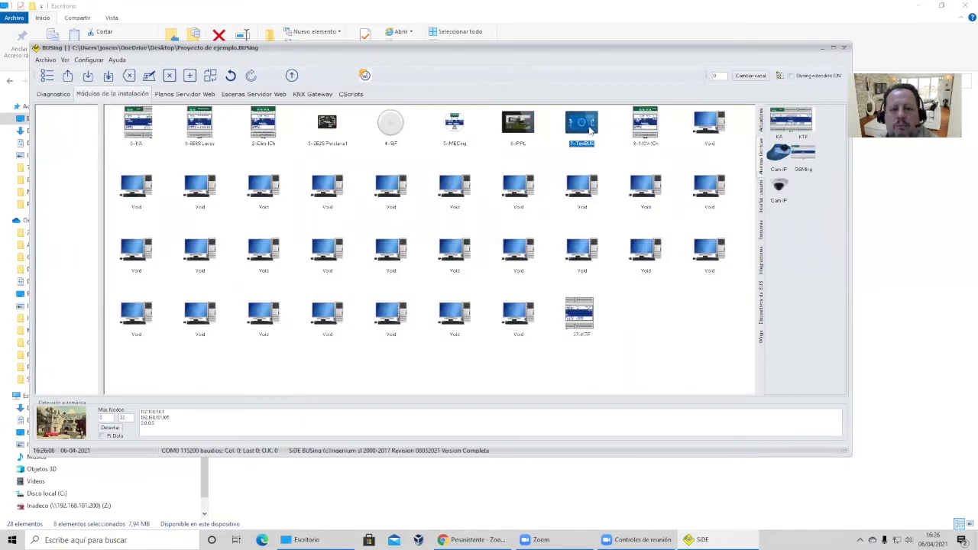
- Add a TecBUS point-to-point channel for Luz1 of the lights node with an icon
{"action": "double_click", "coordinate": [591, 131]}
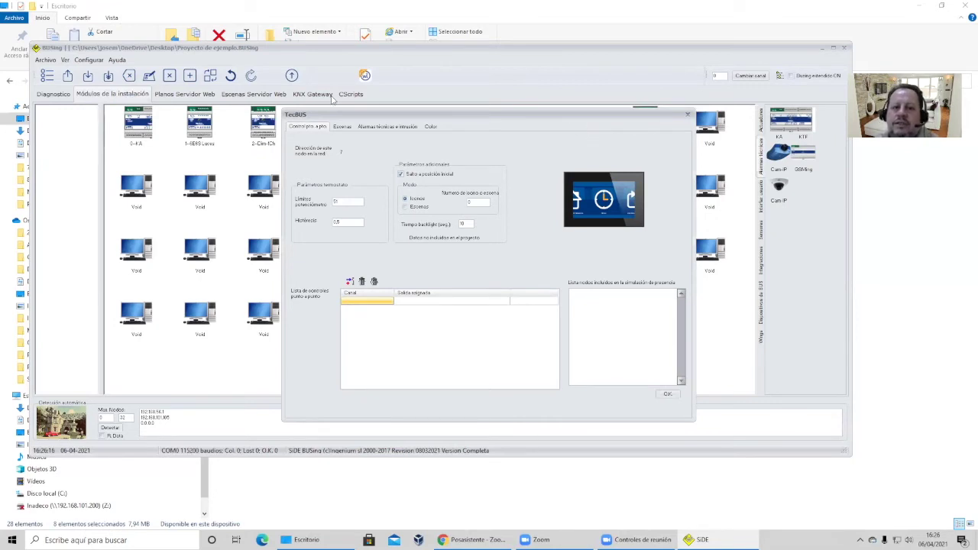
{"action": "left_click", "coordinate": [344, 127]}
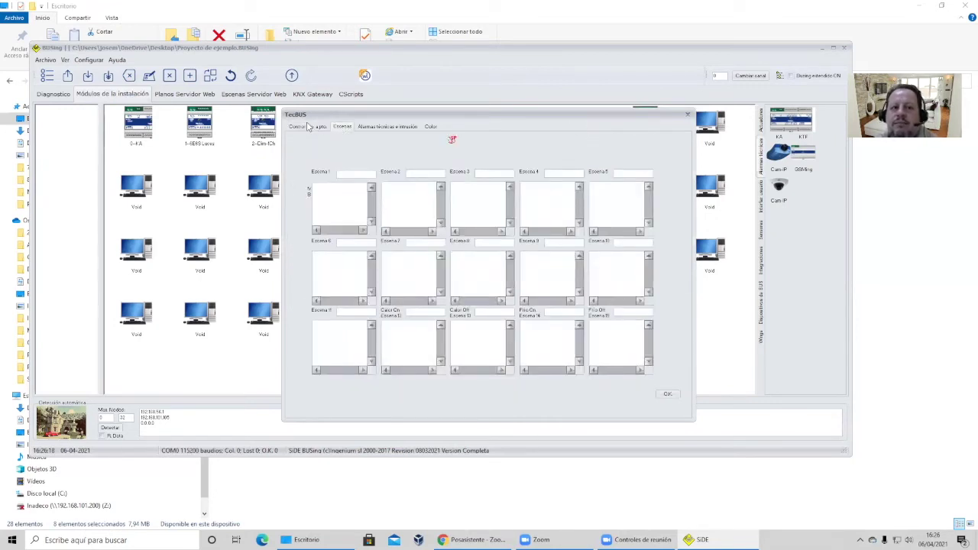
{"action": "left_click", "coordinate": [309, 129]}
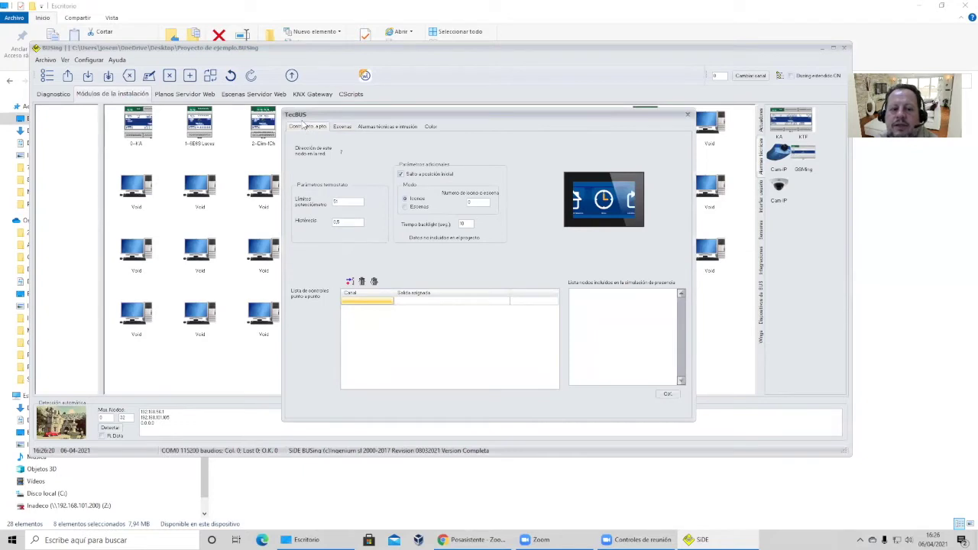
{"action": "left_click", "coordinate": [350, 283]}
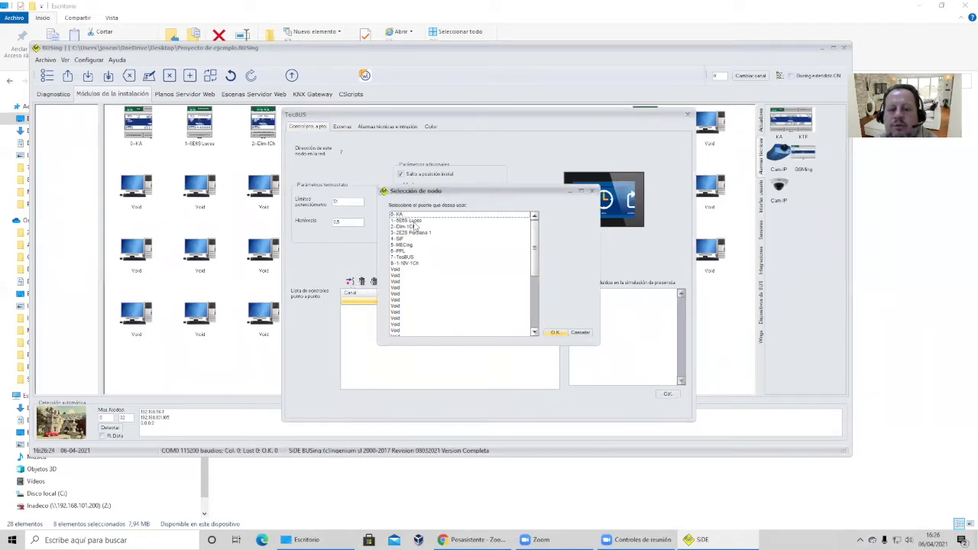
{"action": "left_click", "coordinate": [414, 221]}
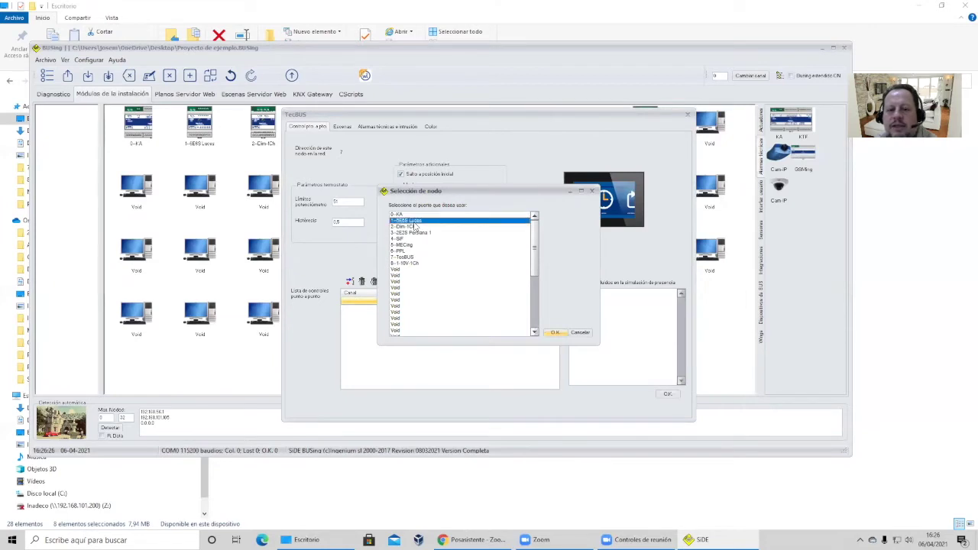
{"action": "double_click", "coordinate": [417, 221]}
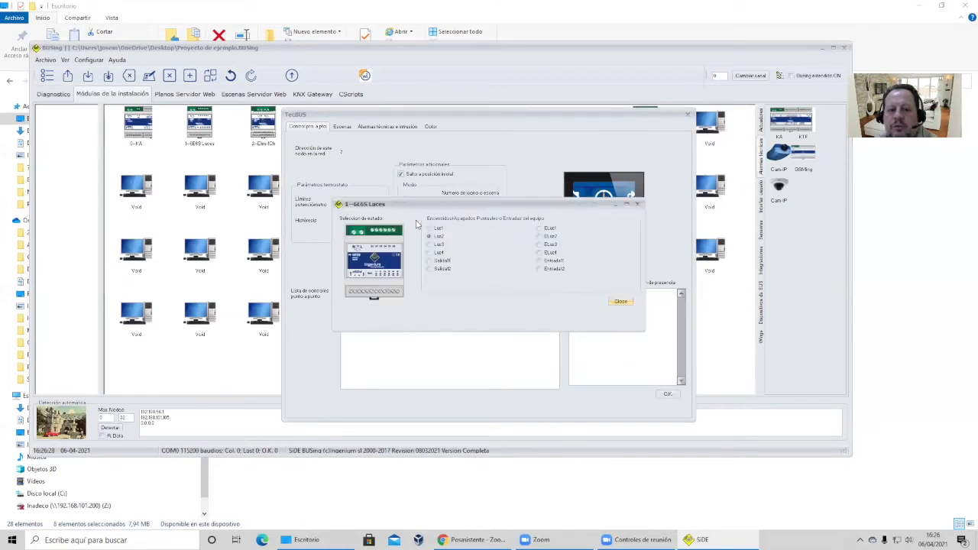
{"action": "left_click", "coordinate": [619, 303]}
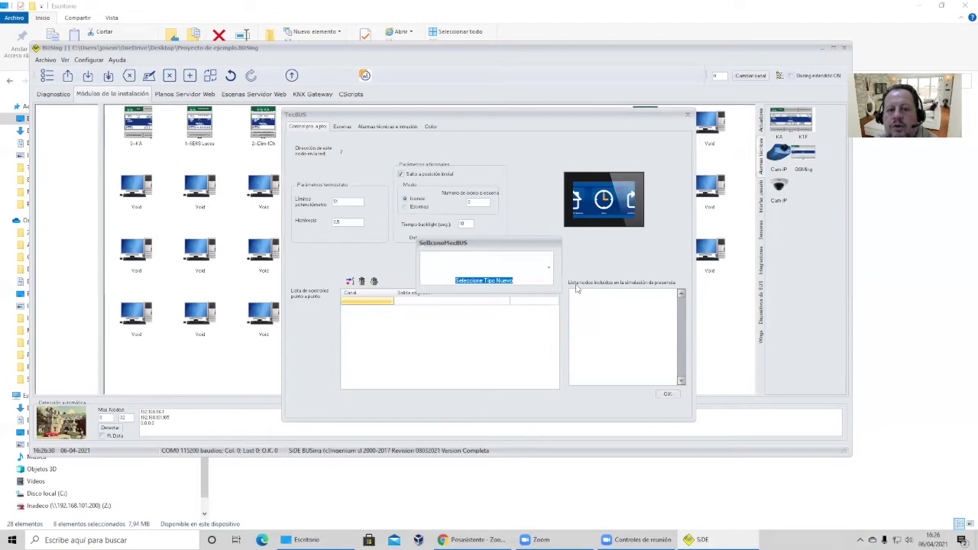
{"action": "left_click", "coordinate": [549, 269]}
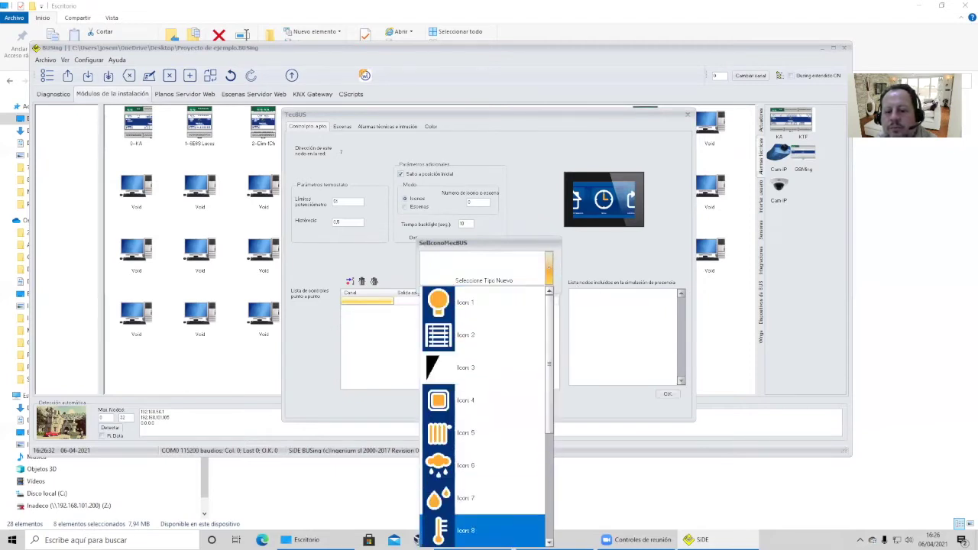
{"action": "left_click", "coordinate": [491, 319]}
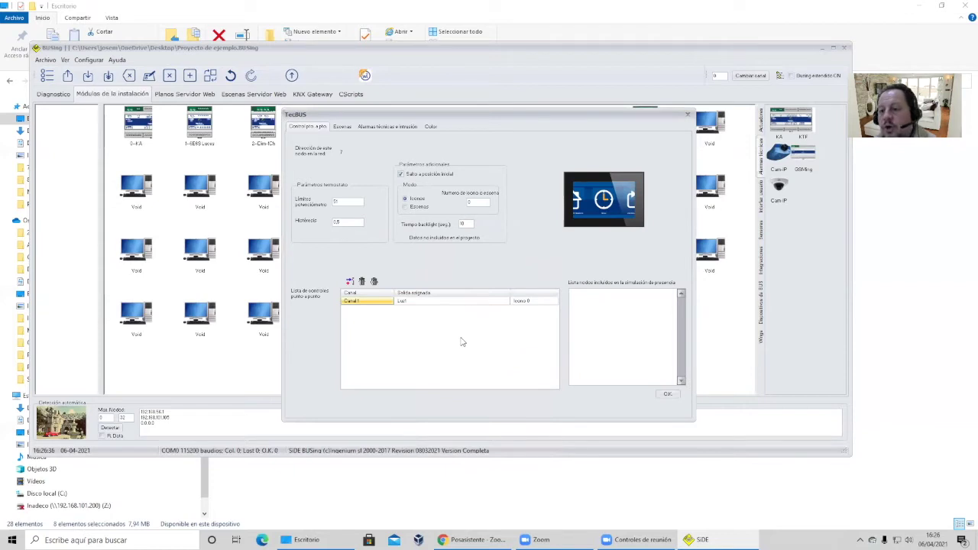
- Add a second channel for the 2-Dim-1Ch dimmer with the Icon 3 symbol
{"action": "left_click", "coordinate": [350, 282]}
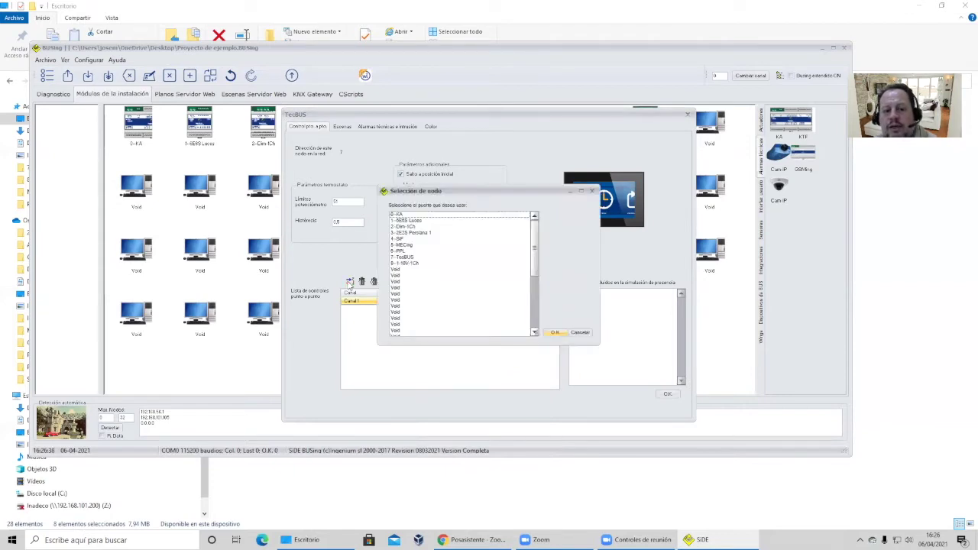
{"action": "double_click", "coordinate": [398, 227]}
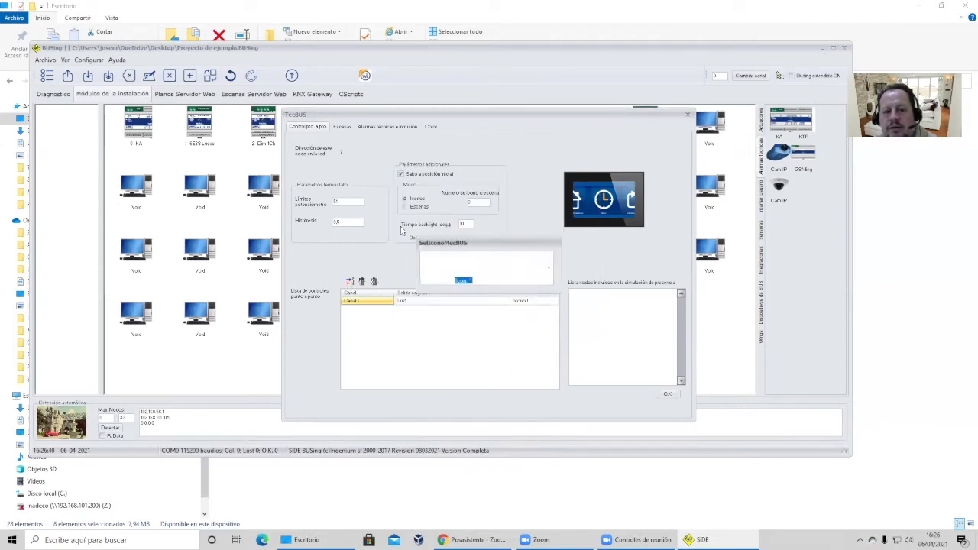
{"action": "left_click", "coordinate": [549, 275]}
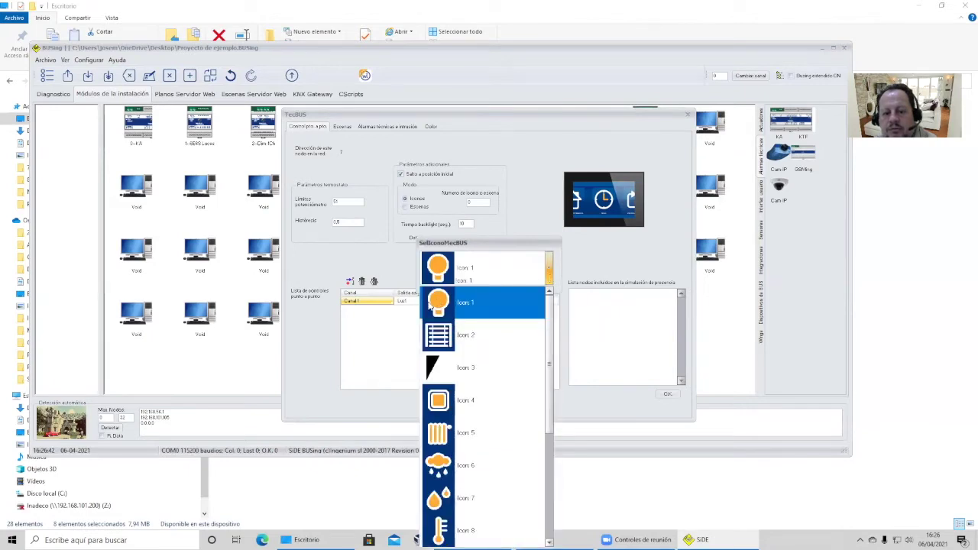
{"action": "left_click", "coordinate": [437, 365]}
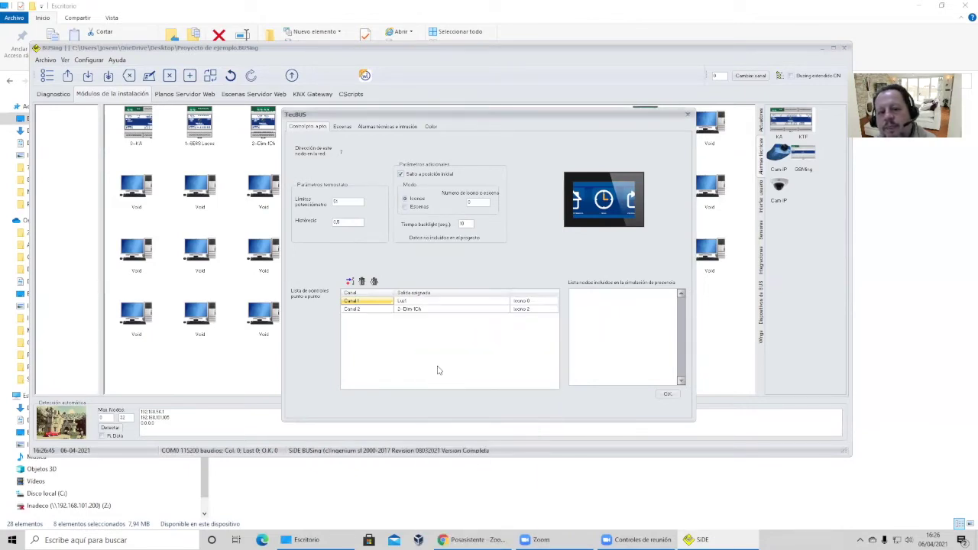
- Add a third channel for 3-2E2S Persiana 1's raise output with the Icon 2 symbol
{"action": "left_click", "coordinate": [350, 281]}
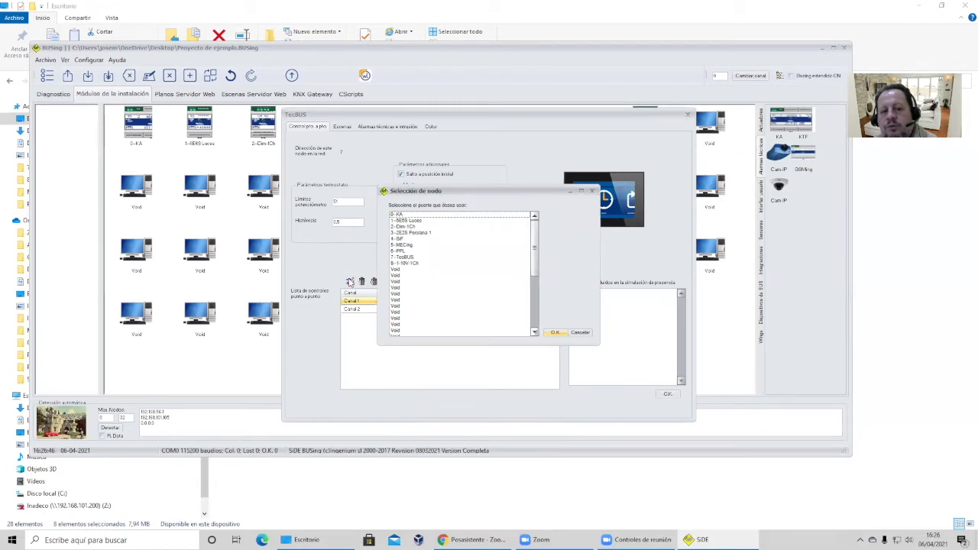
{"action": "left_click", "coordinate": [419, 234]}
{"action": "double_click", "coordinate": [420, 234]}
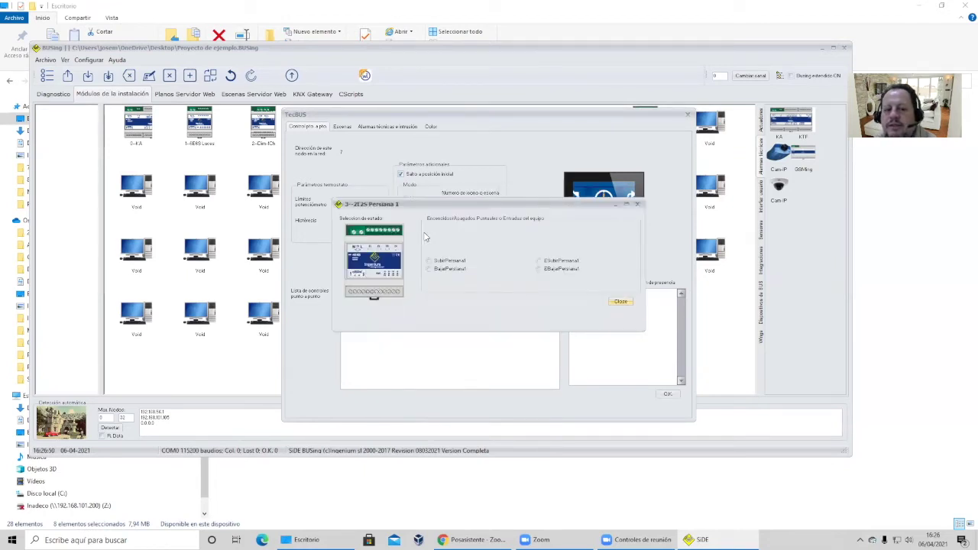
{"action": "left_click", "coordinate": [620, 304]}
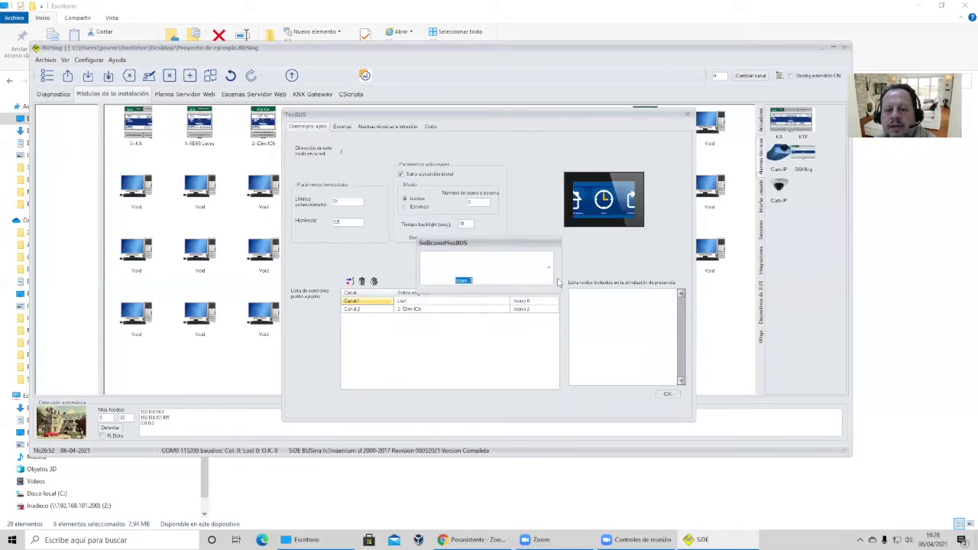
{"action": "left_click", "coordinate": [547, 269]}
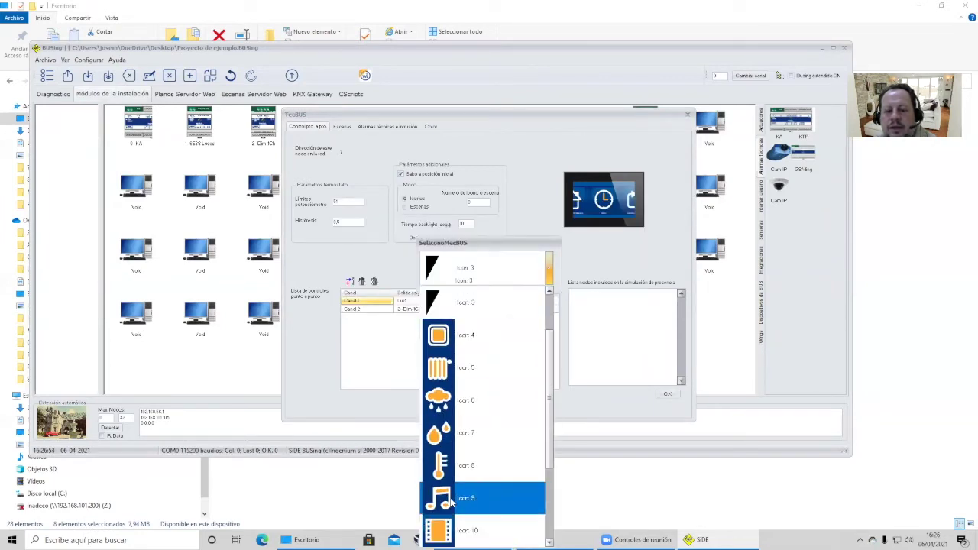
{"action": "scroll", "coordinate": [458, 397], "scroll_direction": "up", "scroll_amount": 1}
{"action": "left_click", "coordinate": [445, 340]}
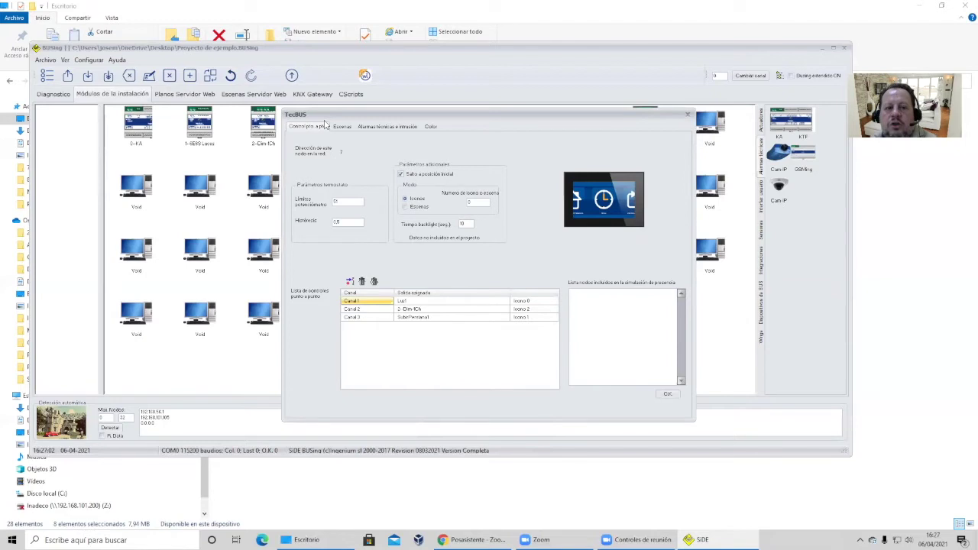
{"action": "left_click", "coordinate": [342, 126]}
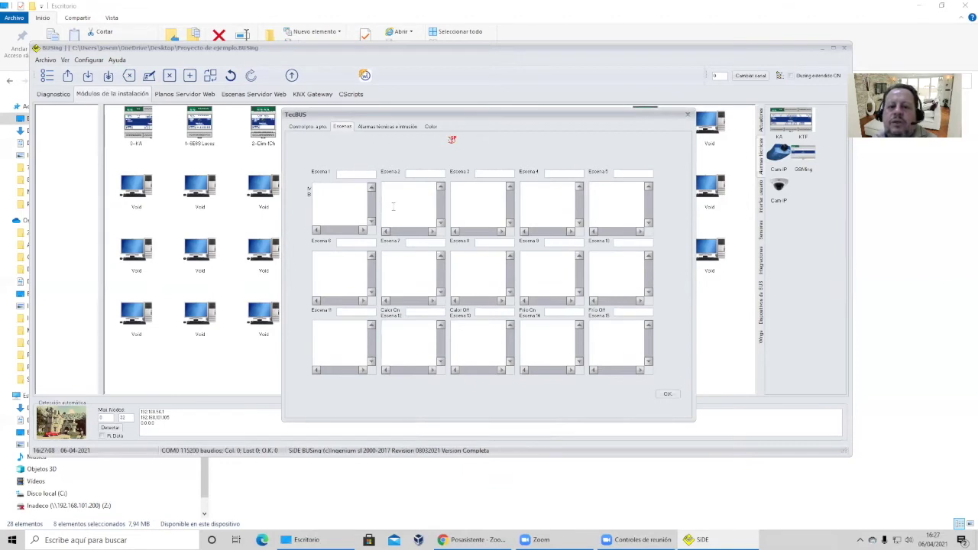
- Name TecBUS Escena 1 'Encender toda' and Escena 2 'Apagar Todo', then save
{"action": "left_click", "coordinate": [367, 173]}
{"action": "type", "text": "Encender toda"}
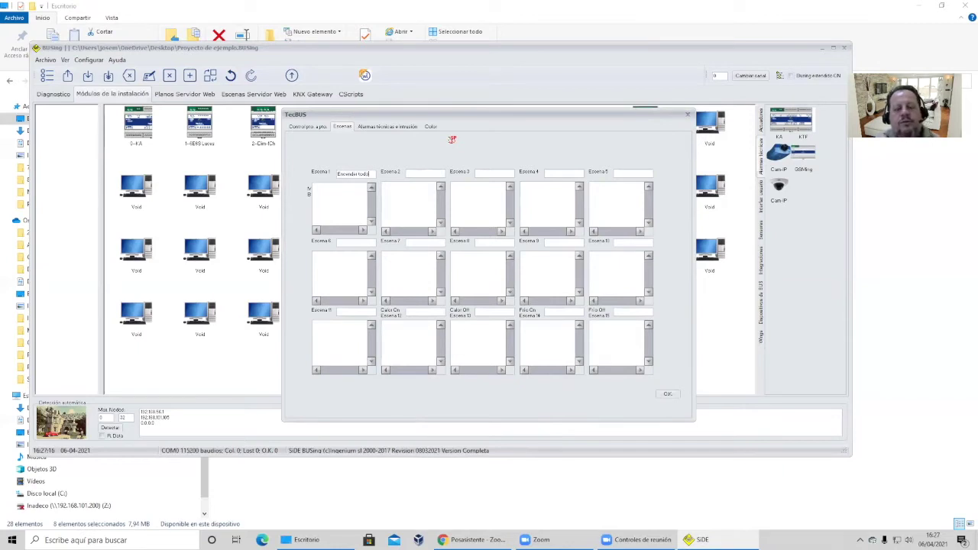
{"action": "left_click", "coordinate": [419, 174]}
{"action": "type", "text": "Apa"}
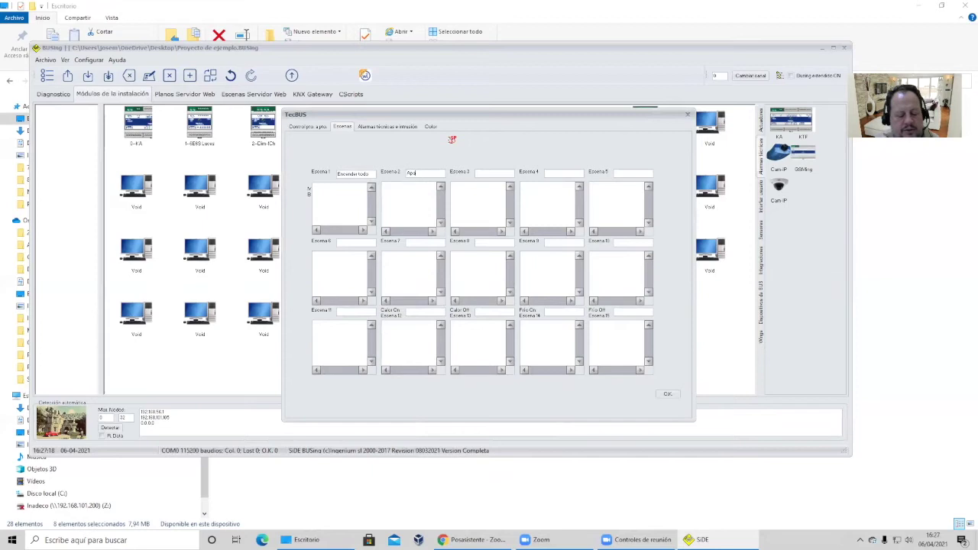
{"action": "type", "text": "gar Todo"}
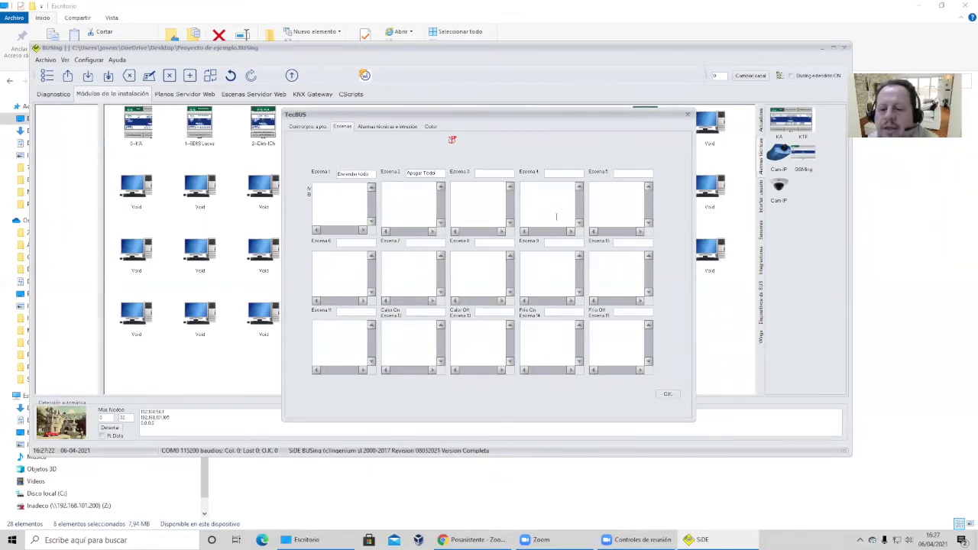
{"action": "left_click", "coordinate": [666, 395]}
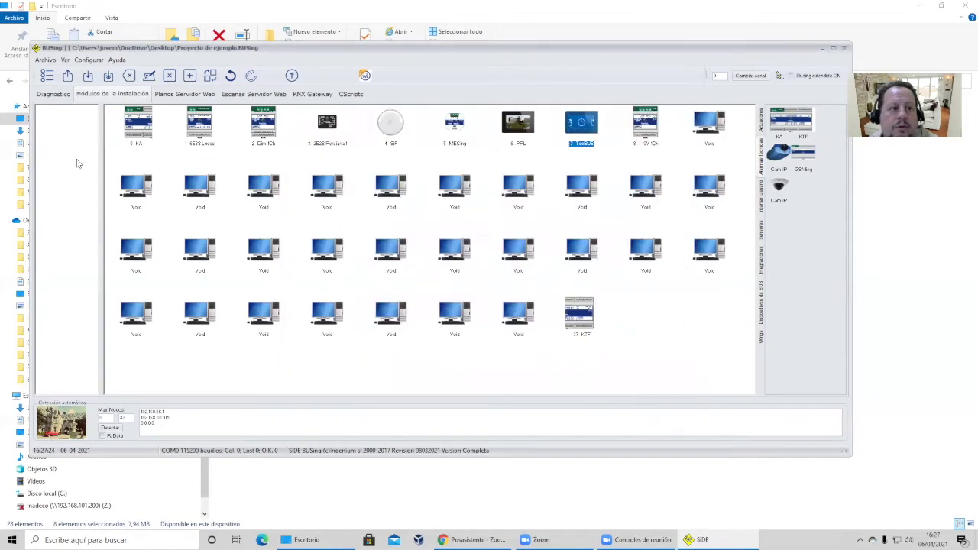
- Copy the Entrada 2 switch-off commands from 5-MECing into TecBUS Escena 2
{"action": "double_click", "coordinate": [452, 126]}
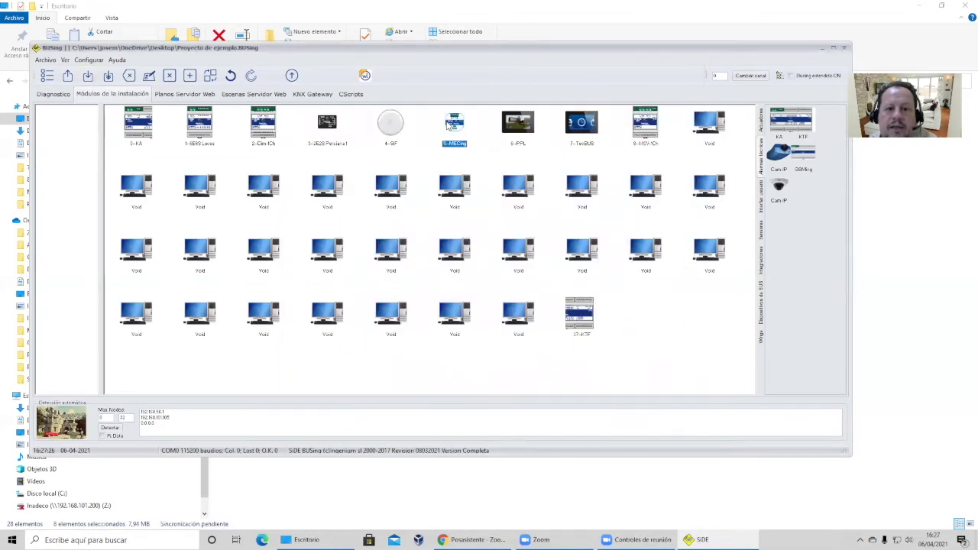
{"action": "left_click_drag", "start_coordinate": [321, 226], "coordinate": [345, 249]}
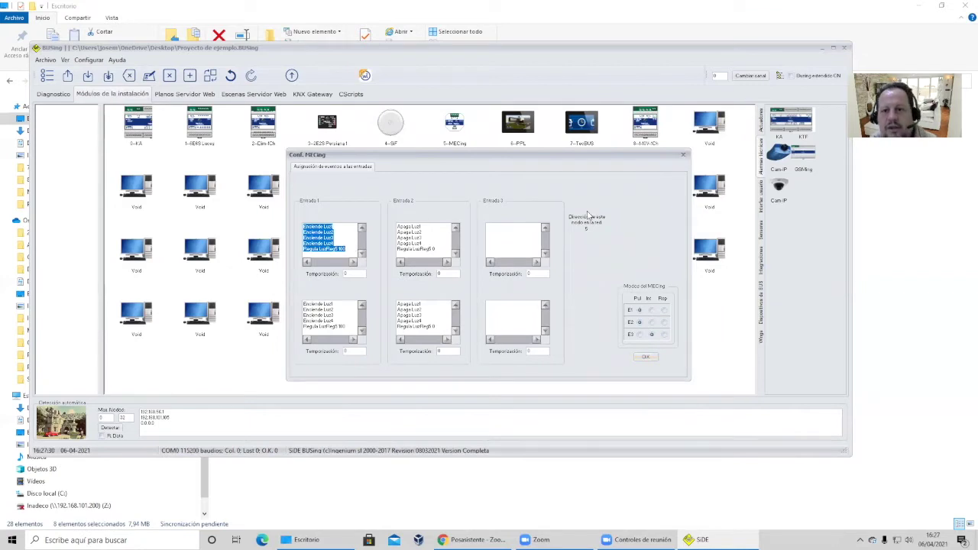
{"action": "left_click", "coordinate": [683, 154]}
{"action": "double_click", "coordinate": [582, 126]}
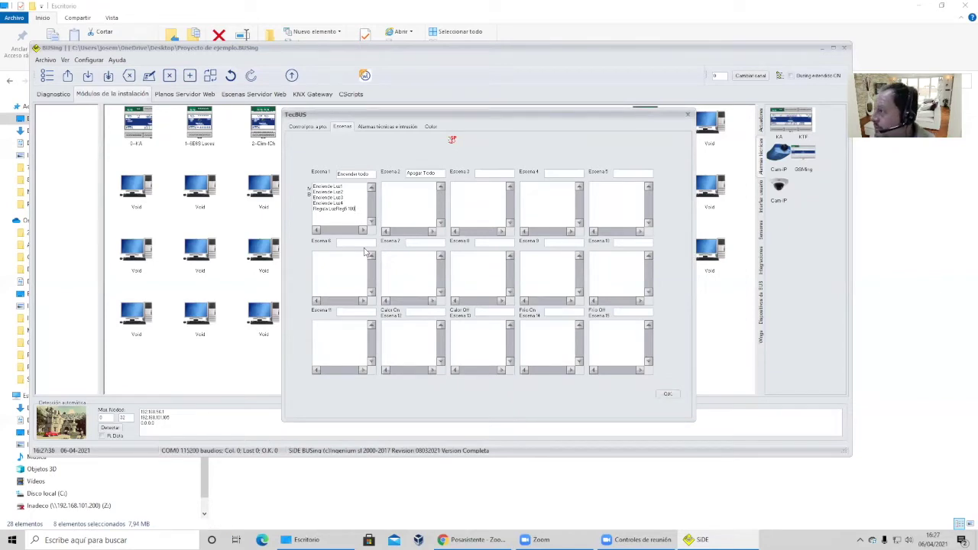
{"action": "left_click", "coordinate": [669, 393]}
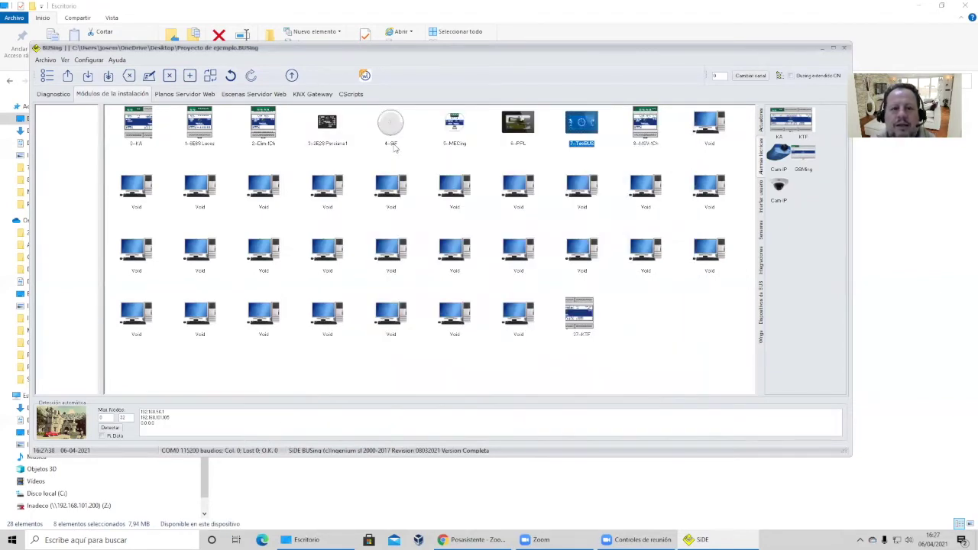
{"action": "double_click", "coordinate": [454, 131]}
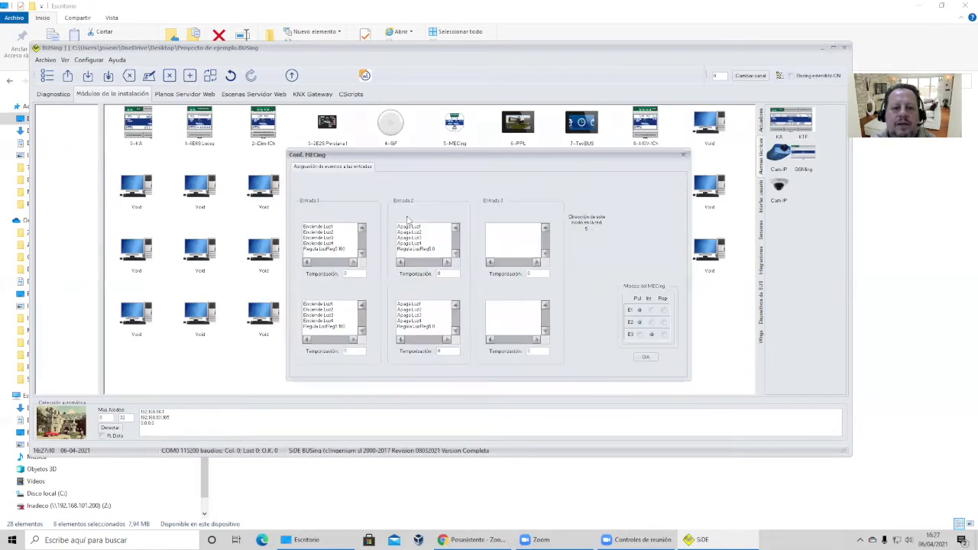
{"action": "left_click_drag", "start_coordinate": [401, 227], "coordinate": [428, 249]}
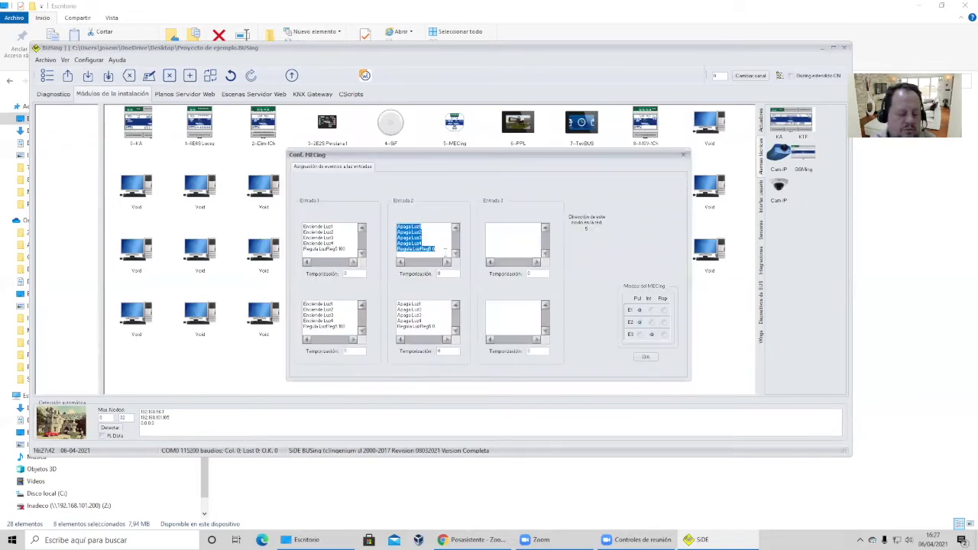
{"action": "left_click", "coordinate": [644, 356]}
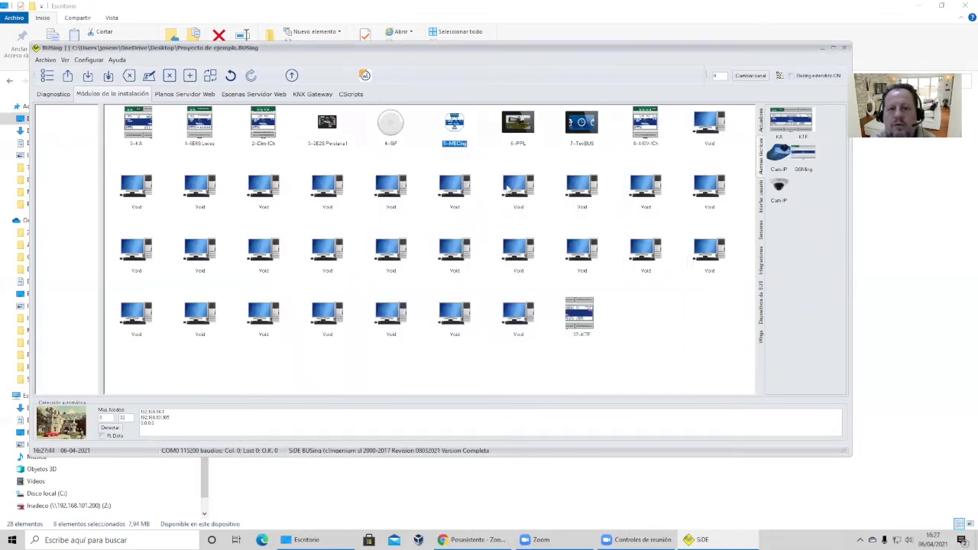
{"action": "double_click", "coordinate": [583, 123]}
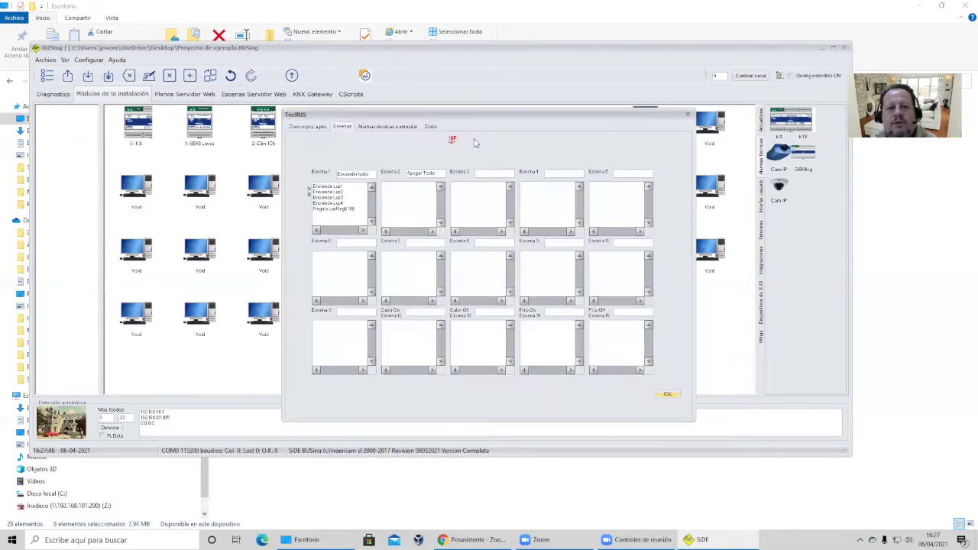
{"action": "left_click", "coordinate": [410, 197]}
{"action": "type", "text": "Apaga Luz1 Apaga Luz2 Apaga Luz3 Apaga Luz4 Regula LuzReg5 0"}
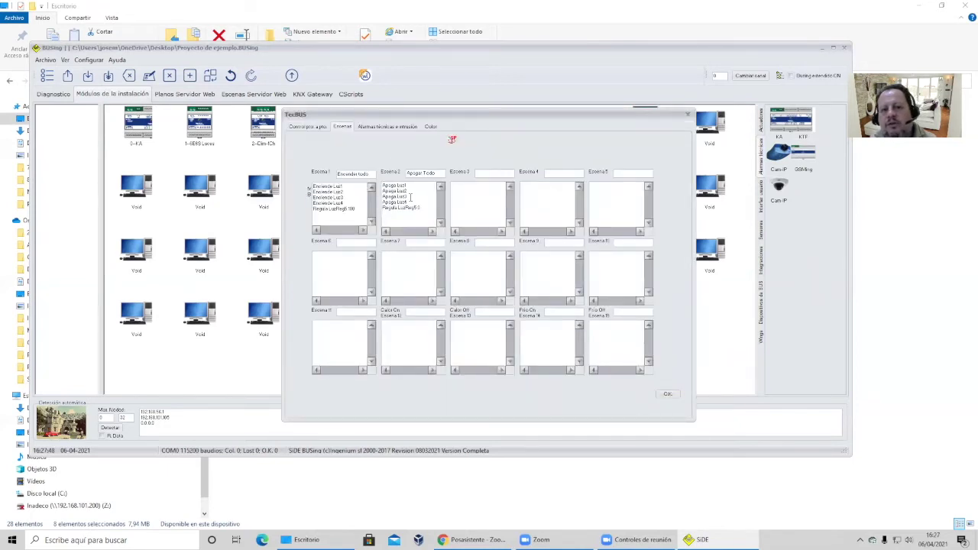
- Add the 8-1-10V-1Ch regulator at 100% to Escena 1 and 0% to Escena 2
{"action": "double_click", "coordinate": [325, 219]}
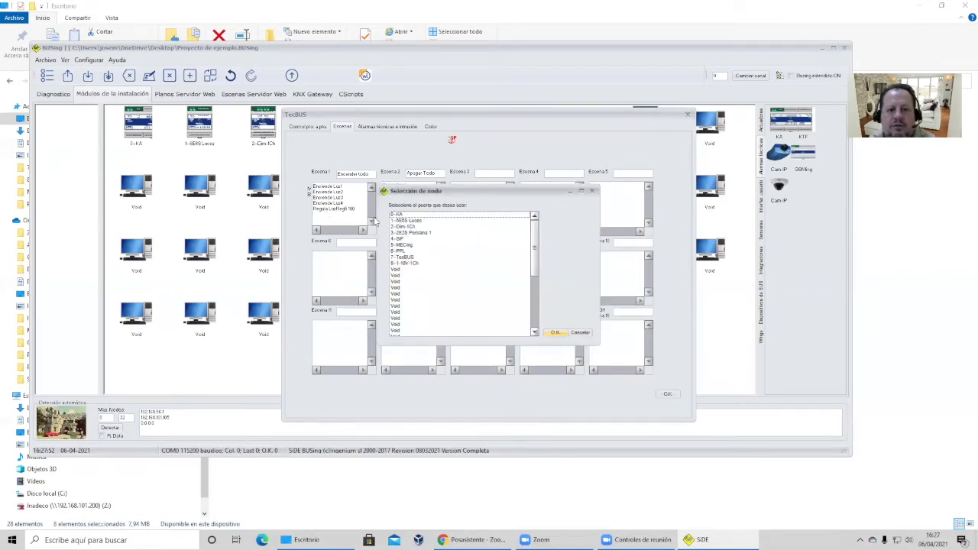
{"action": "double_click", "coordinate": [409, 263]}
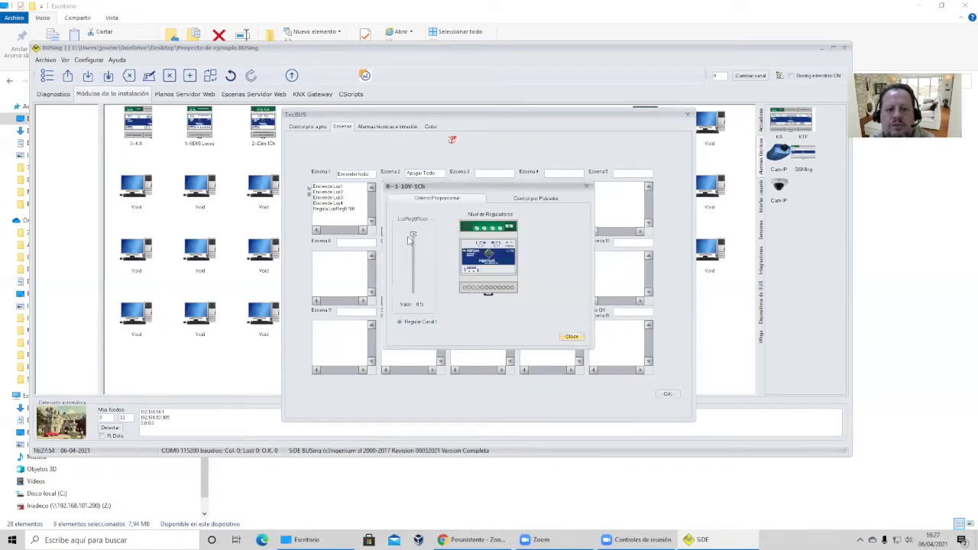
{"action": "left_click_drag", "start_coordinate": [413, 237], "coordinate": [414, 292]}
{"action": "left_click", "coordinate": [571, 336]}
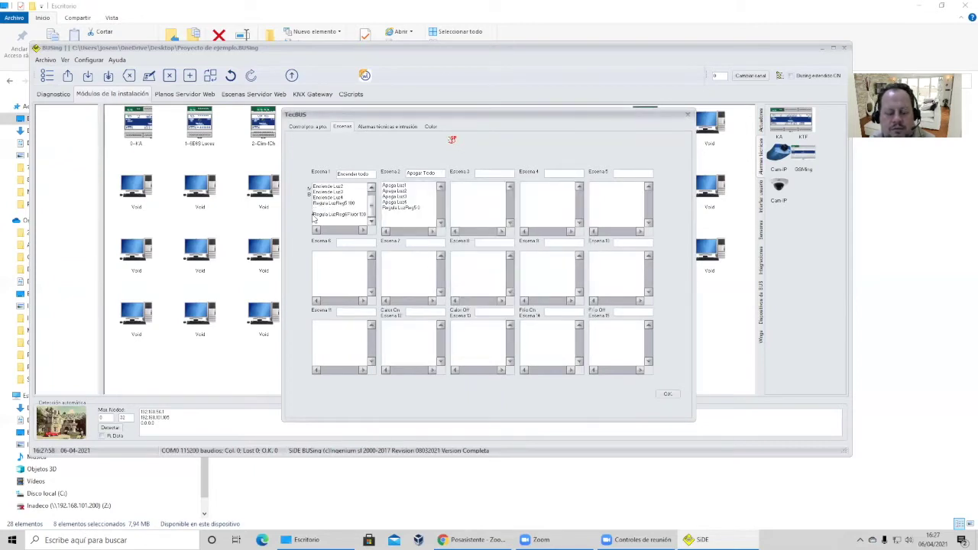
{"action": "double_click", "coordinate": [395, 220]}
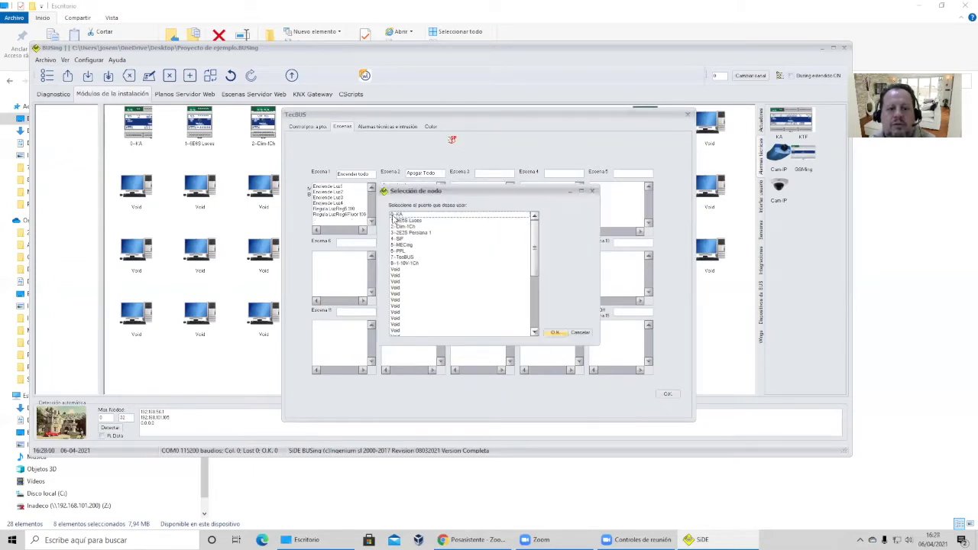
{"action": "double_click", "coordinate": [417, 263]}
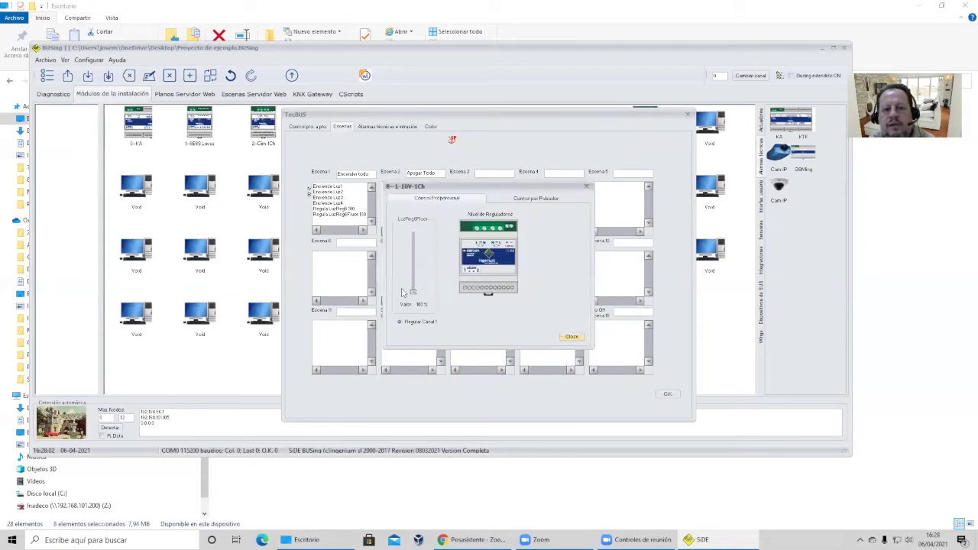
{"action": "left_click_drag", "start_coordinate": [414, 298], "coordinate": [414, 238]}
{"action": "left_click", "coordinate": [570, 337]}
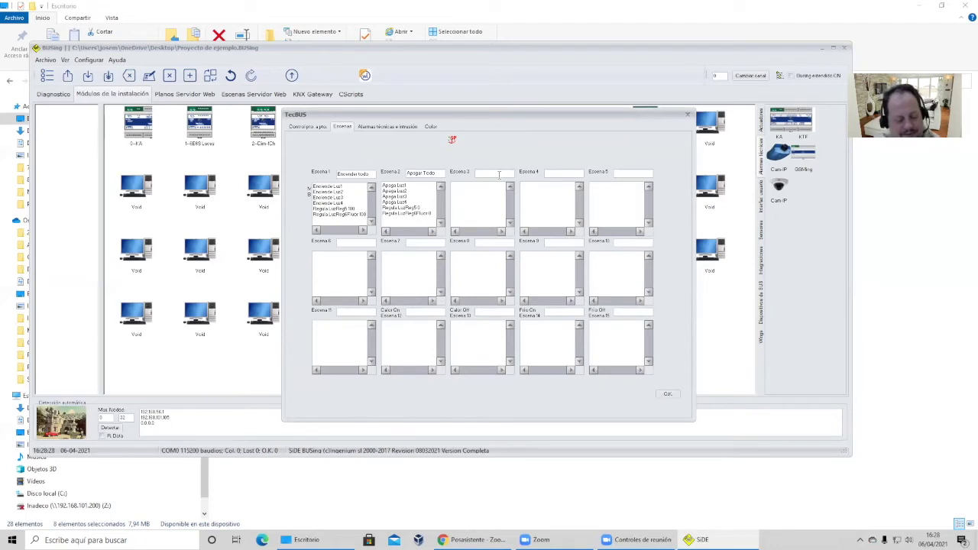
- Name scene 3 'Encender lento' and paste Escena 1's Encender todo commands into it
{"action": "type", "text": "cender todo o"}
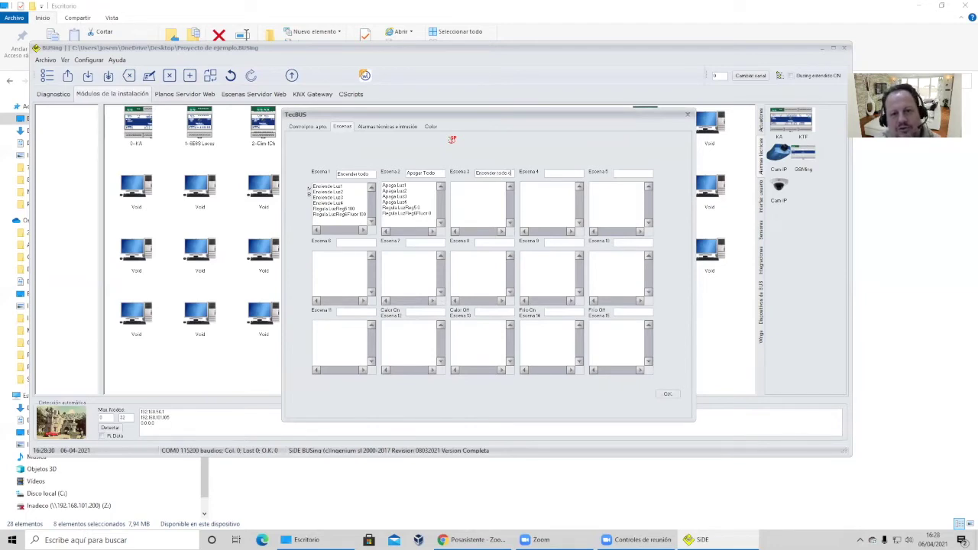
{"action": "key", "text": "BackSpace"}
{"action": "key", "text": "BackSpace"}
{"action": "key", "text": "BackSpace"}
{"action": "key", "text": "BackSpace"}
{"action": "key", "text": "BackSpace"}
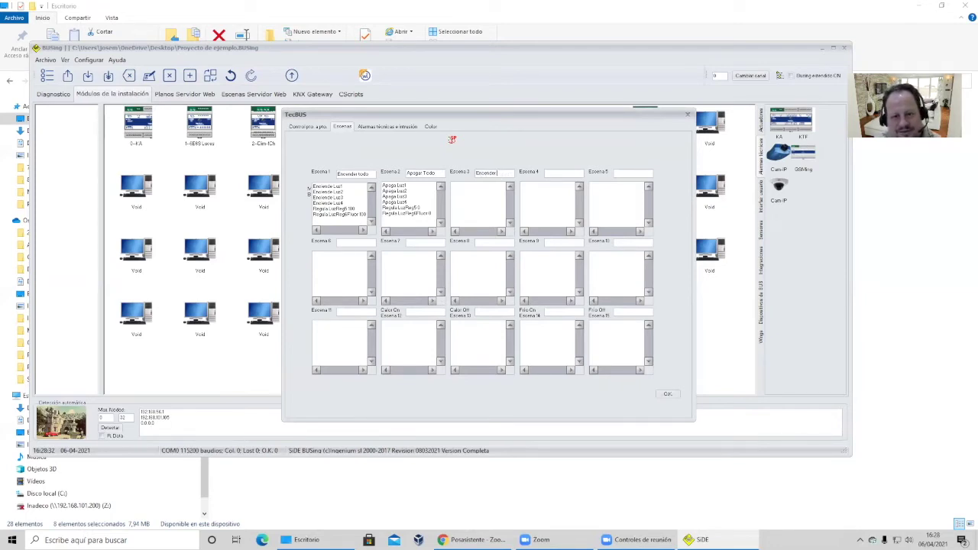
{"action": "type", "text": "lento"}
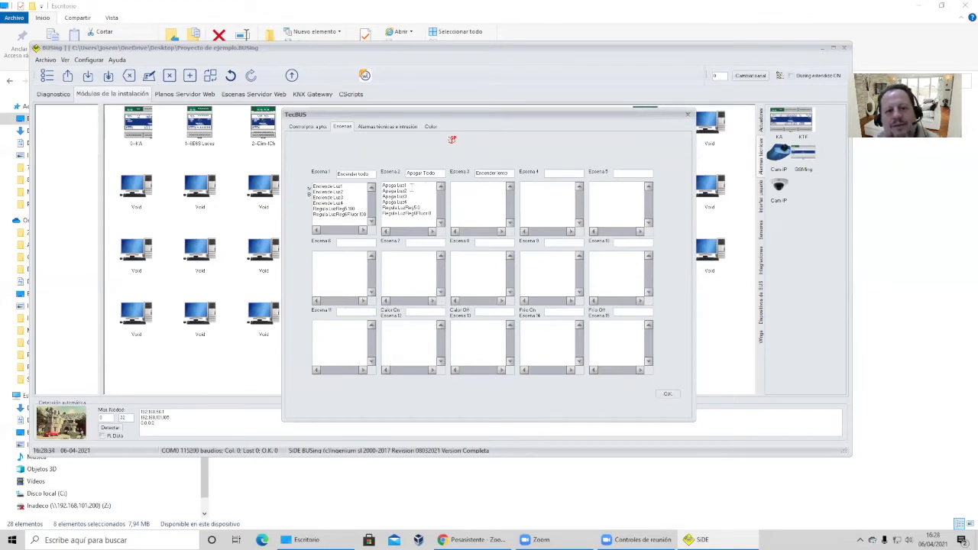
{"action": "left_click_drag", "start_coordinate": [312, 186], "coordinate": [371, 223]}
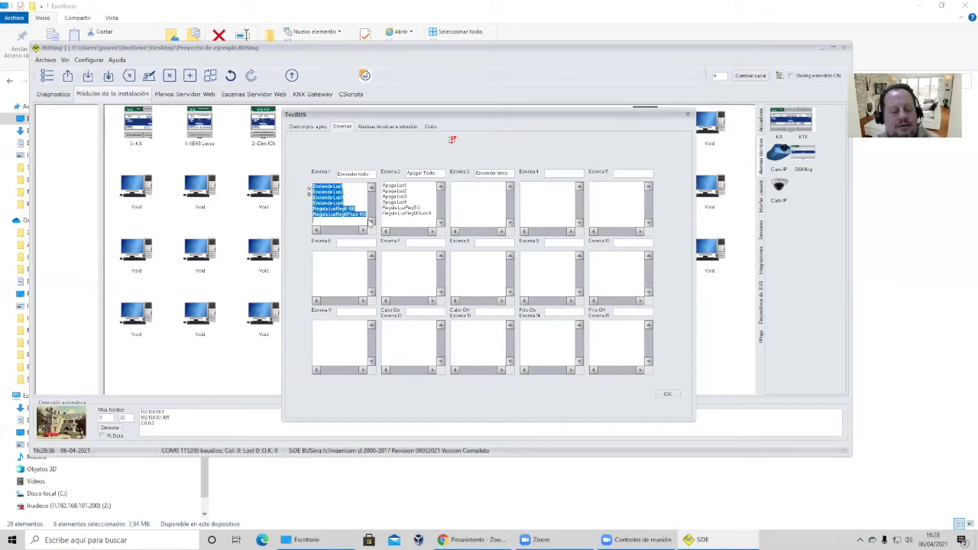
{"action": "key", "text": "ctrl+c"}
{"action": "left_click", "coordinate": [473, 202]}
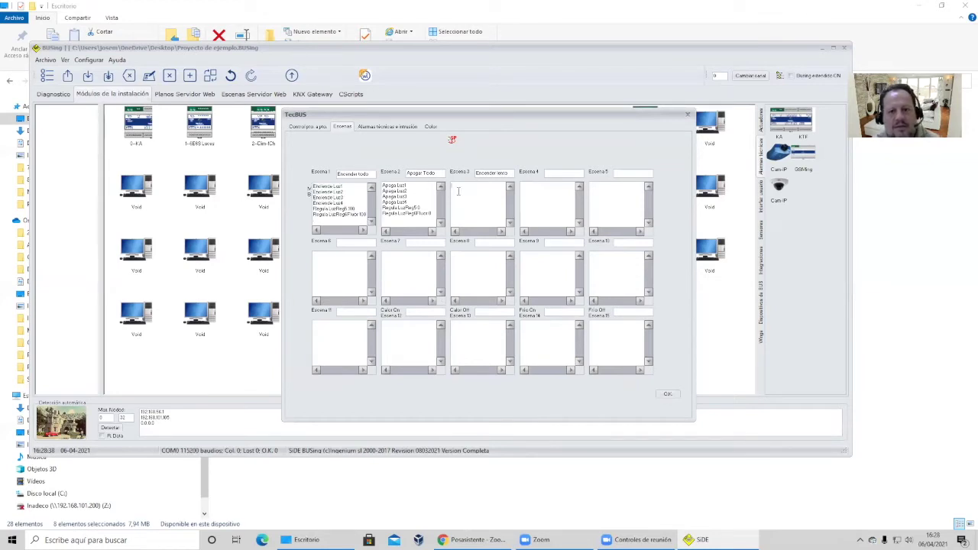
{"action": "key", "text": "ctrl+v"}
- Insert Espera pause lines after the Enciende Luz1 through Luz4 lines
{"action": "key", "text": "Return"}
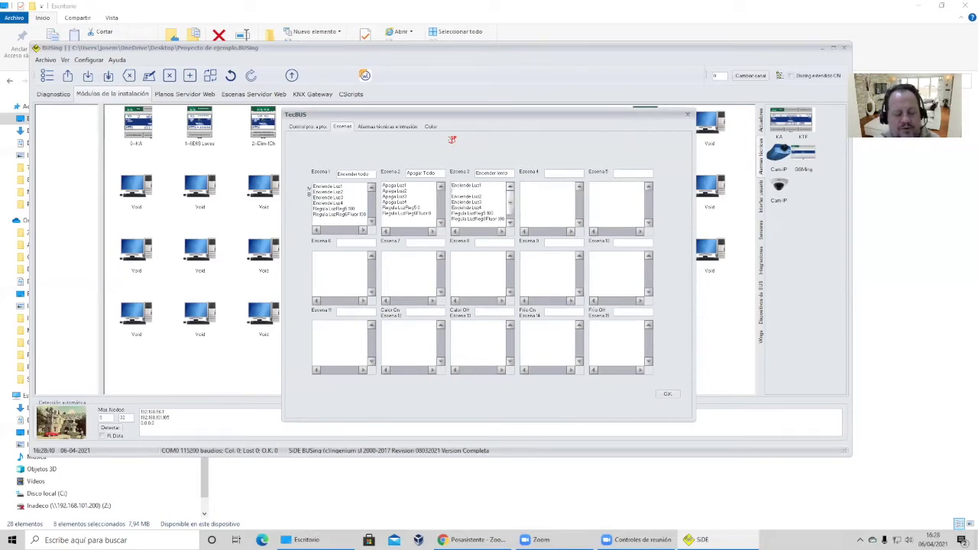
{"action": "type", "text": "Escena 1"}
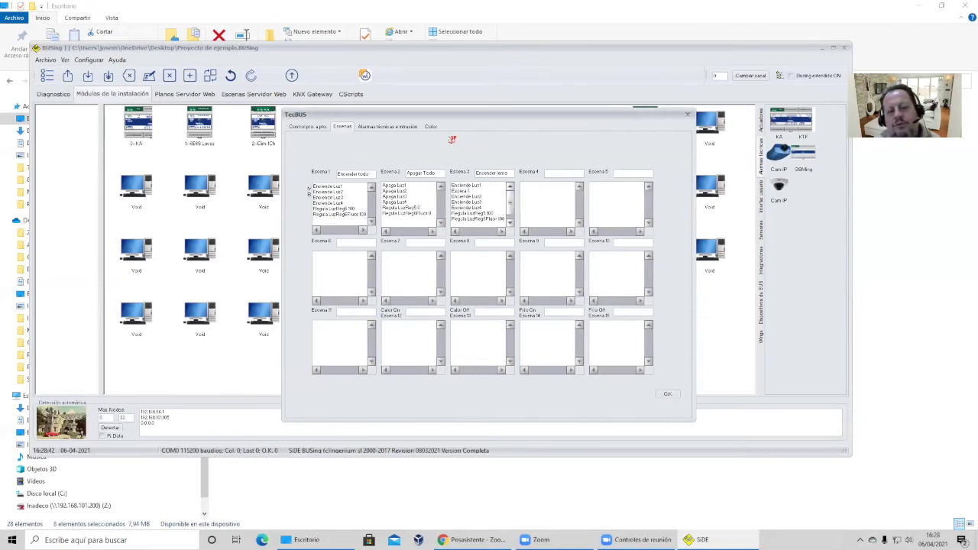
{"action": "key", "text": "Return"}
{"action": "type", "text": "Escena 1"}
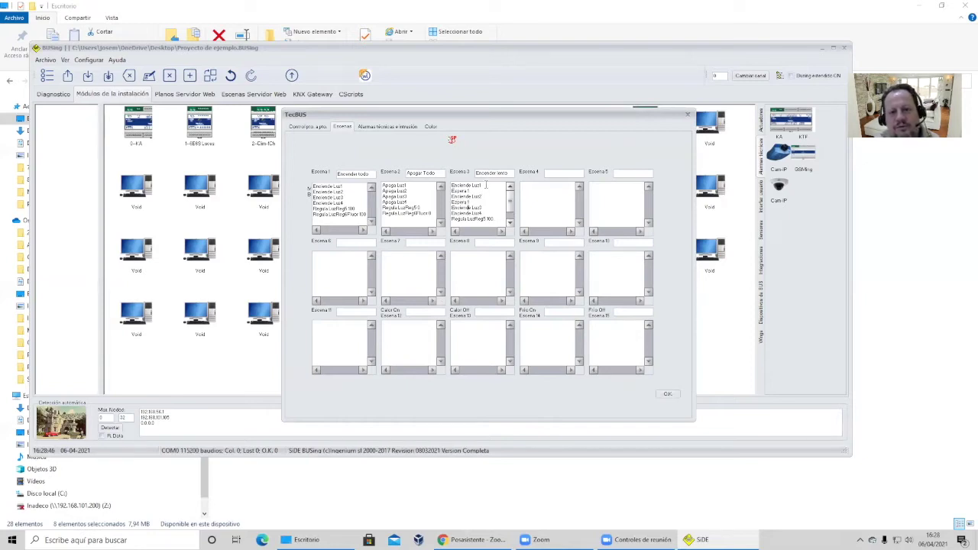
{"action": "key", "text": "Return"}
{"action": "type", "text": "Escen"}
{"action": "scroll", "coordinate": [486, 185], "scroll_direction": "down", "scroll_amount": 2}
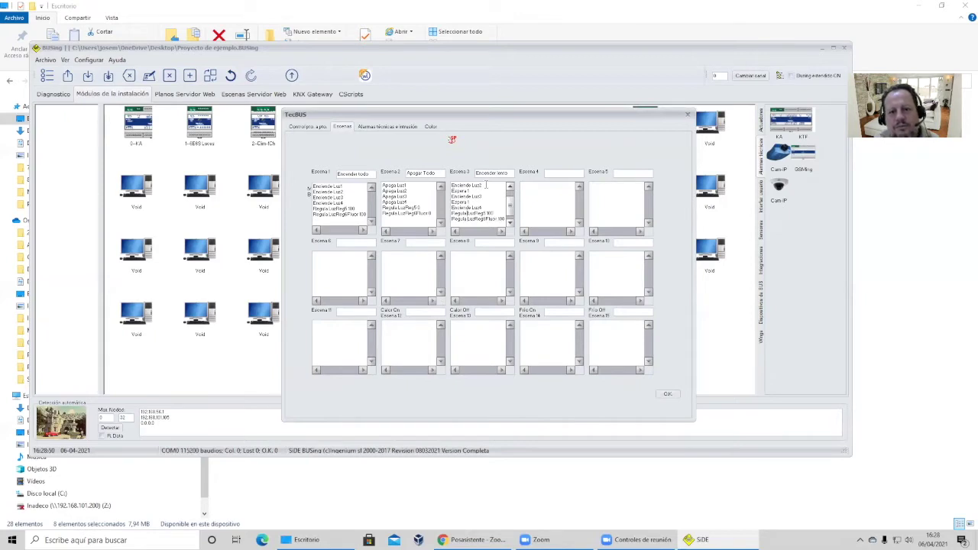
{"action": "key", "text": "Return"}
{"action": "type", "text": "Espera 1"}
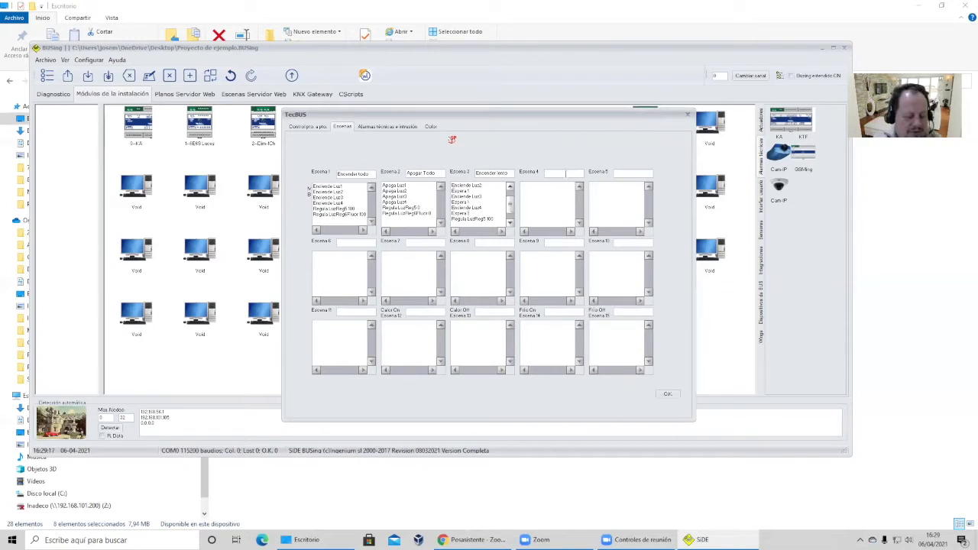
- Name scene 4 'Apagar Lento' and copy Escena 2's Apagar Todo commands into it
{"action": "type", "text": "Apagar Lento"}
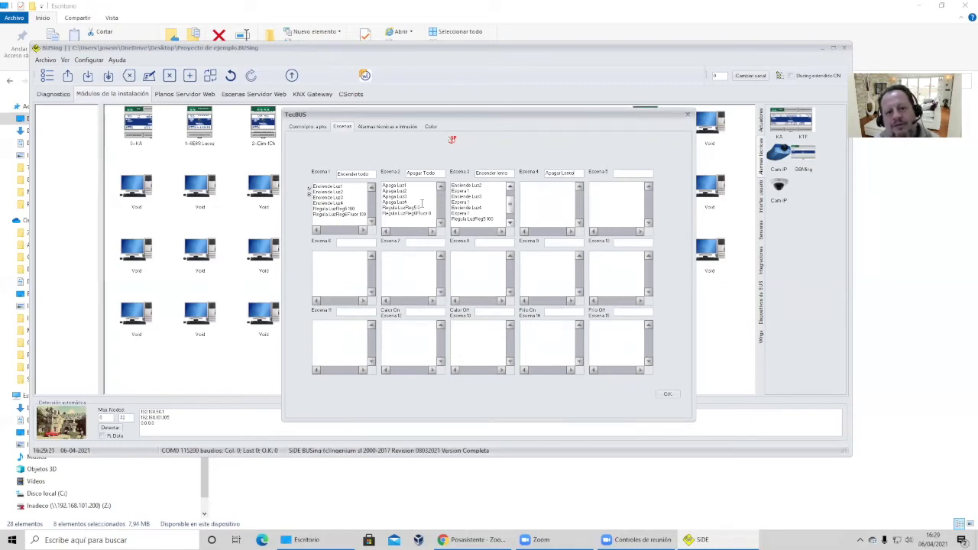
{"action": "left_click_drag", "start_coordinate": [408, 214], "coordinate": [375, 185]}
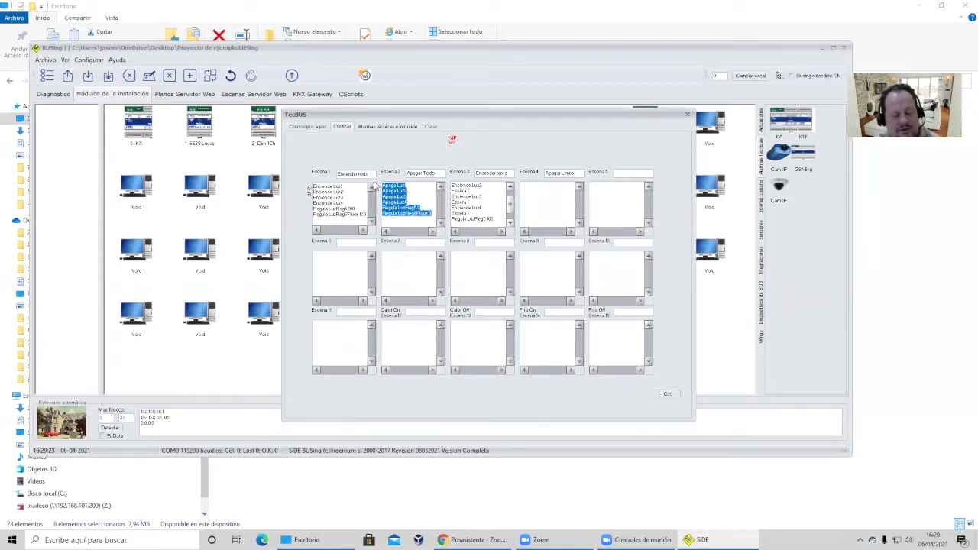
{"action": "left_click_drag", "start_coordinate": [529, 183], "coordinate": [534, 188]}
- Insert 'Espera 1' pauses after Apaga Luz1 and Apaga Luz2
{"action": "left_click", "coordinate": [547, 184]}
{"action": "key", "text": "Return"}
{"action": "type", "text": "Espera 1"}
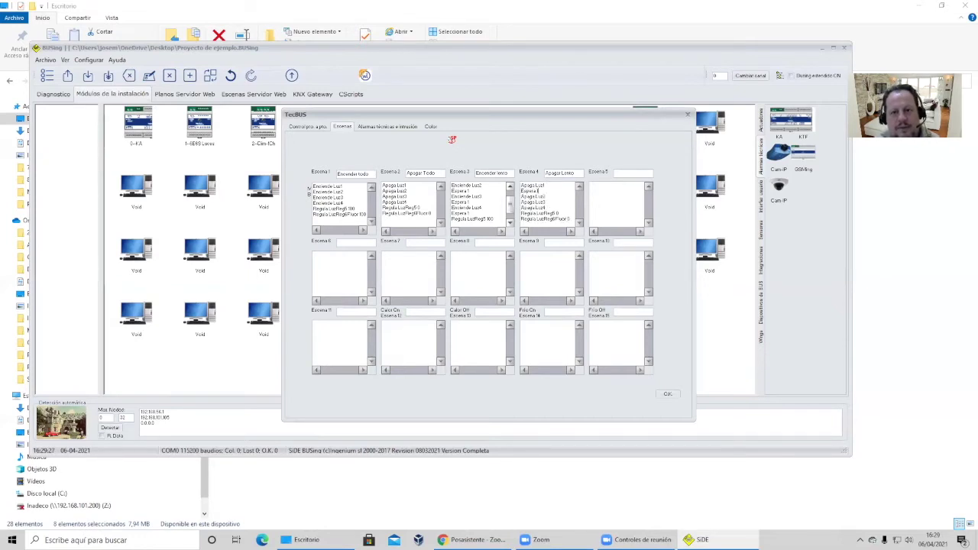
{"action": "left_click_drag", "start_coordinate": [519, 191], "coordinate": [538, 191]}
{"action": "left_click", "coordinate": [544, 185]}
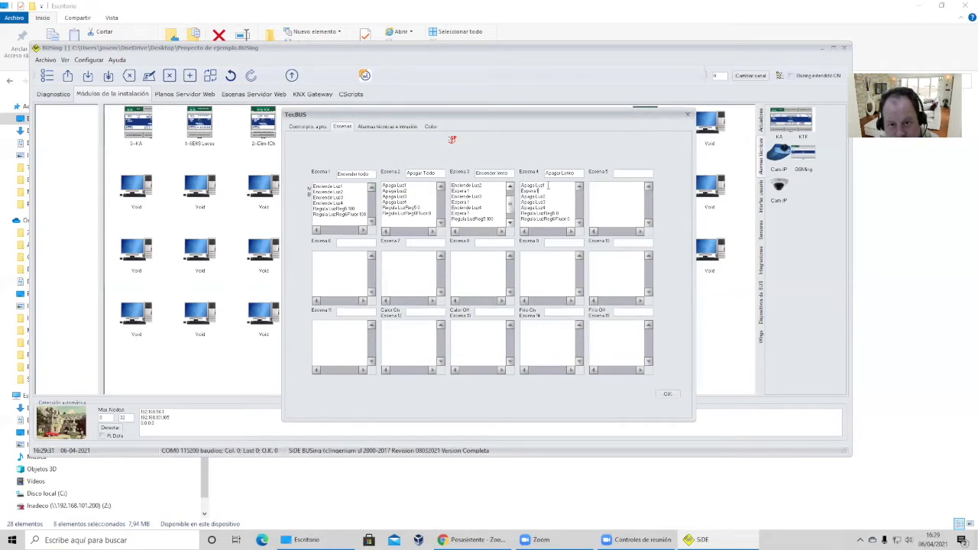
{"action": "key", "text": "shift+Left"}
{"action": "key", "text": "shift+Left"}
{"action": "key", "text": "shift+Left"}
{"action": "key", "text": "shift+Left"}
{"action": "key", "text": "shift+Left"}
{"action": "key", "text": "shift+Left"}
{"action": "key", "text": "shift+Left"}
{"action": "key", "text": "shift+Left"}
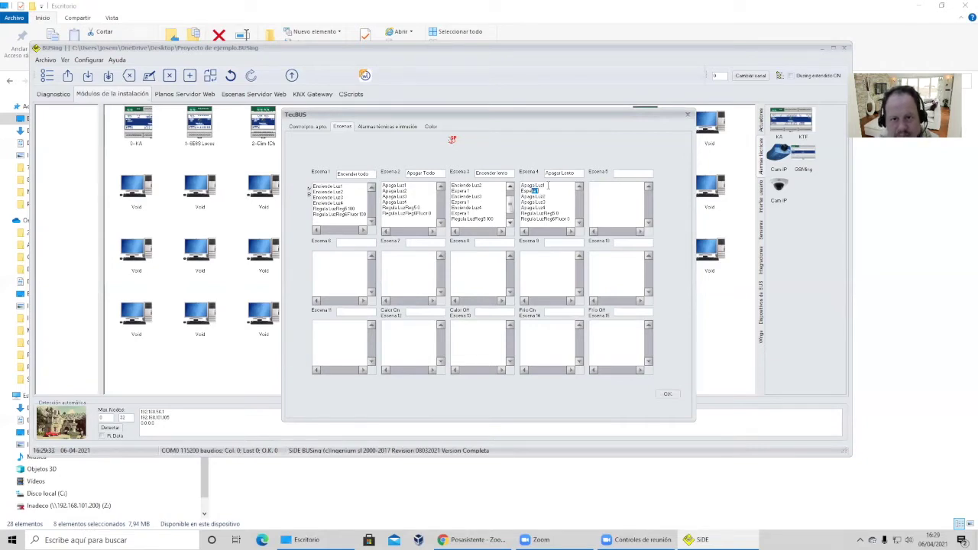
{"action": "key", "text": "ctrl+c"}
{"action": "key", "text": "Down"}
{"action": "key", "text": "End"}
{"action": "key", "text": "Return"}
{"action": "key", "text": "ctrl+v"}
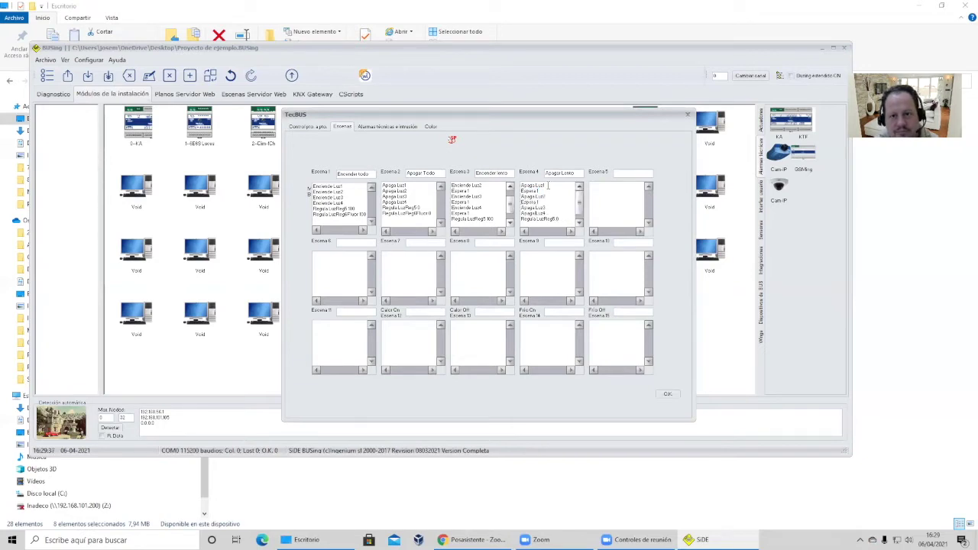
- Add Espera 1 pauses after Apaga Luz3 and Regula LuzReg5 0, then confirm the TecBUS dialog
{"action": "key", "text": "Down"}
{"action": "key", "text": "End"}
{"action": "key", "text": "Return"}
{"action": "key", "text": "ctrl+v"}
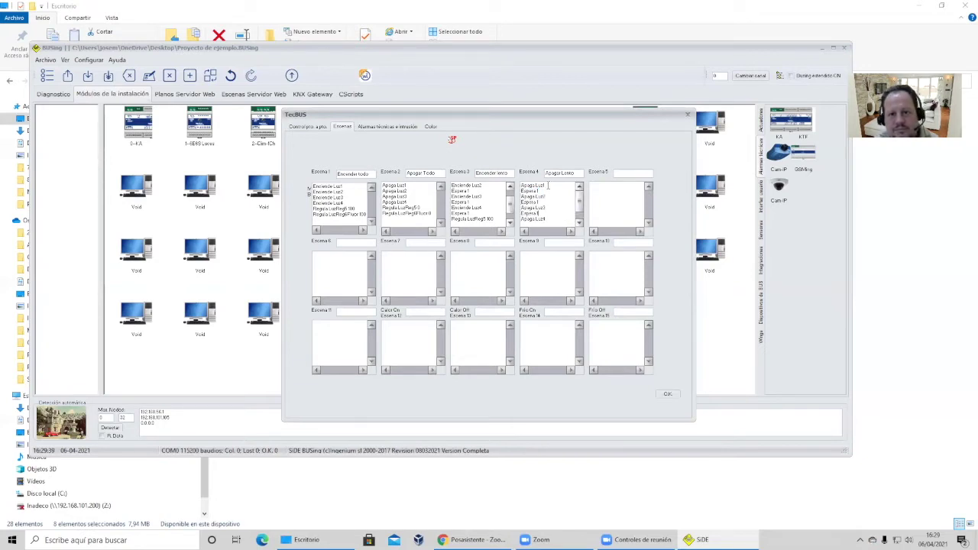
{"action": "key", "text": "Down"}
{"action": "key", "text": "Down"}
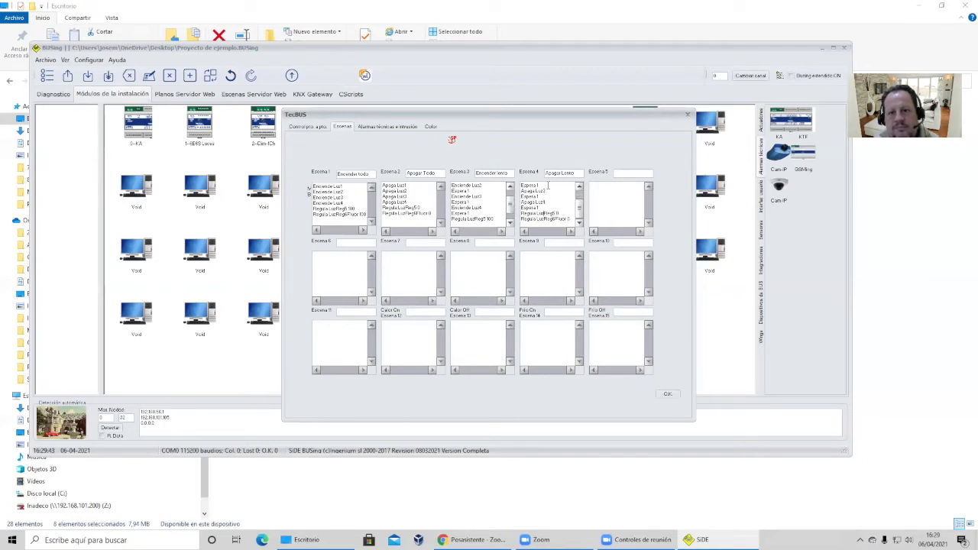
{"action": "key", "text": "End"}
{"action": "key", "text": "Return"}
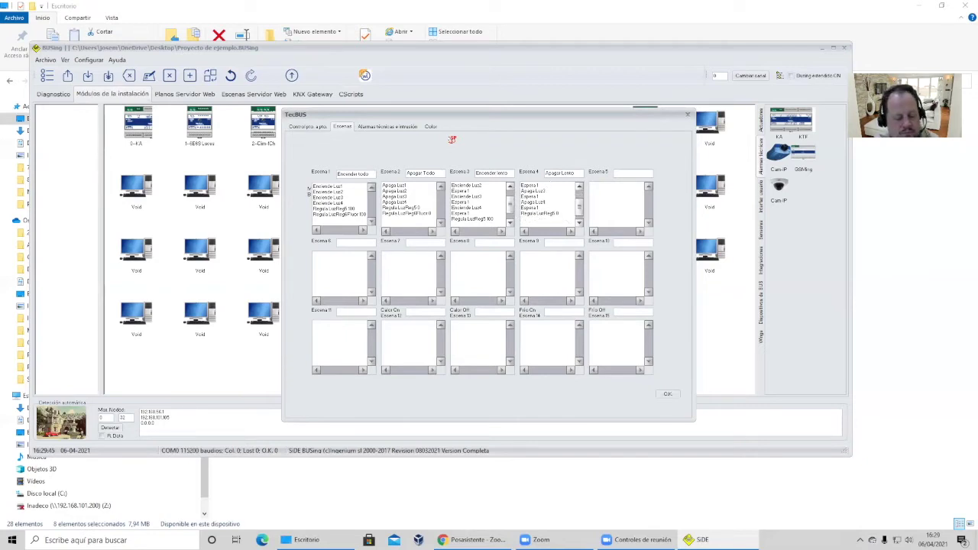
{"action": "key", "text": "ctrl+v"}
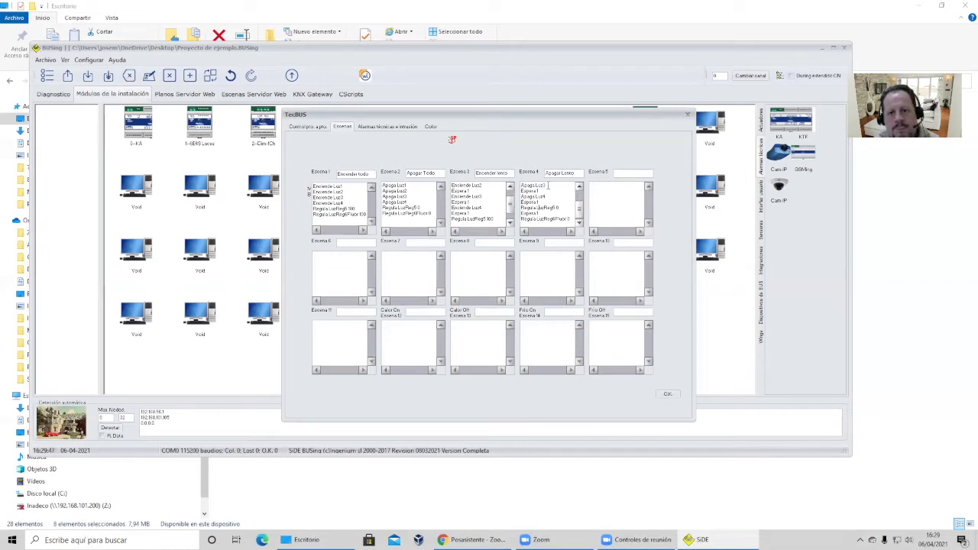
{"action": "scroll", "coordinate": [547, 186], "scroll_direction": "up", "scroll_amount": 2}
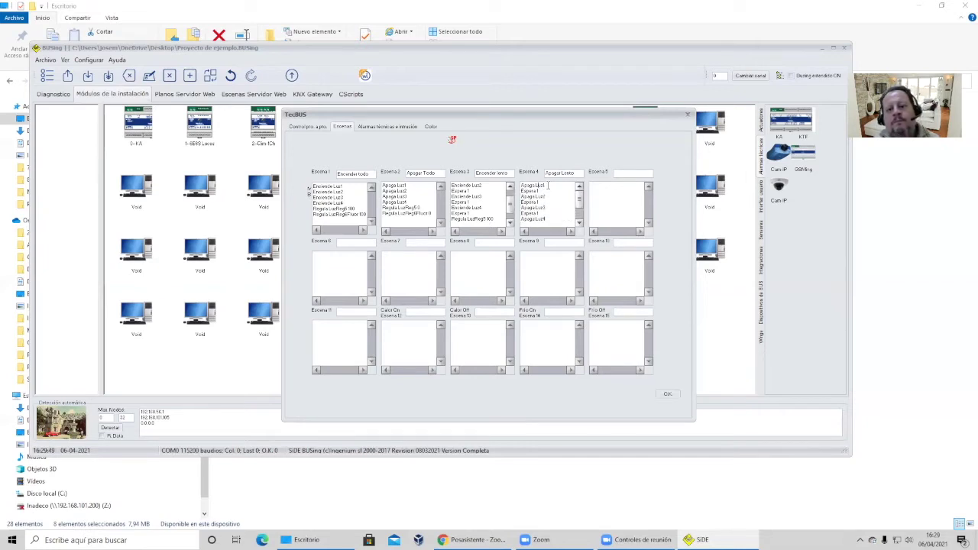
{"action": "left_click", "coordinate": [667, 394]}
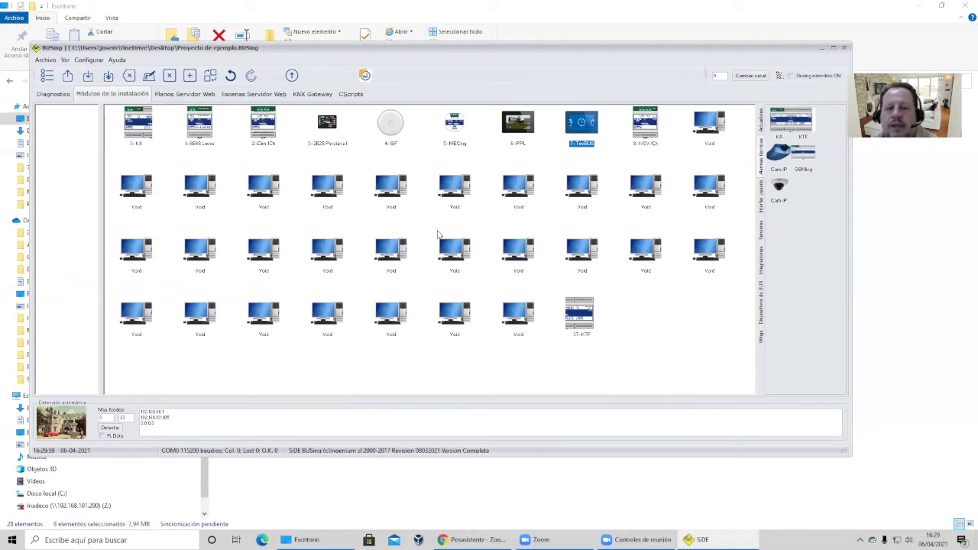
- Open the 7-TecBUS module's configuration to show its four configured scenes
{"action": "double_click", "coordinate": [580, 128]}
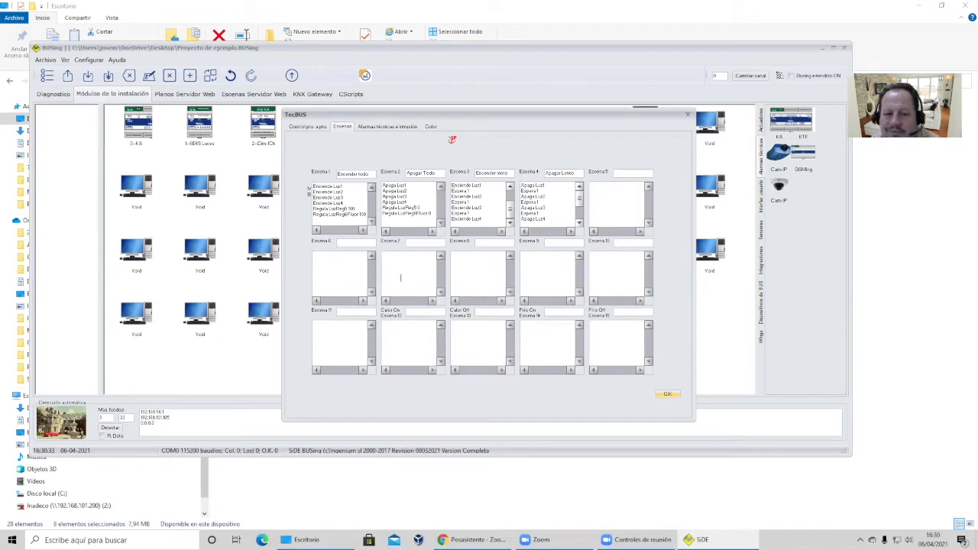
- Make scene 12 switch Luz4 of the 1-6E6S Luces node on
{"action": "double_click", "coordinate": [394, 329]}
{"action": "left_click", "coordinate": [401, 224]}
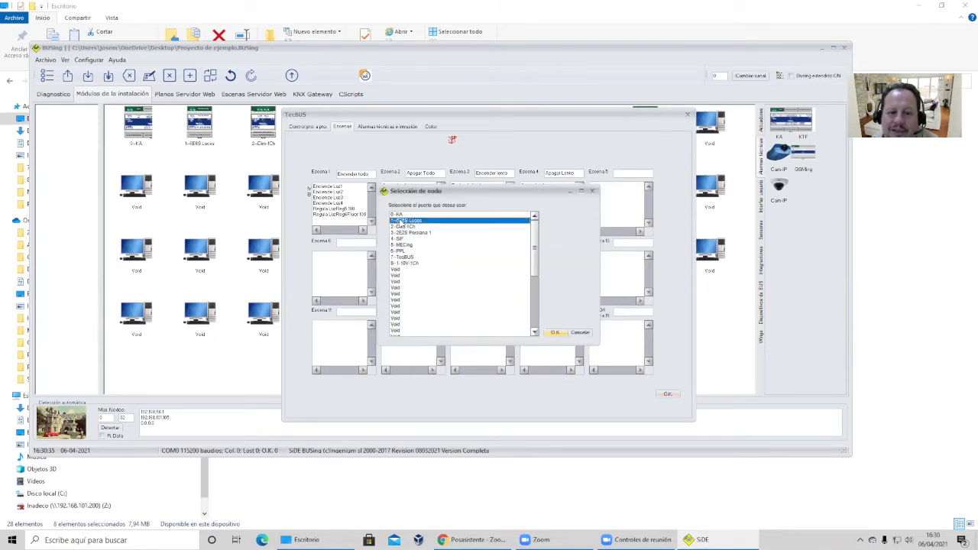
{"action": "double_click", "coordinate": [402, 224]}
{"action": "left_click", "coordinate": [482, 234]}
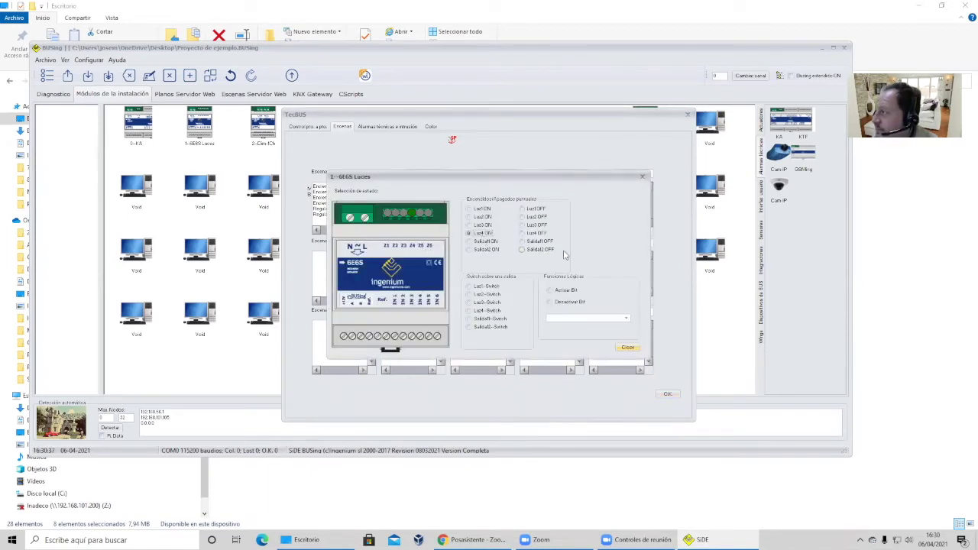
{"action": "left_click", "coordinate": [628, 347]}
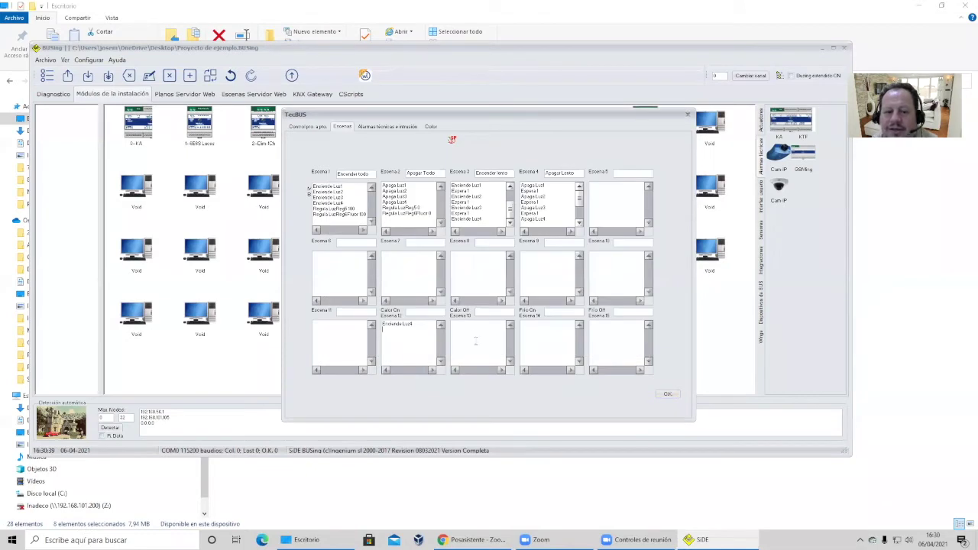
- Make scene 13 switch Luz4 off and apply the scene changes
{"action": "double_click", "coordinate": [462, 327]}
{"action": "left_click", "coordinate": [405, 221]}
{"action": "double_click", "coordinate": [406, 223]}
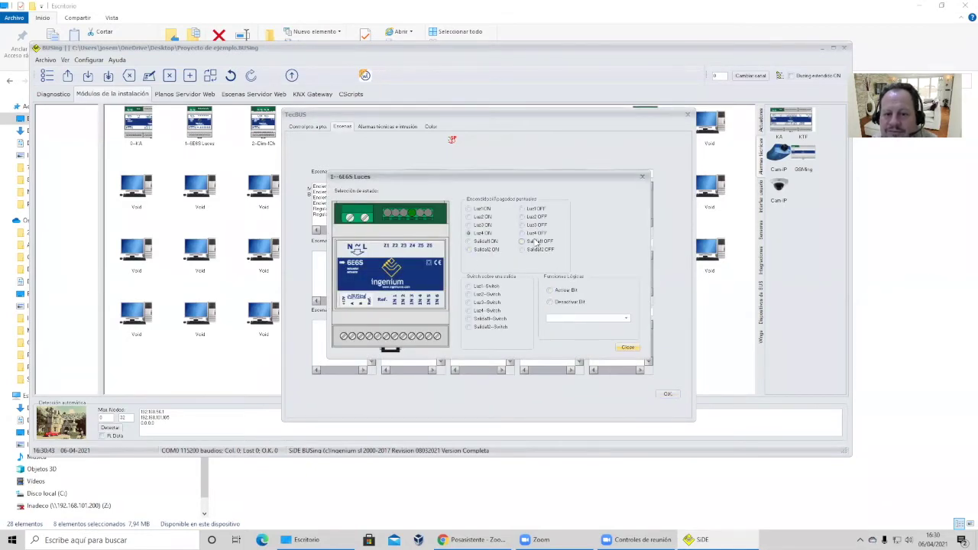
{"action": "left_click", "coordinate": [627, 347]}
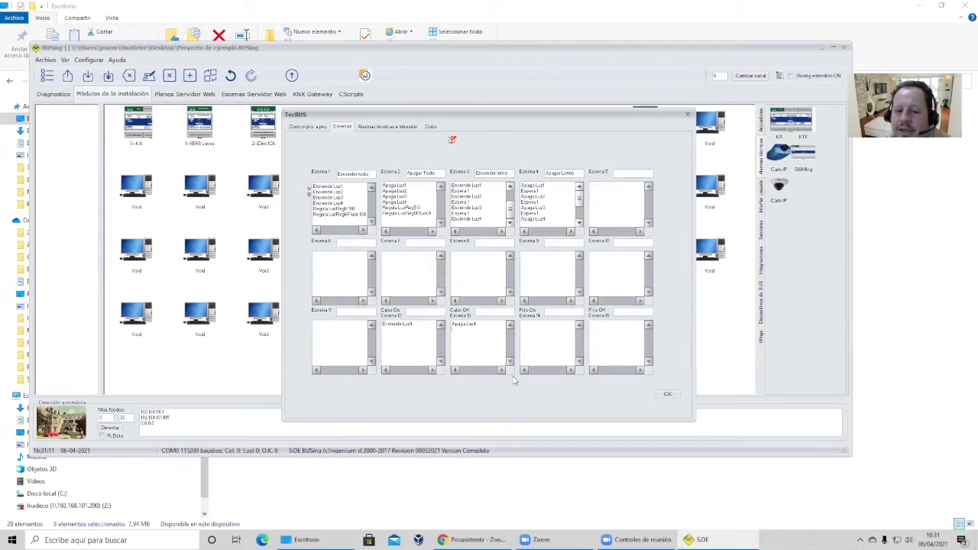
{"action": "left_click", "coordinate": [668, 394]}
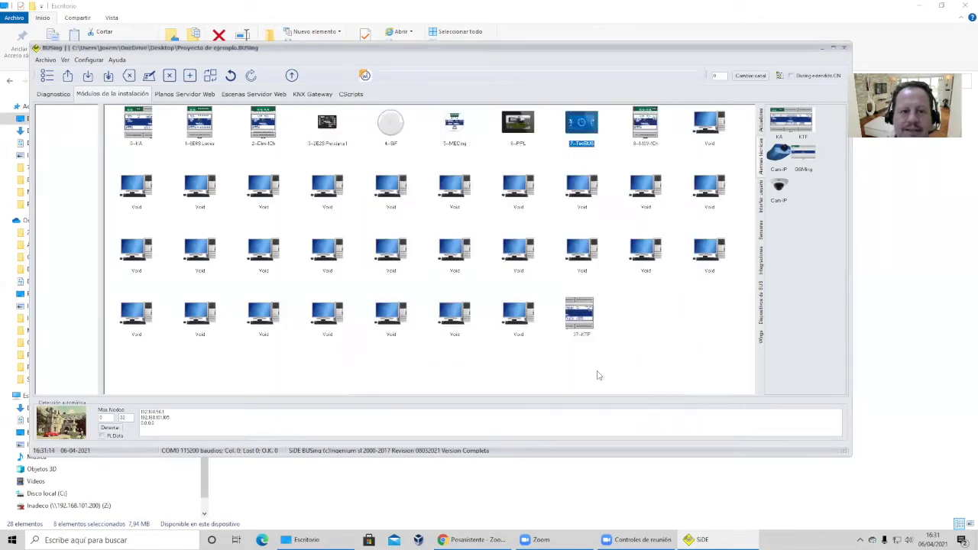
- Add a thermometer icon to the web-server floor plan beside the fountain
{"action": "left_click", "coordinate": [246, 95]}
{"action": "left_click", "coordinate": [184, 94]}
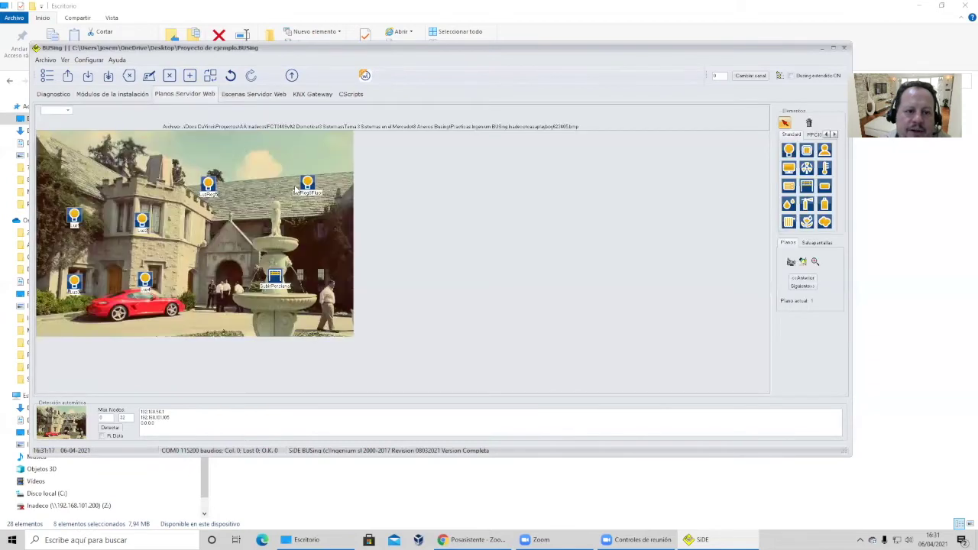
{"action": "left_click", "coordinate": [825, 168]}
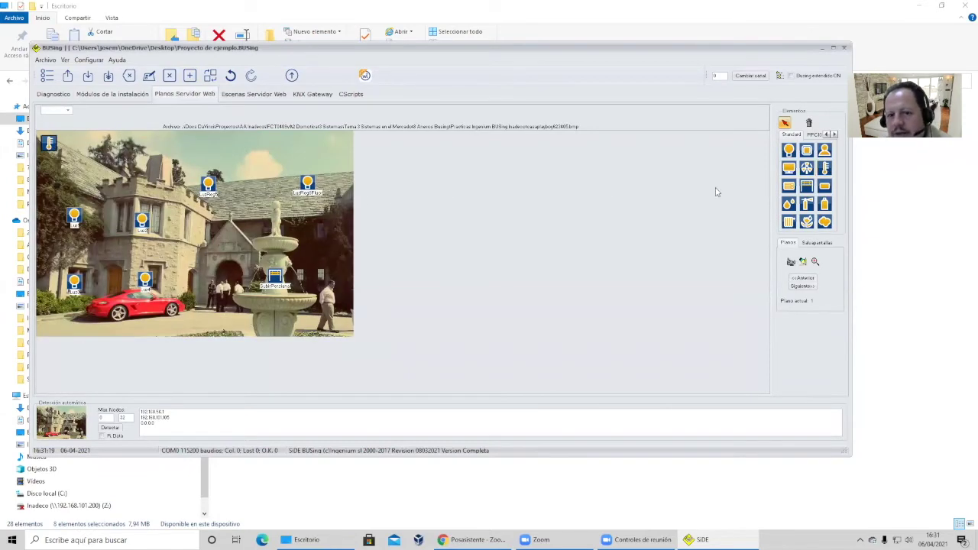
{"action": "left_click_drag", "start_coordinate": [401, 226], "coordinate": [321, 257]}
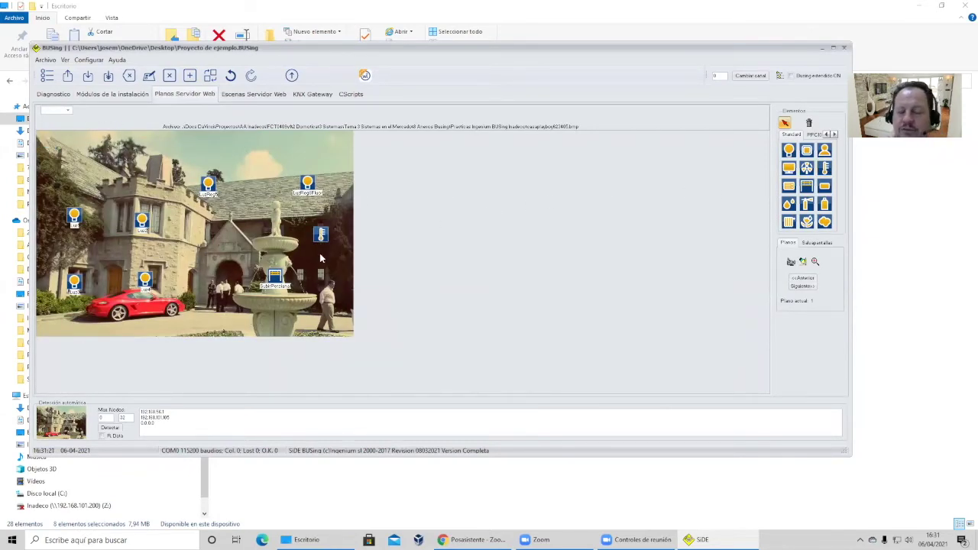
- Link the thermometer icon to the 7-TecBUS node point to point
{"action": "right_click", "coordinate": [322, 232]}
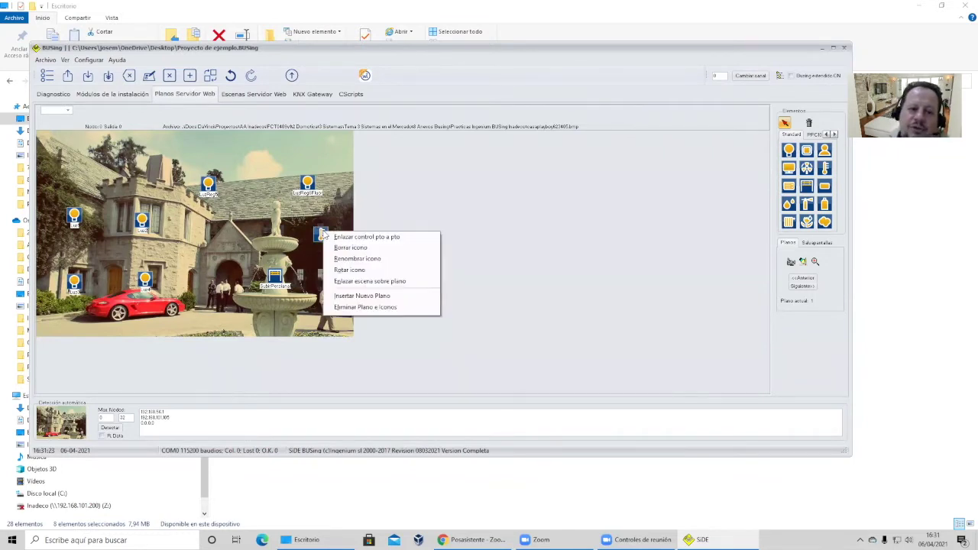
{"action": "left_click", "coordinate": [340, 238]}
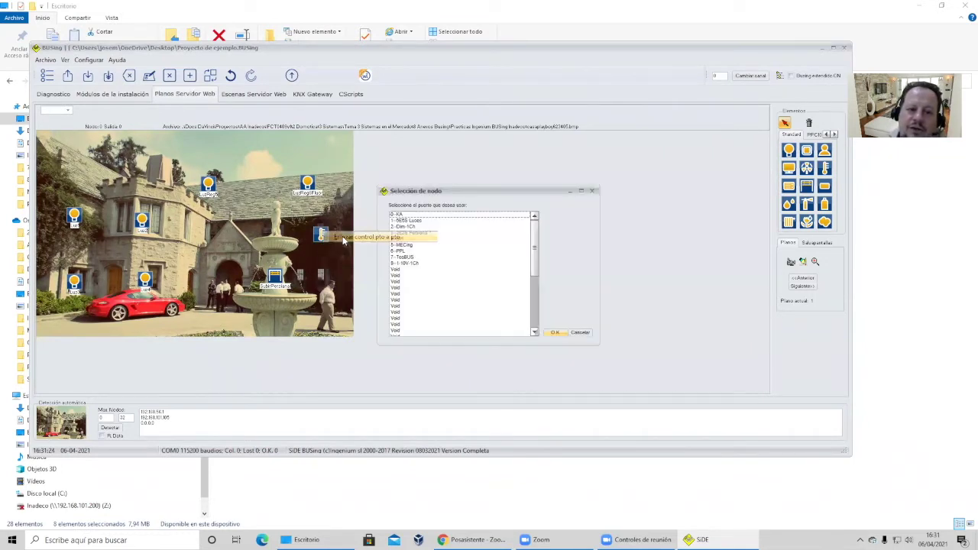
{"action": "left_click", "coordinate": [411, 257]}
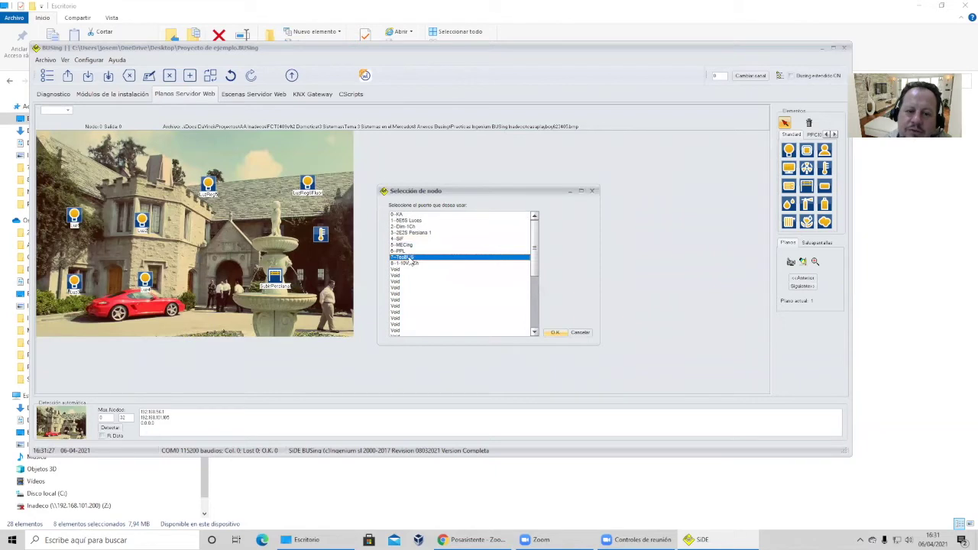
{"action": "left_click", "coordinate": [408, 251]}
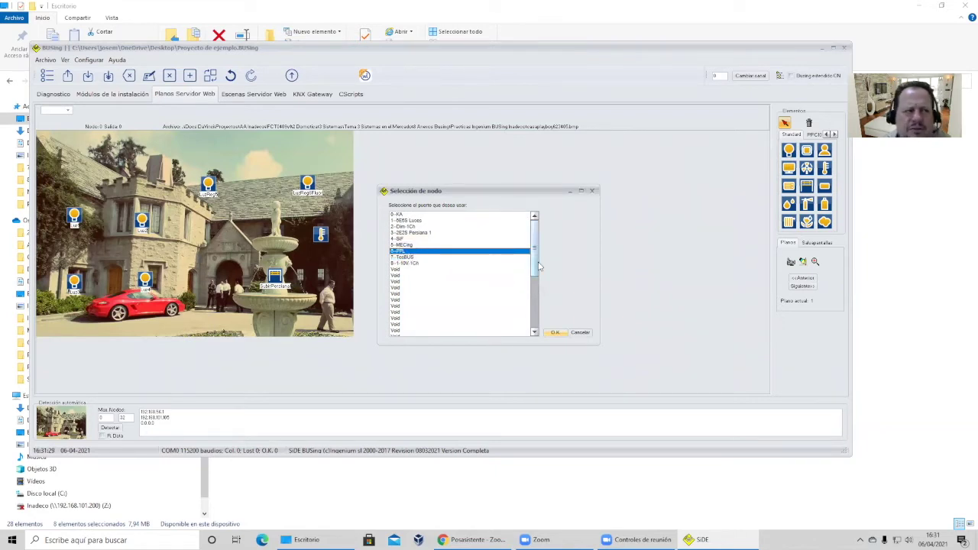
{"action": "left_click", "coordinate": [451, 258]}
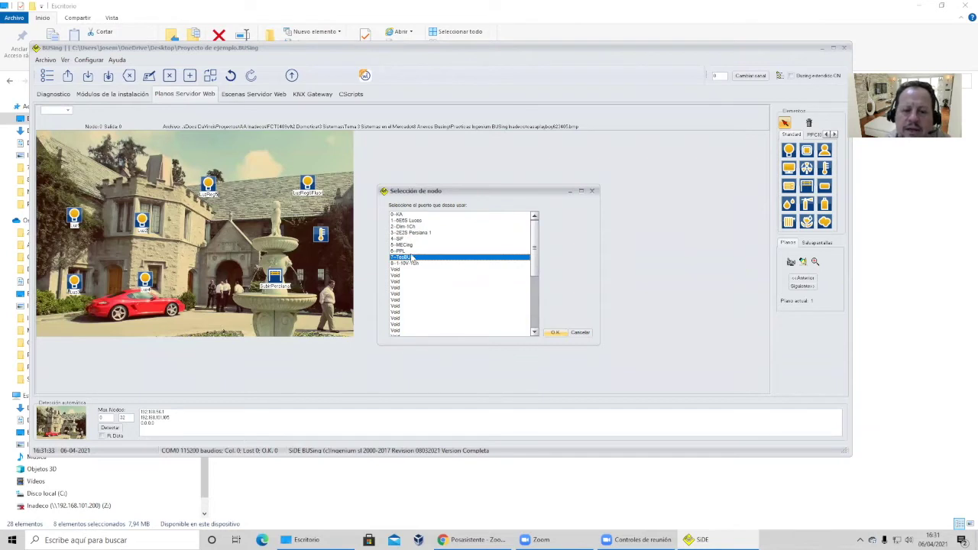
{"action": "left_click", "coordinate": [554, 332]}
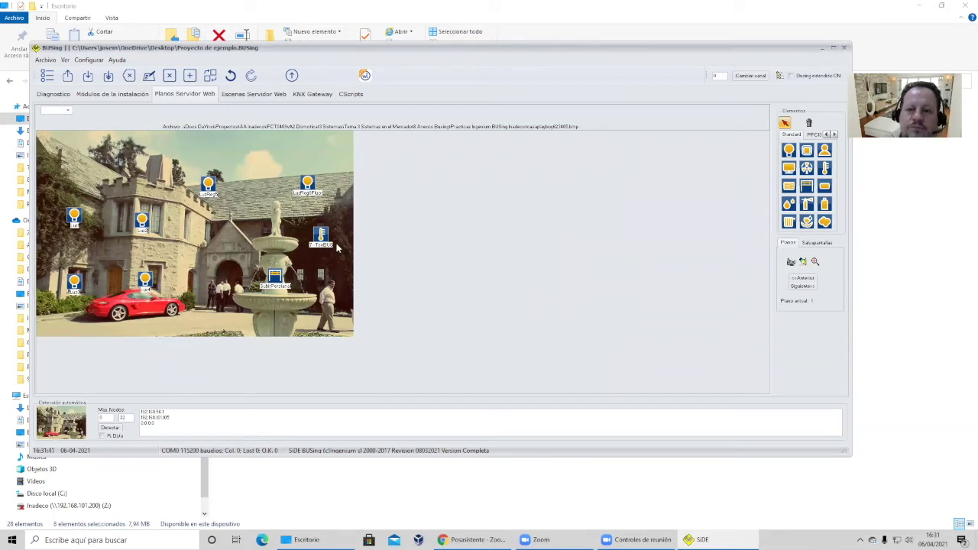
{"action": "left_click", "coordinate": [55, 97]}
- Review the 1-6E6S Luces names (Luz1–Luz4, Salida5, Salida6) and close its configuration
{"action": "left_click", "coordinate": [107, 94]}
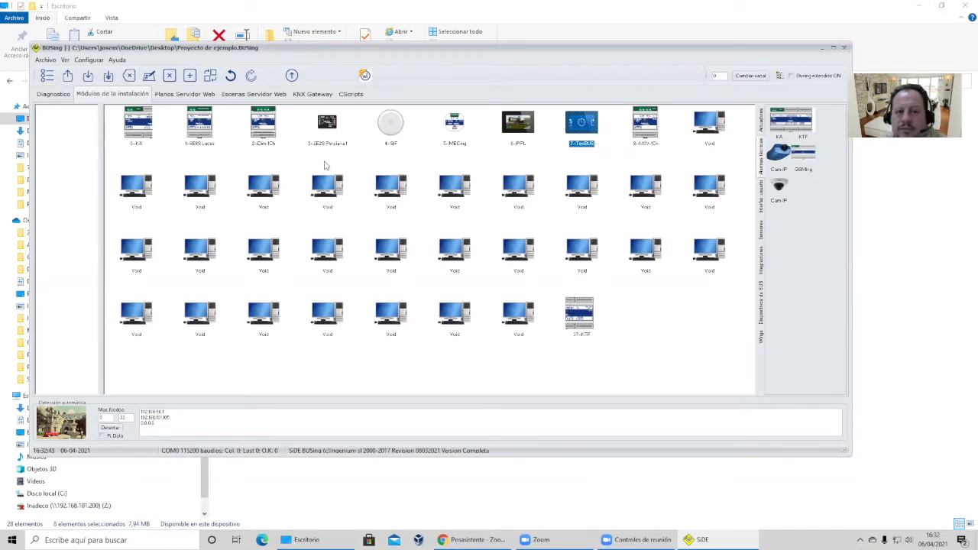
{"action": "left_click", "coordinate": [327, 143]}
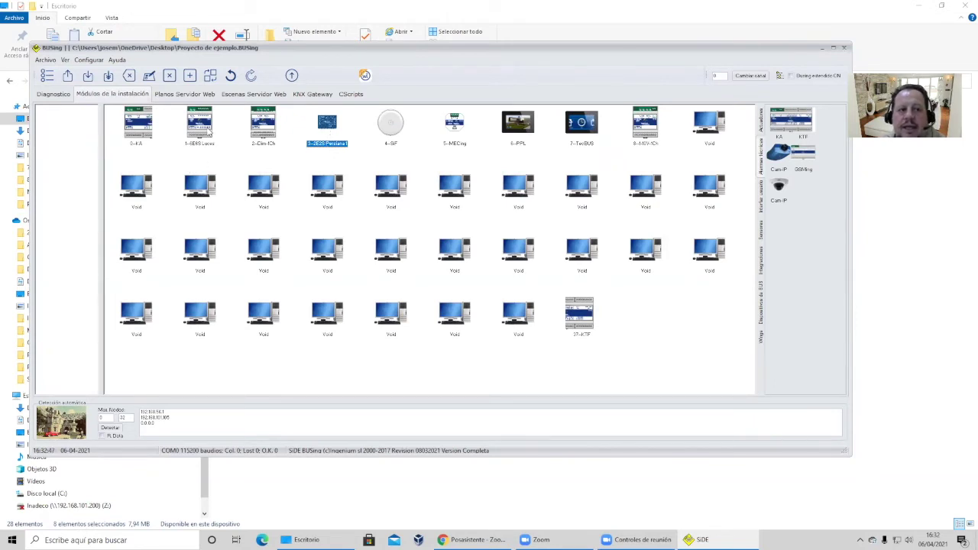
{"action": "double_click", "coordinate": [201, 126]}
{"action": "left_click", "coordinate": [376, 169]}
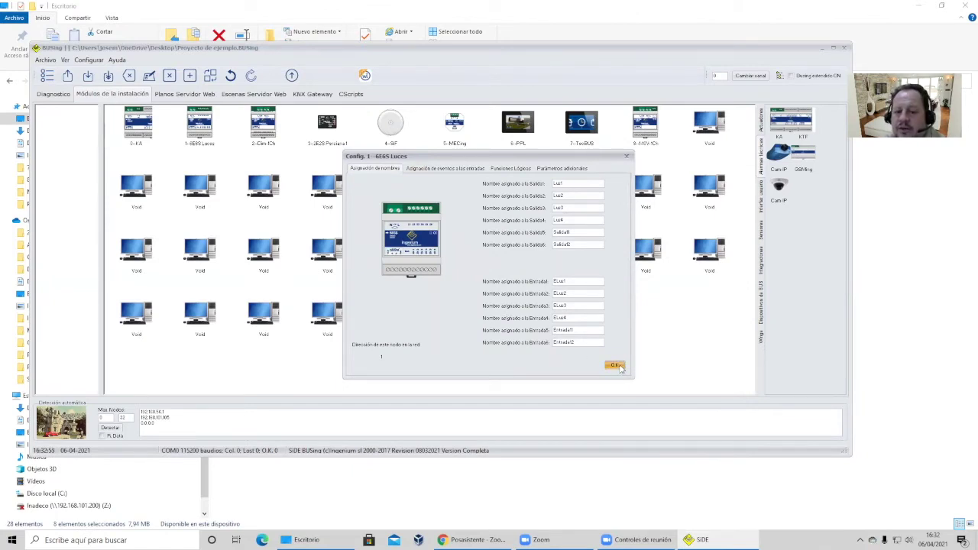
{"action": "left_click", "coordinate": [615, 365]}
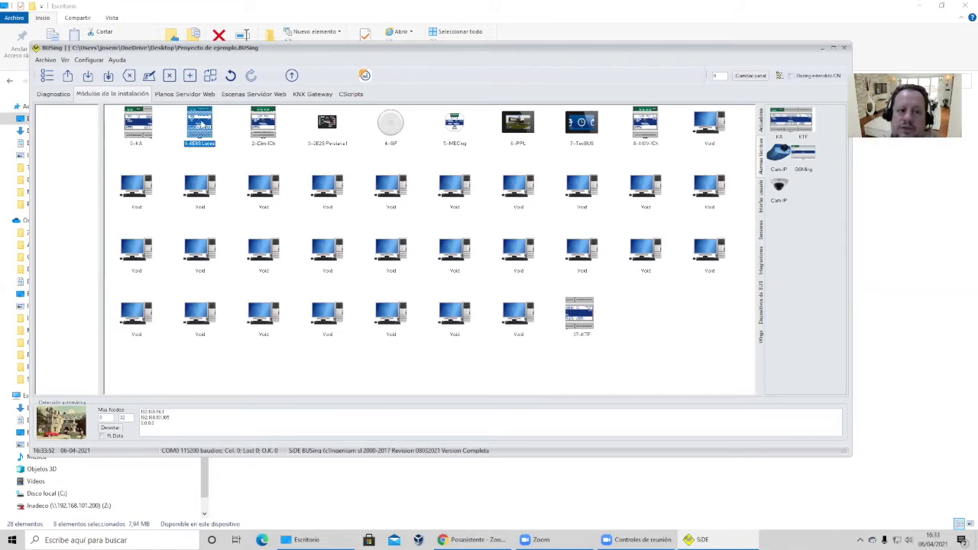
{"action": "right_click", "coordinate": [200, 124]}
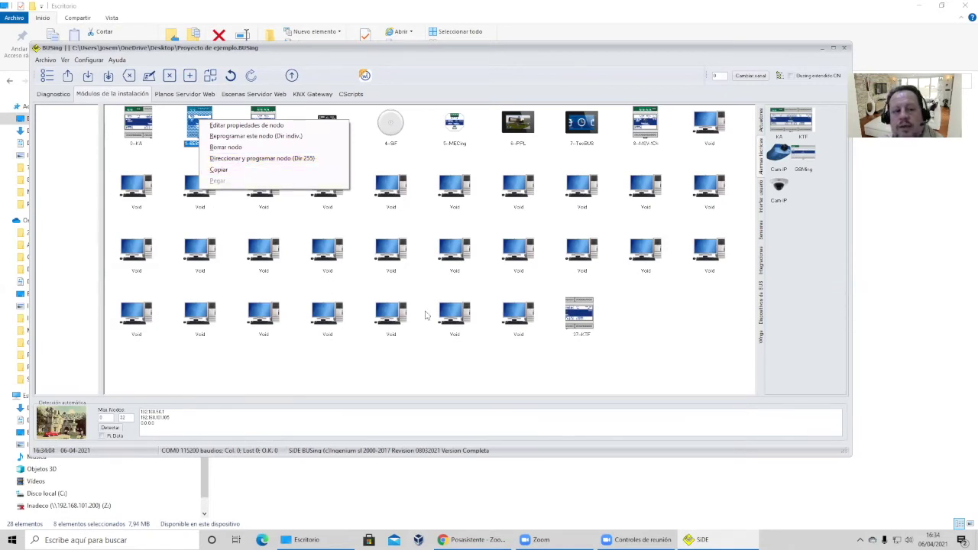
{"action": "left_click", "coordinate": [219, 188]}
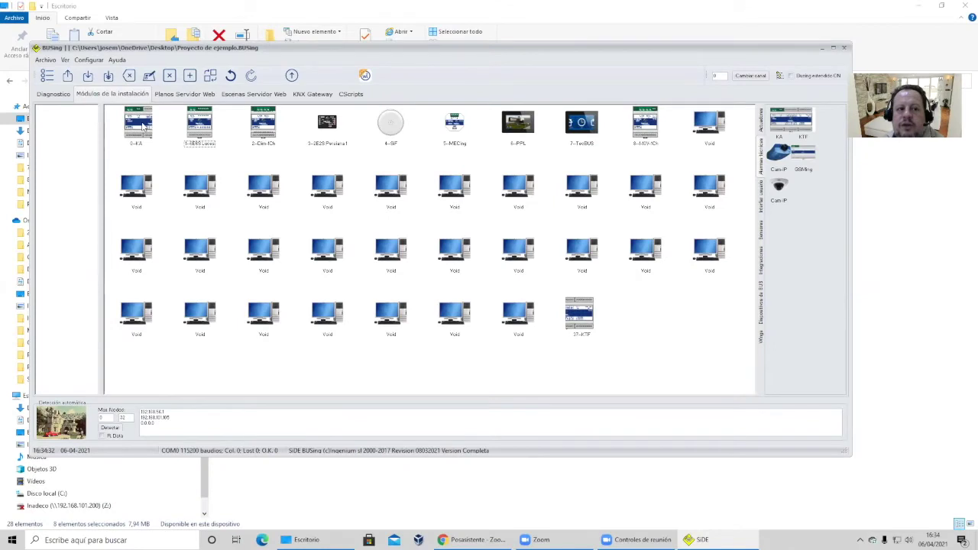
{"action": "double_click", "coordinate": [142, 127]}
{"action": "left_click", "coordinate": [359, 144]}
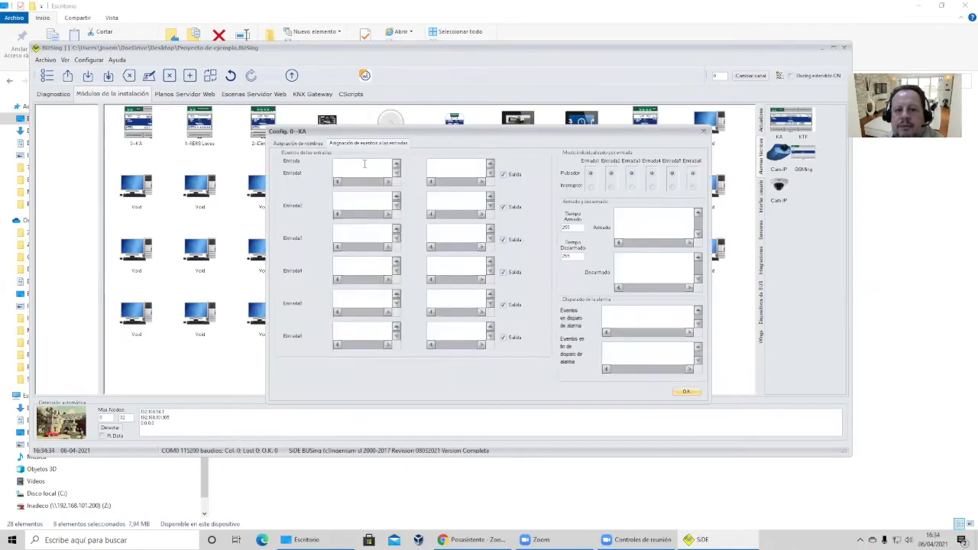
{"action": "left_click", "coordinate": [686, 392]}
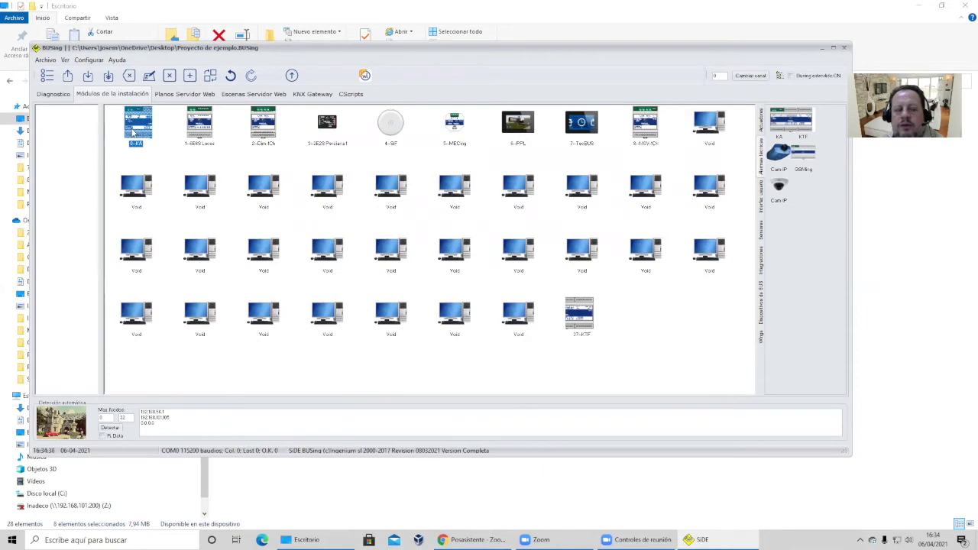
{"action": "double_click", "coordinate": [136, 127]}
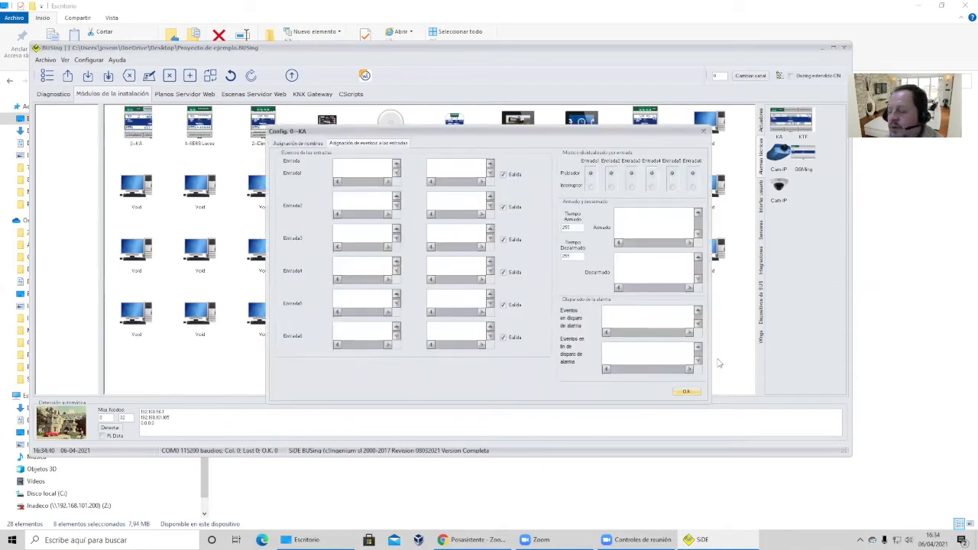
{"action": "left_click", "coordinate": [686, 392]}
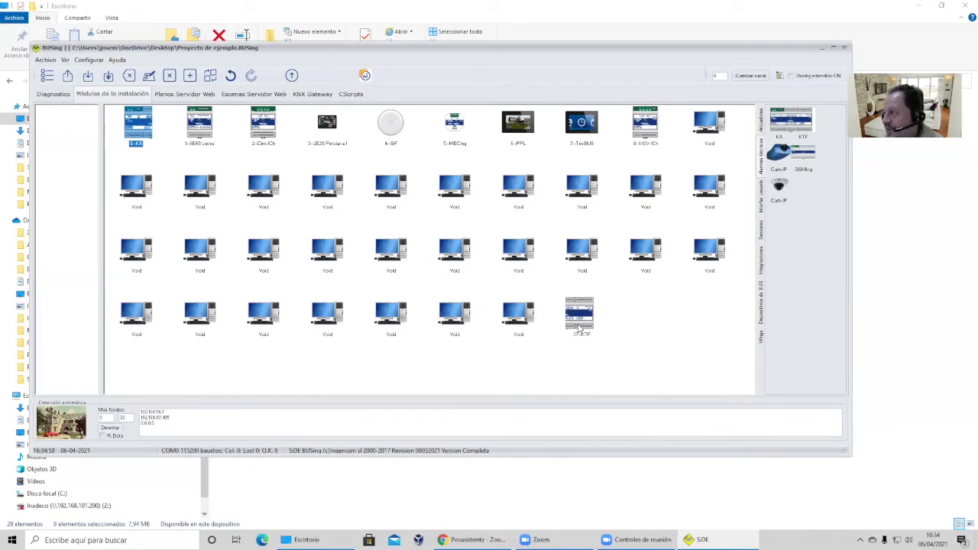
- Open the 37-KTF module and expand the branches of its menu tree
{"action": "double_click", "coordinate": [581, 328]}
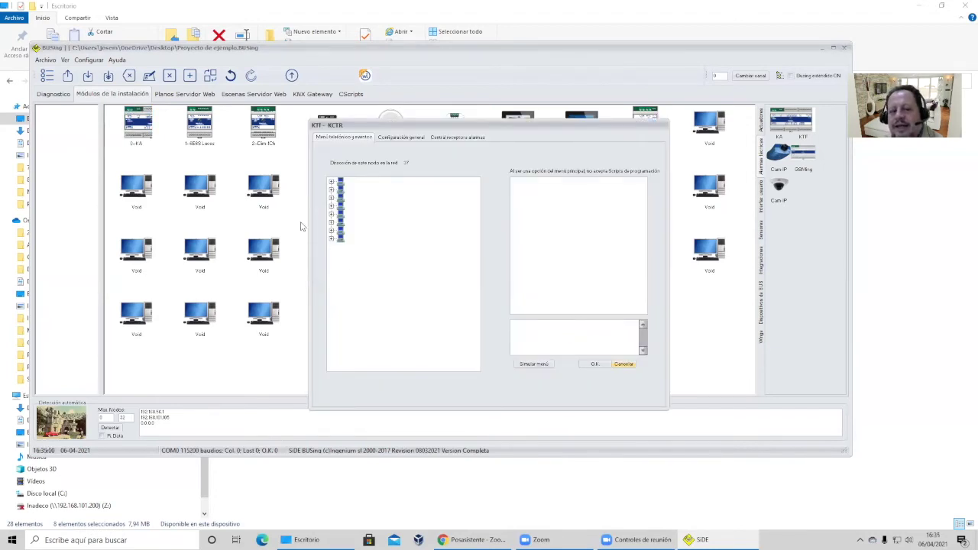
{"action": "left_click", "coordinate": [331, 182]}
{"action": "left_click", "coordinate": [332, 283]}
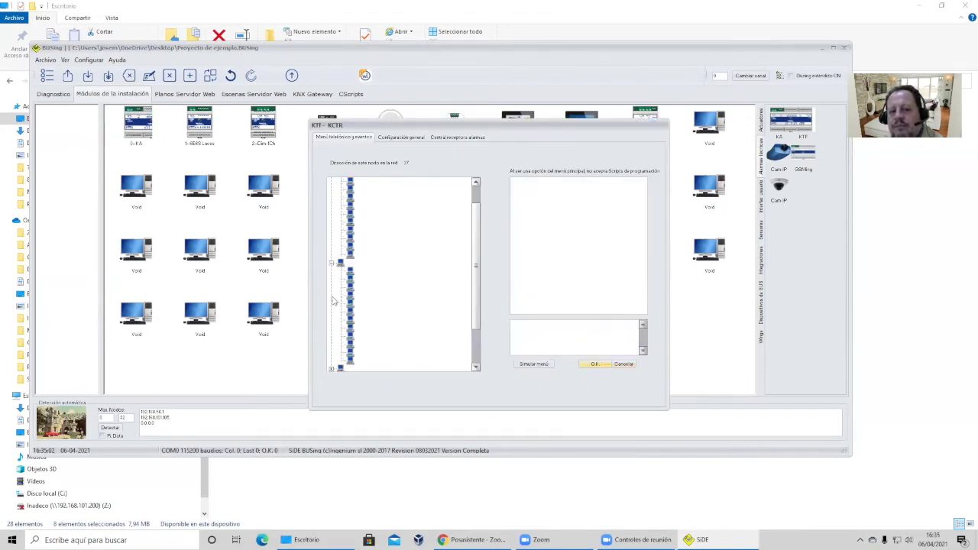
{"action": "left_click", "coordinate": [339, 366]}
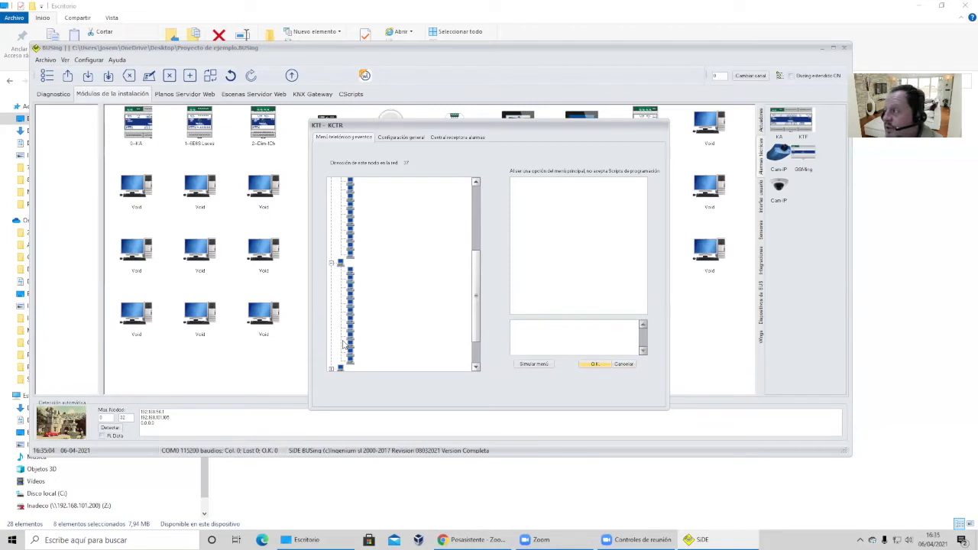
- Cancel the KTF - KCTR dialog and save the project with Archivo > Guardar
{"action": "left_click", "coordinate": [624, 365]}
{"action": "left_click", "coordinate": [47, 61]}
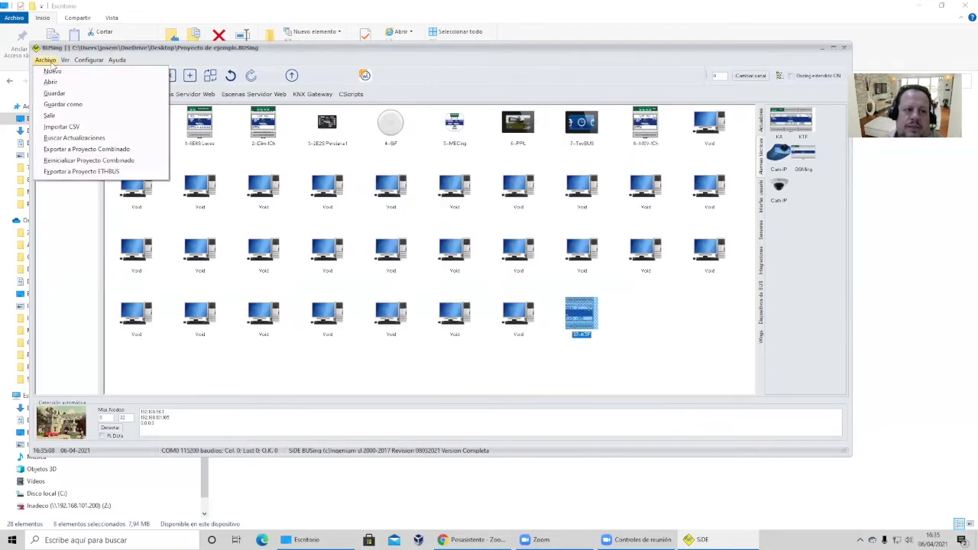
{"action": "left_click", "coordinate": [57, 95]}
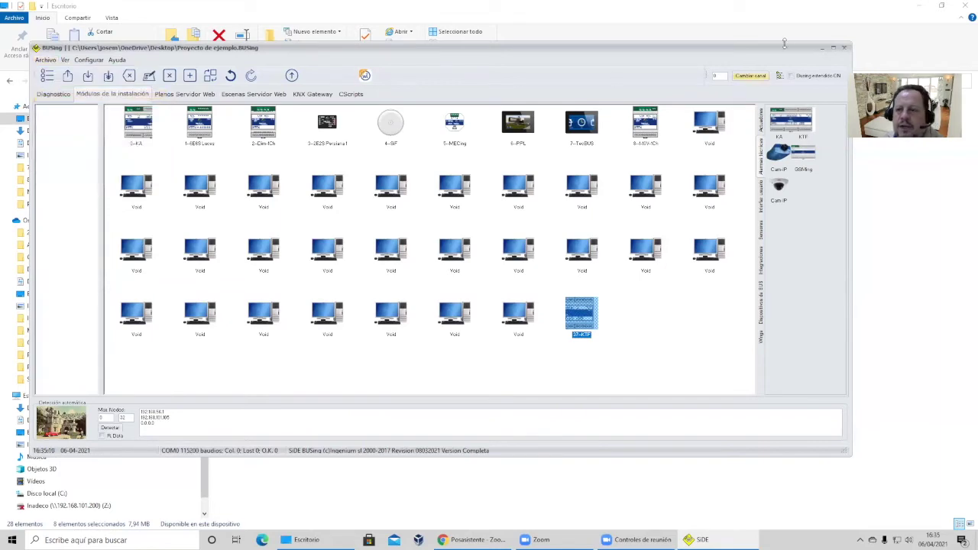
- Minimize Explorer and Chrome, then launch SIDE KITs from the Start menu's Ingenium folder
{"action": "left_click", "coordinate": [930, 8]}
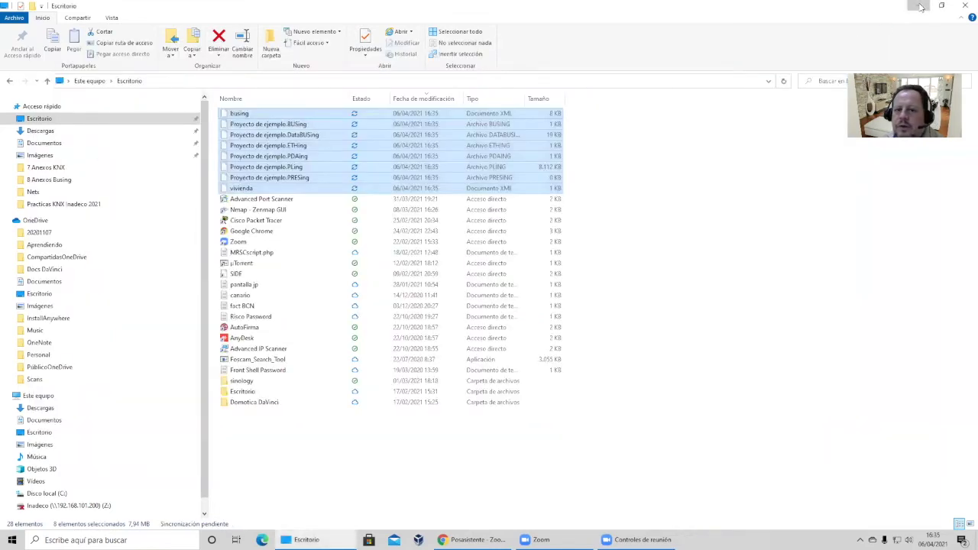
{"action": "left_click", "coordinate": [919, 6]}
{"action": "left_click", "coordinate": [919, 7]}
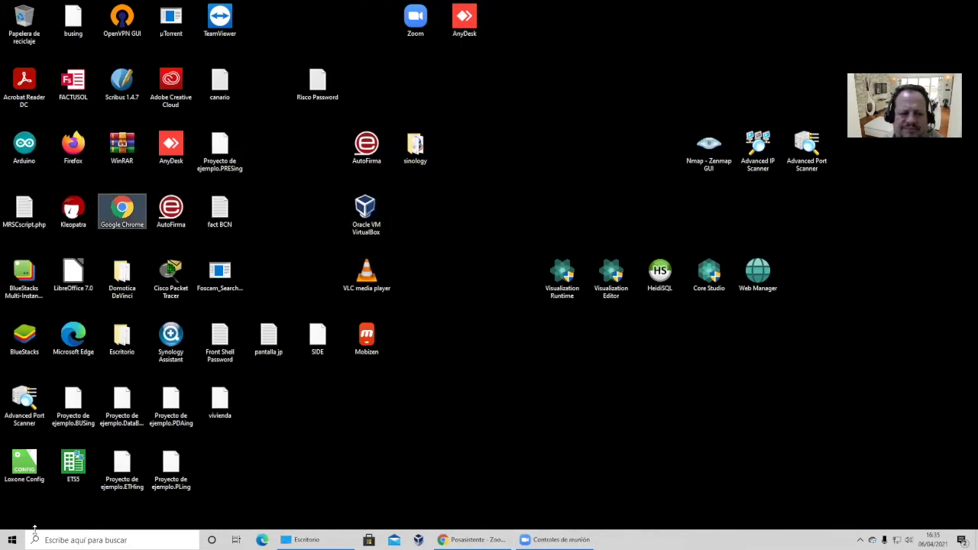
{"action": "left_click", "coordinate": [12, 534]}
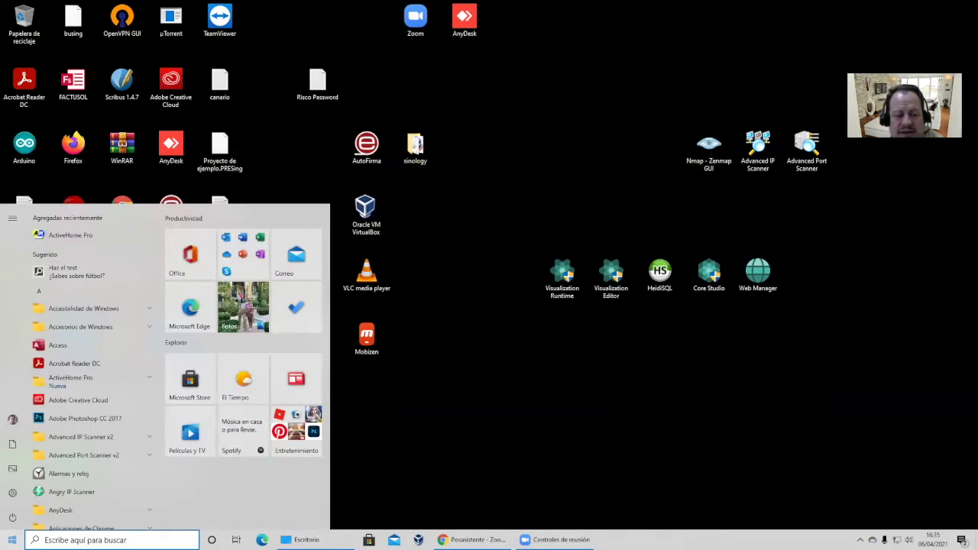
{"action": "scroll", "coordinate": [87, 405], "scroll_direction": "down", "scroll_amount": 10}
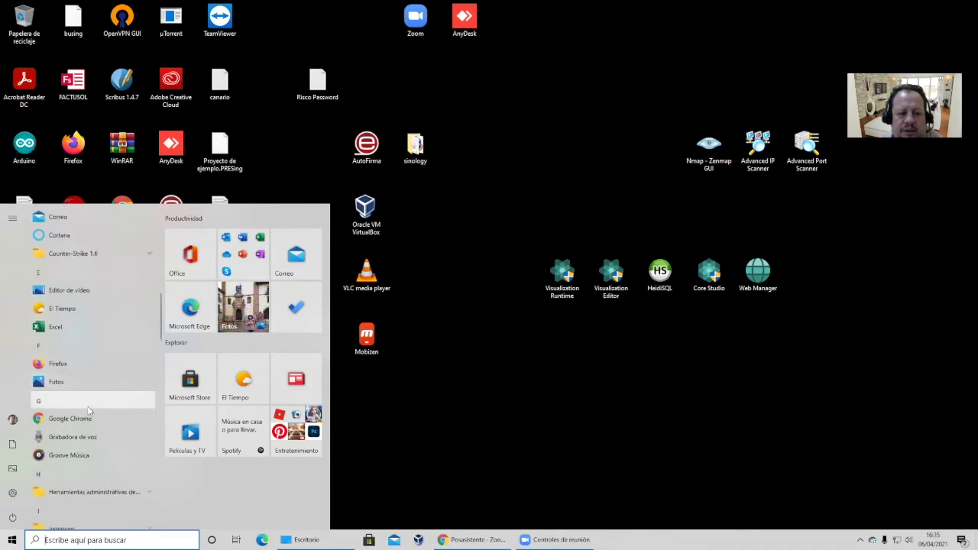
{"action": "scroll", "coordinate": [89, 410], "scroll_direction": "down", "scroll_amount": 4}
{"action": "left_click", "coordinate": [84, 382]}
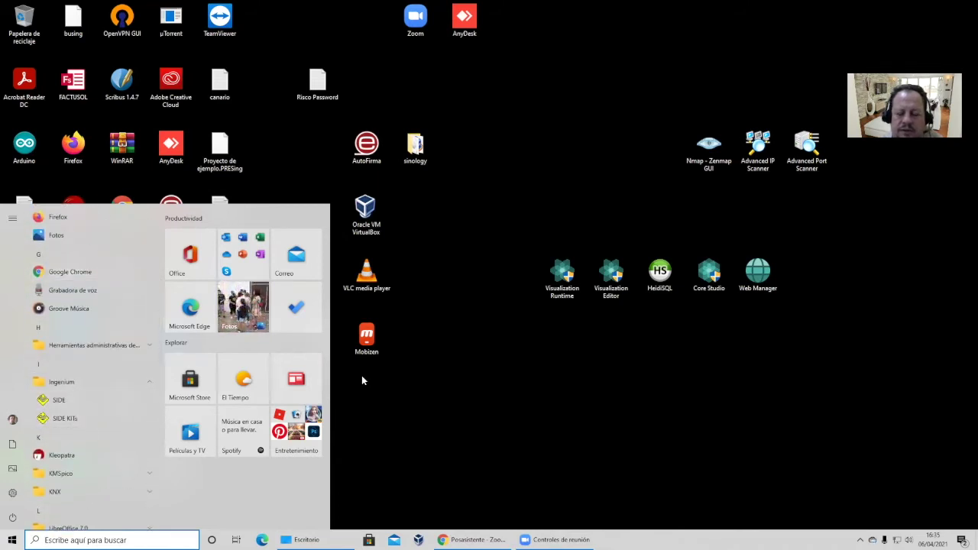
{"action": "left_click", "coordinate": [75, 419]}
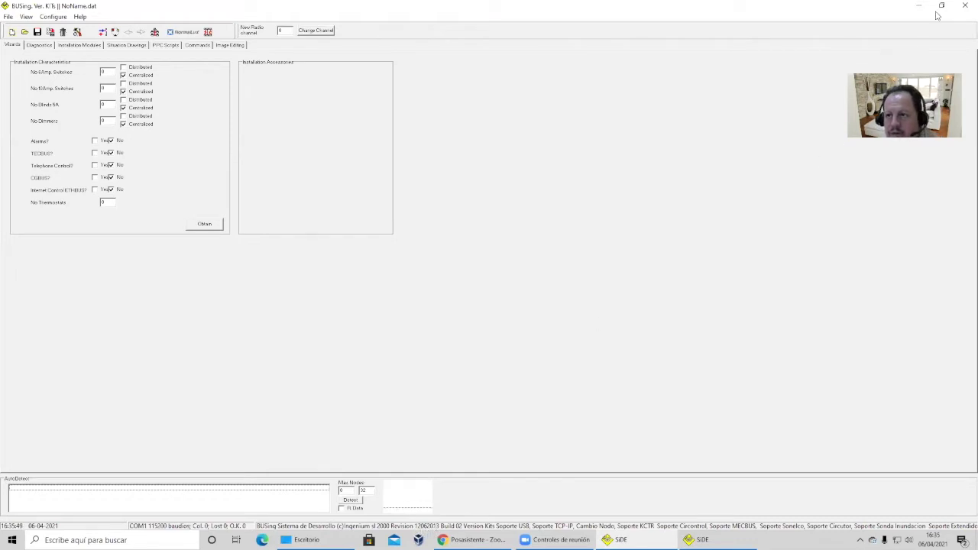
- Restore the NoName.dat project window and move it to the top of the screen
{"action": "left_click_drag", "start_coordinate": [767, 112], "coordinate": [739, 30]}
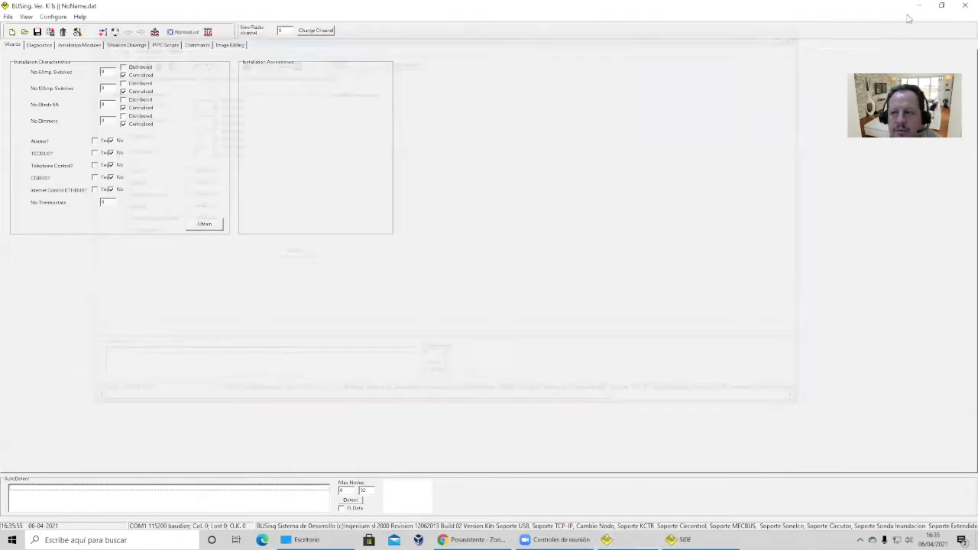
{"action": "left_click", "coordinate": [941, 6]}
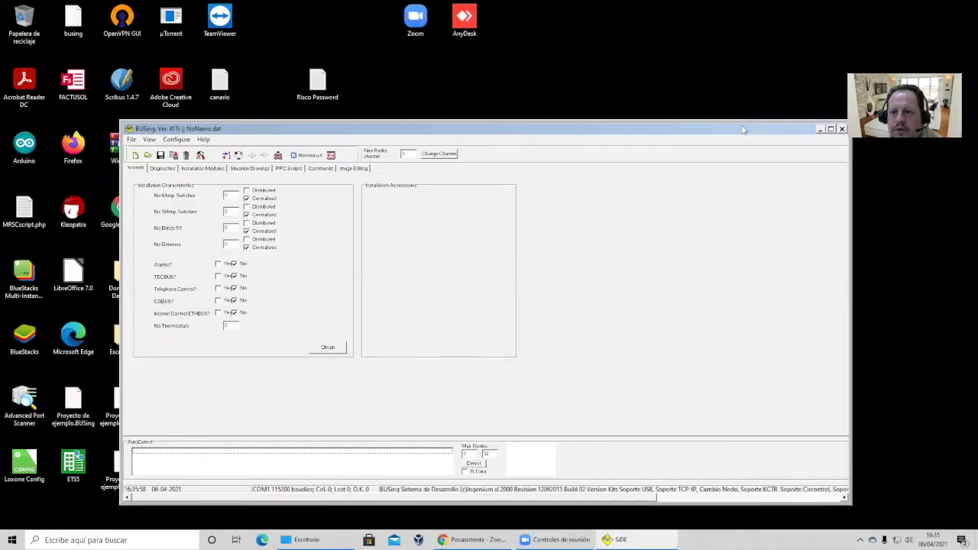
{"action": "left_click_drag", "start_coordinate": [741, 128], "coordinate": [690, 17]}
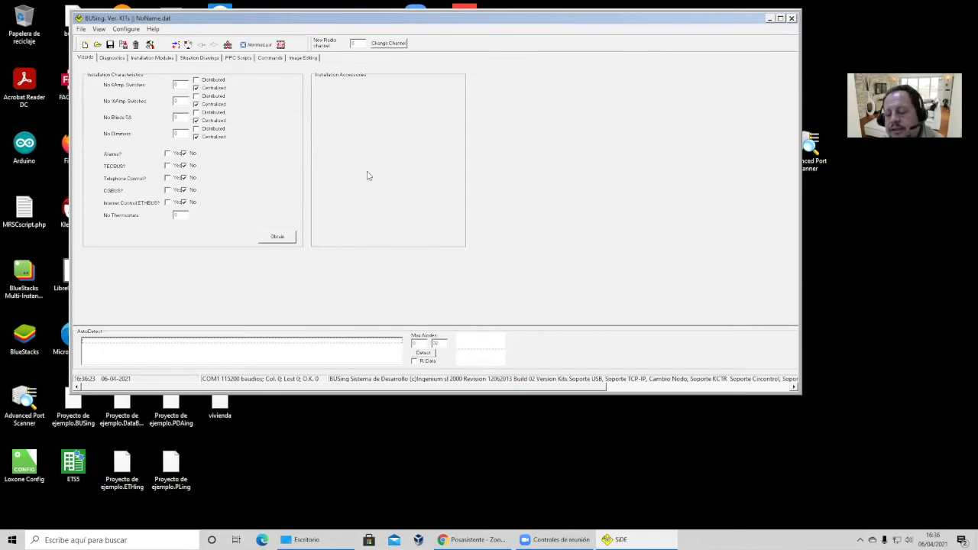
- Enable Alarms and Telephone Control, set flood and PIR counts to 1, and generate the project
{"action": "left_click", "coordinate": [167, 178]}
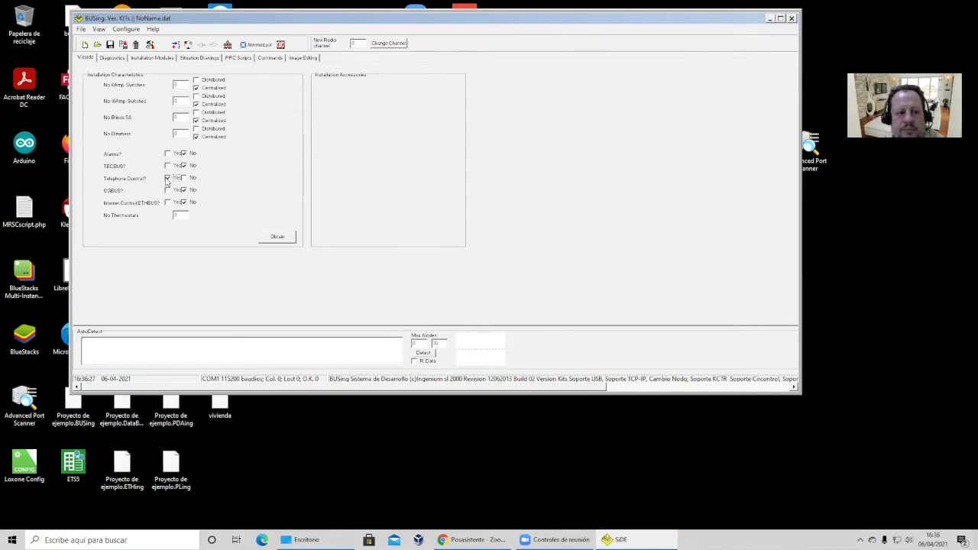
{"action": "left_click", "coordinate": [167, 153]}
{"action": "left_click", "coordinate": [413, 182]}
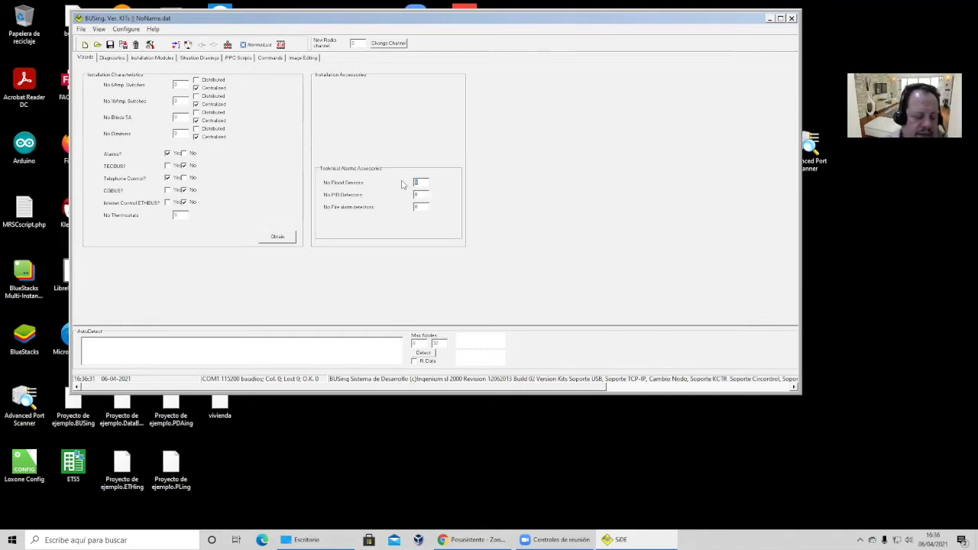
{"action": "type", "text": "1"}
{"action": "key", "text": "Tab"}
{"action": "type", "text": "1"}
{"action": "key", "text": "Tab"}
{"action": "left_click", "coordinate": [277, 238]}
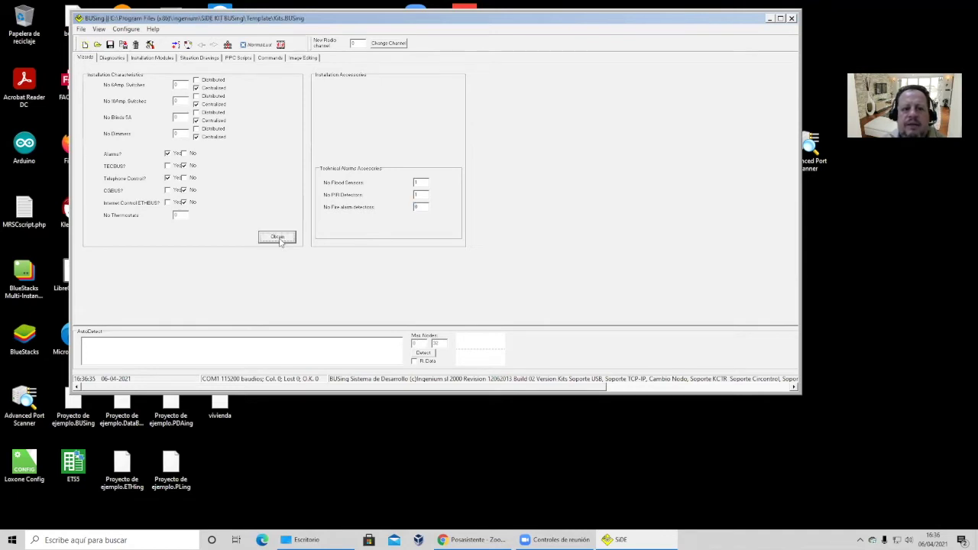
{"action": "left_click", "coordinate": [156, 59]}
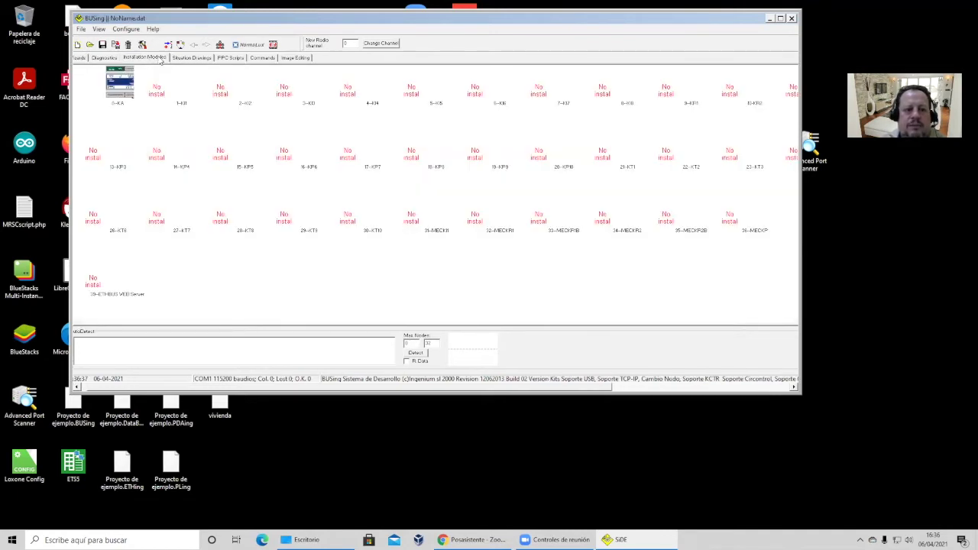
{"action": "double_click", "coordinate": [112, 82]}
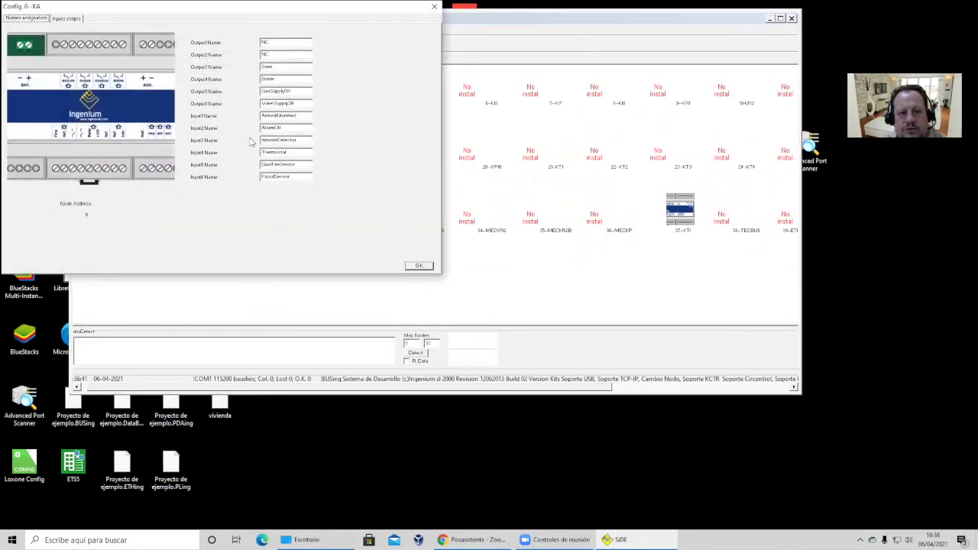
{"action": "left_click", "coordinate": [72, 18]}
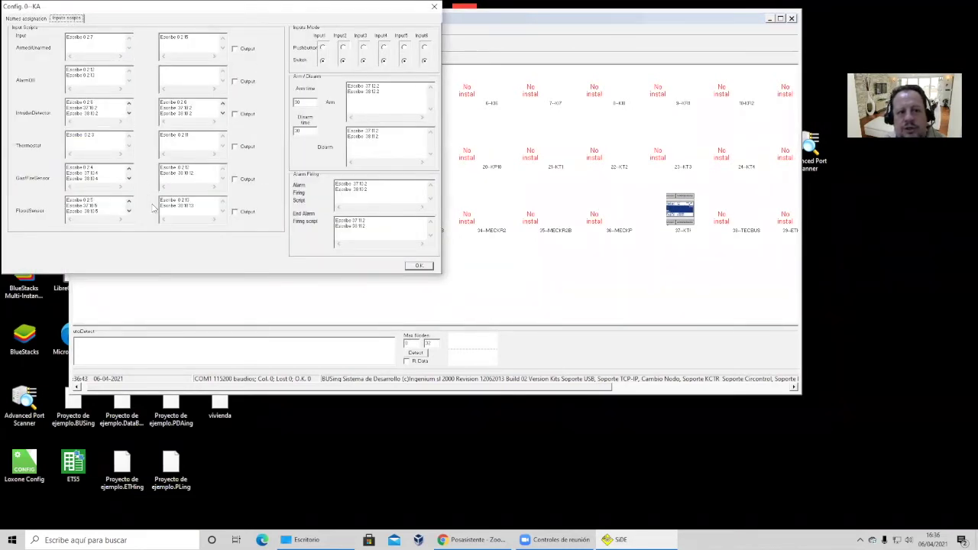
{"action": "left_click", "coordinate": [179, 107]}
{"action": "double_click", "coordinate": [181, 108]}
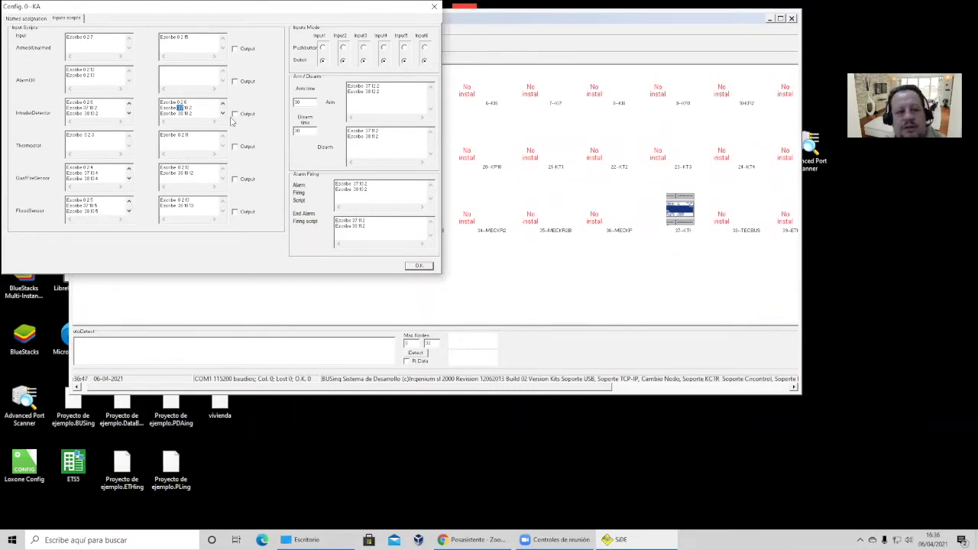
{"action": "left_click", "coordinate": [418, 267]}
{"action": "double_click", "coordinate": [680, 207]}
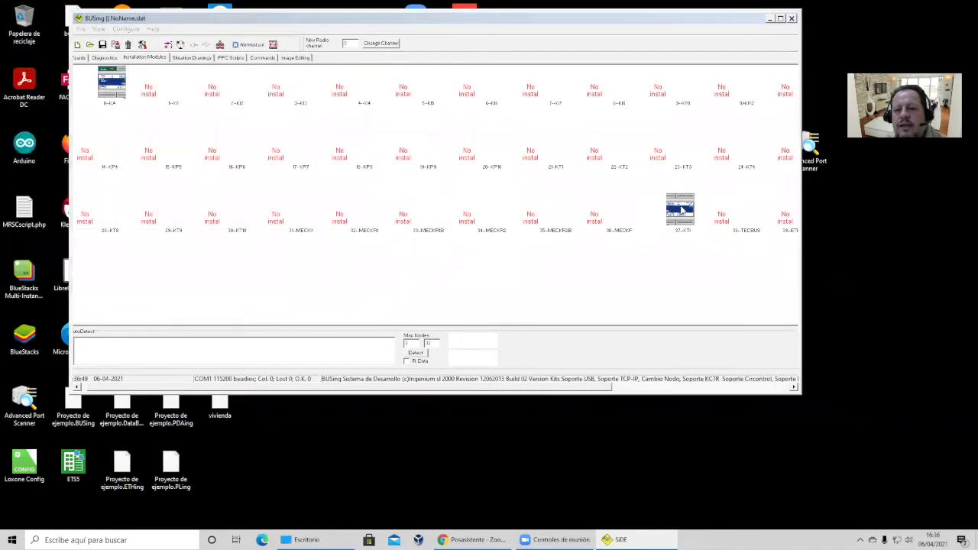
{"action": "left_click", "coordinate": [330, 193]}
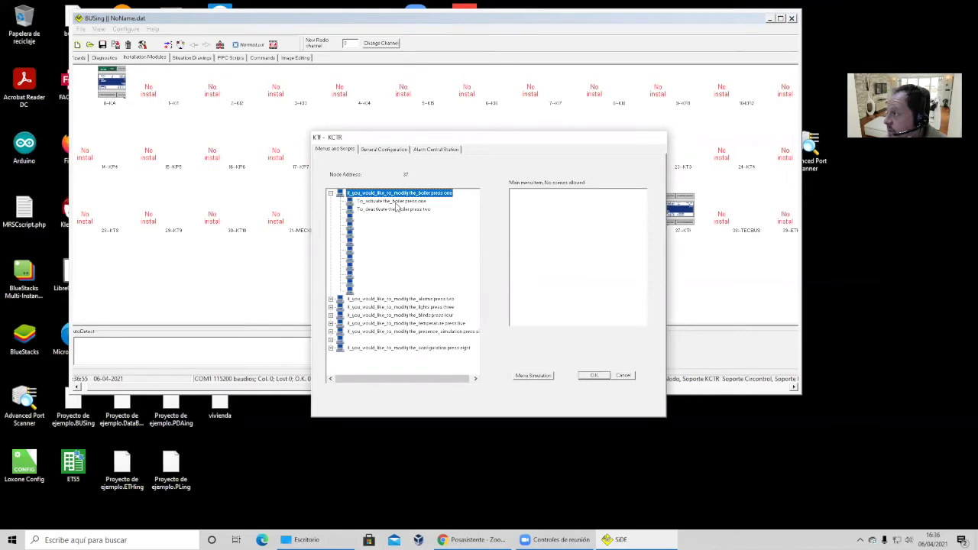
{"action": "right_click", "coordinate": [412, 333]}
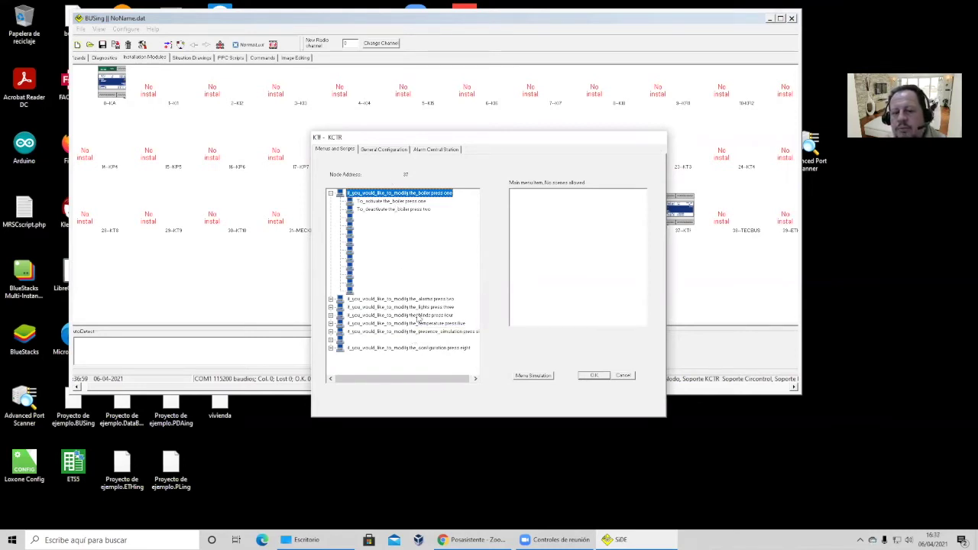
{"action": "left_click", "coordinate": [546, 376]}
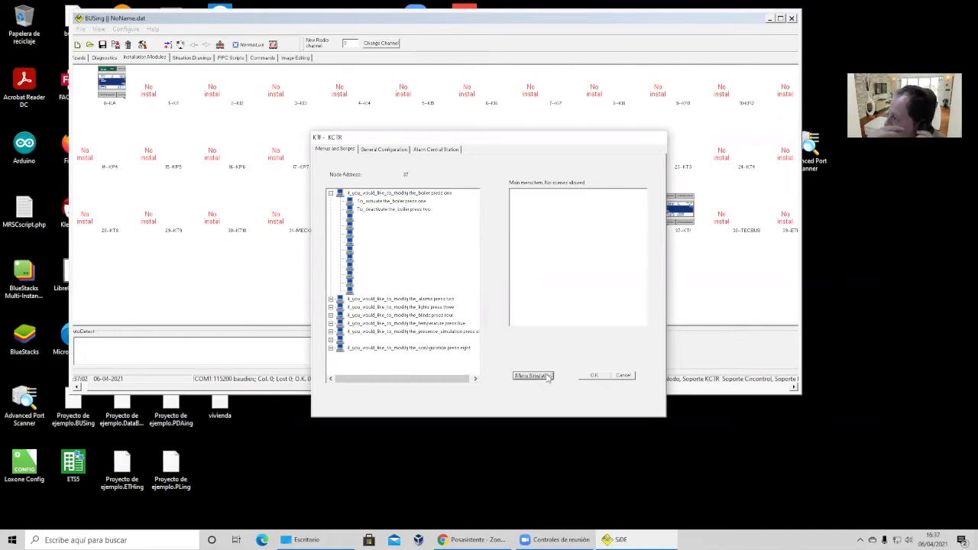
{"action": "left_click", "coordinate": [595, 377]}
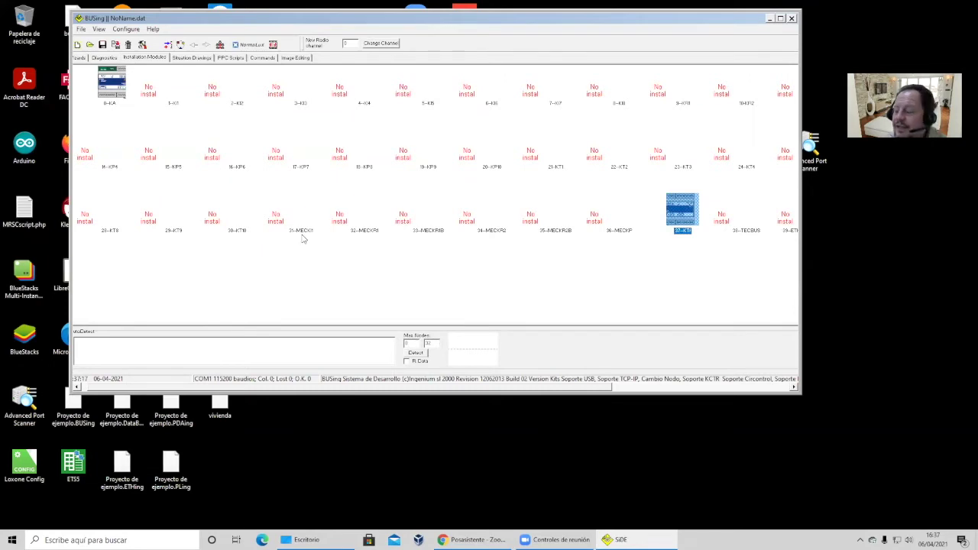
{"action": "left_click", "coordinate": [120, 30]}
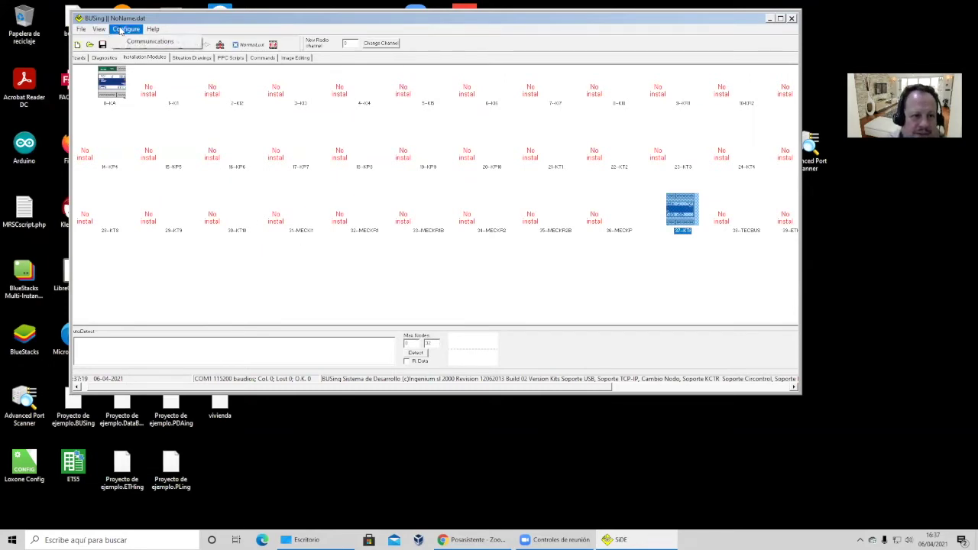
{"action": "mouse_move", "coordinate": [77, 31]}
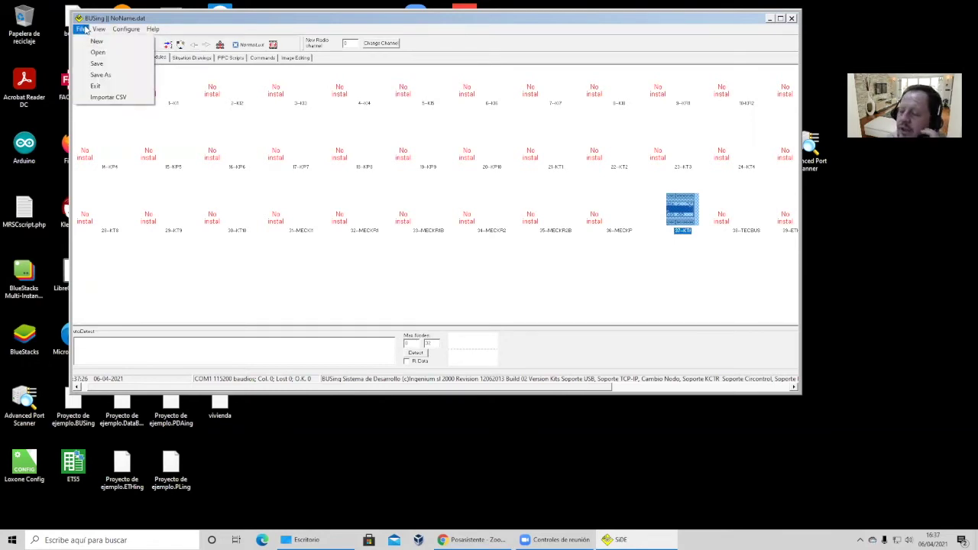
{"action": "left_click", "coordinate": [86, 31]}
{"action": "left_click", "coordinate": [98, 29]}
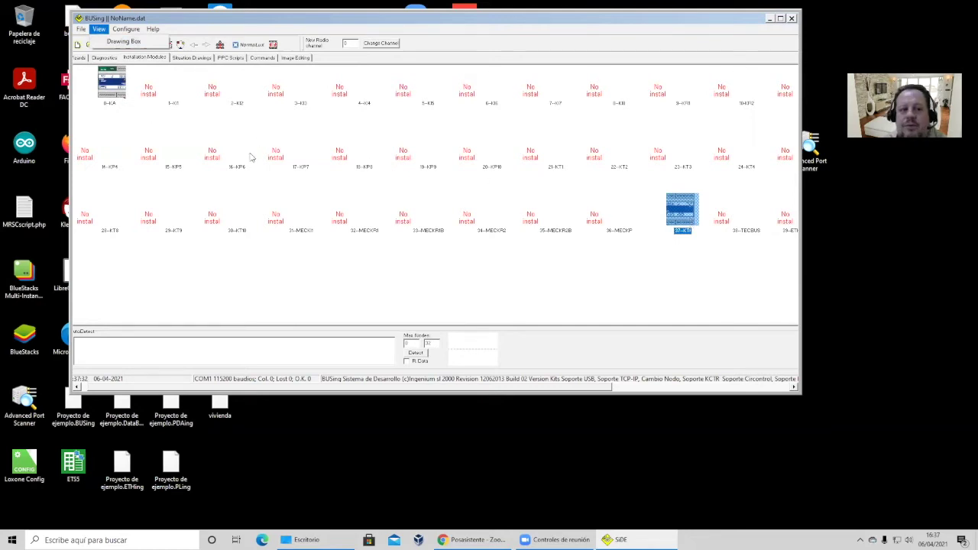
{"action": "mouse_move", "coordinate": [78, 32]}
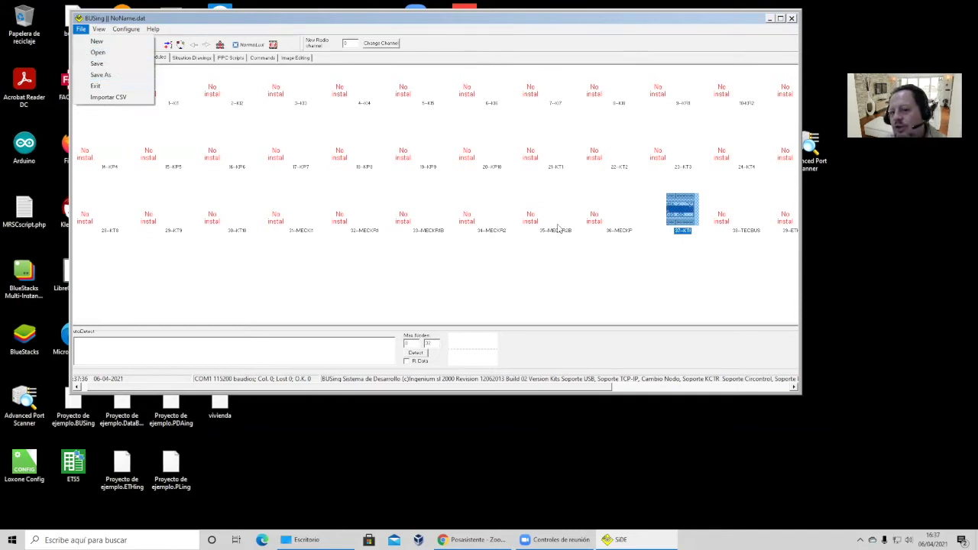
{"action": "left_click", "coordinate": [633, 301]}
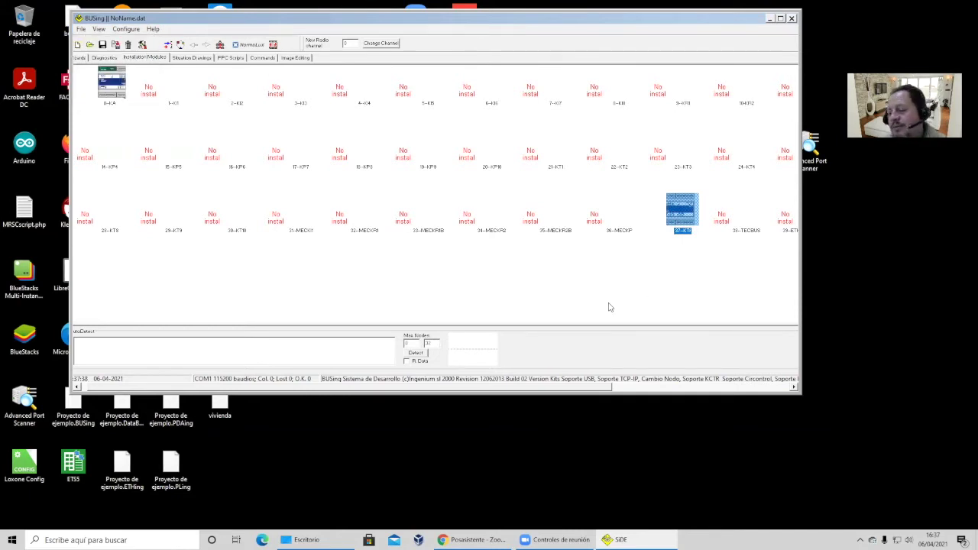
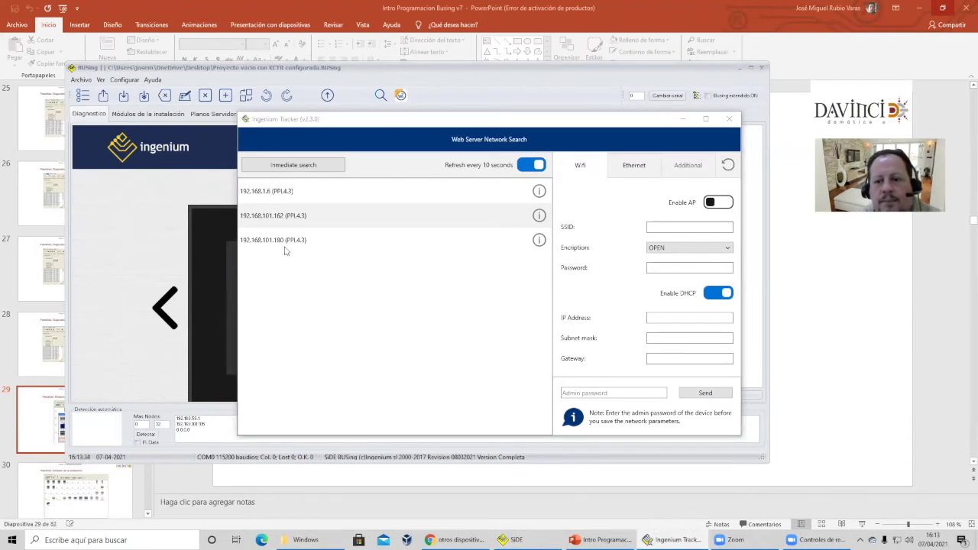
- Review the Wi-Fi settings of web servers 192.168.101.162 and 192.168.101.180, then return to BUSing
{"action": "left_click", "coordinate": [272, 220]}
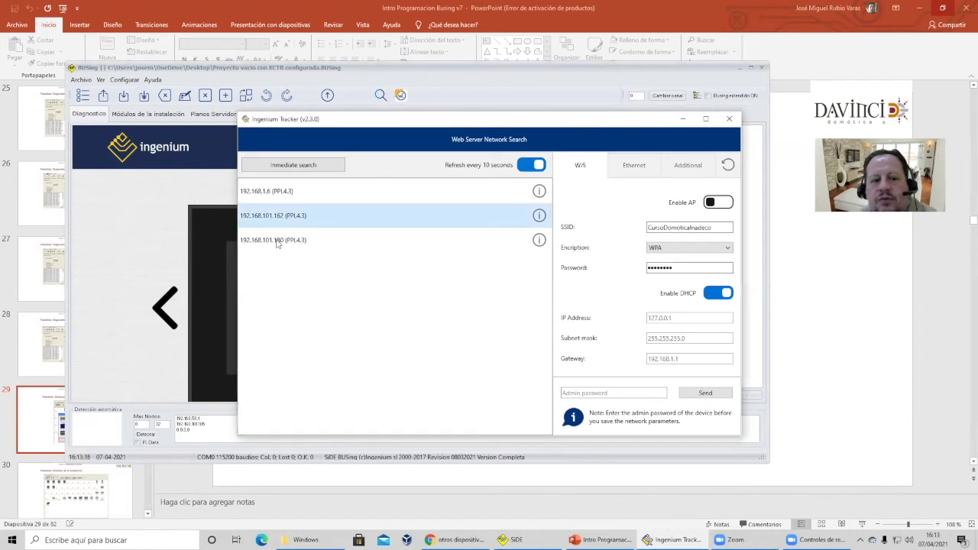
{"action": "left_click", "coordinate": [278, 240]}
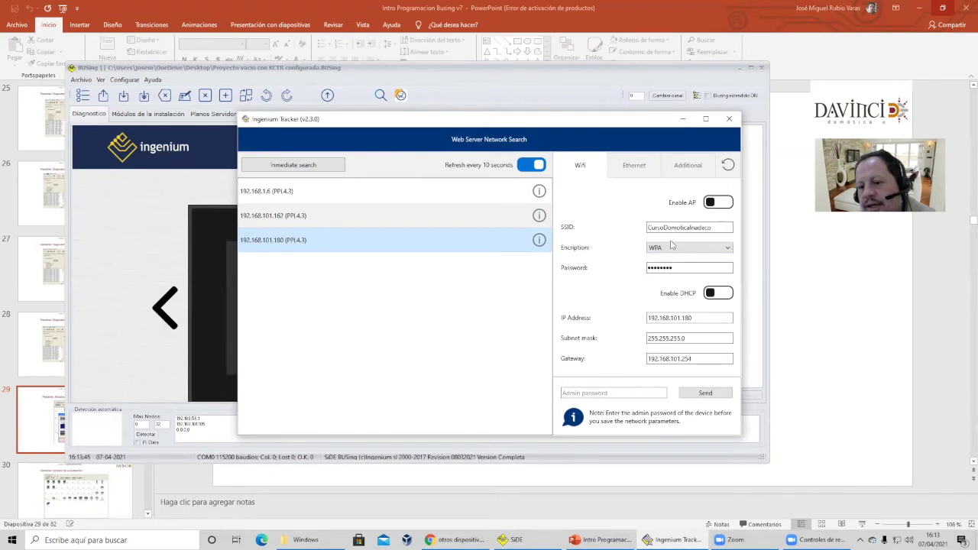
{"action": "left_click", "coordinate": [148, 344]}
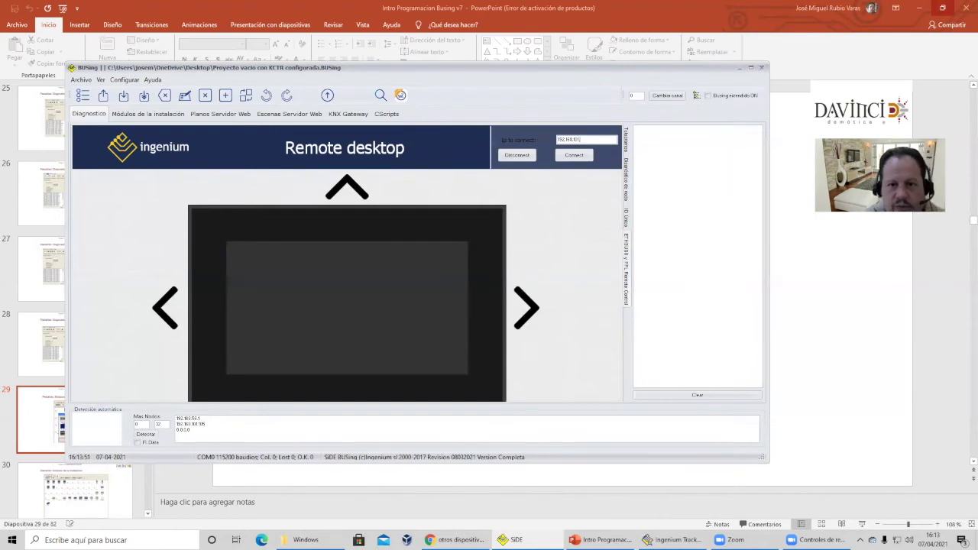
- Complete the IP 192.168.101.180 and connect the BUSing remote desktop to it
{"action": "left_click", "coordinate": [672, 539]}
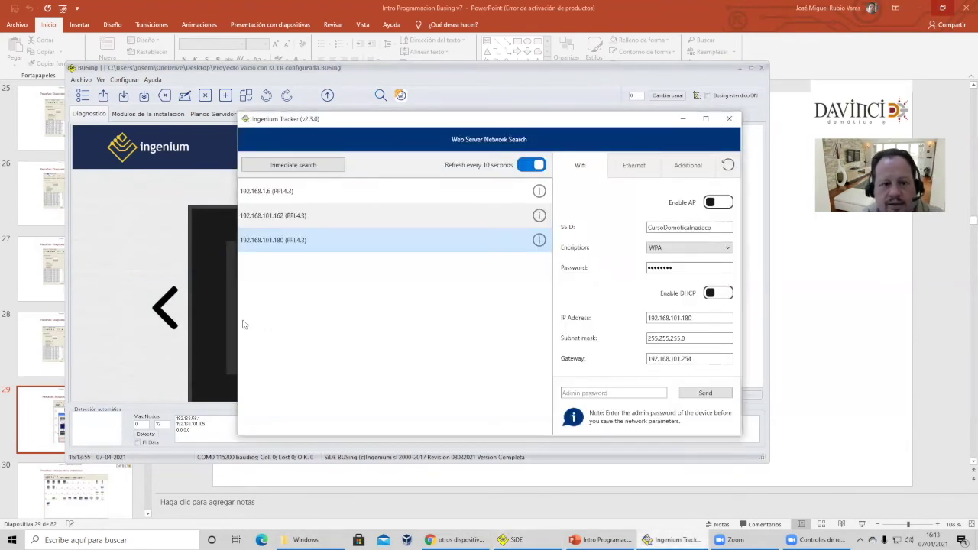
{"action": "left_click", "coordinate": [153, 324]}
{"action": "type", "text": "80"}
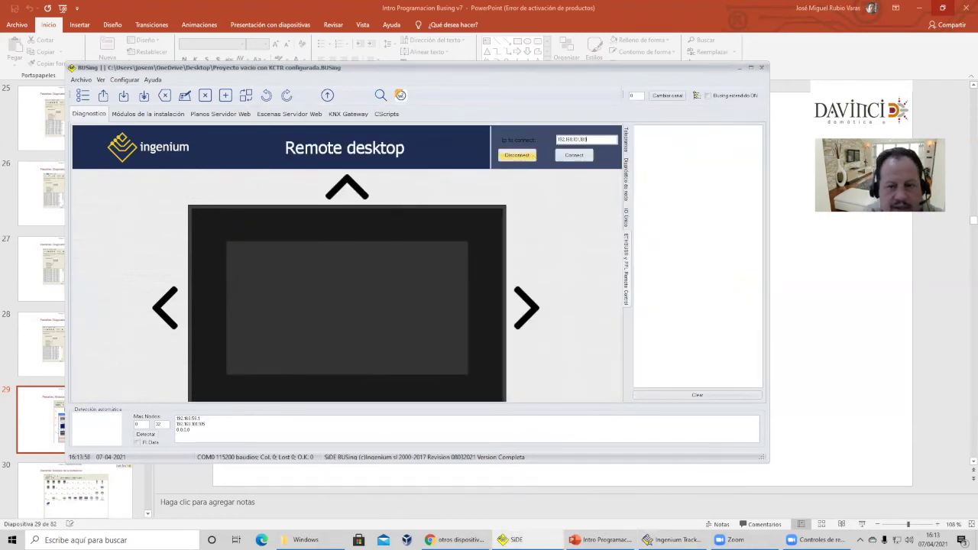
{"action": "left_click", "coordinate": [574, 155]}
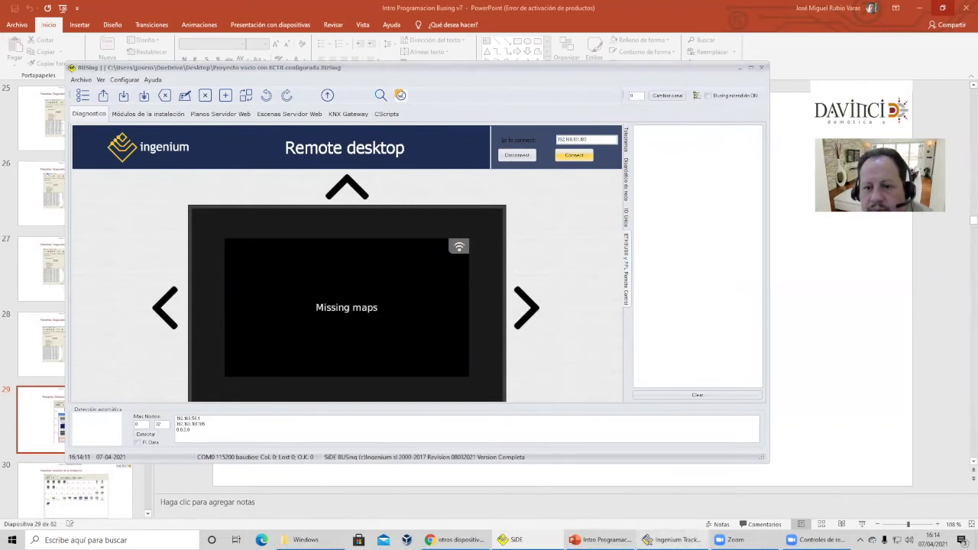
{"action": "left_click", "coordinate": [672, 540]}
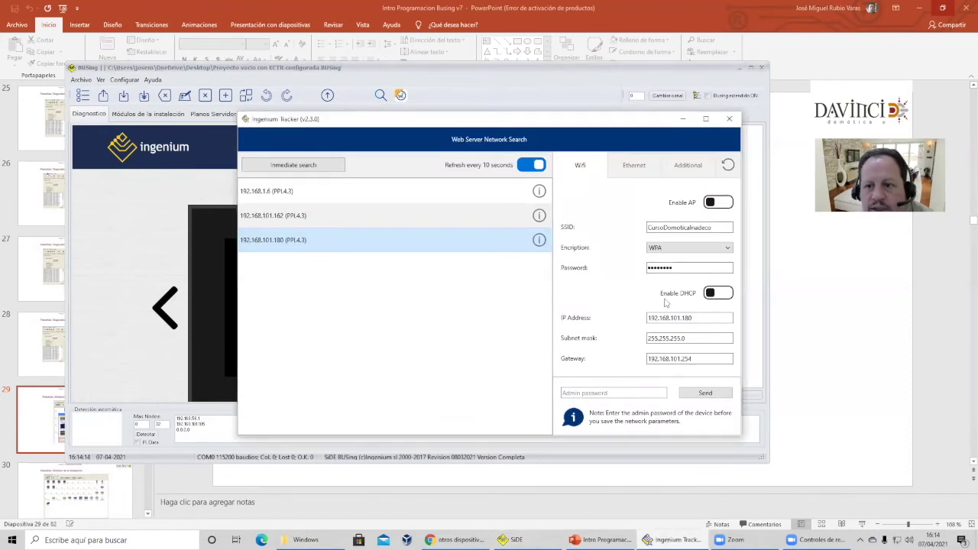
- Attempt a remote desktop connection to 192.168.101.162, dismissing the existing-connection warning
{"action": "left_click", "coordinate": [126, 357]}
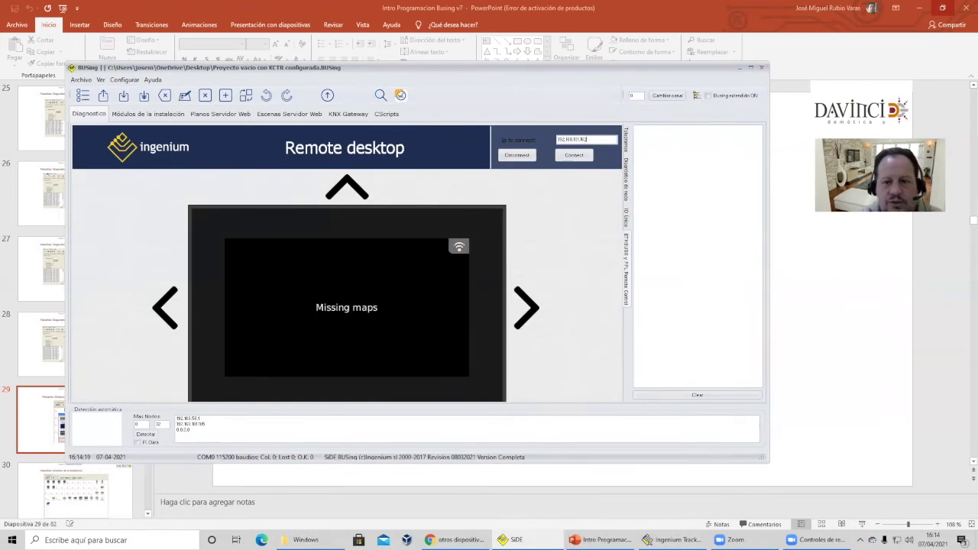
{"action": "left_click", "coordinate": [582, 156]}
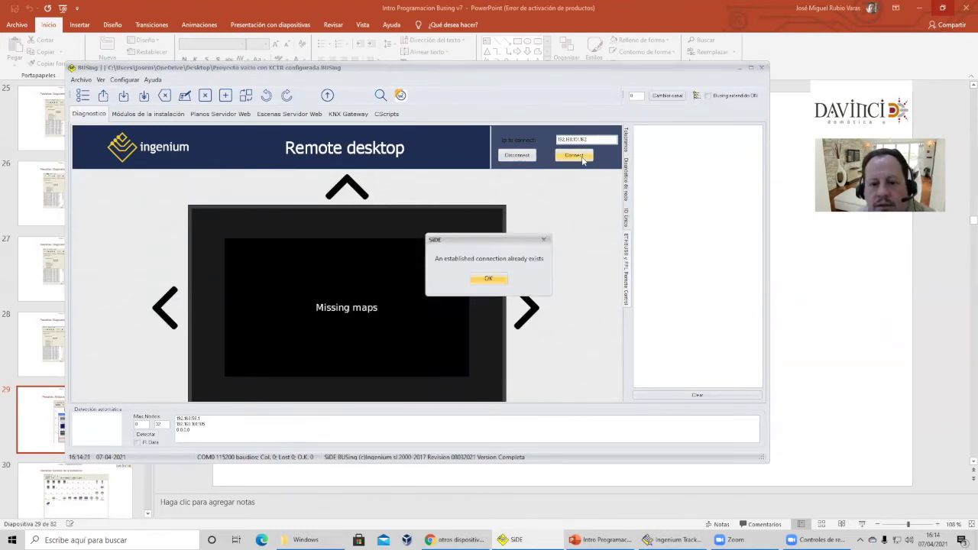
{"action": "left_click", "coordinate": [488, 279]}
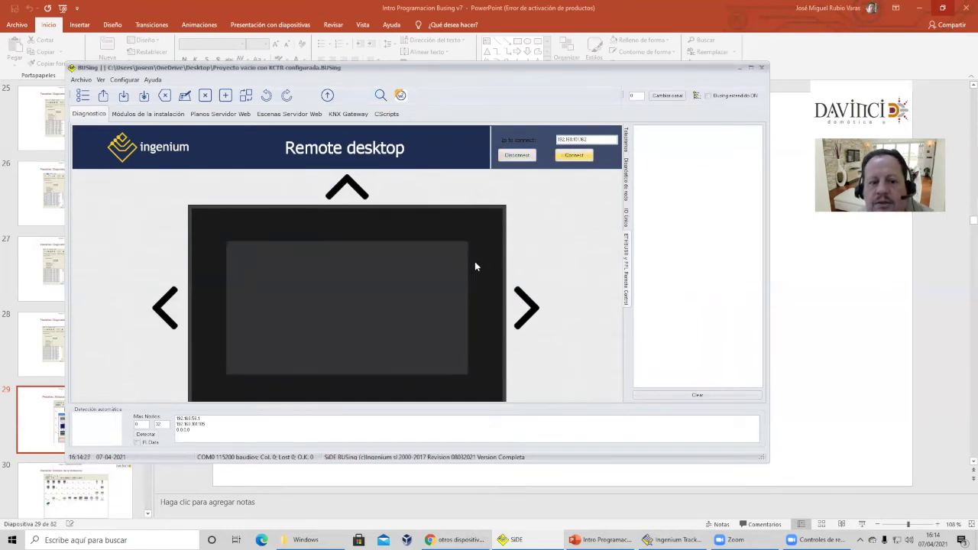
- Move and enlarge the BUSing window, clear the timeout messages, and recheck Ingenium Tracker
{"action": "left_click_drag", "start_coordinate": [547, 70], "coordinate": [524, 18]}
{"action": "left_click_drag", "start_coordinate": [739, 406], "coordinate": [804, 453]}
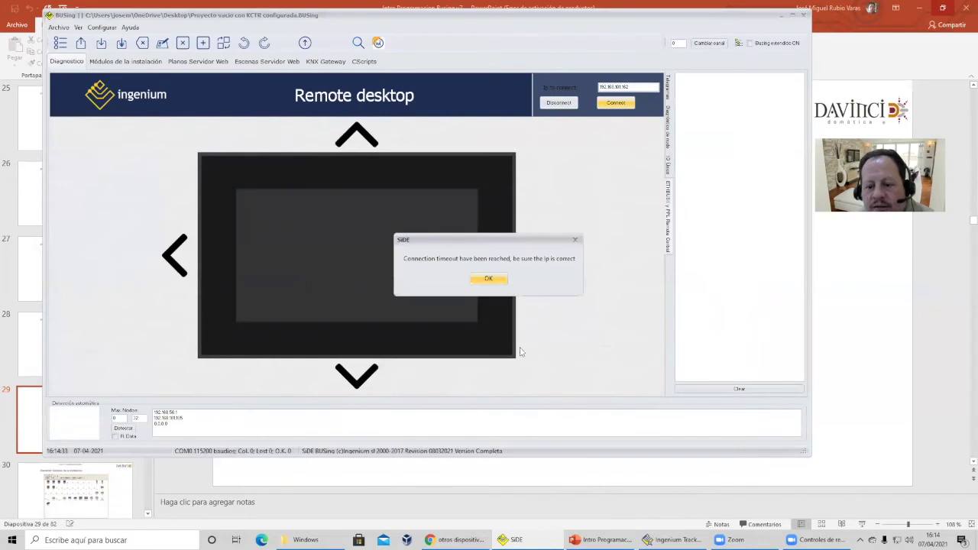
{"action": "left_click", "coordinate": [489, 278]}
{"action": "left_click", "coordinate": [672, 539]}
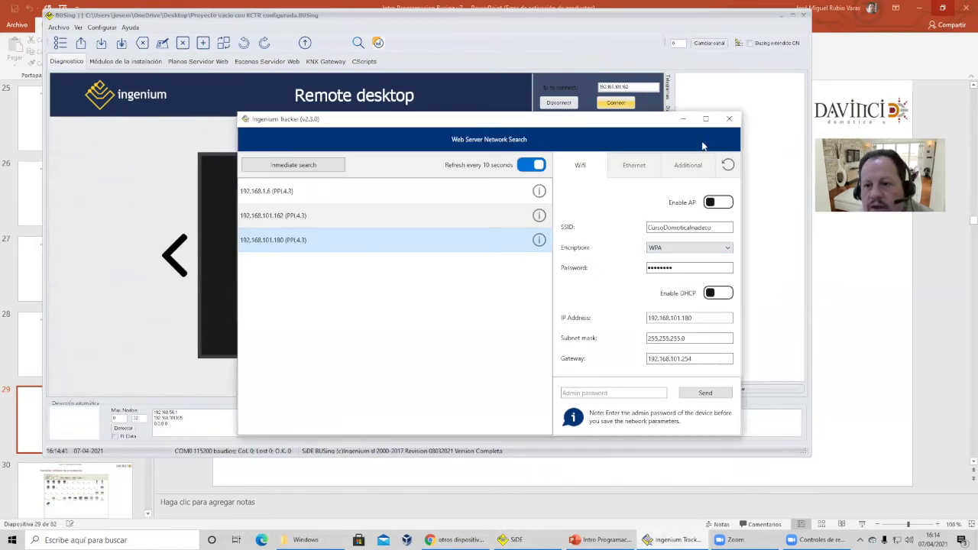
{"action": "left_click", "coordinate": [686, 121]}
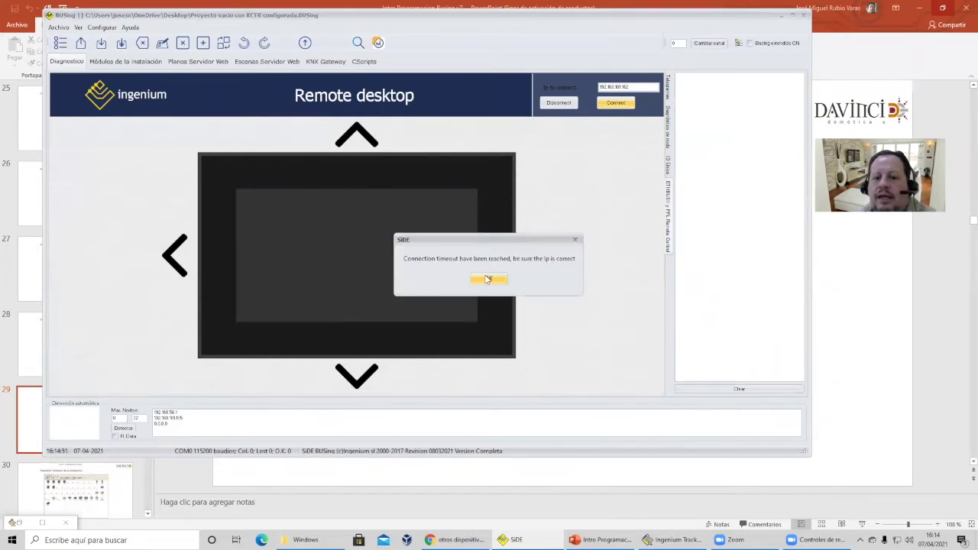
{"action": "left_click", "coordinate": [487, 280]}
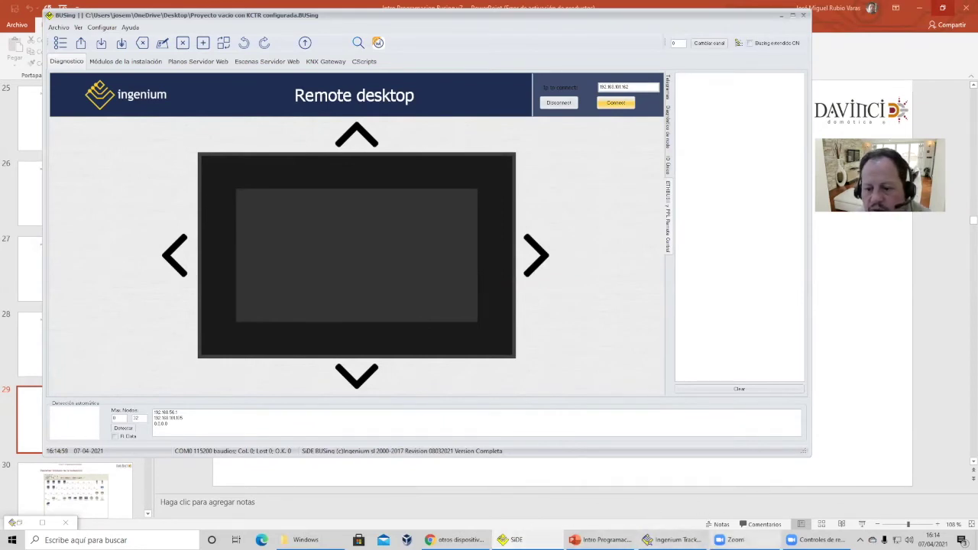
{"action": "left_click", "coordinate": [672, 539]}
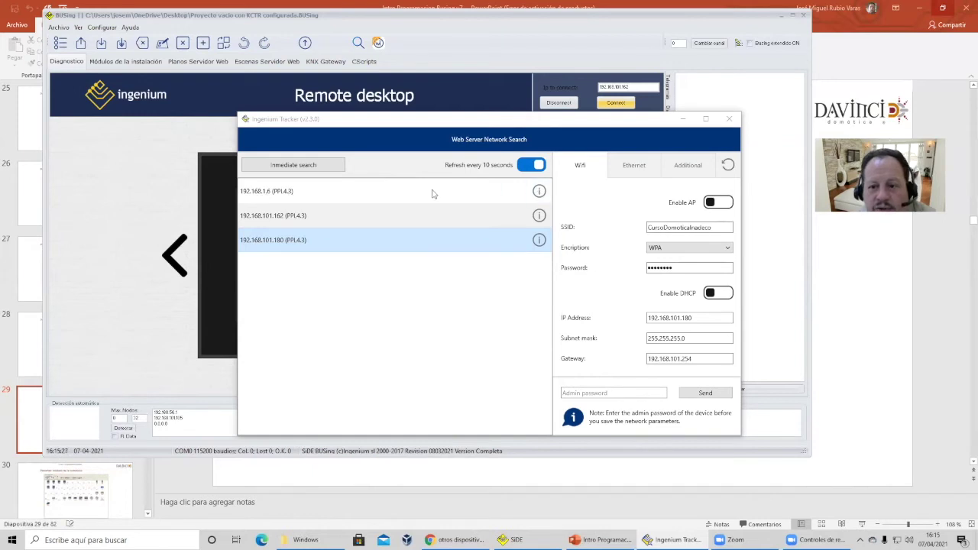
- Enable DHCP on web server 192.168.1.6, authorise with the admin password, and save the settings
{"action": "left_click", "coordinate": [366, 197]}
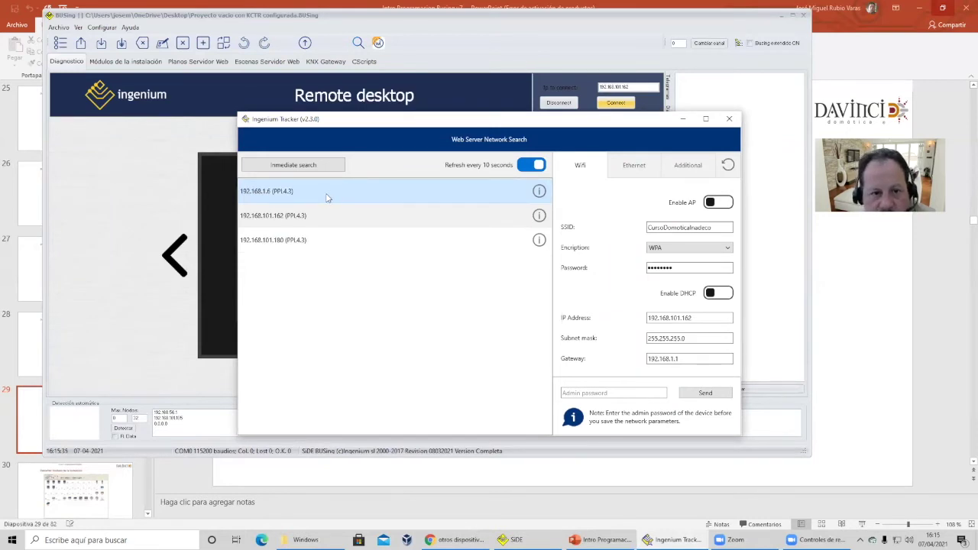
{"action": "left_click", "coordinate": [711, 295]}
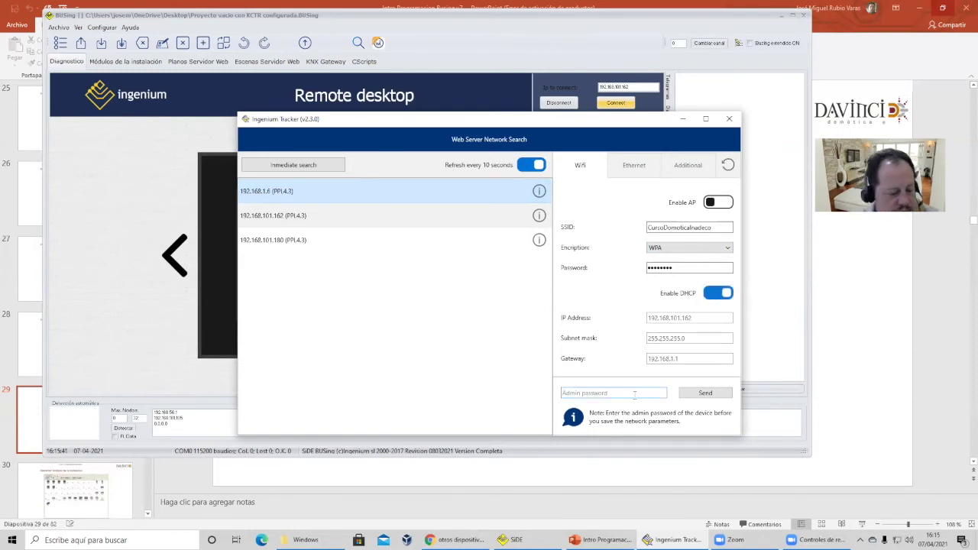
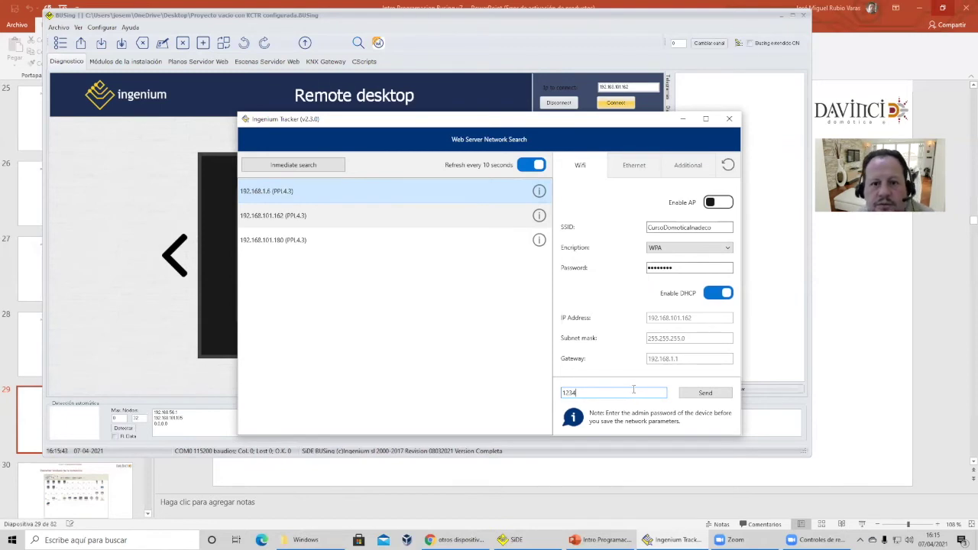
{"action": "left_click", "coordinate": [714, 394]}
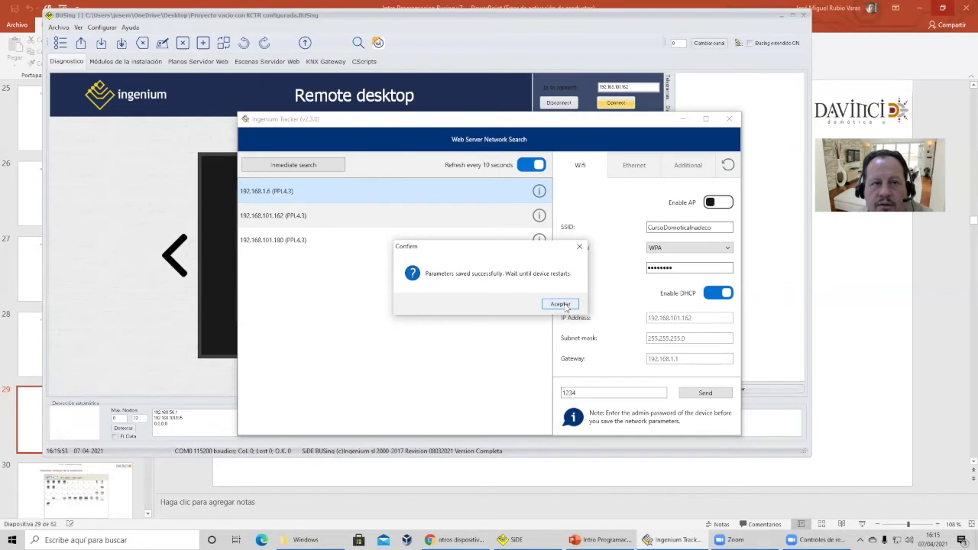
{"action": "left_click", "coordinate": [559, 304]}
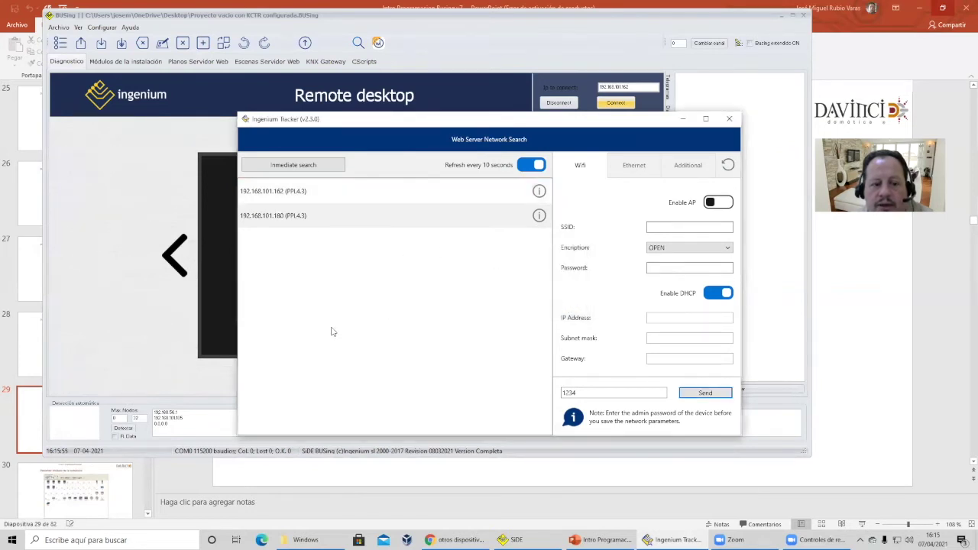
- Open a Command Prompt window via Windows search for cmd
{"action": "left_click", "coordinate": [105, 535]}
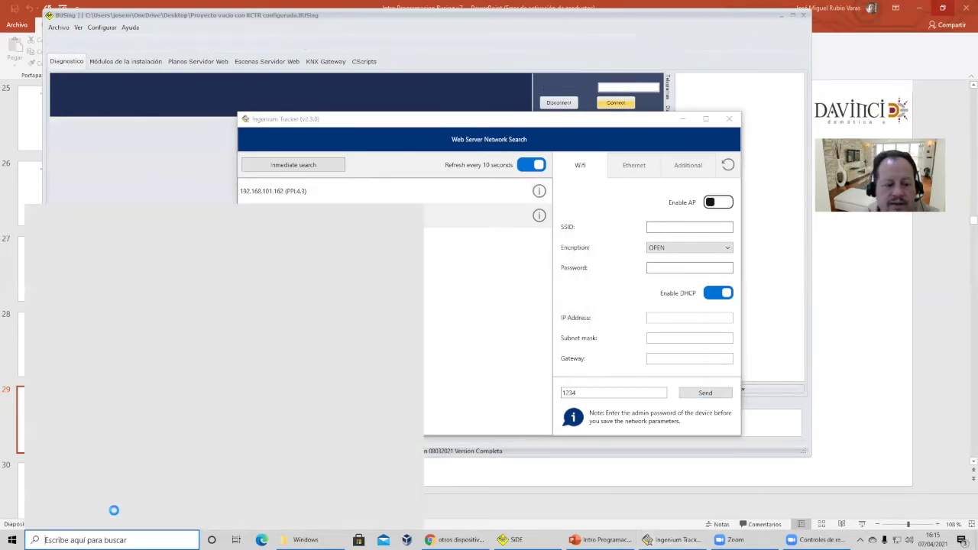
{"action": "type", "text": "cmd"}
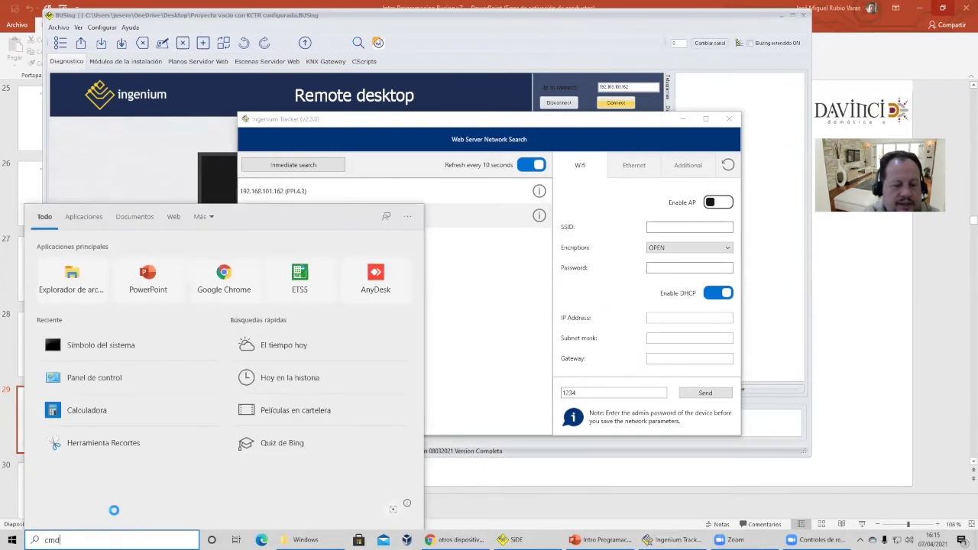
{"action": "key", "text": "Return"}
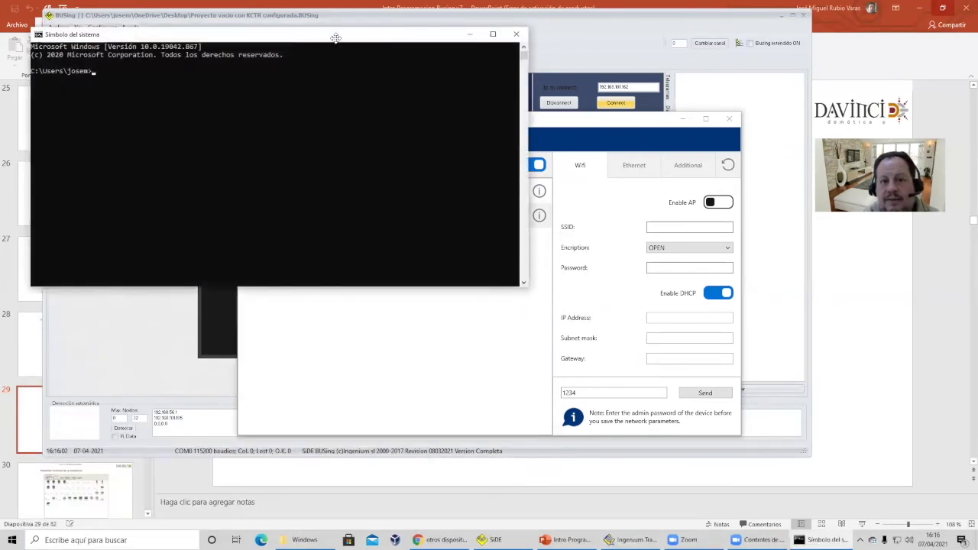
{"action": "left_click_drag", "start_coordinate": [416, 36], "coordinate": [631, 238]}
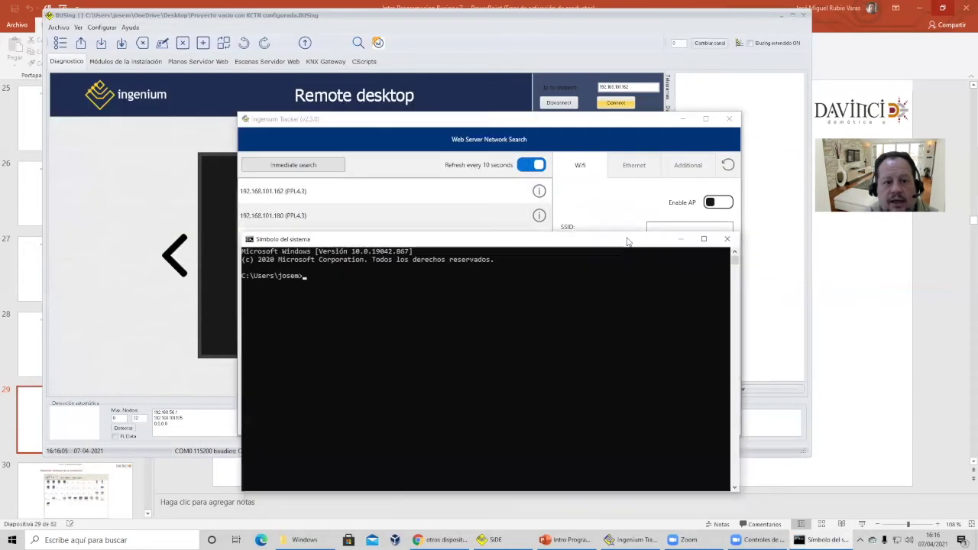
- Run ping -t 192.168.101.162, which proves unreachable, then stop it
{"action": "type", "text": "pin g-"}
{"action": "key", "text": "BackSpace"}
{"action": "key", "text": "BackSpace"}
{"action": "key", "text": "BackSpace"}
{"action": "type", "text": "g -t 192"}
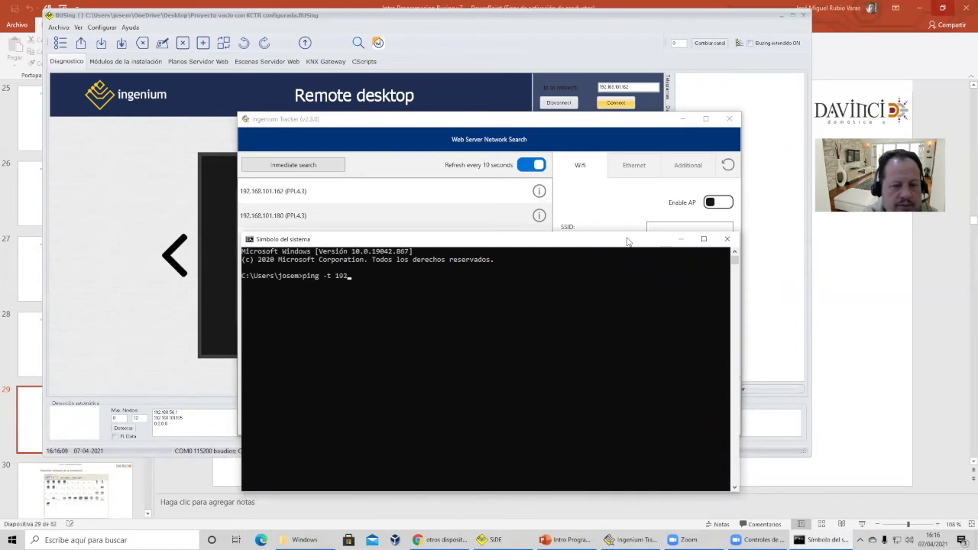
{"action": "type", "text": ".1"}
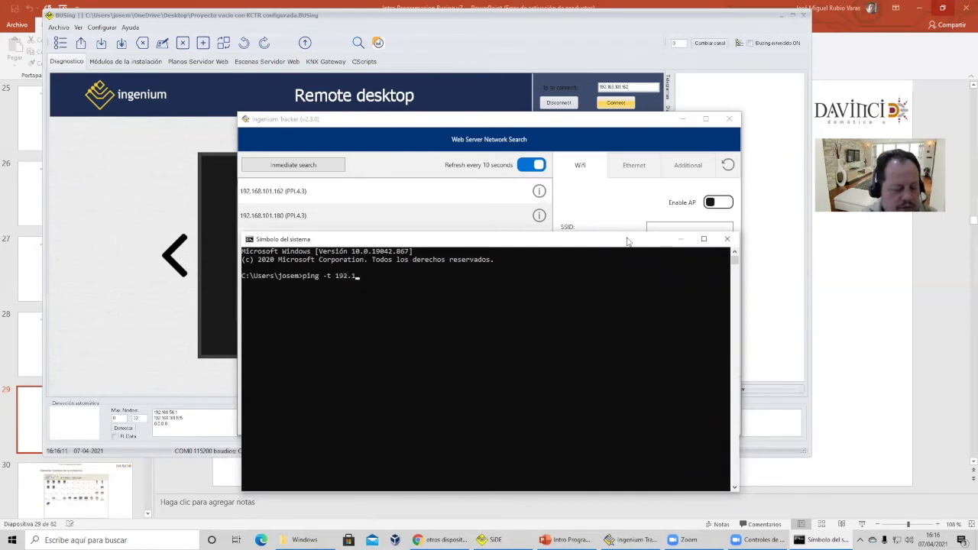
{"action": "type", "text": "68.10"}
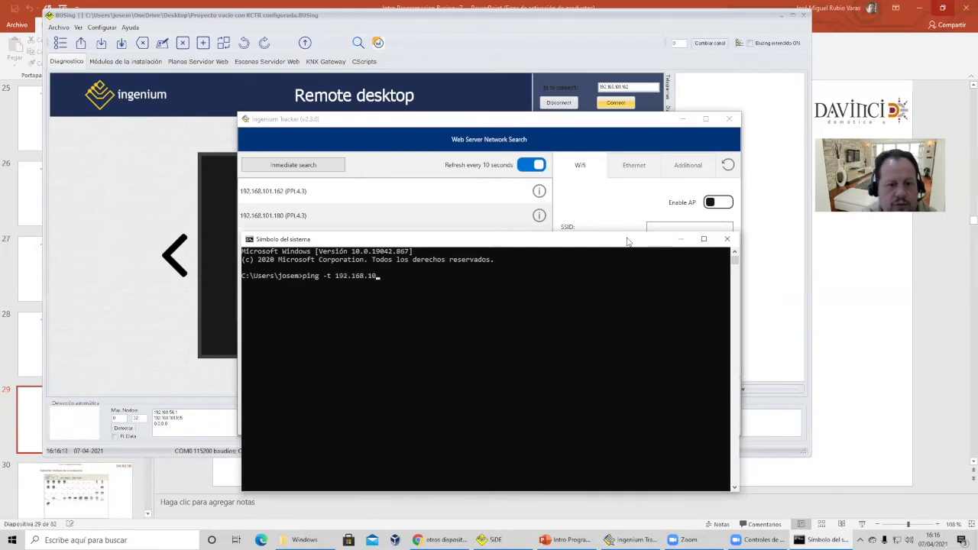
{"action": "type", "text": "1.162"}
{"action": "key", "text": "Return"}
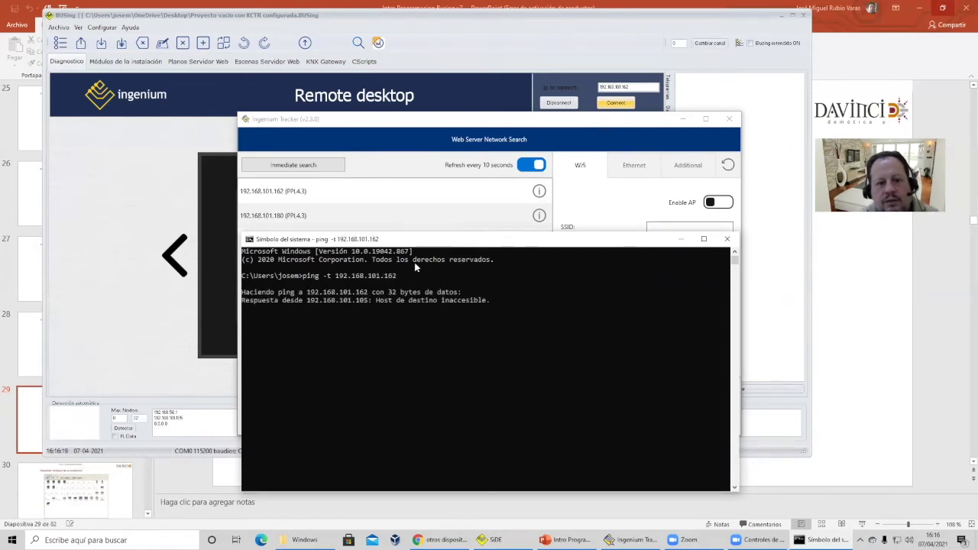
{"action": "key", "text": "ctrl+c"}
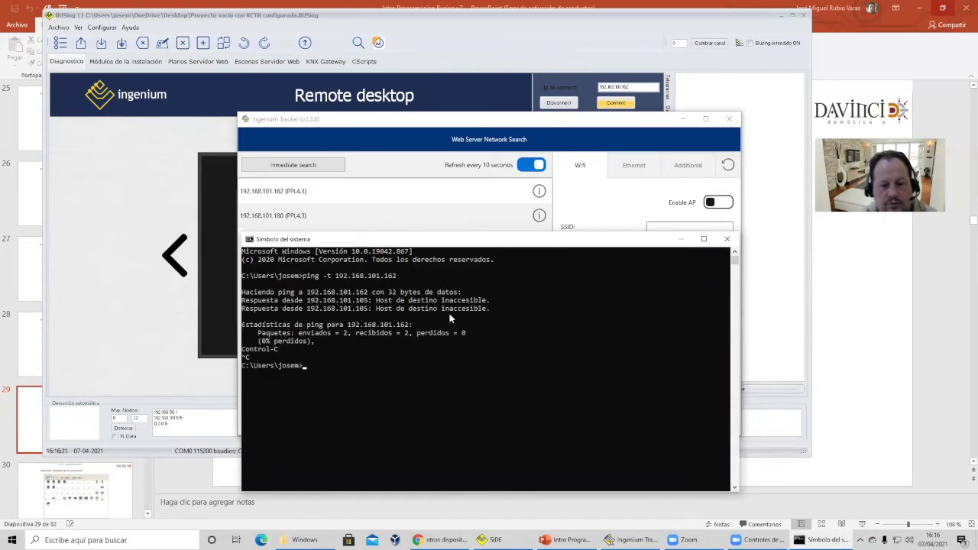
- Ping 192.168.101.180 instead, which replies, and bring the BUSing project forward
{"action": "key", "text": "Up"}
{"action": "key", "text": "BackSpace"}
{"action": "type", "text": "80"}
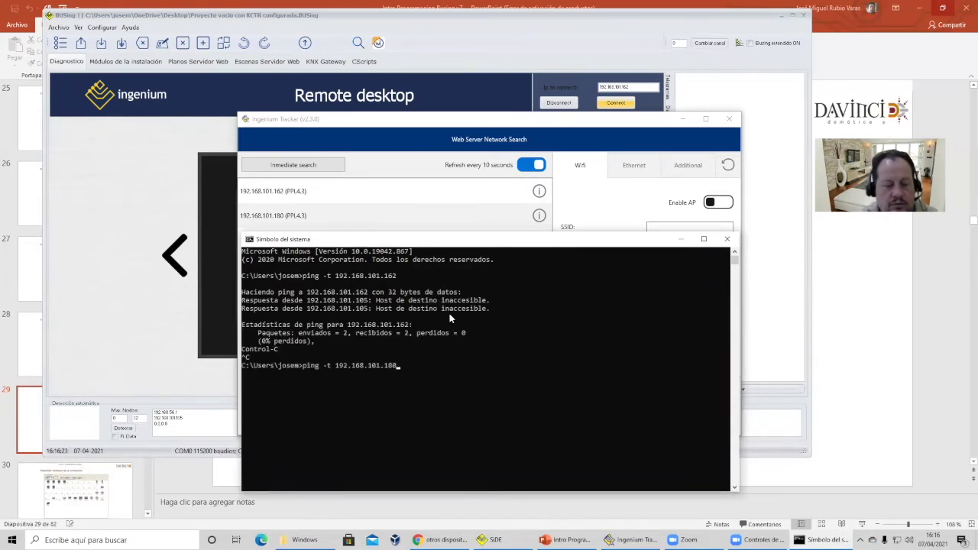
{"action": "key", "text": "Return"}
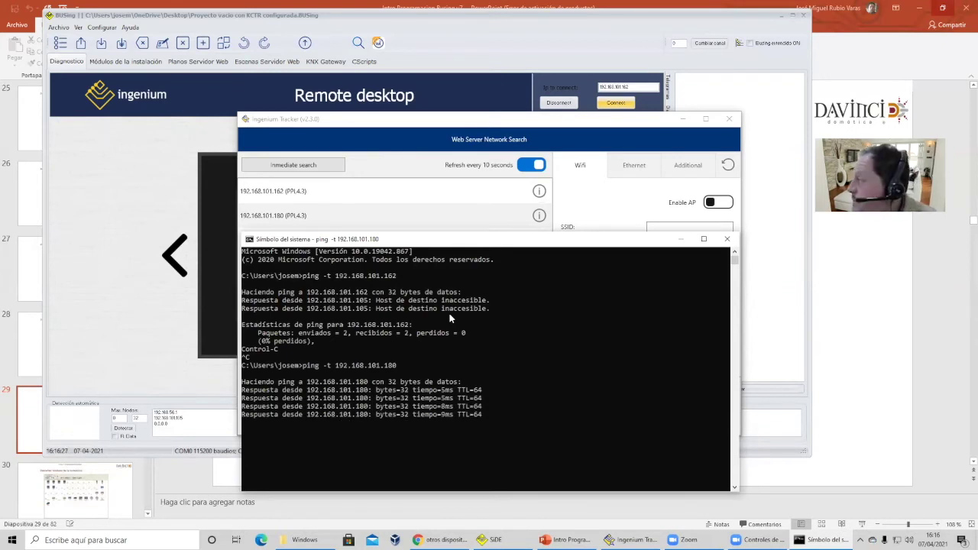
{"action": "left_click", "coordinate": [142, 310]}
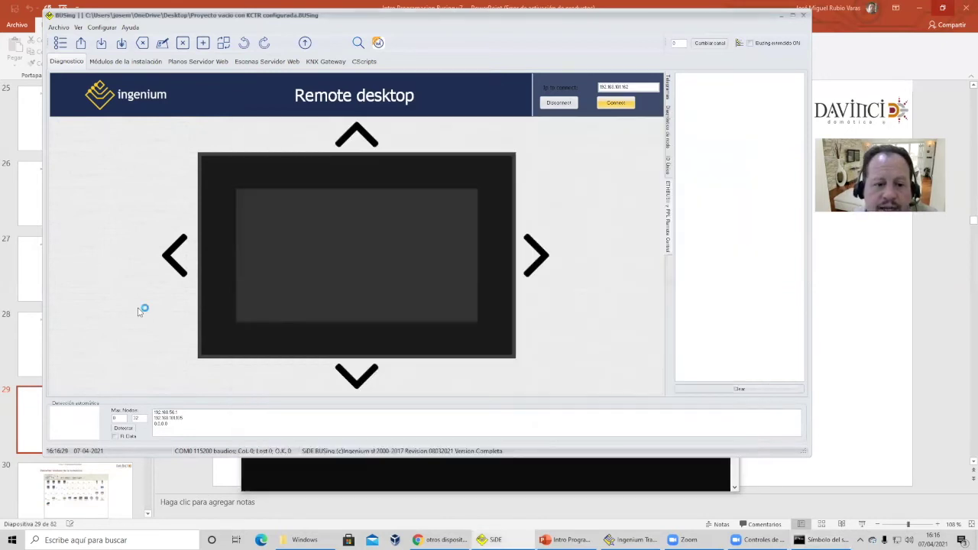
- Change the remote desktop IP to 192.168.101.180 and connect to it
{"action": "left_click", "coordinate": [637, 87]}
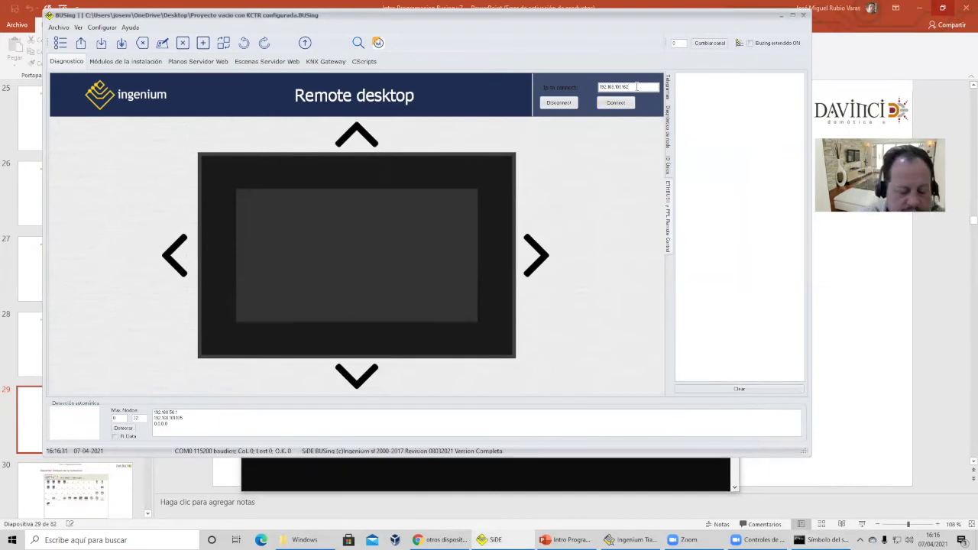
{"action": "type", "text": "80"}
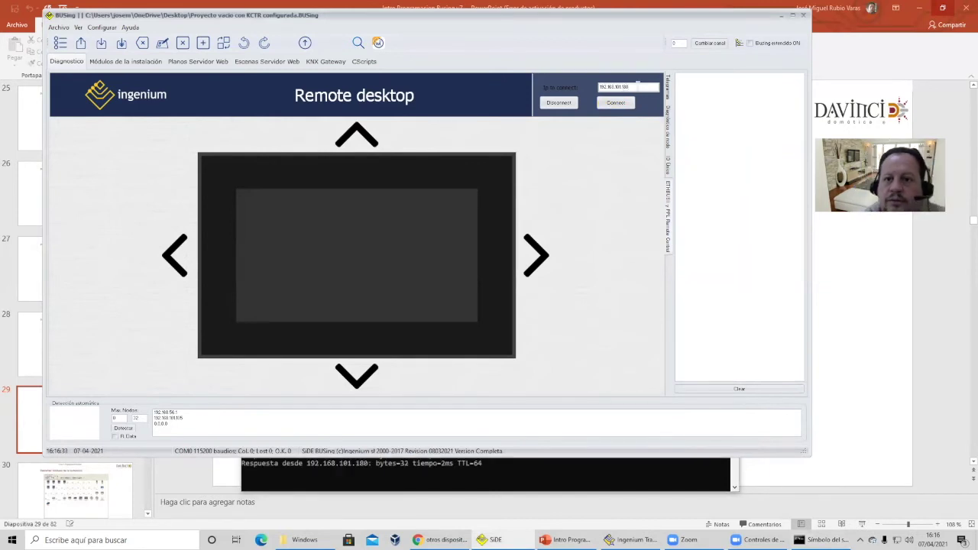
{"action": "left_click", "coordinate": [618, 104]}
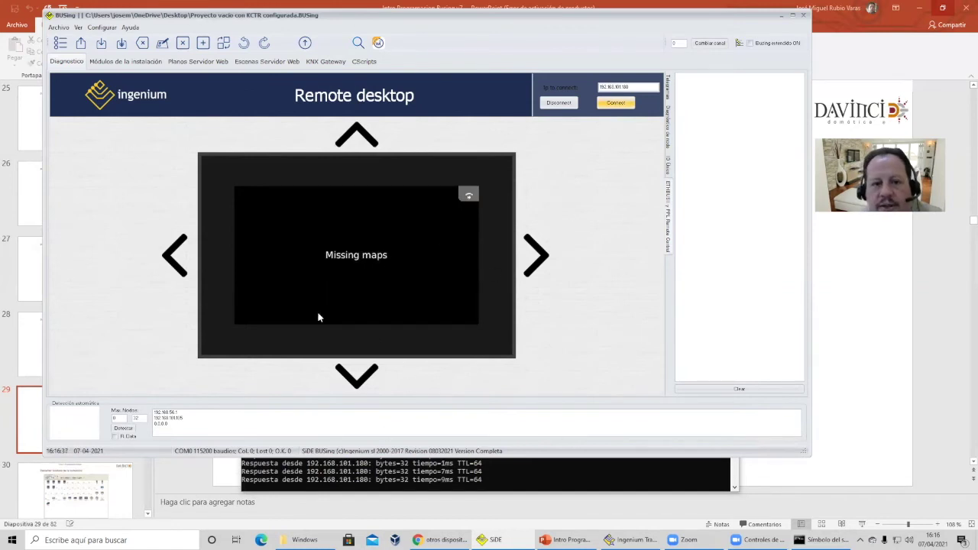
- Refresh the web server search in Ingenium Tracker, then bring up the PowerPoint slide
{"action": "left_click", "coordinate": [631, 539]}
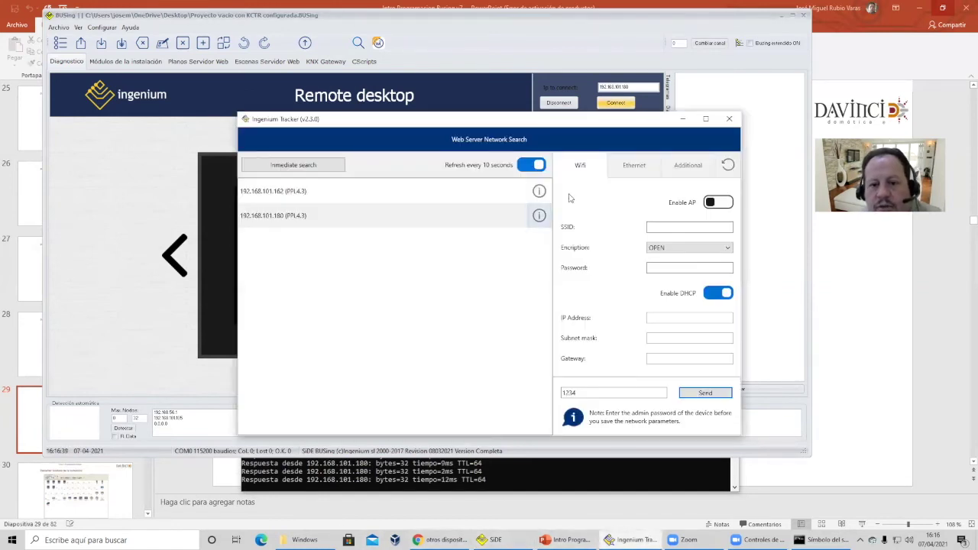
{"action": "left_click", "coordinate": [728, 164]}
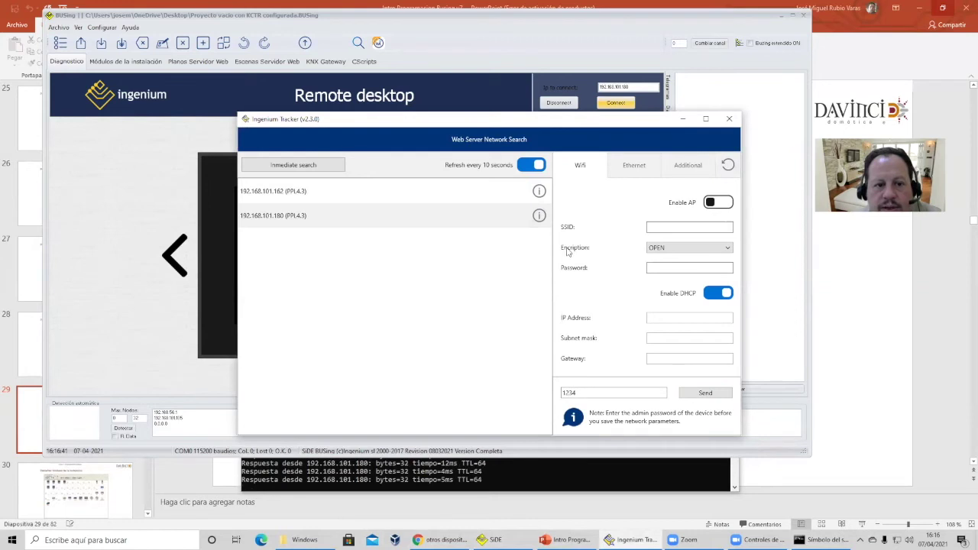
{"action": "left_click", "coordinate": [271, 167]}
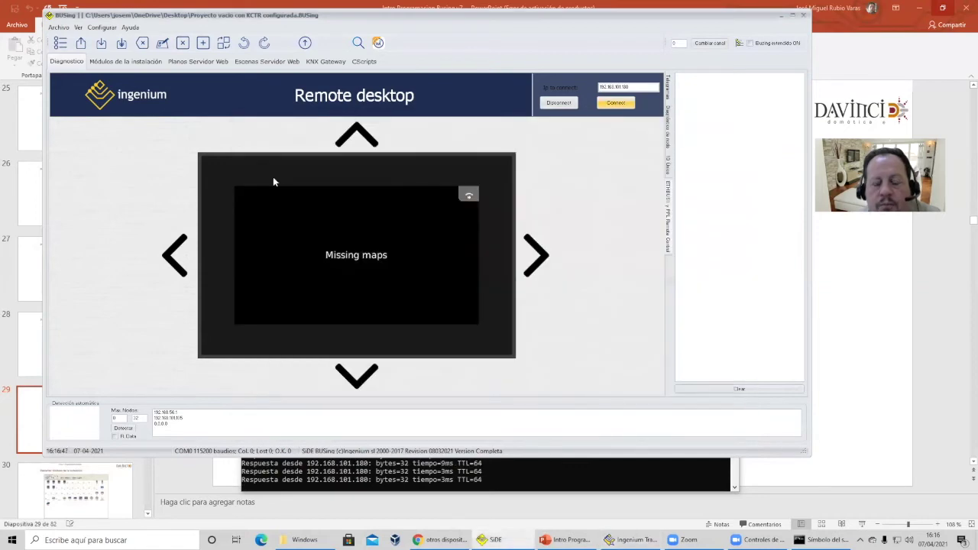
{"action": "left_click", "coordinate": [566, 539]}
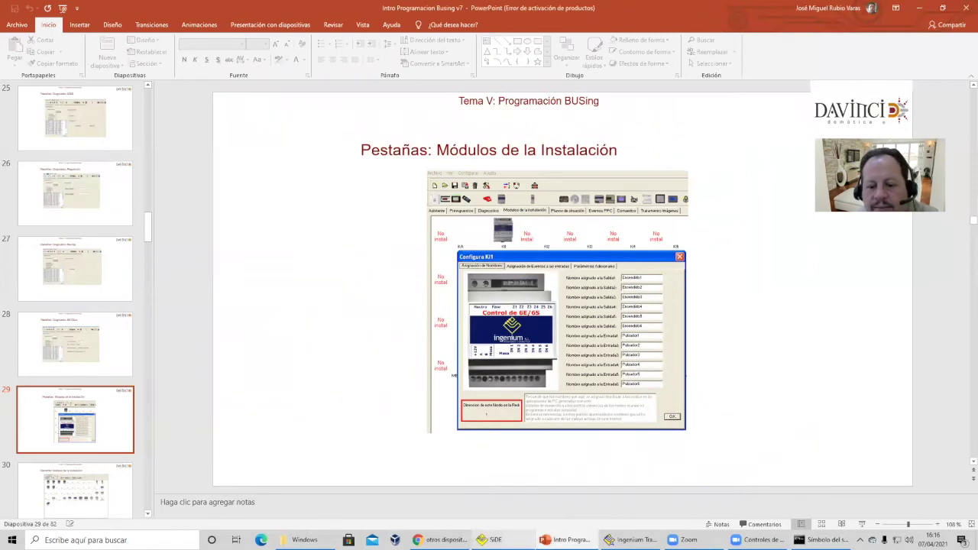
- Bring SIDE BUSing forward and open its Módulos de la instalación tab
{"action": "left_click", "coordinate": [492, 540]}
{"action": "left_click", "coordinate": [121, 63]}
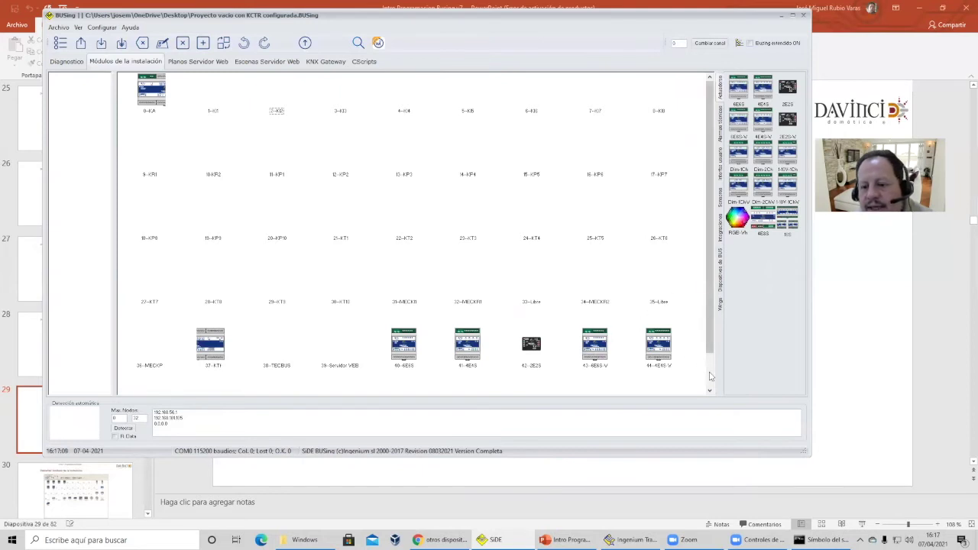
- Rename module 44-4E4S-V to 365856
{"action": "scroll", "coordinate": [710, 377], "scroll_direction": "down", "scroll_amount": 1}
{"action": "left_click", "coordinate": [661, 329]}
{"action": "left_click", "coordinate": [661, 329]}
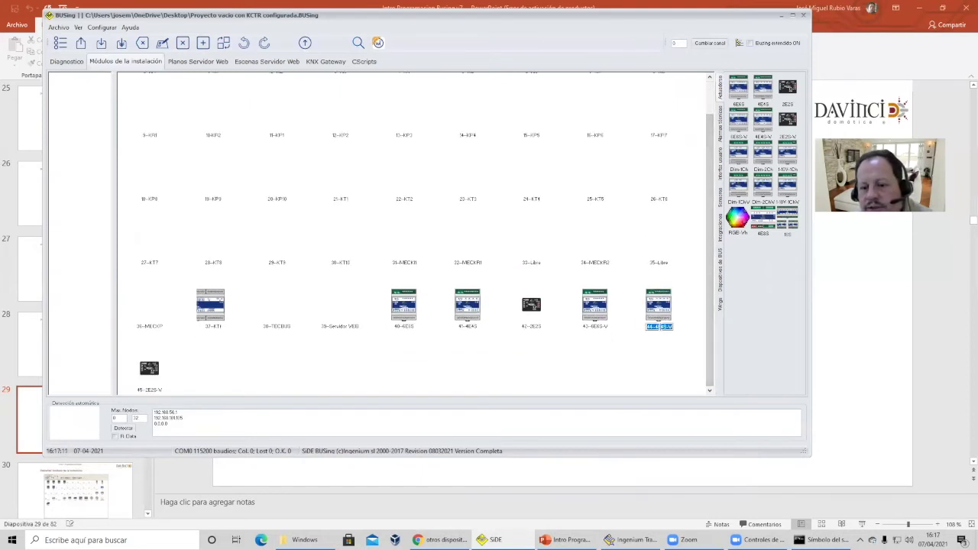
{"action": "type", "text": "3658"}
{"action": "type", "text": "5656"}
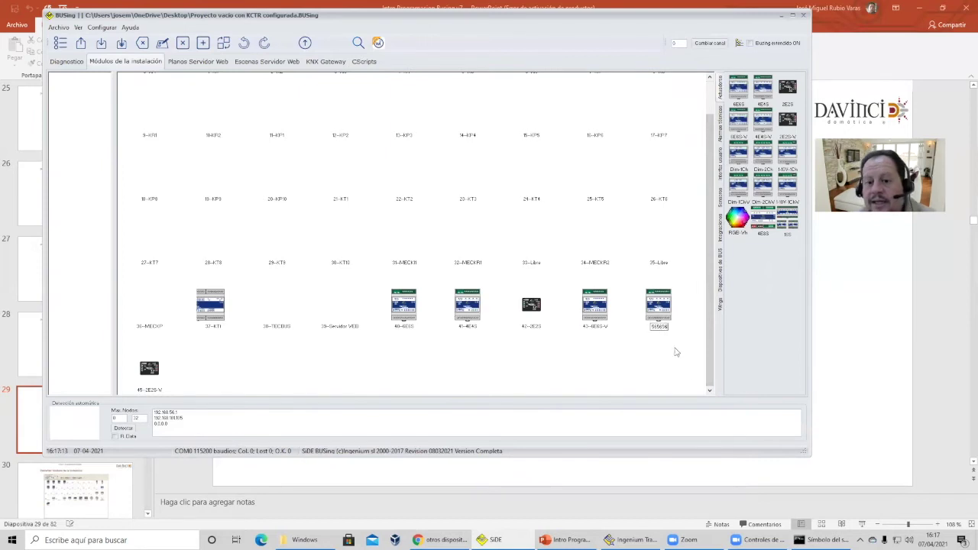
{"action": "key", "text": "Return"}
- Review the configurations of modules 41-4E4S and 40-6E6S, closing each dialog
{"action": "scroll", "coordinate": [301, 257], "scroll_direction": "up", "scroll_amount": 1}
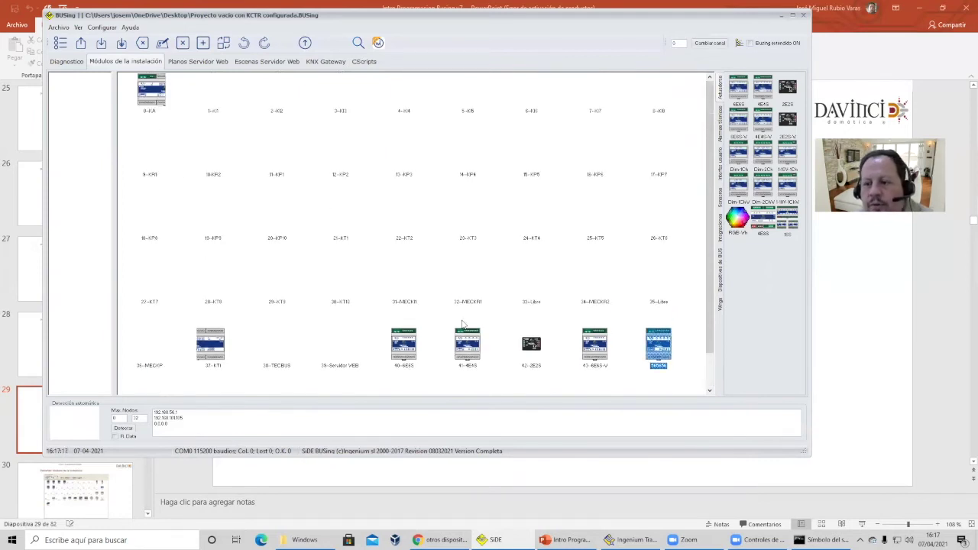
{"action": "double_click", "coordinate": [463, 338]}
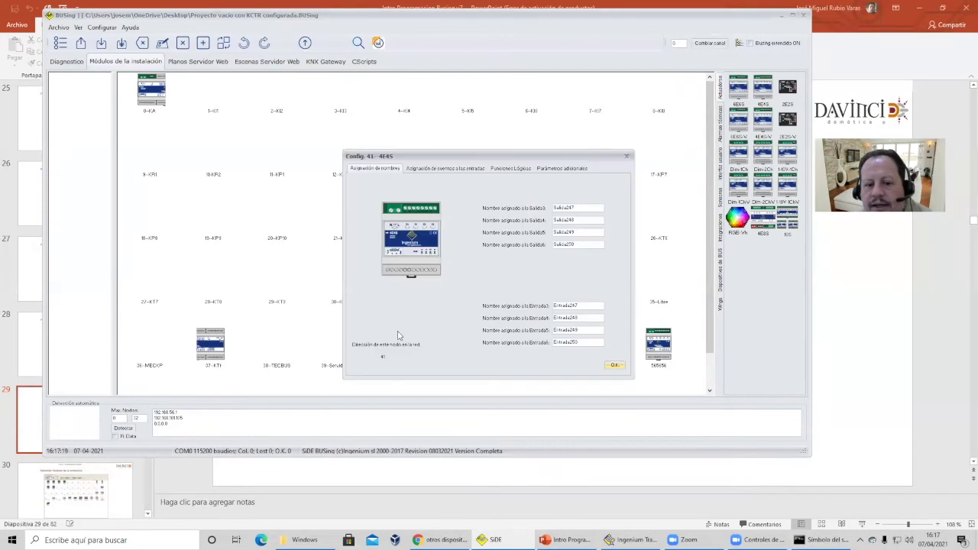
{"action": "left_click", "coordinate": [601, 367]}
{"action": "left_click", "coordinate": [406, 347]}
{"action": "double_click", "coordinate": [406, 348]}
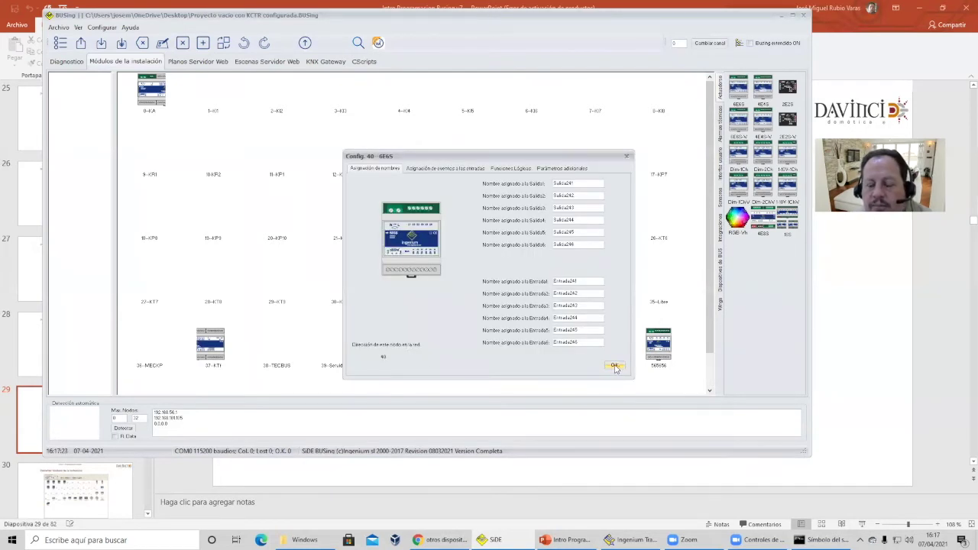
{"action": "left_click", "coordinate": [618, 369]}
{"action": "left_click", "coordinate": [721, 124]}
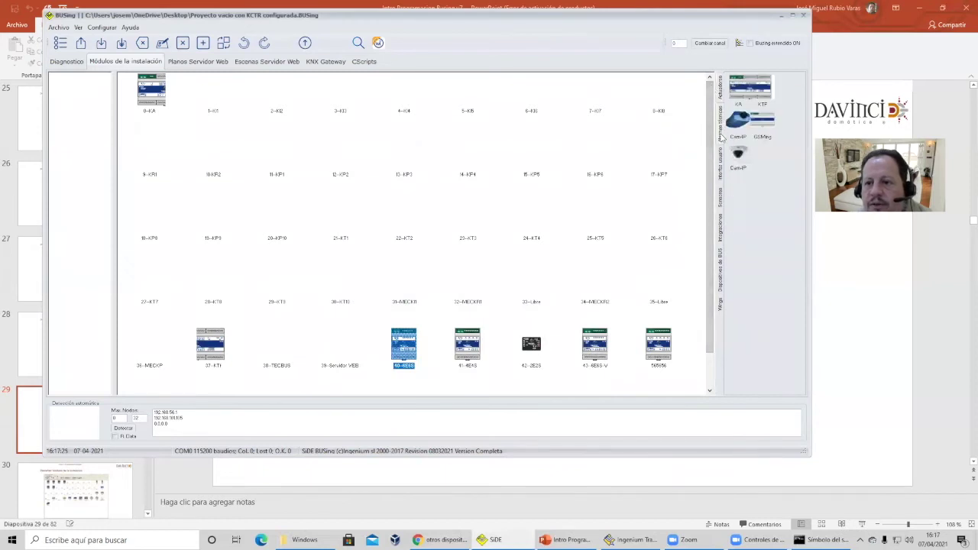
- Add a SIF sensor from the sensor palette as module 47-SIF, then cancel its settings dialog
{"action": "left_click", "coordinate": [722, 170]}
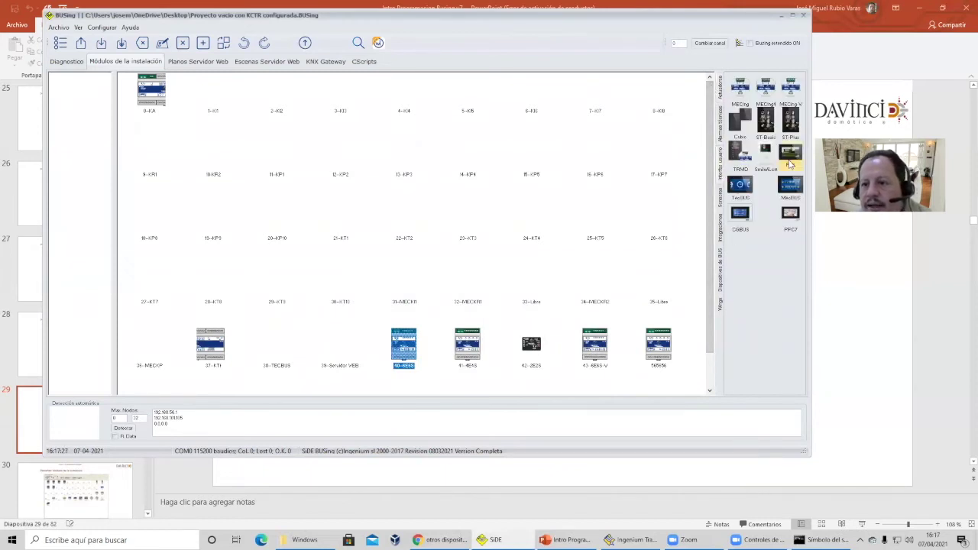
{"action": "left_click", "coordinate": [720, 198]}
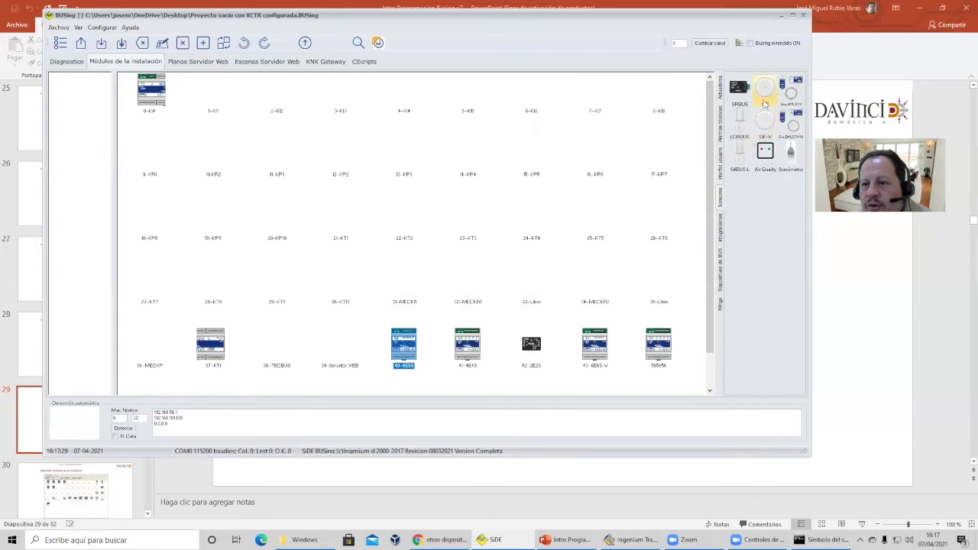
{"action": "left_click_drag", "start_coordinate": [764, 96], "coordinate": [256, 397]}
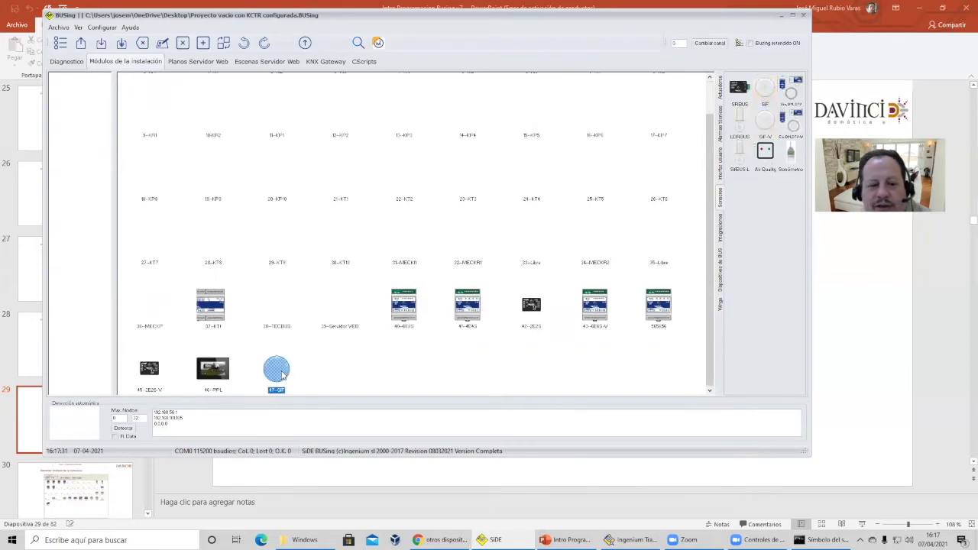
{"action": "double_click", "coordinate": [281, 372]}
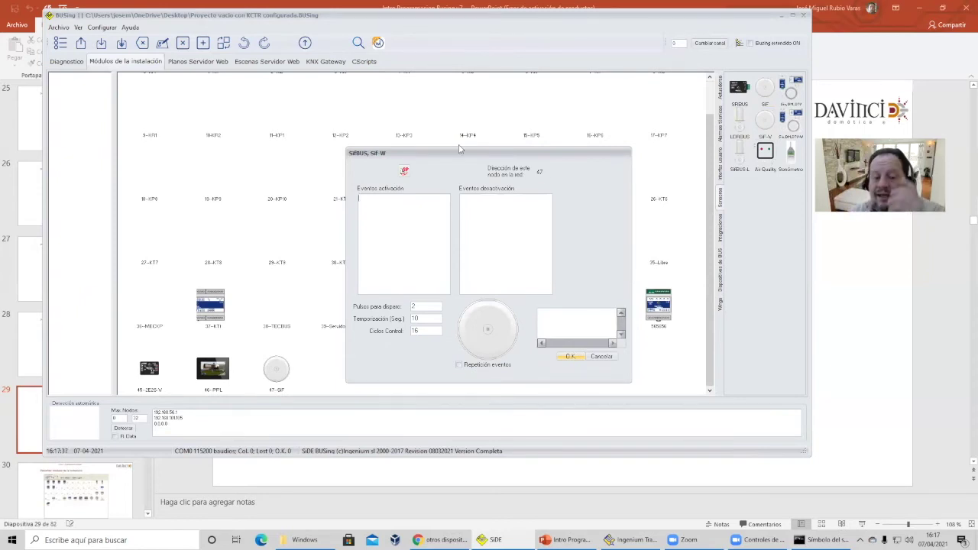
{"action": "left_click", "coordinate": [600, 357]}
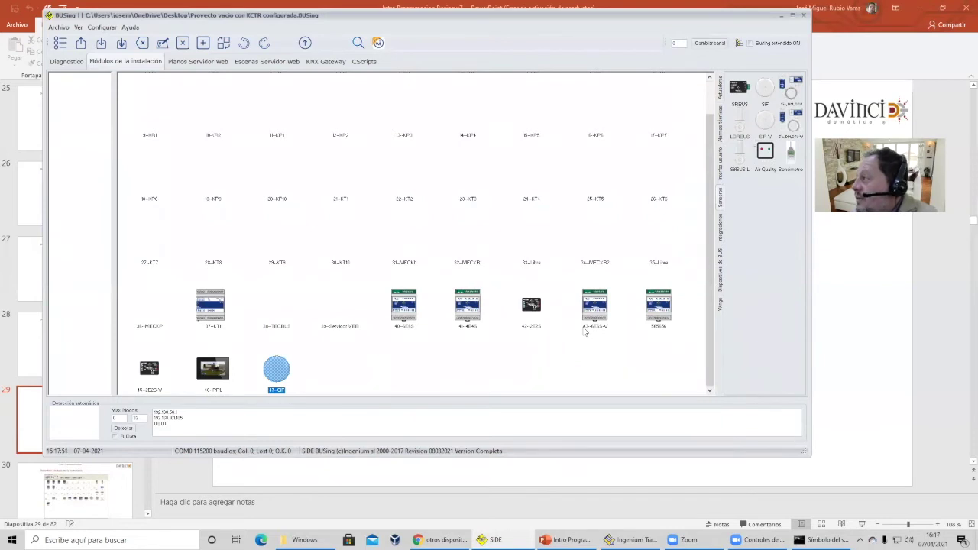
- Present the Módulos de la Instalación slides from the current one, ending on slide 32
{"action": "left_click", "coordinate": [586, 537]}
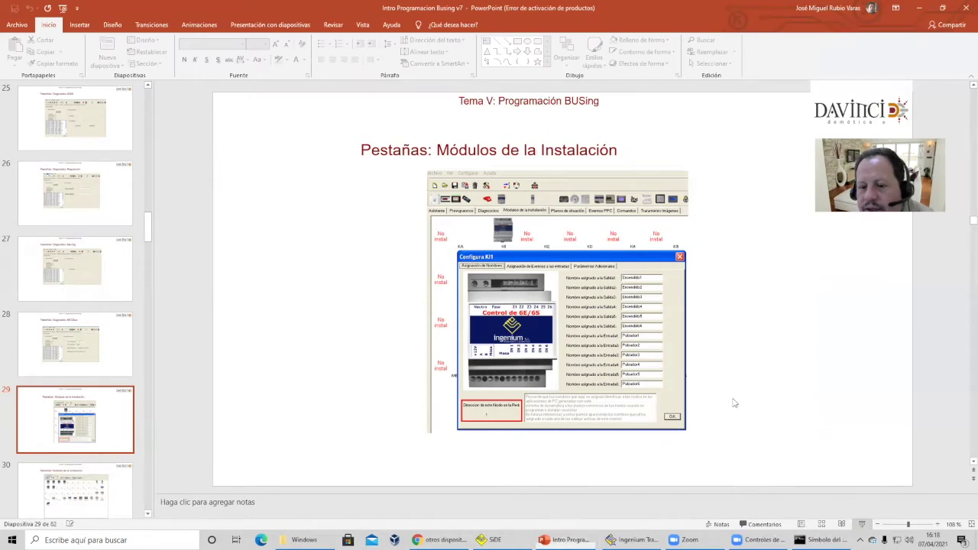
{"action": "key", "text": "shift+F5"}
{"action": "left_click", "coordinate": [687, 364]}
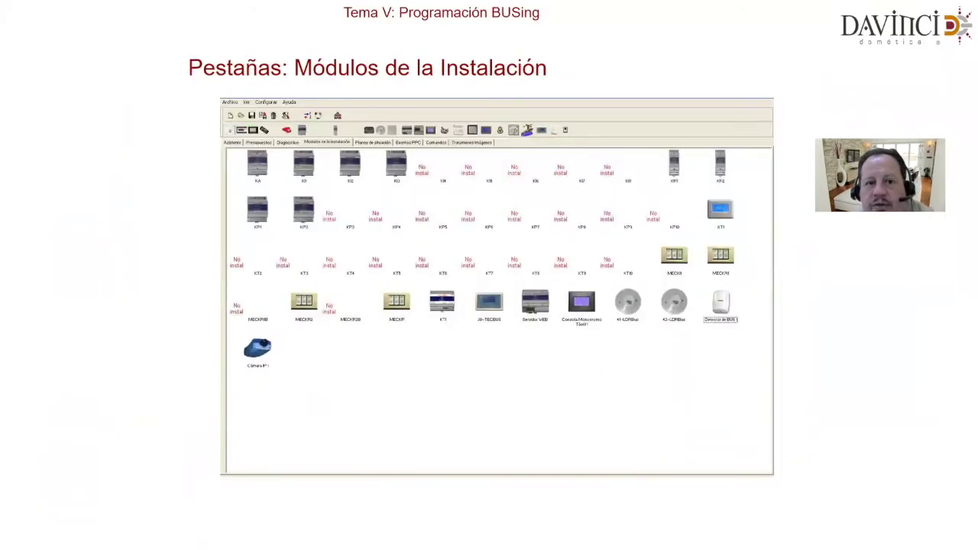
{"action": "key", "text": "Right"}
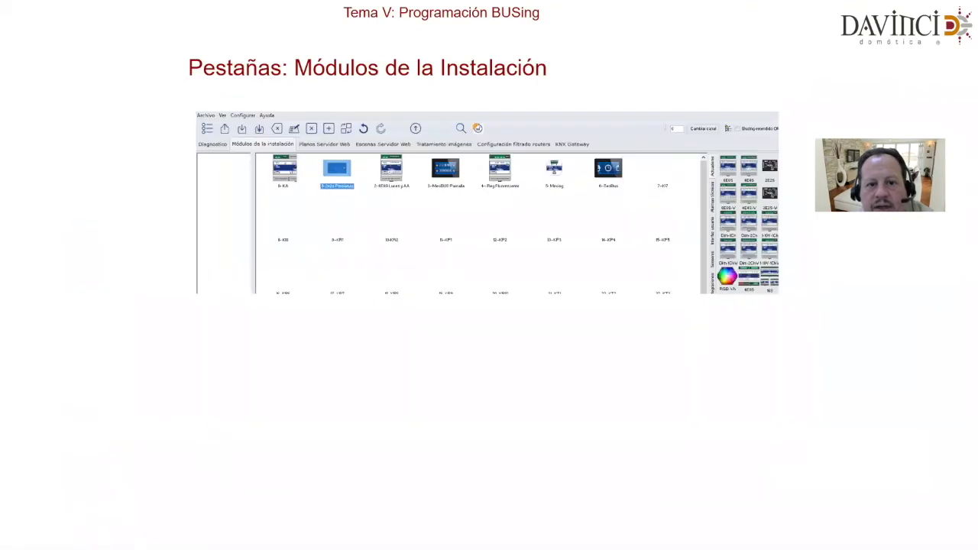
{"action": "key", "text": "Right"}
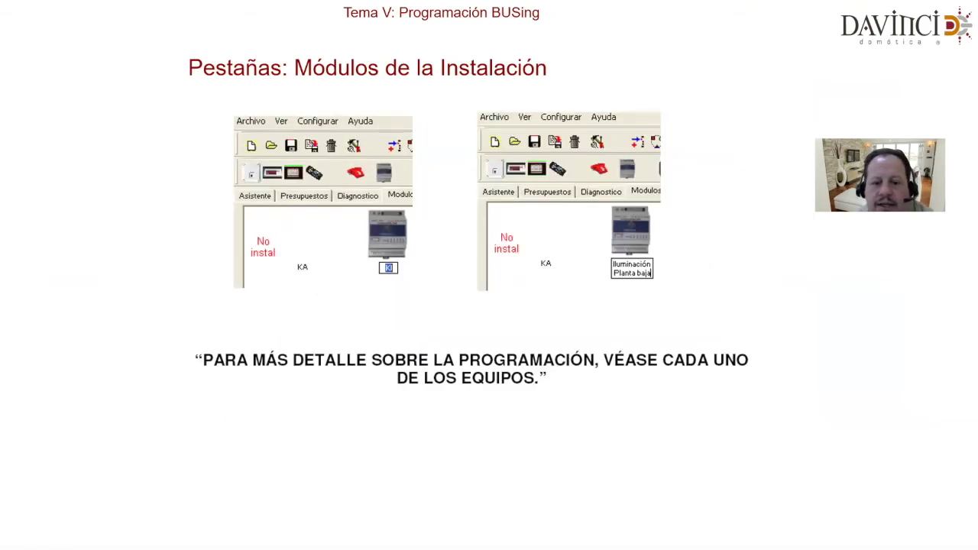
{"action": "key", "text": "Left"}
{"action": "key", "text": "Escape"}
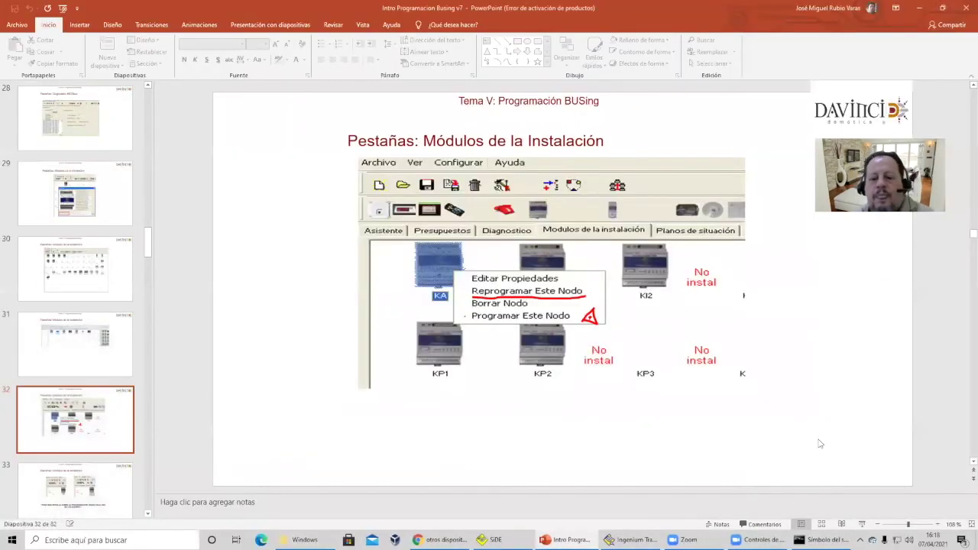
- Bring SIDE BUSing forward and review module 40-6E6S's input events, logic functions and additional parameters
{"action": "left_click", "coordinate": [489, 540]}
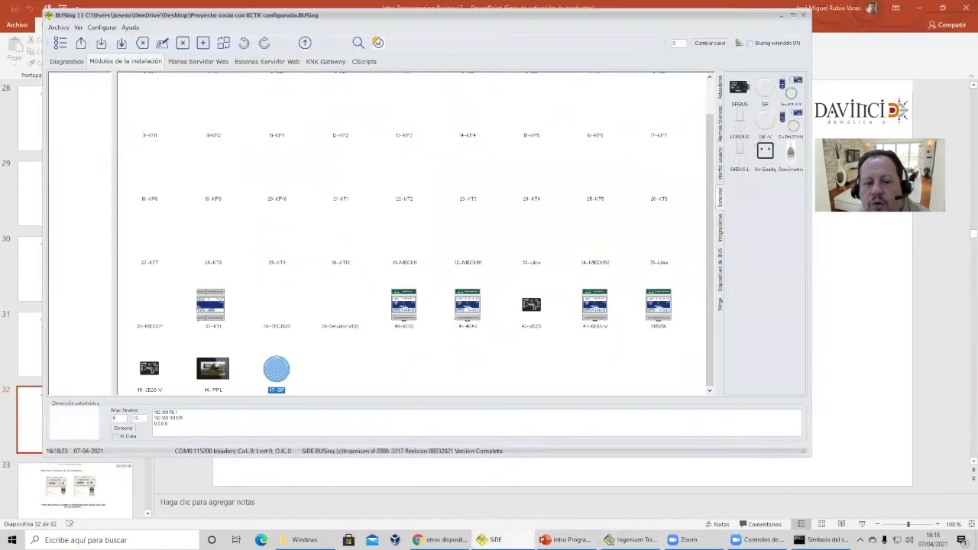
{"action": "double_click", "coordinate": [407, 309]}
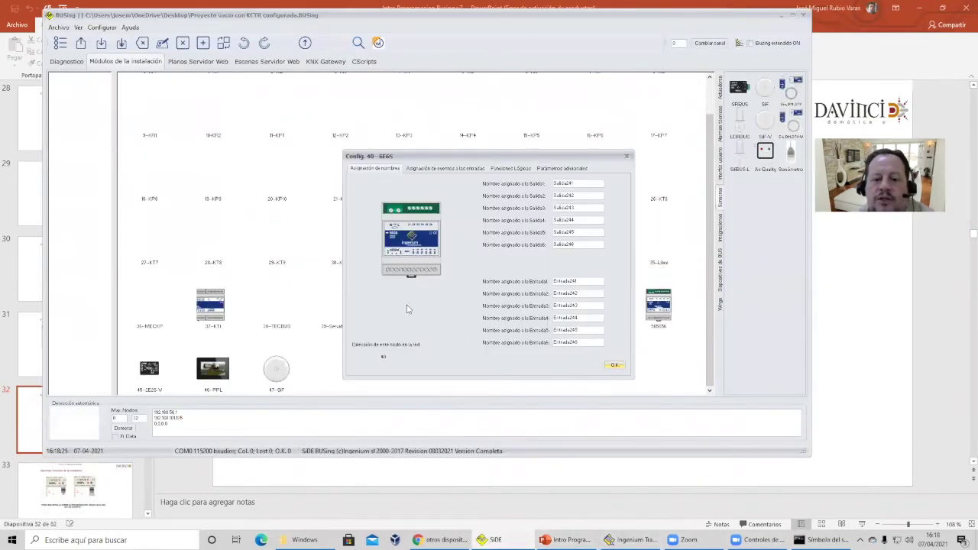
{"action": "left_click", "coordinate": [438, 168]}
{"action": "left_click", "coordinate": [506, 168]}
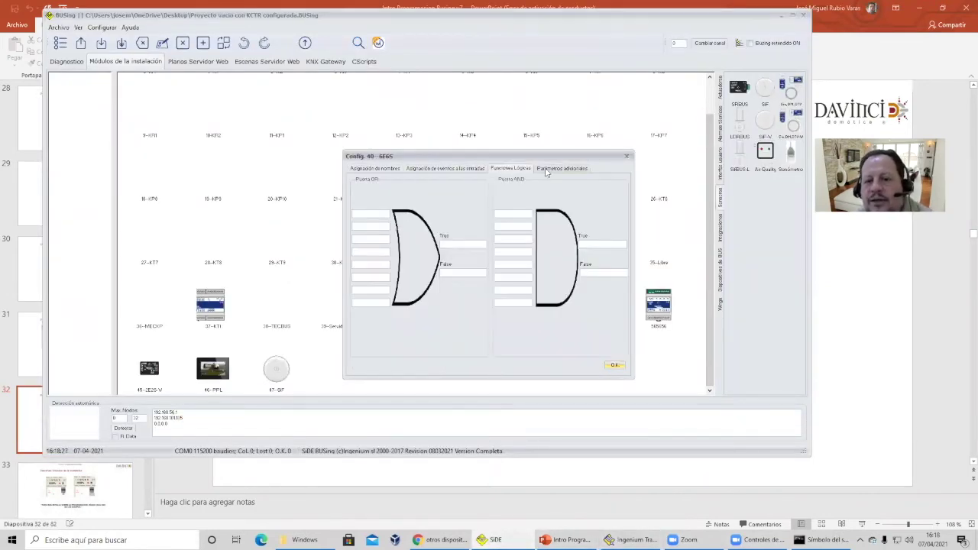
{"action": "left_click", "coordinate": [546, 169]}
{"action": "left_click", "coordinate": [615, 365]}
- Glance at module 48's configuration, then reopen module 40-6E6S's configuration
{"action": "double_click", "coordinate": [662, 312]}
{"action": "left_click", "coordinate": [626, 154]}
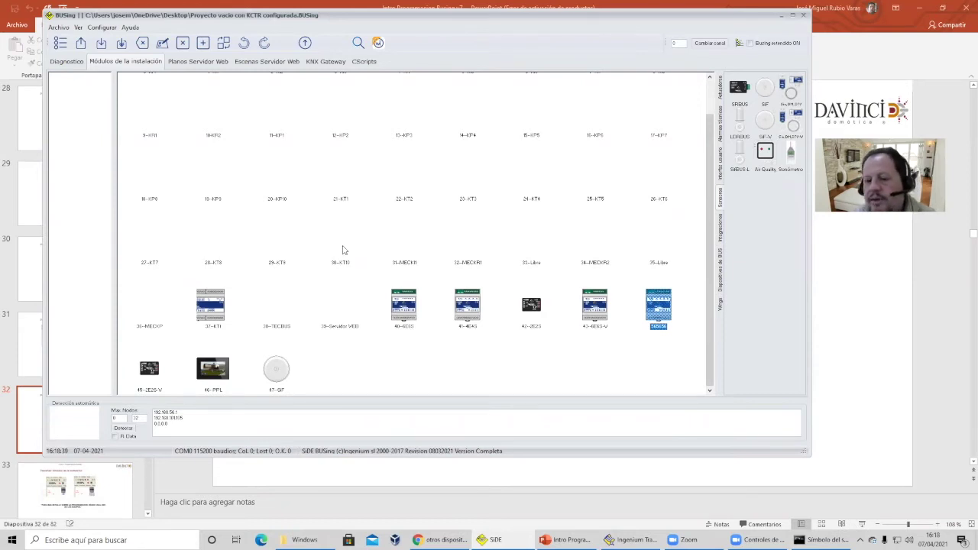
{"action": "double_click", "coordinate": [394, 311]}
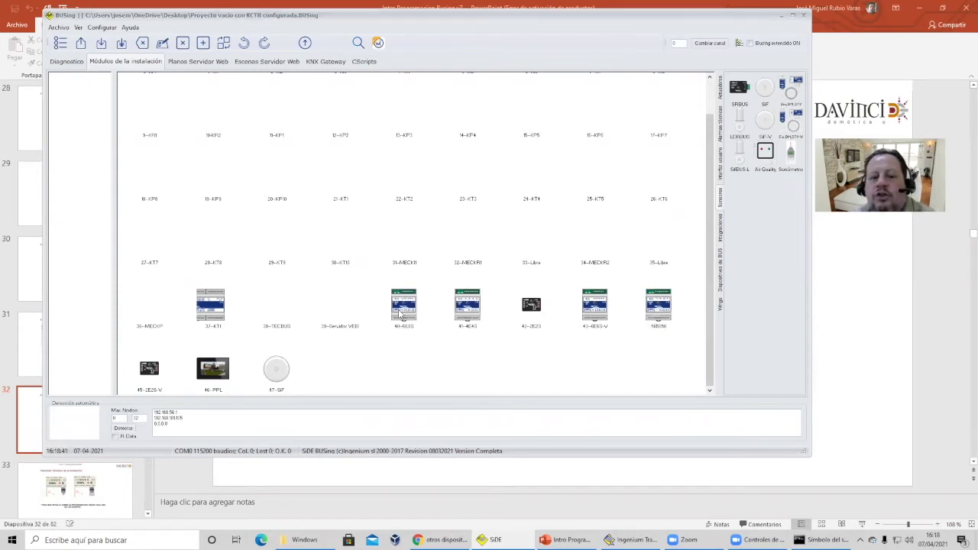
- Start Direccionar y programar nodo on 40-6E6S, dismiss the Precaución warning, and return to PowerPoint
{"action": "left_click", "coordinate": [615, 365]}
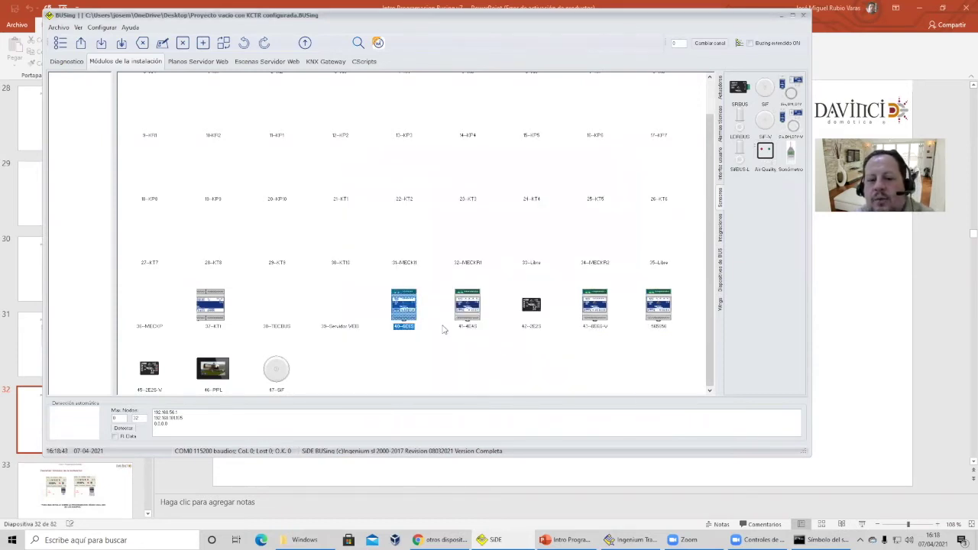
{"action": "right_click", "coordinate": [411, 308]}
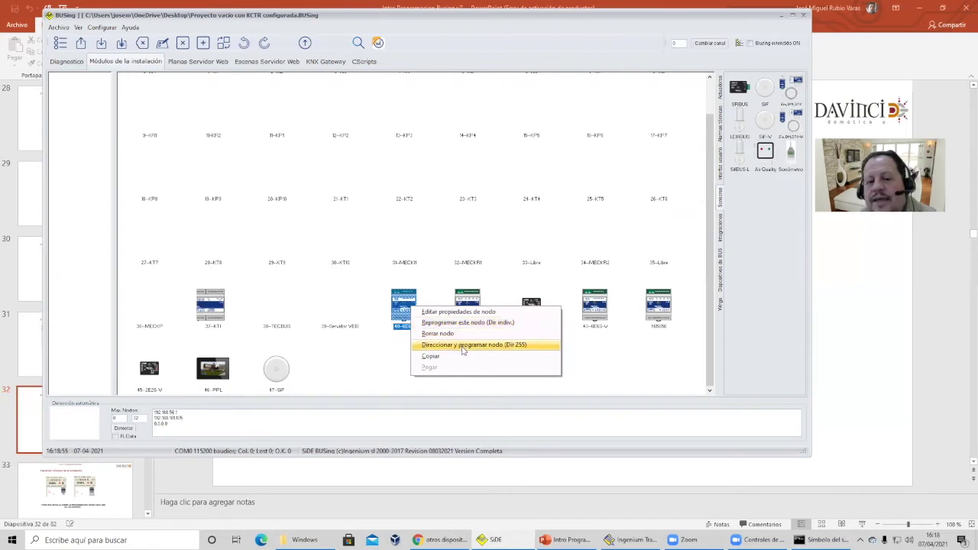
{"action": "left_click", "coordinate": [462, 345]}
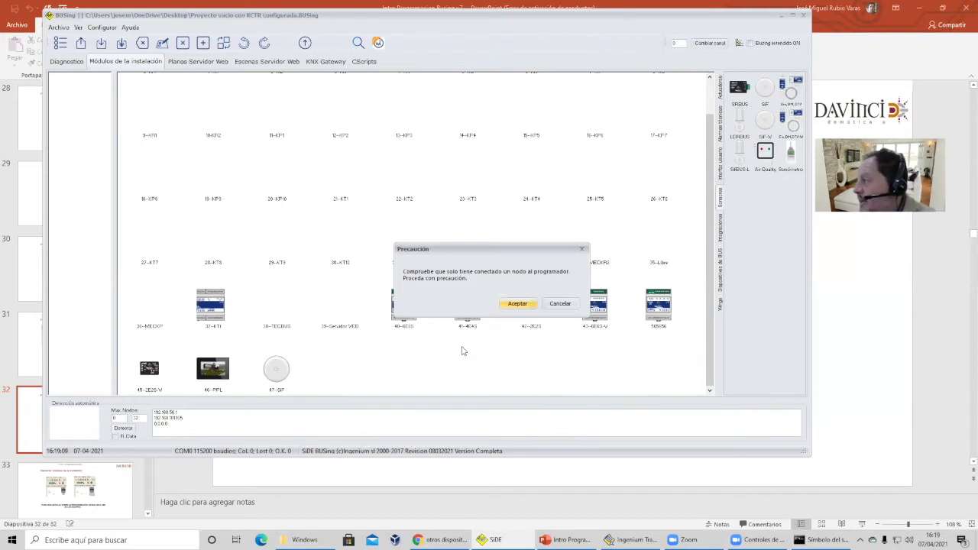
{"action": "left_click", "coordinate": [581, 249]}
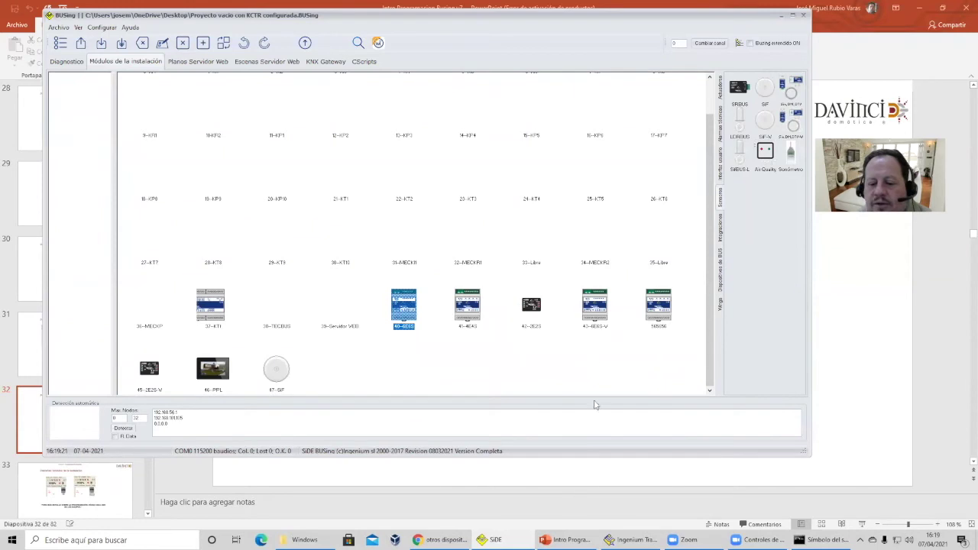
{"action": "left_click", "coordinate": [566, 539]}
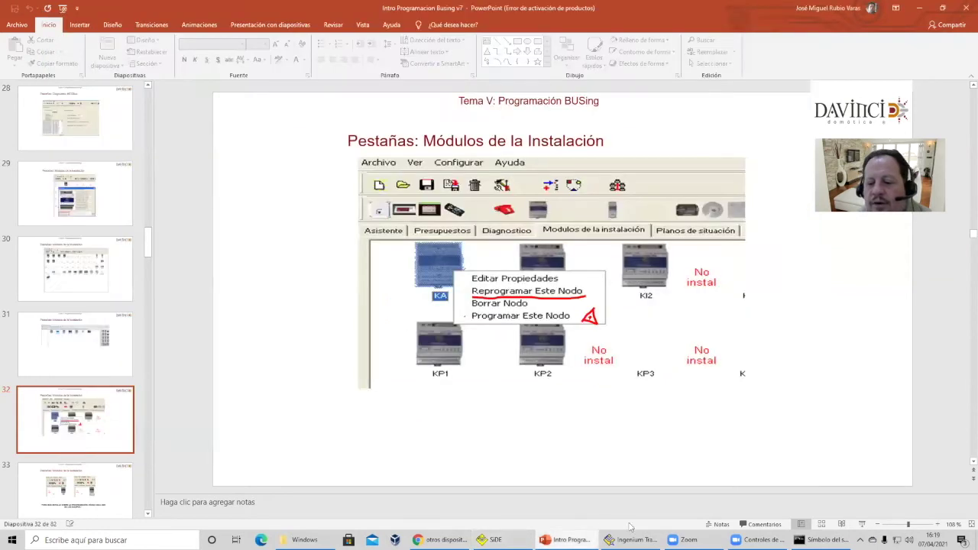
- Present from slide 32 to the Planos de Situación slide, end the show, and return to SIDE BUSing
{"action": "left_click", "coordinate": [862, 524]}
{"action": "key", "text": "Right"}
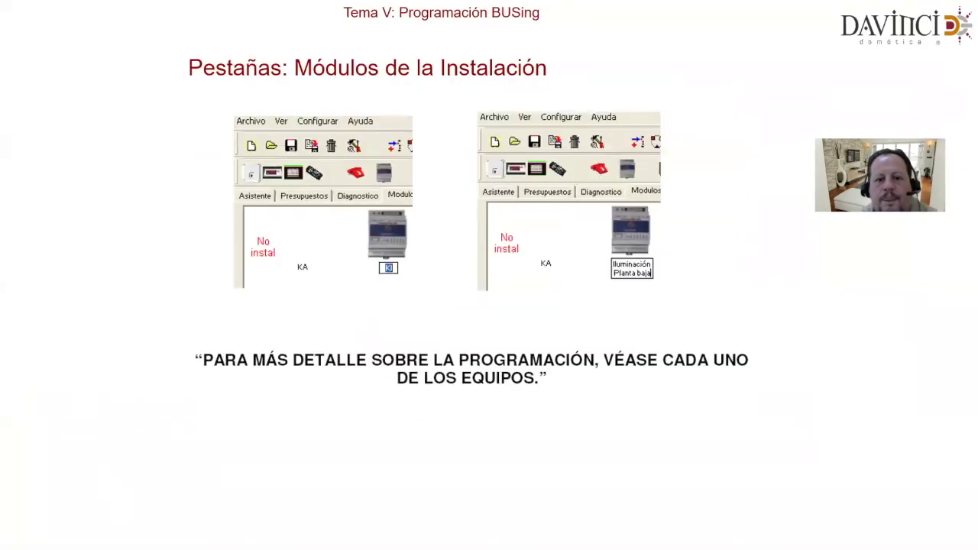
{"action": "key", "text": "Right"}
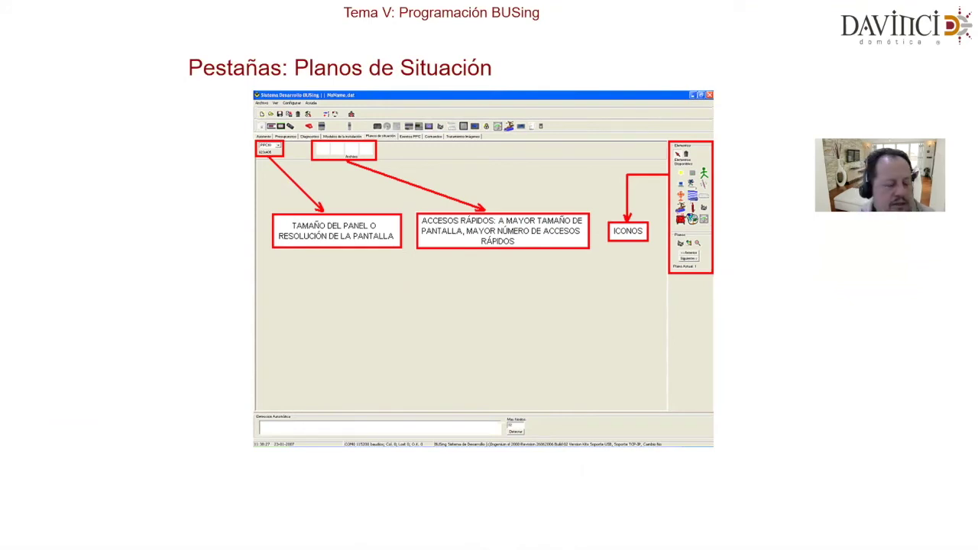
{"action": "key", "text": "Escape"}
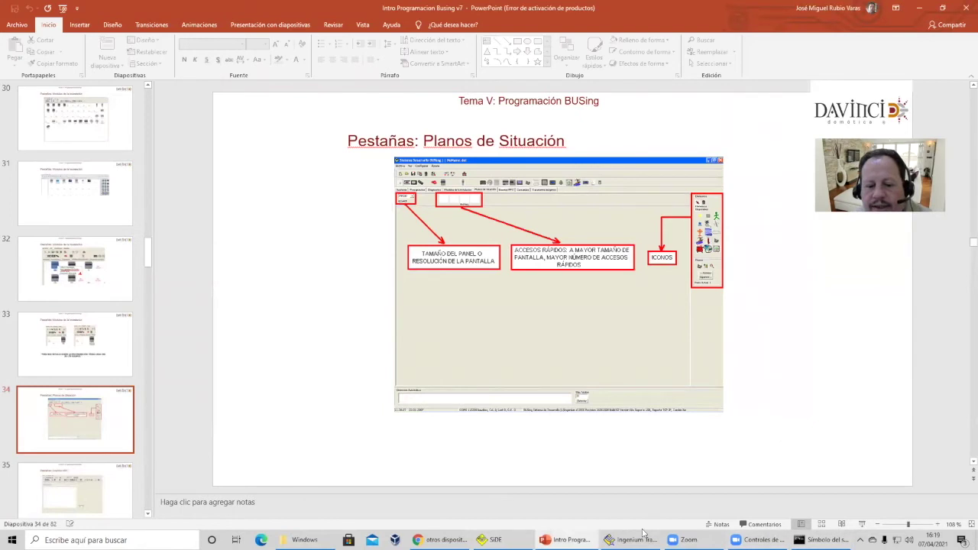
{"action": "left_click", "coordinate": [493, 539]}
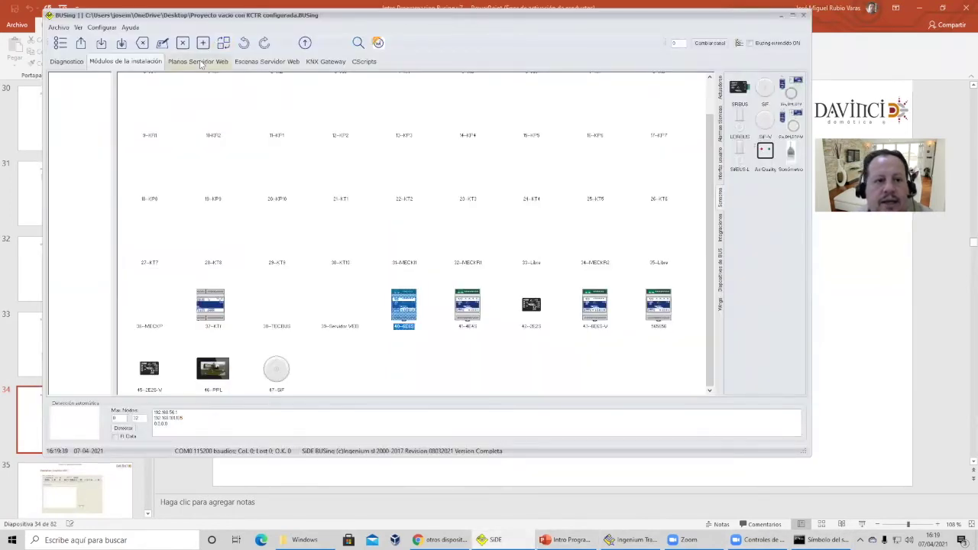
- Check the resolution options on the Planos Servidor Web page, then switch to the Ingenium website in Chrome
{"action": "left_click", "coordinate": [197, 61]}
{"action": "left_click", "coordinate": [78, 77]}
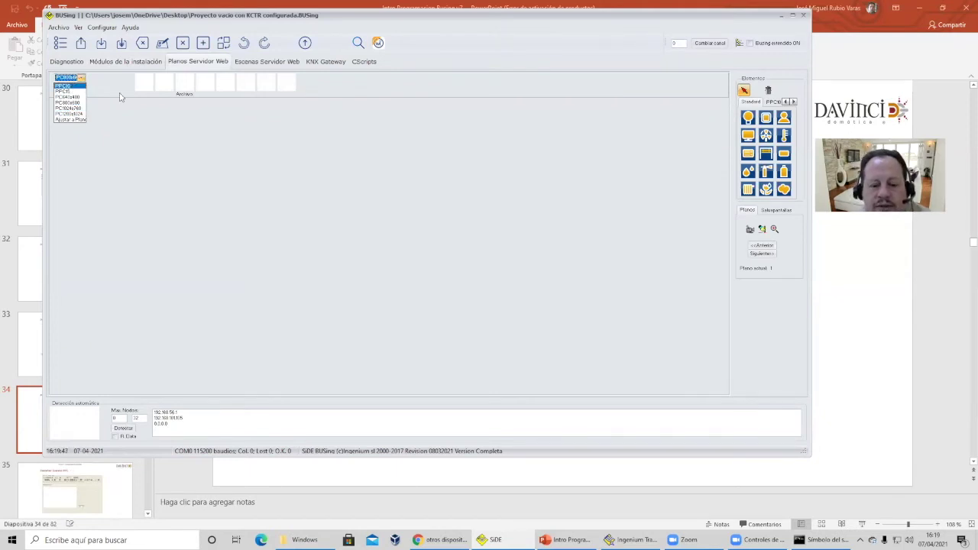
{"action": "left_click", "coordinate": [458, 533]}
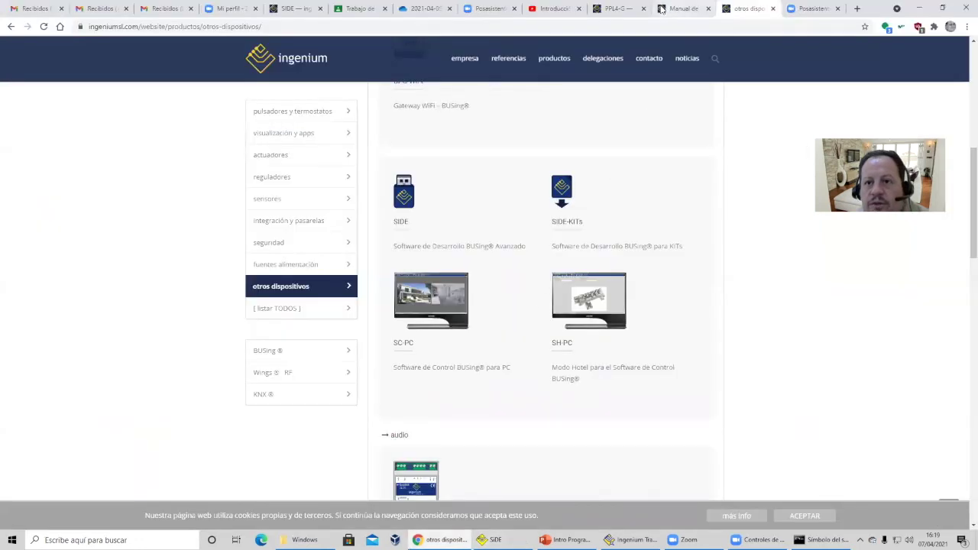
- On the PPL4-G page, highlight the 800 x 480 píxeles and 18 bit specs, then return to SIDE BUSing
{"action": "left_click", "coordinate": [620, 9]}
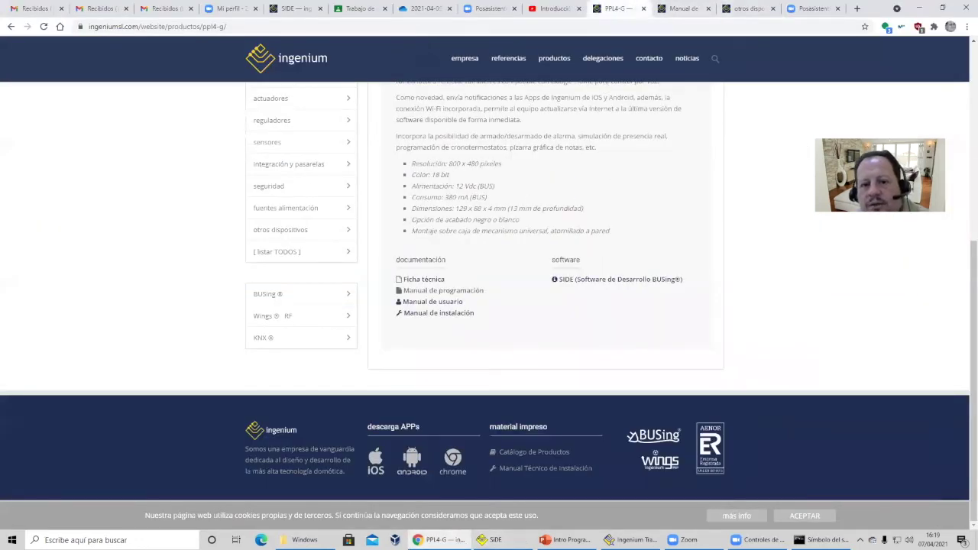
{"action": "scroll", "coordinate": [439, 208], "scroll_direction": "up", "scroll_amount": 1}
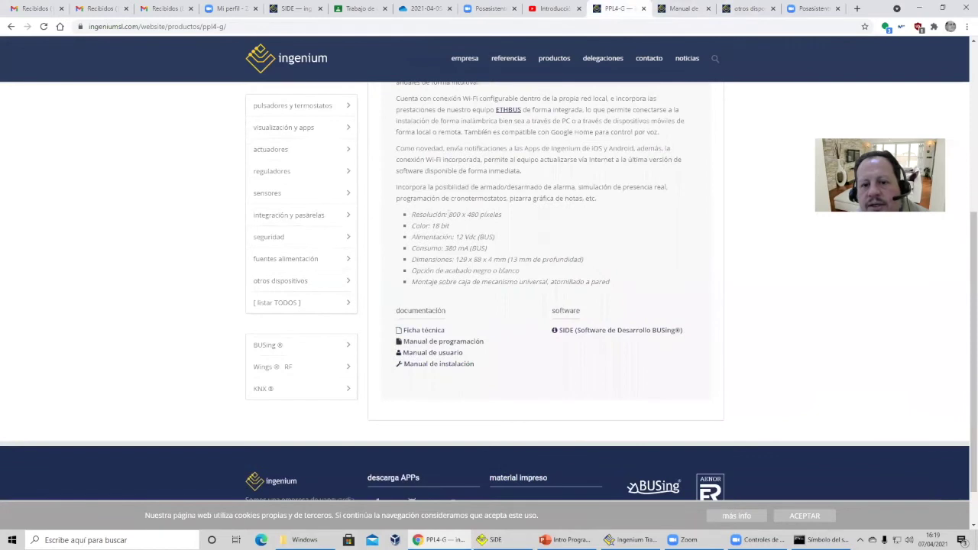
{"action": "left_click_drag", "start_coordinate": [449, 214], "coordinate": [508, 213]}
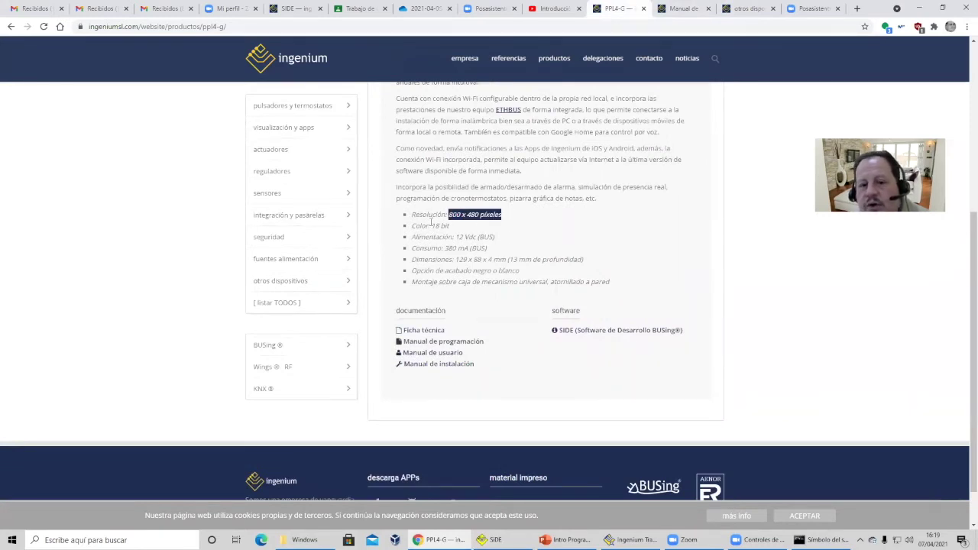
{"action": "left_click_drag", "start_coordinate": [431, 226], "coordinate": [466, 227]}
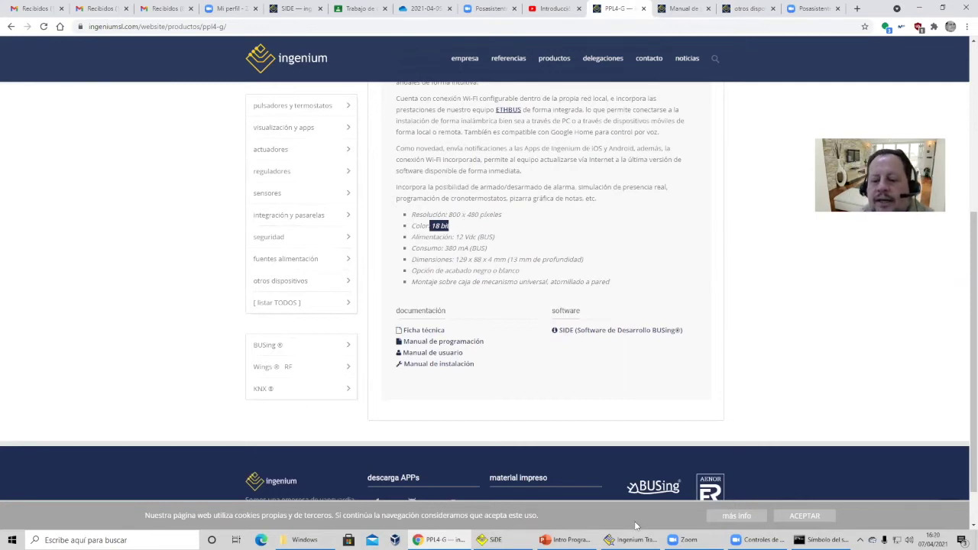
{"action": "left_click", "coordinate": [489, 539]}
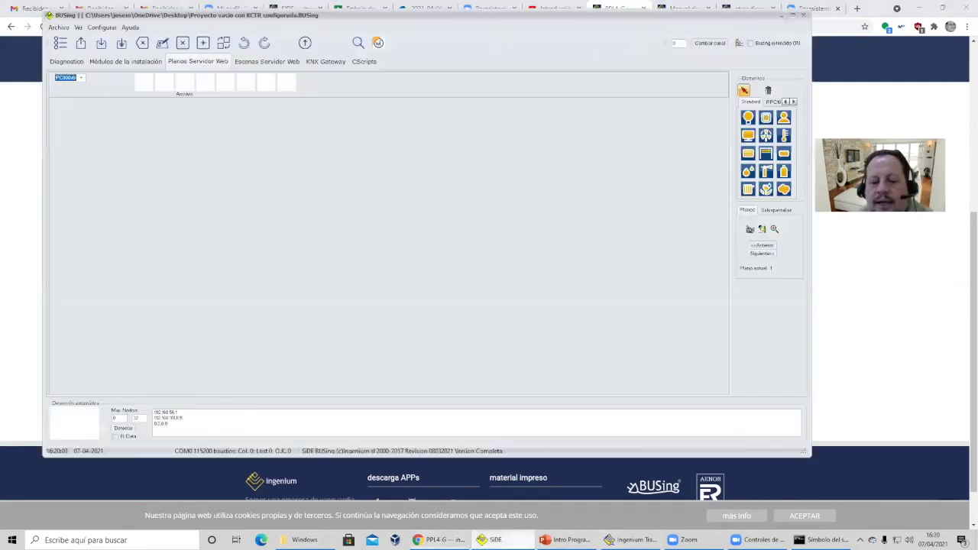
- Choose PC640x480 as the floor plan's panel resolution, then cancel the floor-plan image Abrir dialog
{"action": "left_click", "coordinate": [79, 78]}
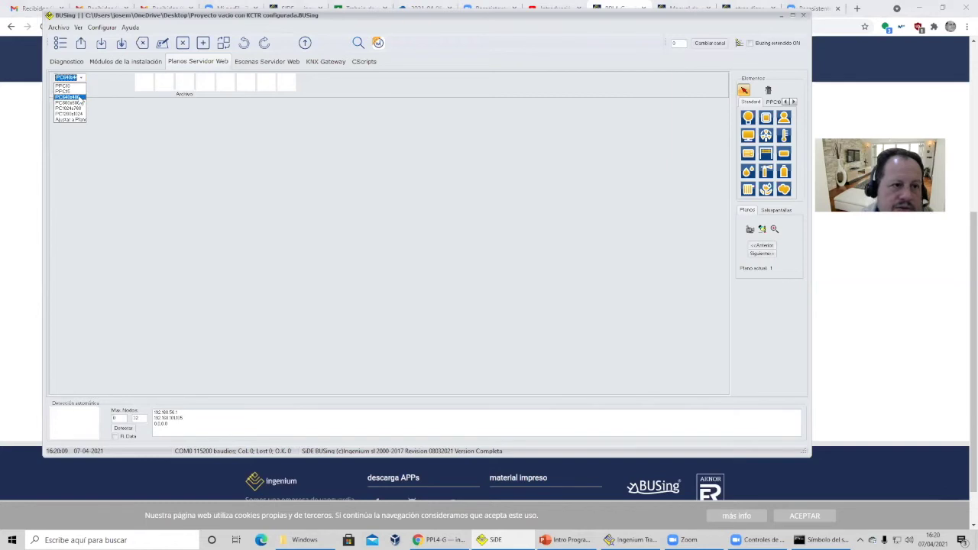
{"action": "left_click", "coordinate": [70, 97]}
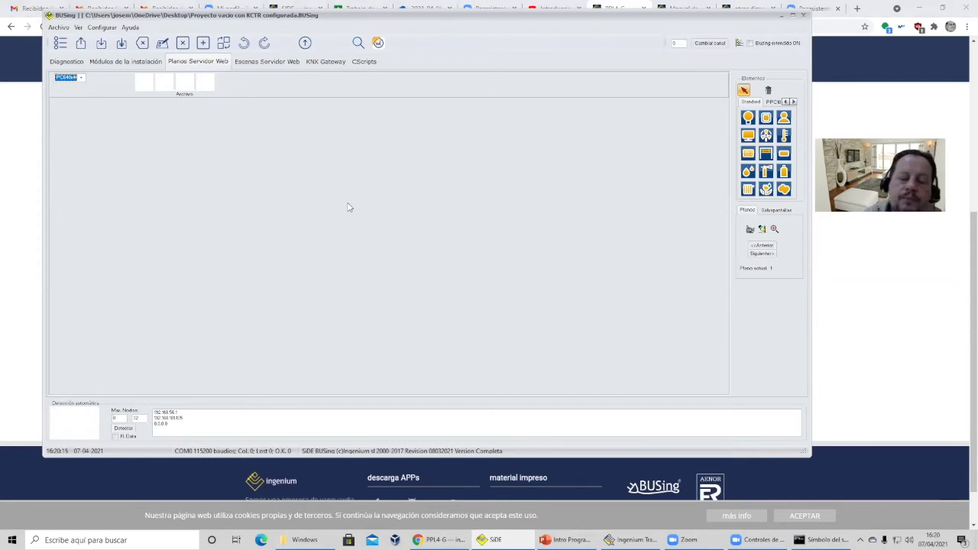
{"action": "left_click", "coordinate": [750, 229]}
{"action": "scroll", "coordinate": [612, 234], "scroll_direction": "down", "scroll_amount": 2}
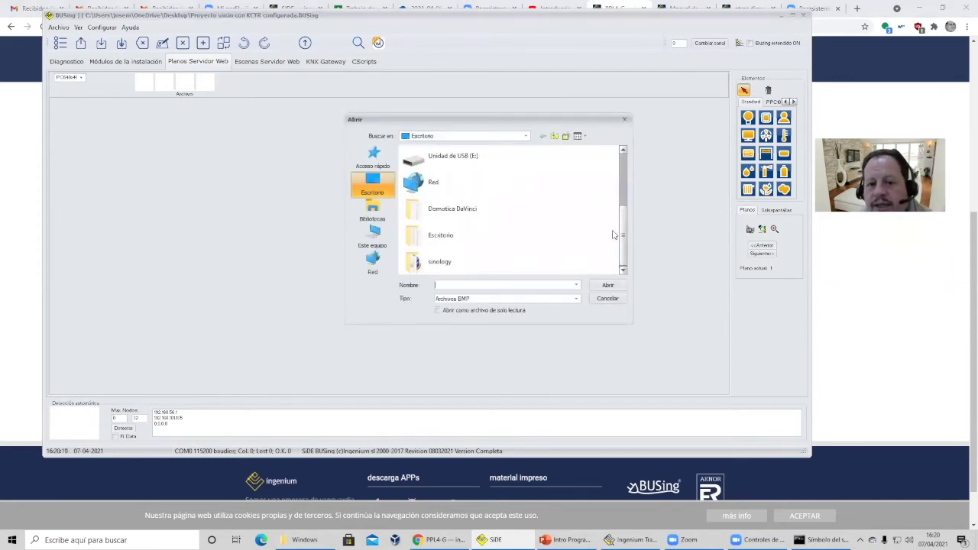
{"action": "left_click", "coordinate": [617, 299]}
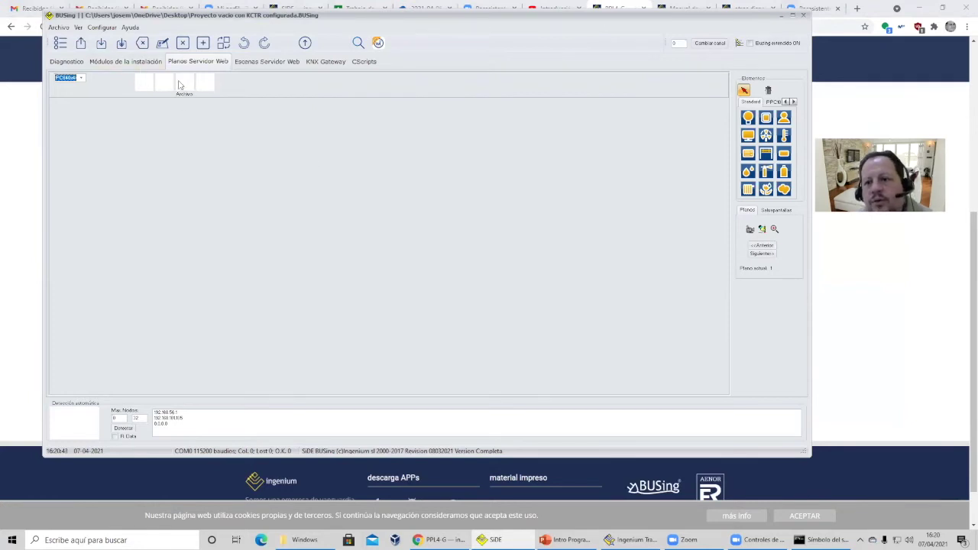
- Page through the Elementos categories past Multimedia to the numbered Escenas elements
{"action": "left_click", "coordinate": [793, 103]}
{"action": "left_click", "coordinate": [793, 102]}
{"action": "left_click", "coordinate": [792, 102]}
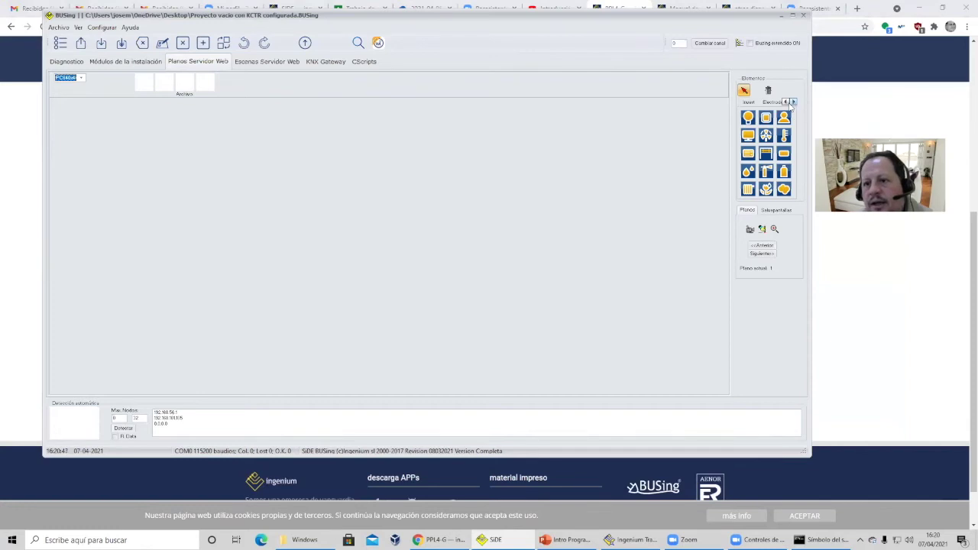
{"action": "left_click", "coordinate": [785, 103]}
{"action": "left_click", "coordinate": [778, 104]}
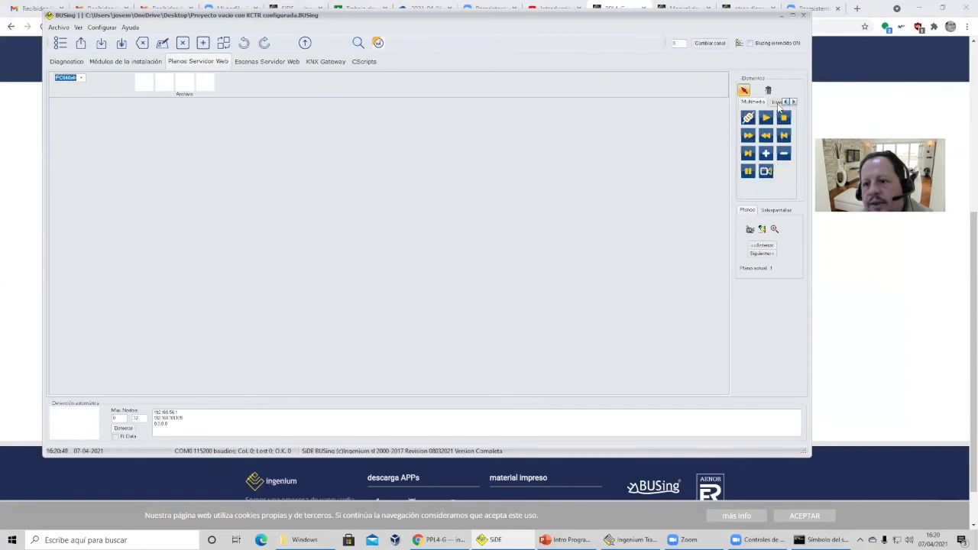
{"action": "left_click", "coordinate": [793, 102]}
{"action": "left_click", "coordinate": [793, 103]}
{"action": "left_click", "coordinate": [776, 105]}
{"action": "left_click", "coordinate": [792, 102]}
{"action": "left_click", "coordinate": [793, 103]}
{"action": "left_click", "coordinate": [751, 102]}
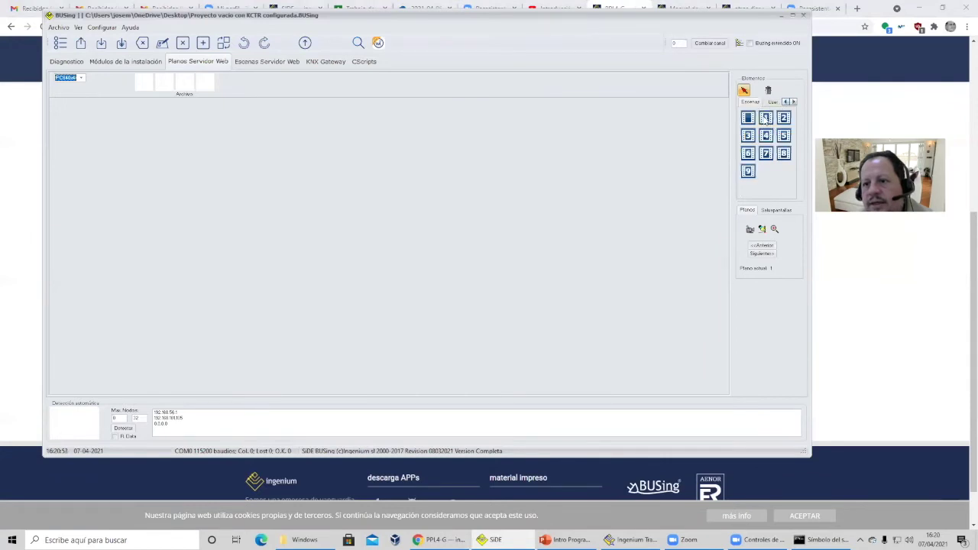
- Inspect a scene button's event options, clear its event, and cancel the editor
{"action": "double_click", "coordinate": [150, 90]}
{"action": "left_click", "coordinate": [489, 254]}
{"action": "left_click", "coordinate": [447, 256]}
{"action": "left_click", "coordinate": [434, 300]}
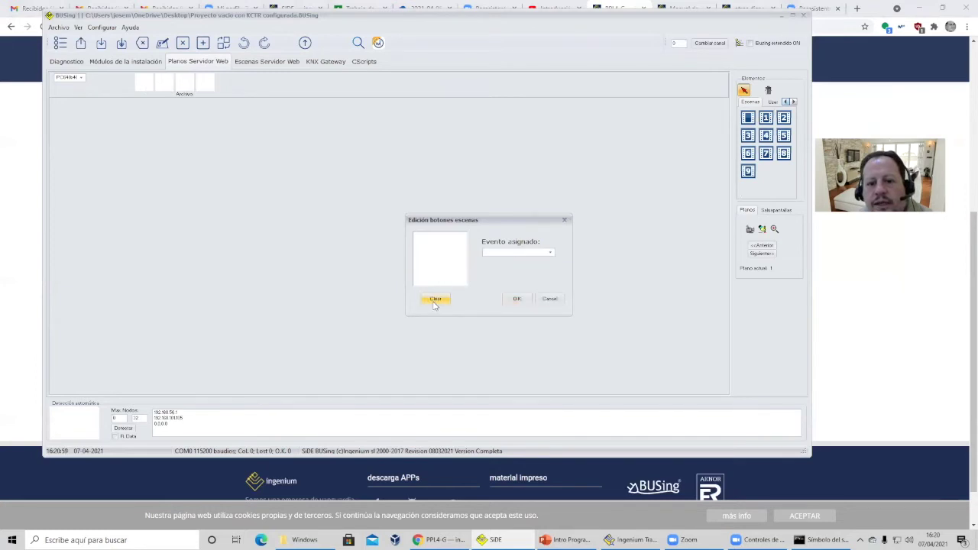
{"action": "left_click", "coordinate": [550, 299]}
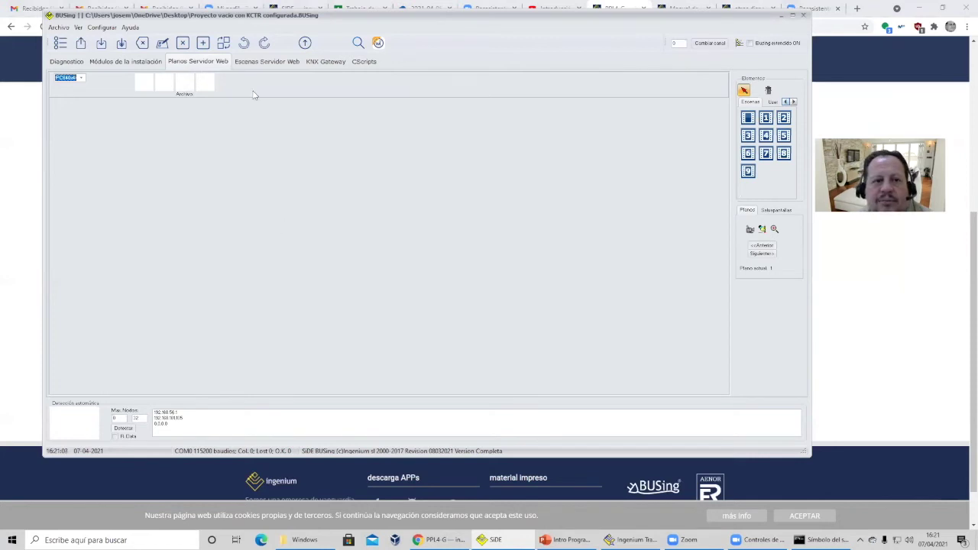
- On Escenas Servidor Web, step Número de escena up and back to scene 13
{"action": "left_click", "coordinate": [260, 63]}
{"action": "left_click", "coordinate": [307, 88]}
{"action": "left_click", "coordinate": [306, 88]}
{"action": "left_click", "coordinate": [307, 89]}
{"action": "left_click", "coordinate": [306, 89]}
{"action": "left_click", "coordinate": [308, 89]}
{"action": "left_click", "coordinate": [307, 89]}
{"action": "left_click", "coordinate": [307, 93]}
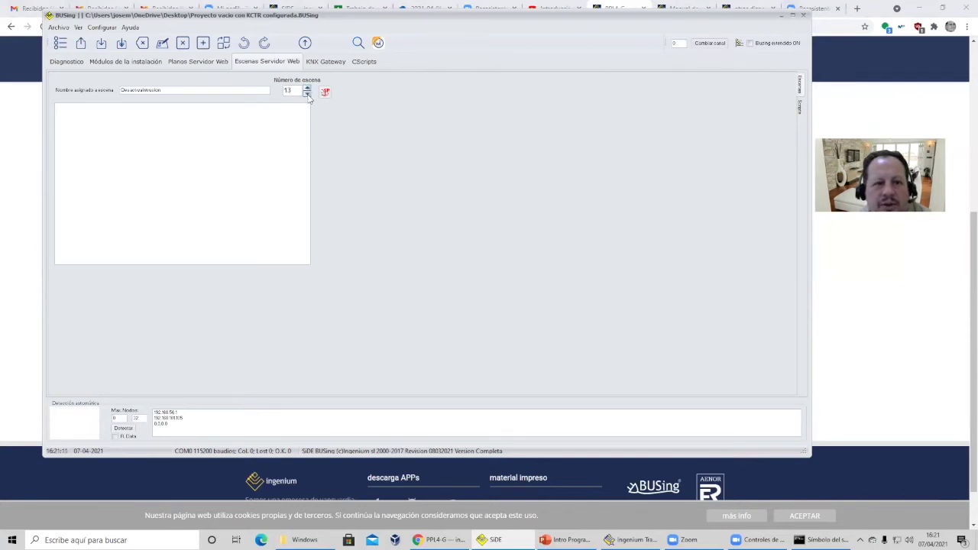
- Enter scene number 24, cancel the Selección de nodo dialog, and bring PowerPoint back
{"action": "left_click", "coordinate": [307, 93]}
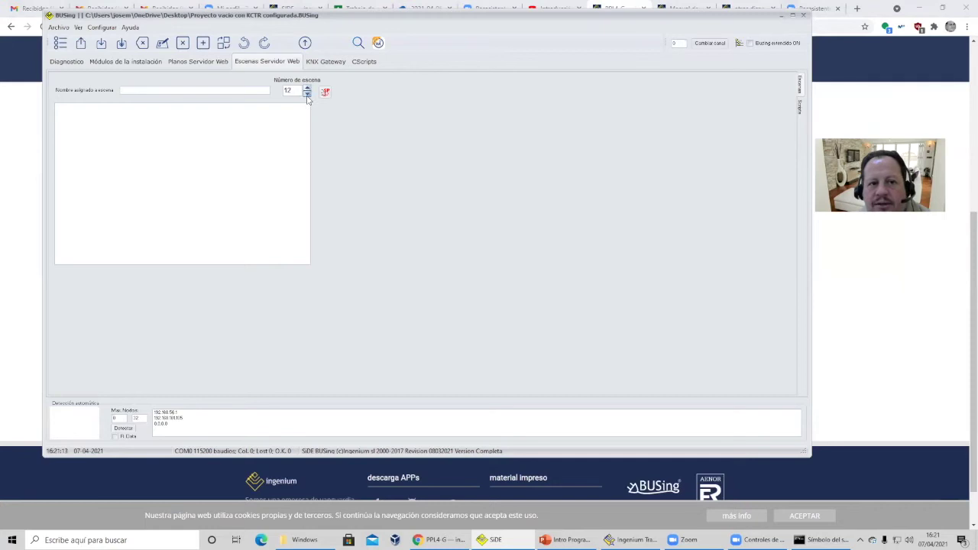
{"action": "left_click", "coordinate": [307, 92]}
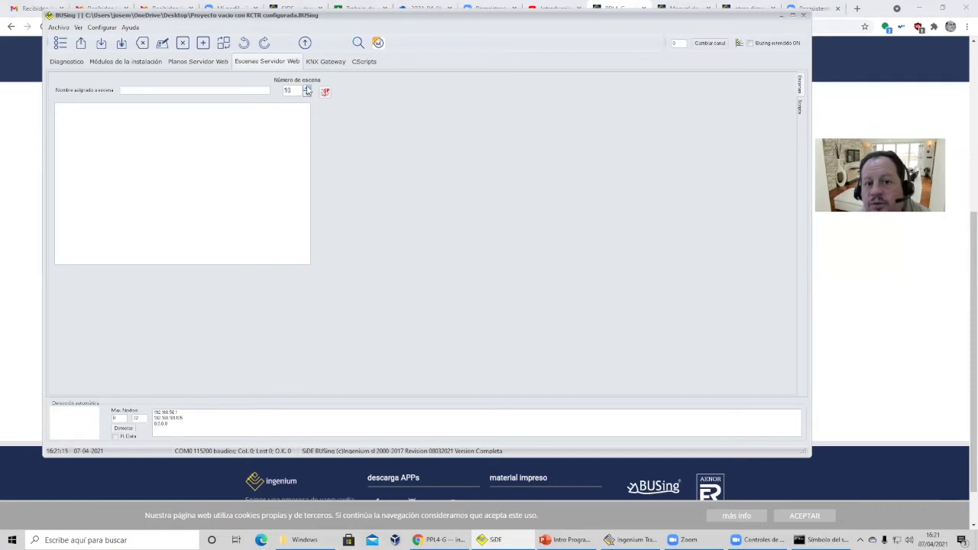
{"action": "double_click", "coordinate": [287, 90]}
{"action": "type", "text": "24"}
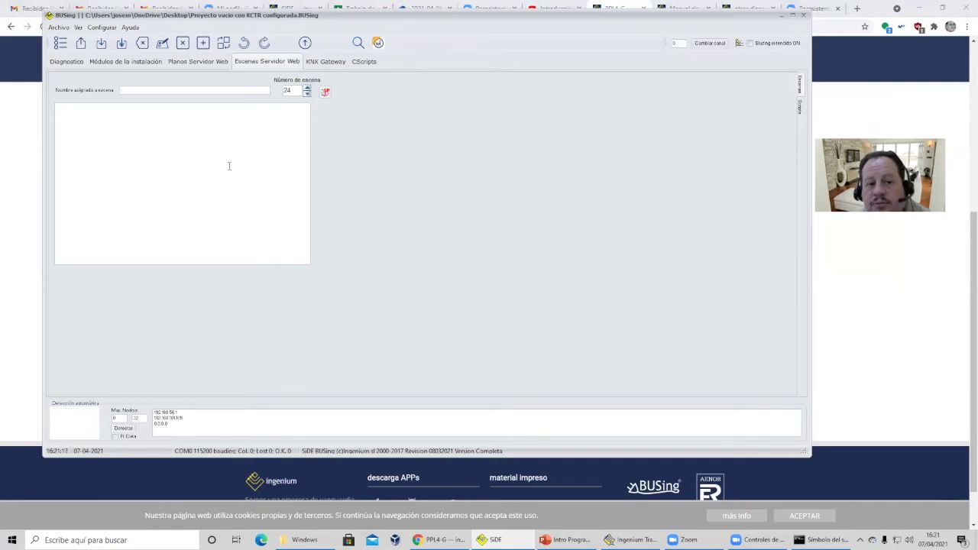
{"action": "key", "text": "Return"}
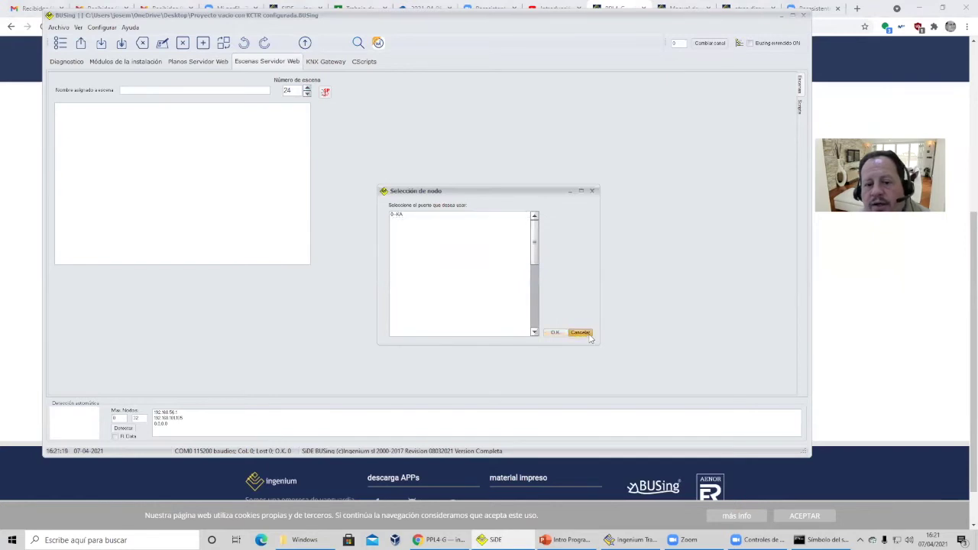
{"action": "left_click", "coordinate": [586, 334]}
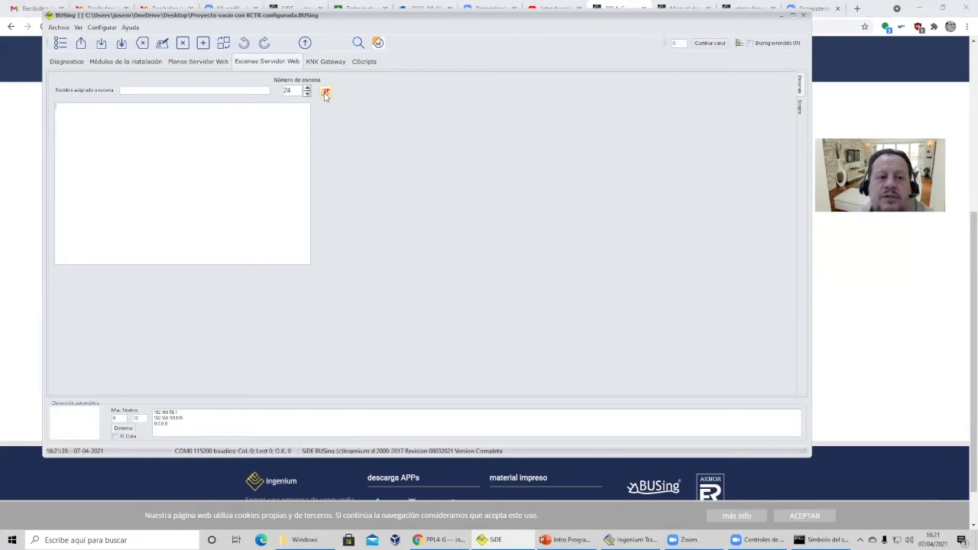
{"action": "left_click", "coordinate": [567, 539]}
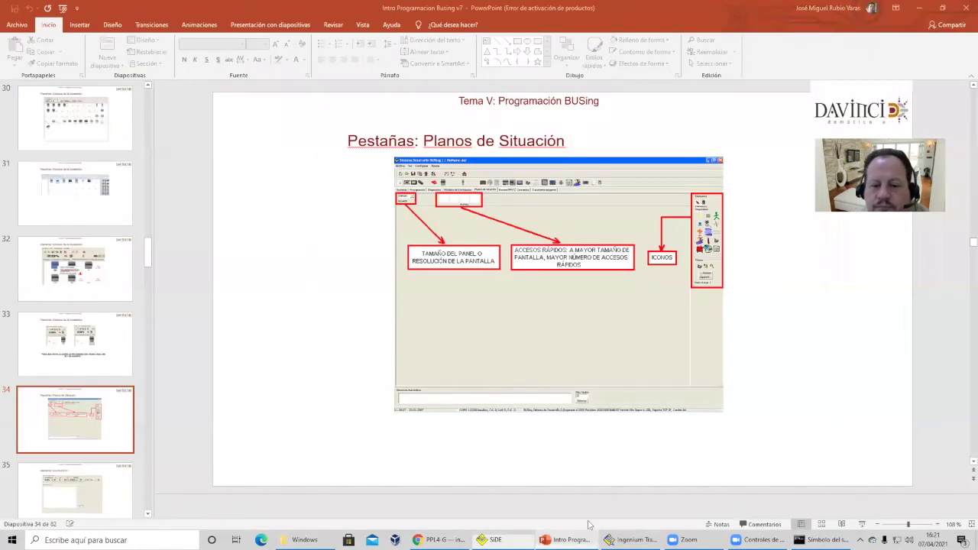
- Present from Planos de Situación through Eventos PPC and Comandos to the programming methods slide
{"action": "left_click", "coordinate": [862, 523]}
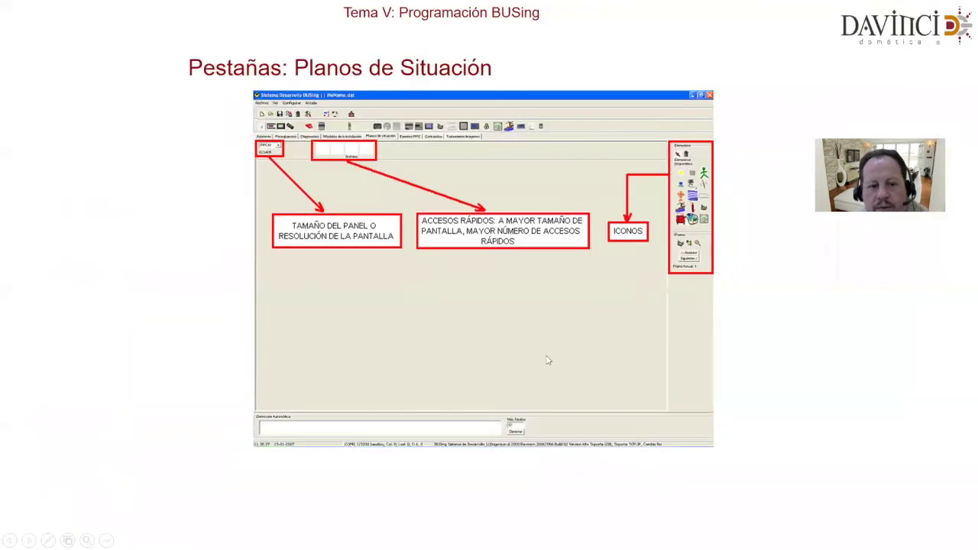
{"action": "left_click", "coordinate": [547, 359]}
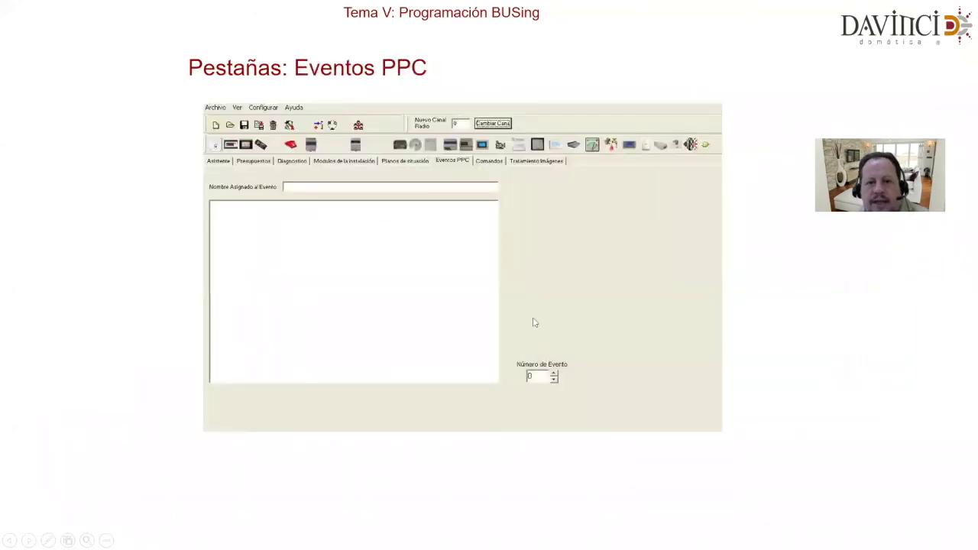
{"action": "left_click", "coordinate": [535, 322]}
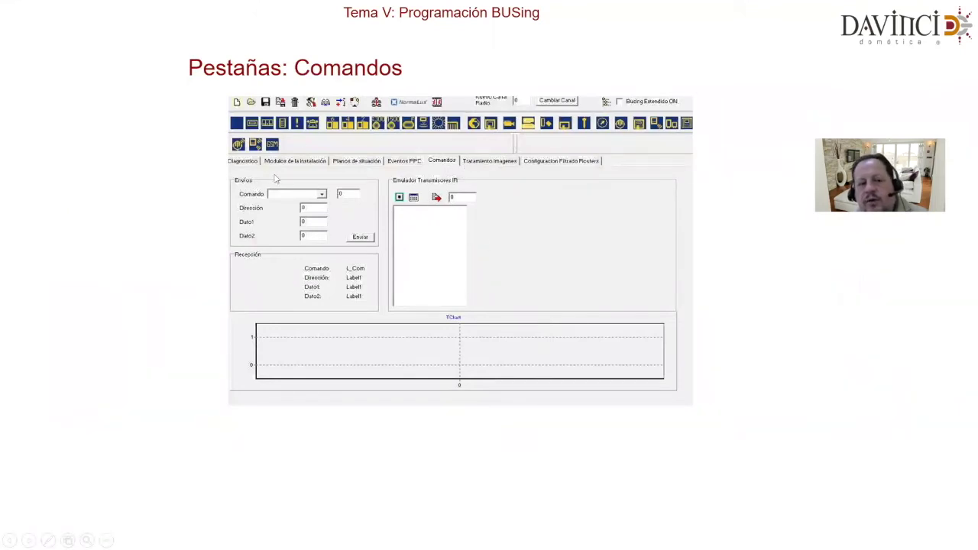
{"action": "left_click", "coordinate": [538, 236]}
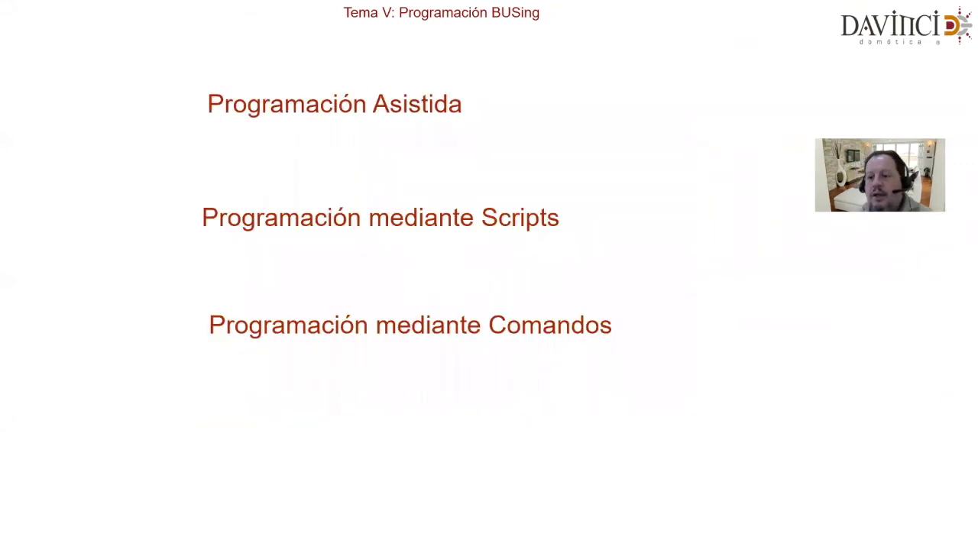
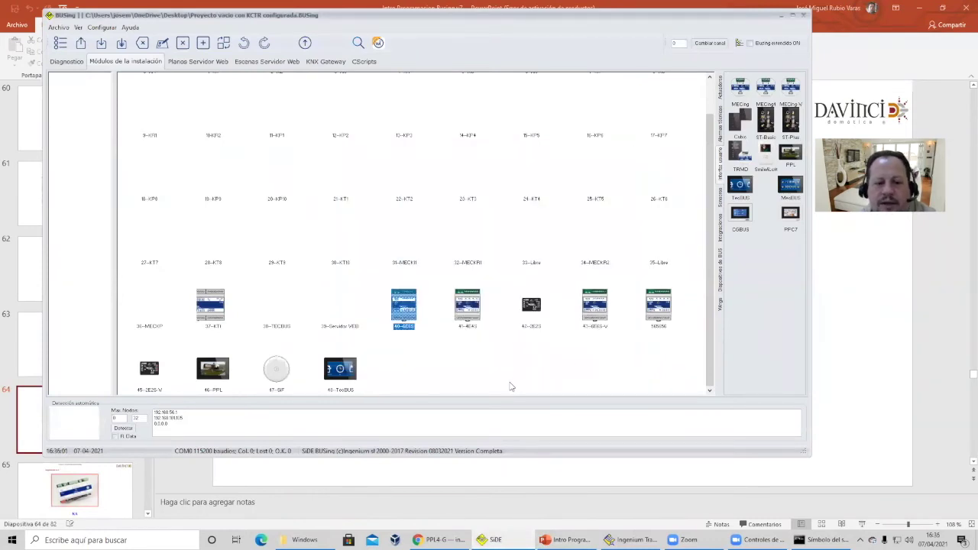
- Name scene 3 of the 48-TecBUS panel 'Escena Especial' and confirm
{"action": "left_click", "coordinate": [341, 370]}
{"action": "double_click", "coordinate": [340, 370]}
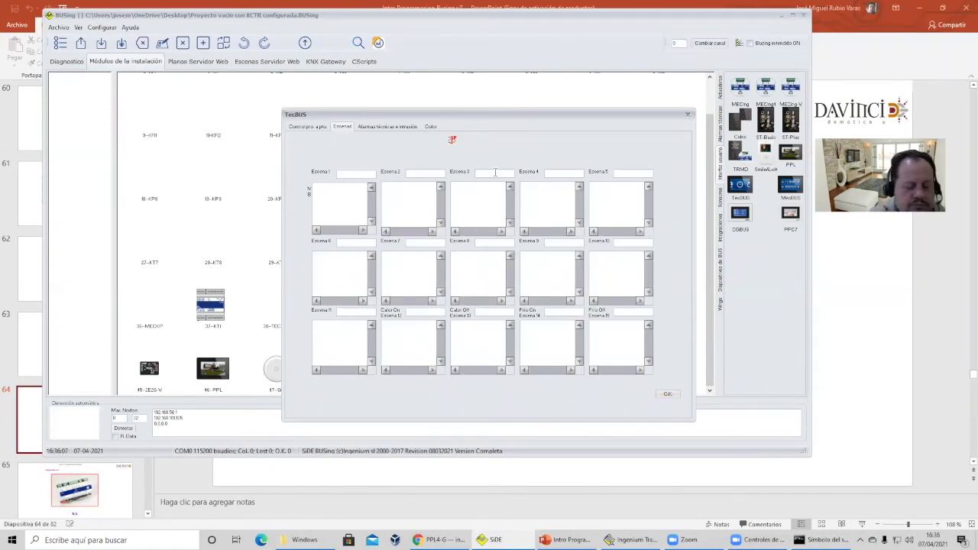
{"action": "left_click", "coordinate": [494, 173]}
{"action": "type", "text": "Escena"}
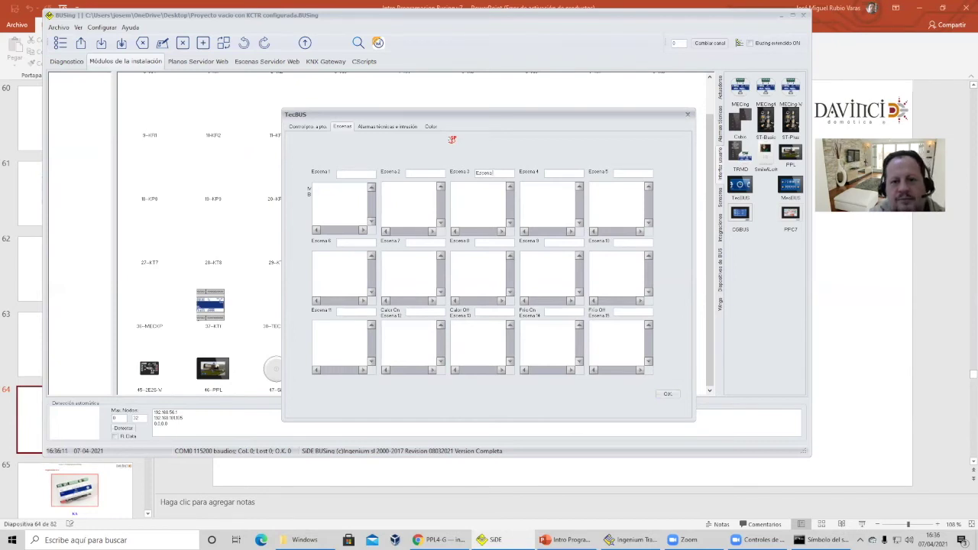
{"action": "type", "text": " Especial"}
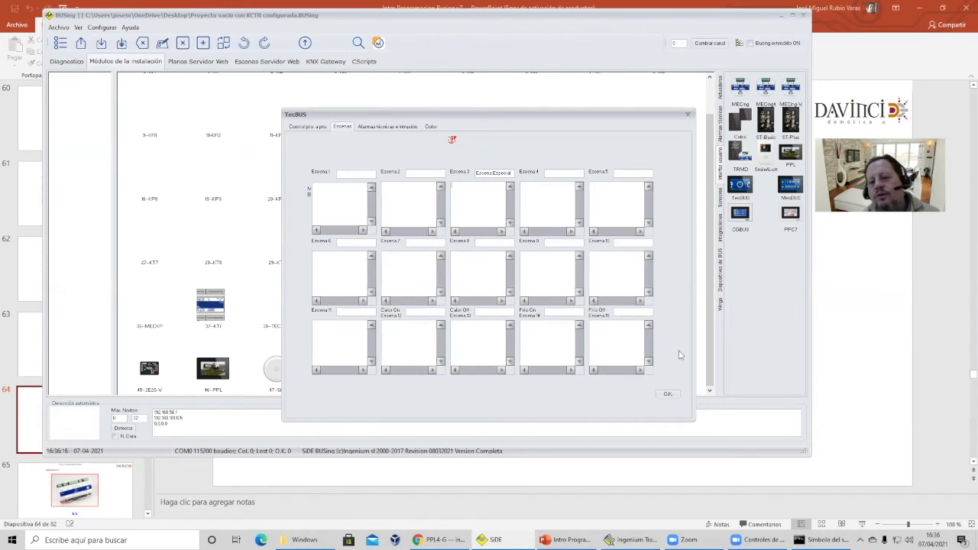
{"action": "left_click", "coordinate": [667, 393]}
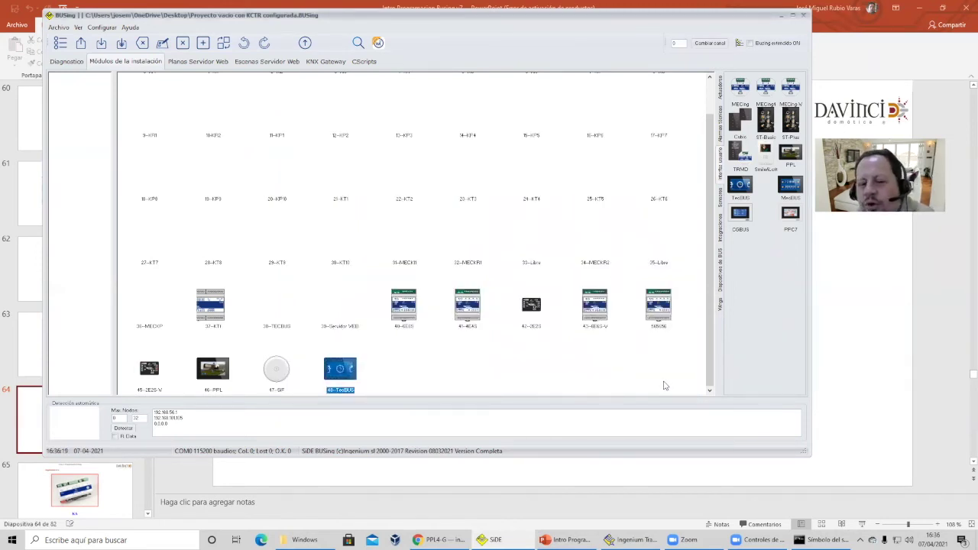
- Recheck the node 40 module and TecBUS panel settings, then show the scene-call slide
{"action": "left_click", "coordinate": [407, 311]}
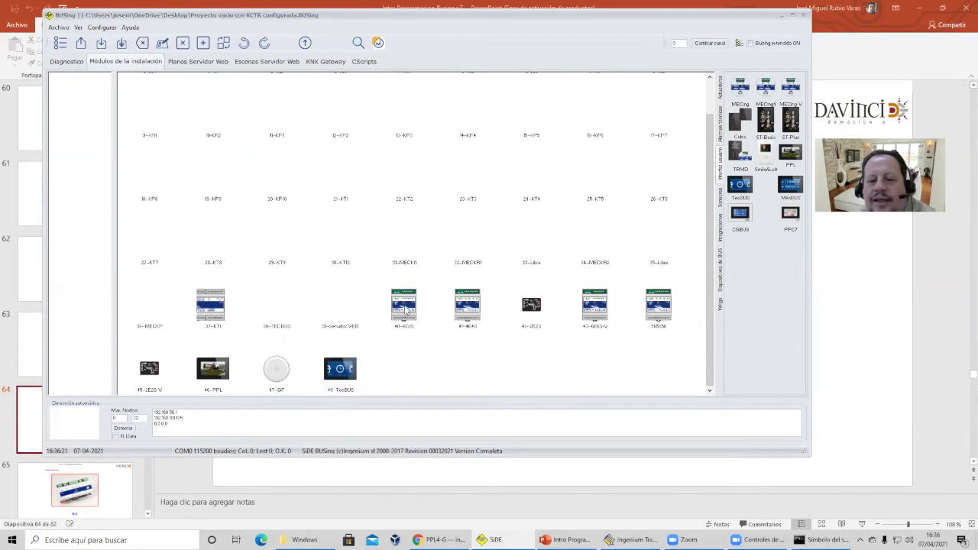
{"action": "double_click", "coordinate": [406, 311]}
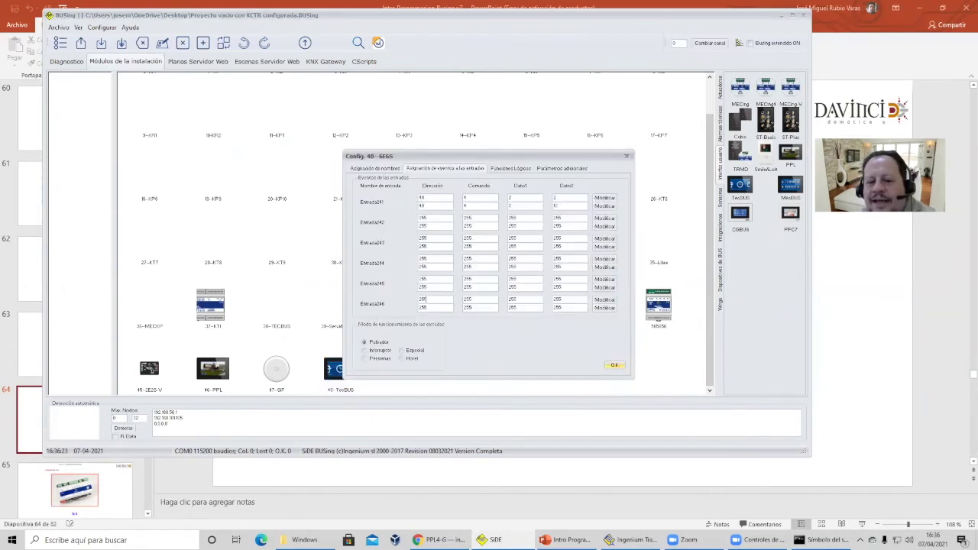
{"action": "left_click", "coordinate": [616, 366]}
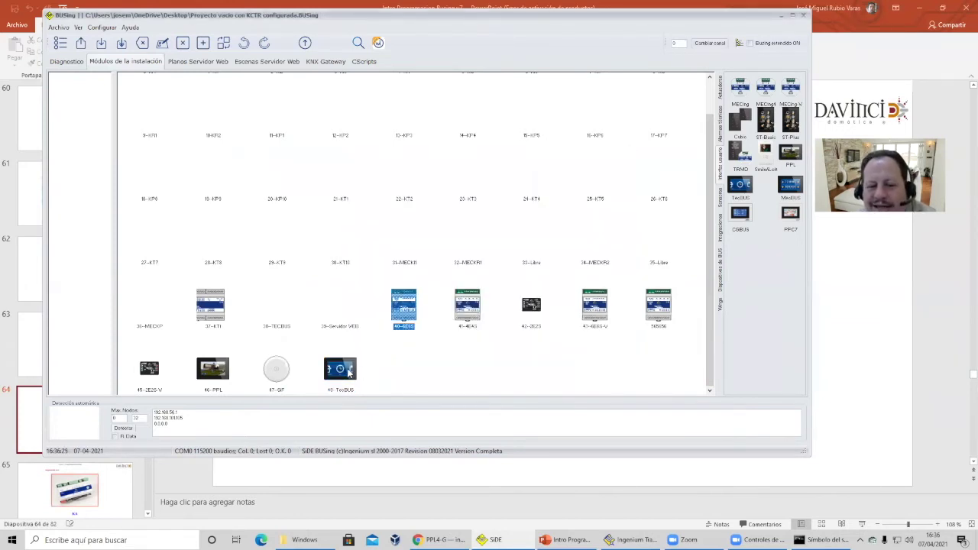
{"action": "double_click", "coordinate": [341, 370]}
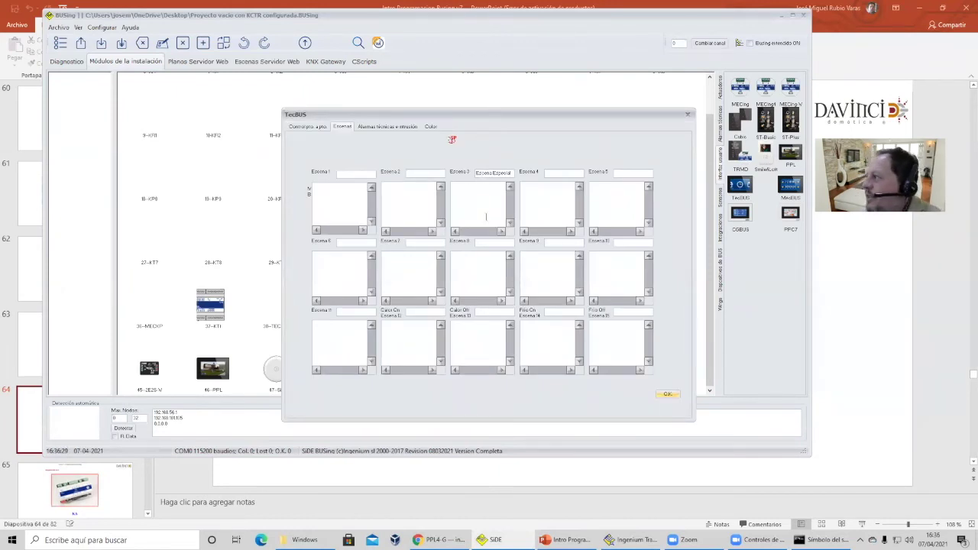
{"action": "left_click", "coordinate": [667, 394]}
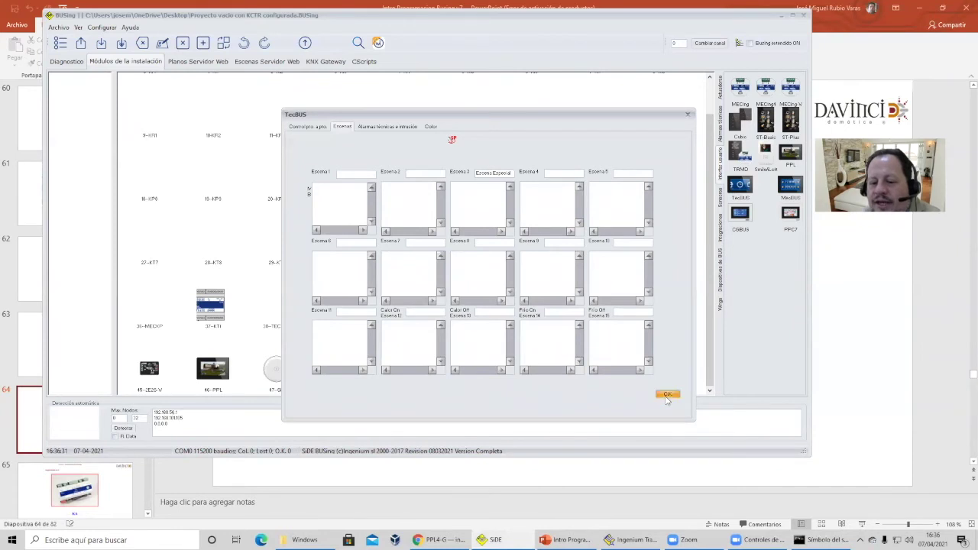
{"action": "left_click", "coordinate": [566, 539]}
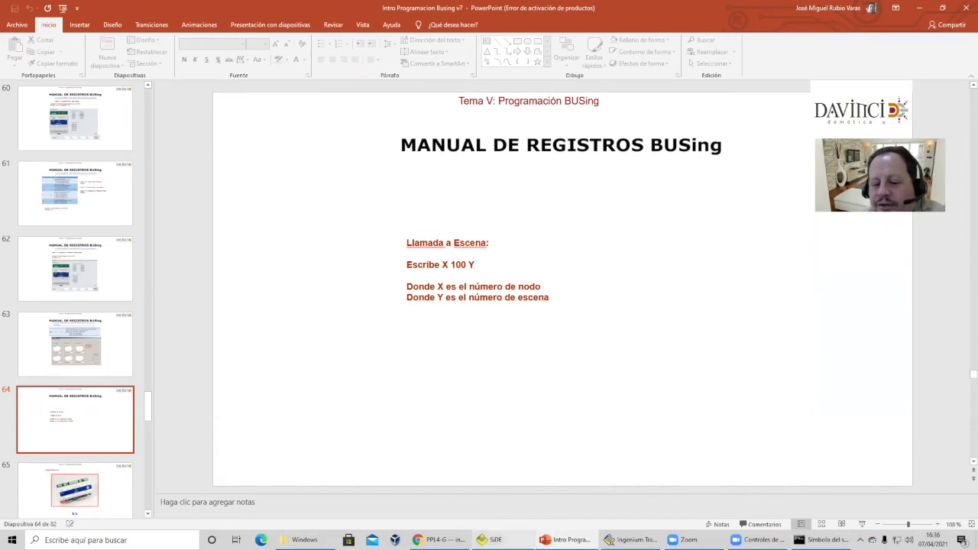
- Back in BUSing, review the node 40 input module and TecBUS panel settings
{"action": "left_click", "coordinate": [488, 540]}
{"action": "left_click", "coordinate": [405, 320]}
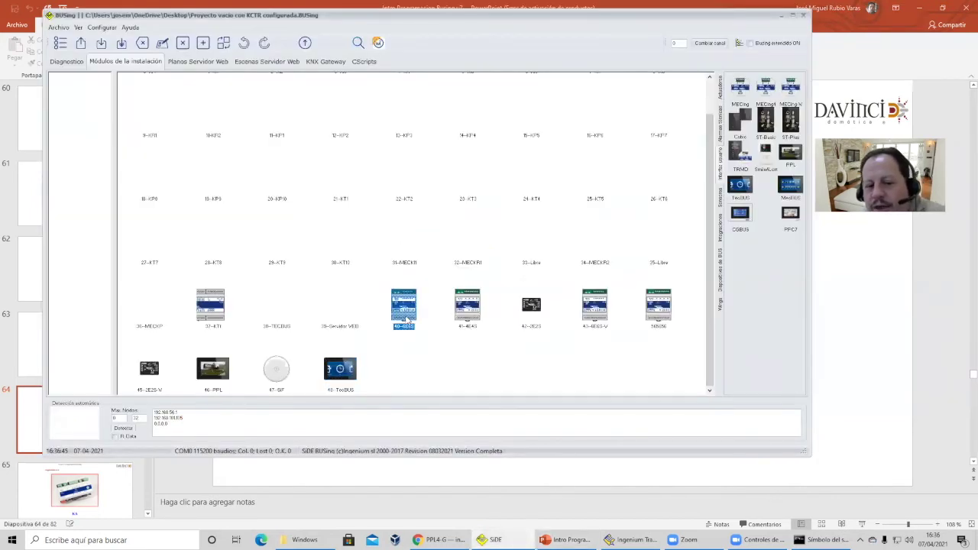
{"action": "double_click", "coordinate": [406, 320]}
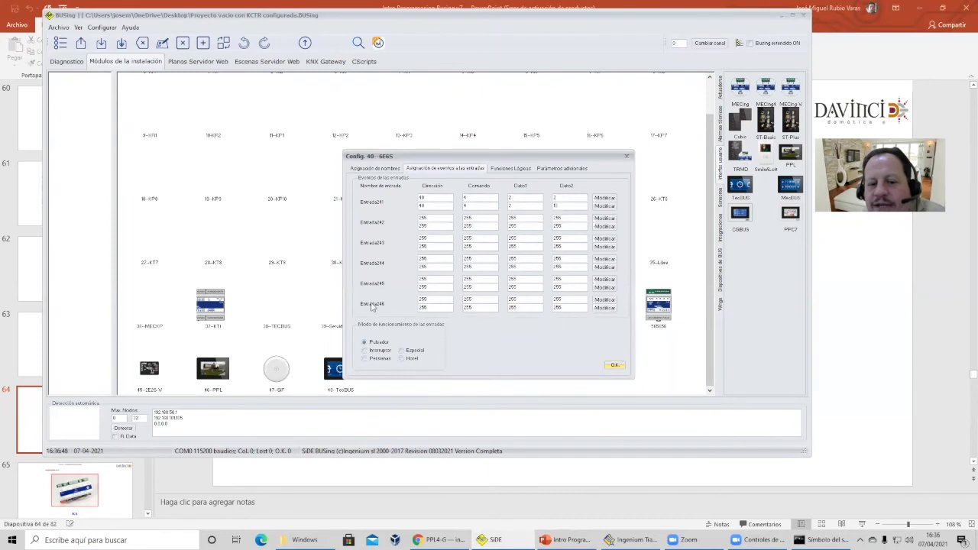
{"action": "left_click", "coordinate": [615, 365]}
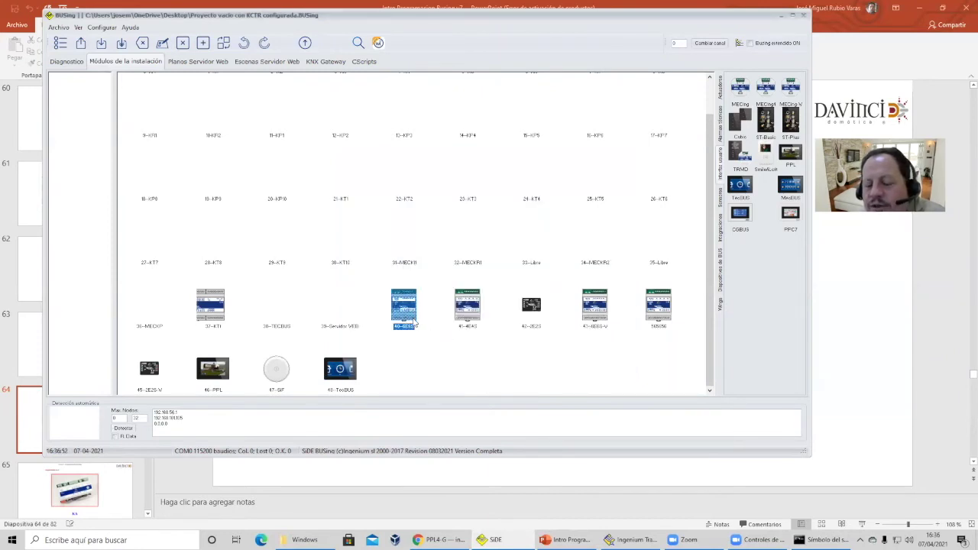
{"action": "double_click", "coordinate": [341, 373]}
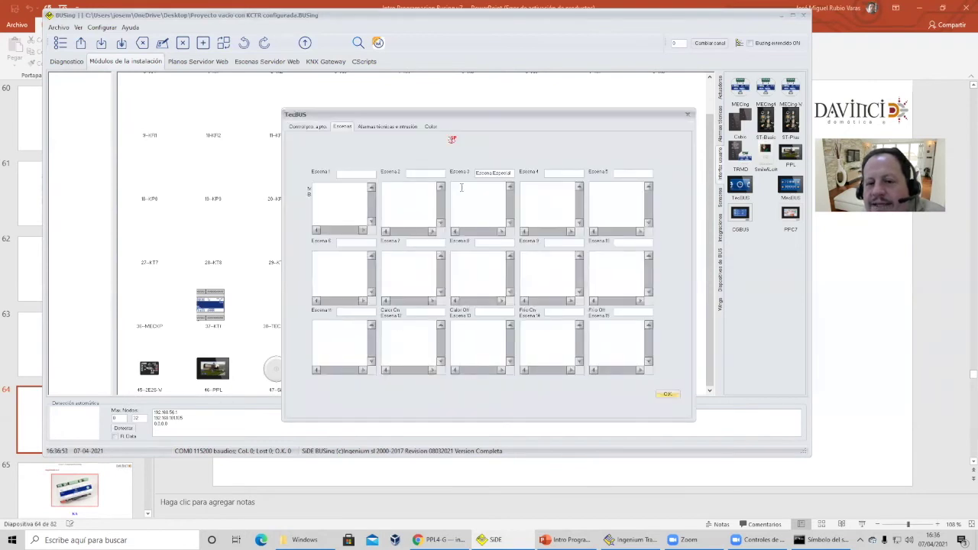
{"action": "left_click", "coordinate": [667, 395]}
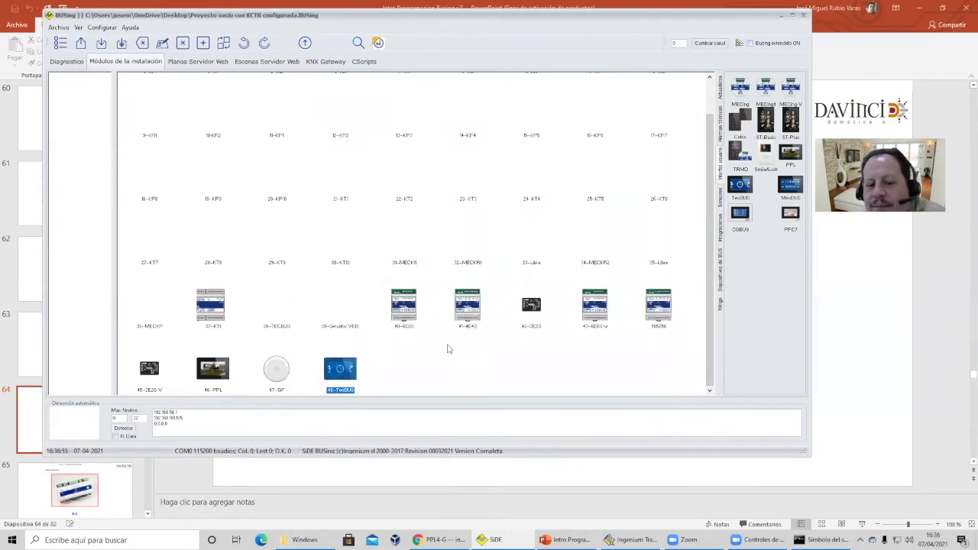
- Set node 40's Entrada246 to address 48, command 4, Dato1 100, Dato2 1 and save
{"action": "left_click", "coordinate": [405, 310]}
{"action": "double_click", "coordinate": [405, 309]}
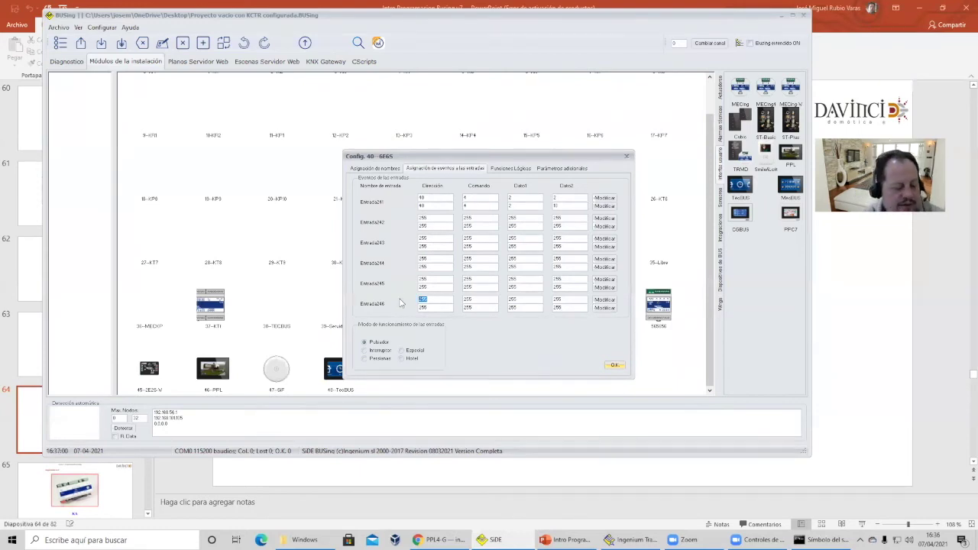
{"action": "type", "text": "48"}
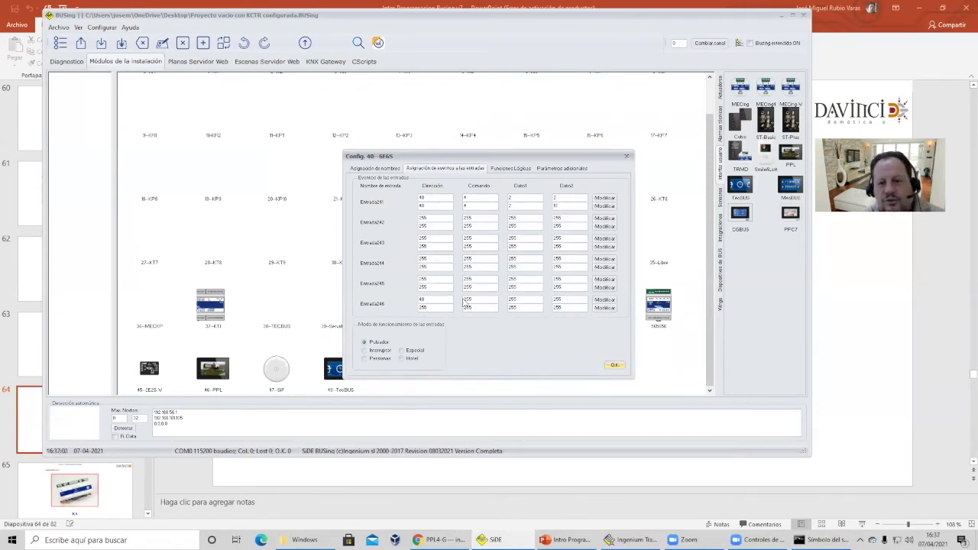
{"action": "key", "text": "Tab"}
{"action": "type", "text": "4"}
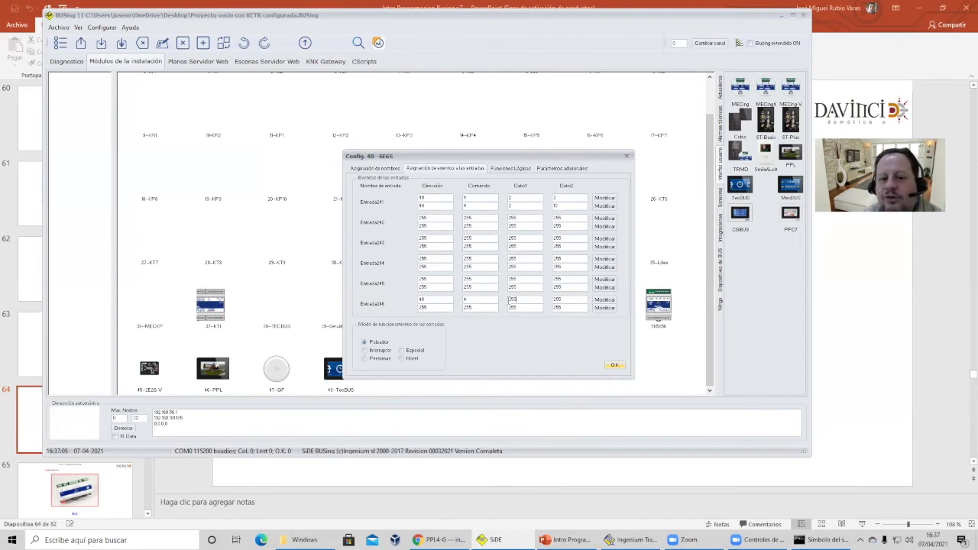
{"action": "key", "text": "Tab"}
{"action": "type", "text": "100"}
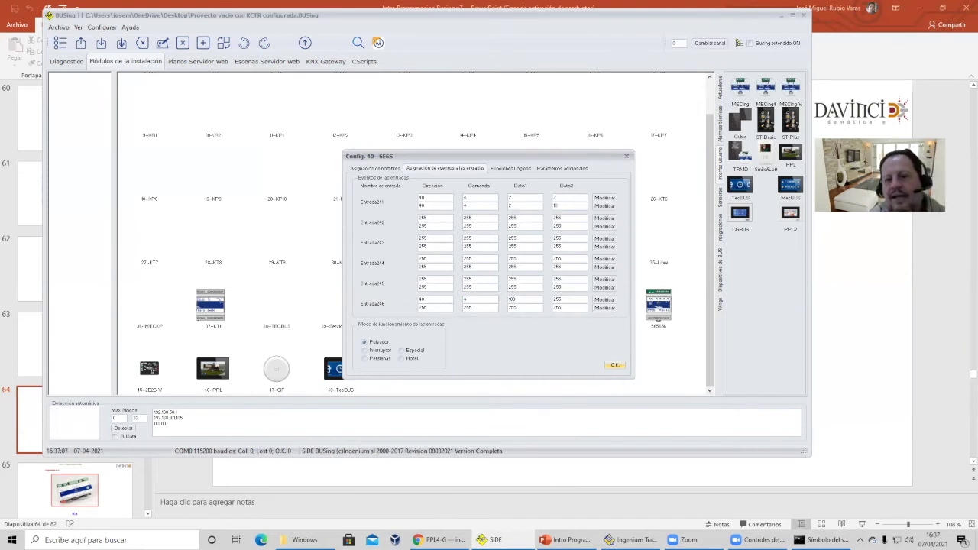
{"action": "key", "text": "Tab"}
{"action": "type", "text": "1"}
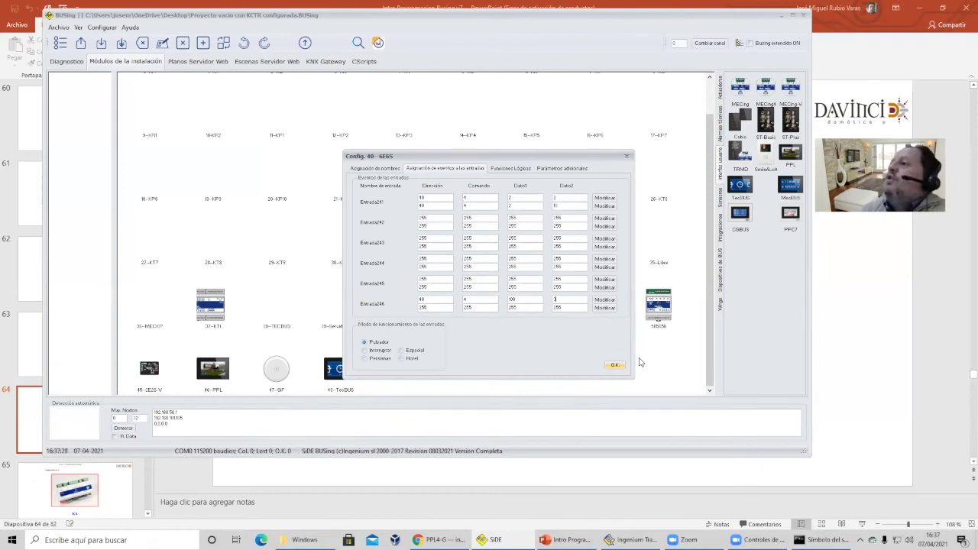
{"action": "left_click", "coordinate": [616, 365]}
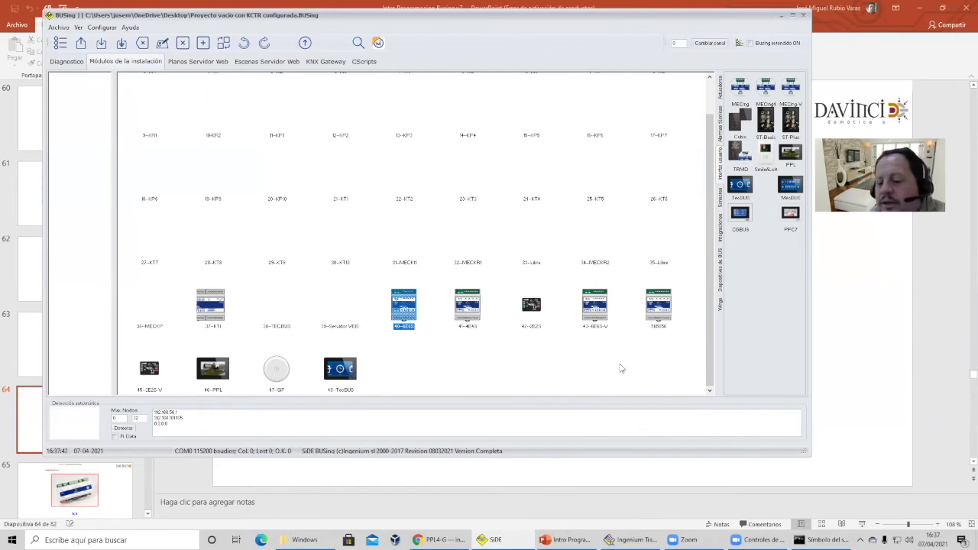
- Review the scene-call register slide, then set Dato1 to 100 in the Diagnóstico telegram sender
{"action": "left_click", "coordinate": [558, 539]}
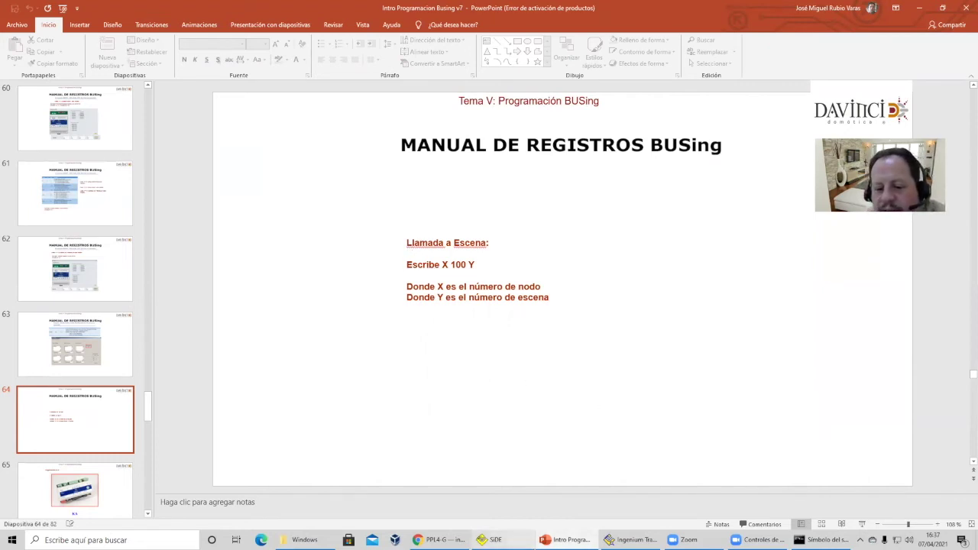
{"action": "left_click", "coordinate": [492, 539]}
{"action": "left_click", "coordinate": [67, 62]}
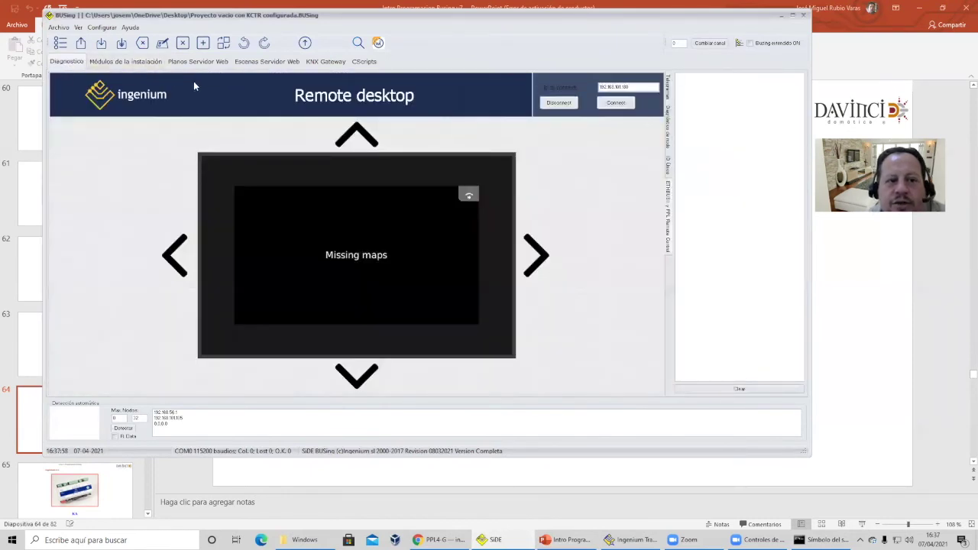
{"action": "left_click", "coordinate": [669, 93]}
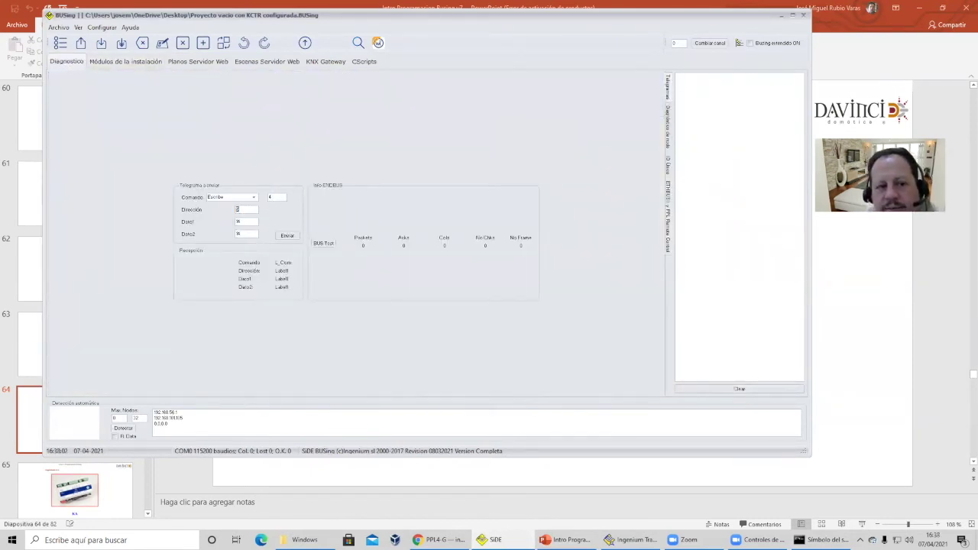
{"action": "double_click", "coordinate": [239, 222]}
{"action": "type", "text": "100"}
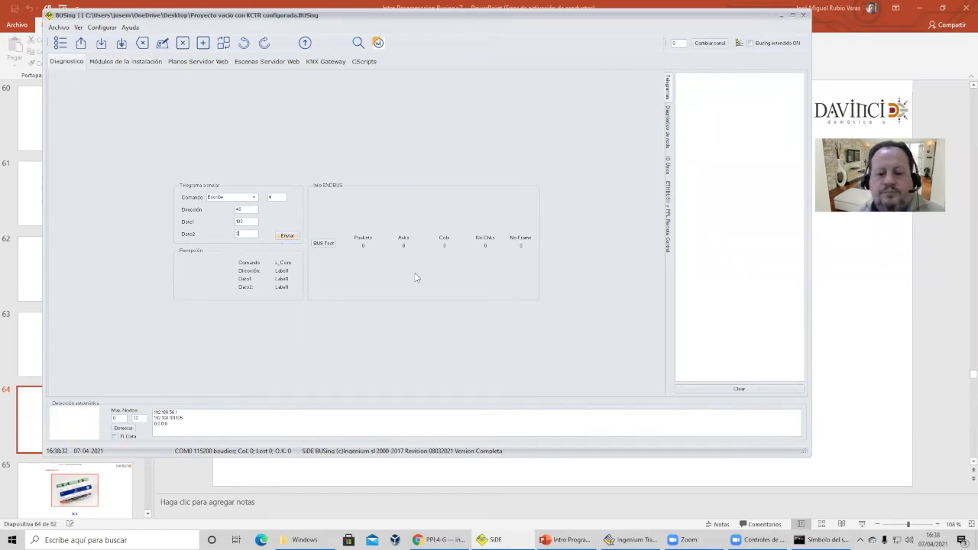
- Browse the final slides 80–82, then settle on slide 65 'Programación KCTr'
{"action": "left_click", "coordinate": [554, 533]}
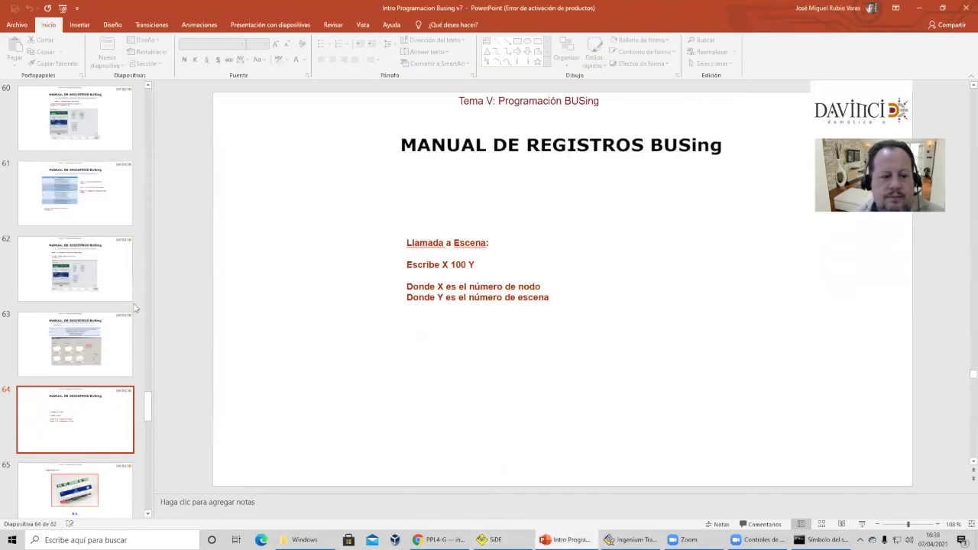
{"action": "scroll", "coordinate": [104, 338], "scroll_direction": "down", "scroll_amount": 2}
{"action": "scroll", "coordinate": [104, 338], "scroll_direction": "down", "scroll_amount": 9}
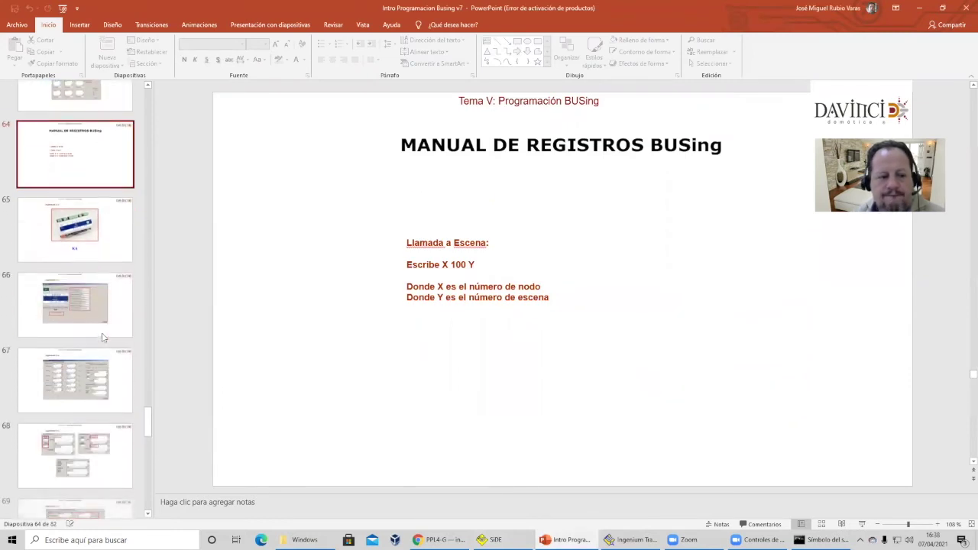
{"action": "scroll", "coordinate": [103, 338], "scroll_direction": "down", "scroll_amount": 10}
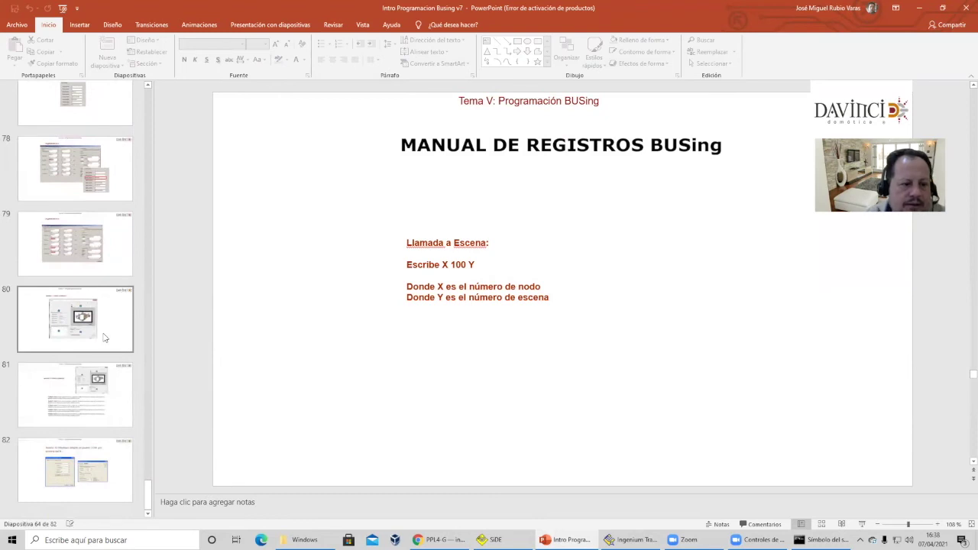
{"action": "left_click", "coordinate": [104, 337]}
{"action": "left_click", "coordinate": [116, 375]}
{"action": "key", "text": "Down"}
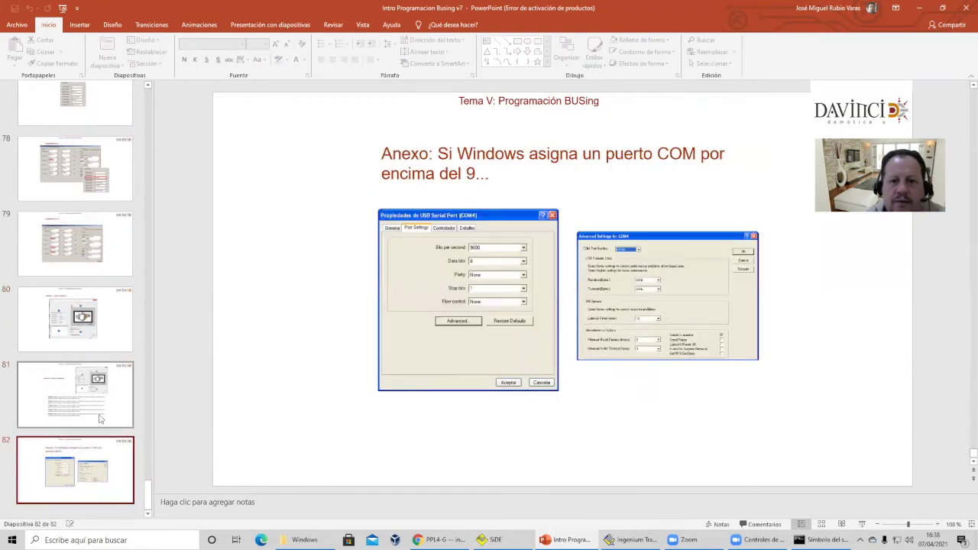
{"action": "scroll", "coordinate": [99, 418], "scroll_direction": "up", "scroll_amount": 9}
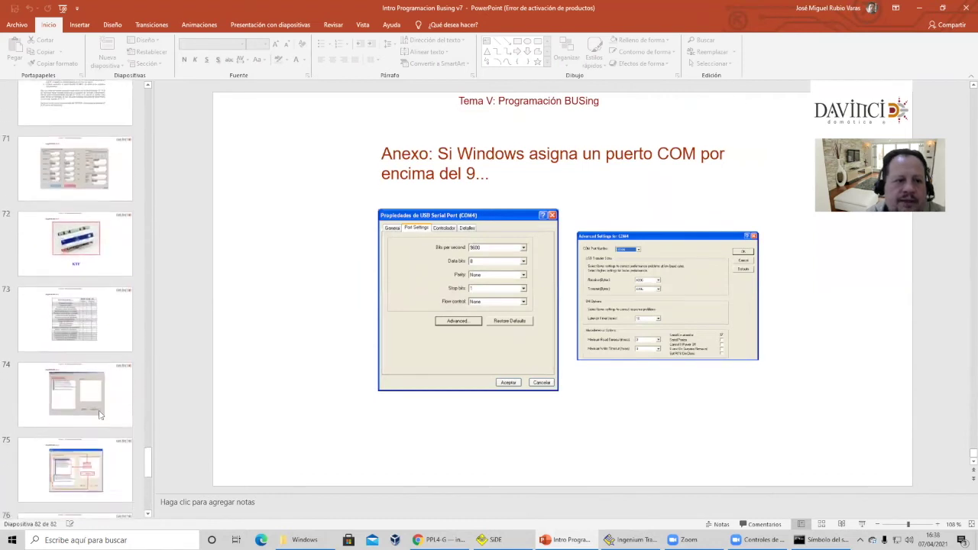
{"action": "scroll", "coordinate": [100, 415], "scroll_direction": "up", "scroll_amount": 9}
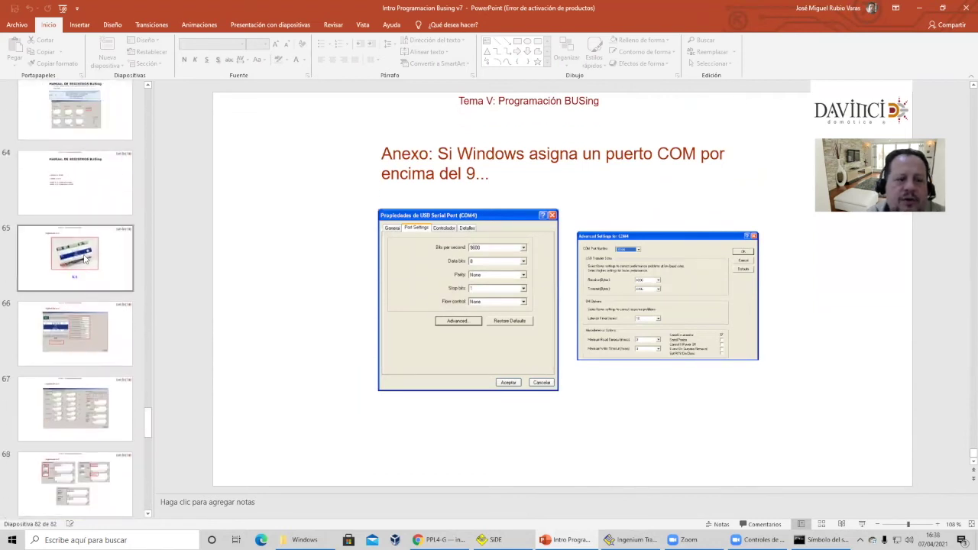
{"action": "left_click", "coordinate": [86, 257]}
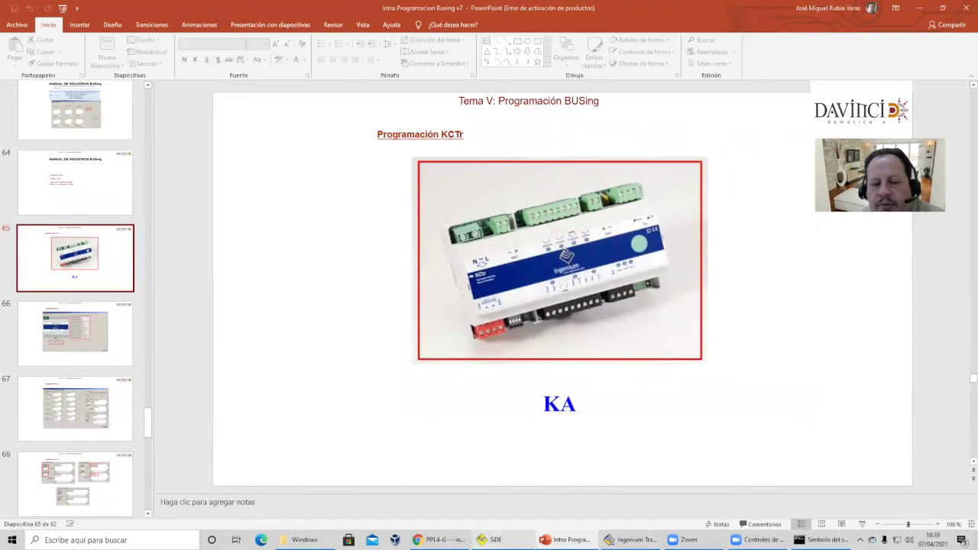
{"action": "left_click", "coordinate": [490, 540]}
{"action": "left_click", "coordinate": [123, 62]}
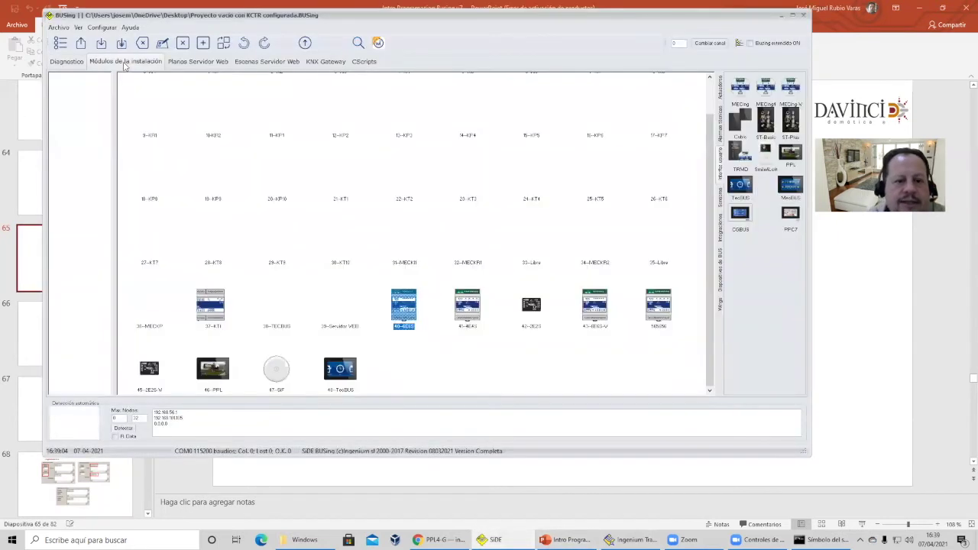
{"action": "scroll", "coordinate": [221, 191], "scroll_direction": "up", "scroll_amount": 1}
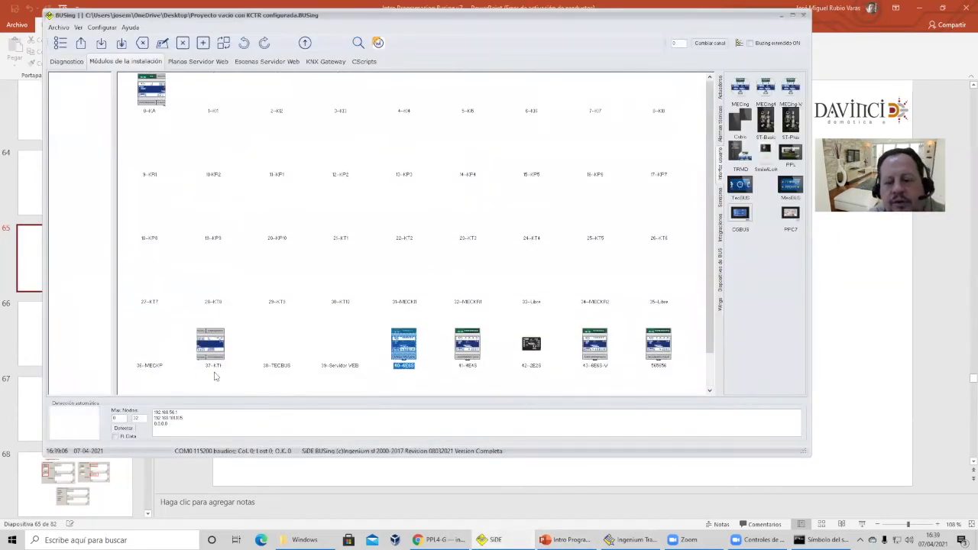
{"action": "double_click", "coordinate": [151, 100]}
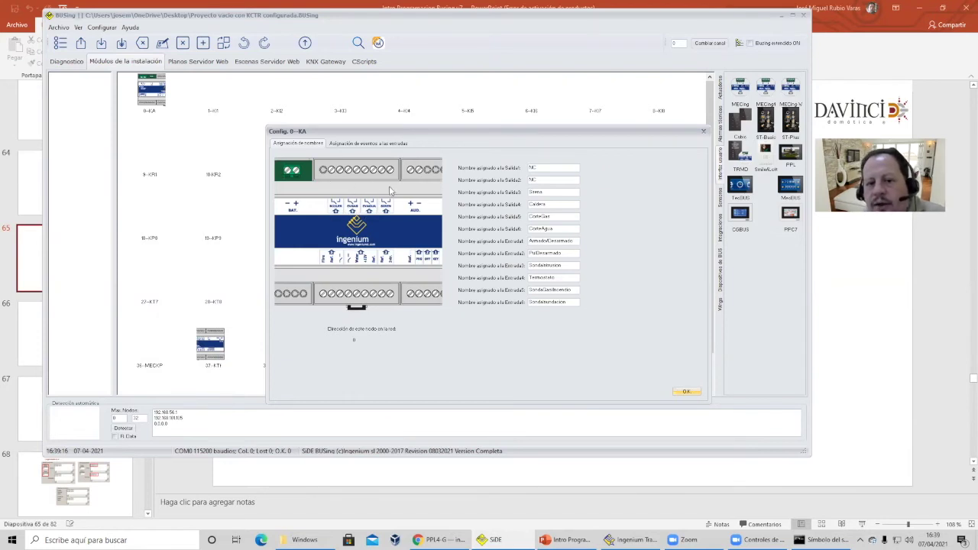
{"action": "left_click", "coordinate": [685, 392]}
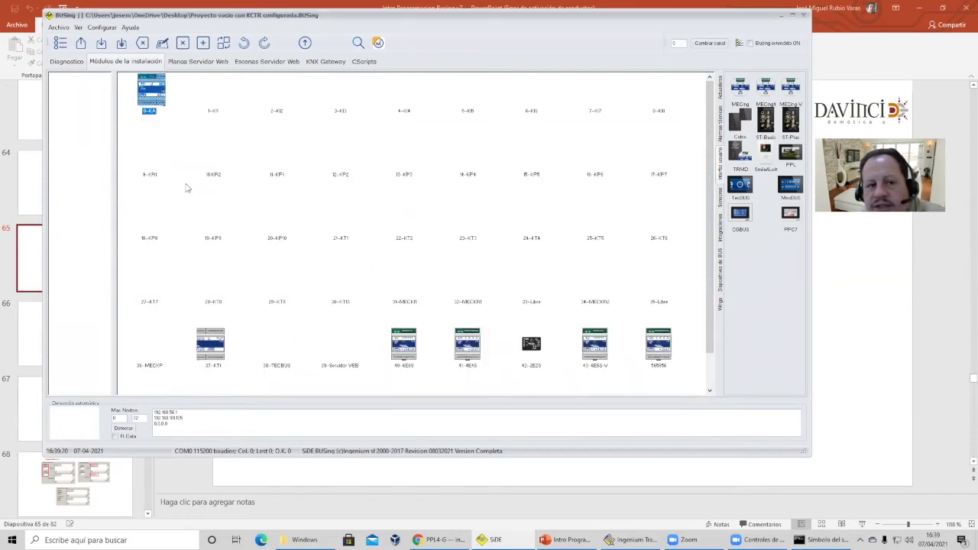
{"action": "scroll", "coordinate": [201, 189], "scroll_direction": "down", "scroll_amount": 1}
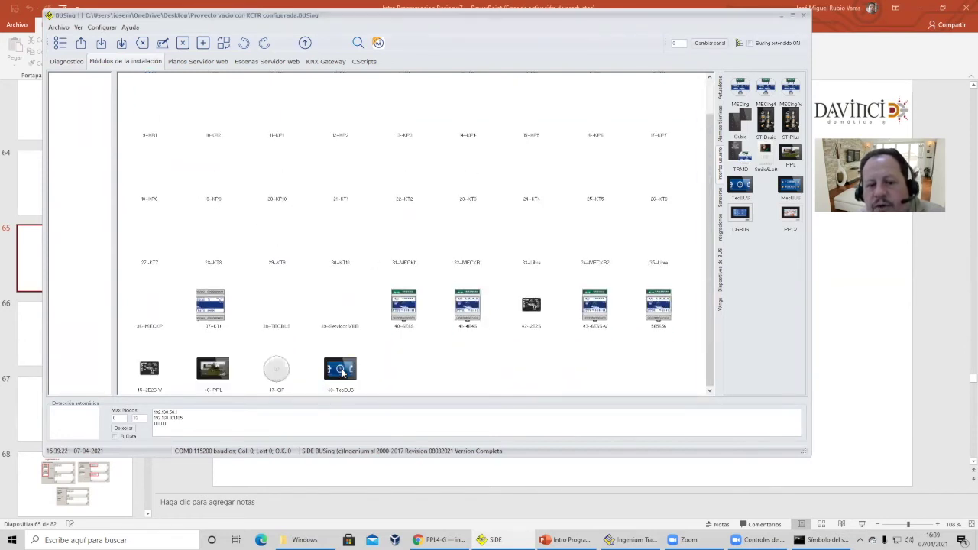
{"action": "double_click", "coordinate": [340, 370]}
{"action": "double_click", "coordinate": [344, 199]}
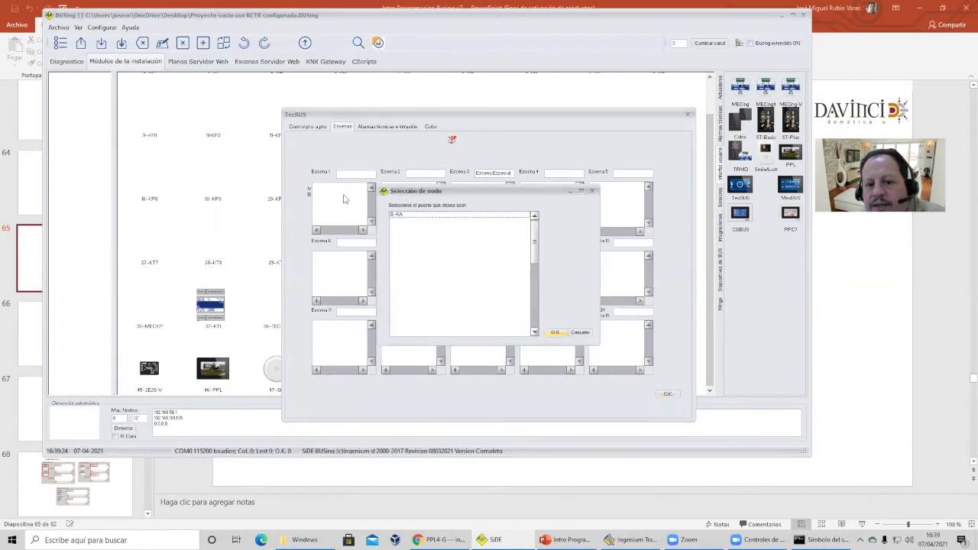
{"action": "double_click", "coordinate": [399, 216]}
{"action": "left_click", "coordinate": [511, 251]}
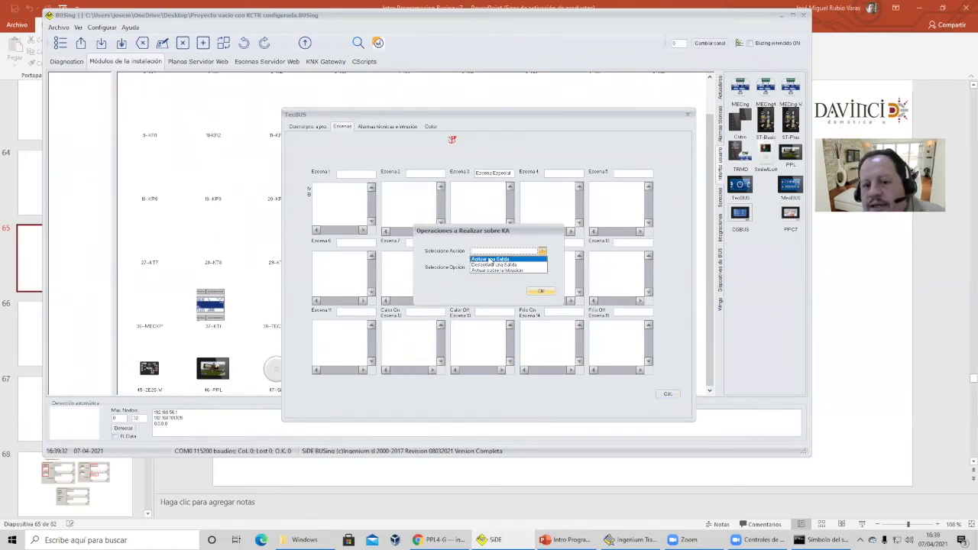
{"action": "left_click", "coordinate": [493, 260]}
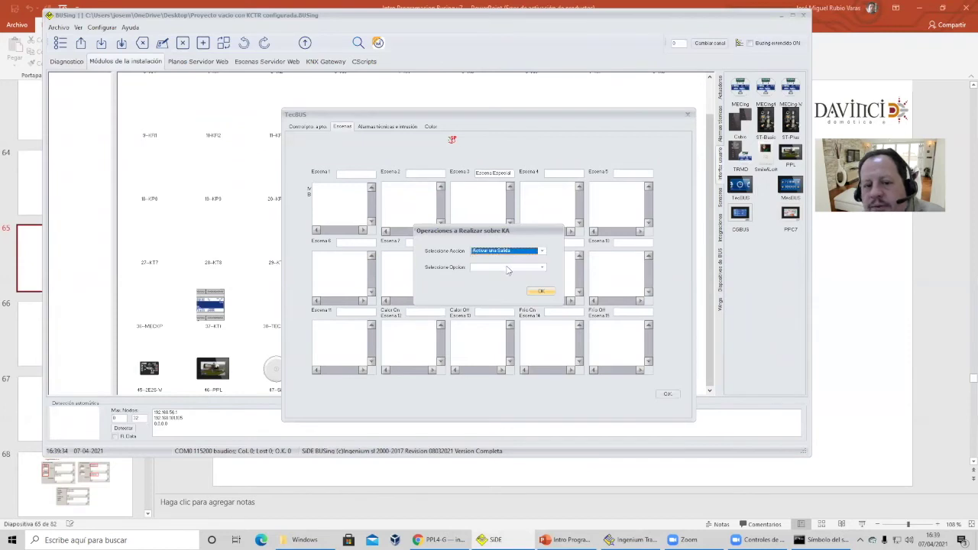
{"action": "left_click", "coordinate": [509, 269]}
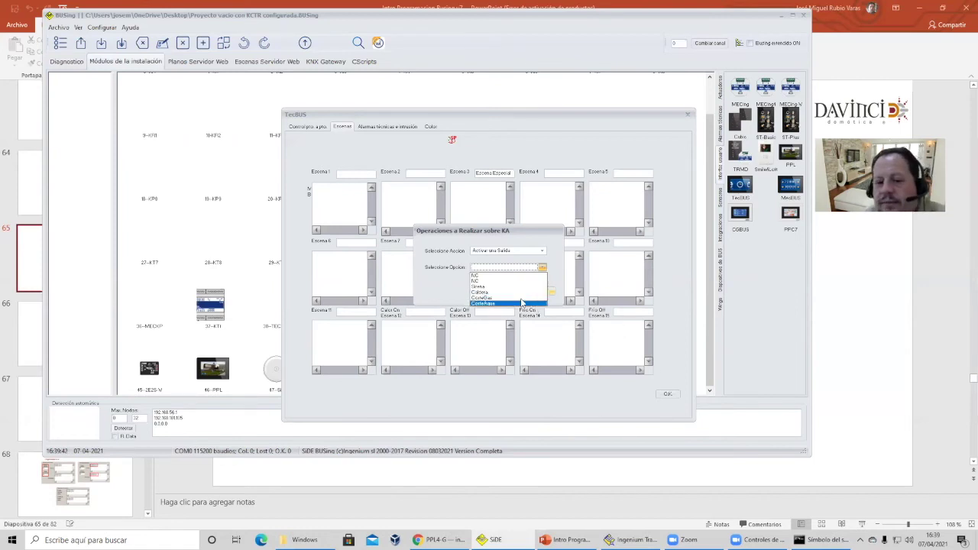
{"action": "left_click", "coordinate": [677, 394]}
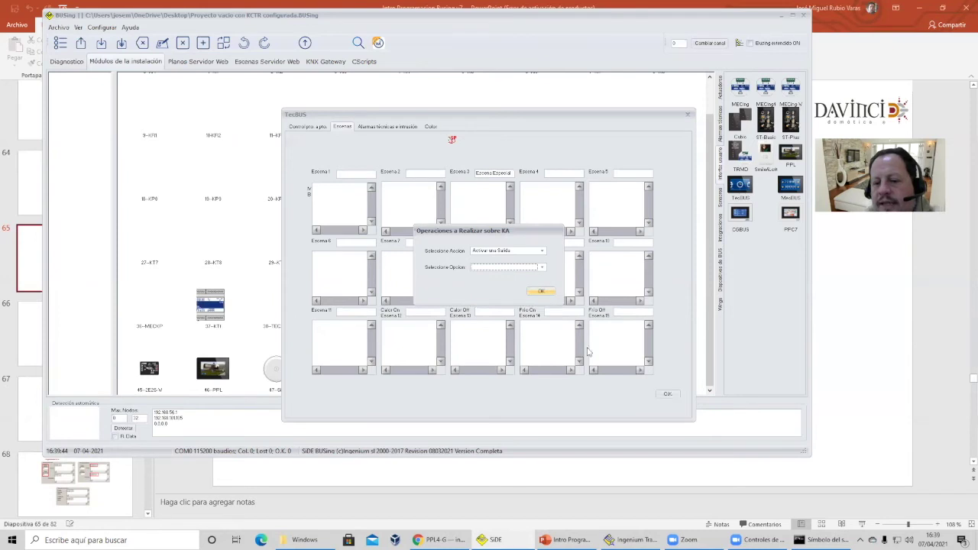
{"action": "left_click", "coordinate": [547, 292]}
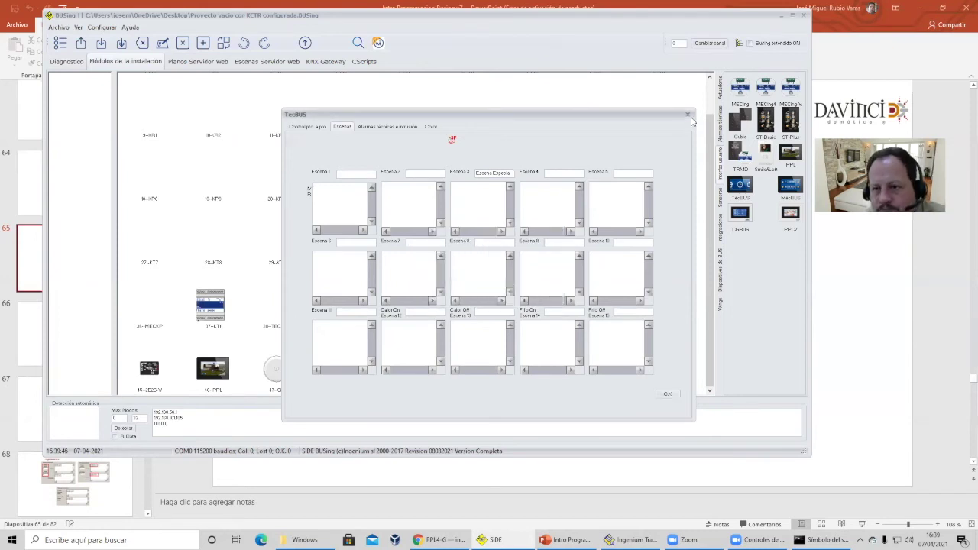
{"action": "left_click", "coordinate": [689, 115]}
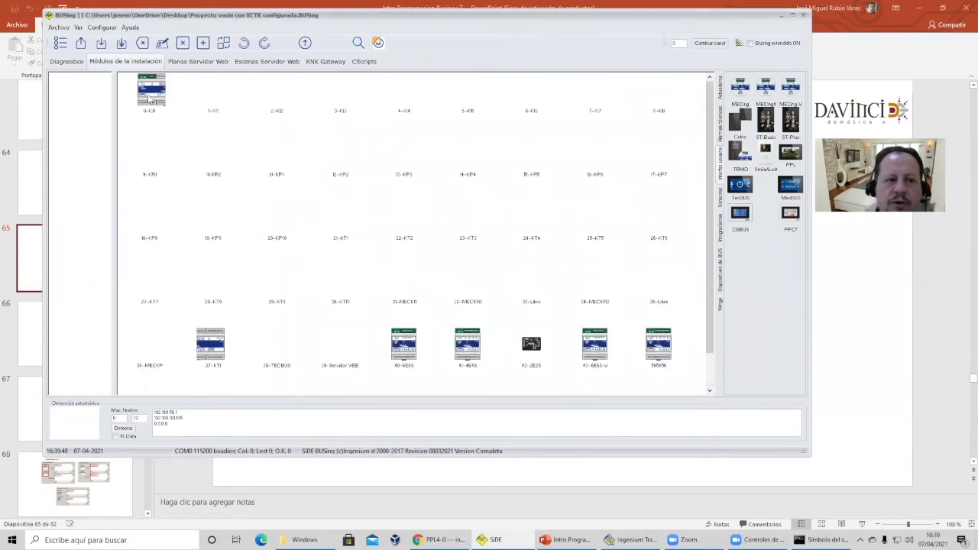
{"action": "double_click", "coordinate": [150, 98]}
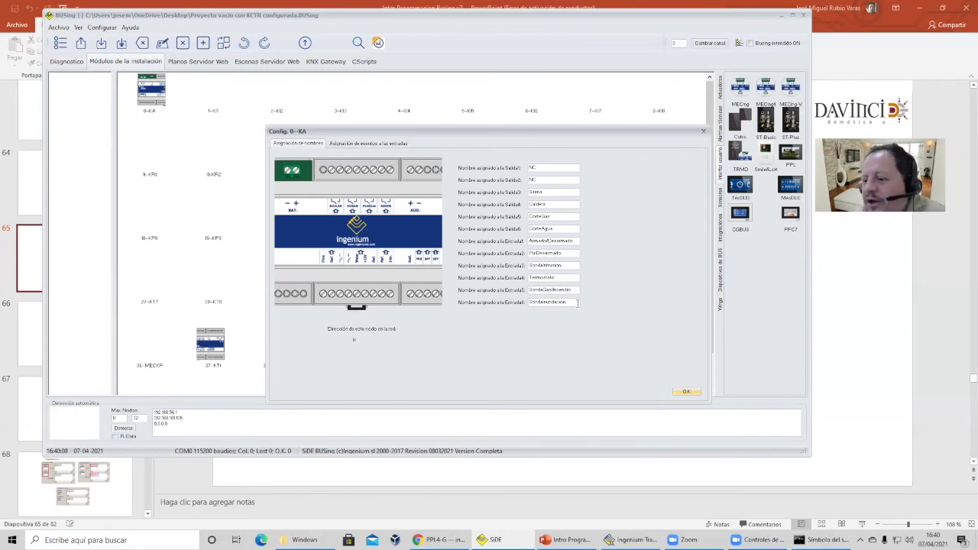
{"action": "left_click", "coordinate": [349, 145]}
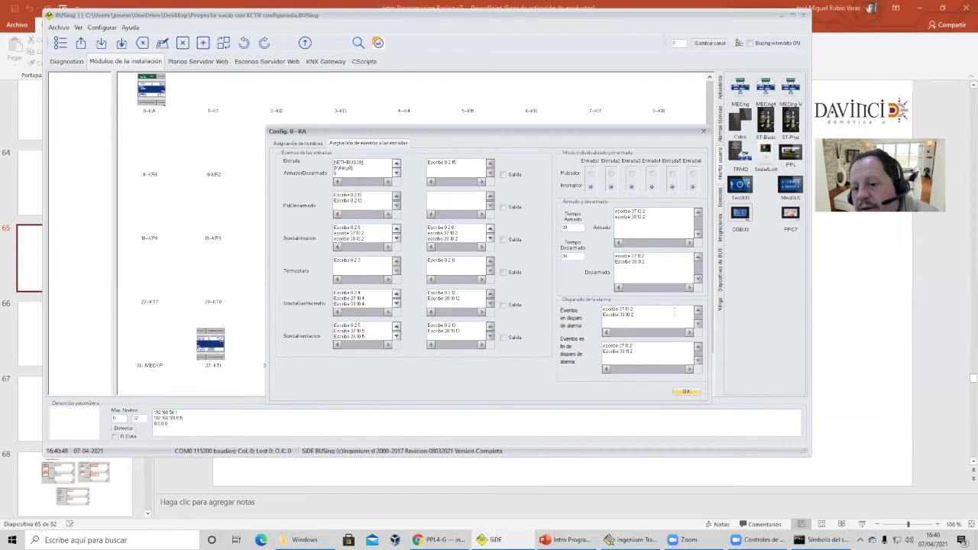
{"action": "left_click", "coordinate": [686, 393]}
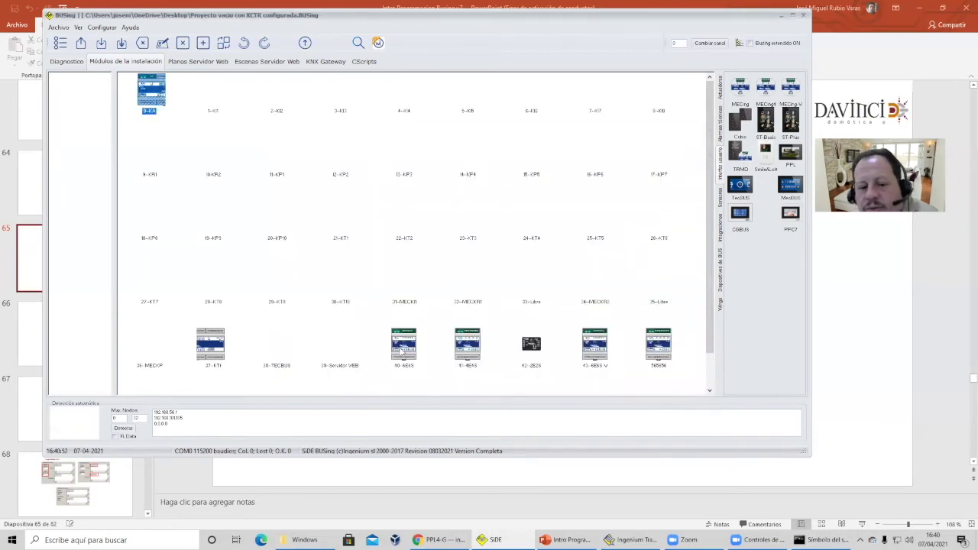
- Inspect 37-KTI's KCTR phone menu, expanding the caldera and alarmas branches, then cancel
{"action": "double_click", "coordinate": [210, 348]}
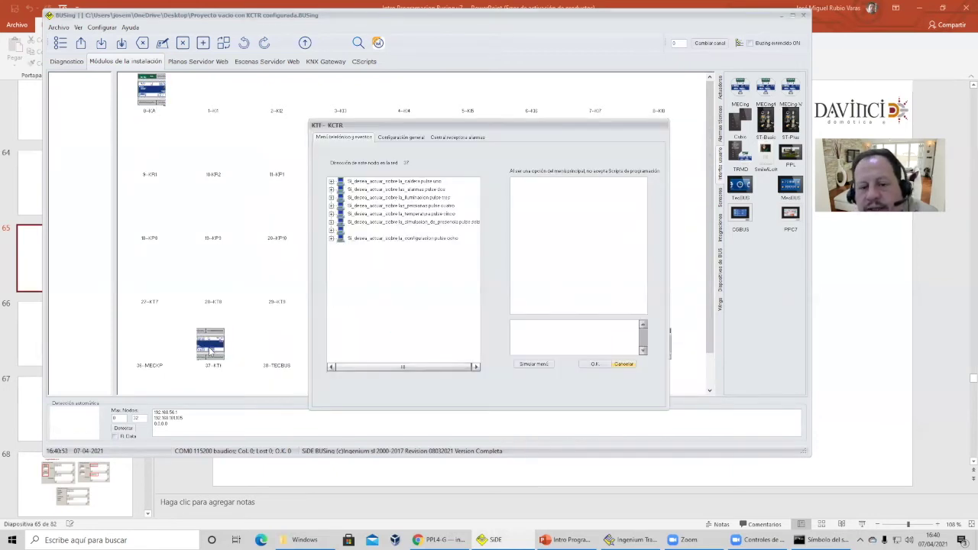
{"action": "left_click", "coordinate": [330, 181]}
{"action": "left_click", "coordinate": [331, 287]}
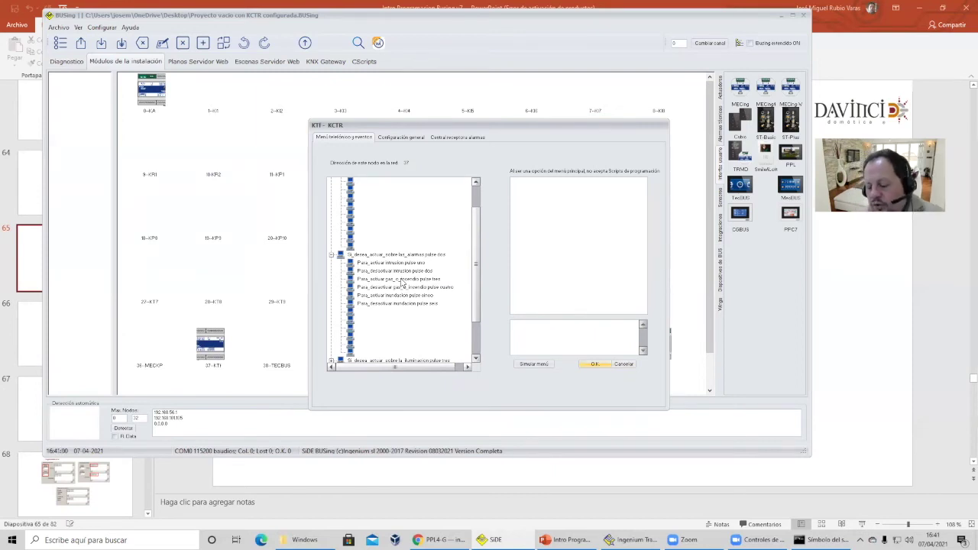
{"action": "left_click", "coordinate": [619, 366]}
- Scroll the PowerPoint slides, then bring up File Explorer on the Ingenium Tracker v2.3 folder
{"action": "key", "text": "alt+Tab"}
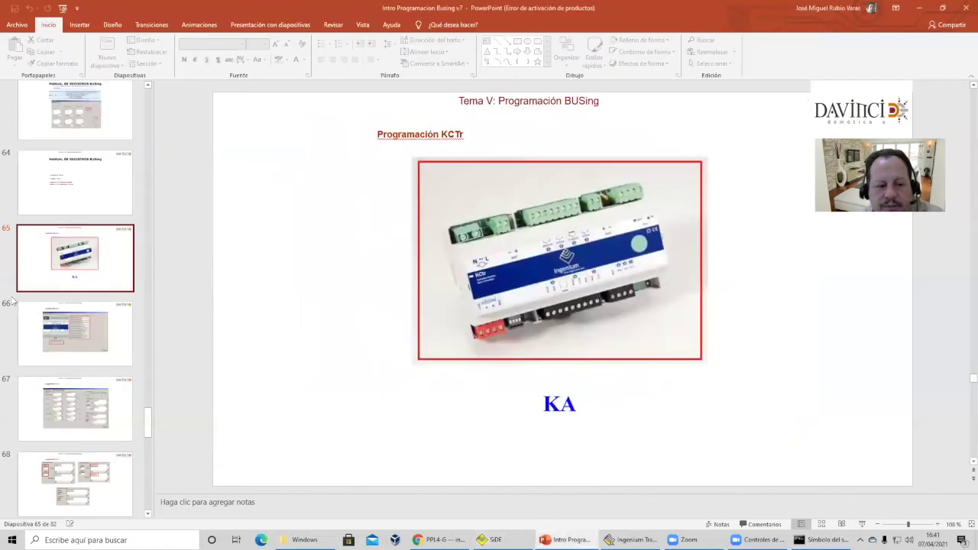
{"action": "scroll", "coordinate": [64, 300], "scroll_direction": "down", "scroll_amount": 10}
{"action": "scroll", "coordinate": [64, 301], "scroll_direction": "down", "scroll_amount": 3}
{"action": "scroll", "coordinate": [64, 300], "scroll_direction": "up", "scroll_amount": 8}
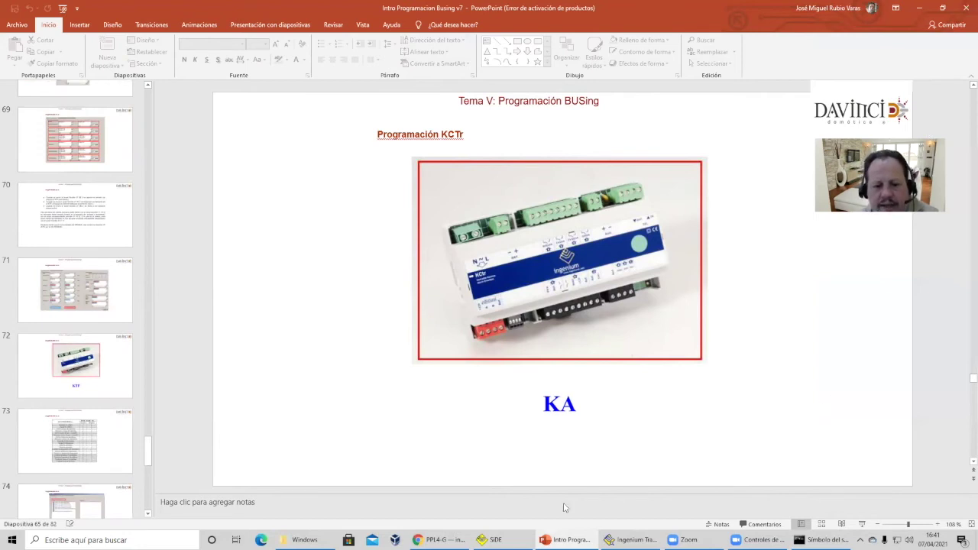
{"action": "left_click", "coordinate": [304, 539]}
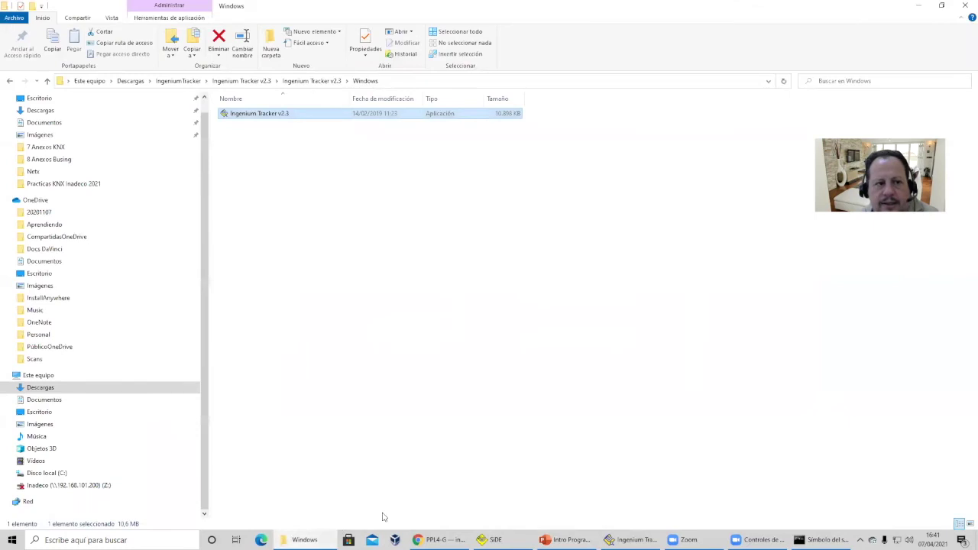
- Browse OneDrive > Docs DaVinci > Proyectos, exploring the AA FLC course folders
{"action": "left_click", "coordinate": [35, 199]}
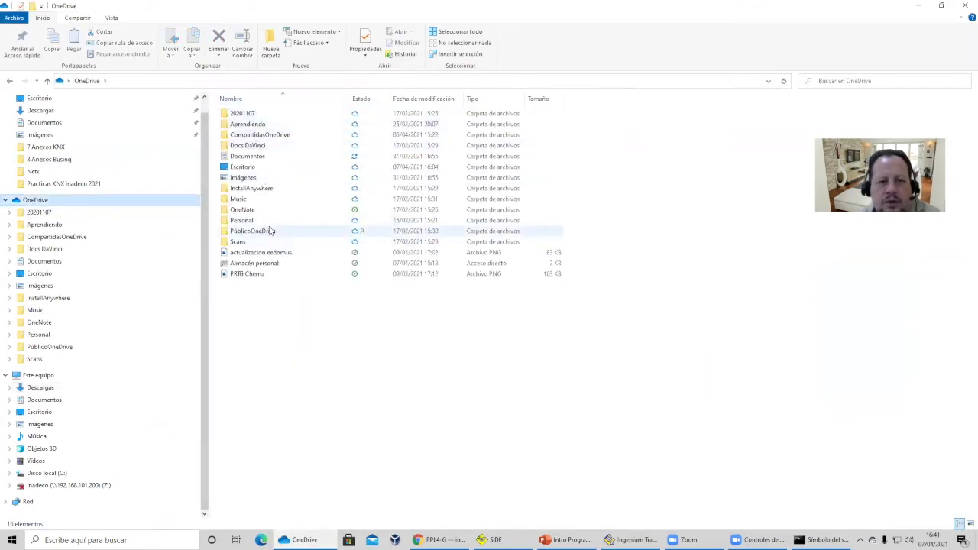
{"action": "double_click", "coordinate": [261, 146]}
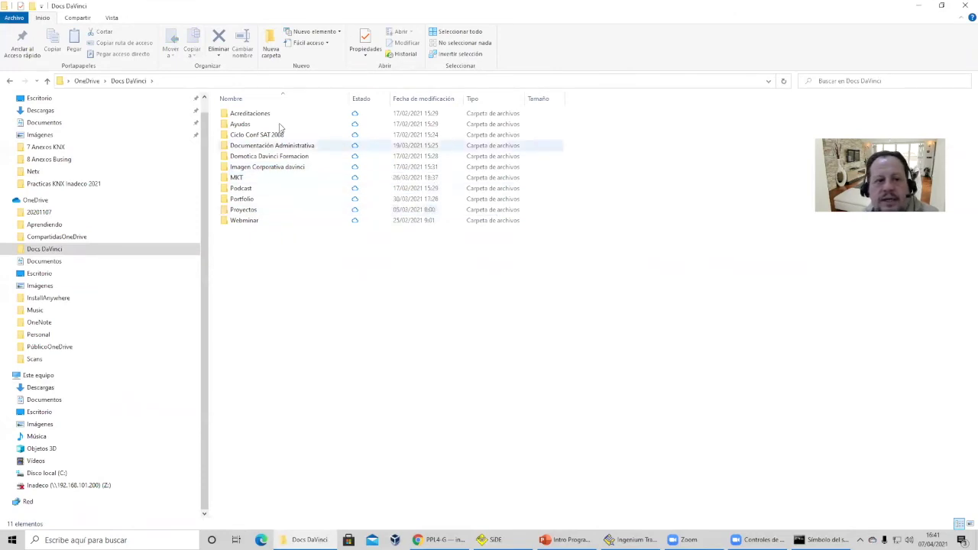
{"action": "left_click", "coordinate": [258, 211]}
{"action": "double_click", "coordinate": [258, 214]}
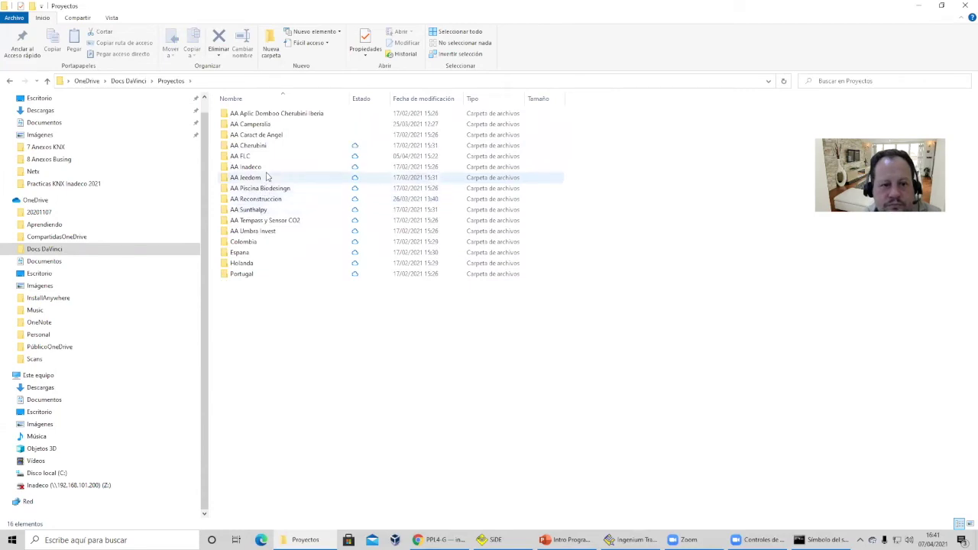
{"action": "double_click", "coordinate": [259, 157]}
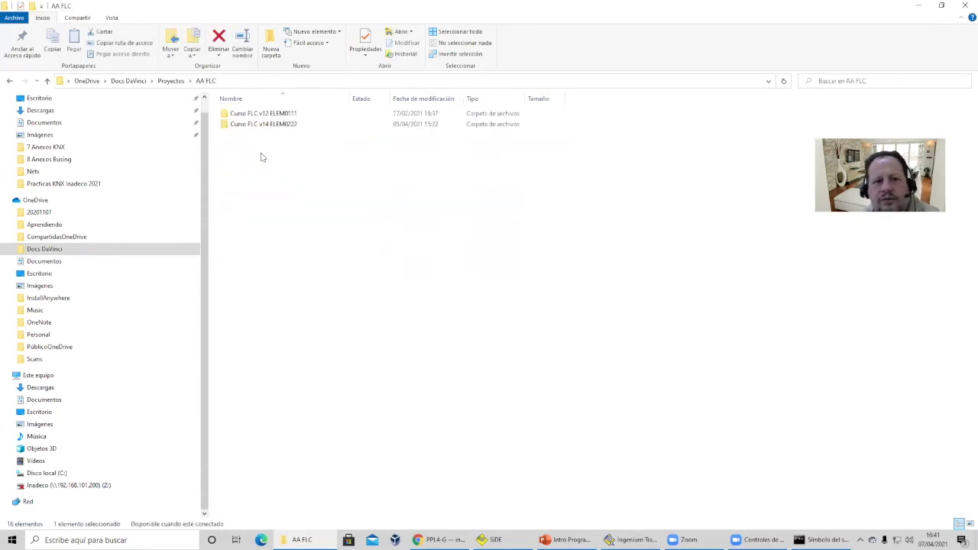
{"action": "double_click", "coordinate": [262, 123]}
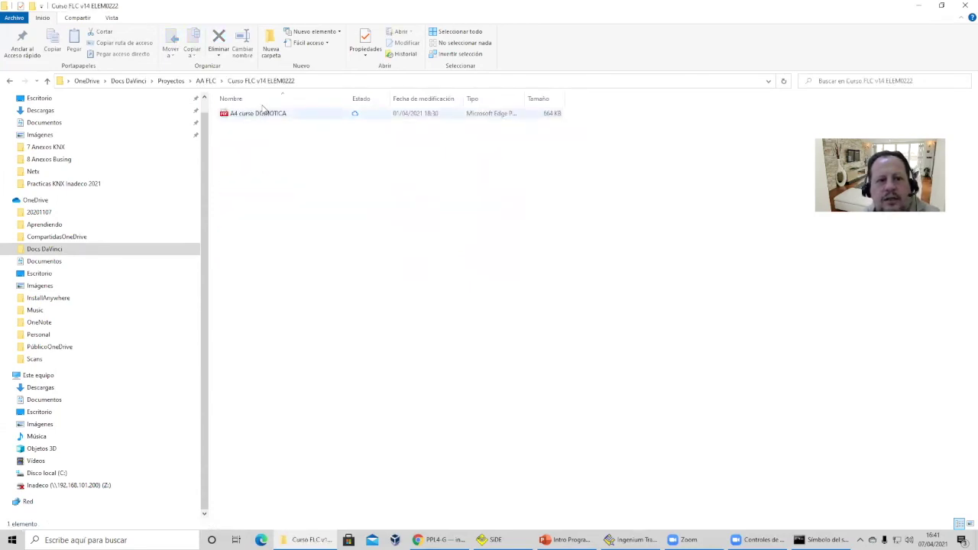
{"action": "left_click", "coordinate": [47, 81]}
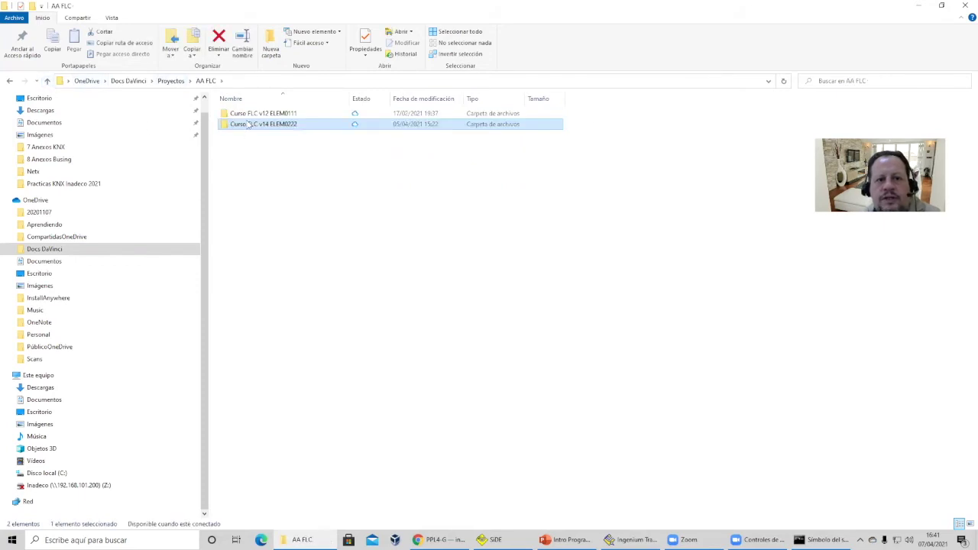
{"action": "double_click", "coordinate": [251, 114]}
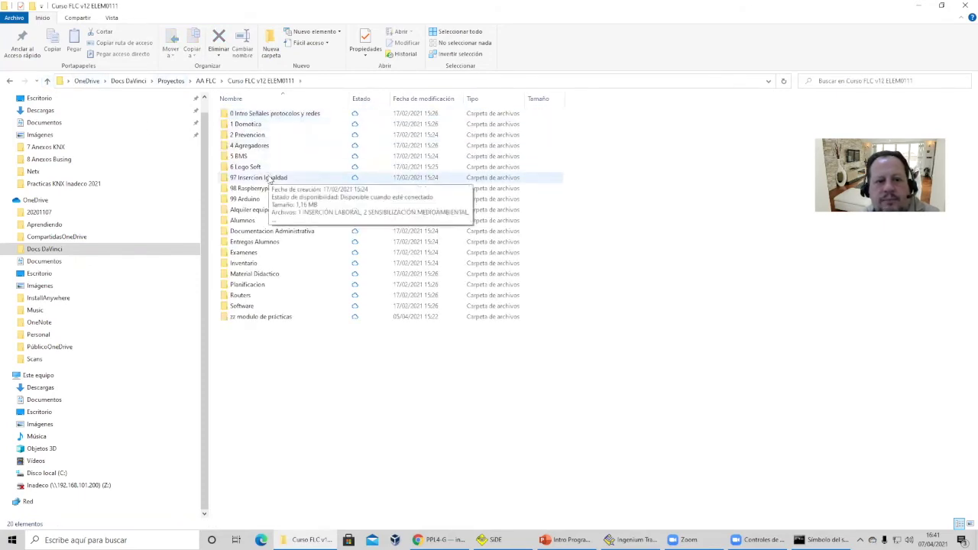
{"action": "double_click", "coordinate": [252, 124]}
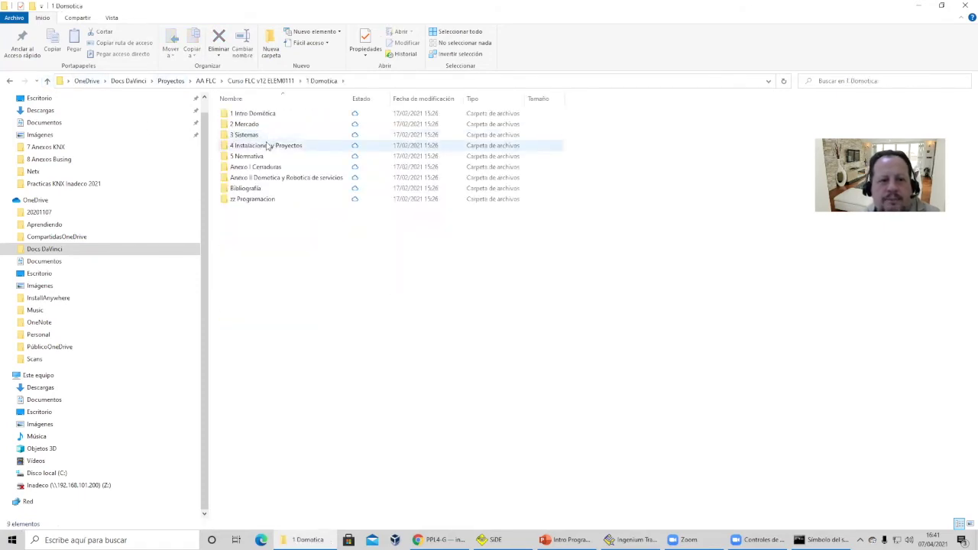
{"action": "double_click", "coordinate": [256, 136]}
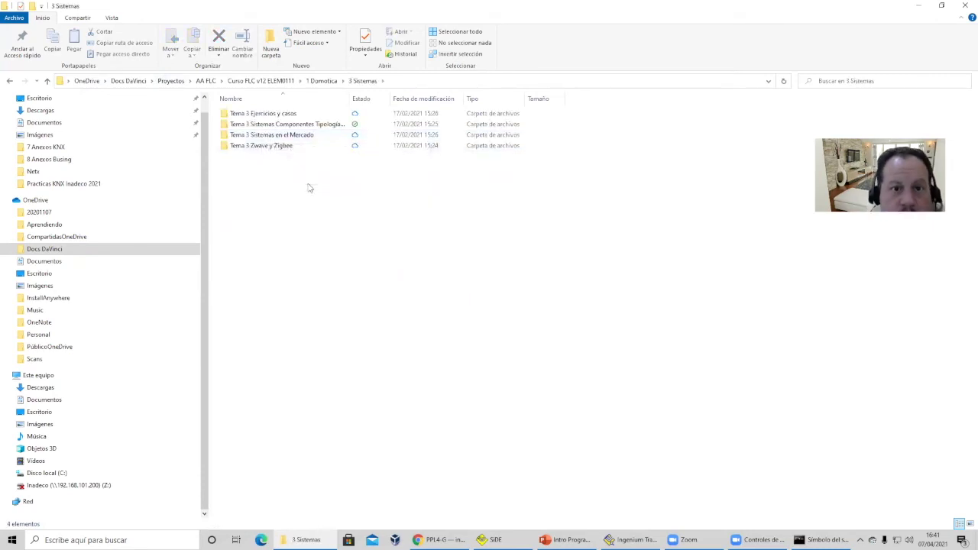
{"action": "left_click", "coordinate": [171, 81]}
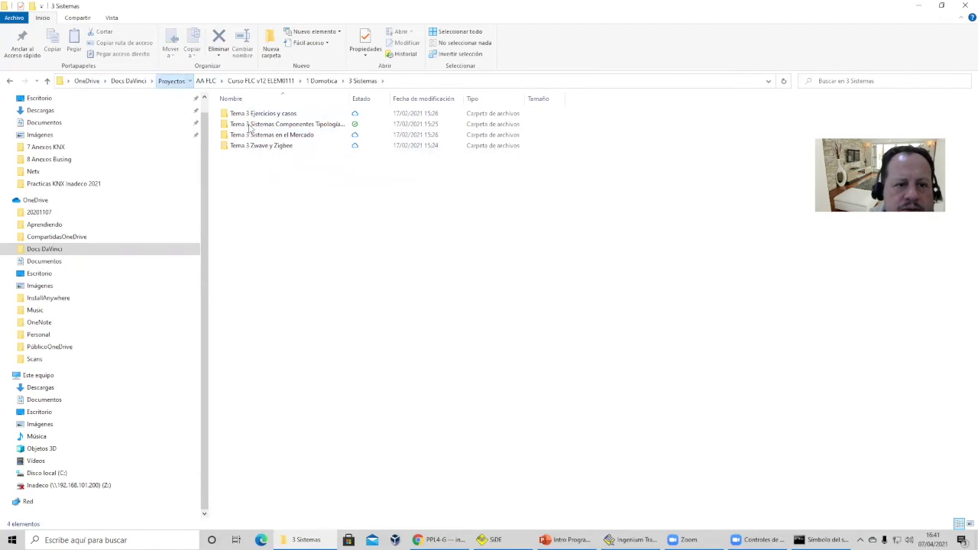
- Navigate AA Inadeco > IFCT0409v2 > … > 8 Anexos Busing and open Linea telefono simulada.JPG
{"action": "double_click", "coordinate": [252, 167]}
{"action": "double_click", "coordinate": [251, 125]}
{"action": "double_click", "coordinate": [250, 136]}
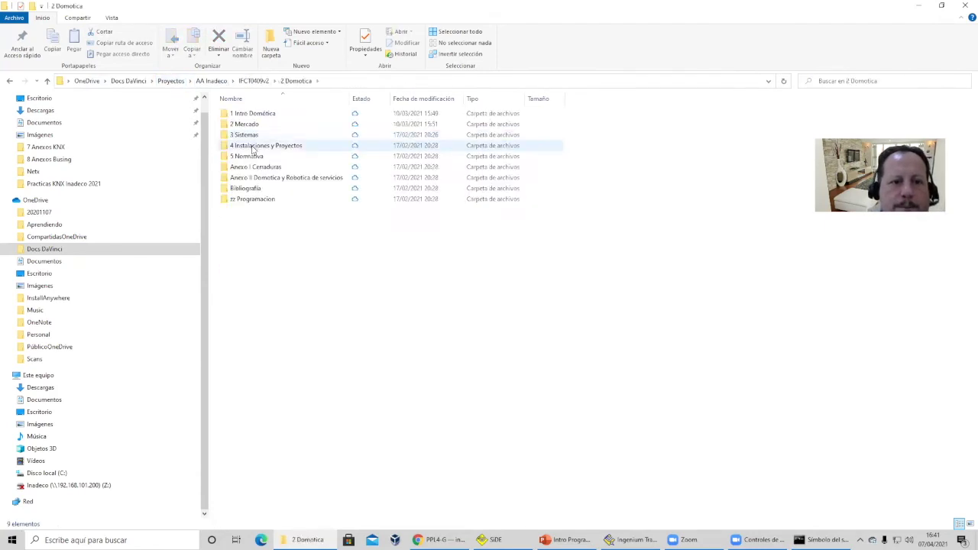
{"action": "double_click", "coordinate": [249, 136]}
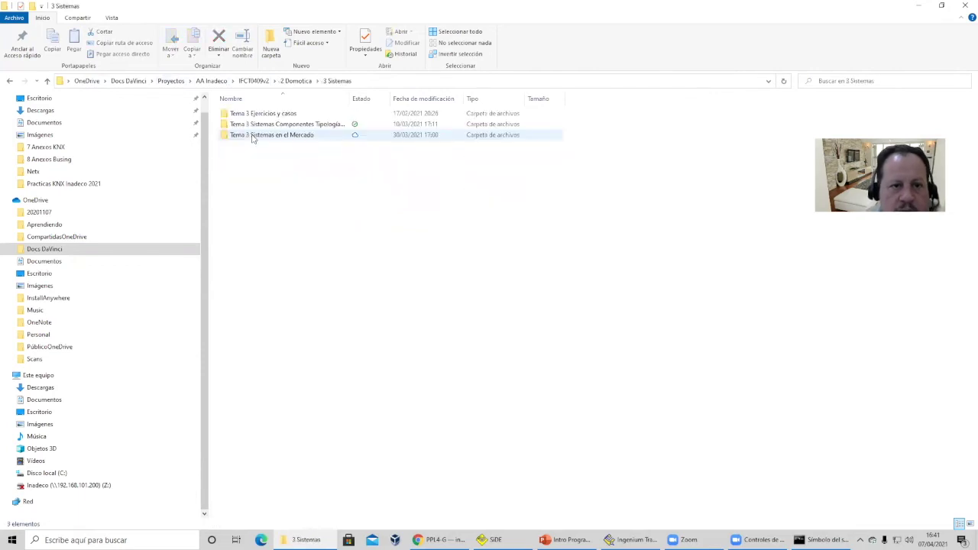
{"action": "double_click", "coordinate": [252, 136]}
{"action": "double_click", "coordinate": [252, 188]}
{"action": "double_click", "coordinate": [312, 198]}
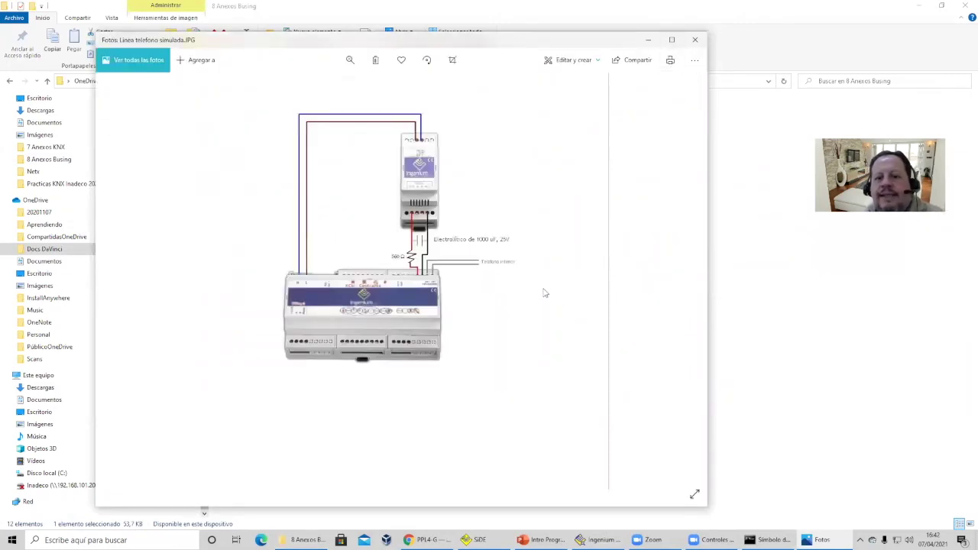
- Maximize Photos and zoom into the KCTR wiring, 1000 uF capacitor and 560 Ω resistor
{"action": "left_click", "coordinate": [671, 39]}
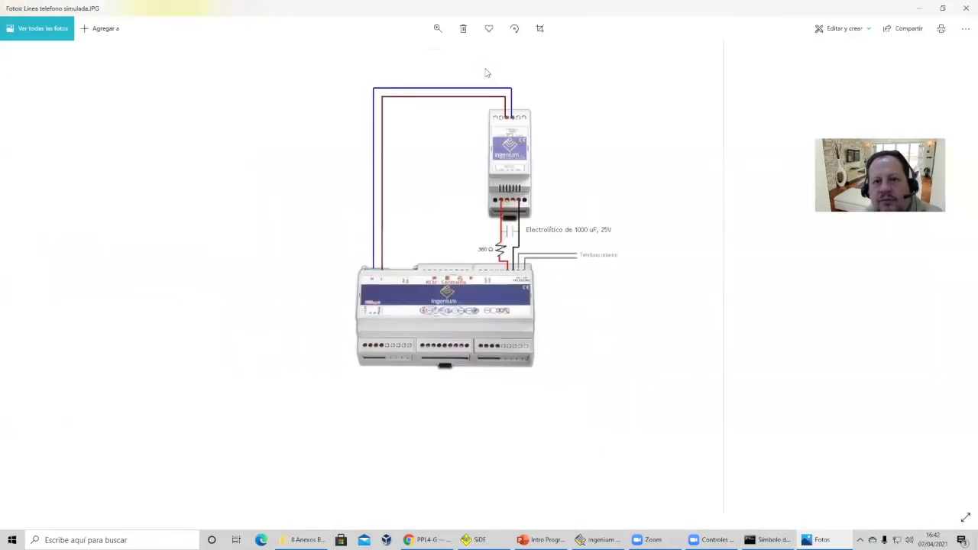
{"action": "left_click", "coordinate": [436, 31]}
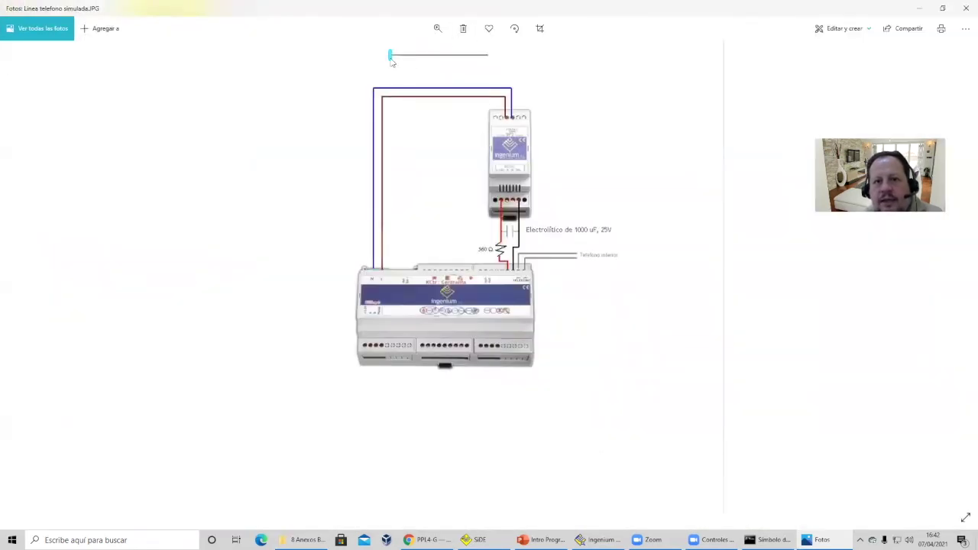
{"action": "left_click_drag", "start_coordinate": [403, 63], "coordinate": [424, 55]}
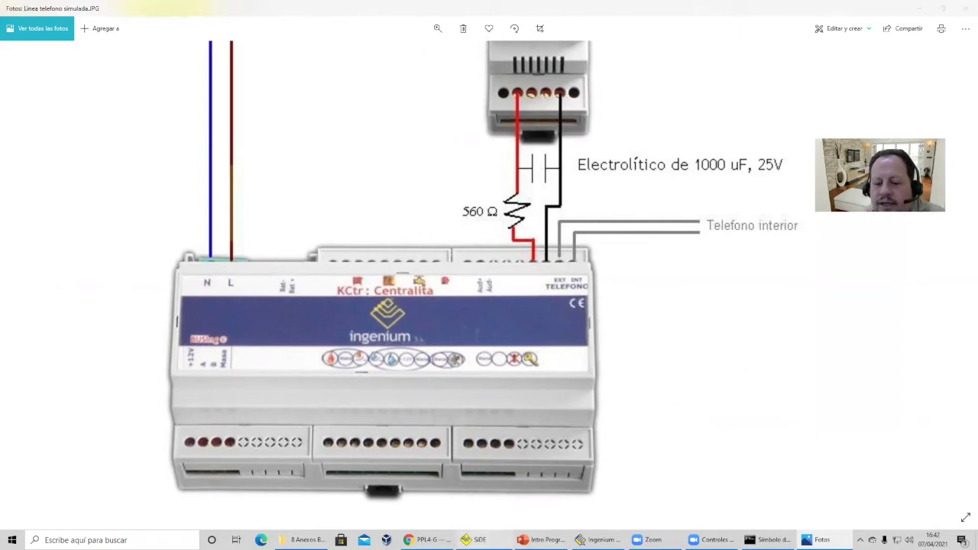
{"action": "left_click", "coordinate": [473, 539]}
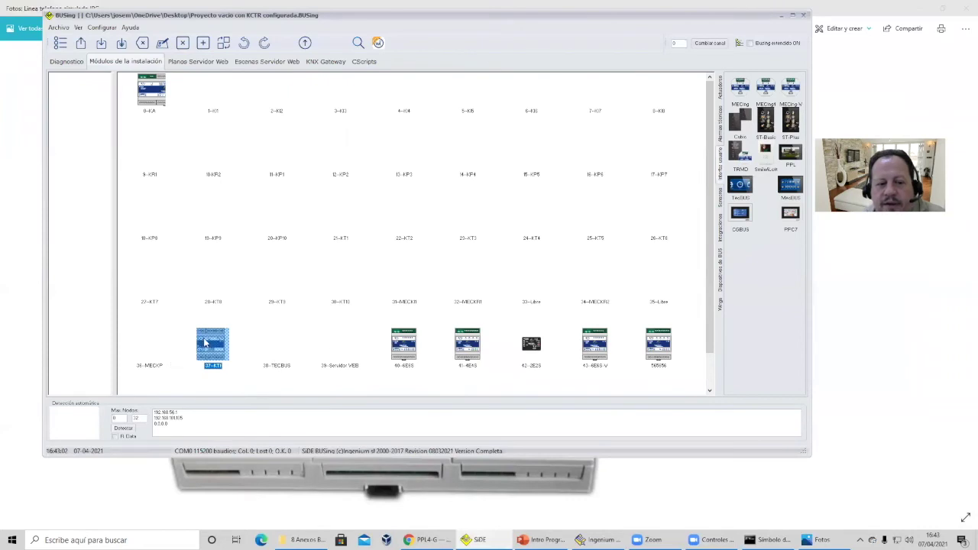
{"action": "double_click", "coordinate": [205, 344]}
{"action": "left_click", "coordinate": [374, 264]}
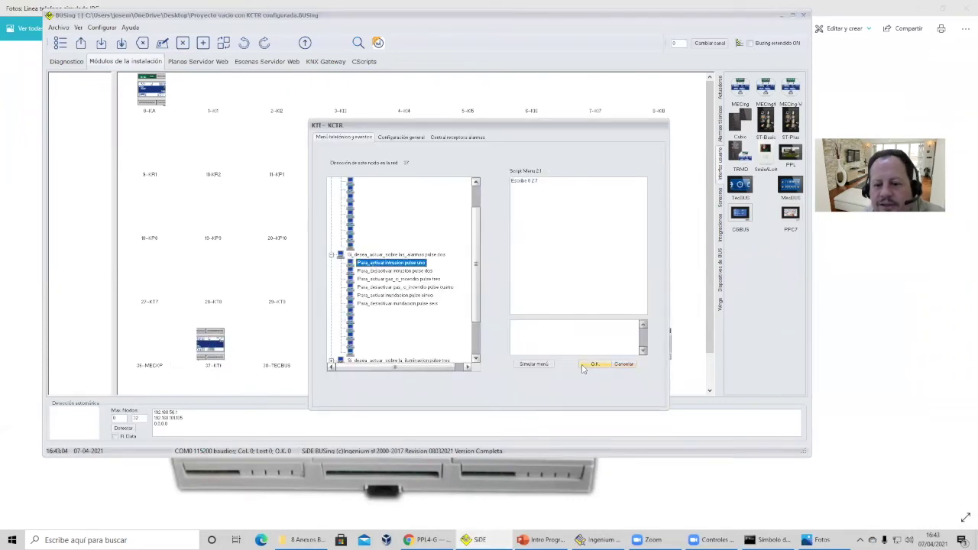
{"action": "left_click", "coordinate": [543, 366]}
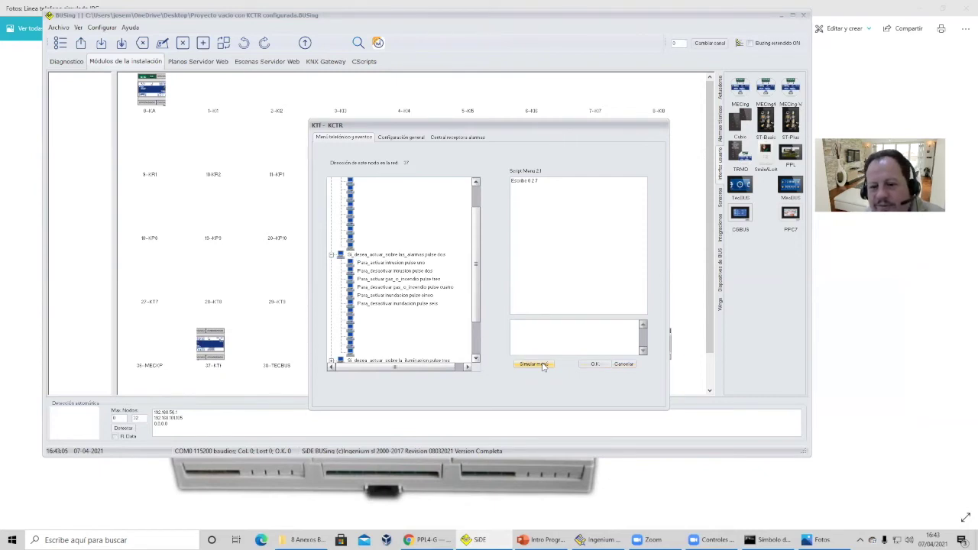
{"action": "left_click", "coordinate": [542, 366]}
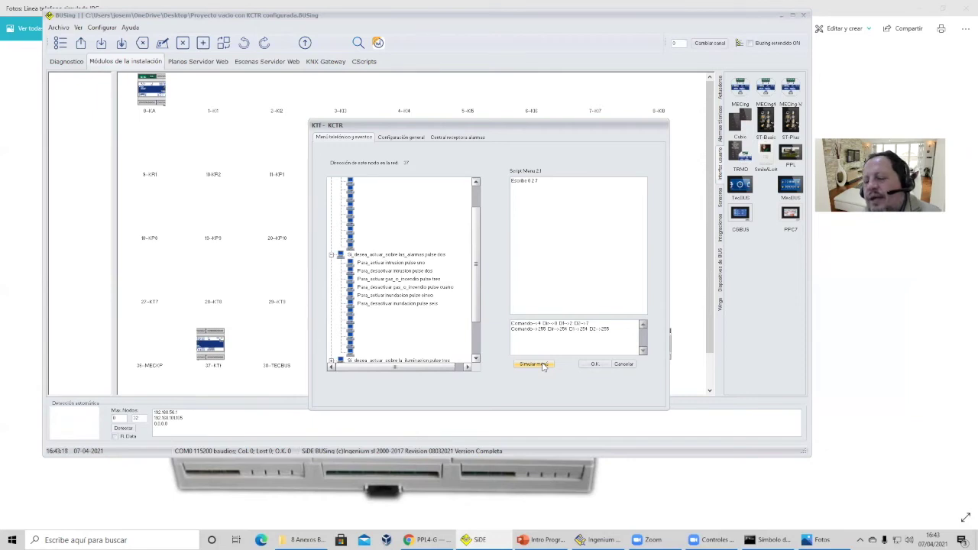
{"action": "left_click", "coordinate": [544, 539]}
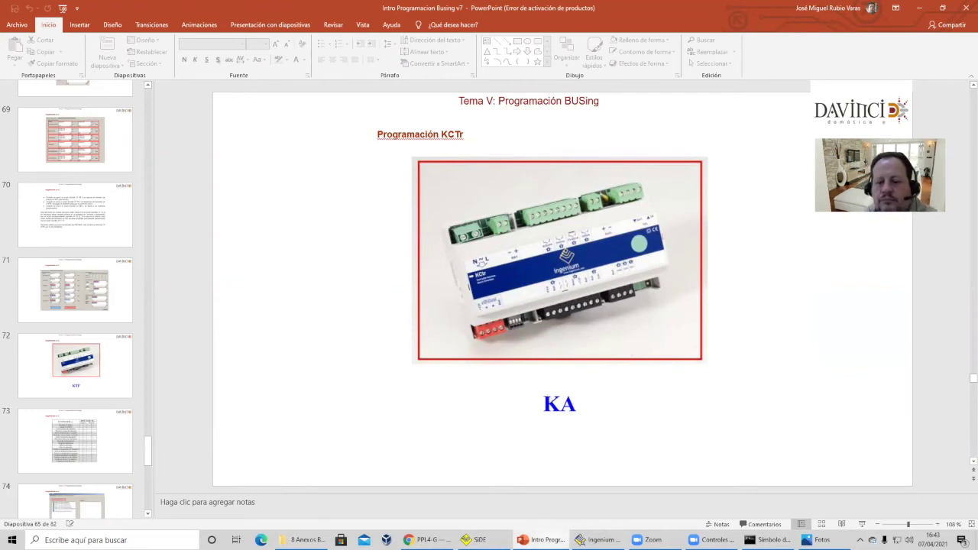
{"action": "left_click", "coordinate": [544, 540]}
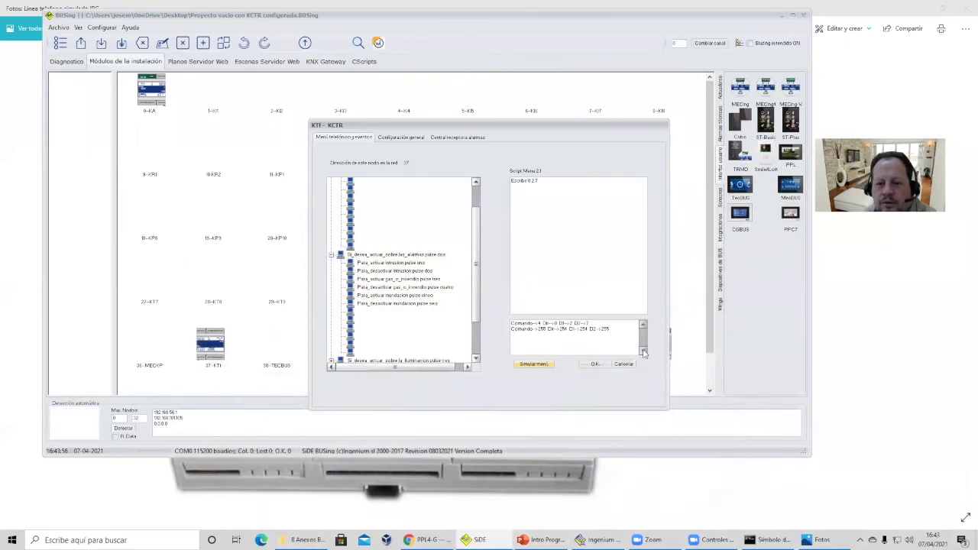
{"action": "left_click", "coordinate": [624, 364]}
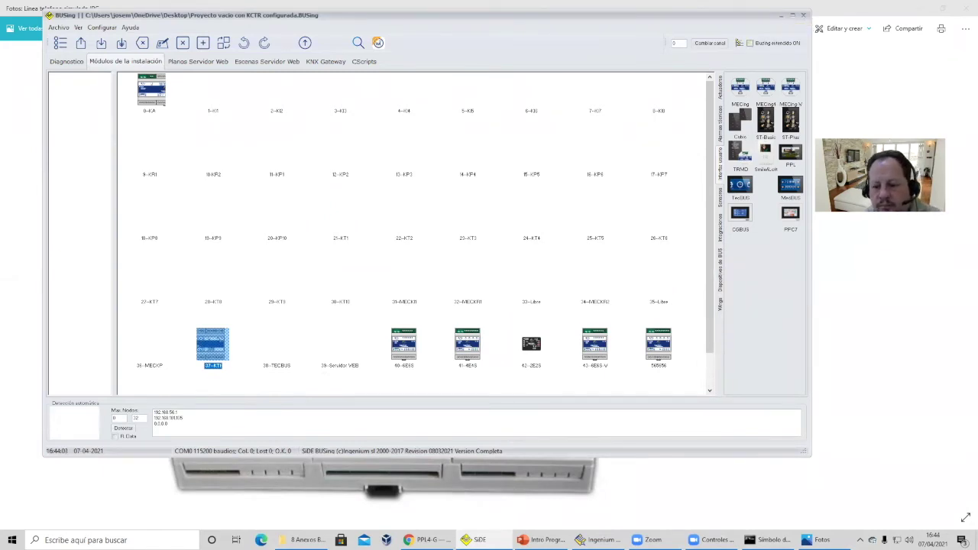
- Refresh Ingenium Tracker's web server search, then arrange BUSing and the 192.168.101.180 ping console
{"action": "left_click", "coordinate": [600, 540]}
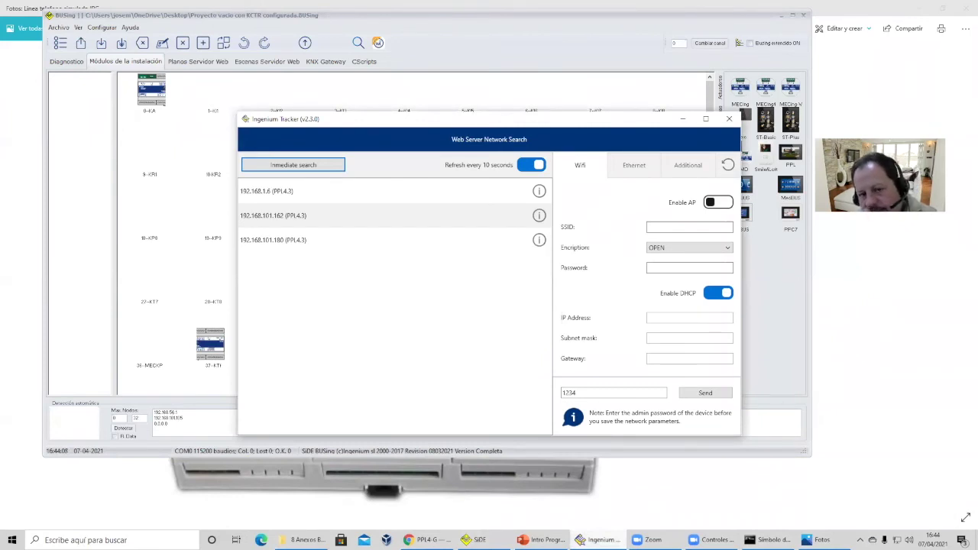
{"action": "left_click", "coordinate": [727, 164]}
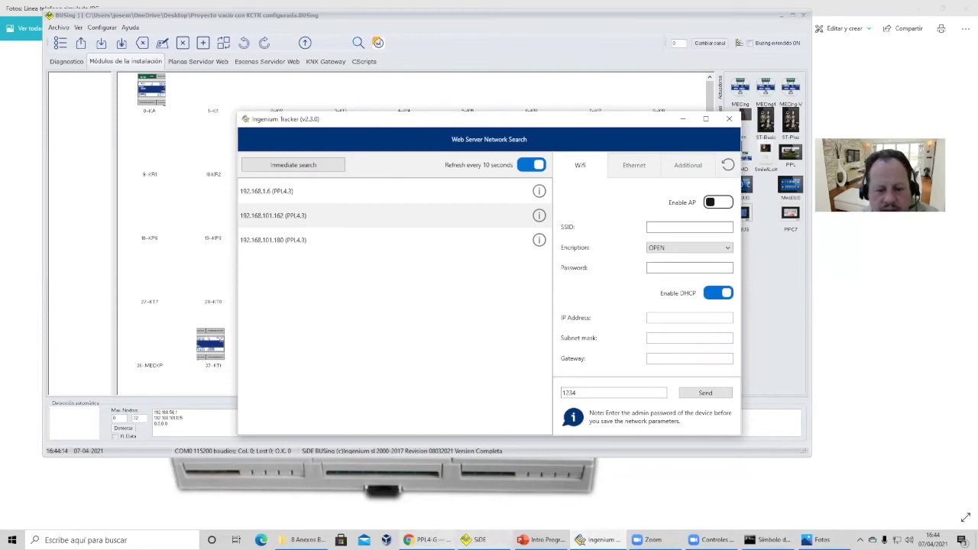
{"action": "left_click", "coordinate": [816, 540]}
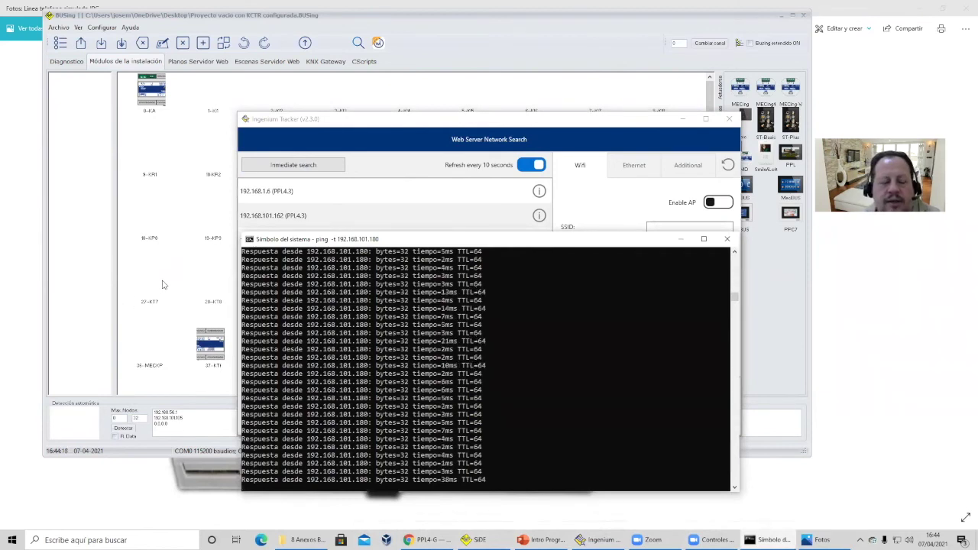
{"action": "left_click", "coordinate": [178, 258]}
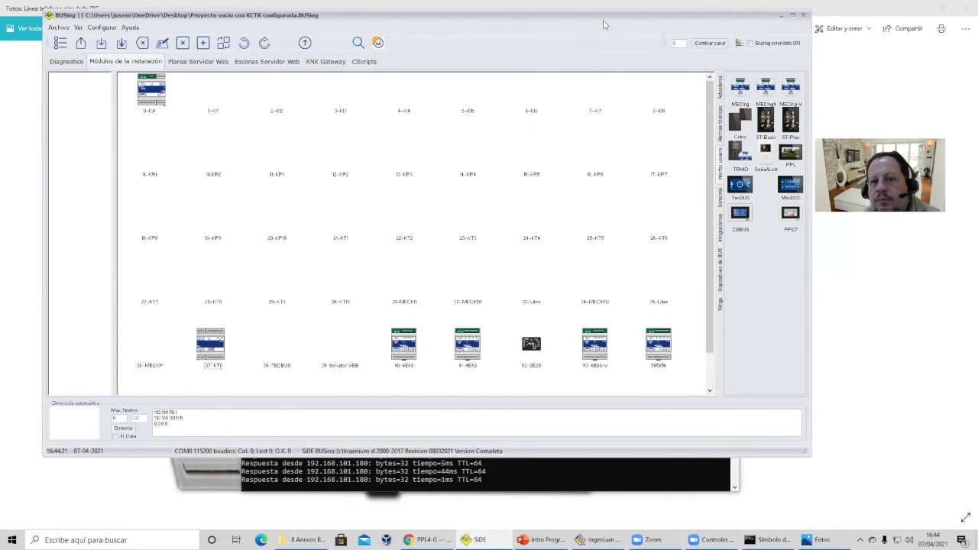
{"action": "left_click_drag", "start_coordinate": [603, 25], "coordinate": [618, 44]}
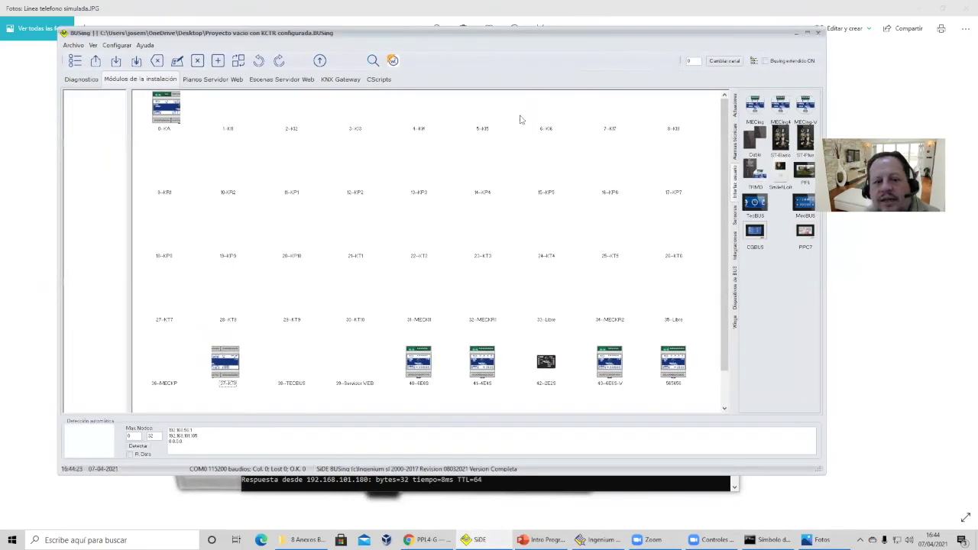
{"action": "left_click", "coordinate": [629, 489]}
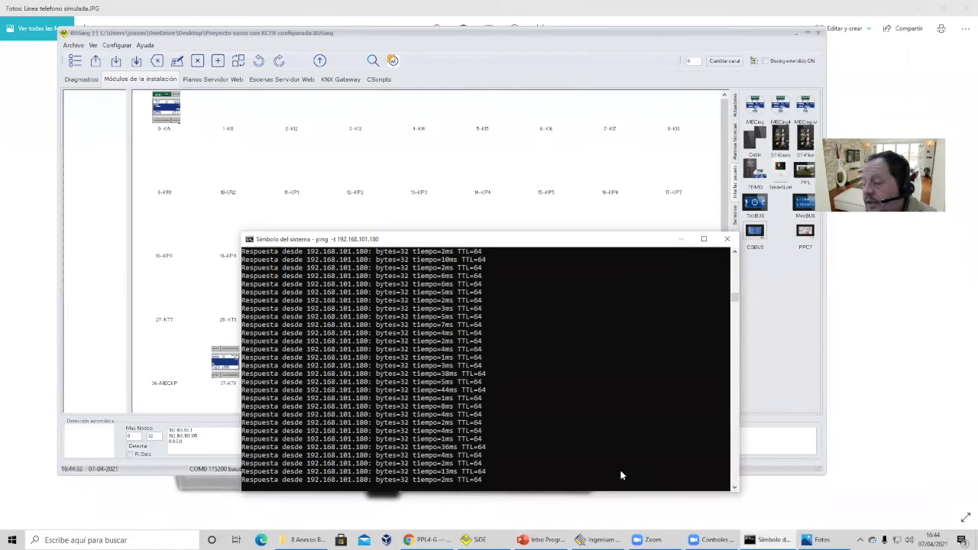
- In Conf. UART, switch to Con. TCP-IP with destination IP 192.168.101.180
{"action": "left_click", "coordinate": [174, 48]}
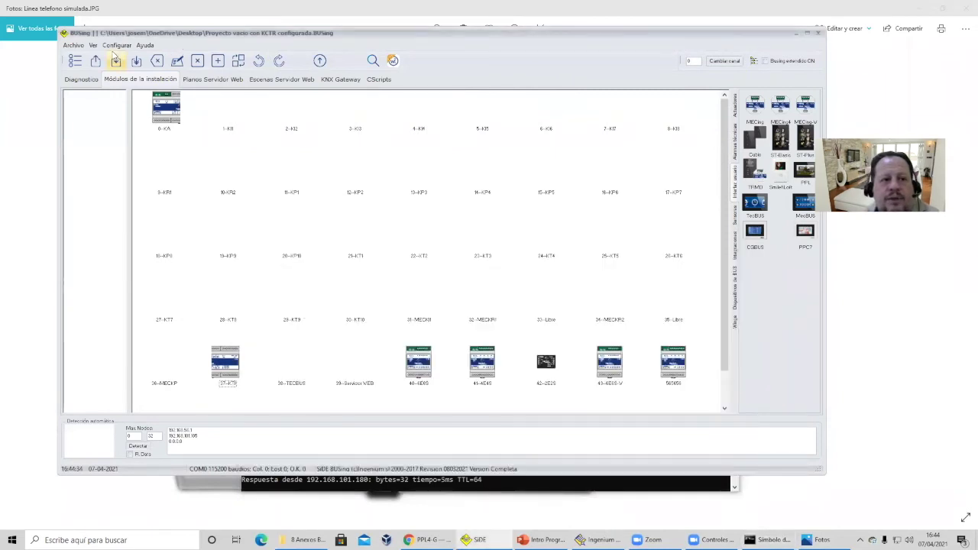
{"action": "left_click", "coordinate": [117, 45]}
{"action": "left_click", "coordinate": [126, 55]}
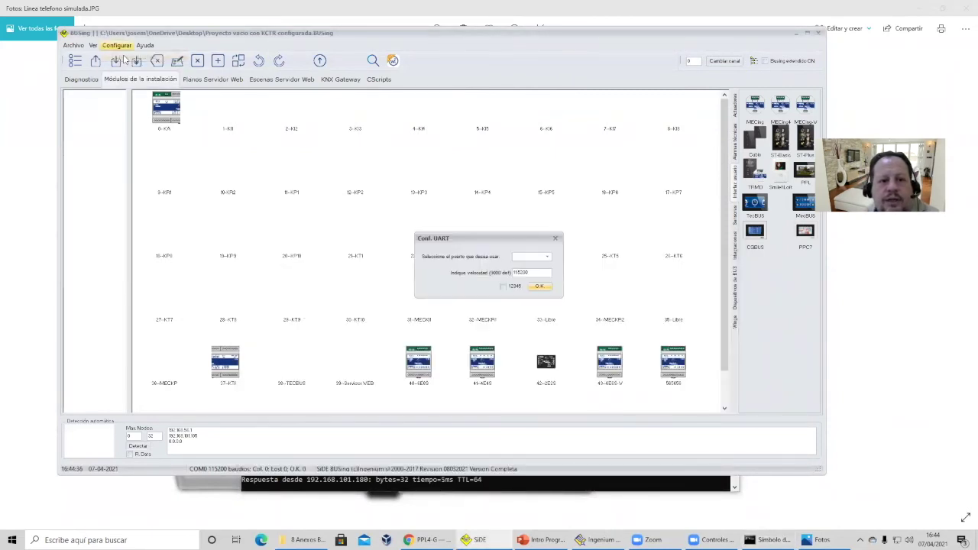
{"action": "left_click", "coordinate": [534, 258]}
{"action": "scroll", "coordinate": [536, 287], "scroll_direction": "down", "scroll_amount": 3}
{"action": "left_click", "coordinate": [527, 307]}
{"action": "left_click_drag", "start_coordinate": [531, 273], "coordinate": [471, 276]}
{"action": "type", "text": "19"}
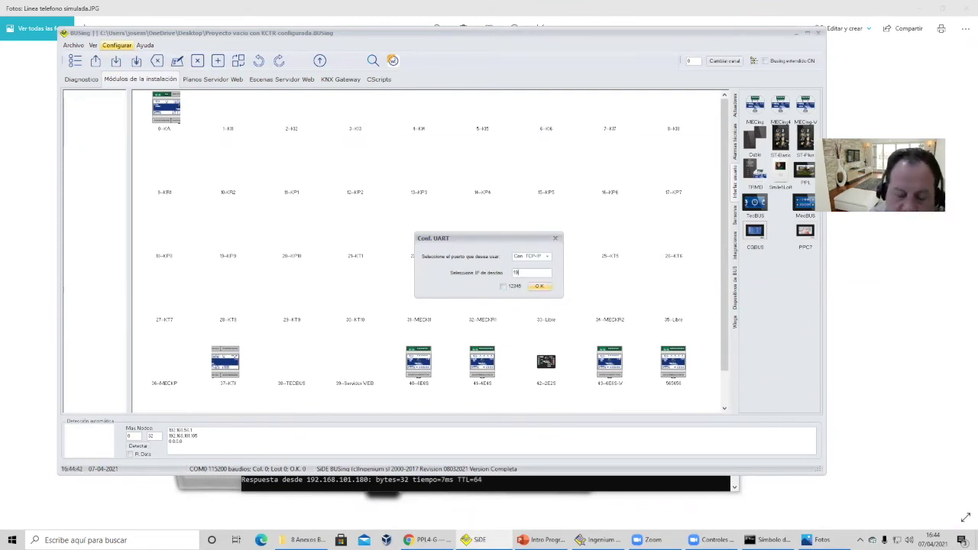
{"action": "type", "text": "2.16"}
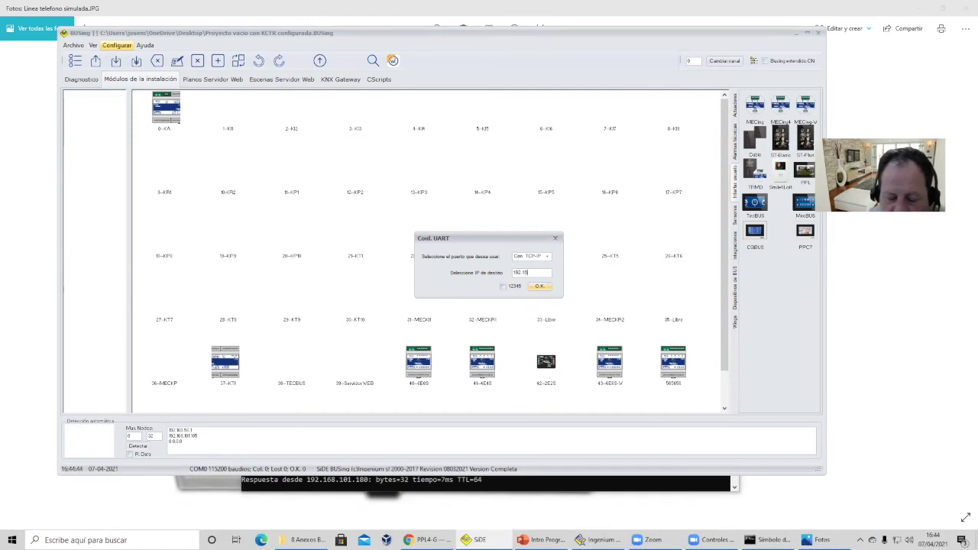
{"action": "type", "text": "8.101"}
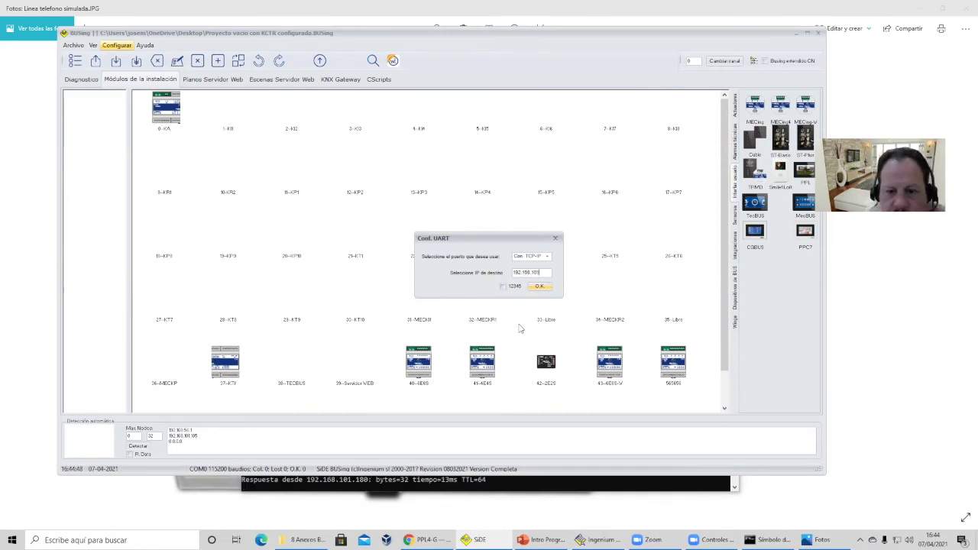
{"action": "type", "text": ".180"}
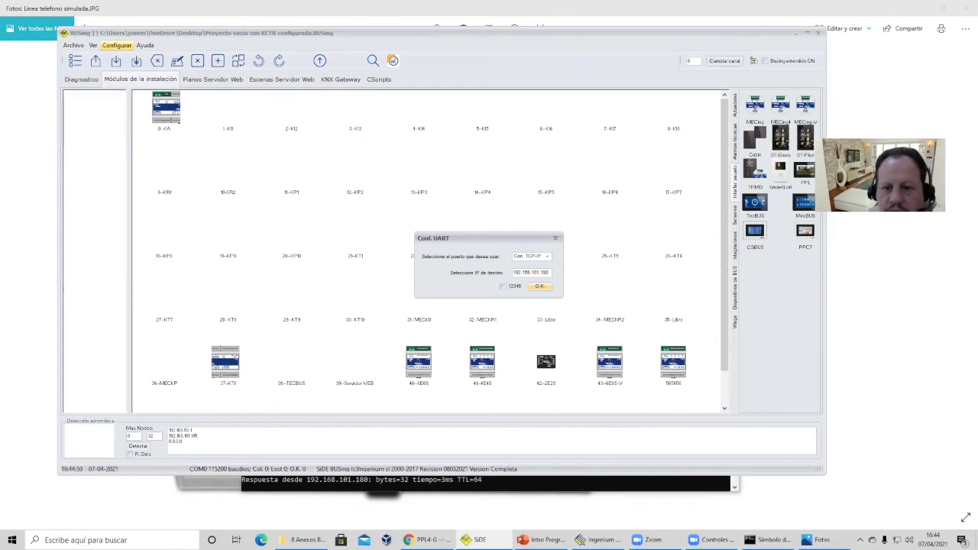
{"action": "left_click", "coordinate": [537, 287]}
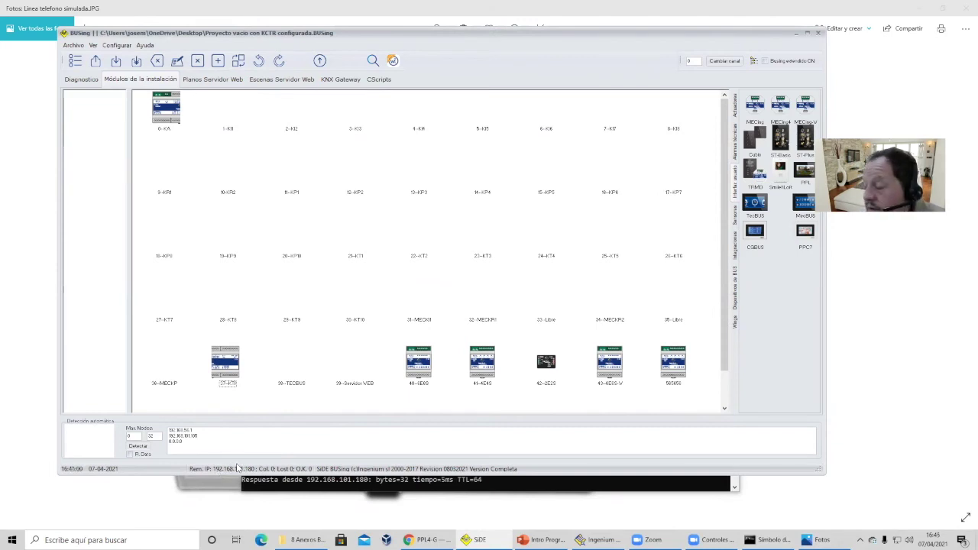
- Auto-detect the bus modules (nodes 0–4 and more) and view live TCP/IP telegrams in Diagnóstico
{"action": "left_click", "coordinate": [138, 446]}
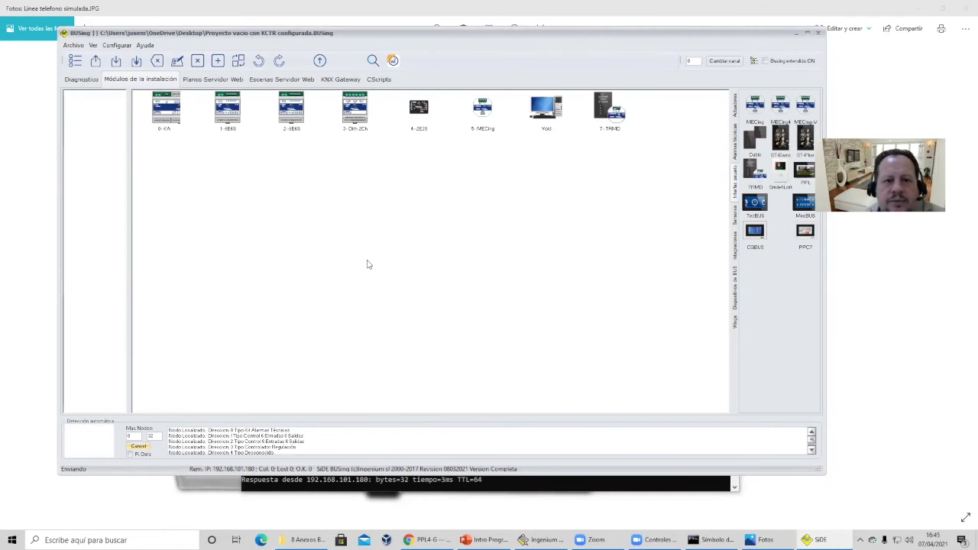
{"action": "left_click", "coordinate": [76, 80]}
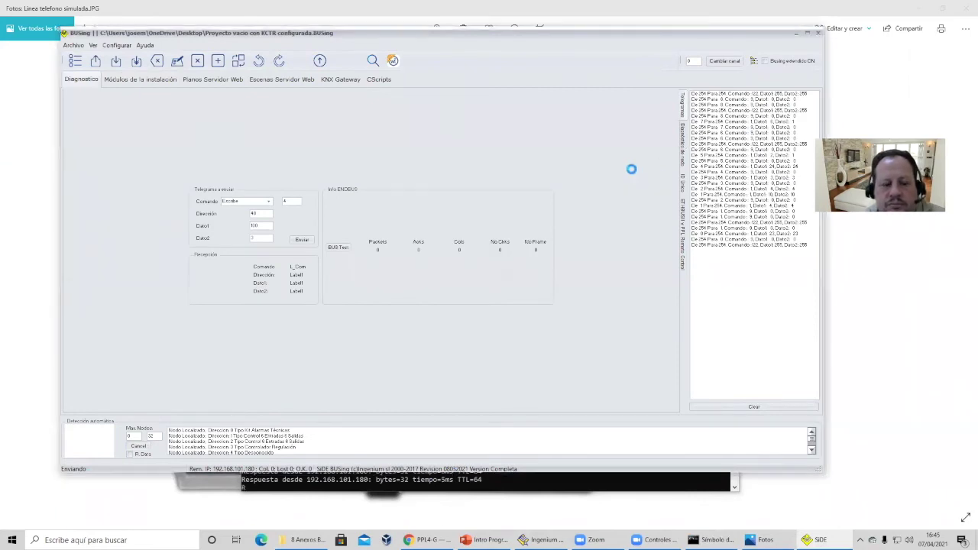
- Diagnose node 3 (CONTROL2S), dropping Nivel Canal 1 to minimum then back to maximum
{"action": "left_click", "coordinate": [683, 156]}
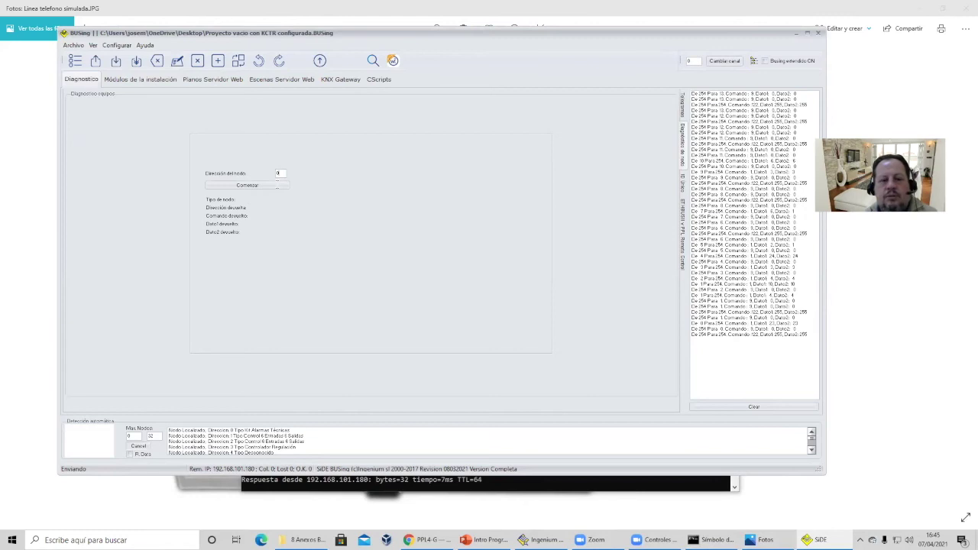
{"action": "type", "text": "3"}
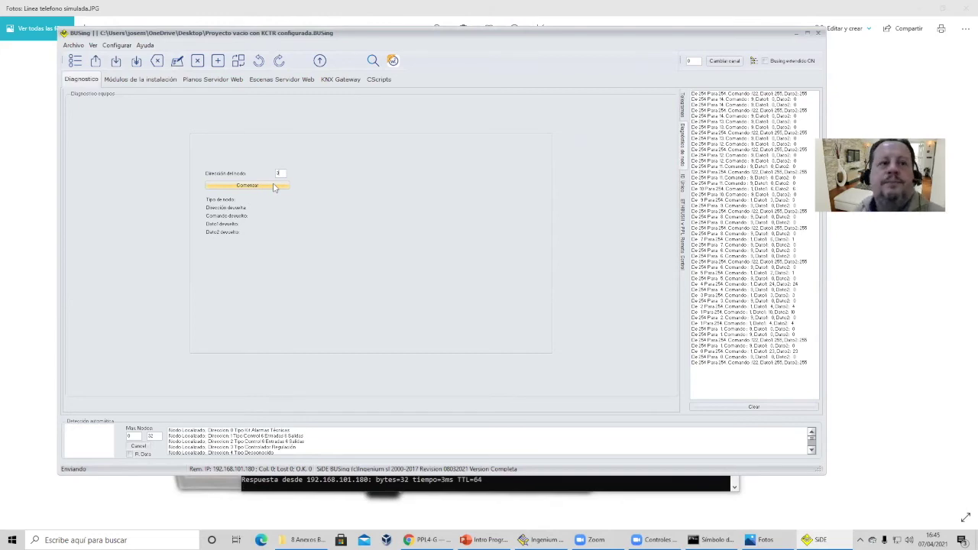
{"action": "left_click", "coordinate": [246, 186]}
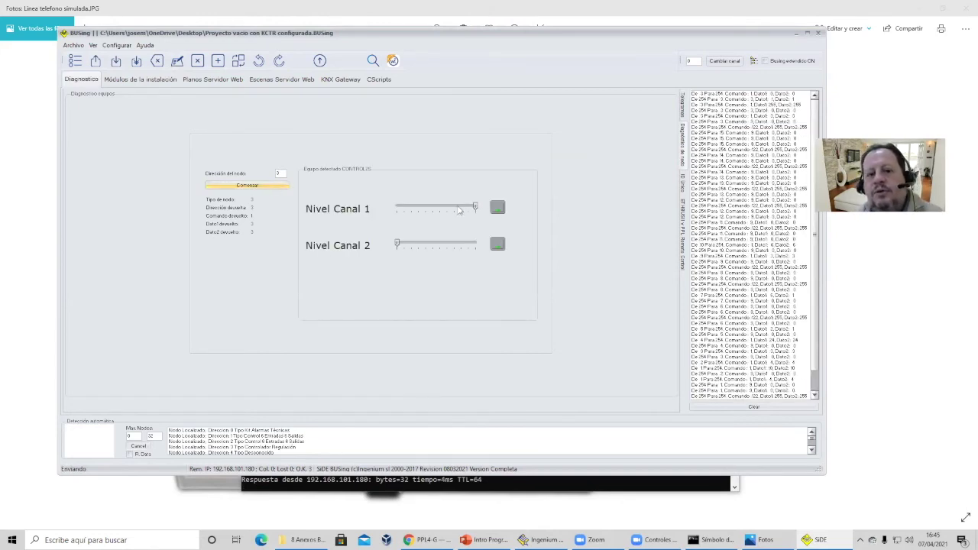
{"action": "left_click", "coordinate": [413, 213]}
{"action": "left_click", "coordinate": [396, 212]}
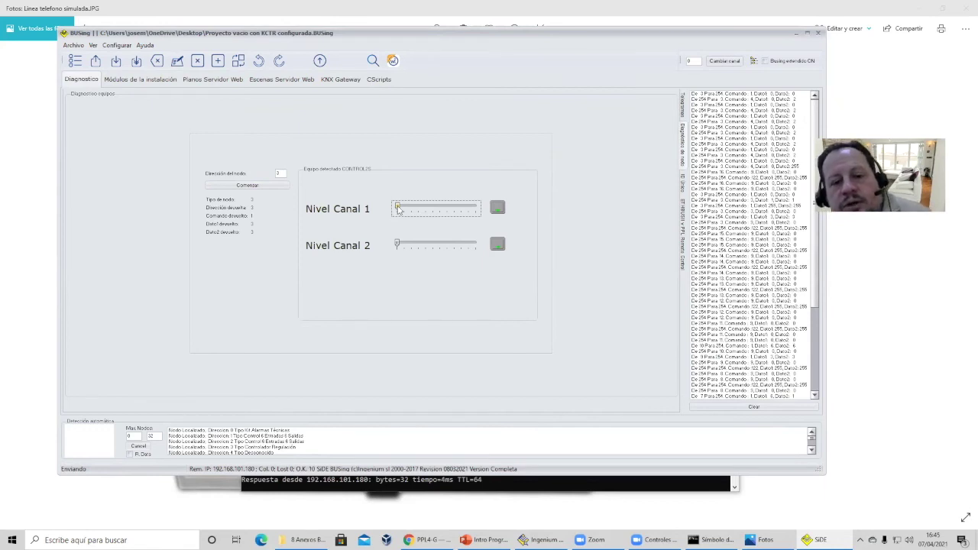
{"action": "left_click", "coordinate": [473, 207]}
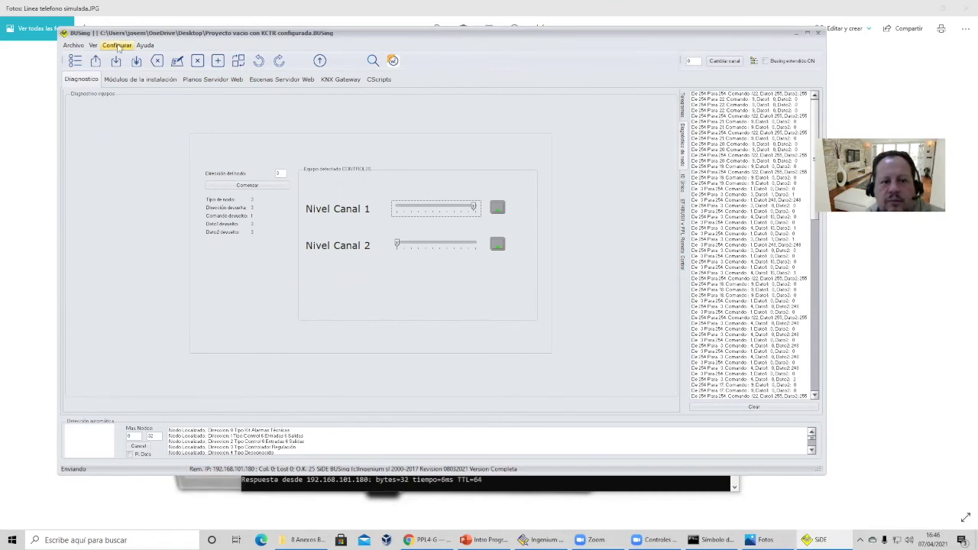
{"action": "left_click", "coordinate": [135, 61]}
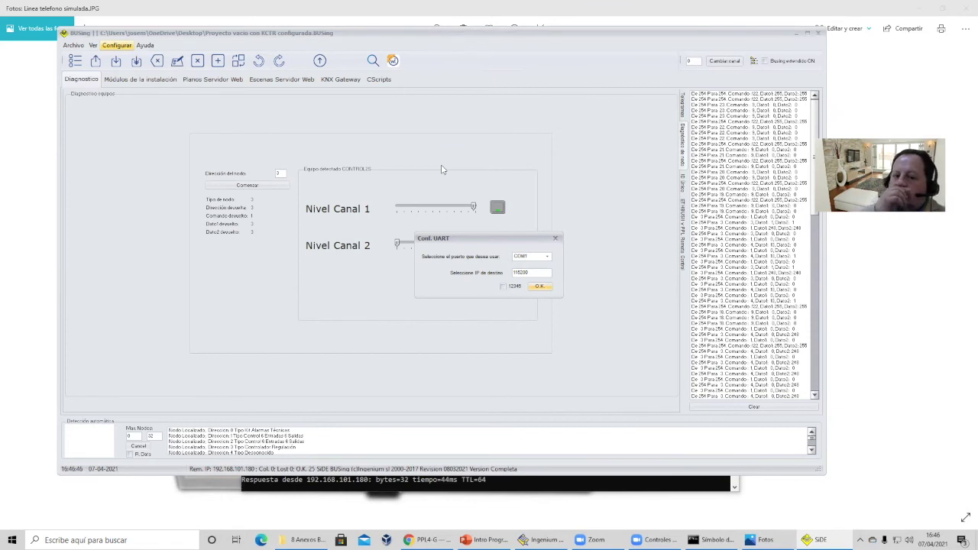
{"action": "left_click", "coordinate": [547, 257]}
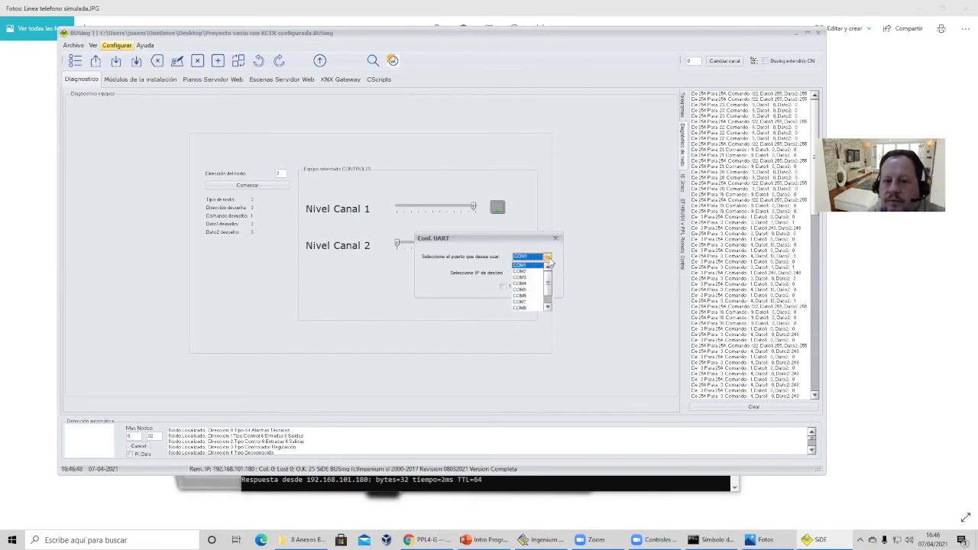
{"action": "scroll", "coordinate": [547, 291], "scroll_direction": "down", "scroll_amount": 3}
{"action": "left_click", "coordinate": [535, 305]}
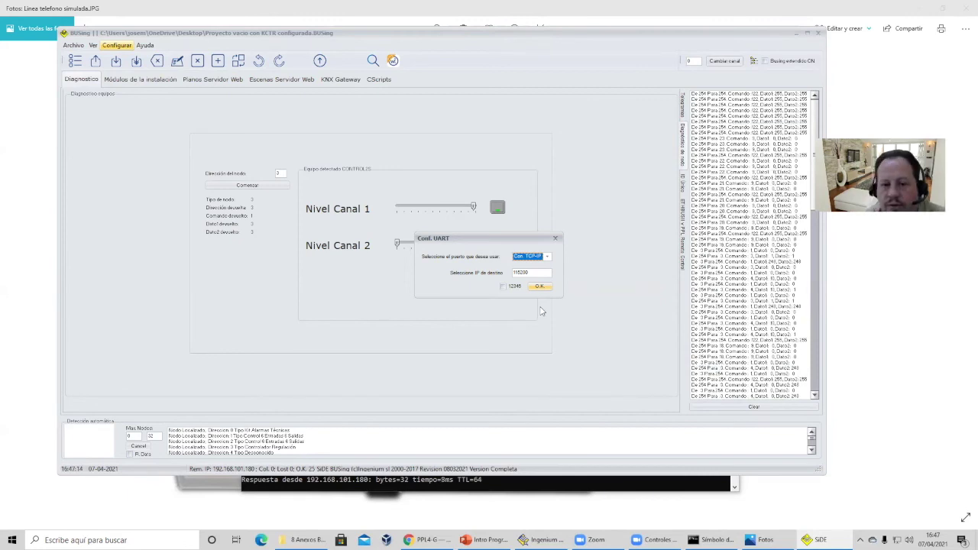
{"action": "left_click", "coordinate": [555, 238]}
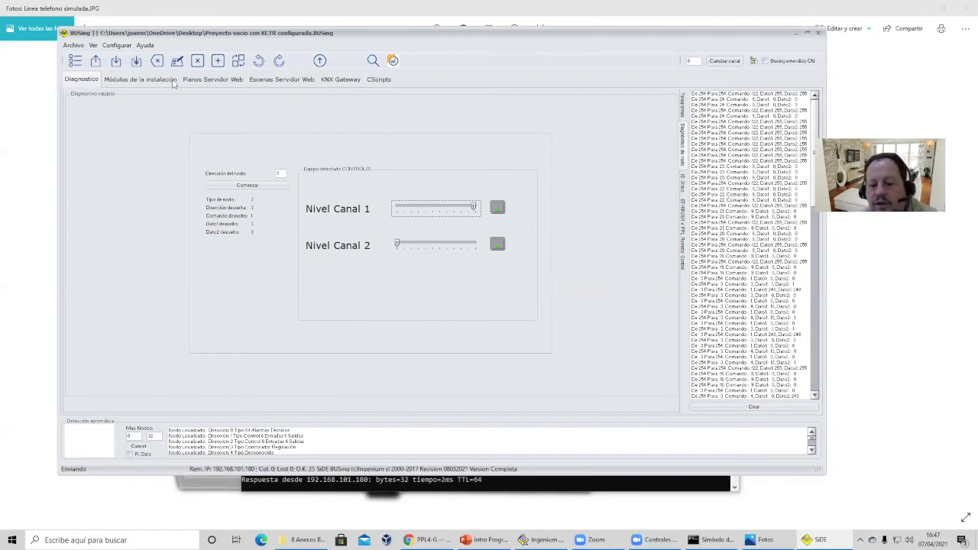
- Switch back to the Módulos de la instalación module map
{"action": "left_click", "coordinate": [141, 79]}
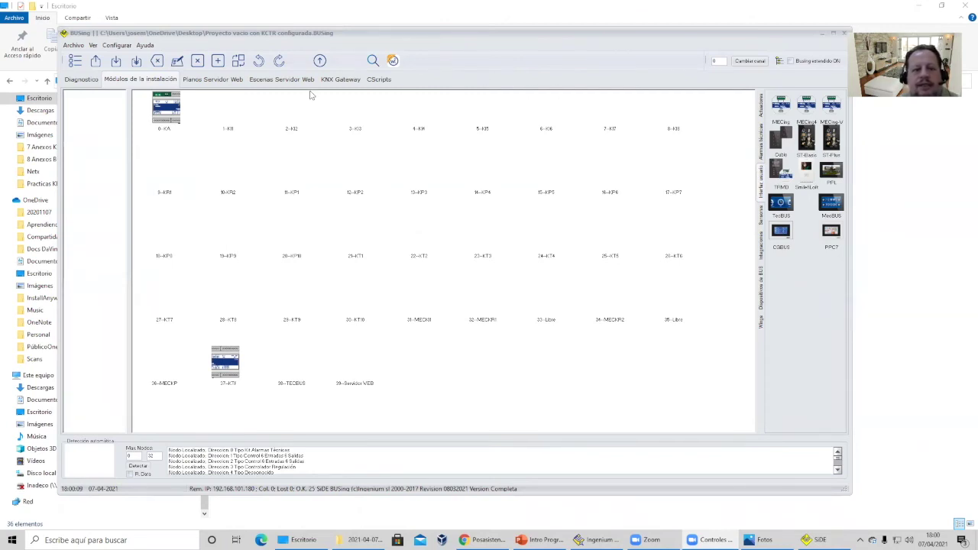
- Delete 0-KA's Armado/Desarmado script lines, keeping only Escribe 0 2 7, and leave KCTR unchanged
{"action": "double_click", "coordinate": [167, 111]}
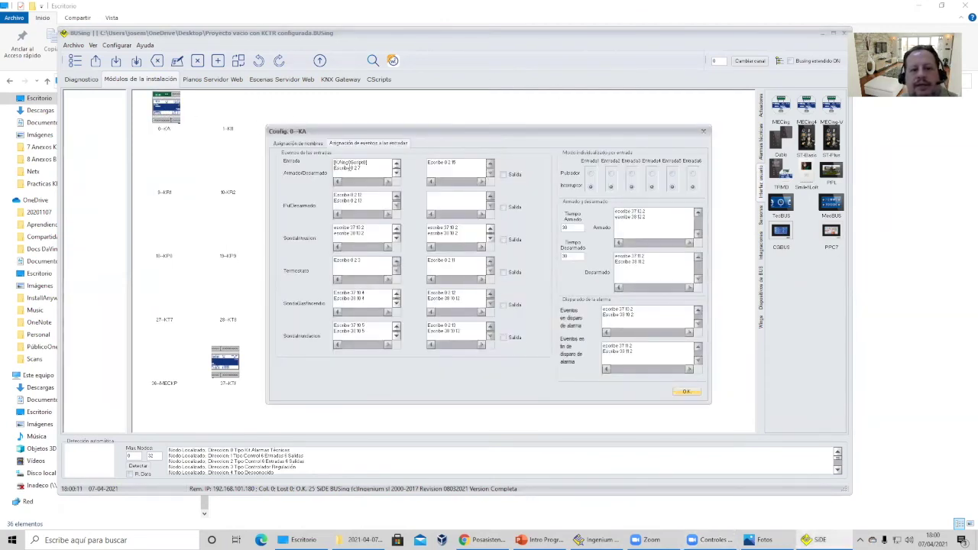
{"action": "left_click", "coordinate": [397, 164]}
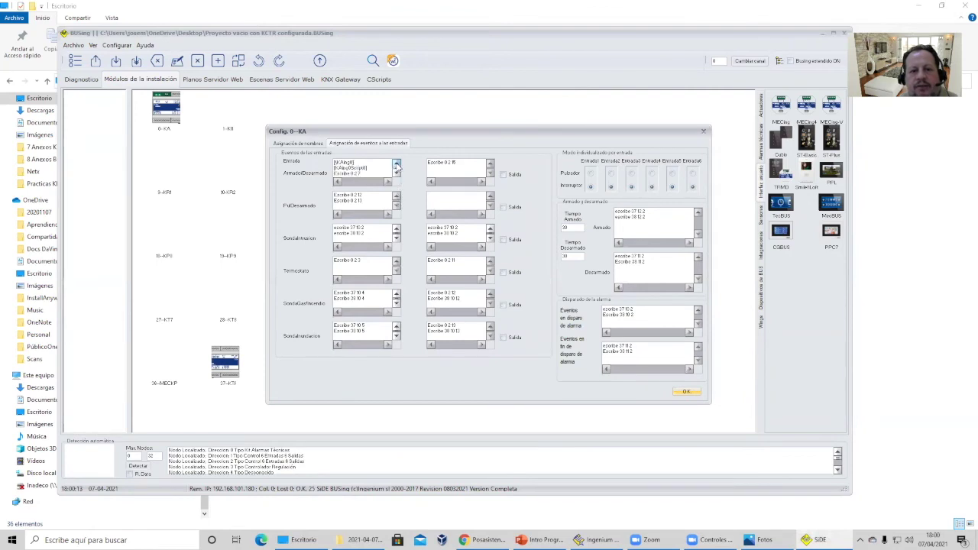
{"action": "left_click_drag", "start_coordinate": [378, 174], "coordinate": [320, 144]}
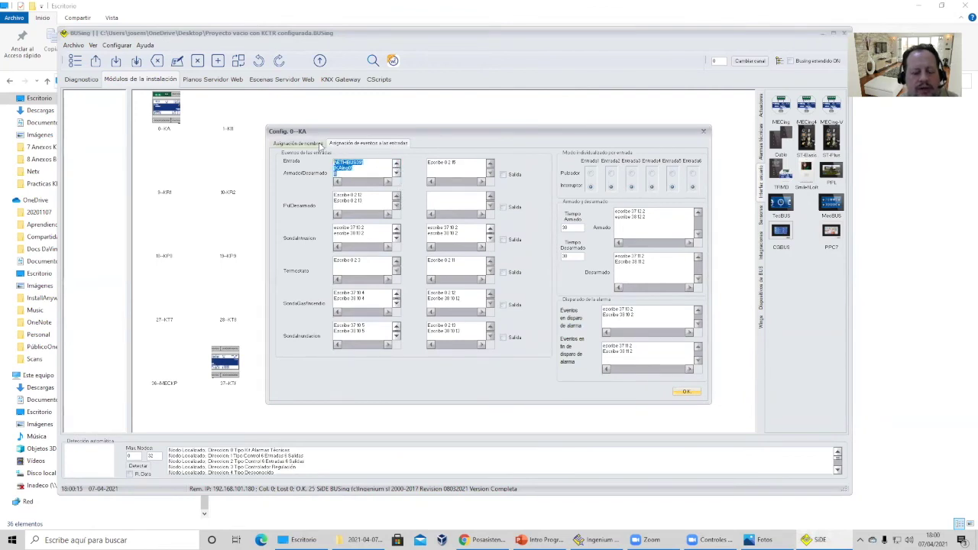
{"action": "key", "text": "Delete"}
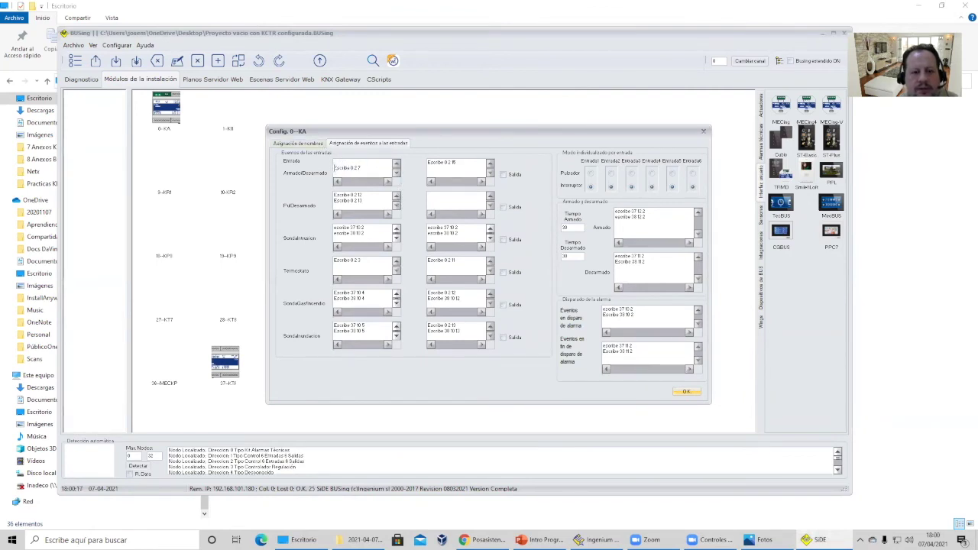
{"action": "left_click", "coordinate": [686, 392]}
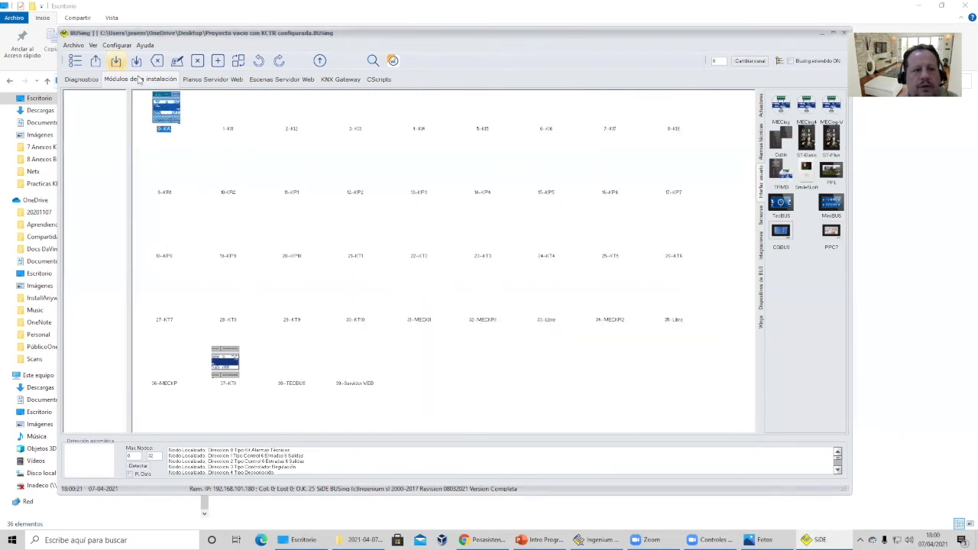
{"action": "double_click", "coordinate": [226, 359]}
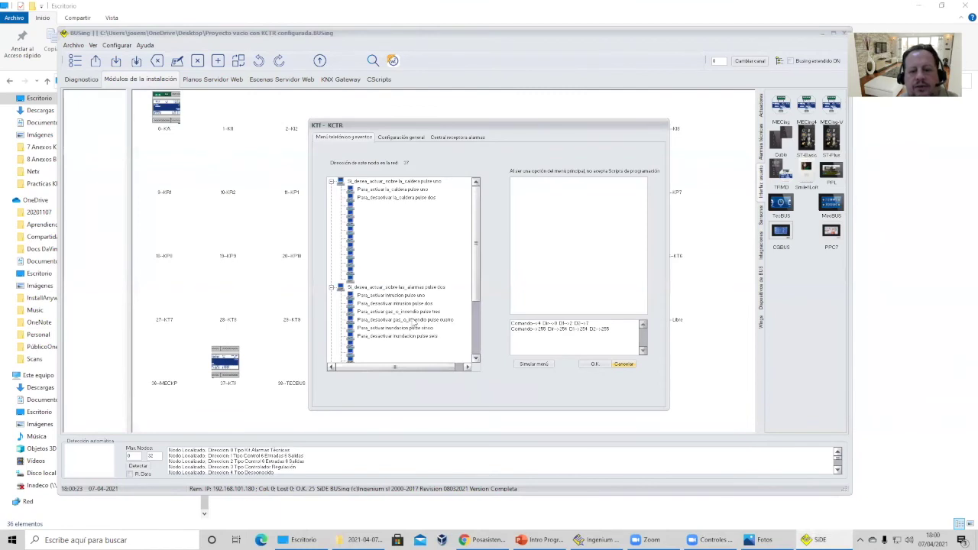
{"action": "left_click", "coordinate": [624, 364]}
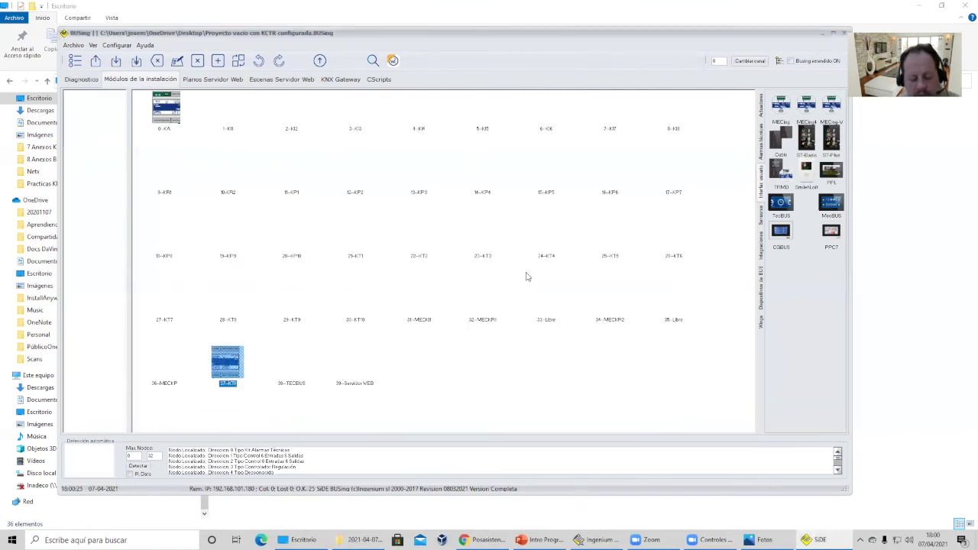
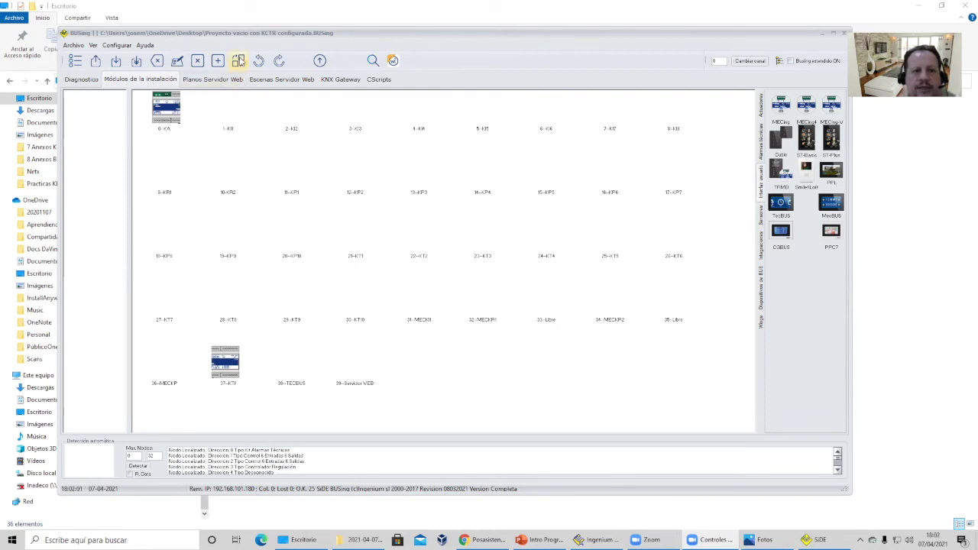
- Make slot 1-K8 a 6ESS module and rename it ECB
{"action": "left_click", "coordinate": [228, 128]}
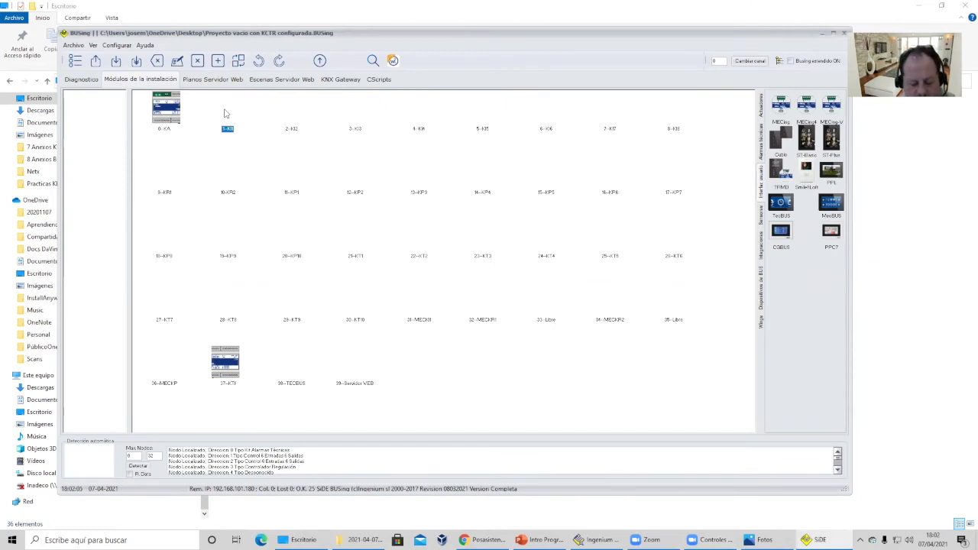
{"action": "left_click", "coordinate": [238, 61]}
{"action": "left_click", "coordinate": [551, 268]}
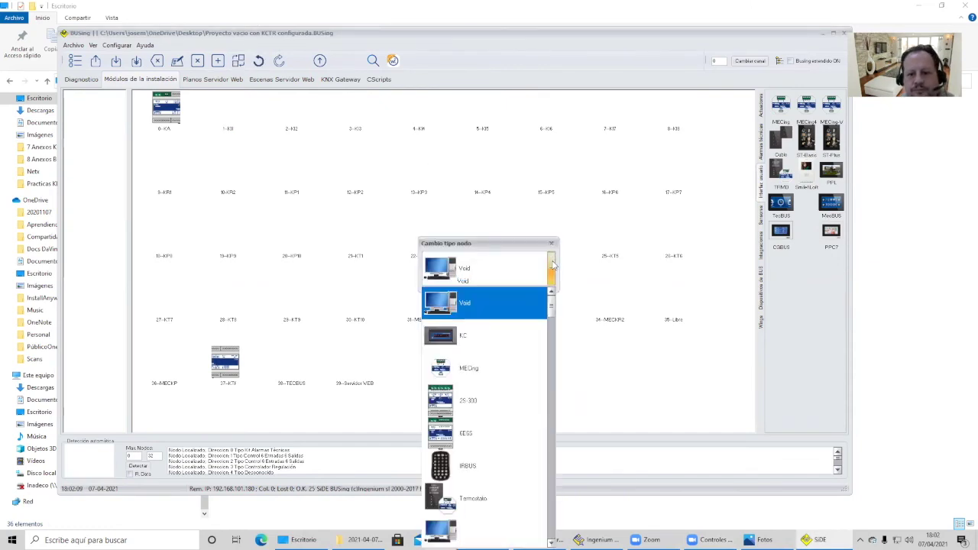
{"action": "left_click", "coordinate": [497, 437]}
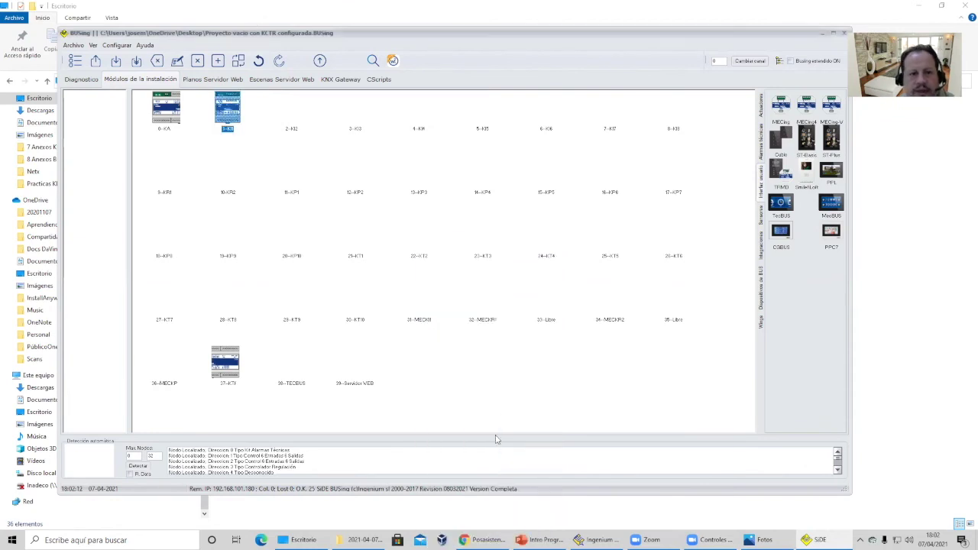
{"action": "left_click", "coordinate": [231, 131]}
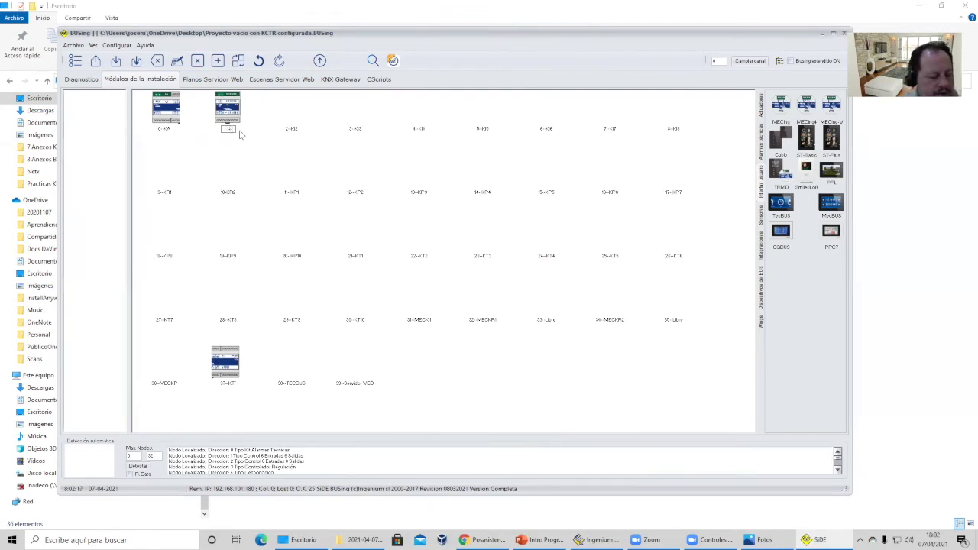
{"action": "type", "text": "EC"}
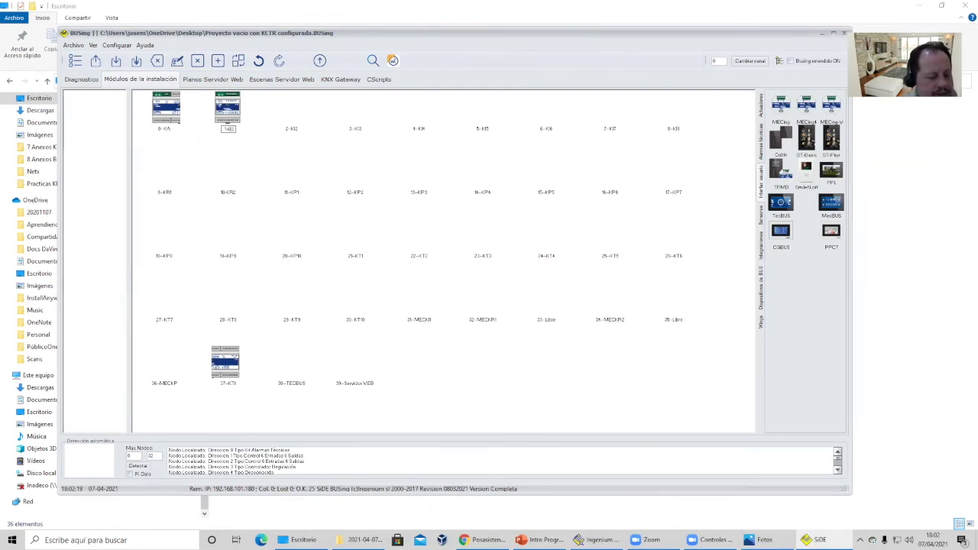
{"action": "type", "text": "BS"}
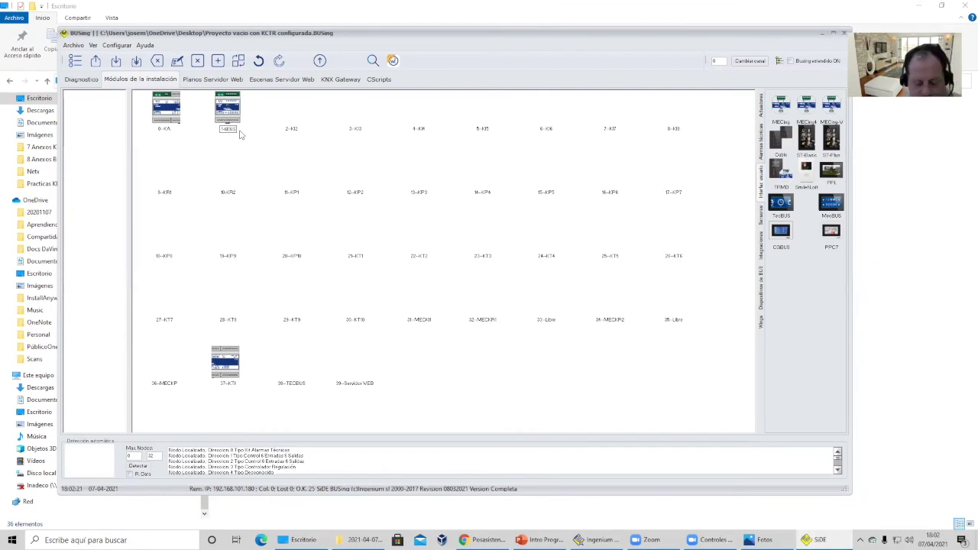
- Change slot 2-K2 into an RB1500 module
{"action": "left_click", "coordinate": [291, 128]}
{"action": "left_click", "coordinate": [238, 63]}
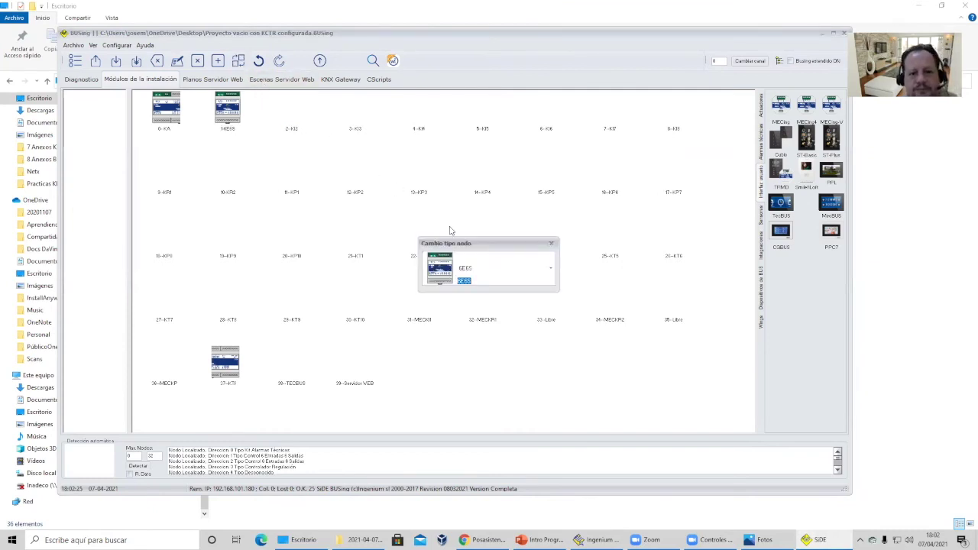
{"action": "left_click", "coordinate": [550, 269]}
{"action": "scroll", "coordinate": [520, 343], "scroll_direction": "down", "scroll_amount": 3}
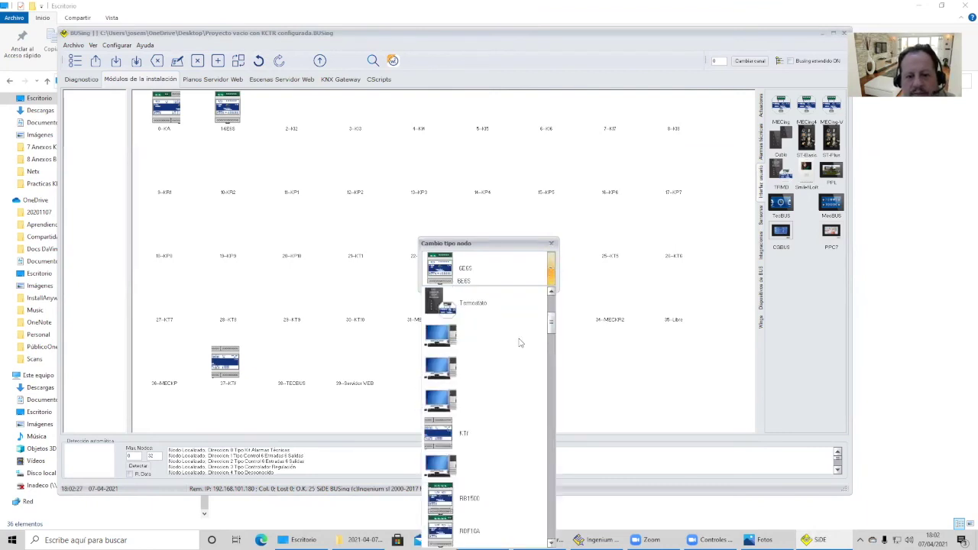
{"action": "left_click", "coordinate": [489, 462]}
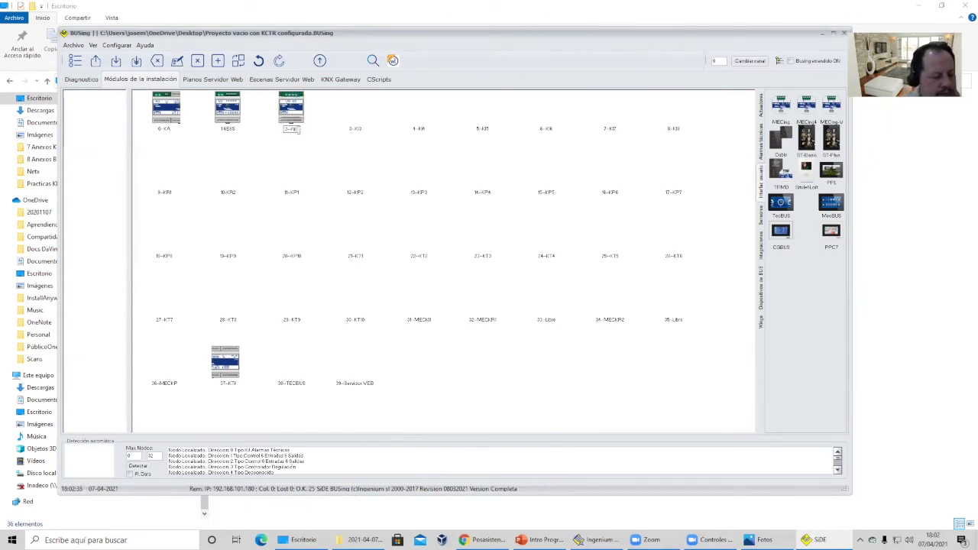
- Make slot 3-K3 a 2E2S module named Persiana 1
{"action": "left_click", "coordinate": [353, 131]}
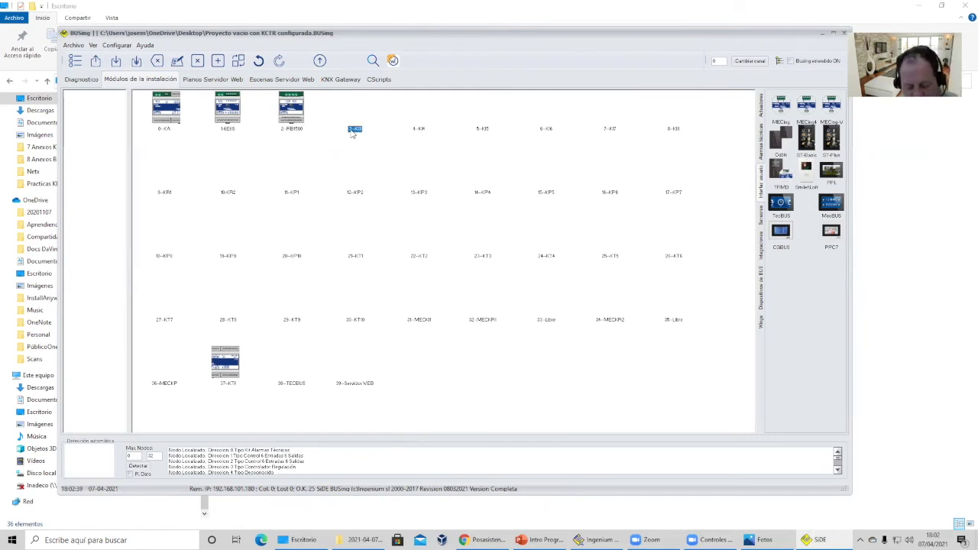
{"action": "left_click", "coordinate": [236, 64]}
{"action": "left_click", "coordinate": [551, 272]}
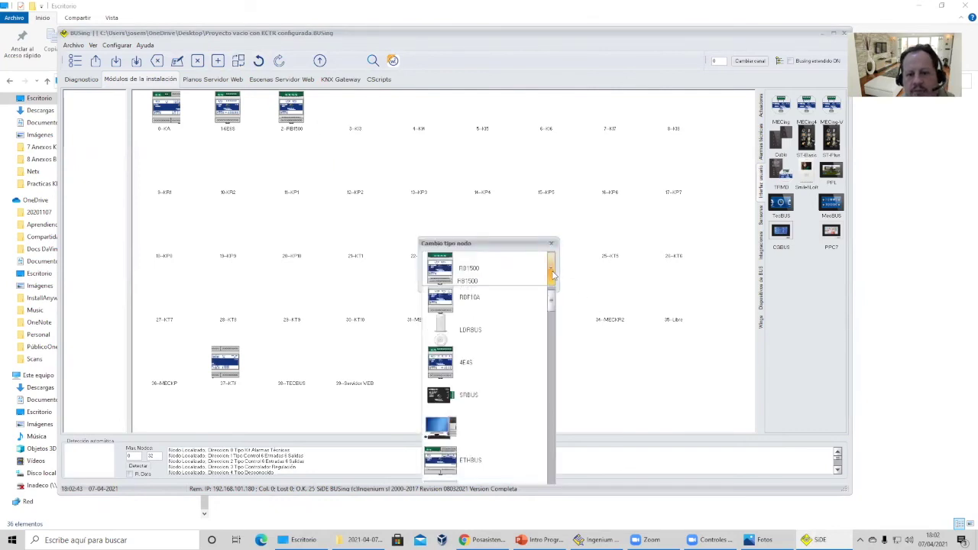
{"action": "scroll", "coordinate": [469, 410], "scroll_direction": "down", "scroll_amount": 5}
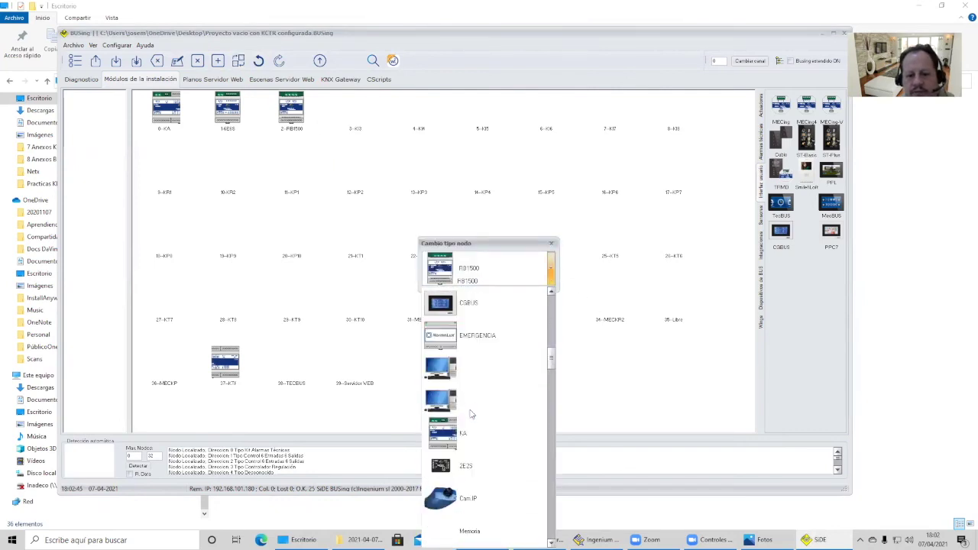
{"action": "left_click", "coordinate": [470, 413]}
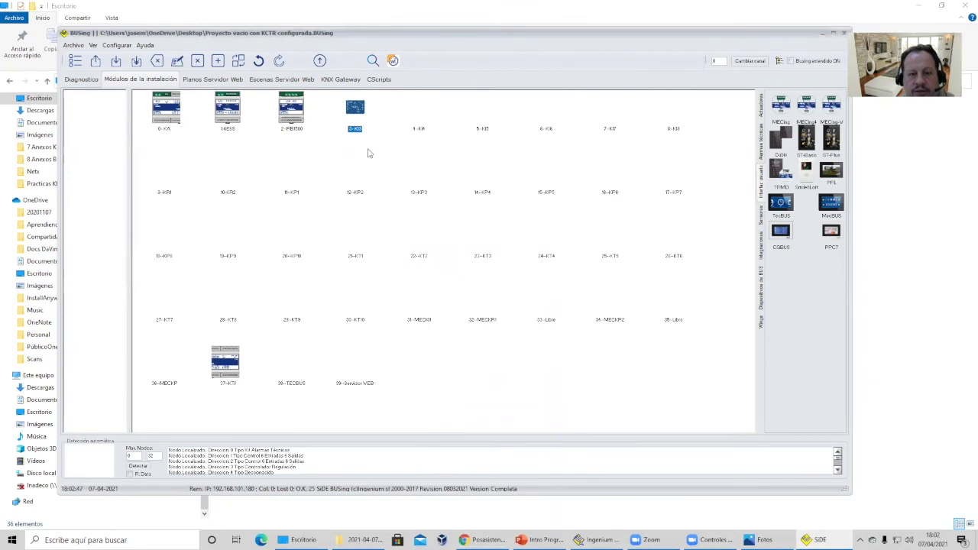
{"action": "left_click", "coordinate": [358, 133]}
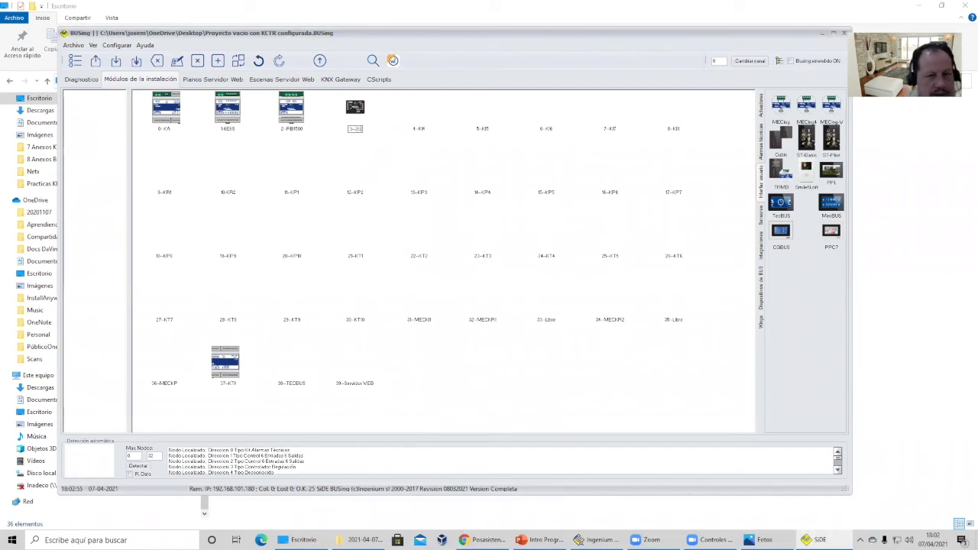
{"action": "type", "text": "Persiana 1"}
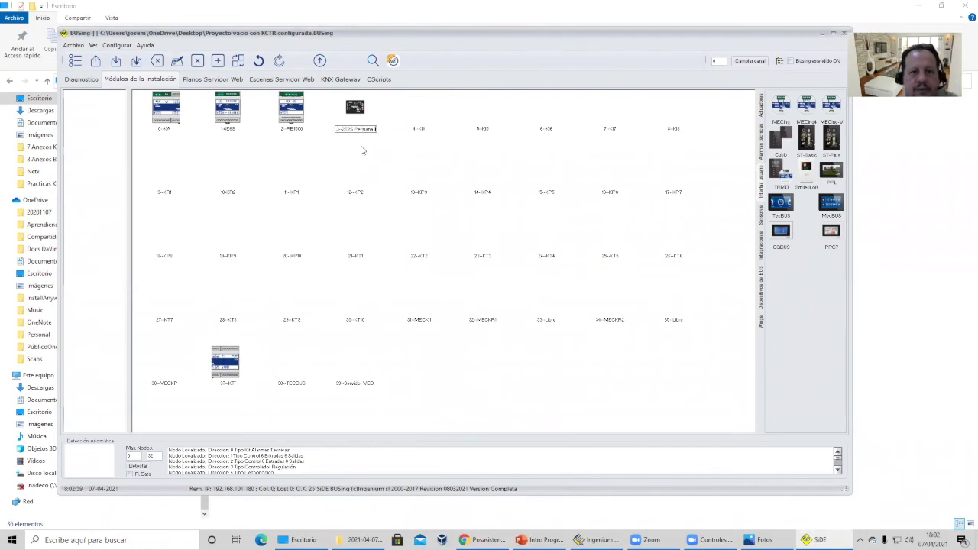
{"action": "key", "text": "Return"}
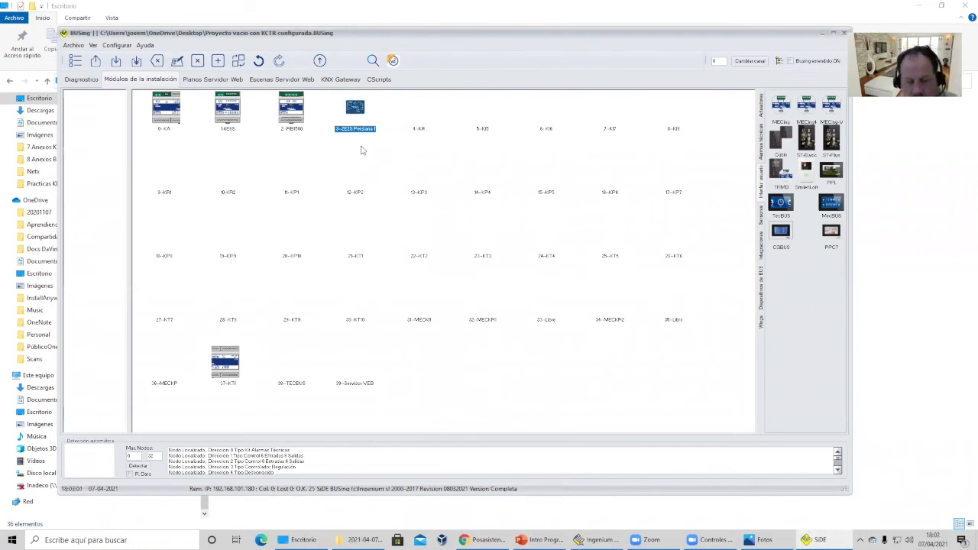
- Make slot 4 a SiDBUS module and edit its label with BH1
{"action": "left_click", "coordinate": [417, 128]}
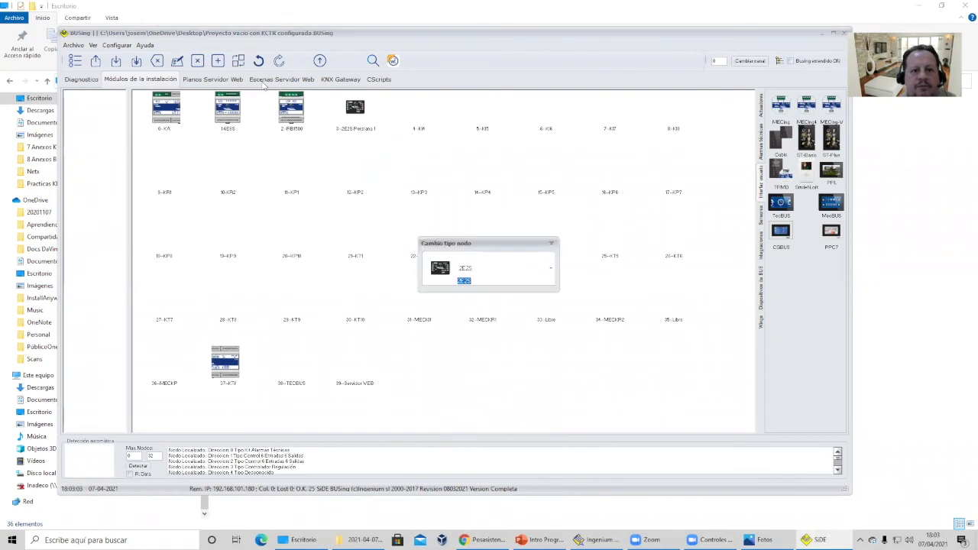
{"action": "left_click", "coordinate": [551, 268]}
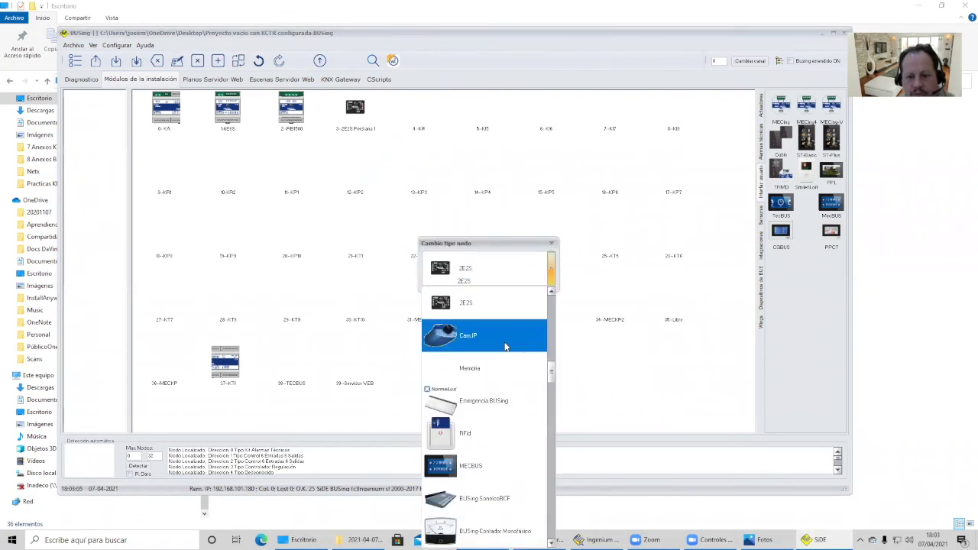
{"action": "scroll", "coordinate": [504, 347], "scroll_direction": "down", "scroll_amount": 3}
{"action": "scroll", "coordinate": [504, 347], "scroll_direction": "down", "scroll_amount": 2}
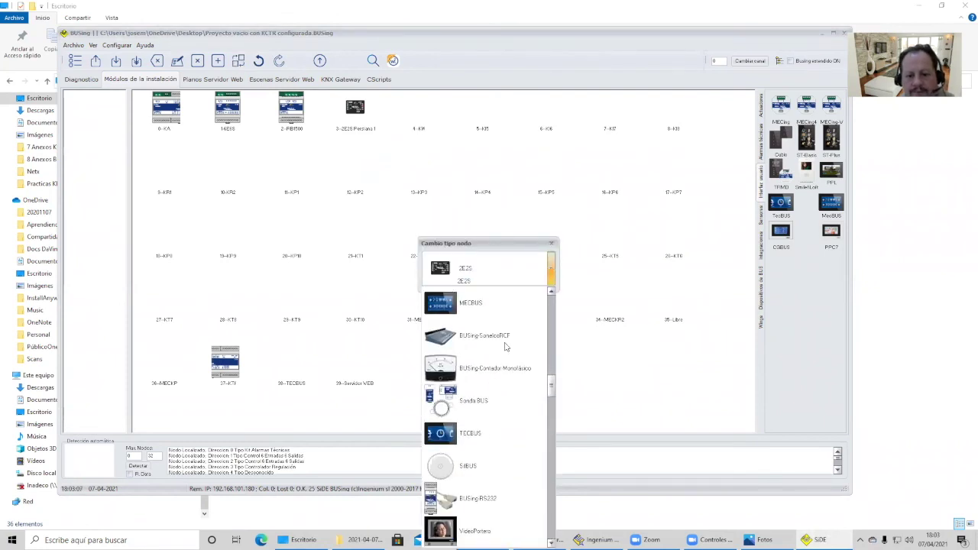
{"action": "left_click", "coordinate": [480, 463]}
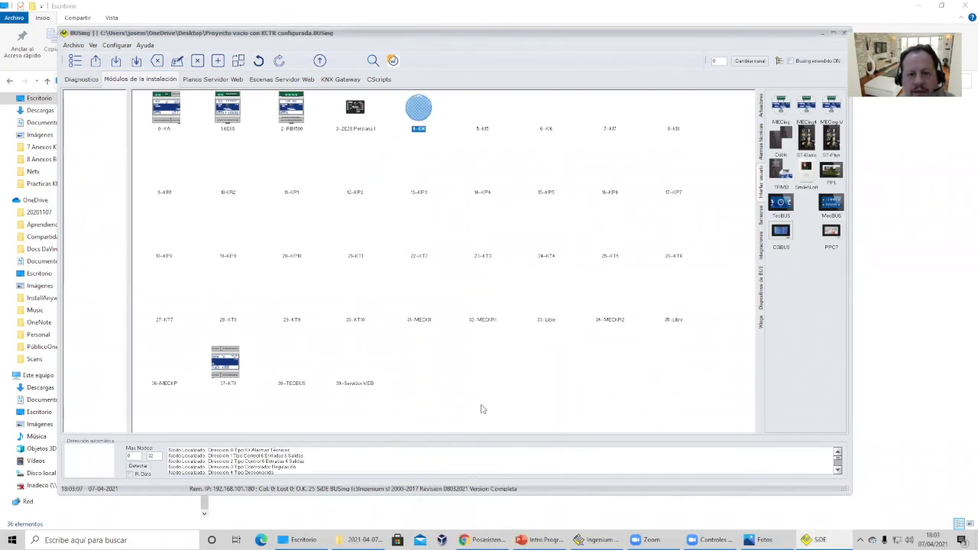
{"action": "left_click", "coordinate": [419, 129]}
{"action": "key", "text": "Return"}
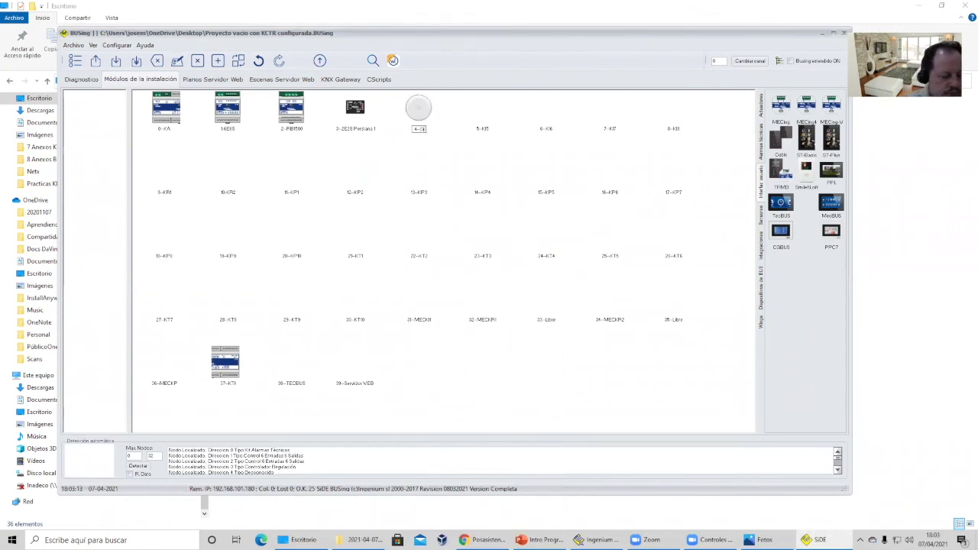
{"action": "type", "text": "BH150"}
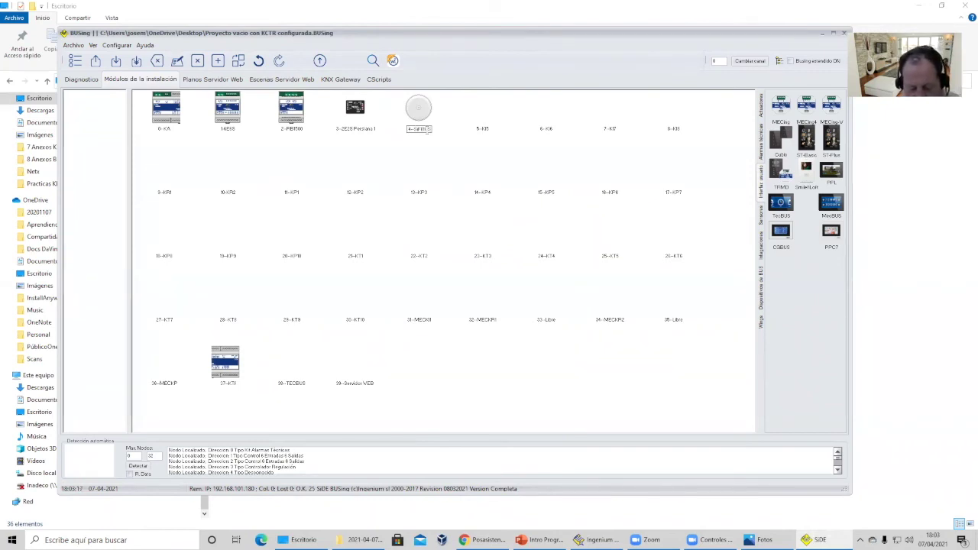
{"action": "left_click", "coordinate": [482, 128]}
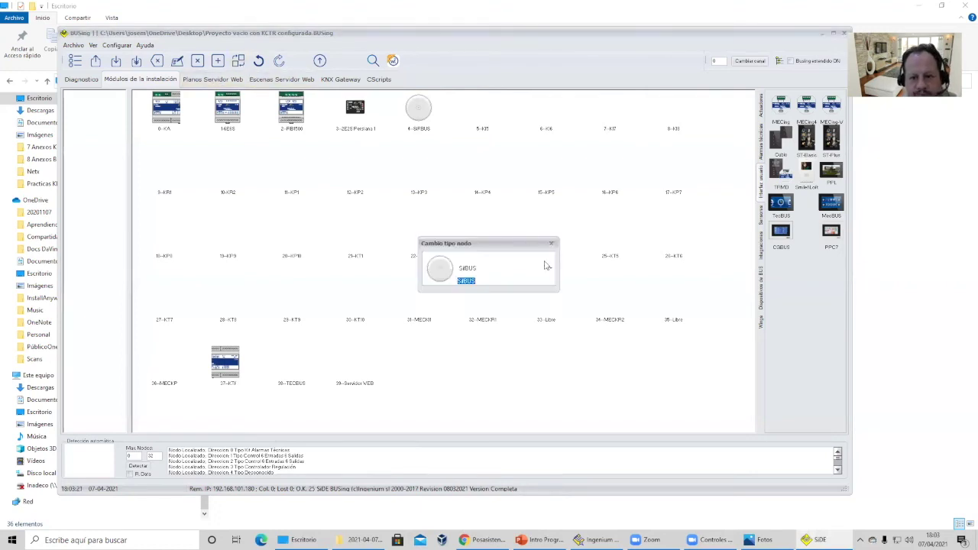
- Make slot 5 a MECing module named Mecing
{"action": "left_click", "coordinate": [551, 268]}
{"action": "scroll", "coordinate": [505, 328], "scroll_direction": "down", "scroll_amount": 5}
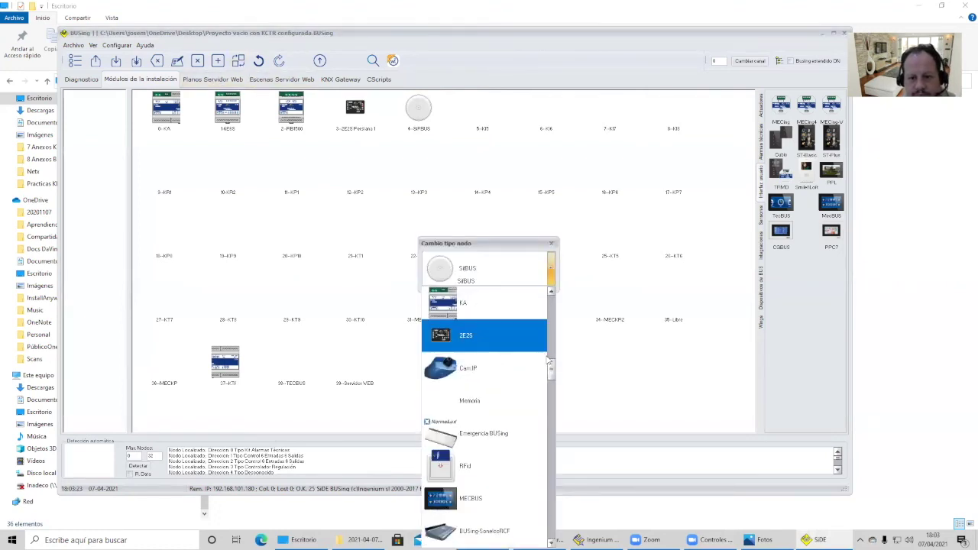
{"action": "scroll", "coordinate": [549, 336], "scroll_direction": "up", "scroll_amount": 2}
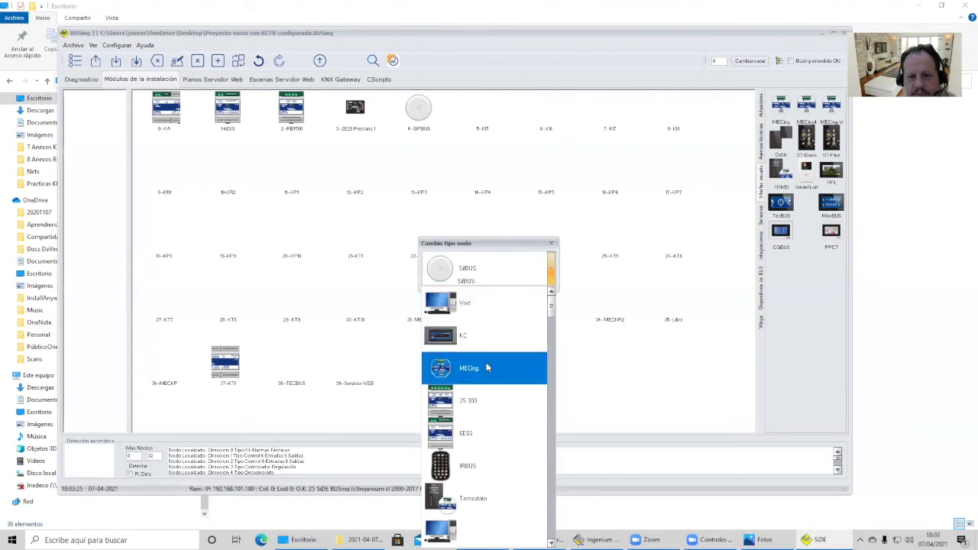
{"action": "left_click", "coordinate": [484, 367]}
{"action": "left_click", "coordinate": [485, 129]}
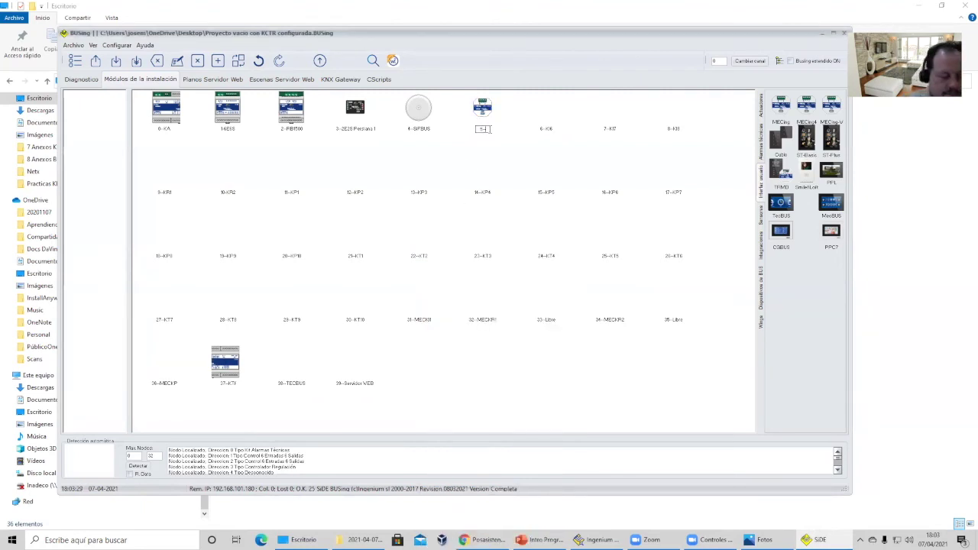
{"action": "type", "text": "Mecing"}
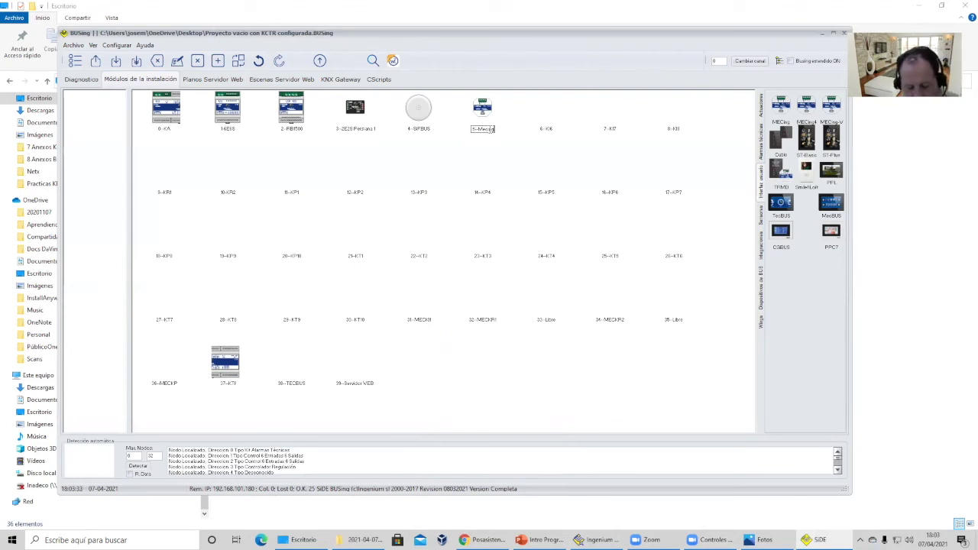
{"action": "left_click", "coordinate": [544, 130]}
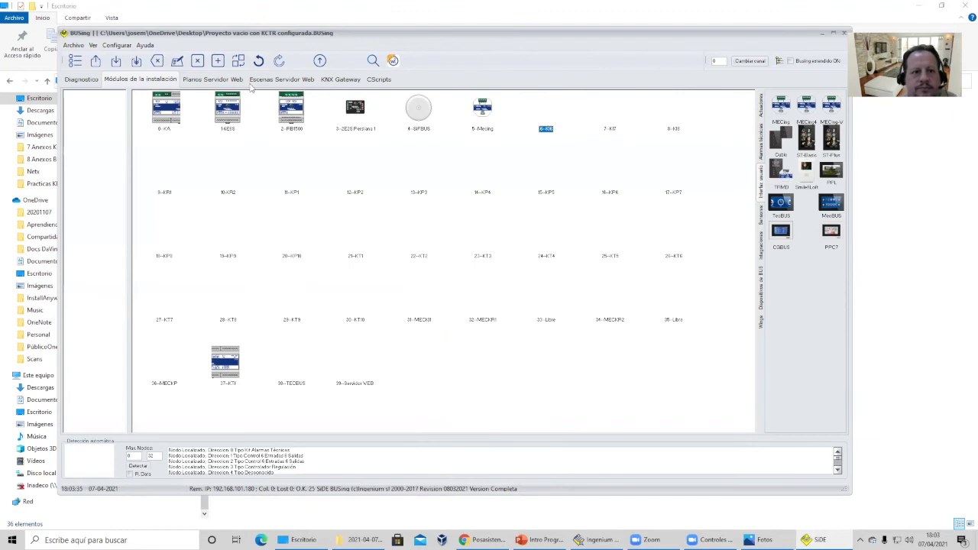
- Make node 6 a Pantalla Color 7" screen and confirm its device settings
{"action": "left_click", "coordinate": [239, 61]}
{"action": "left_click", "coordinate": [551, 269]}
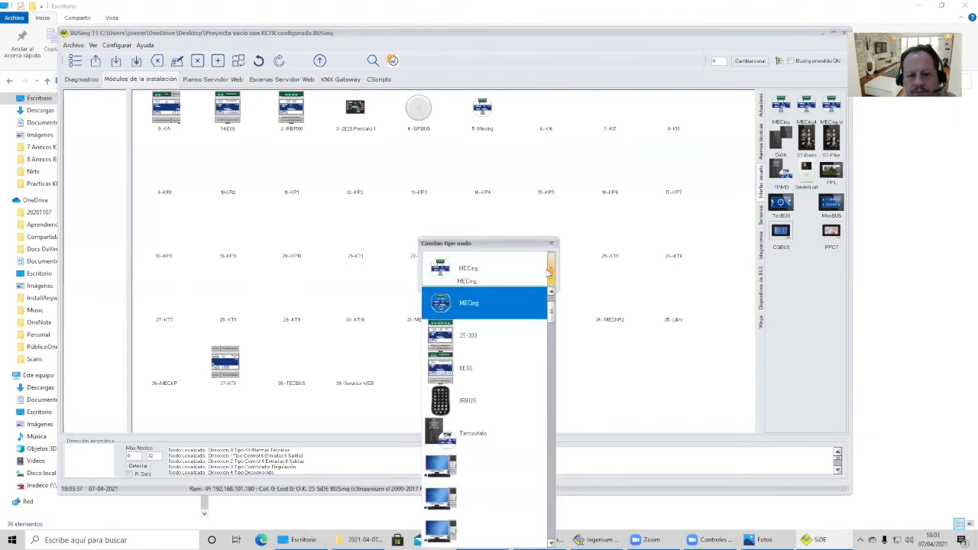
{"action": "scroll", "coordinate": [497, 391], "scroll_direction": "down", "scroll_amount": 1}
{"action": "scroll", "coordinate": [495, 388], "scroll_direction": "down", "scroll_amount": 4}
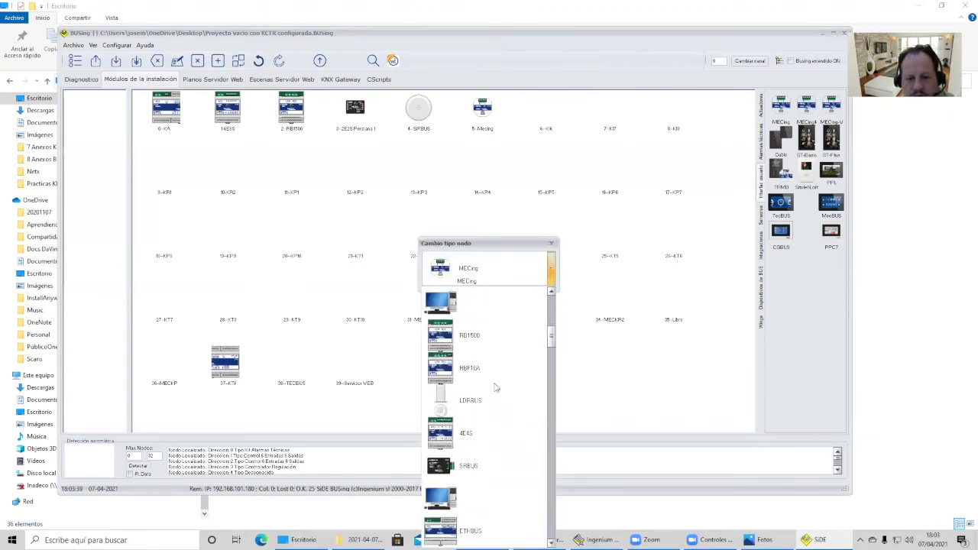
{"action": "scroll", "coordinate": [495, 388], "scroll_direction": "down", "scroll_amount": 3}
{"action": "scroll", "coordinate": [495, 388], "scroll_direction": "down", "scroll_amount": 5}
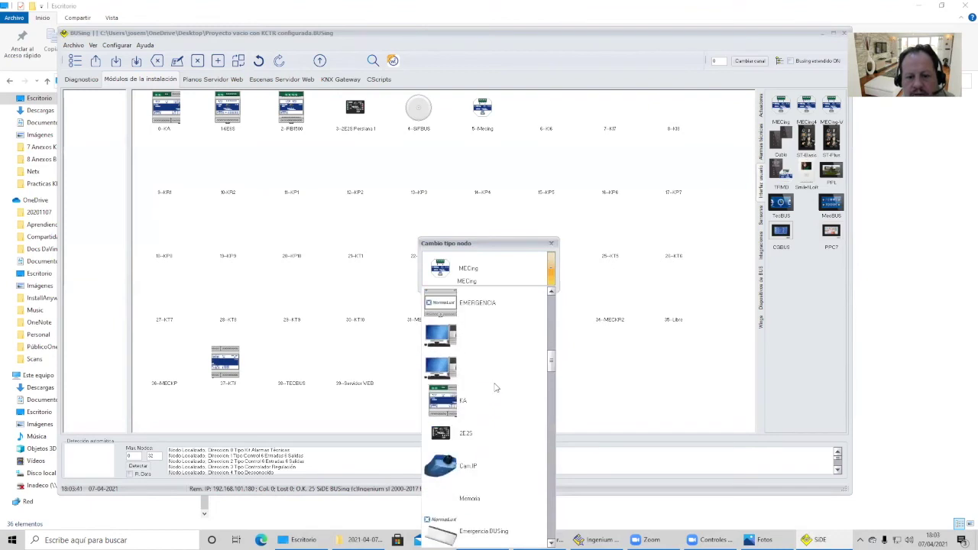
{"action": "scroll", "coordinate": [495, 388], "scroll_direction": "down", "scroll_amount": 3}
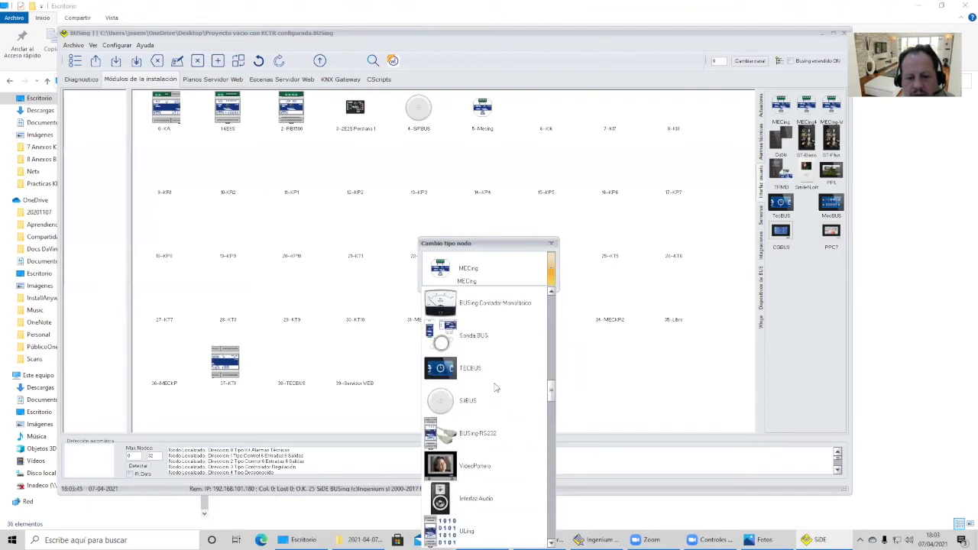
{"action": "scroll", "coordinate": [495, 388], "scroll_direction": "down", "scroll_amount": 1}
{"action": "scroll", "coordinate": [495, 388], "scroll_direction": "down", "scroll_amount": 5}
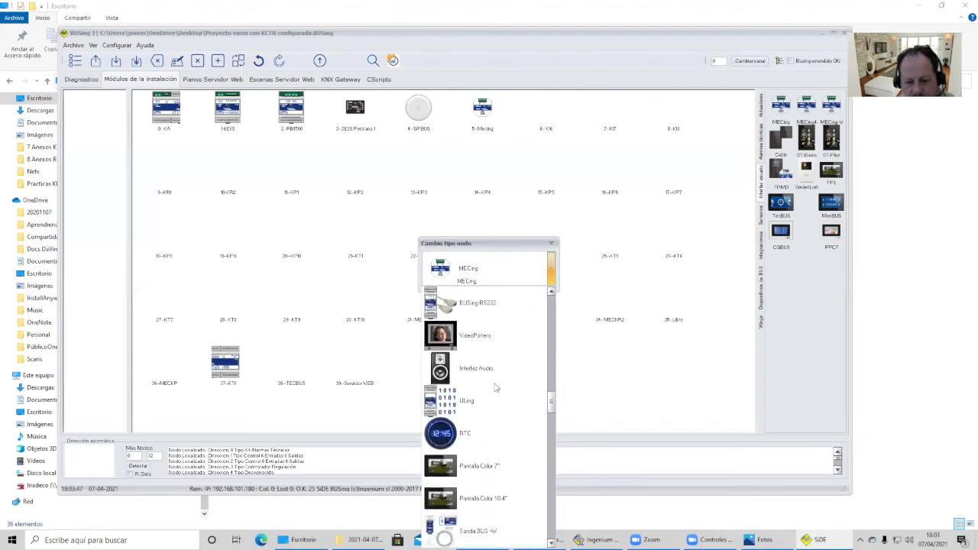
{"action": "scroll", "coordinate": [495, 388], "scroll_direction": "down", "scroll_amount": 4}
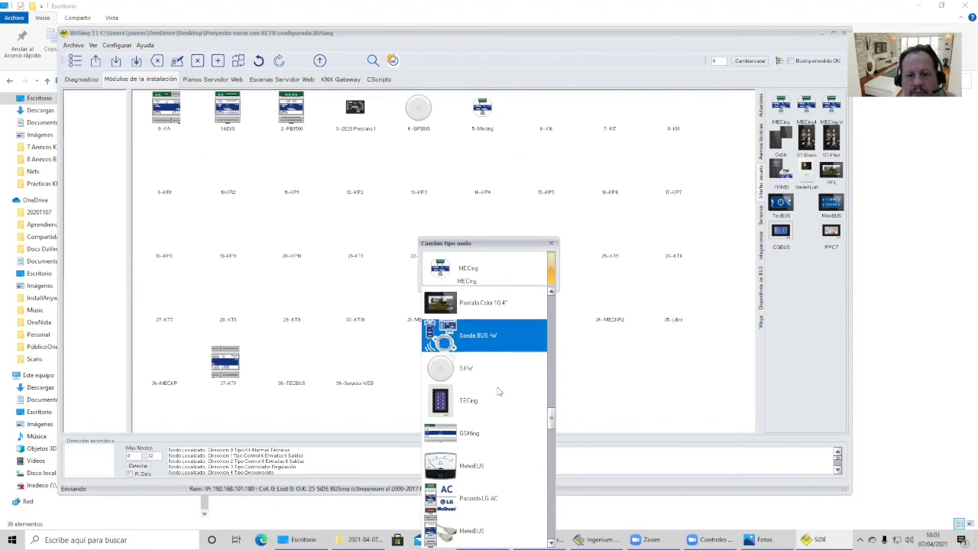
{"action": "scroll", "coordinate": [487, 320], "scroll_direction": "up", "scroll_amount": 2}
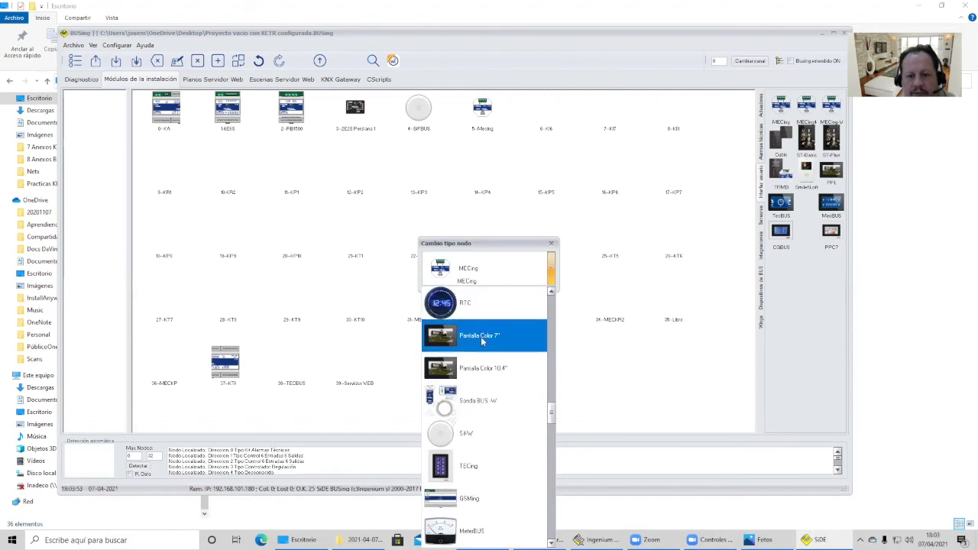
{"action": "left_click", "coordinate": [480, 345]}
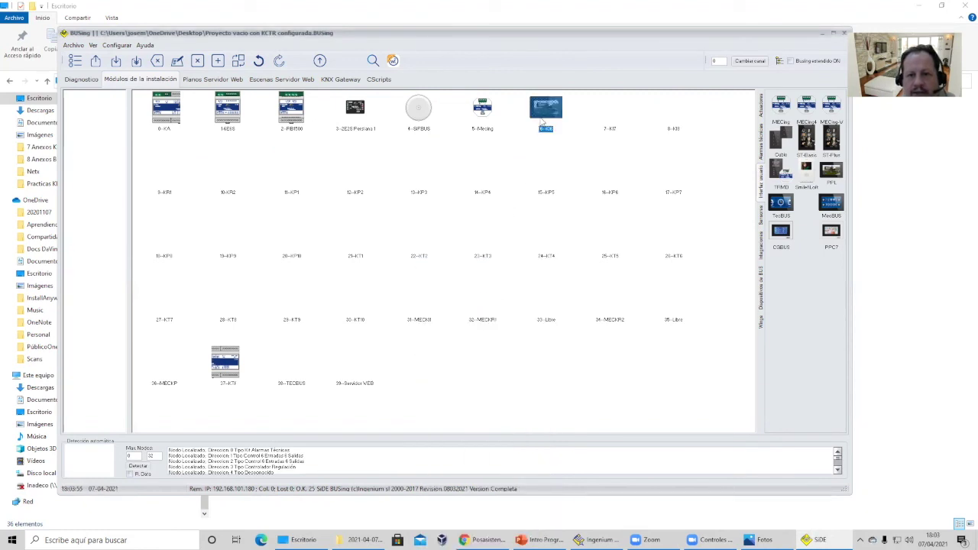
{"action": "double_click", "coordinate": [542, 122]}
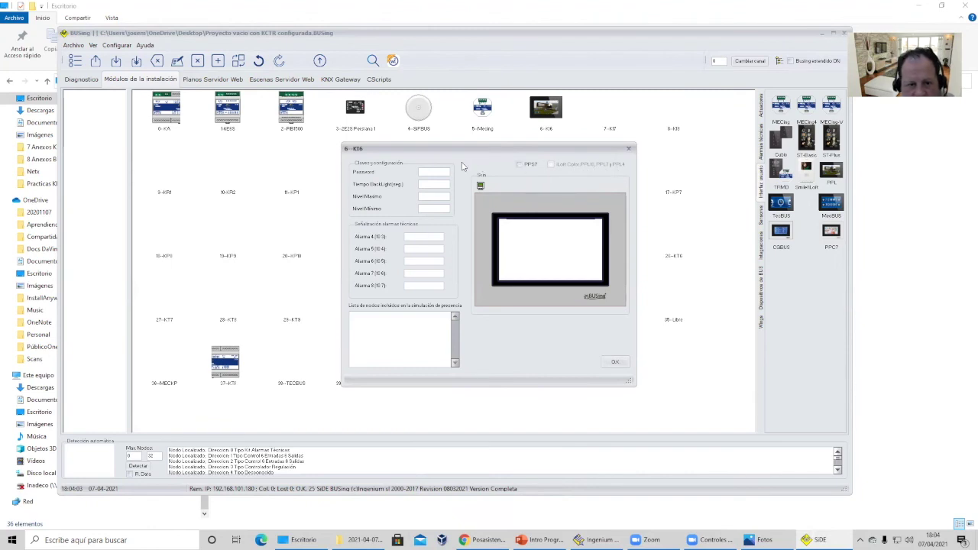
{"action": "left_click", "coordinate": [616, 362]}
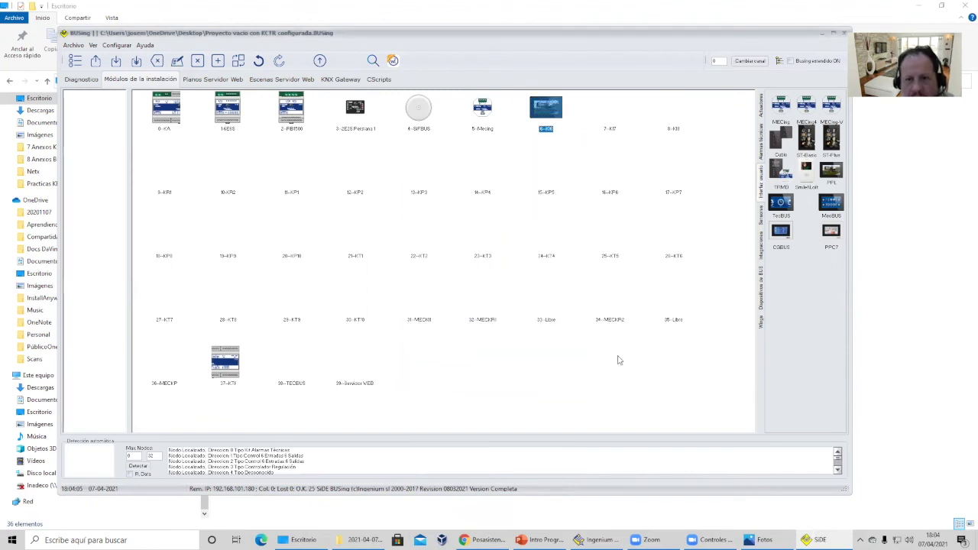
- Change node 6 to a Pantalla Color 10.4" screen and confirm its settings
{"action": "left_click", "coordinate": [240, 63]}
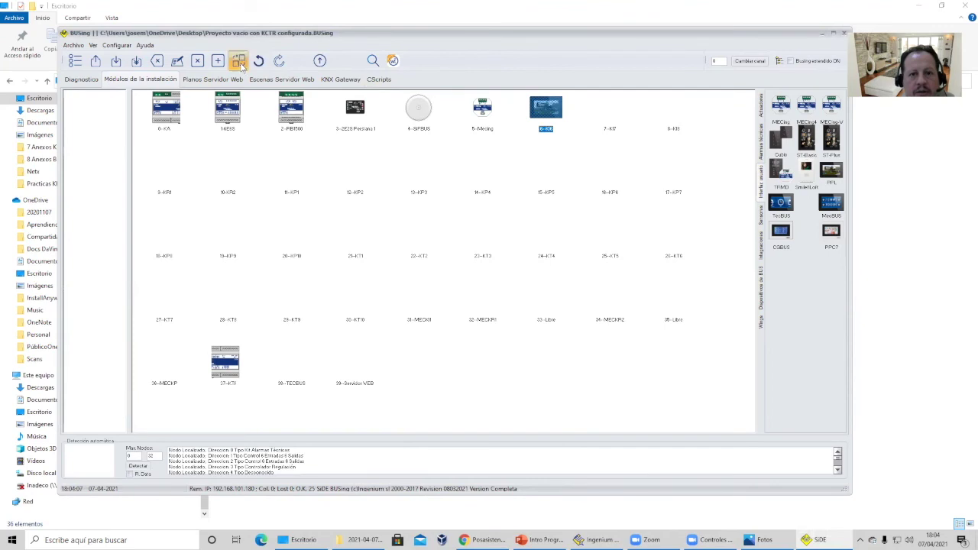
{"action": "left_click", "coordinate": [550, 268]}
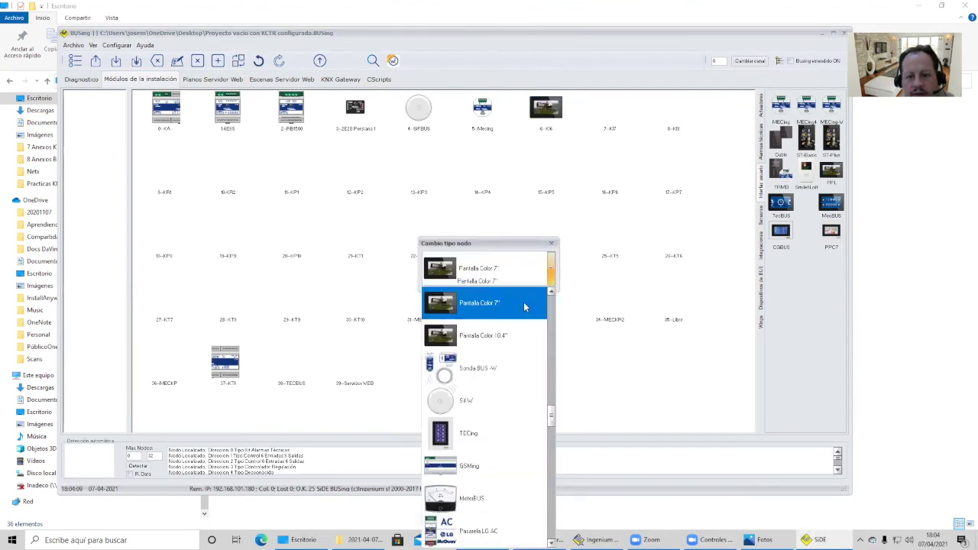
{"action": "left_click", "coordinate": [511, 334]}
{"action": "double_click", "coordinate": [544, 115]}
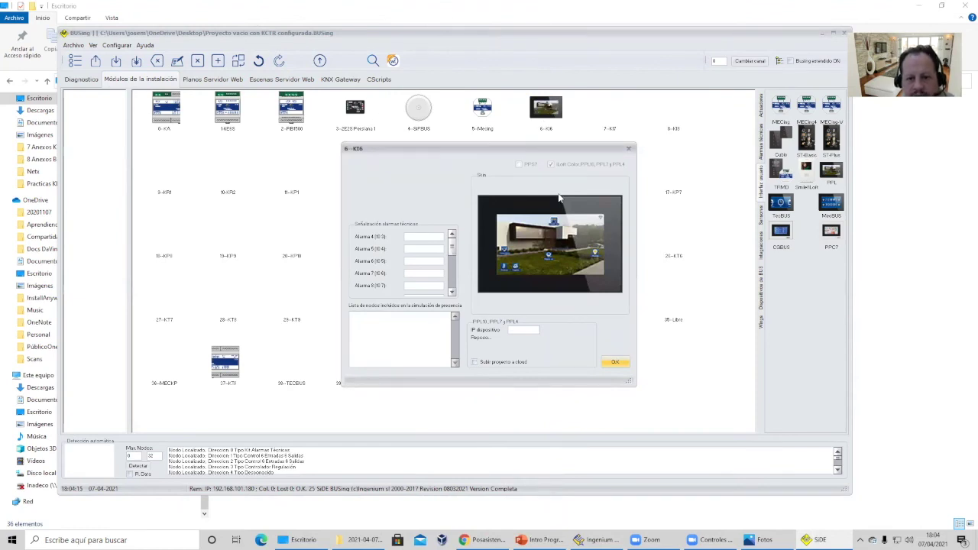
{"action": "left_click", "coordinate": [614, 364]}
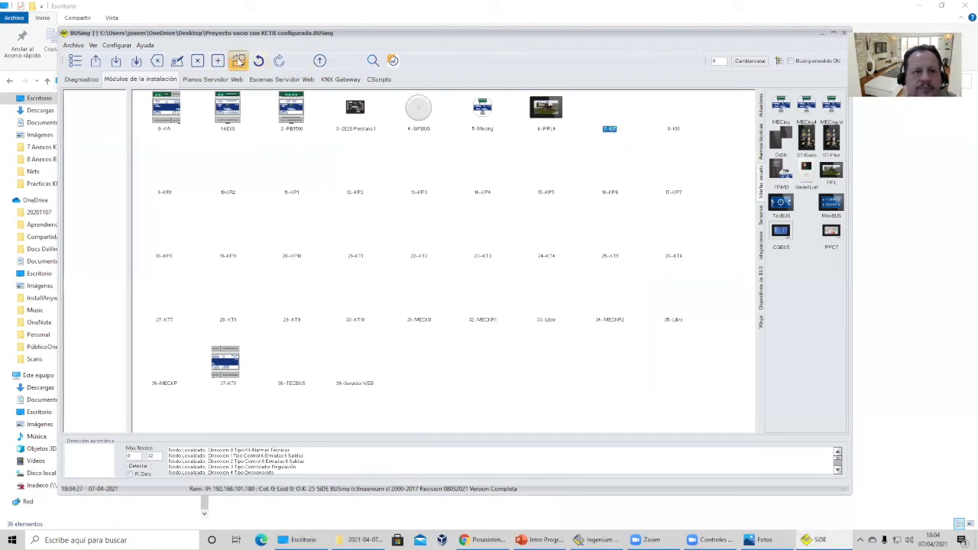
- Make node 7 a TECBUS touch panel named 7-TecBus
{"action": "left_click", "coordinate": [483, 200]}
{"action": "left_click", "coordinate": [550, 269]}
{"action": "scroll", "coordinate": [516, 368], "scroll_direction": "down", "scroll_amount": 5}
{"action": "scroll", "coordinate": [517, 368], "scroll_direction": "down", "scroll_amount": 8}
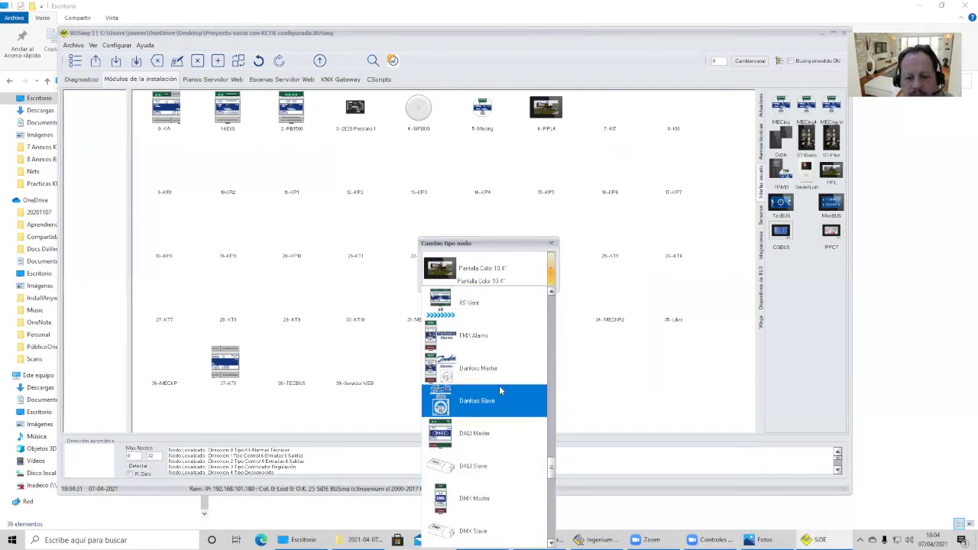
{"action": "scroll", "coordinate": [500, 390], "scroll_direction": "up", "scroll_amount": 4}
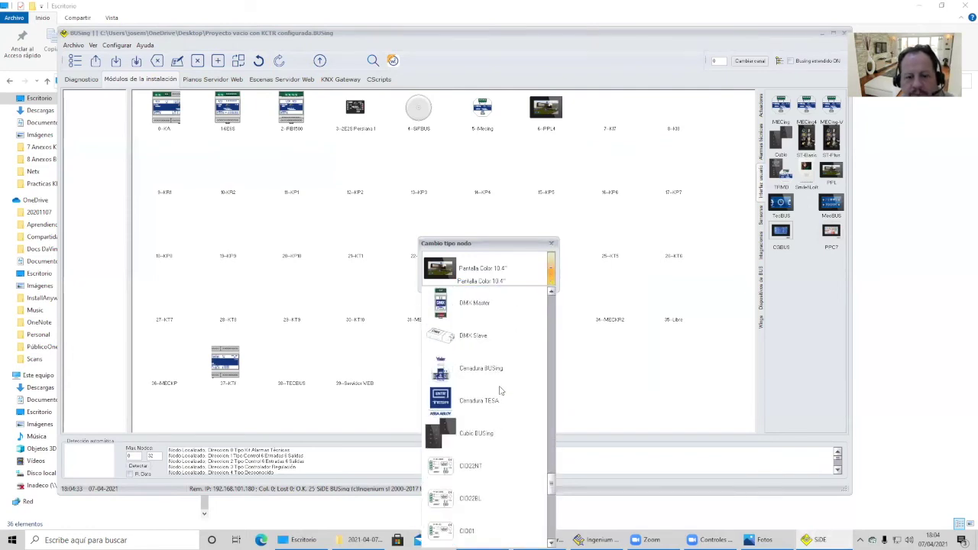
{"action": "scroll", "coordinate": [500, 391], "scroll_direction": "up", "scroll_amount": 8}
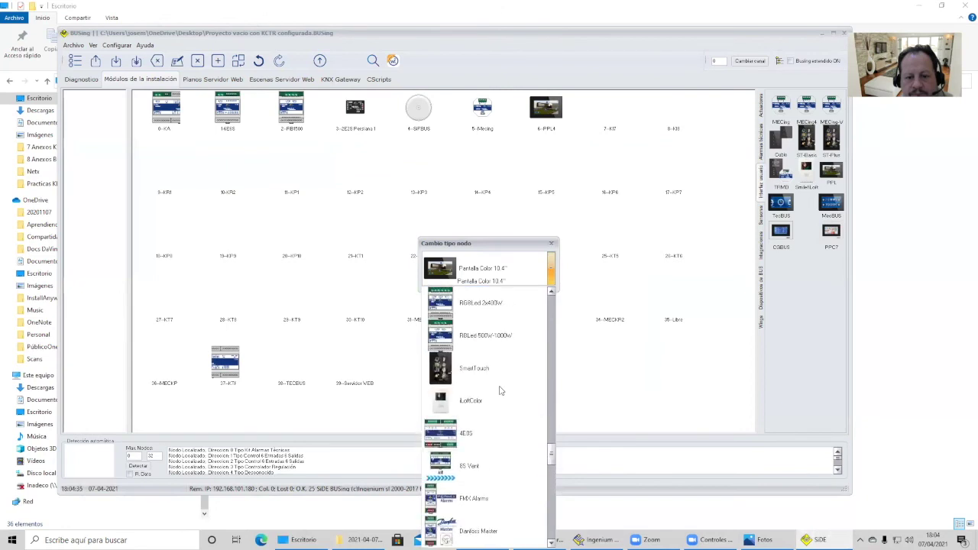
{"action": "scroll", "coordinate": [500, 390], "scroll_direction": "up", "scroll_amount": 10}
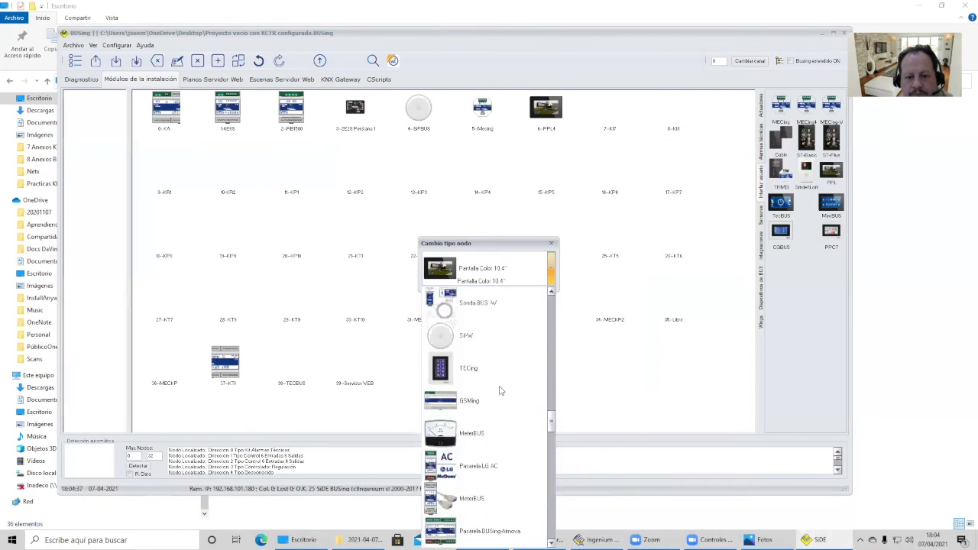
{"action": "scroll", "coordinate": [500, 390], "scroll_direction": "up", "scroll_amount": 6}
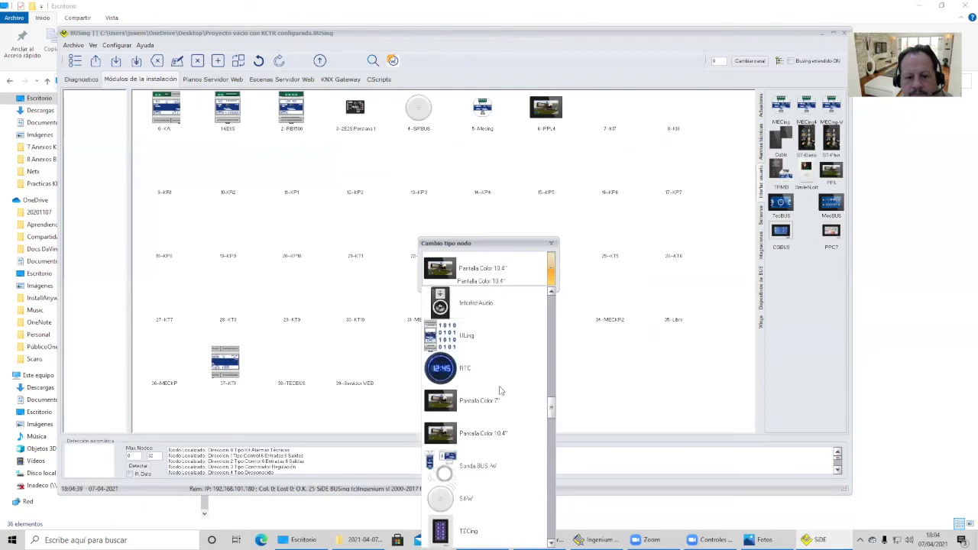
{"action": "scroll", "coordinate": [500, 390], "scroll_direction": "up", "scroll_amount": 3}
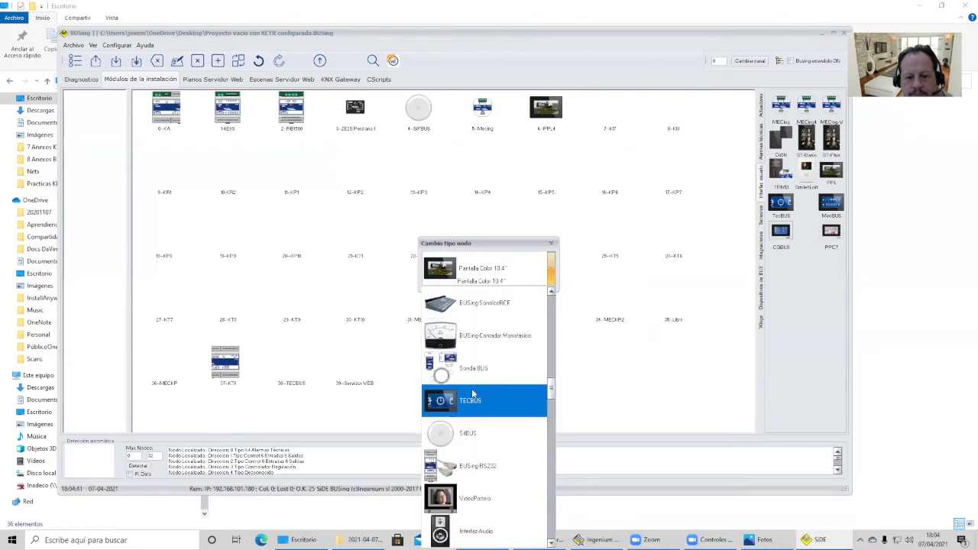
{"action": "left_click", "coordinate": [498, 392]}
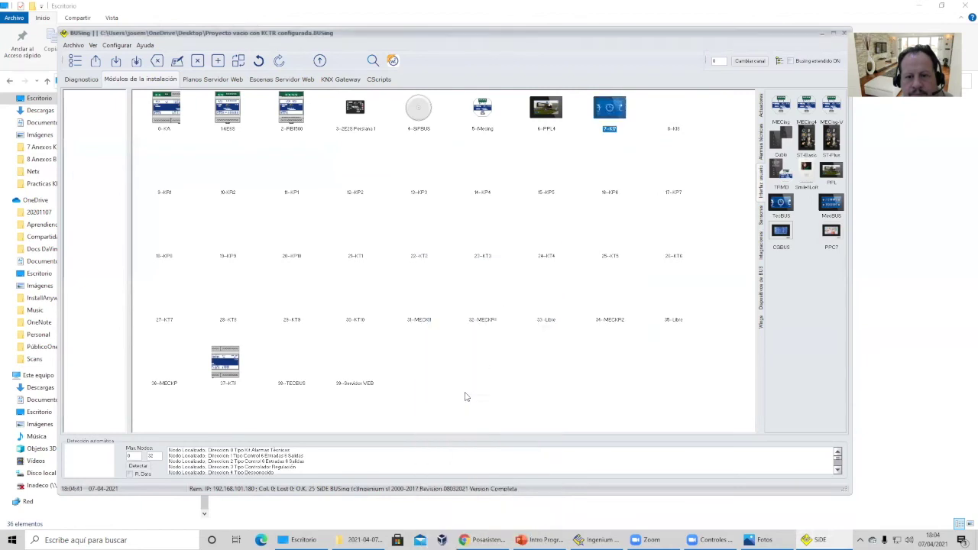
{"action": "left_click", "coordinate": [609, 128]}
{"action": "type", "text": "7-K"}
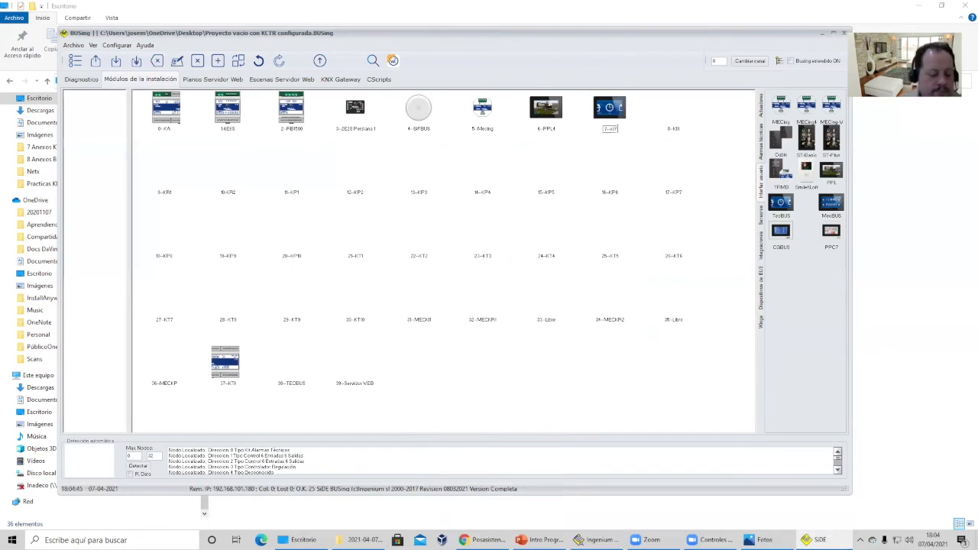
{"action": "key", "text": "BackSpace"}
{"action": "type", "text": "TB"}
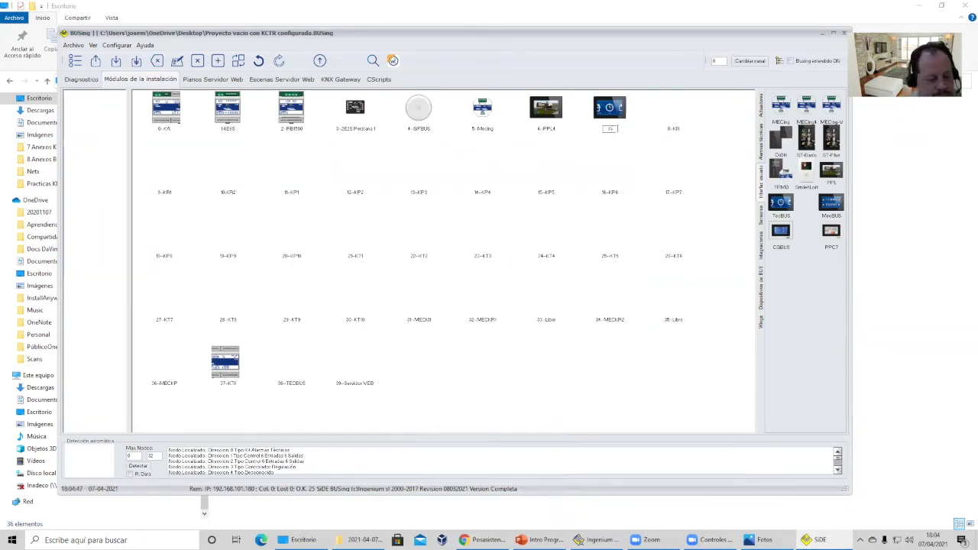
{"action": "key", "text": "BackSpace"}
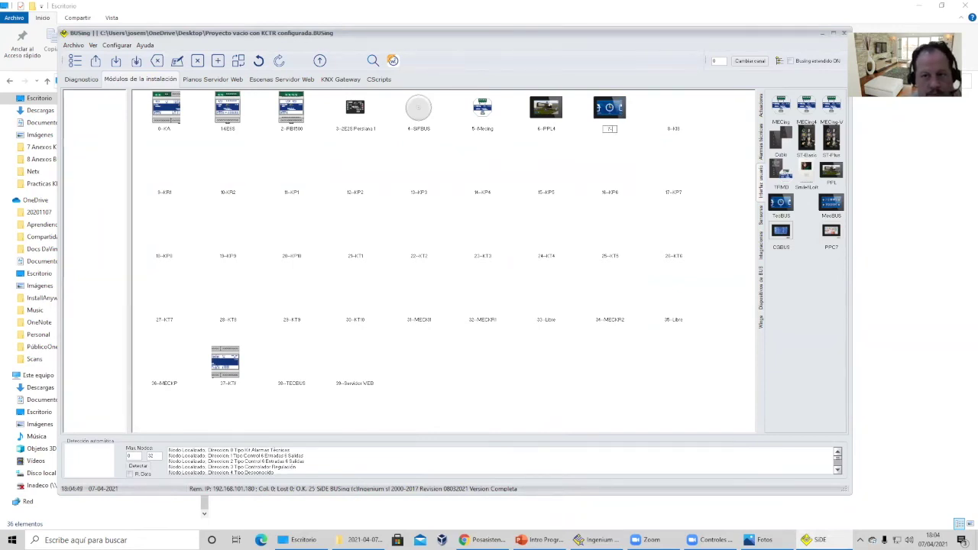
{"action": "type", "text": "ecBus"}
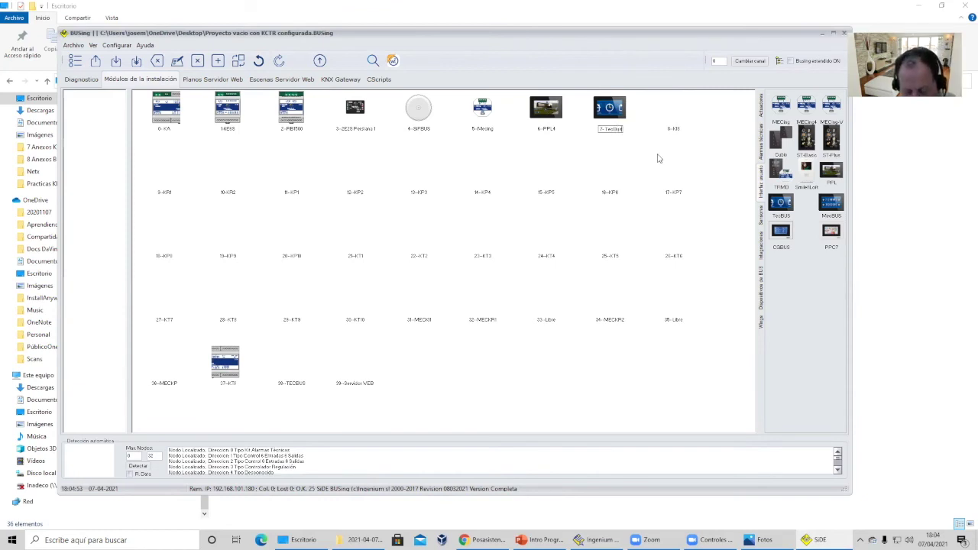
{"action": "key", "text": "Tab"}
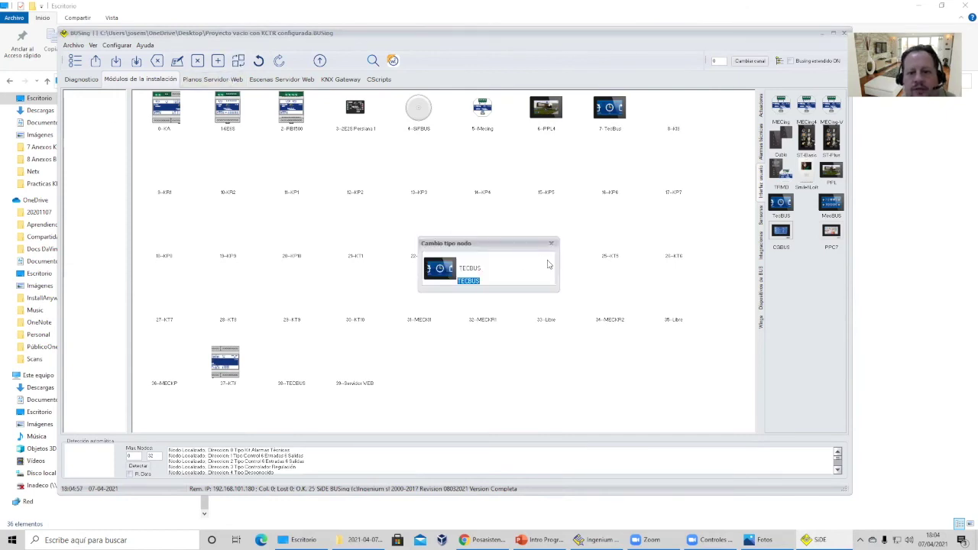
- Make node 8 an RBF16A module and type its new name beginning 16A-Pla
{"action": "left_click", "coordinate": [550, 269]}
{"action": "scroll", "coordinate": [482, 349], "scroll_direction": "up", "scroll_amount": 2}
{"action": "scroll", "coordinate": [483, 348], "scroll_direction": "up", "scroll_amount": 3}
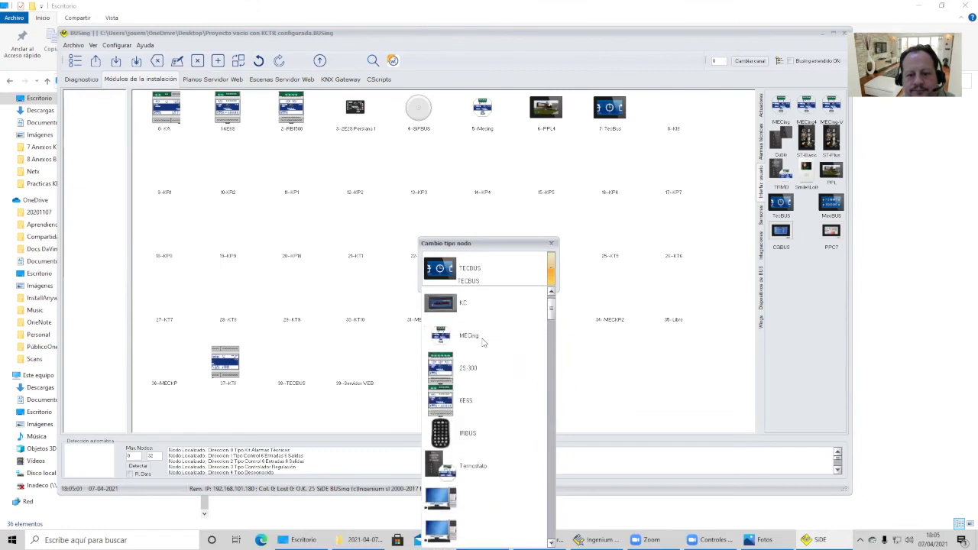
{"action": "scroll", "coordinate": [483, 343], "scroll_direction": "down", "scroll_amount": 3}
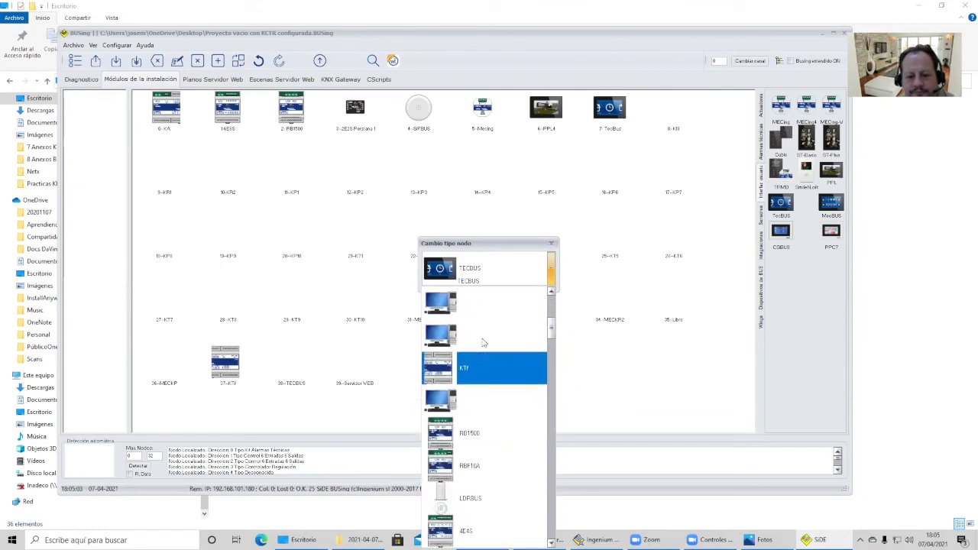
{"action": "left_click", "coordinate": [462, 466]}
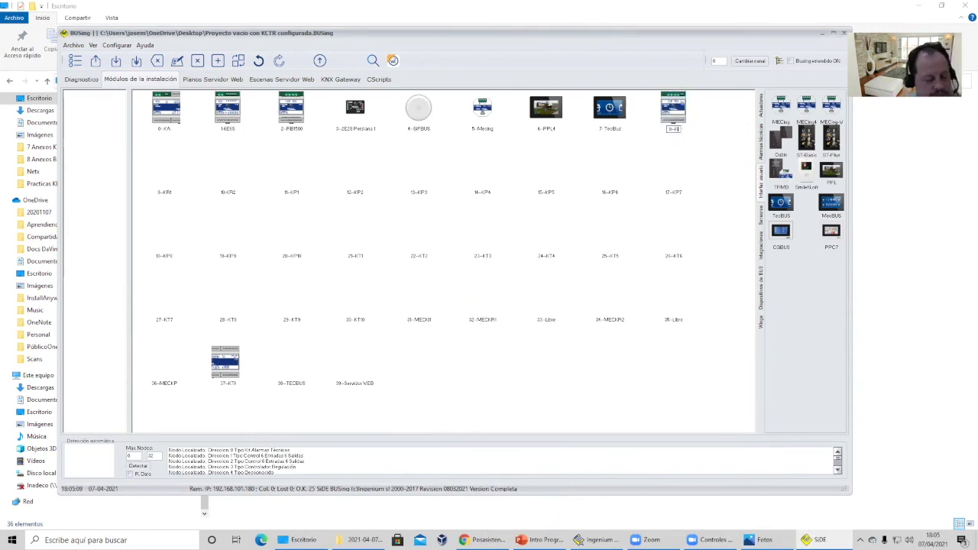
{"action": "key", "text": "F2"}
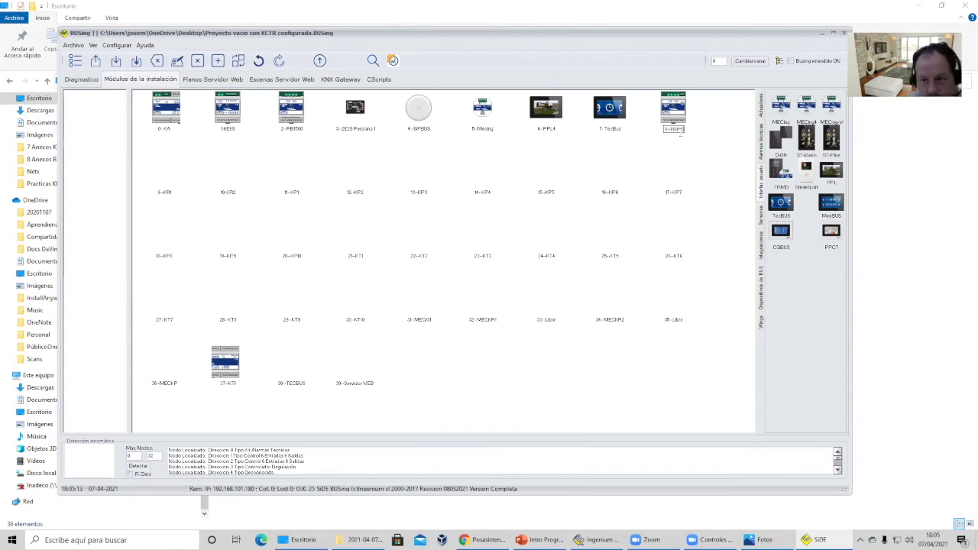
{"action": "type", "text": "16A"}
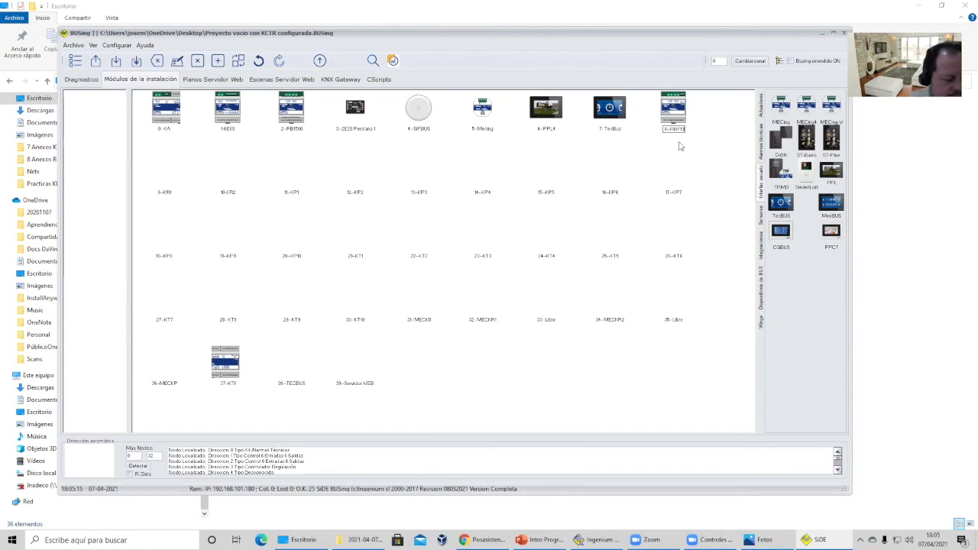
{"action": "type", "text": "-Pla"}
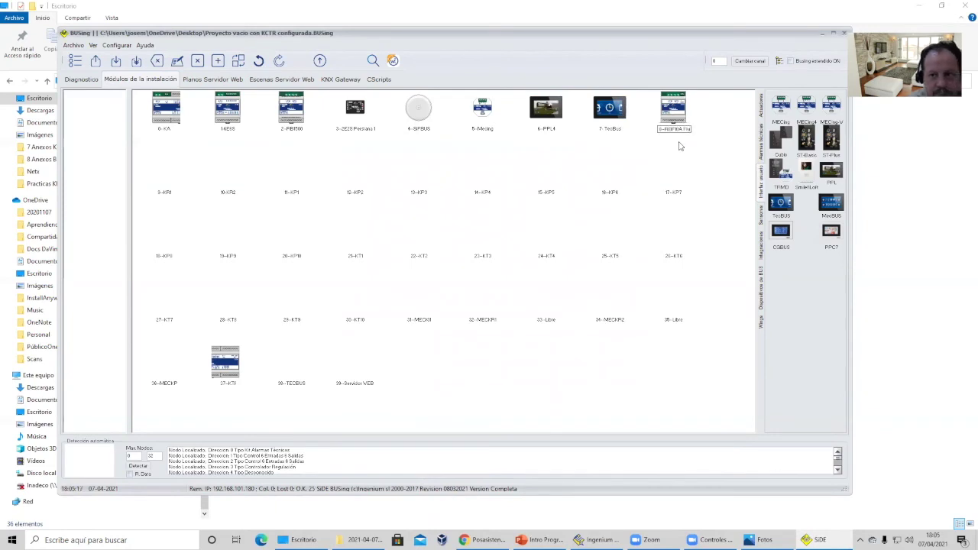
{"action": "type", "text": "e"}
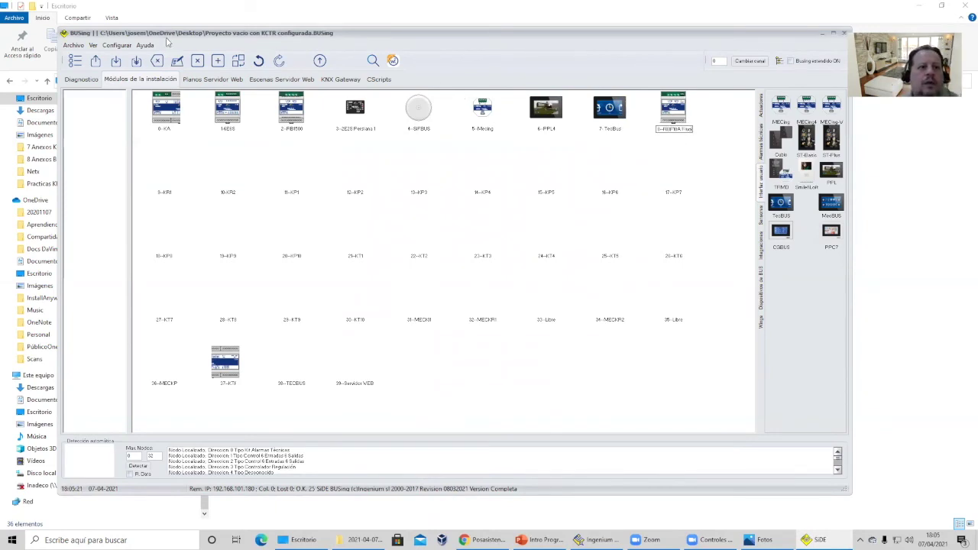
- Save the project with Guardar como as 'Proyecto completo con KCT'
{"action": "left_click", "coordinate": [73, 45]}
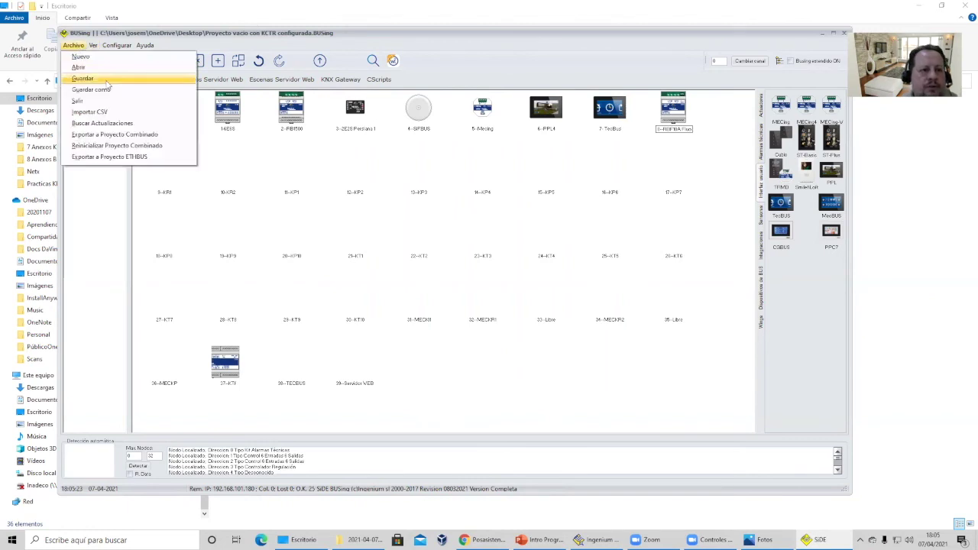
{"action": "left_click", "coordinate": [92, 89]}
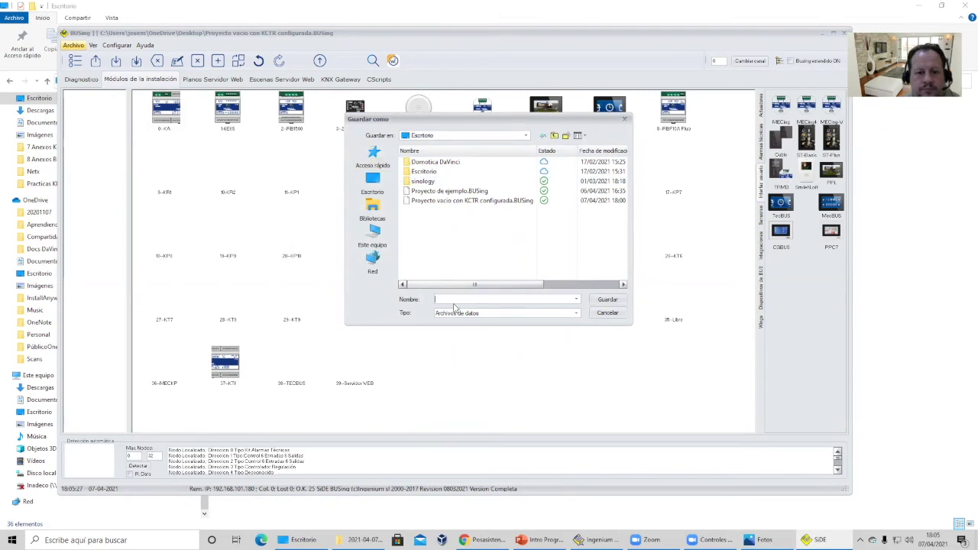
{"action": "type", "text": "Proyec"}
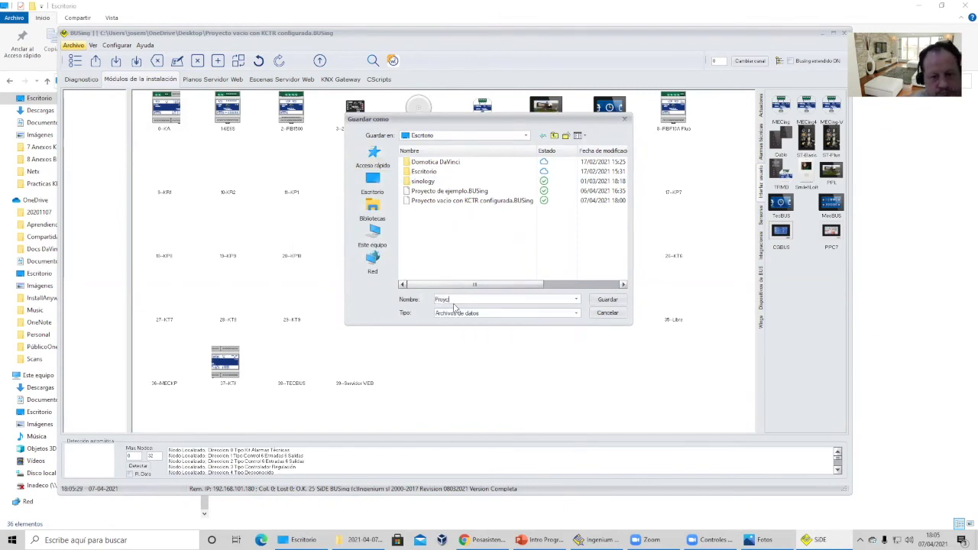
{"action": "type", "text": "to complet"}
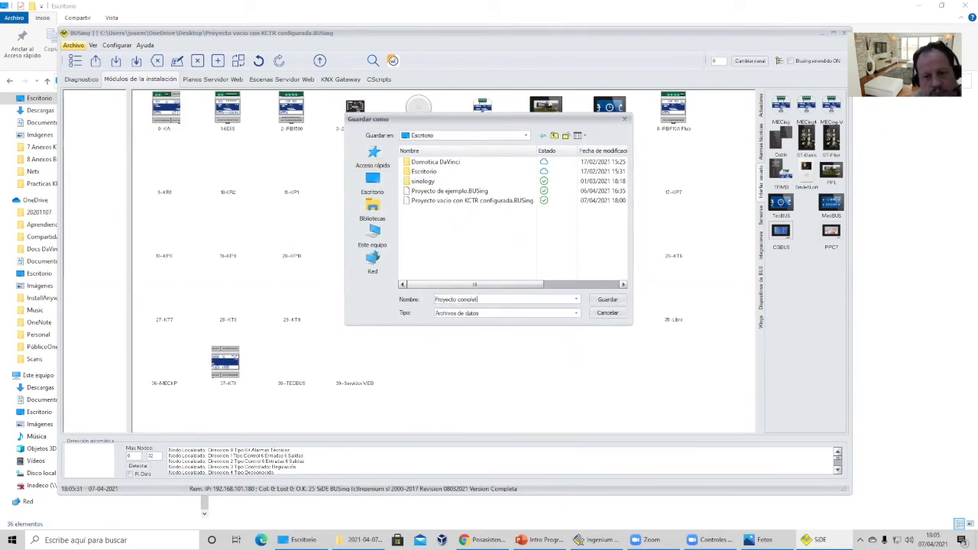
{"action": "type", "text": "o con KCTR"}
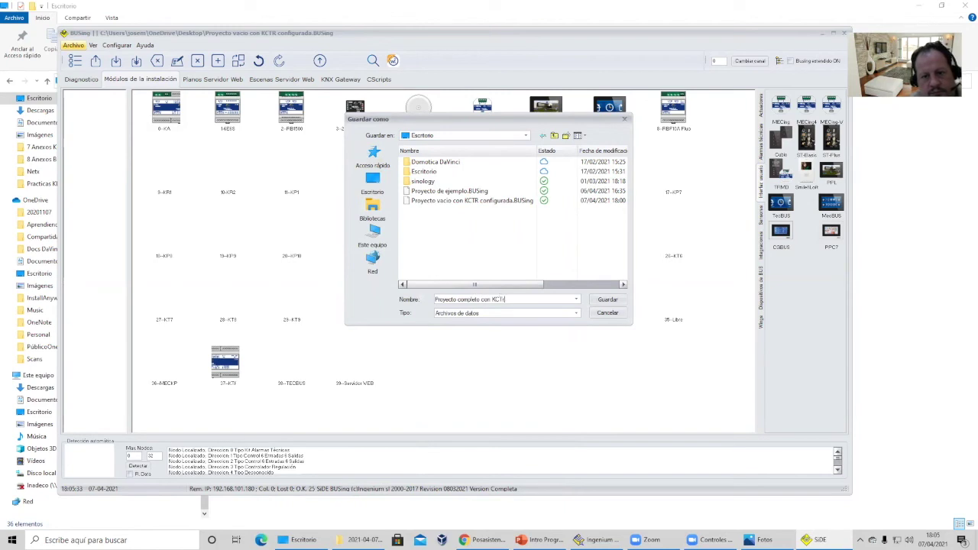
{"action": "key", "text": "Return"}
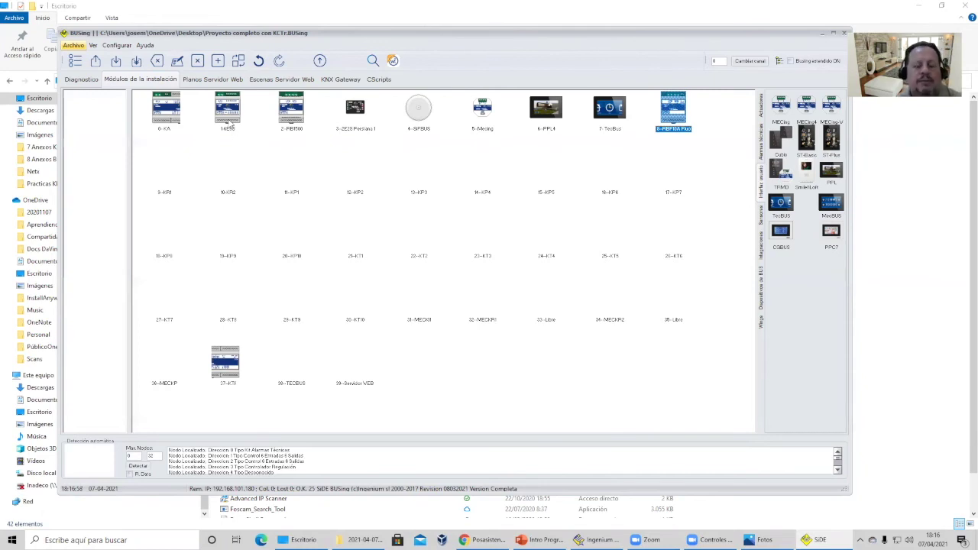
- In the 1-6E6S module, rename outputs Salida1–5 to Luz1–Luz4 and AA
{"action": "double_click", "coordinate": [227, 111]}
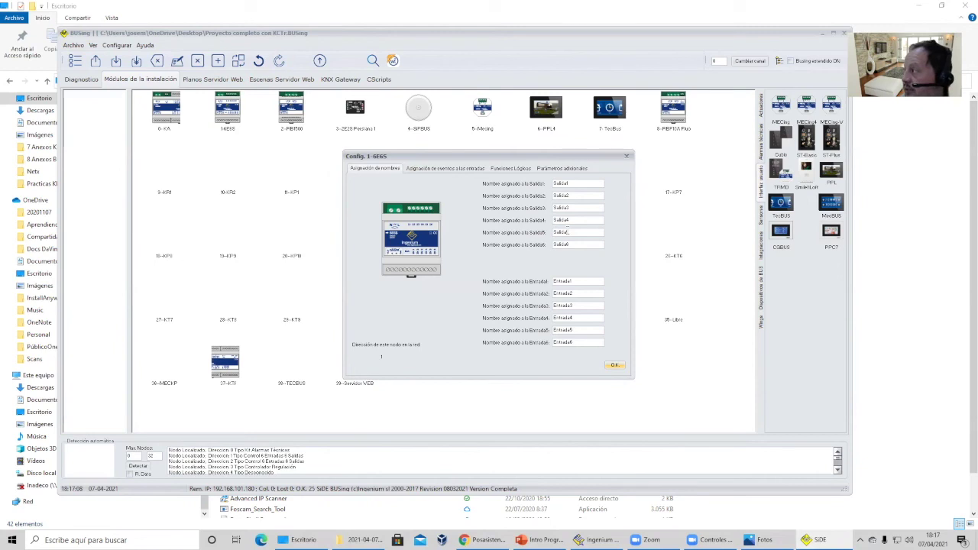
{"action": "left_click_drag", "start_coordinate": [572, 183], "coordinate": [533, 185]}
{"action": "type", "text": "LOu"}
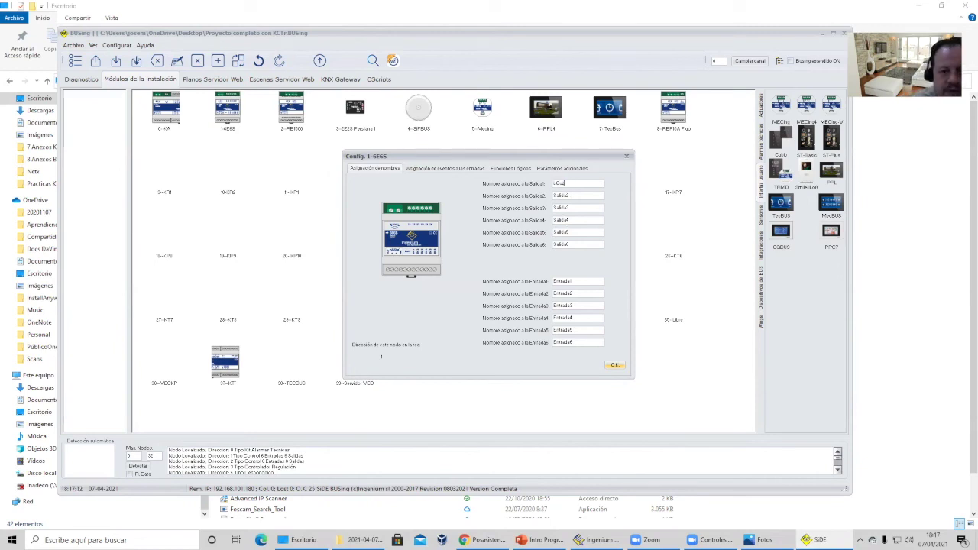
{"action": "key", "text": "BackSpace"}
{"action": "key", "text": "BackSpace"}
{"action": "type", "text": "uz1"}
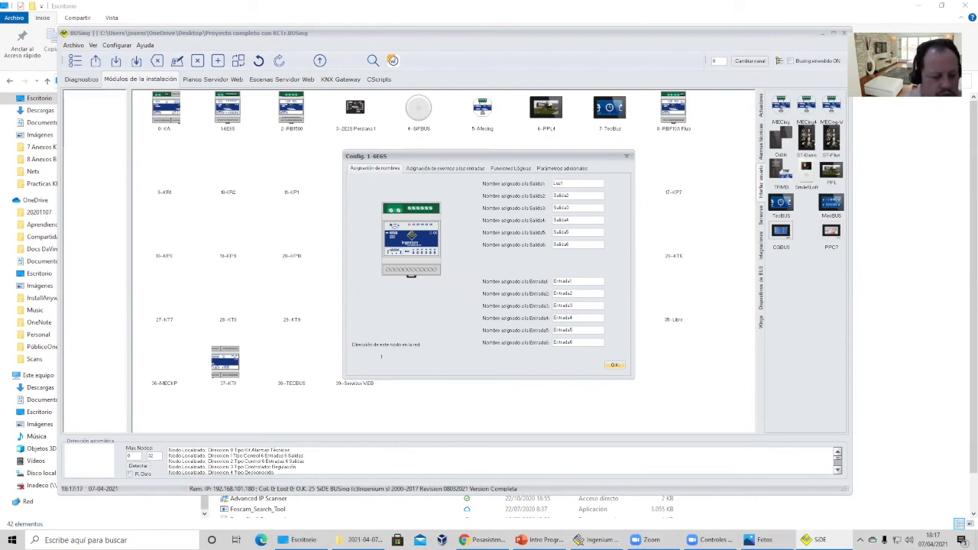
{"action": "key", "text": "Tab"}
{"action": "type", "text": "Luz2"}
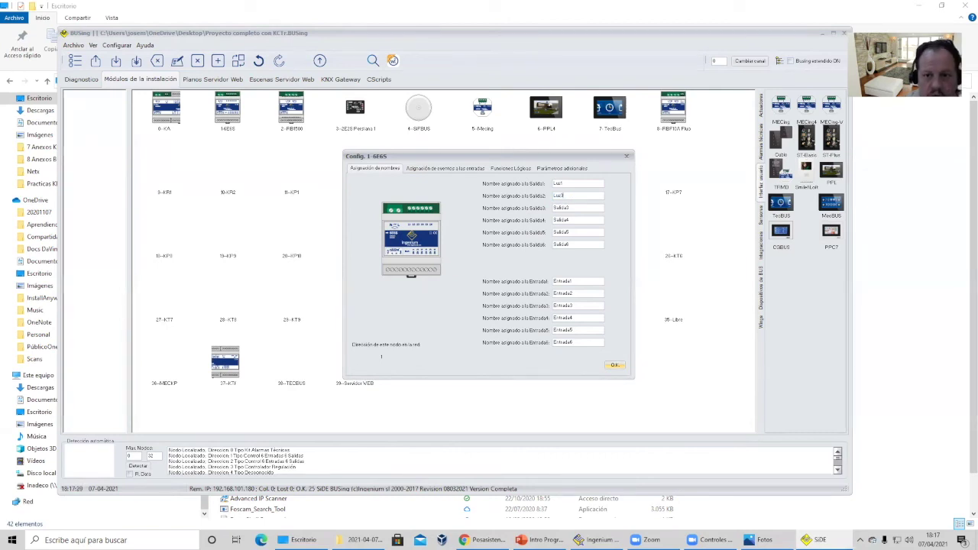
{"action": "key", "text": "Tab"}
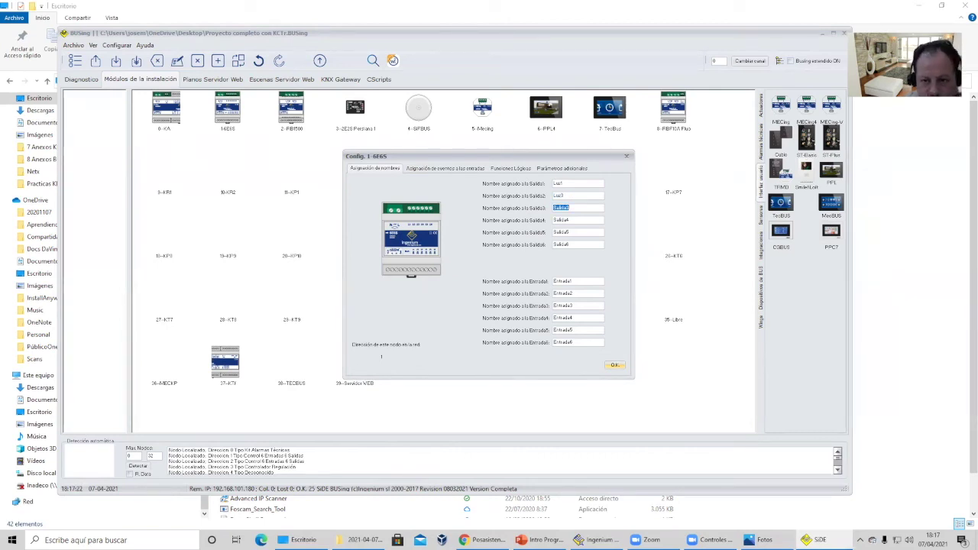
{"action": "left_click", "coordinate": [566, 196]}
{"action": "type", "text": "2"}
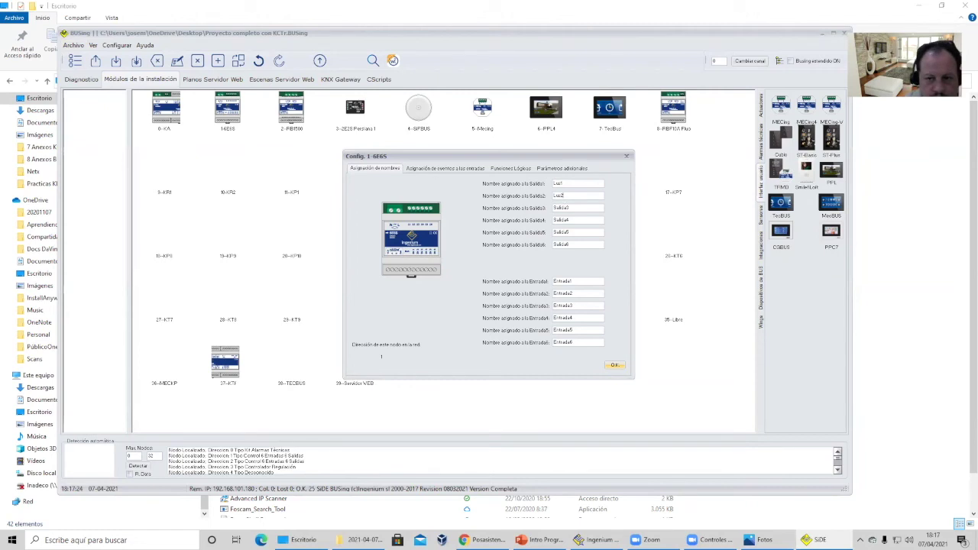
{"action": "key", "text": "Tab"}
{"action": "type", "text": "Lu"}
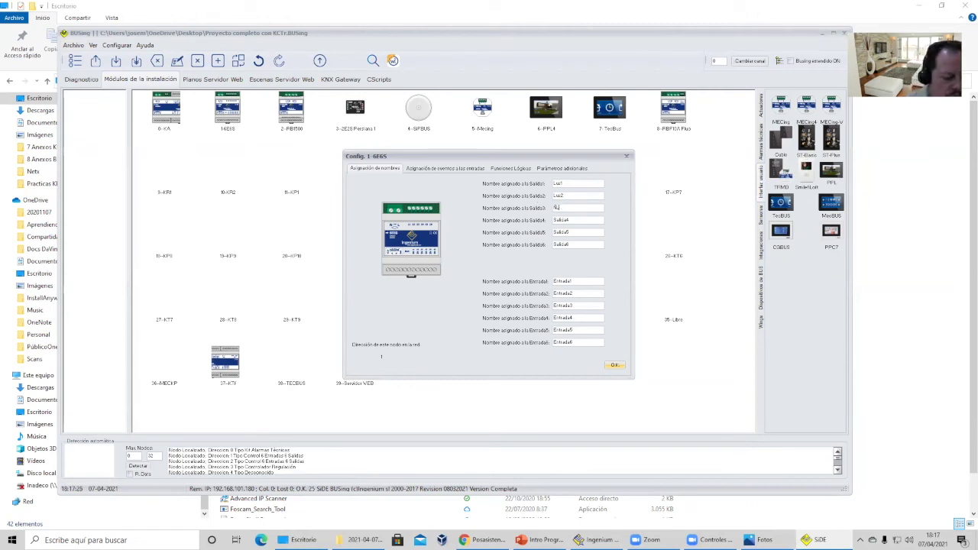
{"action": "key", "text": "BackSpace"}
{"action": "key", "text": "BackSpace"}
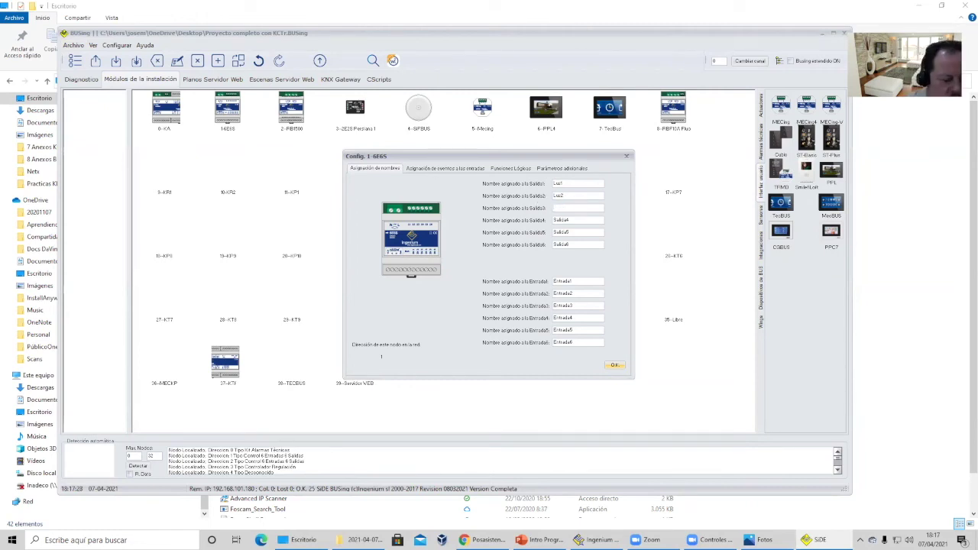
{"action": "type", "text": "Luz3"}
{"action": "key", "text": "Tab"}
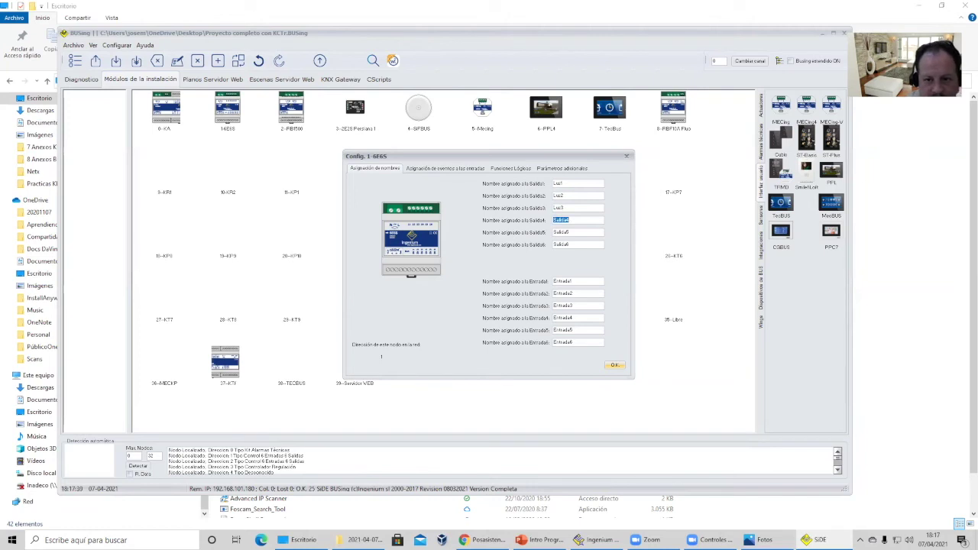
{"action": "type", "text": "Luz4"}
{"action": "key", "text": "Tab"}
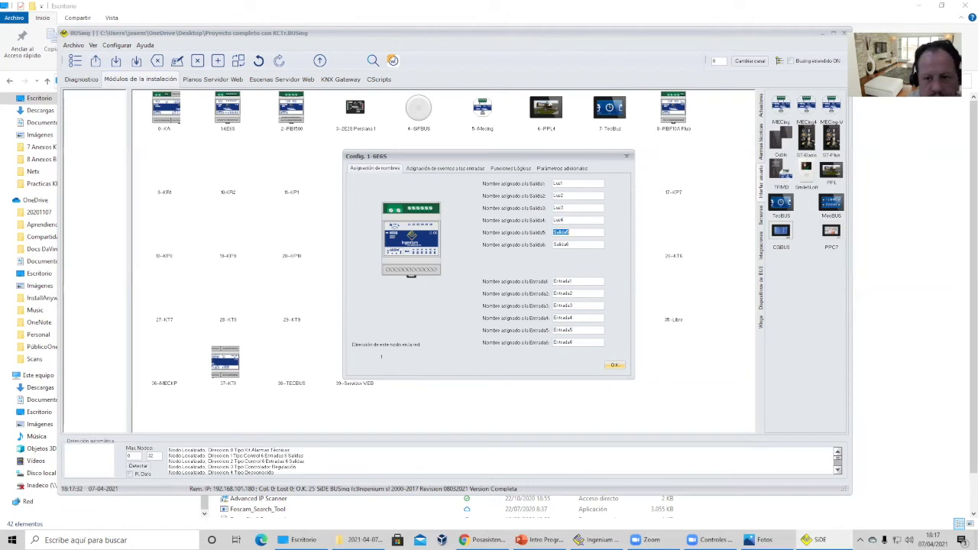
{"action": "type", "text": "Lu"}
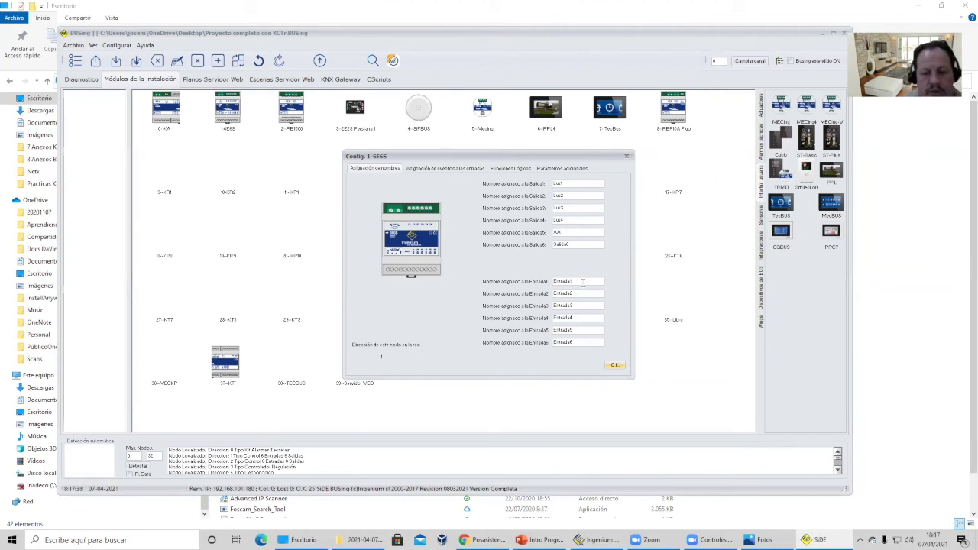
- Rename the module's inputs Entrada1–4 to Eluz1–Eluz4
{"action": "key", "text": "BackSpace"}
{"action": "key", "text": "BackSpace"}
{"action": "key", "text": "BackSpace"}
{"action": "key", "text": "BackSpace"}
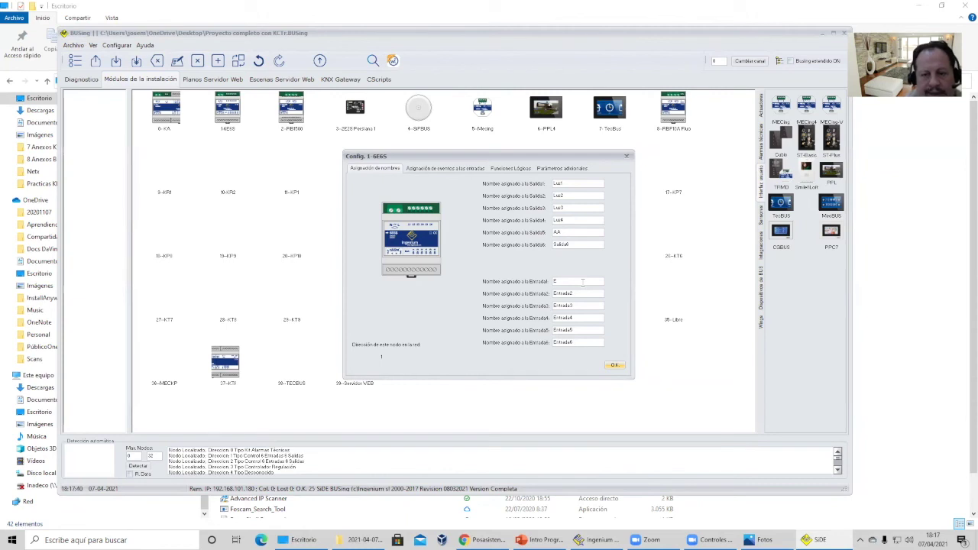
{"action": "type", "text": "sc"}
{"action": "key", "text": "Tab"}
{"action": "key", "text": "BackSpace"}
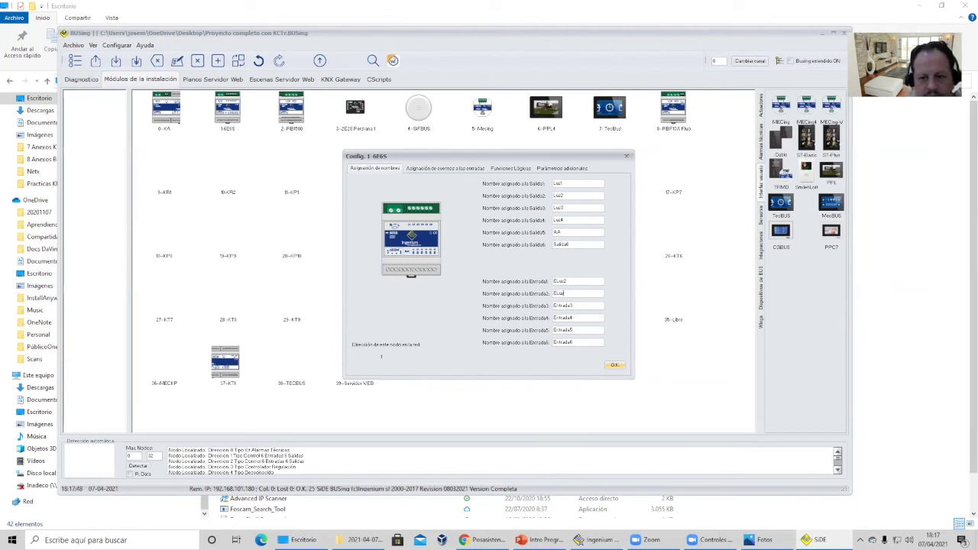
{"action": "key", "text": "Tab"}
{"action": "type", "text": "E"}
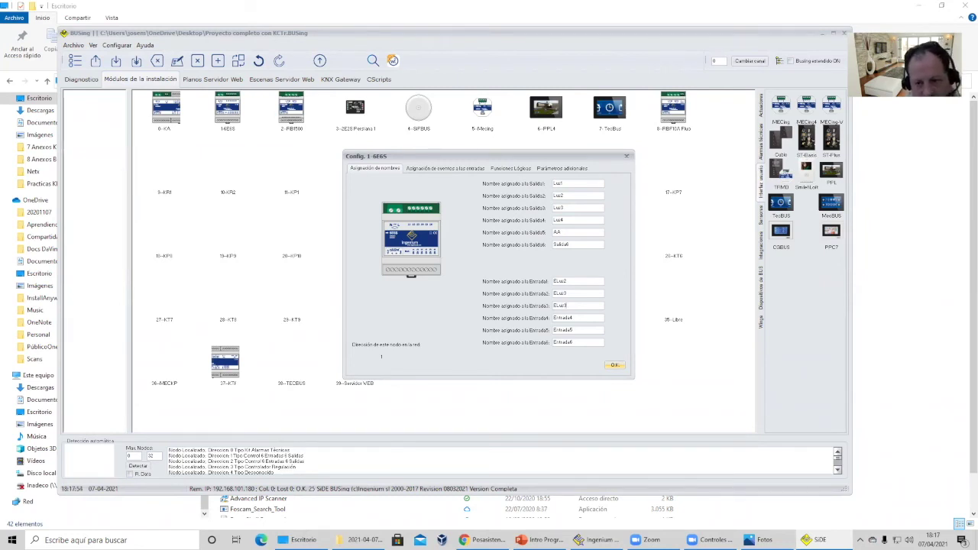
{"action": "left_click", "coordinate": [587, 283]}
{"action": "key", "text": "BackSpace"}
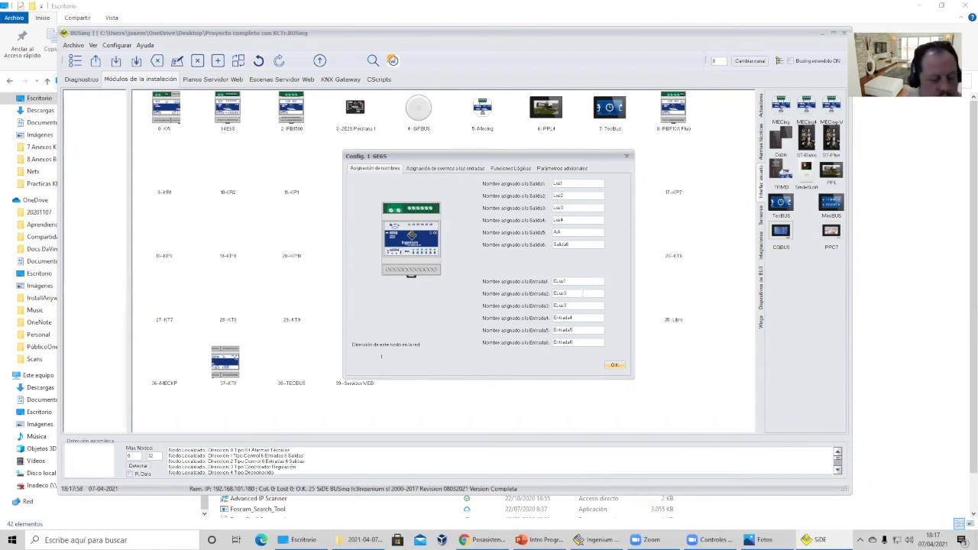
{"action": "double_click", "coordinate": [583, 317]}
{"action": "type", "text": "EL"}
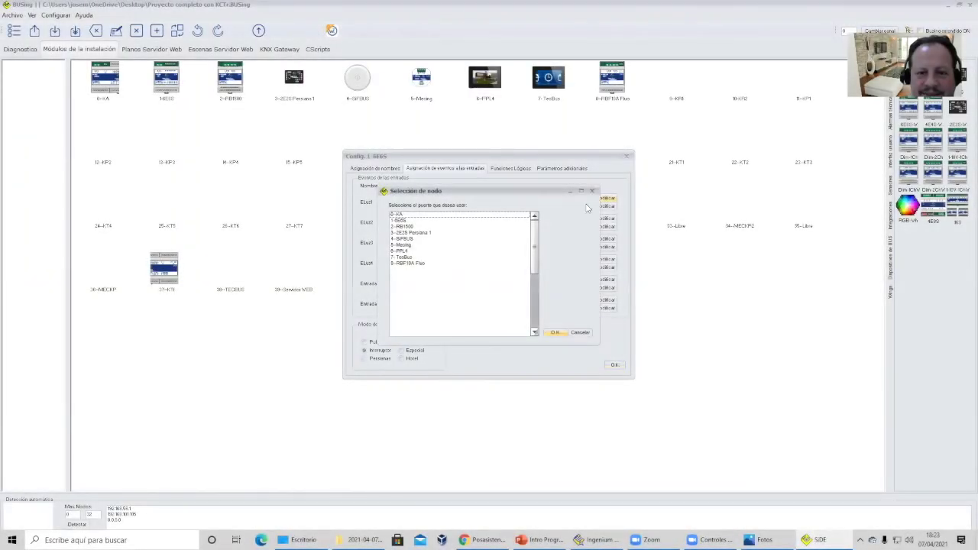
- Reopen 1-6E6S and set both ELuz1 events to Luz1-Switch on module 1-6E6S
{"action": "left_click", "coordinate": [582, 333]}
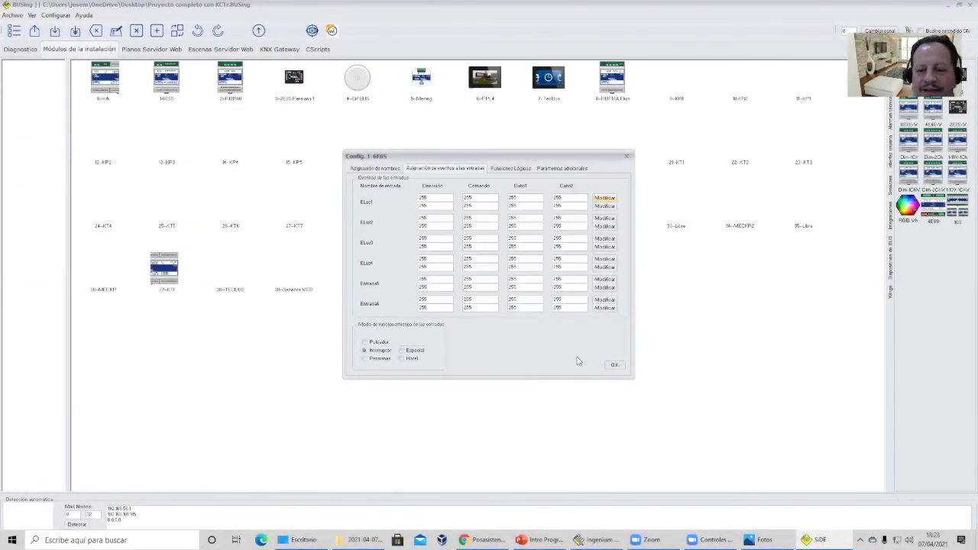
{"action": "left_click", "coordinate": [614, 365]}
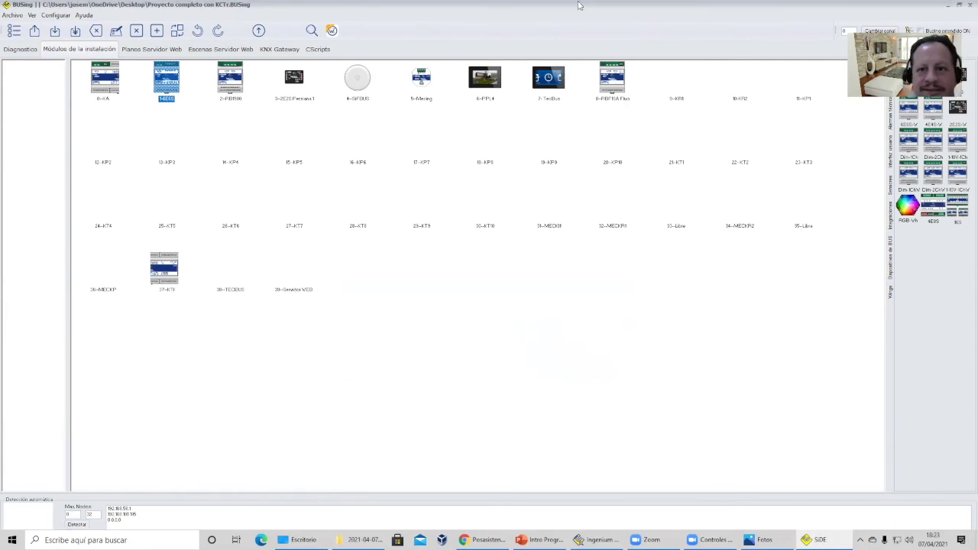
{"action": "double_click", "coordinate": [188, 112]}
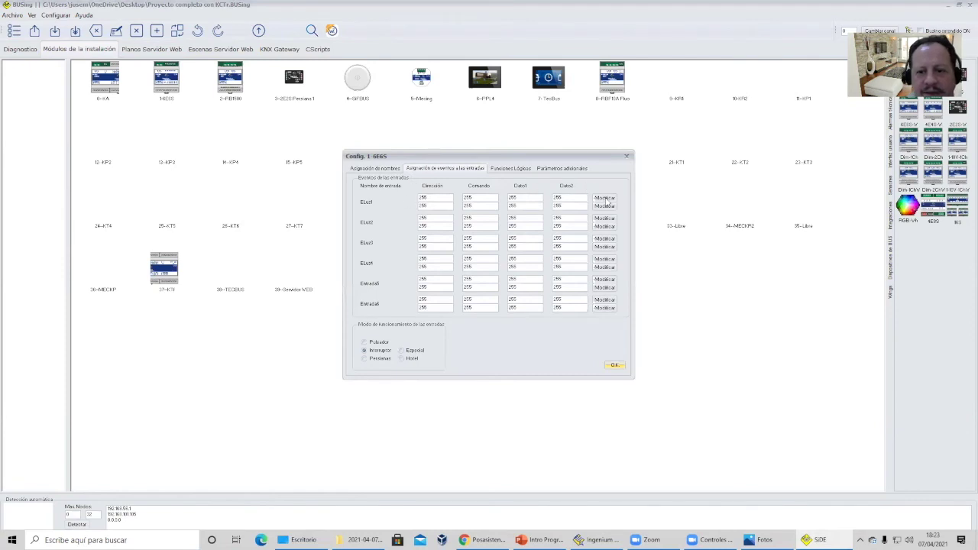
{"action": "left_click", "coordinate": [605, 201]}
{"action": "double_click", "coordinate": [432, 221]}
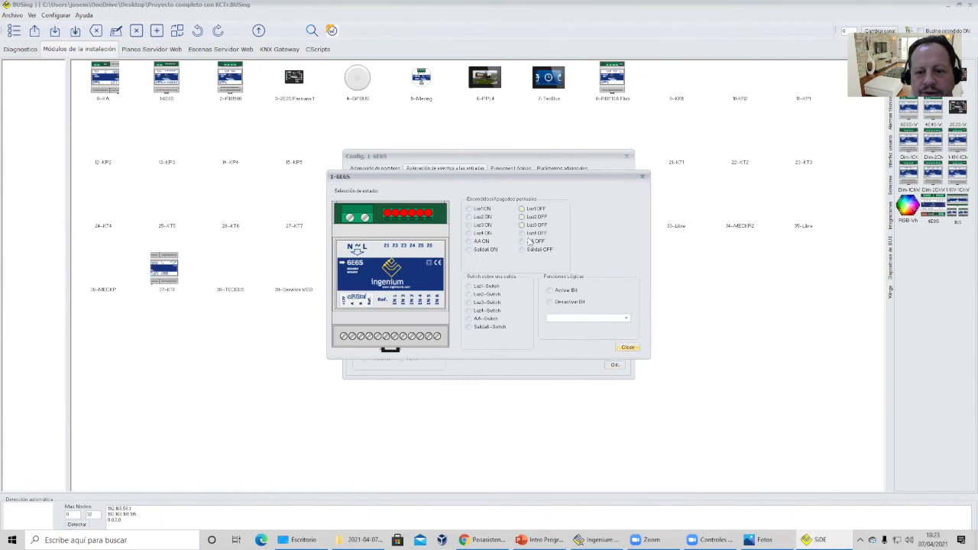
{"action": "left_click", "coordinate": [470, 286]}
{"action": "left_click", "coordinate": [624, 349]}
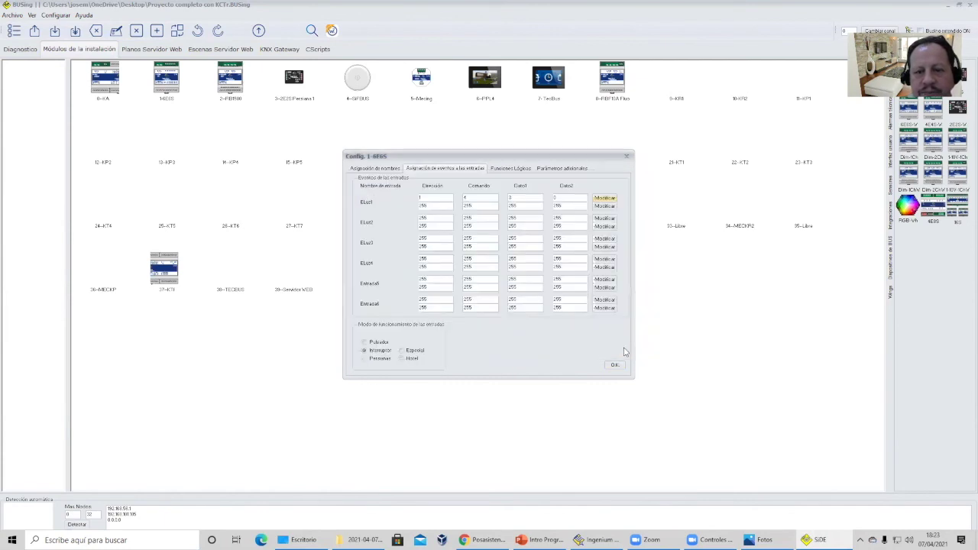
{"action": "left_click", "coordinate": [604, 206]}
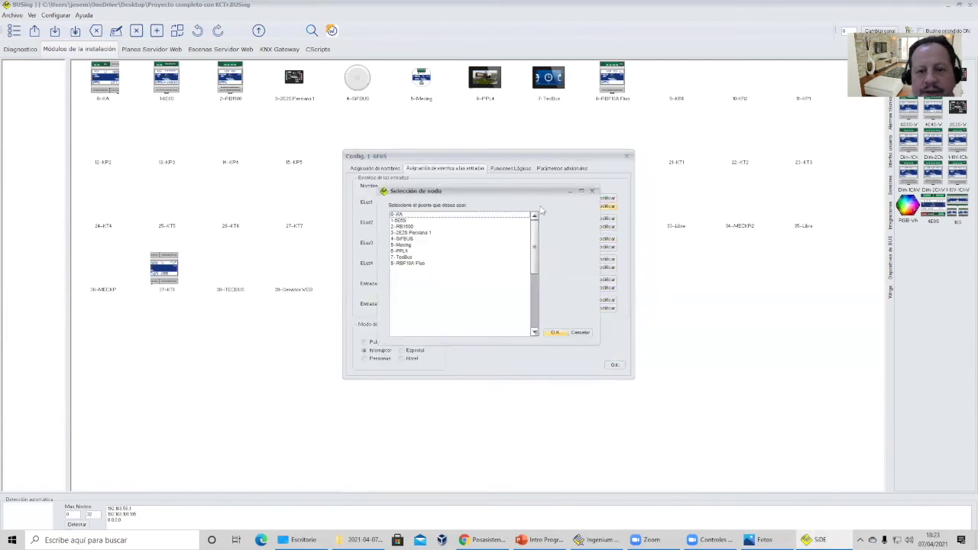
{"action": "double_click", "coordinate": [430, 221]}
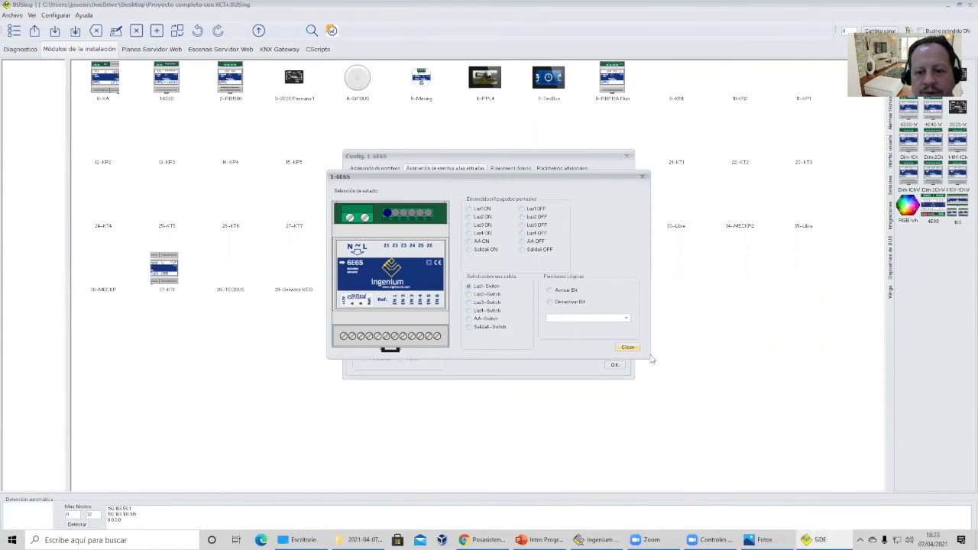
{"action": "left_click", "coordinate": [627, 348]}
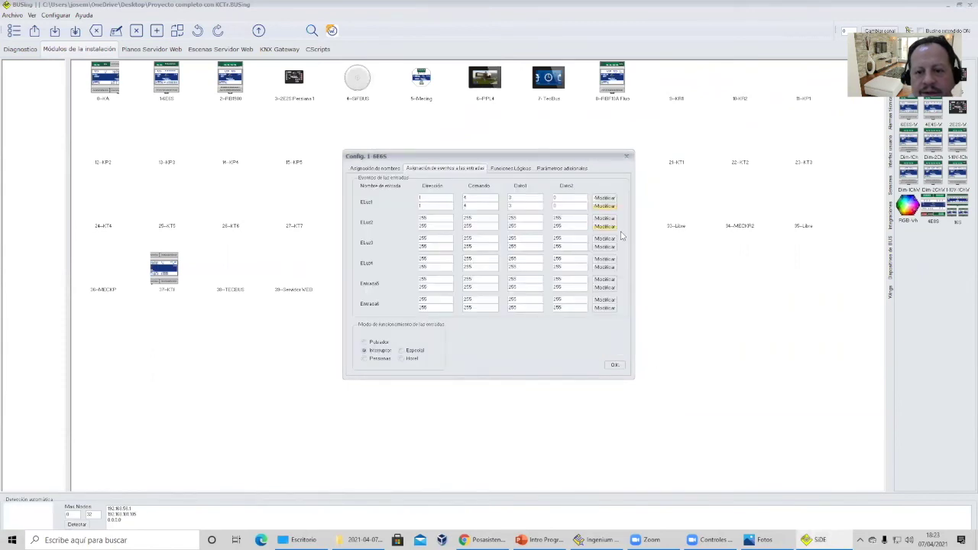
- Set both ELuz2 events to Luz2-Switch on module 1-6E6S
{"action": "left_click", "coordinate": [605, 226]}
{"action": "left_click", "coordinate": [430, 221]}
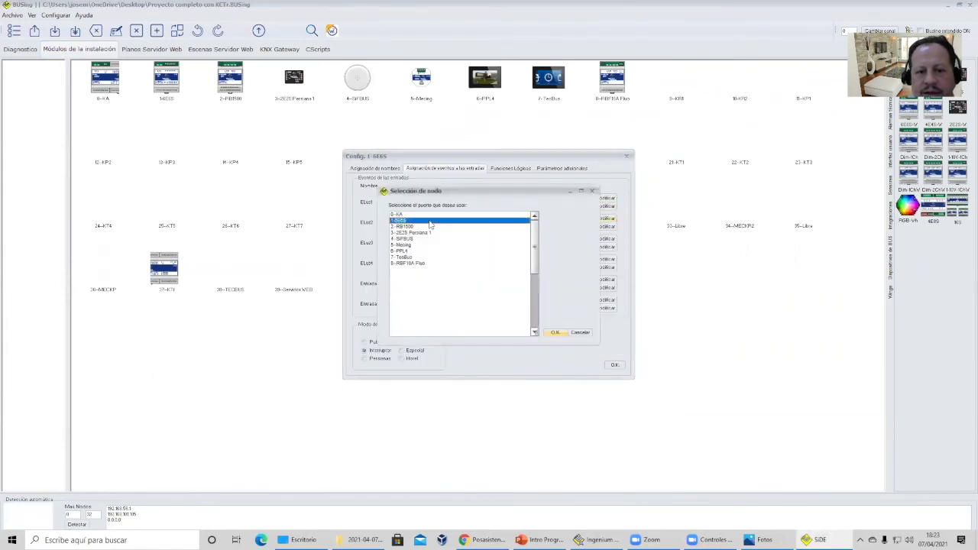
{"action": "double_click", "coordinate": [430, 223]}
{"action": "left_click", "coordinate": [484, 294]}
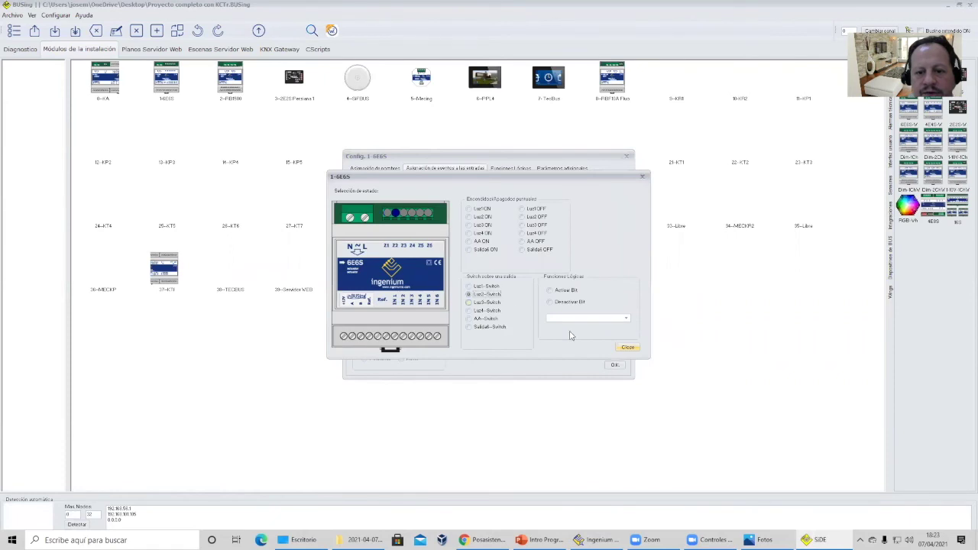
{"action": "left_click", "coordinate": [627, 347]}
{"action": "left_click", "coordinate": [604, 227]}
{"action": "double_click", "coordinate": [432, 221]}
{"action": "left_click", "coordinate": [627, 348]}
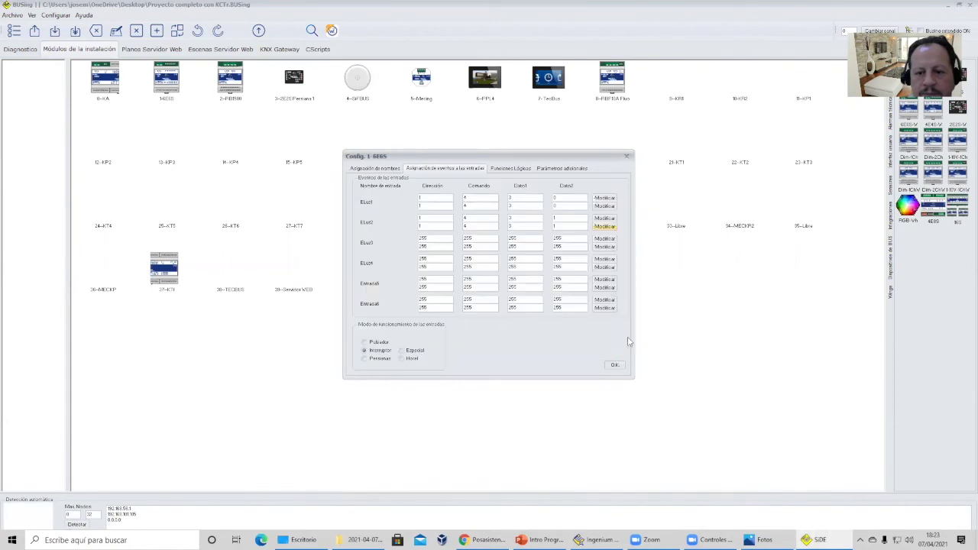
- Set both ELuz3 events to Luz3-Switch on module 1-6E6S
{"action": "left_click", "coordinate": [604, 239]}
{"action": "double_click", "coordinate": [415, 220]}
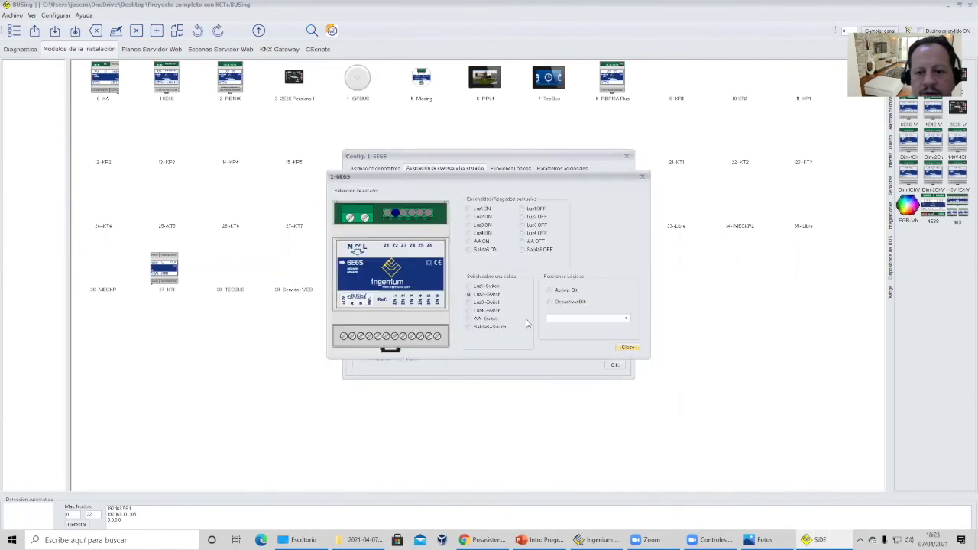
{"action": "left_click", "coordinate": [495, 302]}
{"action": "left_click", "coordinate": [627, 347]}
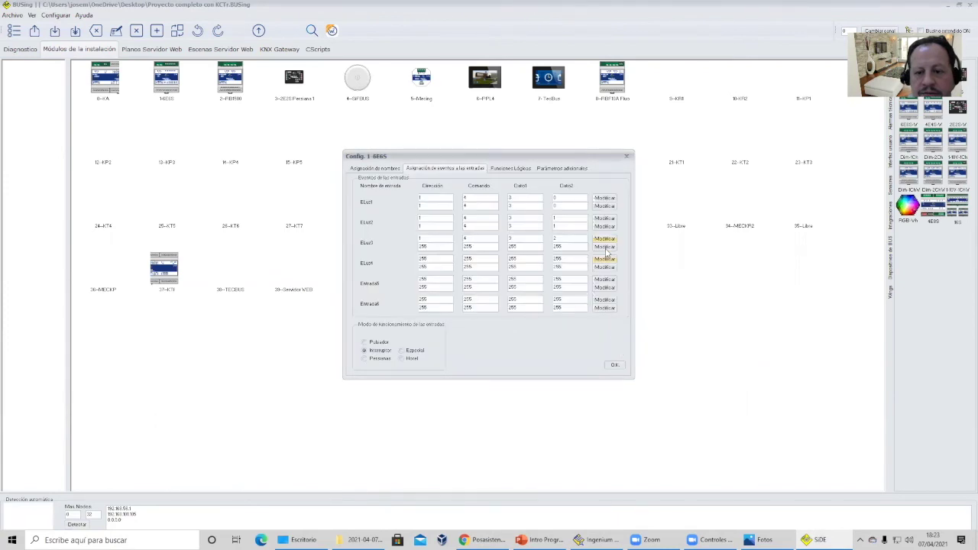
{"action": "left_click", "coordinate": [605, 248]}
{"action": "left_click", "coordinate": [400, 221]}
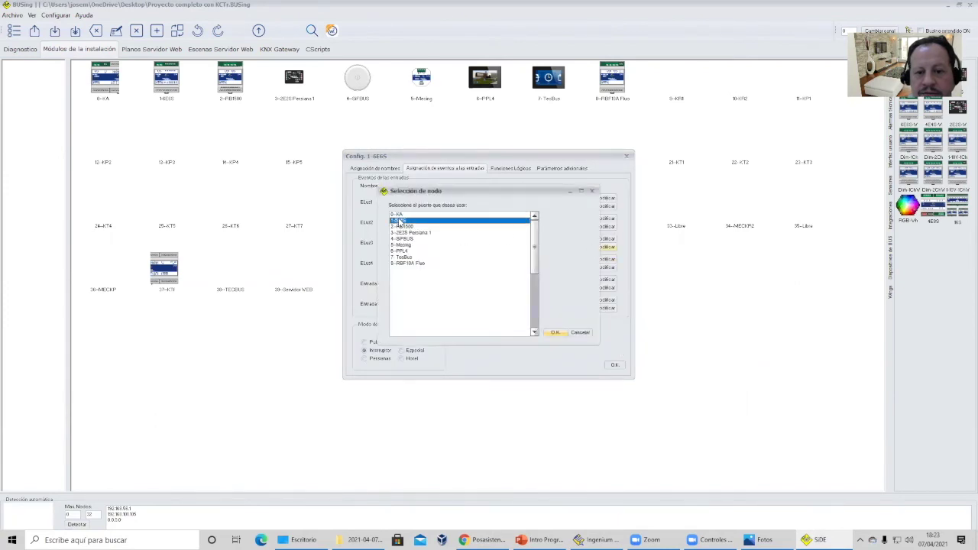
{"action": "double_click", "coordinate": [399, 222]}
{"action": "left_click", "coordinate": [627, 347]}
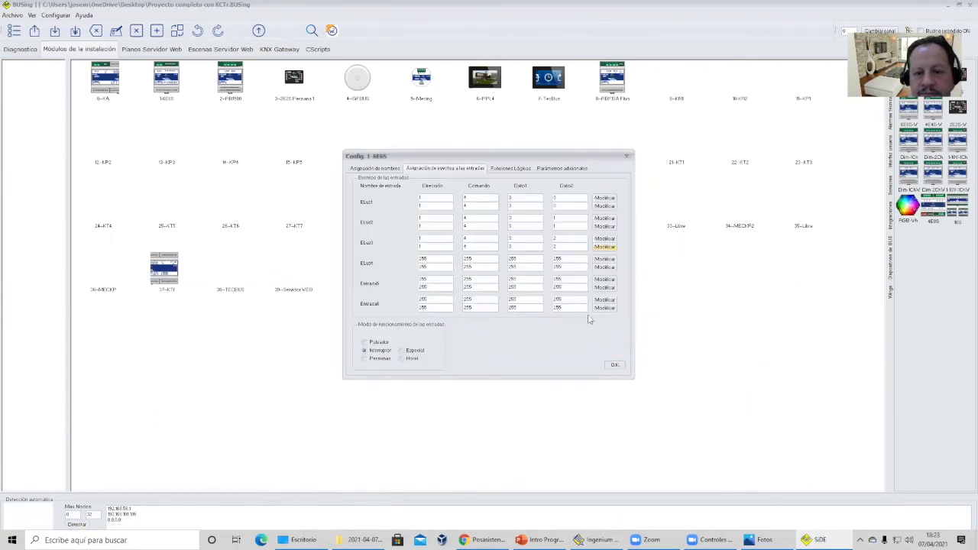
- Set both ELuz4 events to Luz4-Switch on 1-6E6S, then accept and reopen the module
{"action": "left_click", "coordinate": [604, 259]}
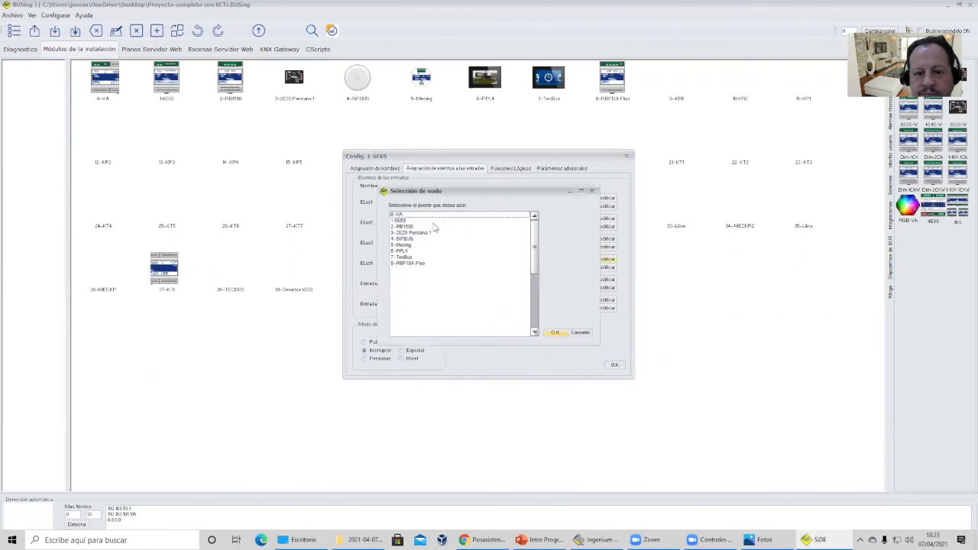
{"action": "double_click", "coordinate": [415, 223]}
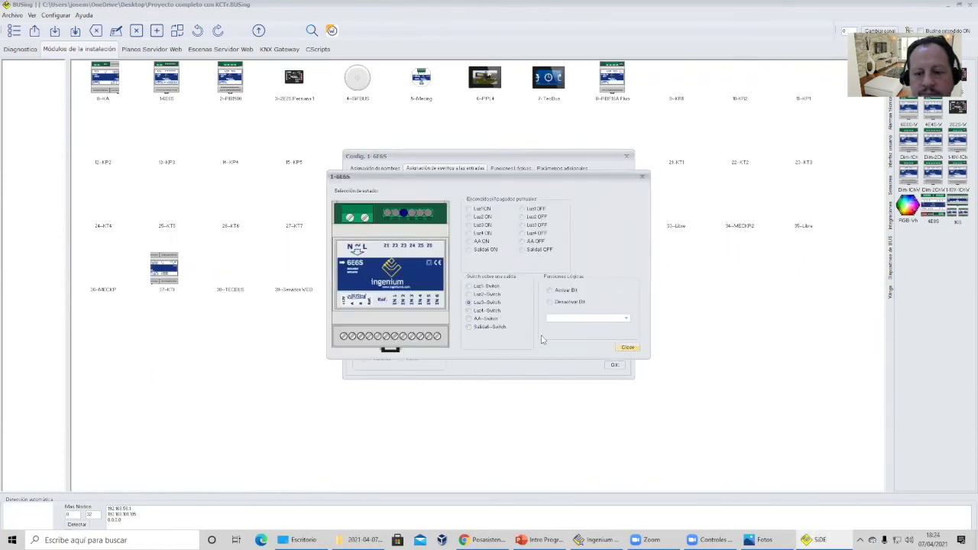
{"action": "left_click", "coordinate": [498, 312]}
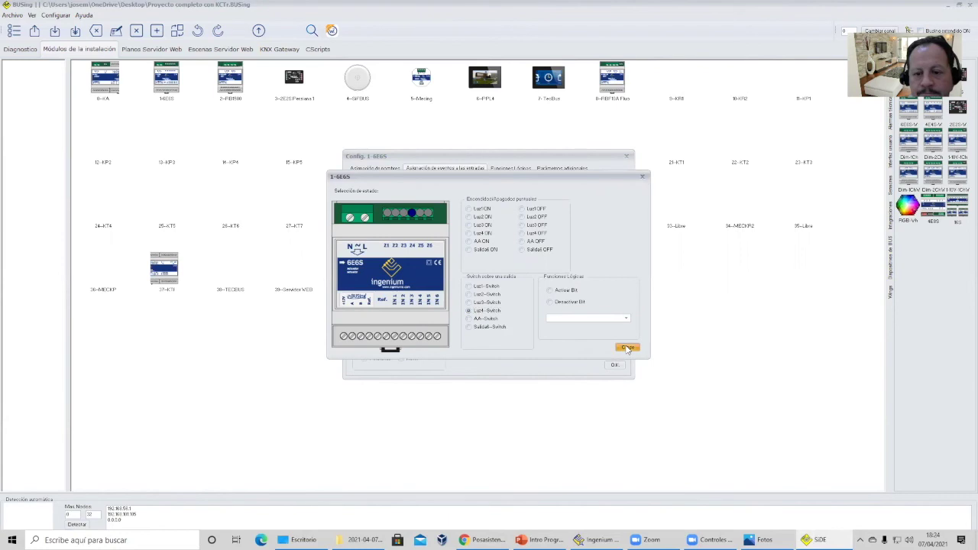
{"action": "left_click", "coordinate": [626, 348]}
{"action": "left_click", "coordinate": [604, 267]}
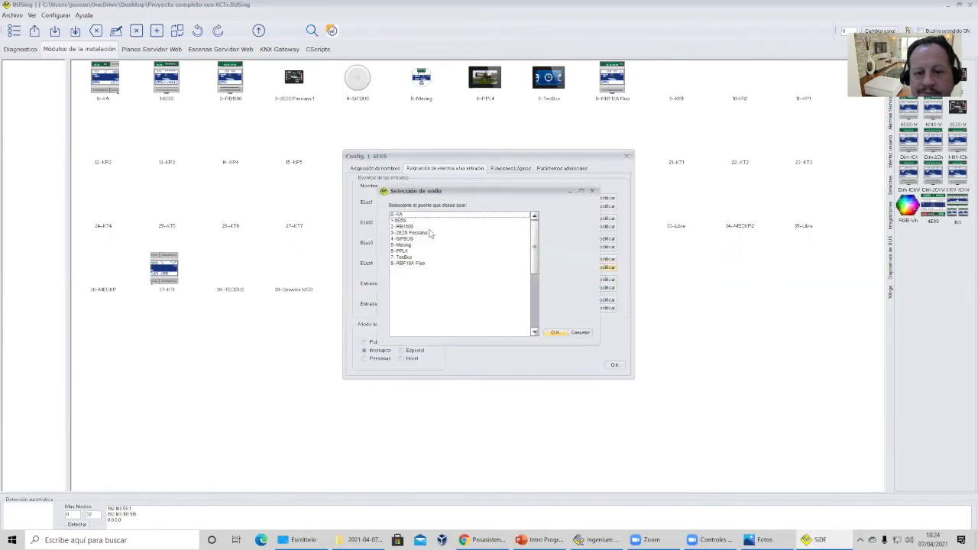
{"action": "double_click", "coordinate": [403, 220]}
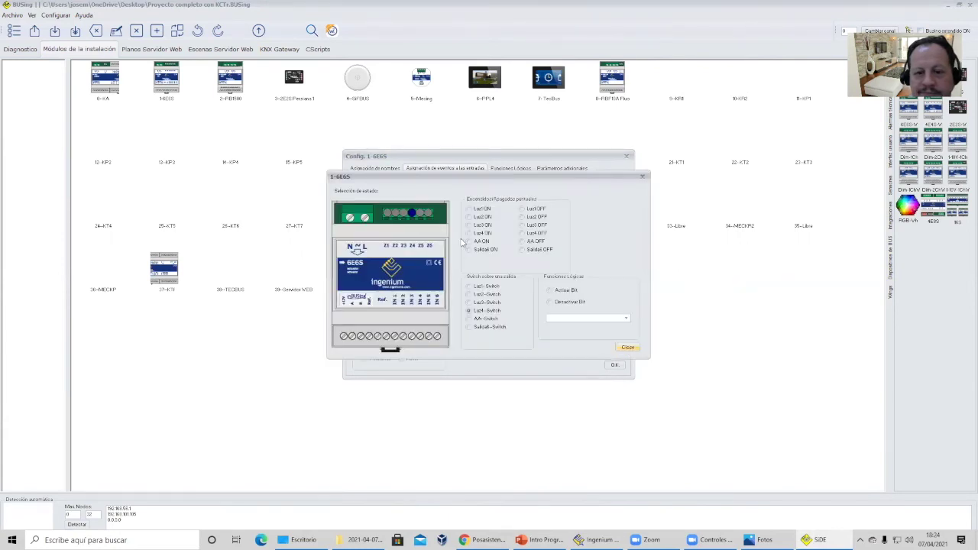
{"action": "left_click", "coordinate": [627, 348]}
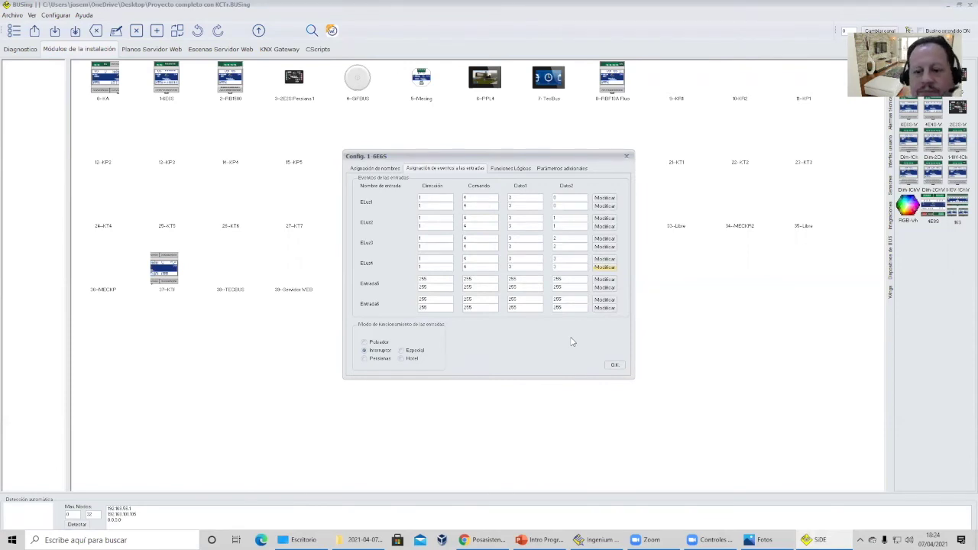
{"action": "left_click", "coordinate": [614, 365]}
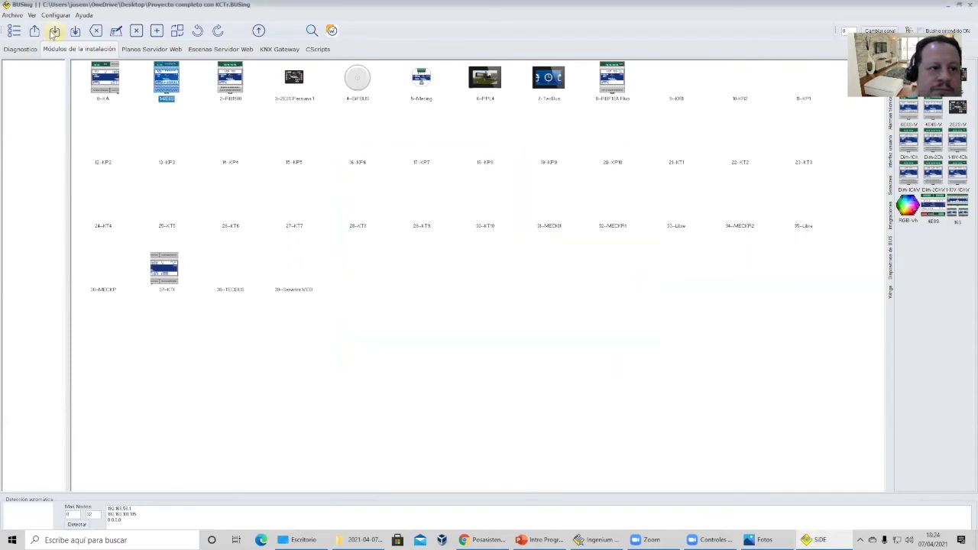
{"action": "double_click", "coordinate": [165, 83]}
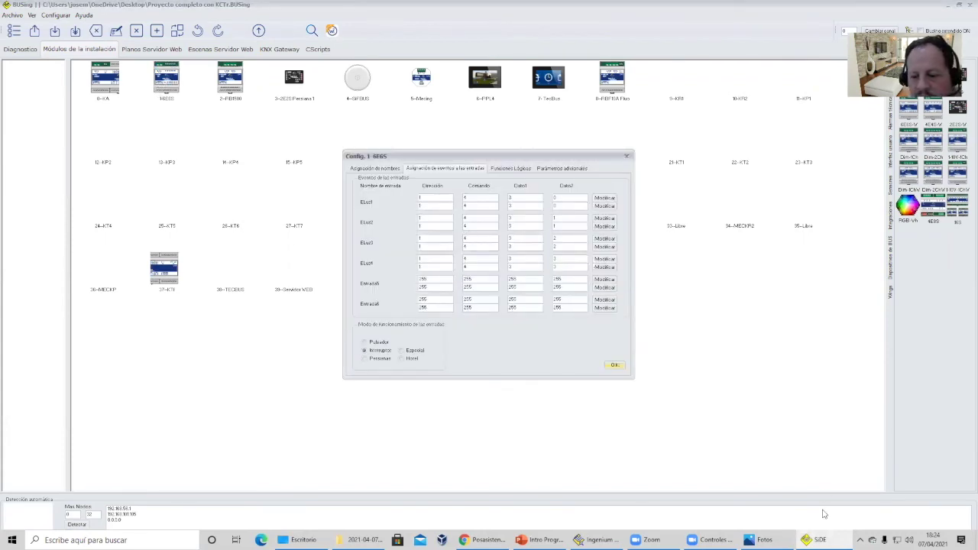
- View the phone-line wiring diagram picture in Fotos, then close it
{"action": "left_click", "coordinate": [760, 540]}
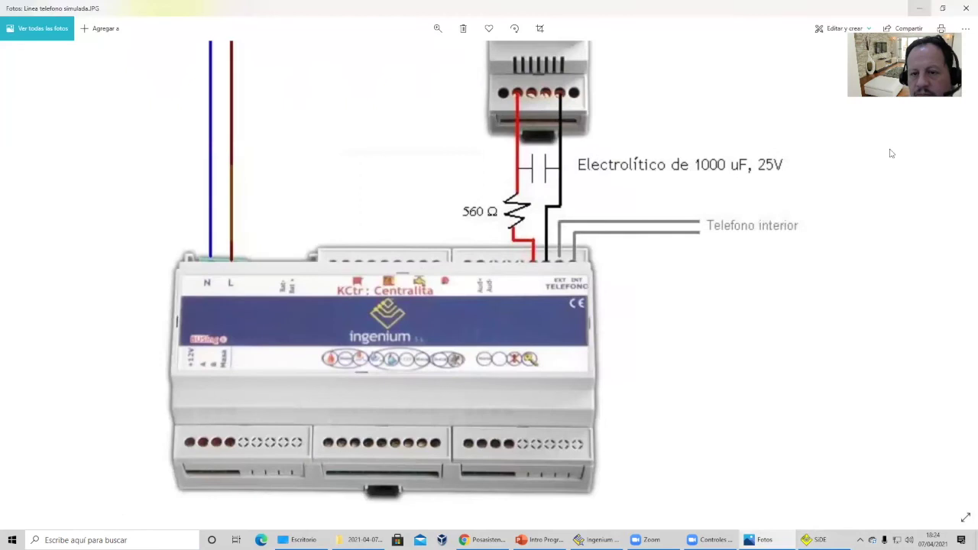
{"action": "key", "text": "alt+F4"}
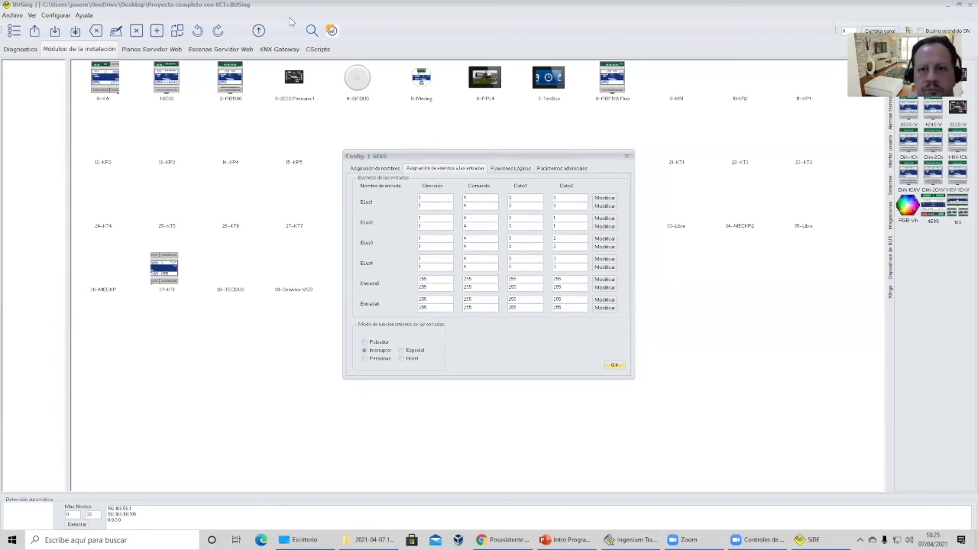
- Name 2-RB1500 channel 1 'LuzReg' with lower limit 0 and upper limit 255
{"action": "double_click", "coordinate": [229, 80]}
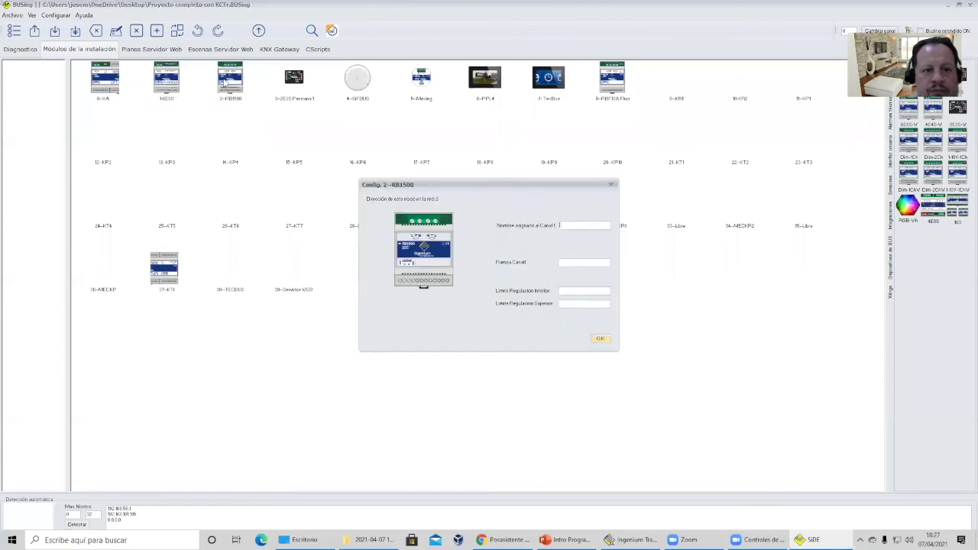
{"action": "left_click", "coordinate": [571, 227]}
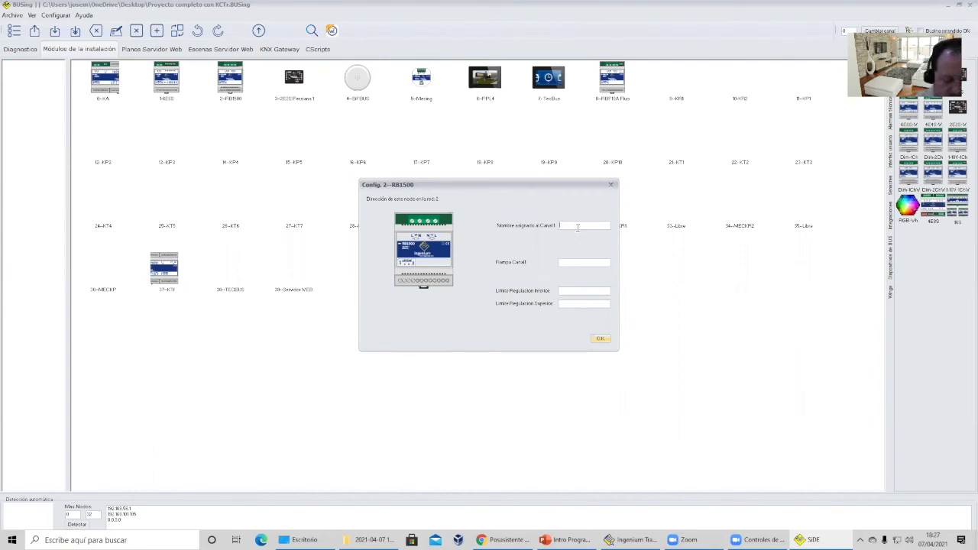
{"action": "type", "text": "LuzReg0"}
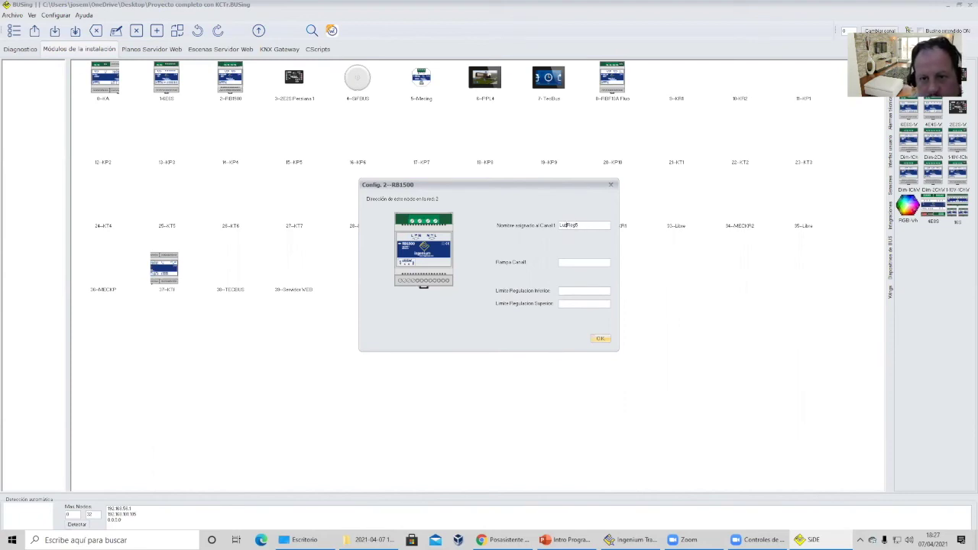
{"action": "left_click", "coordinate": [578, 291]}
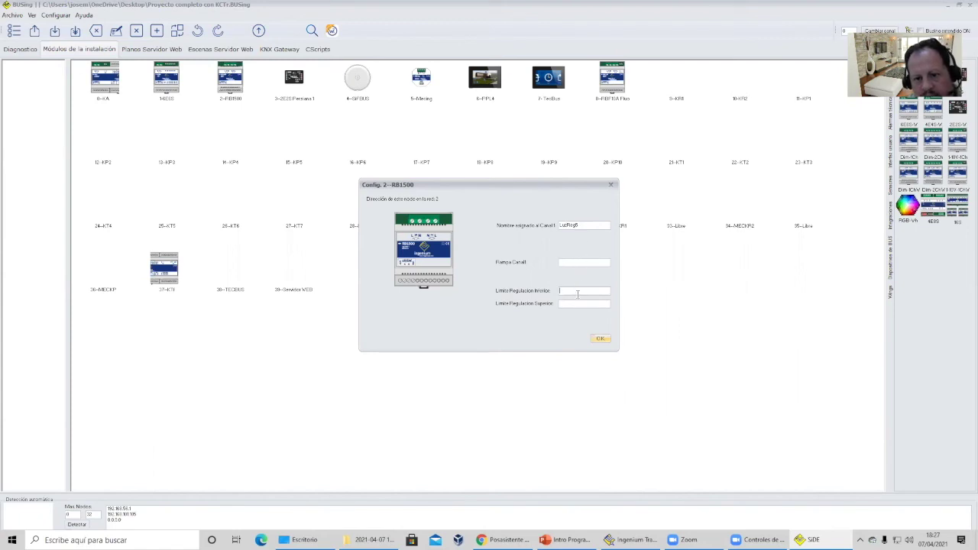
{"action": "type", "text": "0"}
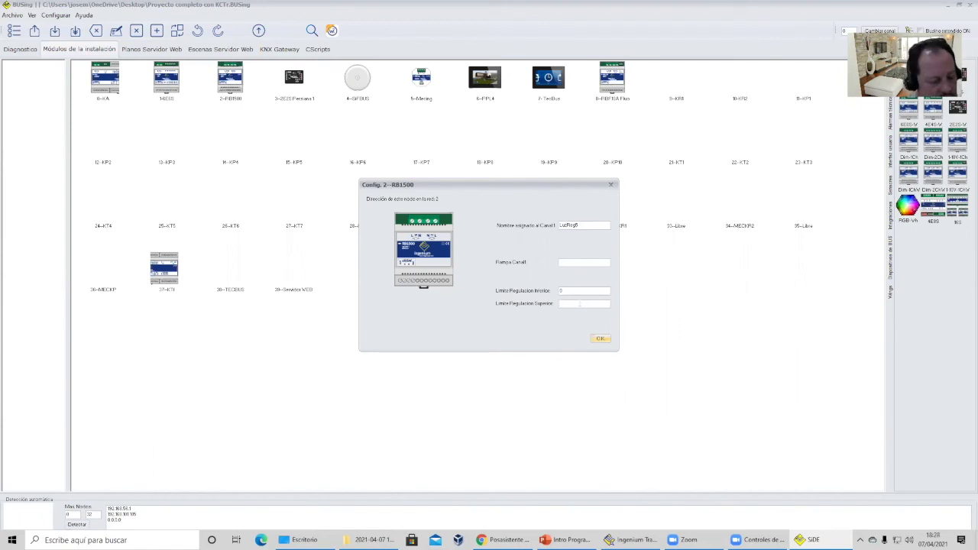
{"action": "type", "text": "255"}
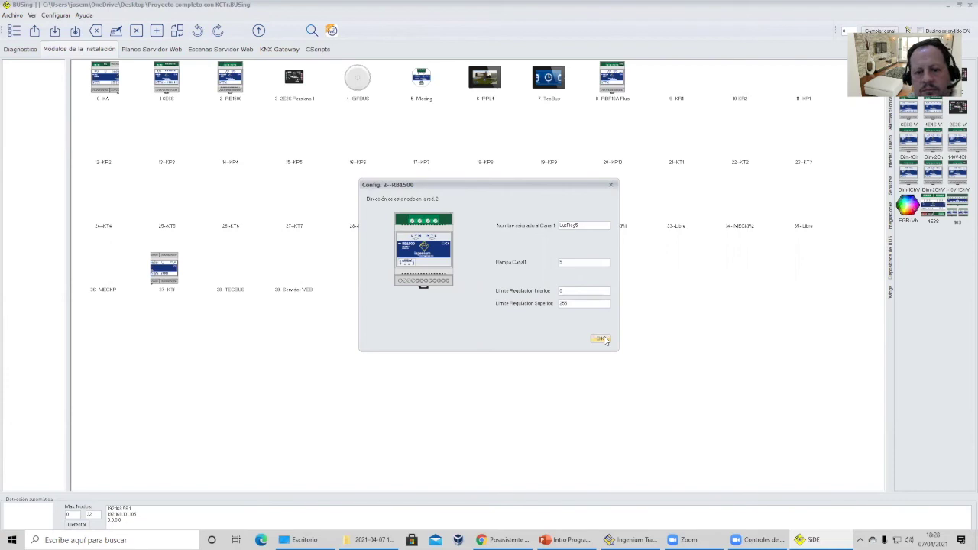
{"action": "left_click", "coordinate": [601, 339]}
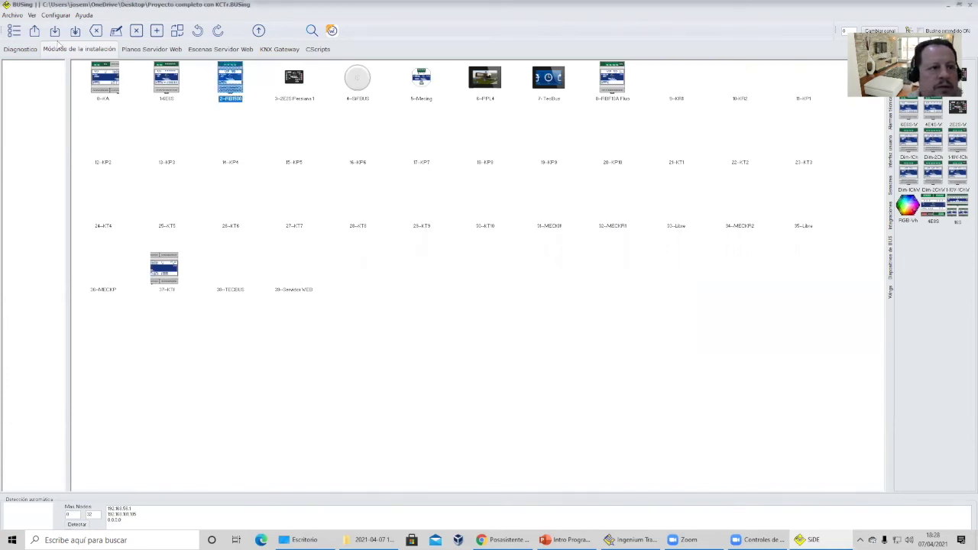
- Open the Proyecto de ejemplo project and inspect its 2-Dim-1Ch module settings
{"action": "left_click", "coordinate": [13, 16]}
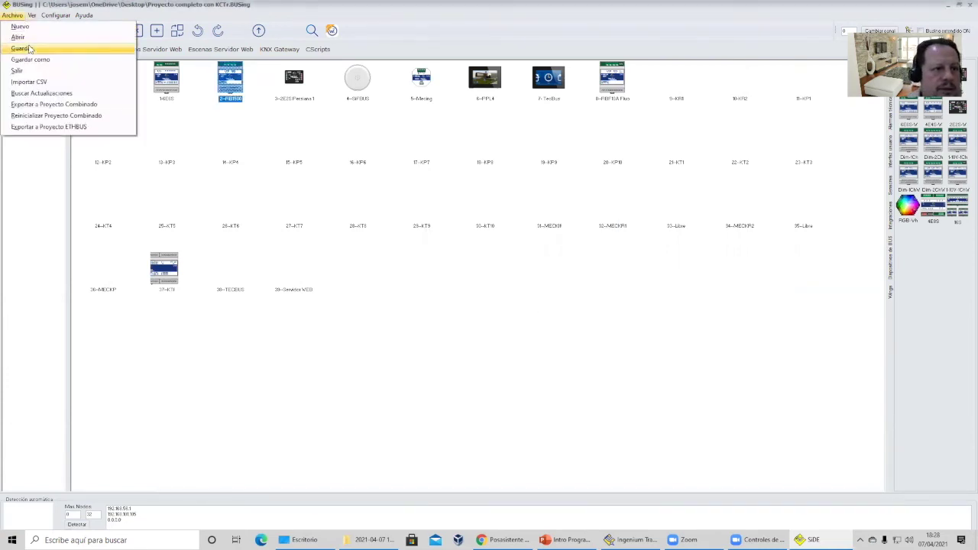
{"action": "left_click", "coordinate": [27, 36]}
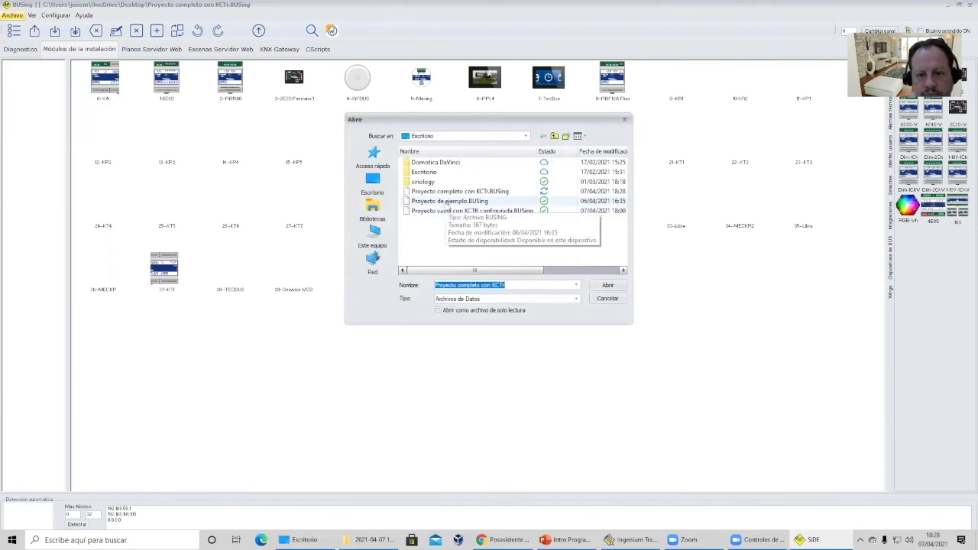
{"action": "left_click", "coordinate": [449, 202]}
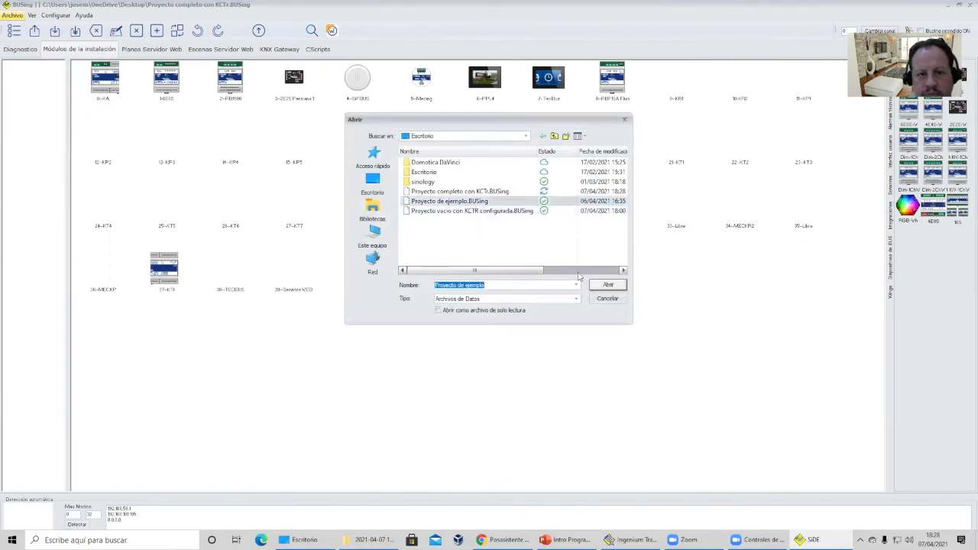
{"action": "left_click", "coordinate": [605, 285]}
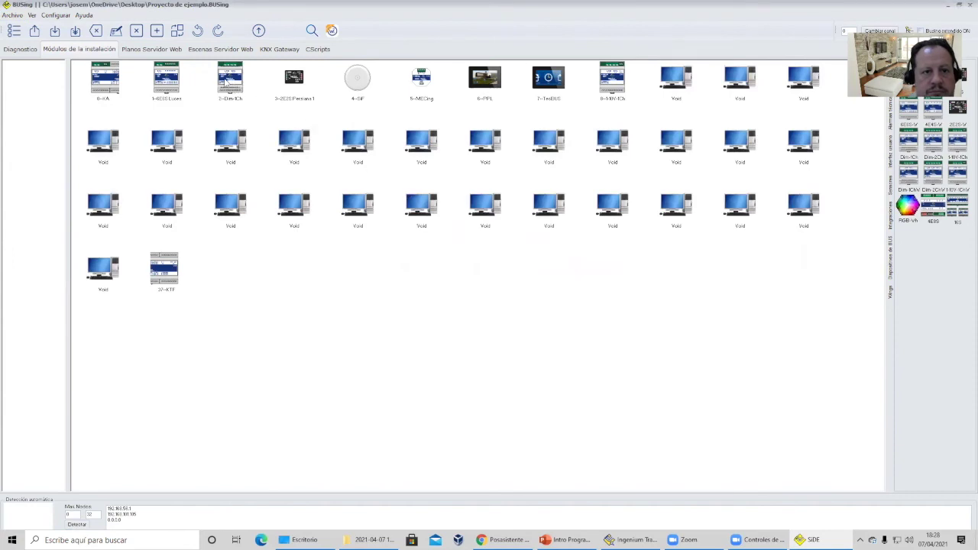
{"action": "double_click", "coordinate": [228, 81]}
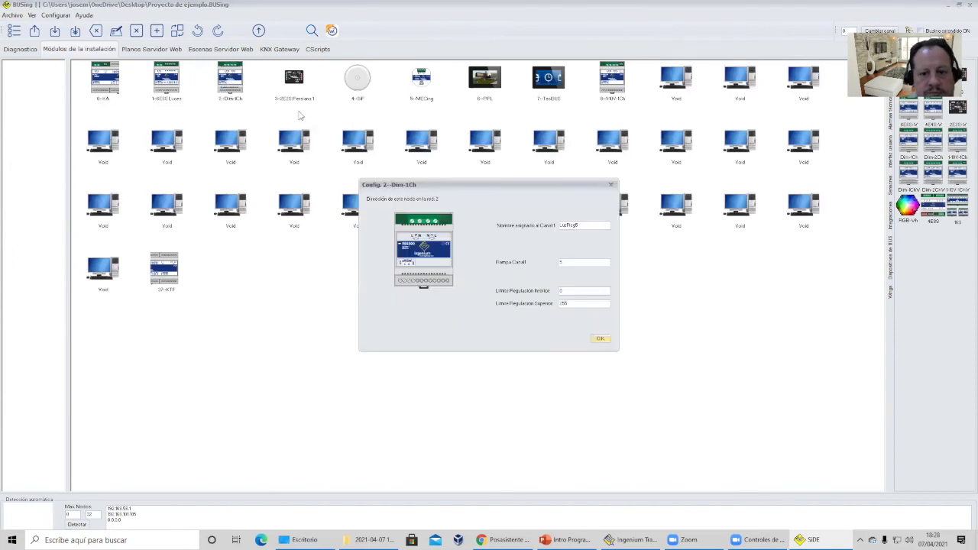
{"action": "left_click", "coordinate": [602, 339]}
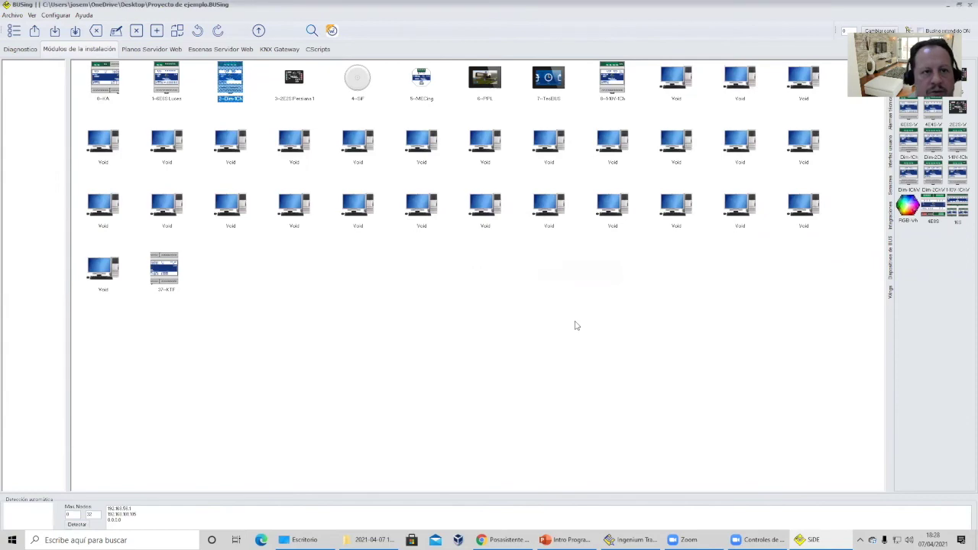
- Switch back and confirm the 2-RB1500 channel settings
{"action": "left_click", "coordinate": [12, 16]}
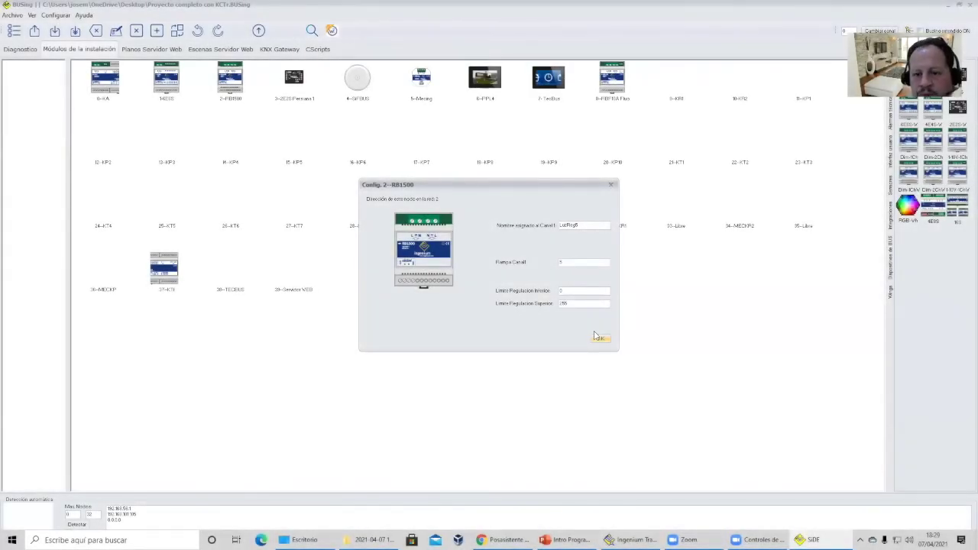
{"action": "left_click", "coordinate": [596, 337]}
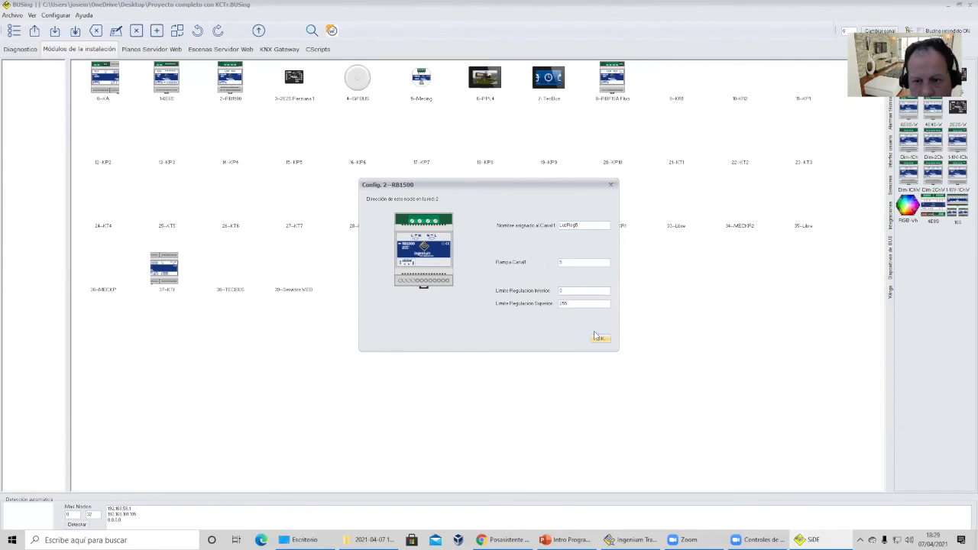
{"action": "left_click", "coordinate": [601, 339]}
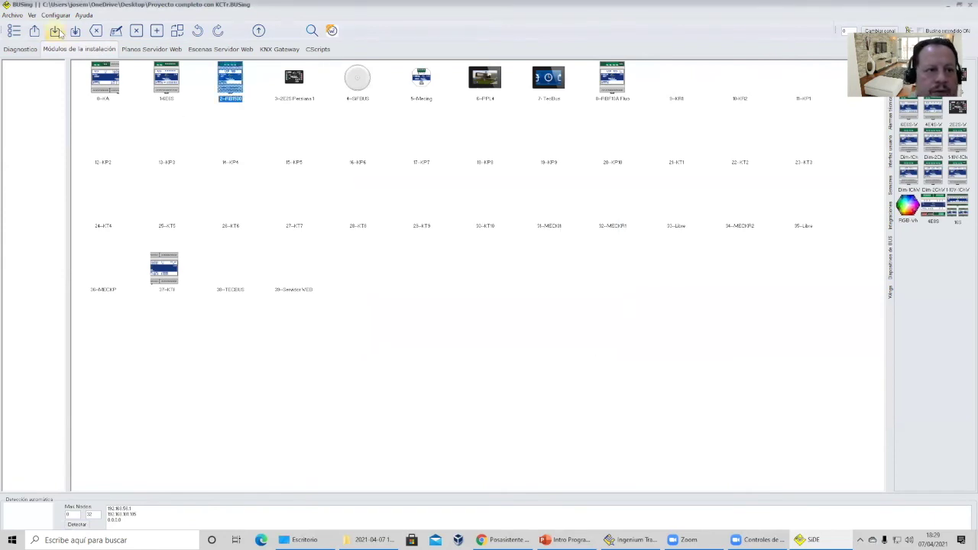
- Rename module 3-2E2S Persiana 1's outputs to 'Subir Persiana1' and 'Bajar Persiana'
{"action": "double_click", "coordinate": [298, 87]}
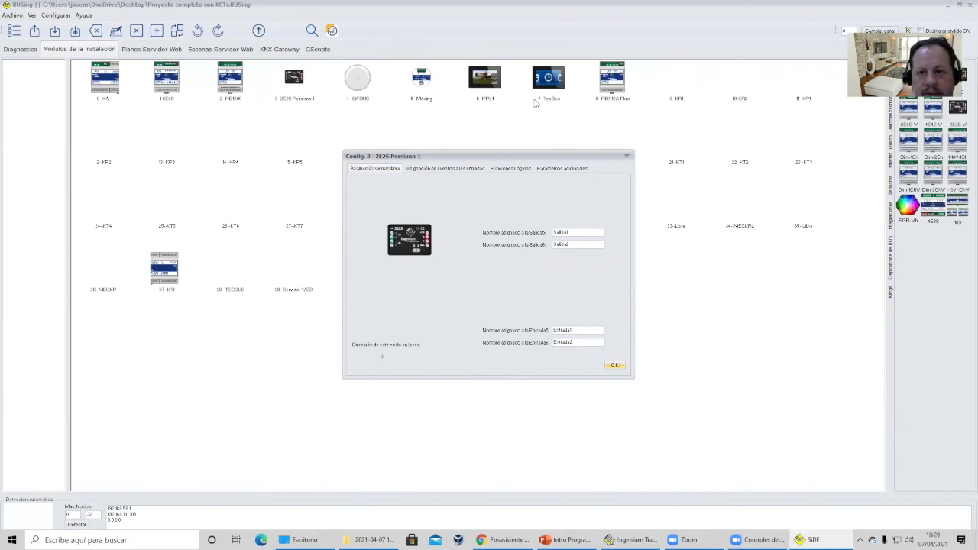
{"action": "double_click", "coordinate": [587, 233]}
{"action": "type", "text": "S"}
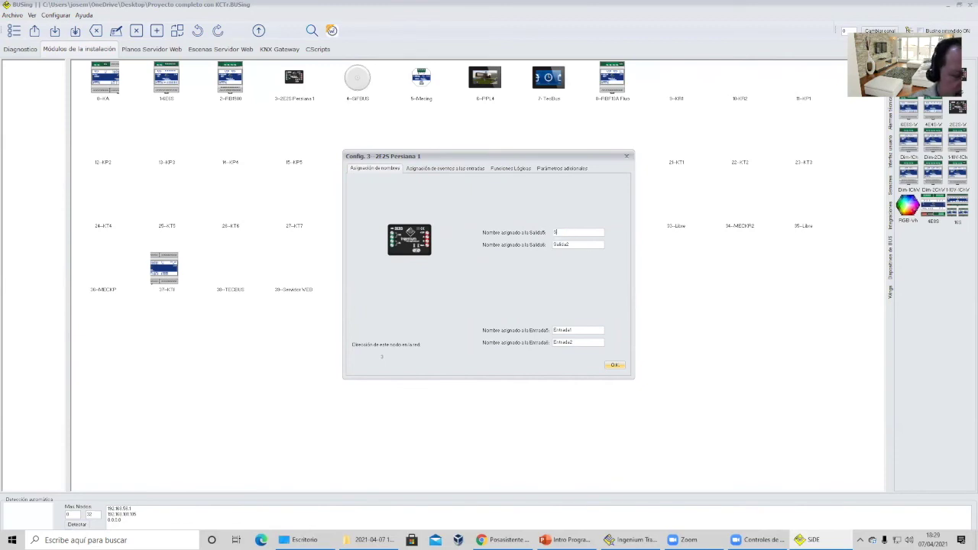
{"action": "type", "text": "ubir Persiana1"}
{"action": "key", "text": "Tab"}
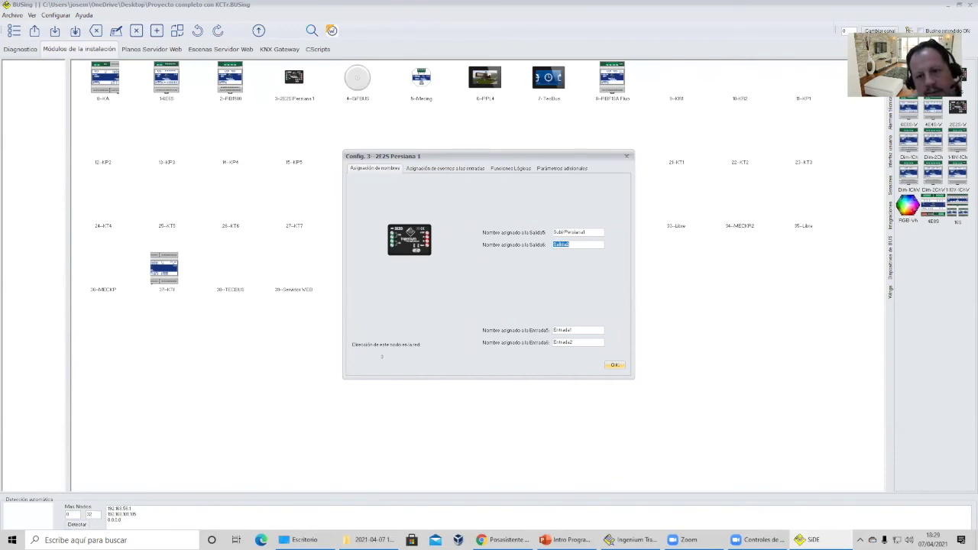
{"action": "type", "text": "Bajar Persiana1"}
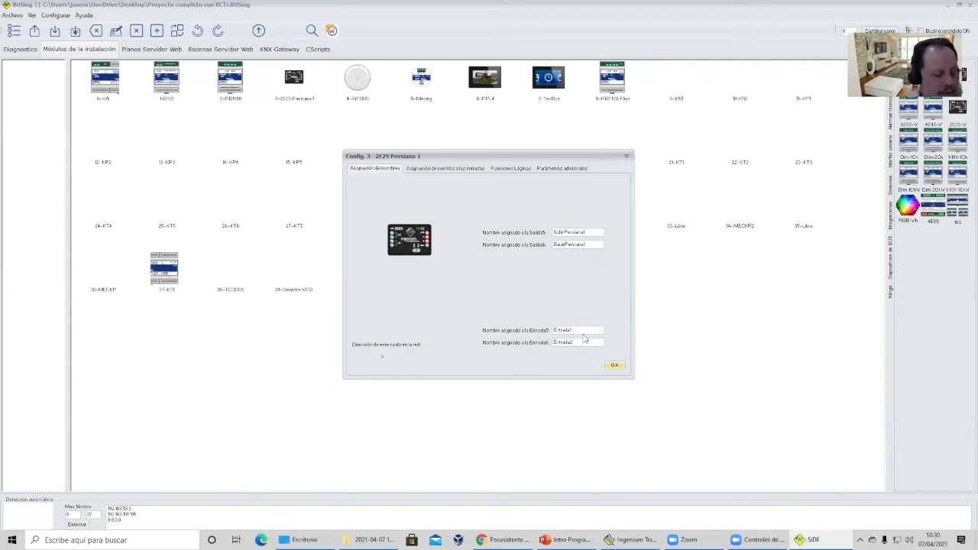
- Rename the two inputs to ESubirP1 and EBajarP1 and show the input event assignments
{"action": "key", "text": "BackSpace"}
{"action": "key", "text": "BackSpace"}
{"action": "key", "text": "BackSpace"}
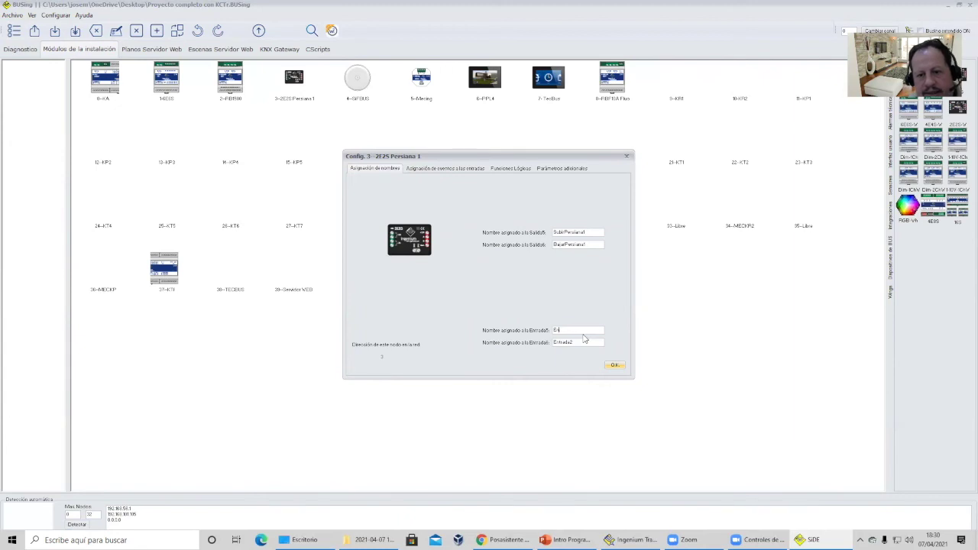
{"action": "type", "text": "Su"}
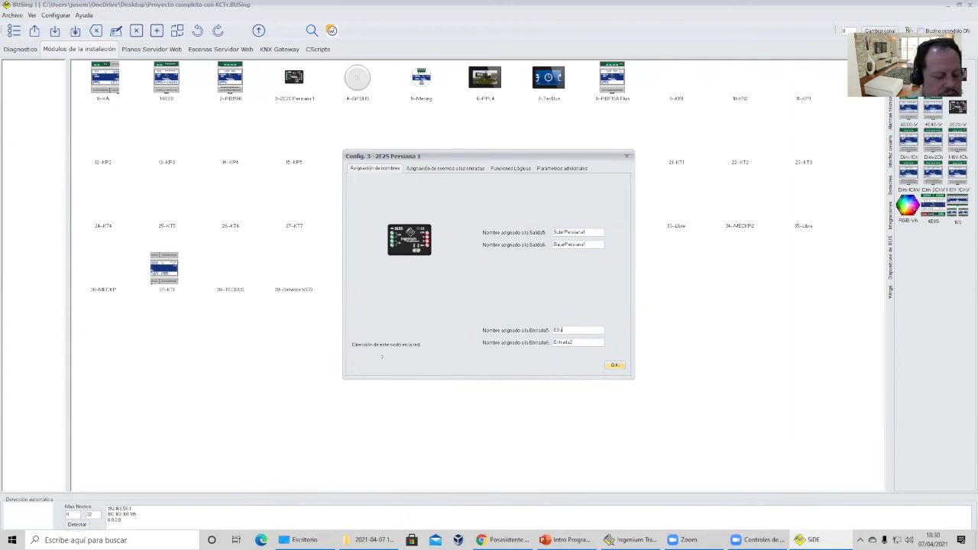
{"action": "type", "text": "birP1"}
{"action": "key", "text": "Tab"}
{"action": "key", "text": "End"}
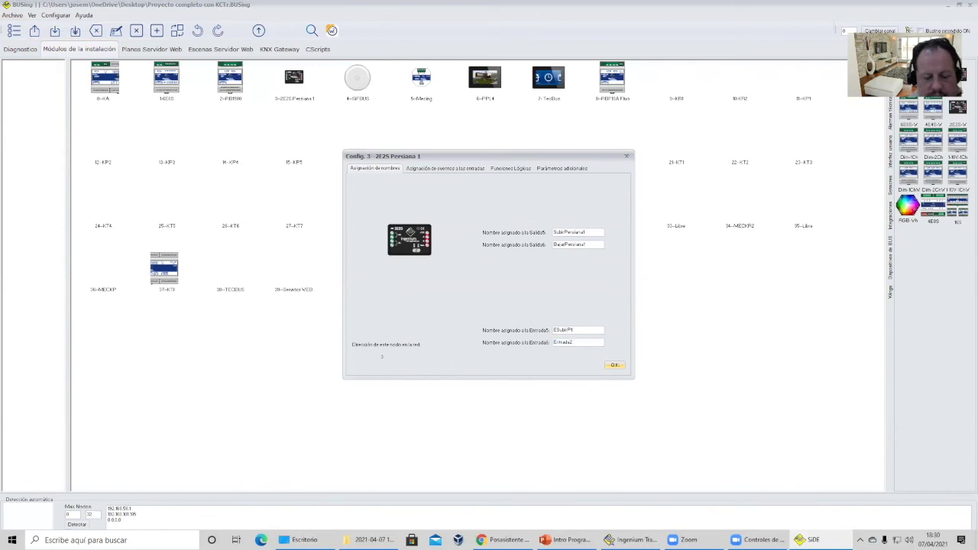
{"action": "key", "text": "BackSpace"}
{"action": "key", "text": "BackSpace"}
{"action": "key", "text": "BackSpace"}
{"action": "key", "text": "BackSpace"}
{"action": "key", "text": "BackSpace"}
{"action": "type", "text": "BajarP1"}
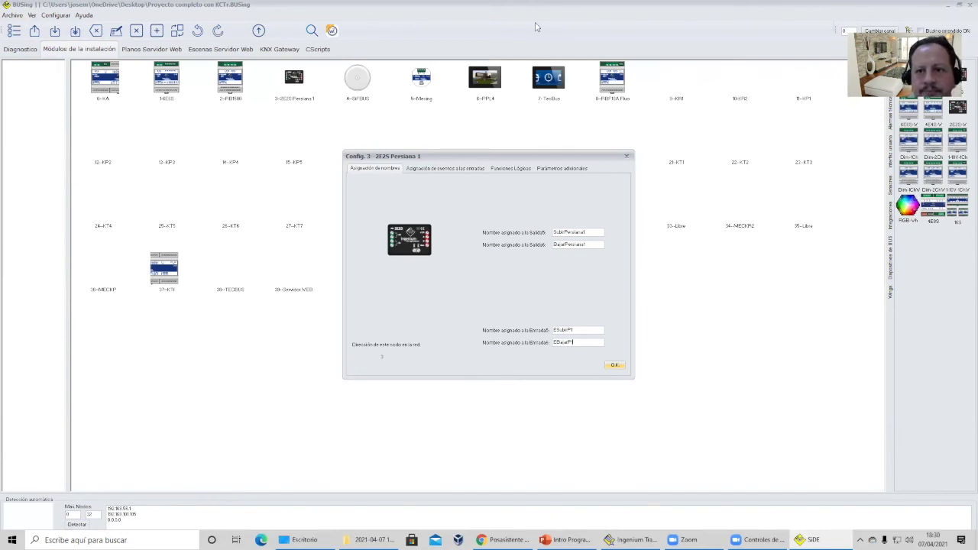
{"action": "left_click", "coordinate": [448, 171]}
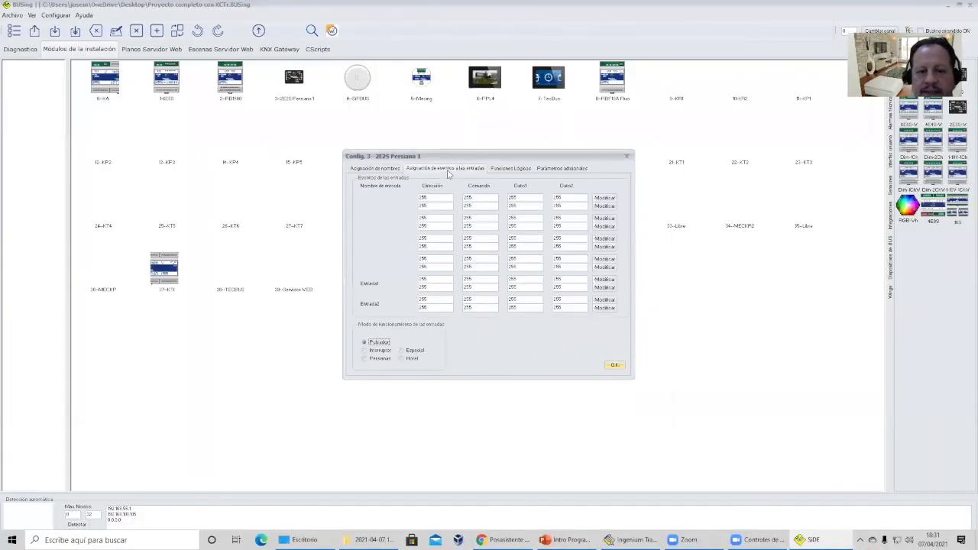
- Switch inputs to Persianas mode and give ESubirP1 Salida1 ON and Salida1 OFF events
{"action": "left_click", "coordinate": [380, 359]}
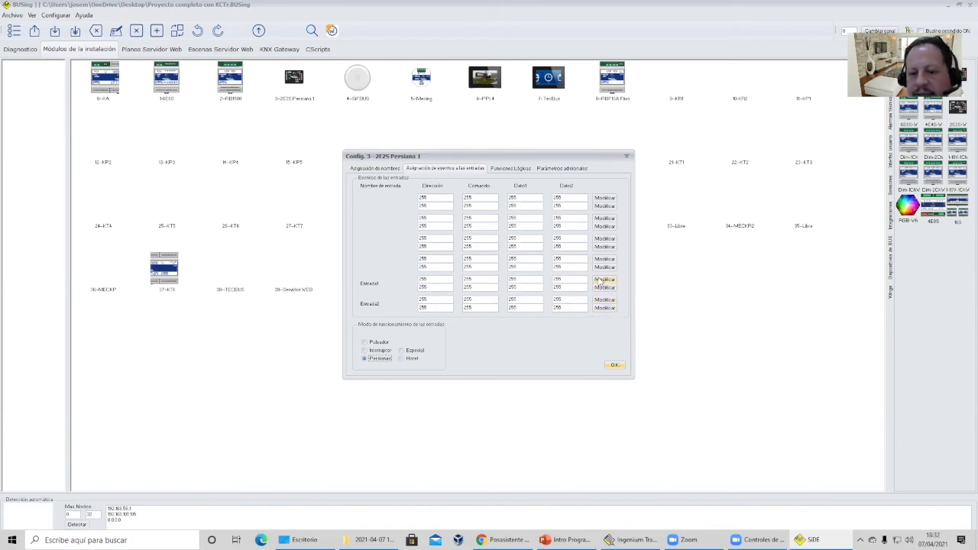
{"action": "left_click", "coordinate": [600, 280]}
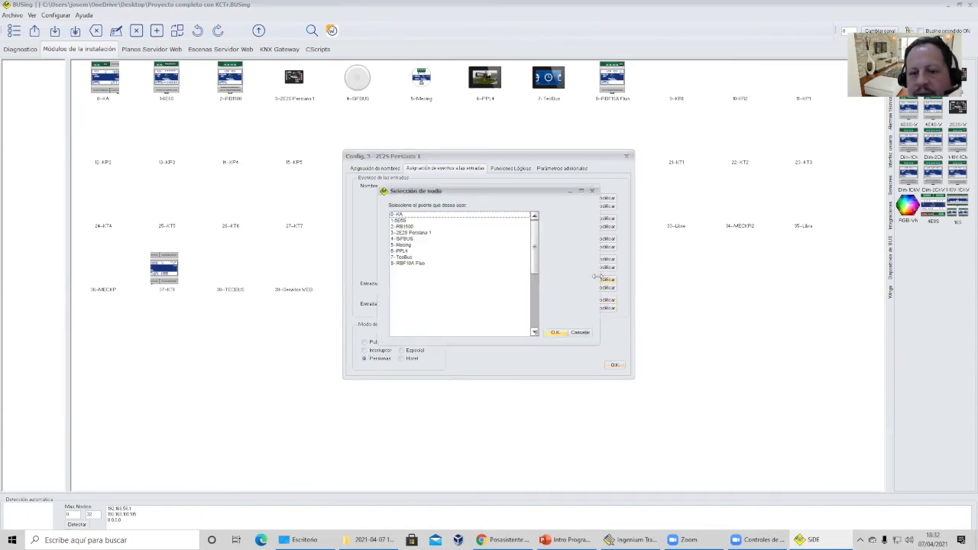
{"action": "left_click", "coordinate": [403, 233]}
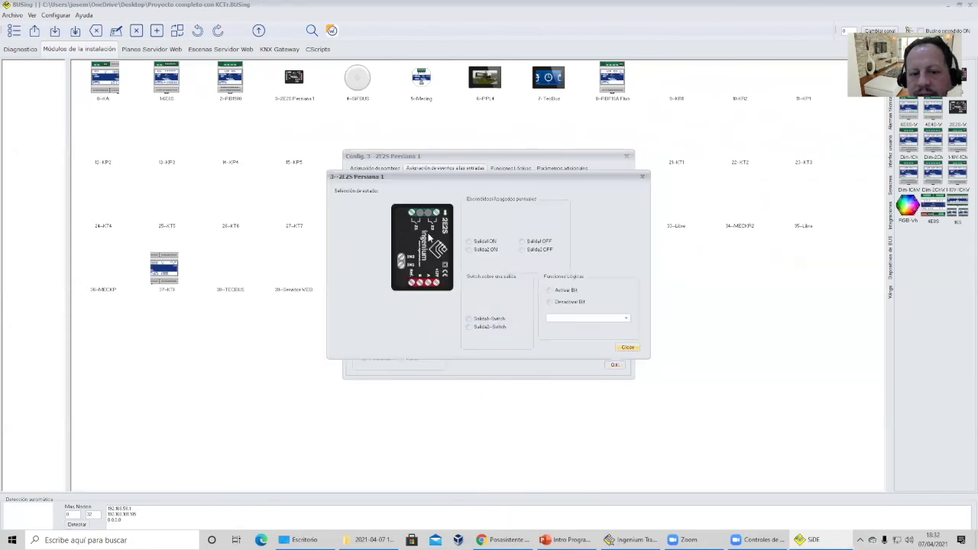
{"action": "left_click", "coordinate": [468, 241]}
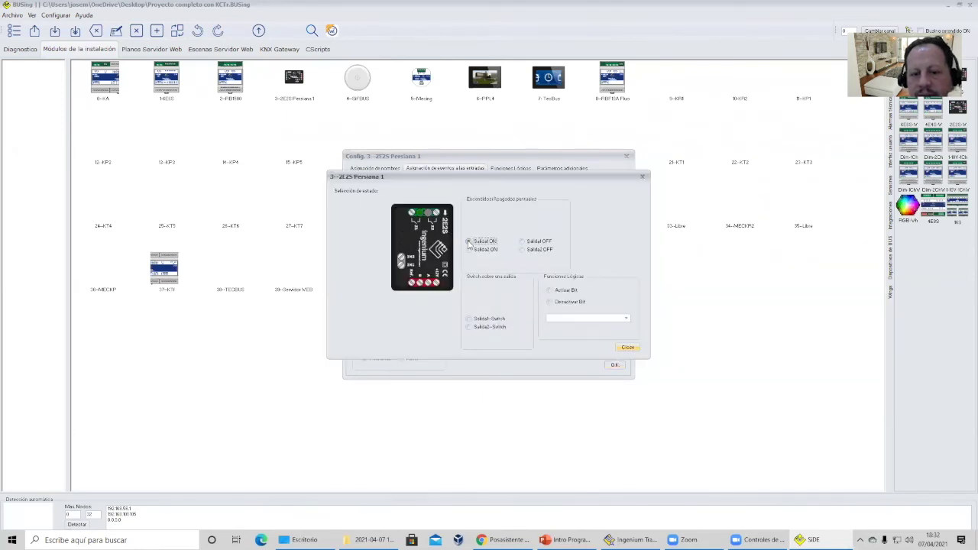
{"action": "left_click", "coordinate": [627, 348]}
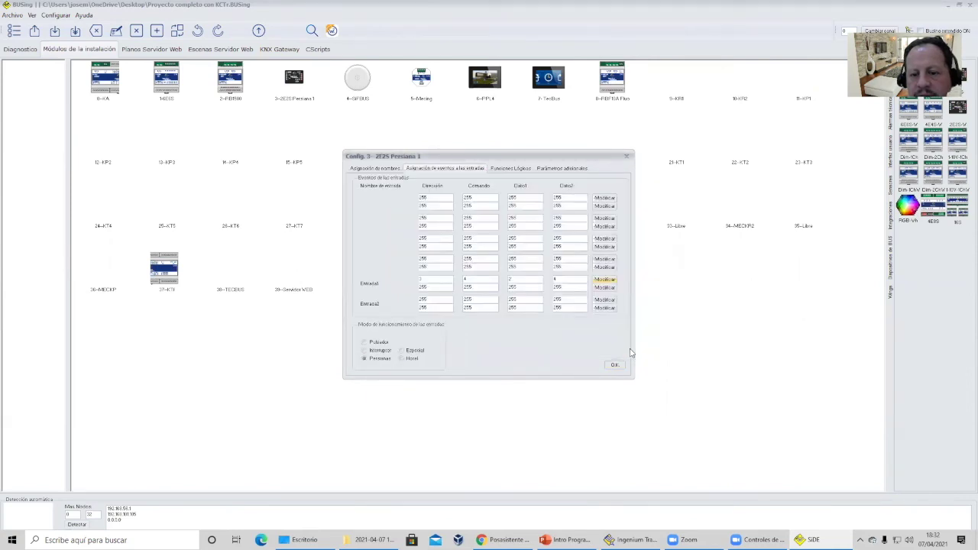
{"action": "left_click", "coordinate": [605, 288]}
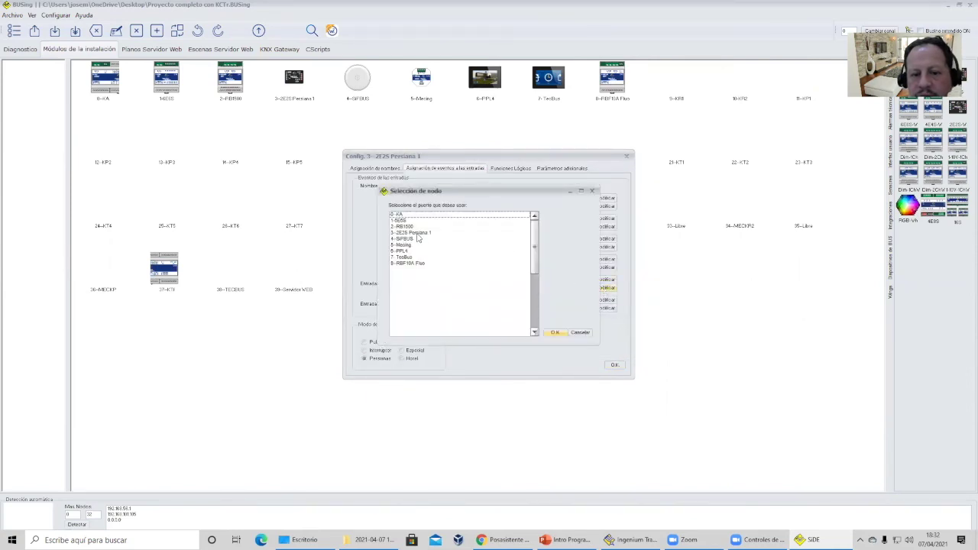
{"action": "double_click", "coordinate": [411, 233]}
{"action": "left_click", "coordinate": [523, 242]}
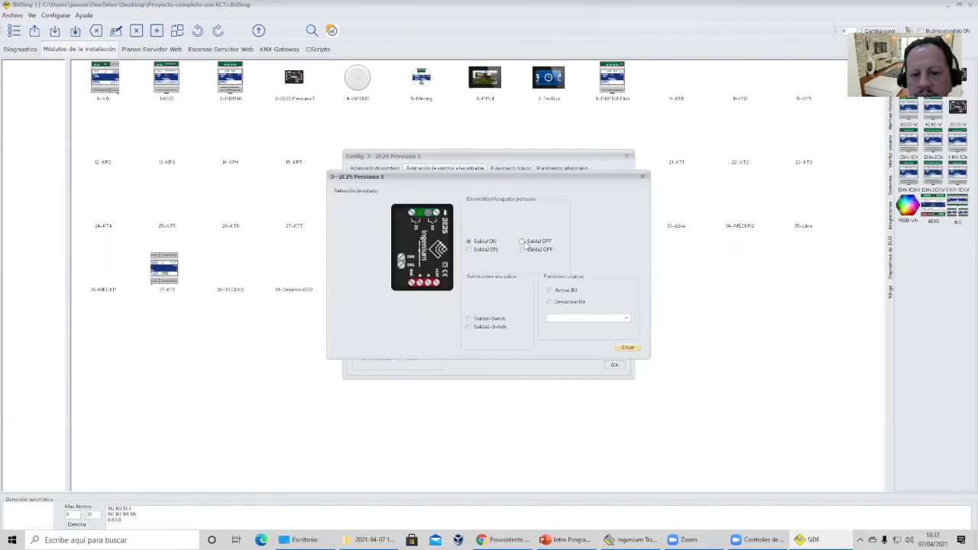
{"action": "left_click", "coordinate": [627, 348]}
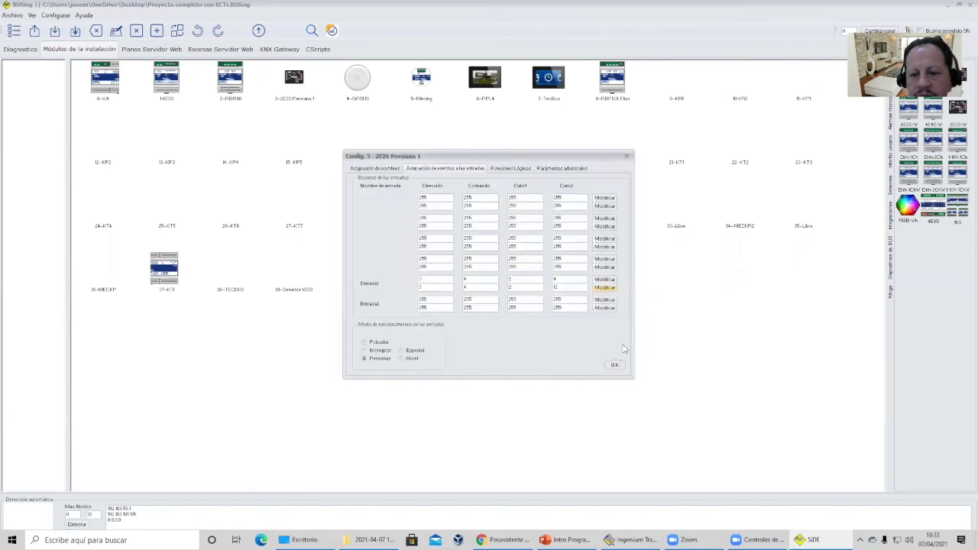
- Give EBajarP1 Salida2 ON and Salida2 OFF events and save module 3
{"action": "left_click", "coordinate": [605, 300]}
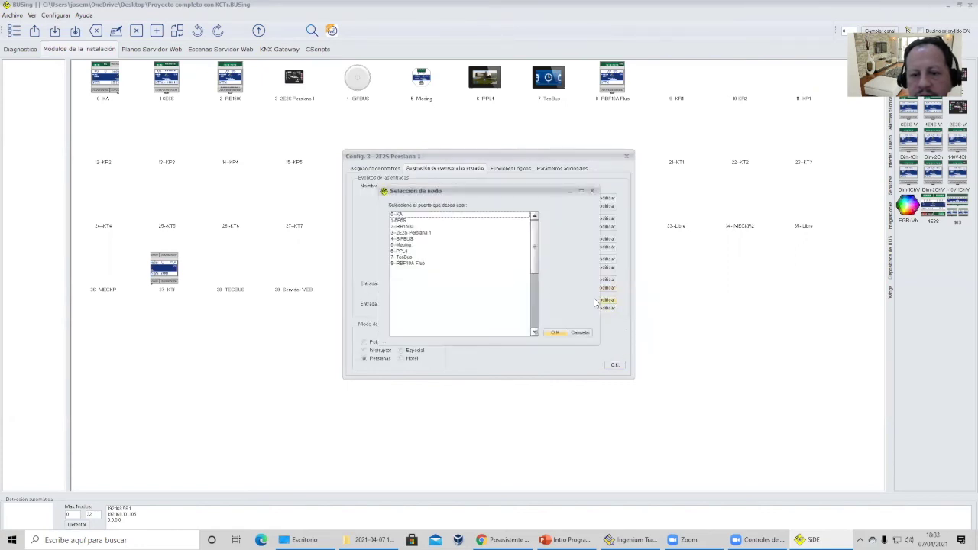
{"action": "double_click", "coordinate": [407, 233]}
{"action": "left_click", "coordinate": [479, 250]}
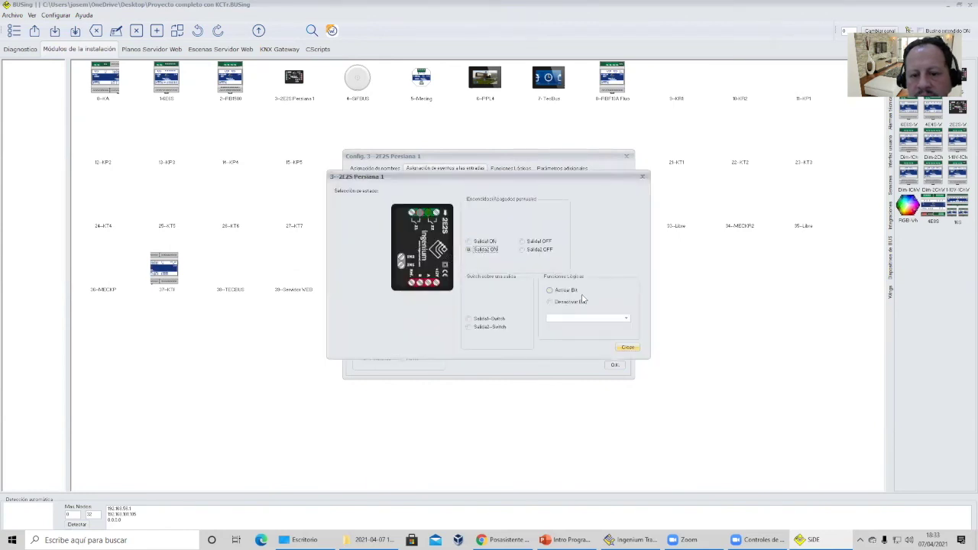
{"action": "left_click", "coordinate": [627, 348]}
{"action": "left_click", "coordinate": [604, 309]}
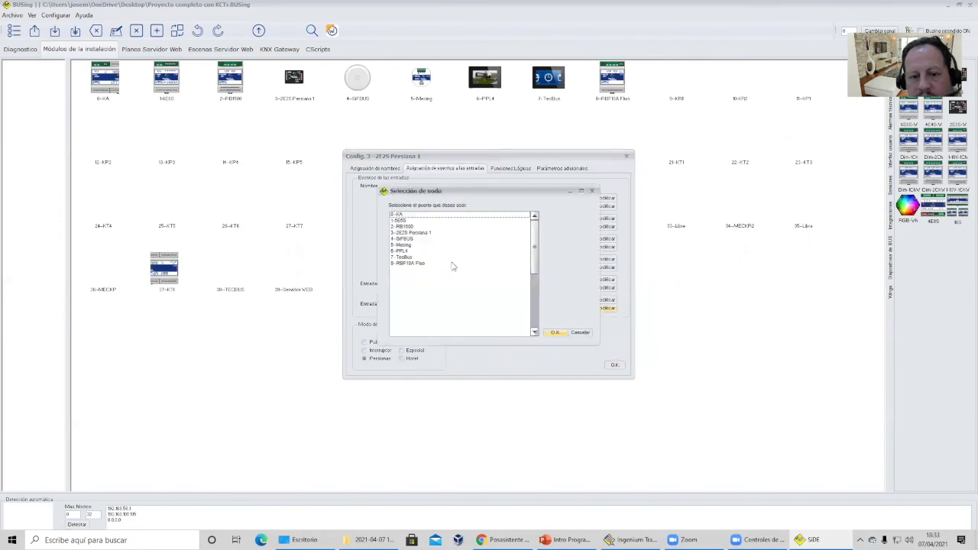
{"action": "double_click", "coordinate": [417, 234]}
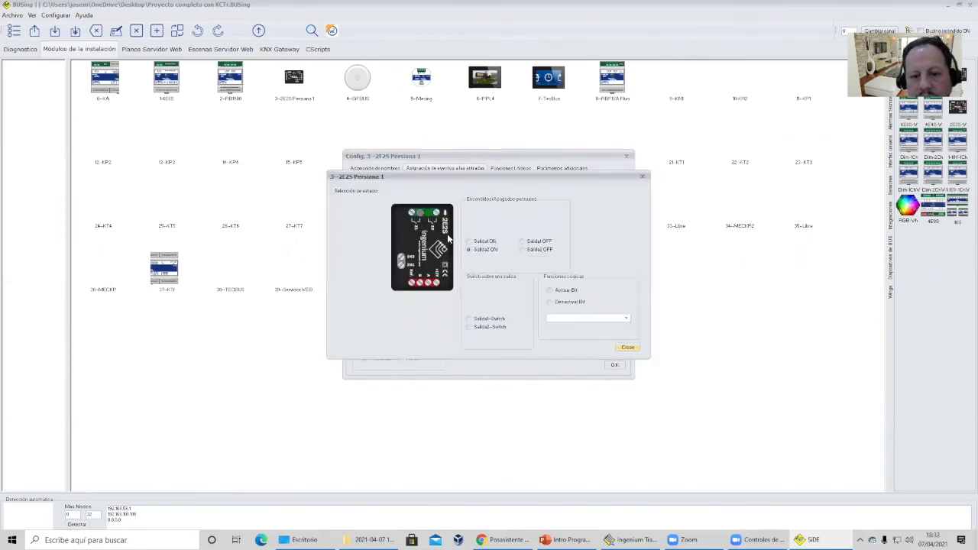
{"action": "left_click", "coordinate": [535, 251]}
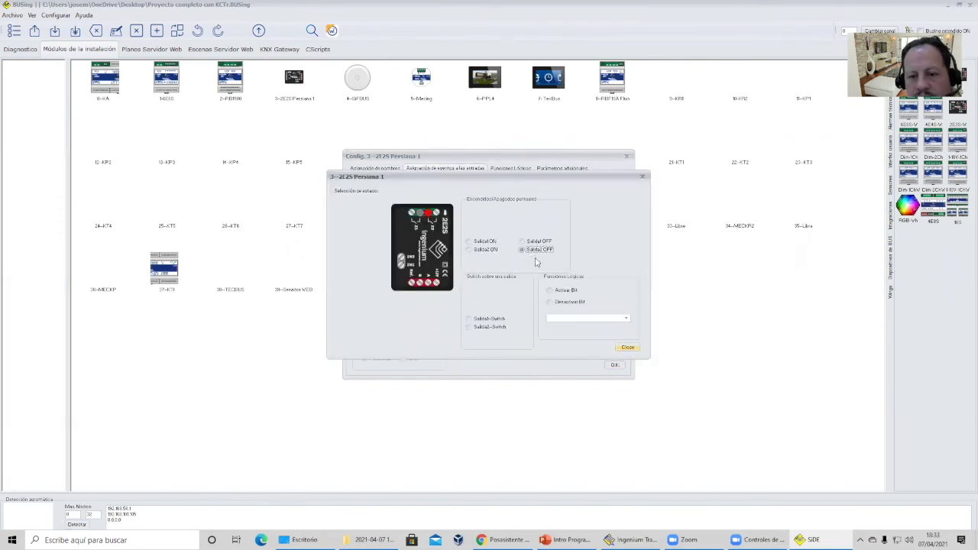
{"action": "left_click", "coordinate": [628, 348]}
{"action": "left_click", "coordinate": [616, 365]}
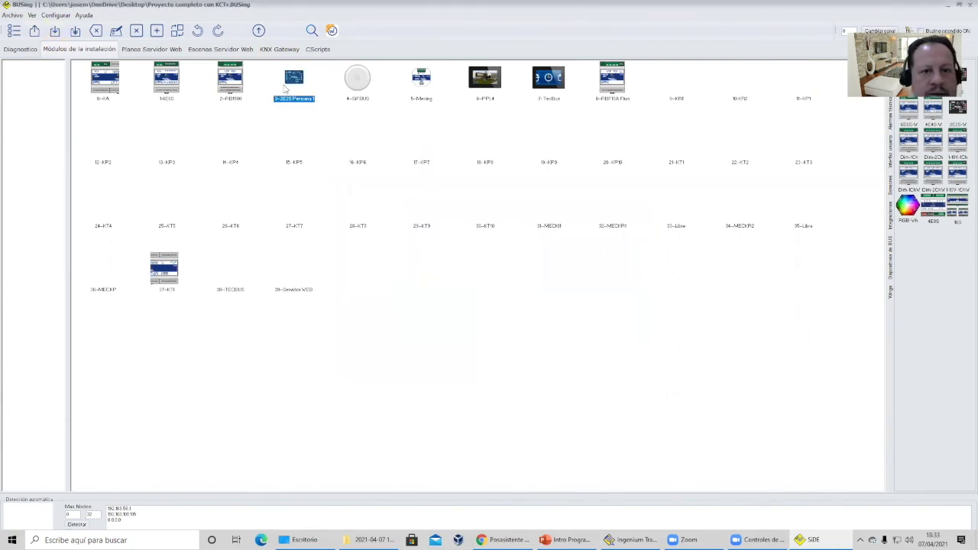
- Recheck EBajarP1's Bajar Persiana1 OFF event and save module 3 again
{"action": "double_click", "coordinate": [286, 83]}
{"action": "left_click", "coordinate": [597, 301]}
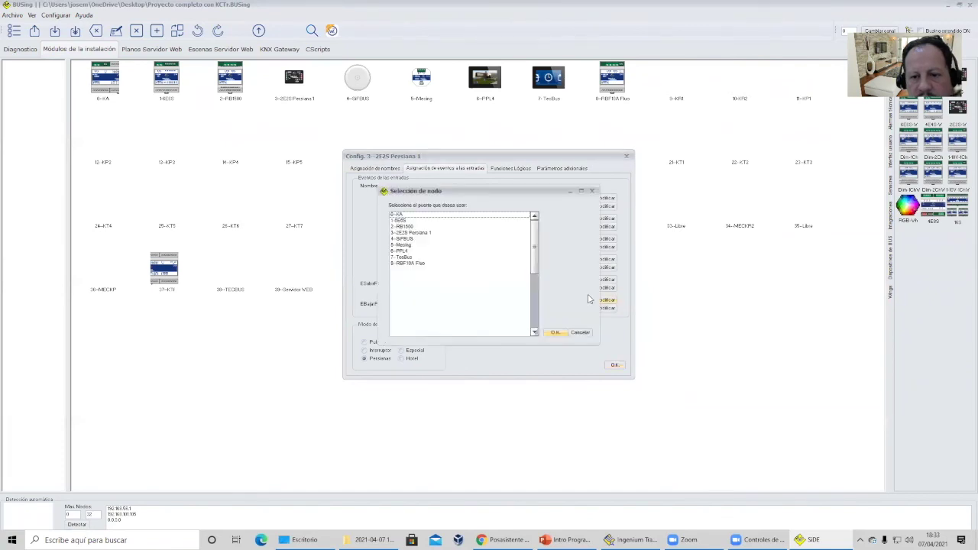
{"action": "left_click", "coordinate": [409, 233]}
{"action": "double_click", "coordinate": [410, 234]}
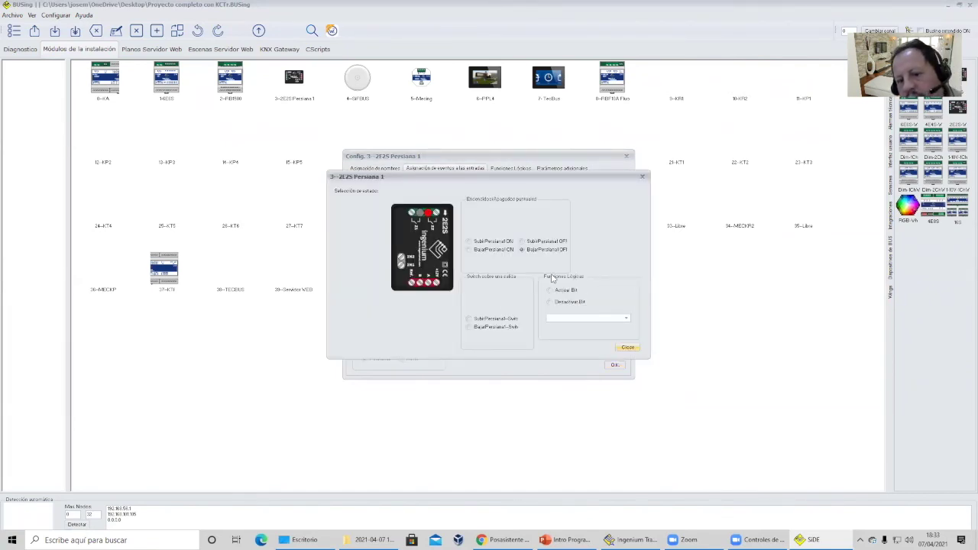
{"action": "left_click", "coordinate": [628, 348]}
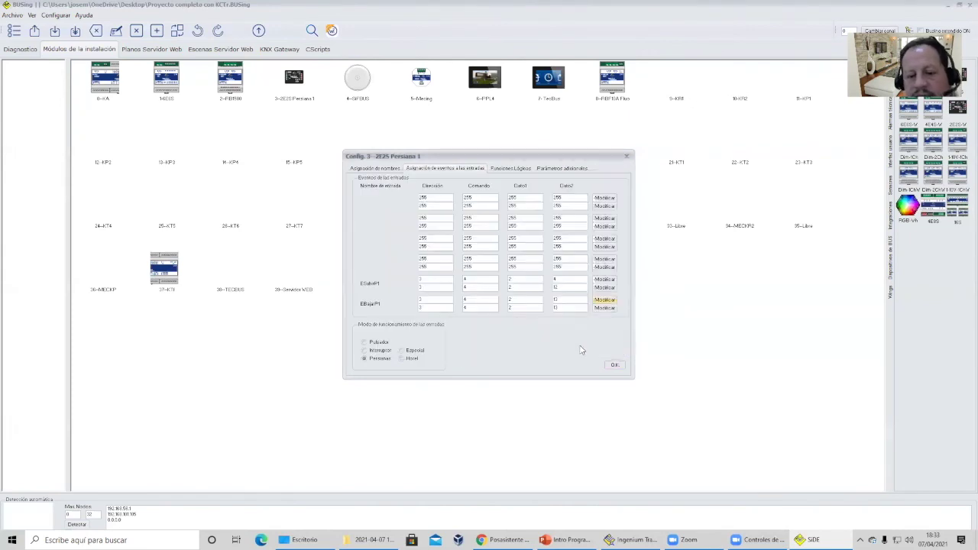
{"action": "left_click", "coordinate": [615, 365]}
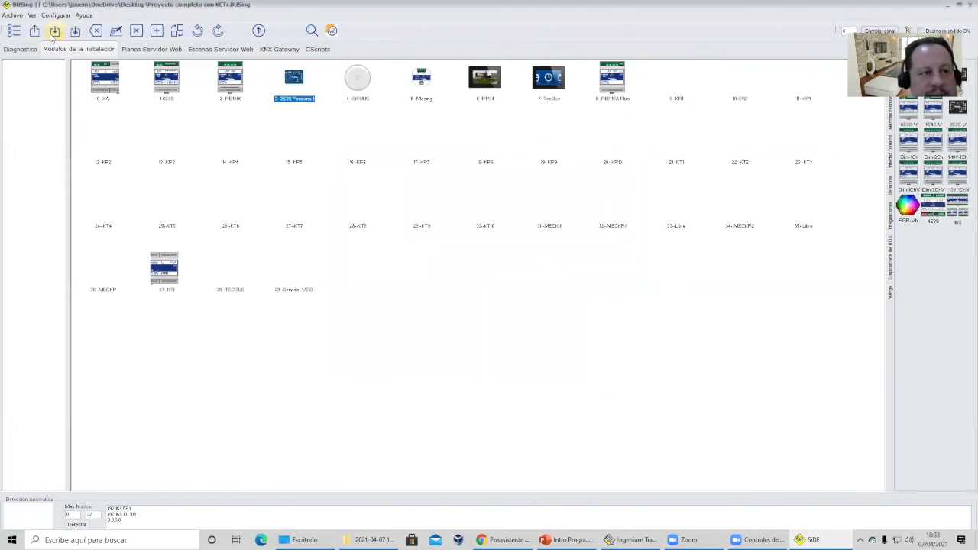
- Review Persiana 1's names, logic functions and additional parameters (20-second blind time), then close it
{"action": "double_click", "coordinate": [295, 78]}
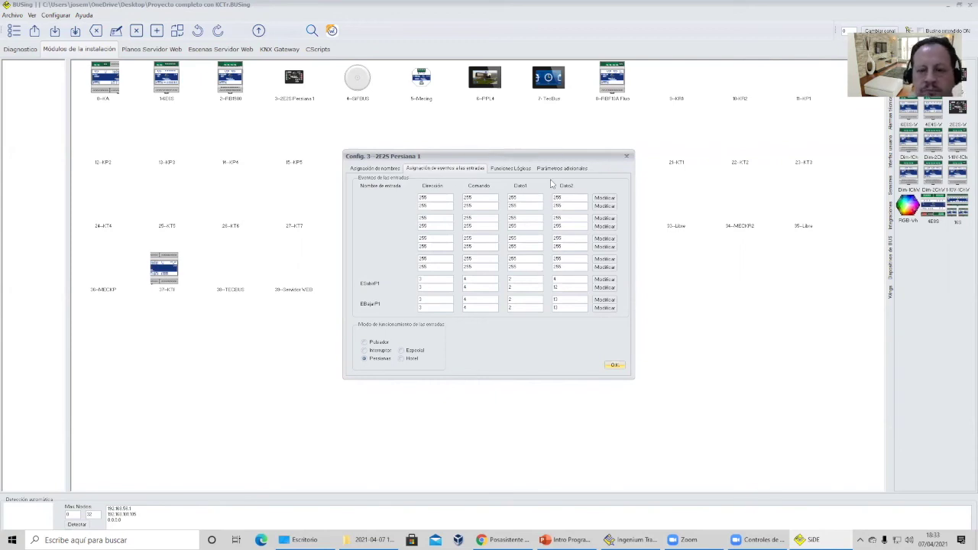
{"action": "left_click", "coordinate": [555, 169]}
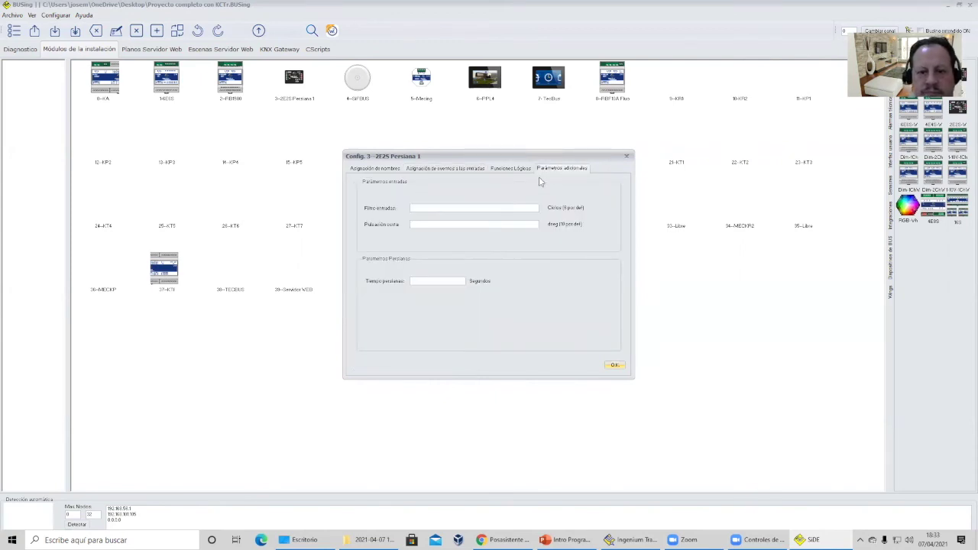
{"action": "left_click", "coordinate": [416, 169]}
{"action": "left_click", "coordinate": [544, 169]}
{"action": "left_click", "coordinate": [467, 169]}
{"action": "left_click", "coordinate": [375, 169]}
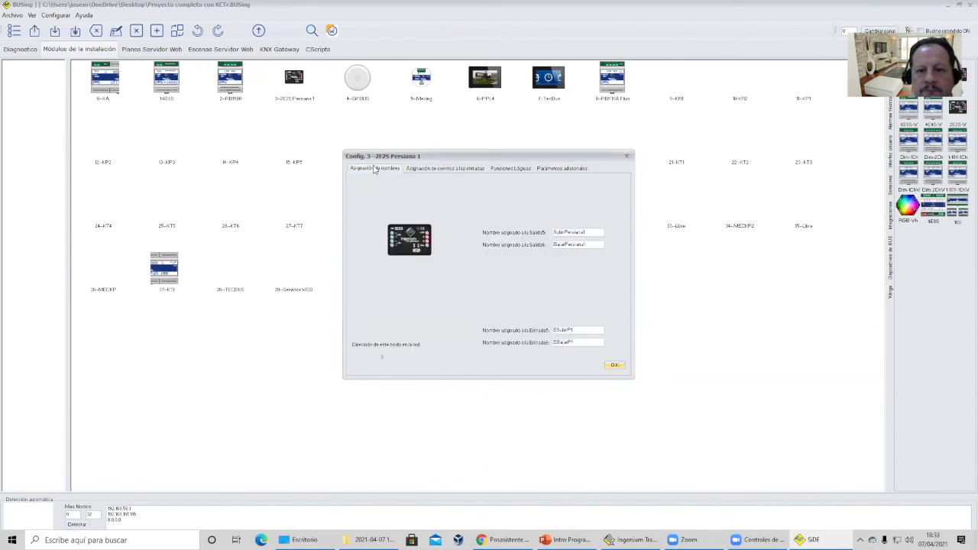
{"action": "left_click", "coordinate": [420, 169]}
{"action": "left_click", "coordinate": [504, 169]}
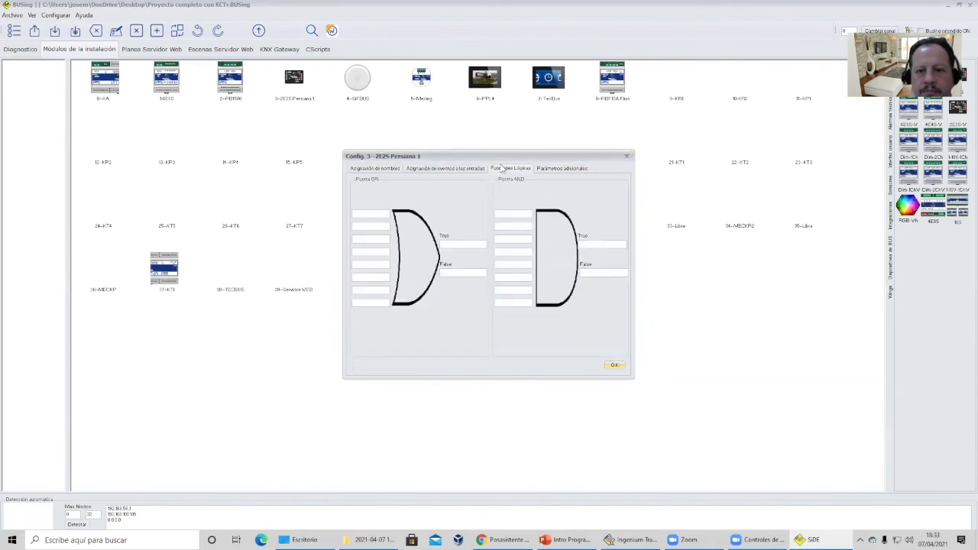
{"action": "left_click", "coordinate": [557, 169]}
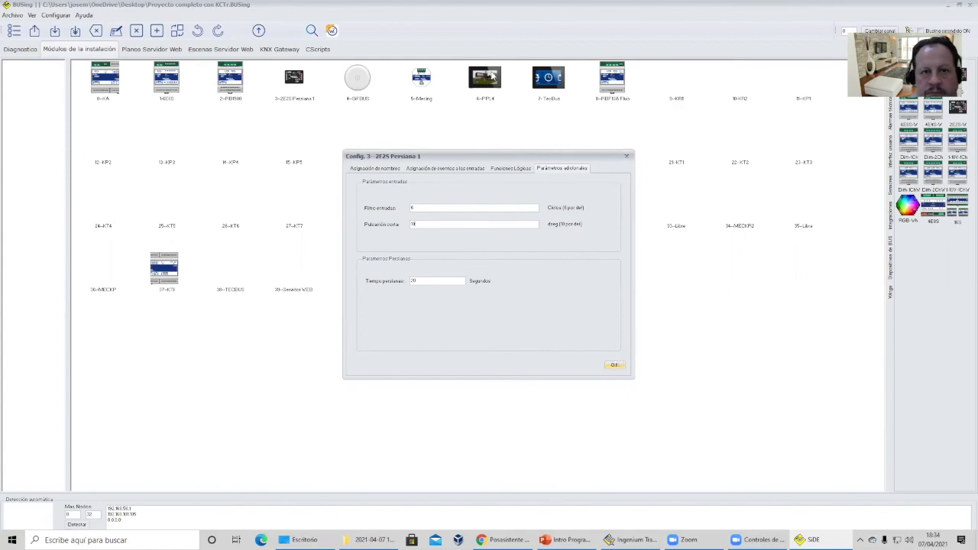
{"action": "key", "text": "Return"}
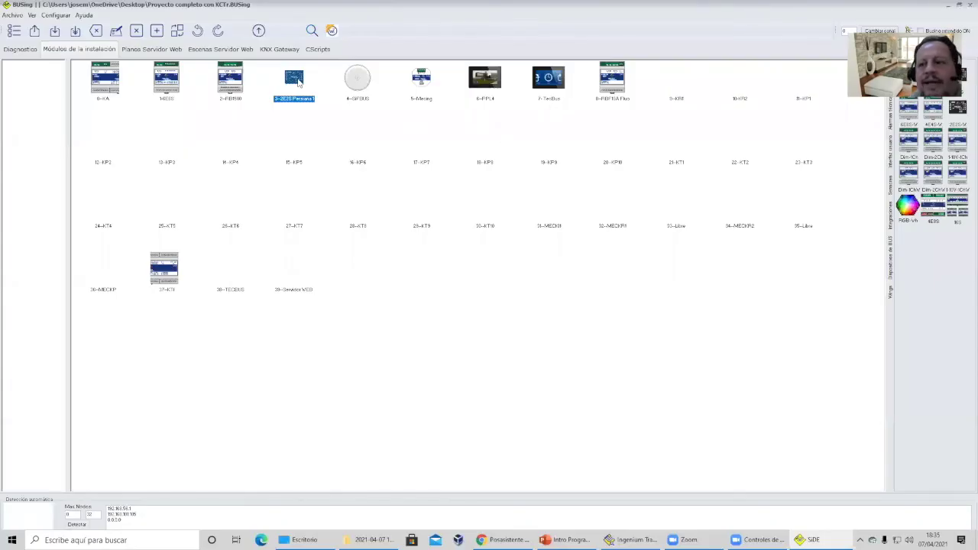
- Reopen Persiana 1's input events, trying and dismissing node choices for ESubirP1
{"action": "double_click", "coordinate": [294, 85]}
{"action": "left_click", "coordinate": [364, 169]}
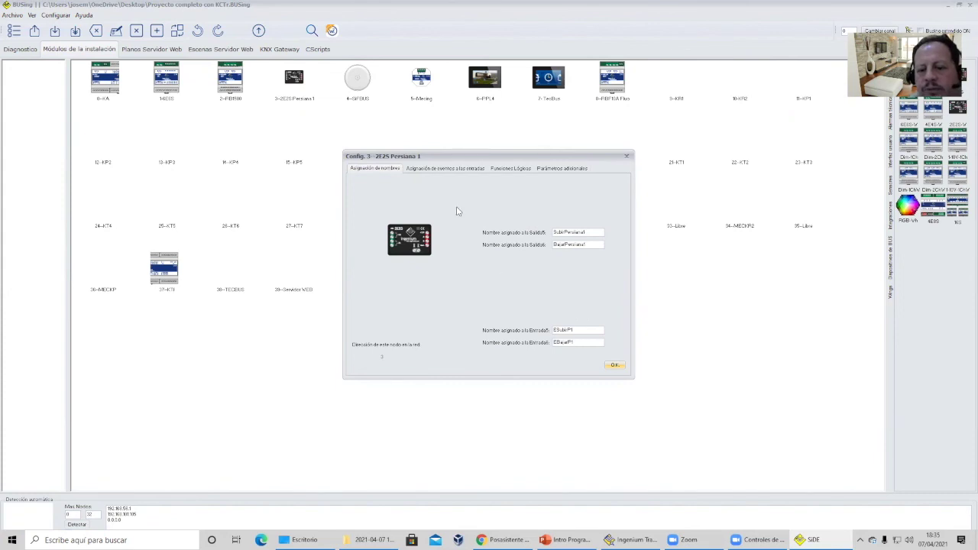
{"action": "left_click", "coordinate": [435, 169]}
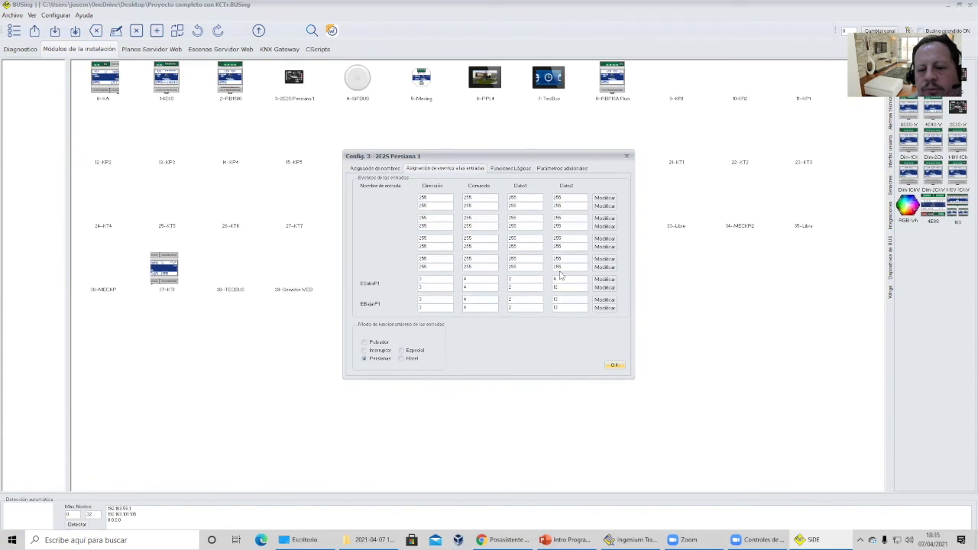
{"action": "left_click", "coordinate": [604, 281]}
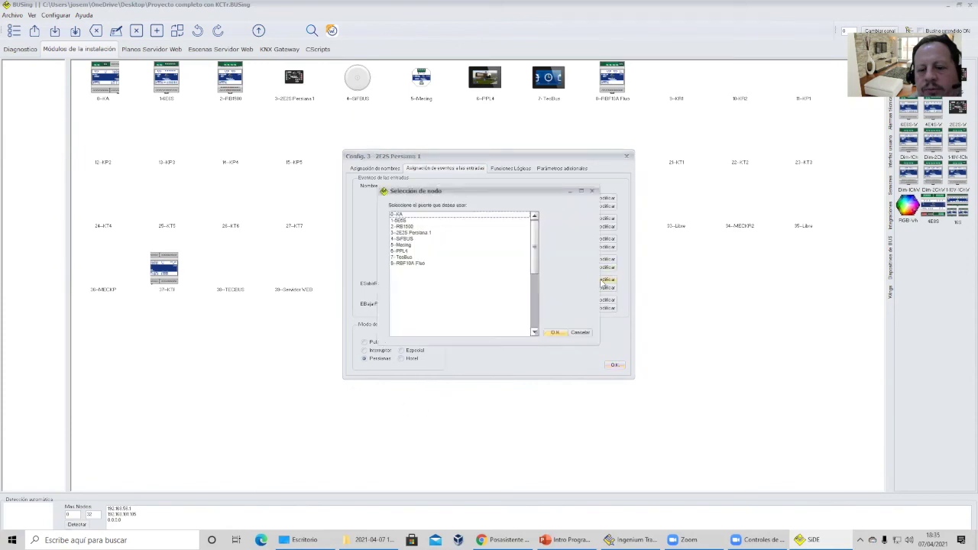
{"action": "double_click", "coordinate": [413, 226]}
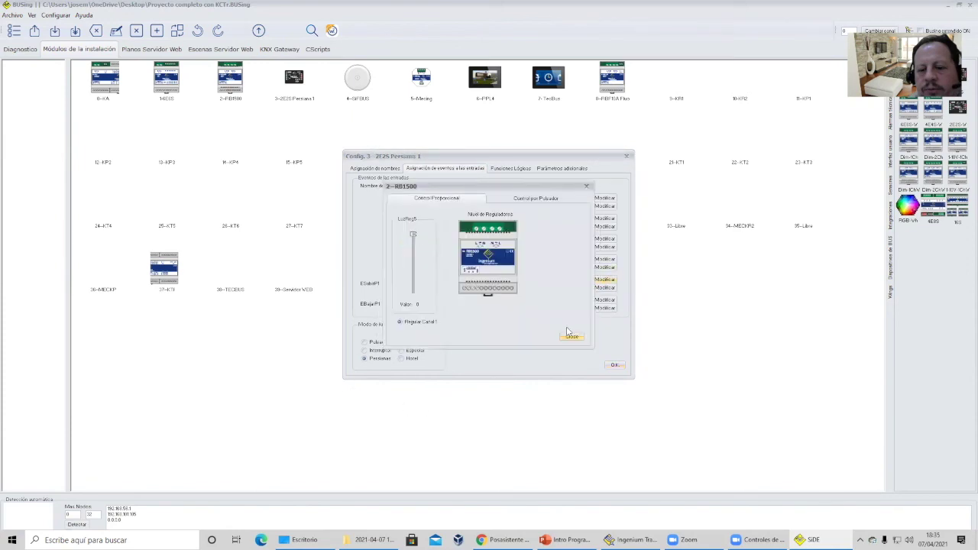
{"action": "left_click", "coordinate": [587, 187]}
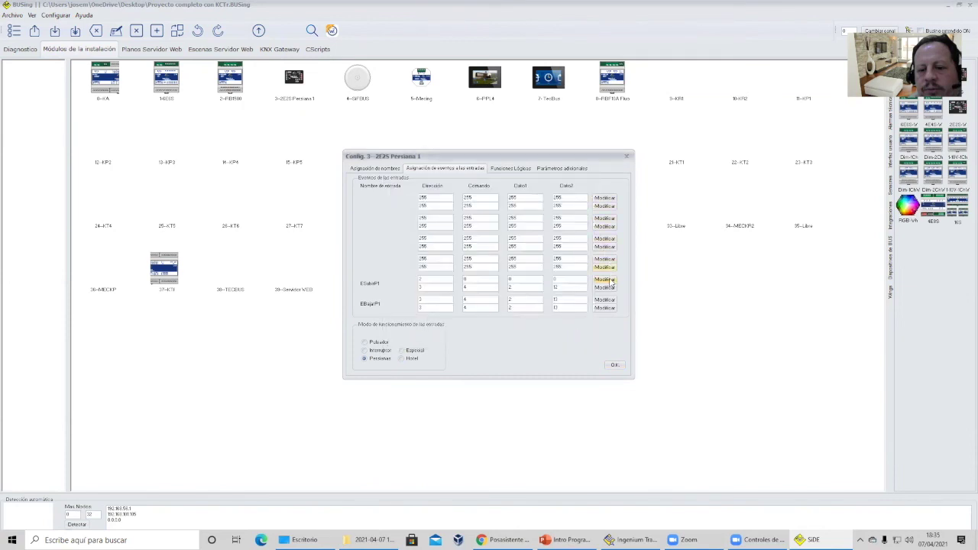
{"action": "left_click", "coordinate": [604, 280]}
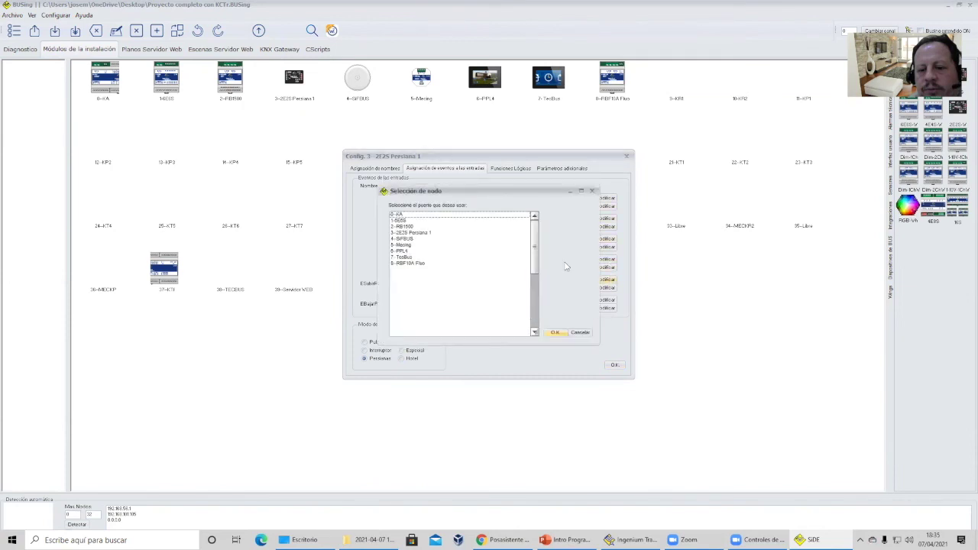
{"action": "double_click", "coordinate": [411, 232]}
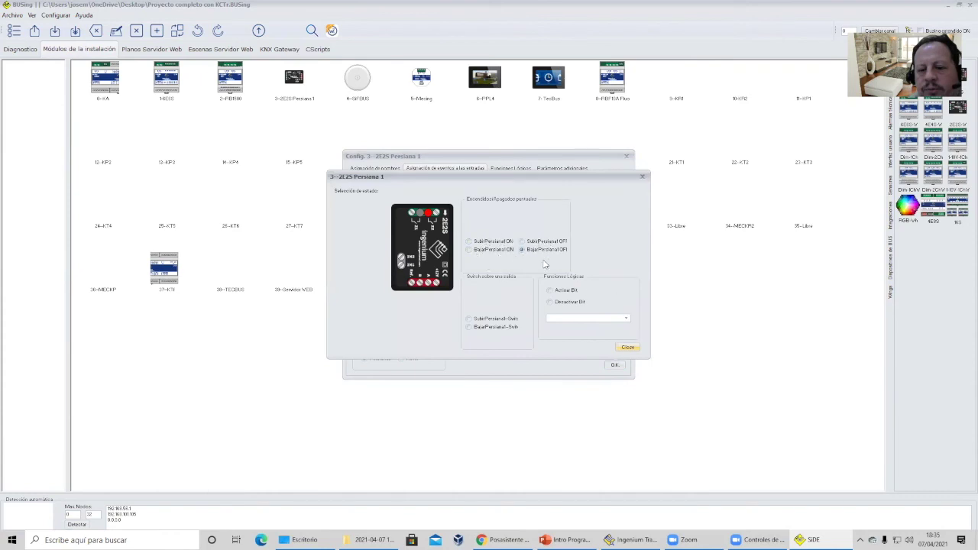
{"action": "left_click", "coordinate": [642, 176]}
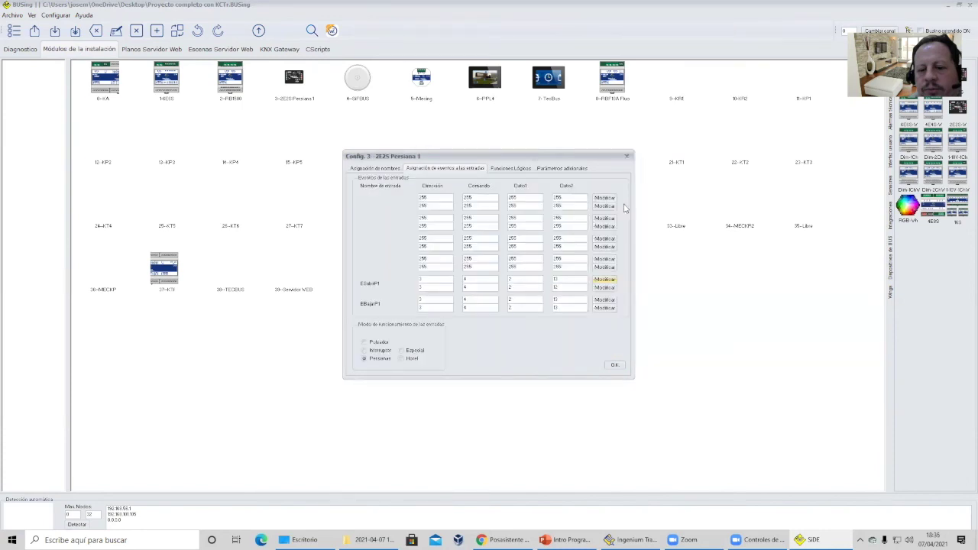
- Make ESubirP1 set SubirPersiana1 ON and EBajarP1 set BajarPersiana1 ON
{"action": "left_click", "coordinate": [604, 279]}
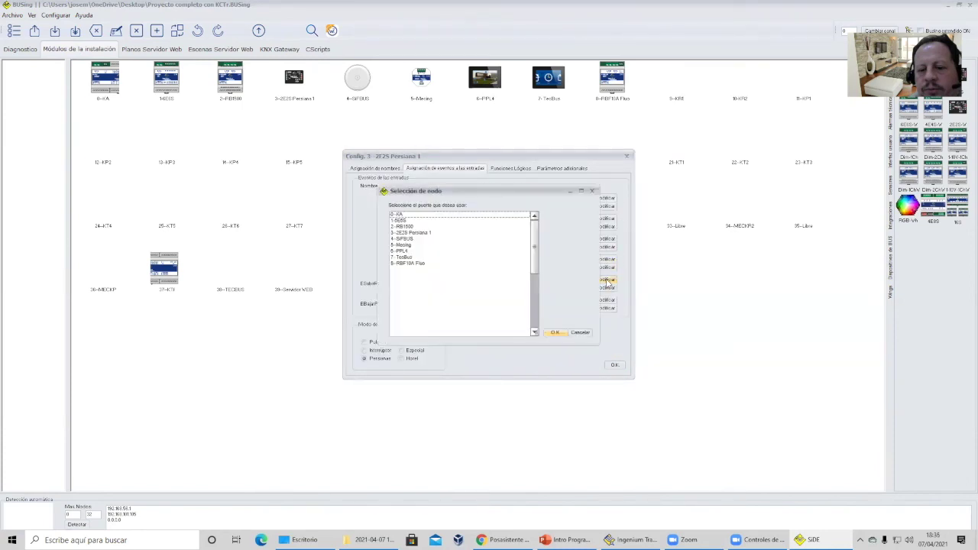
{"action": "double_click", "coordinate": [416, 233]}
{"action": "left_click", "coordinate": [470, 242]}
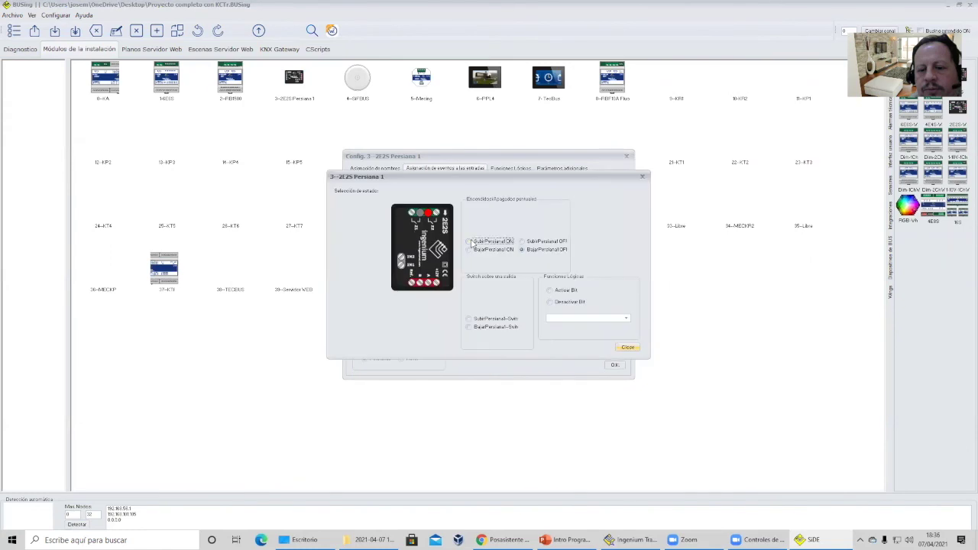
{"action": "left_click", "coordinate": [627, 348]}
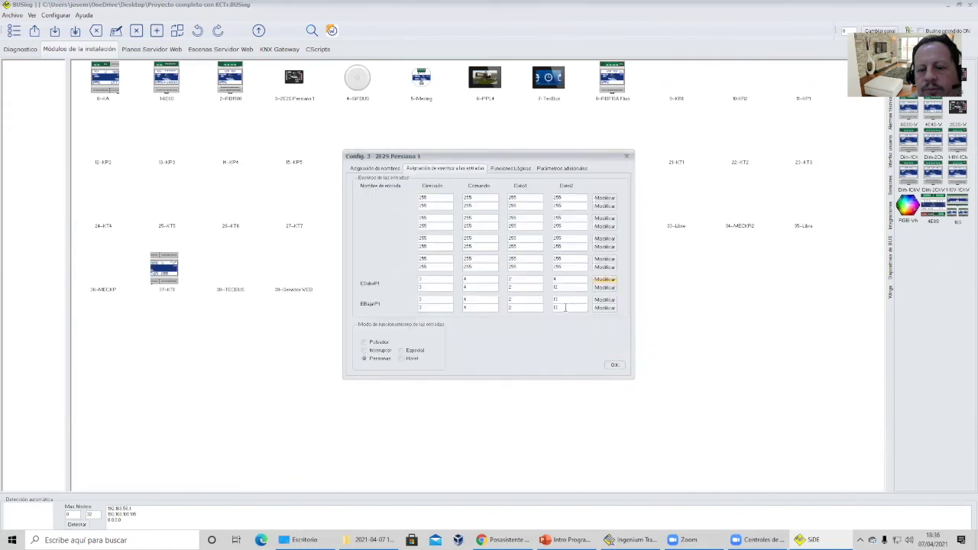
{"action": "left_click", "coordinate": [605, 299]}
{"action": "double_click", "coordinate": [407, 232]}
{"action": "left_click", "coordinate": [481, 251]}
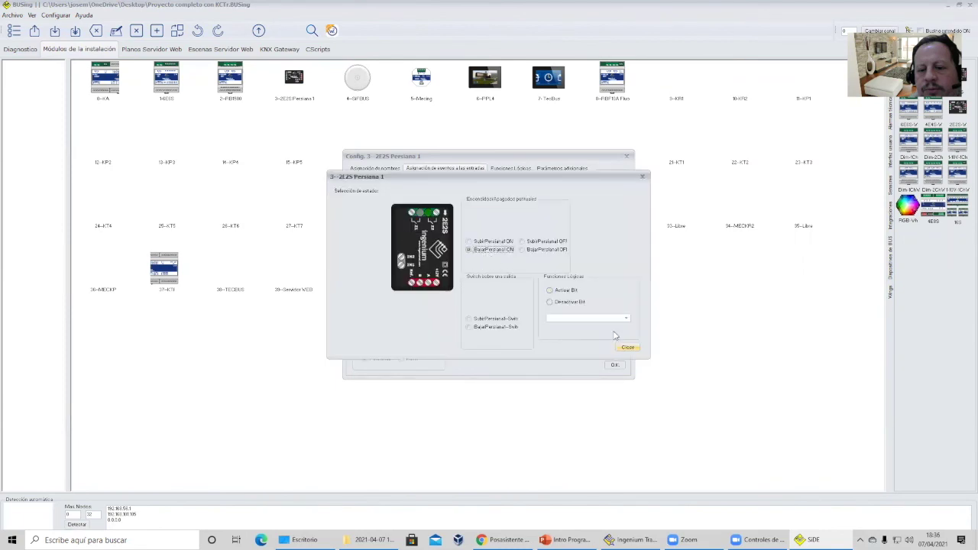
{"action": "left_click", "coordinate": [627, 348]}
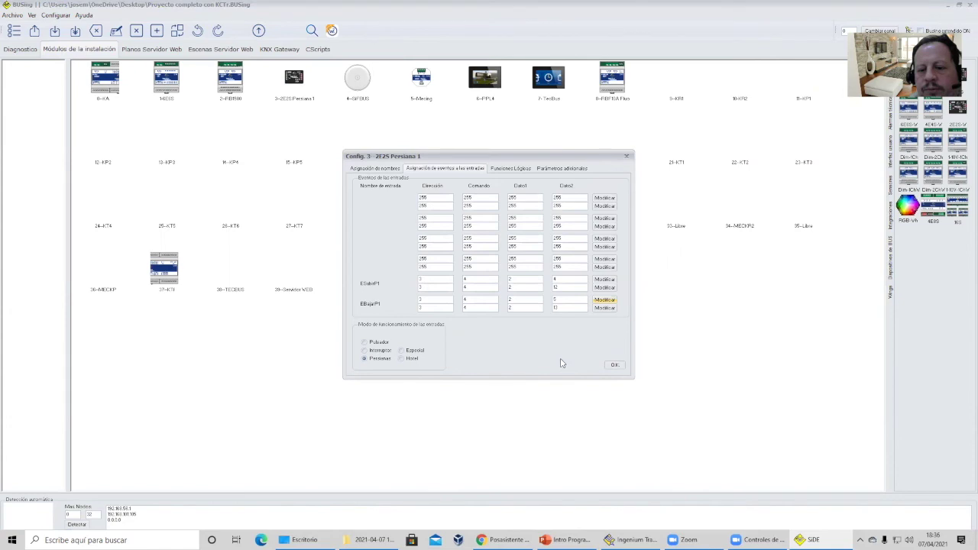
- Check additional parameters, save Persiana 1, and open the 4-SIFBUS sensor settings
{"action": "left_click", "coordinate": [544, 170]}
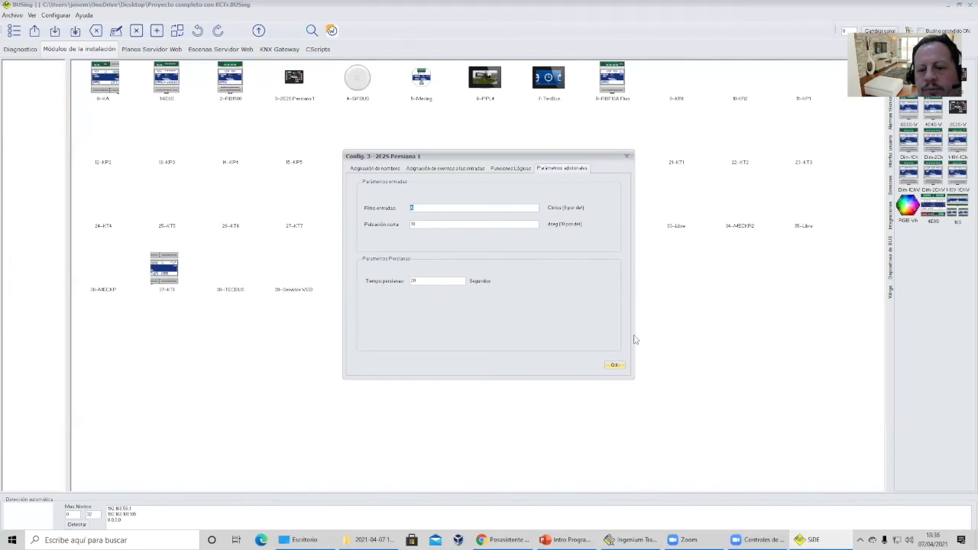
{"action": "left_click", "coordinate": [620, 364]}
{"action": "double_click", "coordinate": [357, 77]}
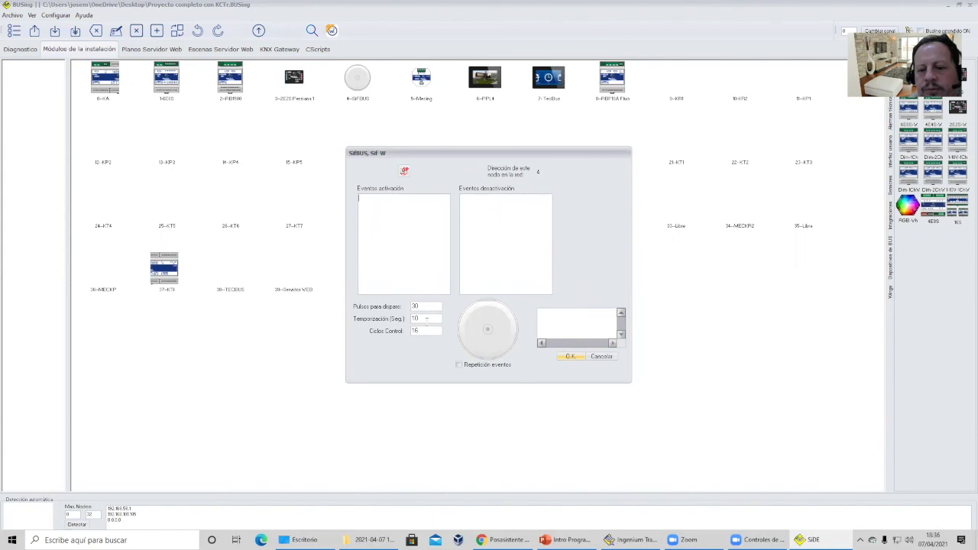
- Set SIFBUS timing to 1 and make activation turn Luz1 on (Enciende Luz1)
{"action": "left_click", "coordinate": [417, 317]}
{"action": "type", "text": "1"}
{"action": "double_click", "coordinate": [391, 199]}
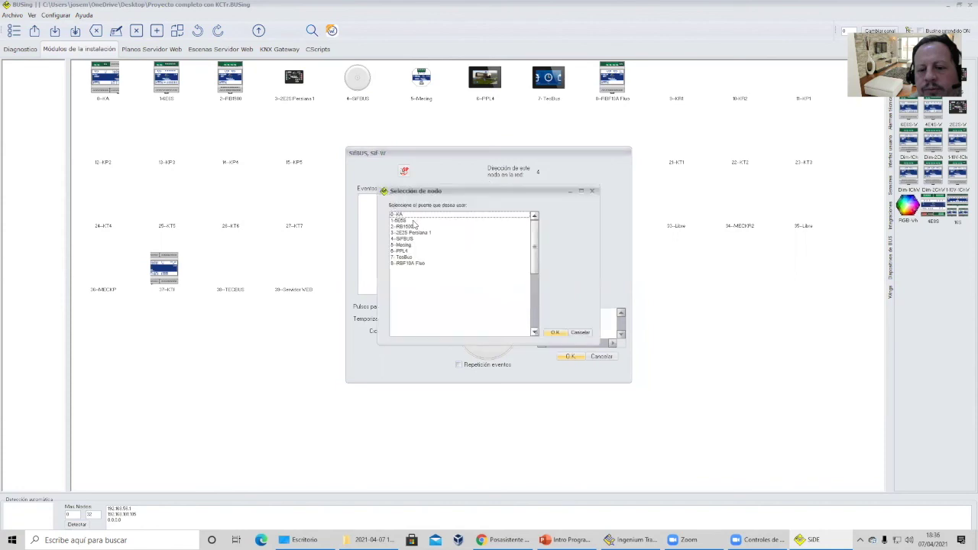
{"action": "double_click", "coordinate": [416, 221]}
{"action": "left_click", "coordinate": [469, 209]}
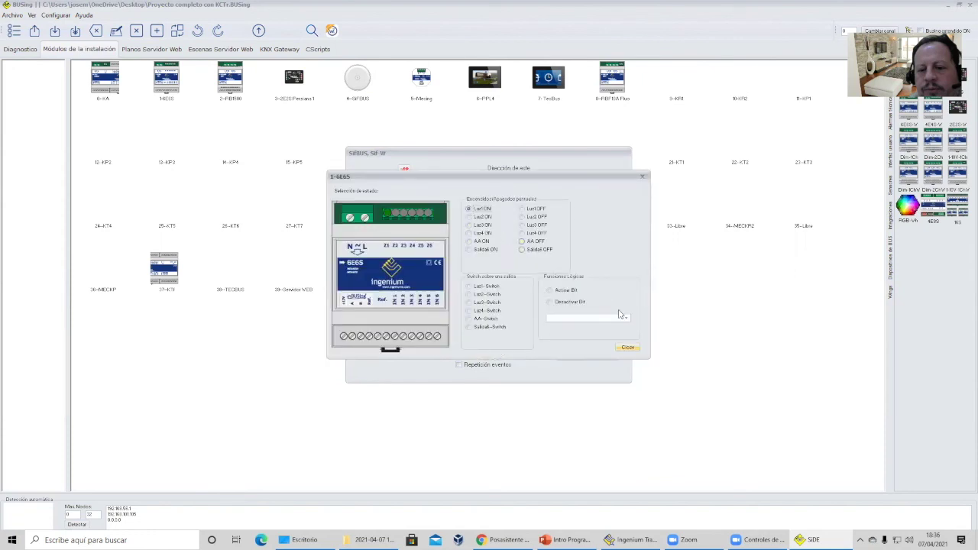
{"action": "left_click", "coordinate": [627, 347]}
- Make deactivation turn Luz1 off (Apaga Luz1) and save the SIFBUS settings
{"action": "double_click", "coordinate": [476, 197]}
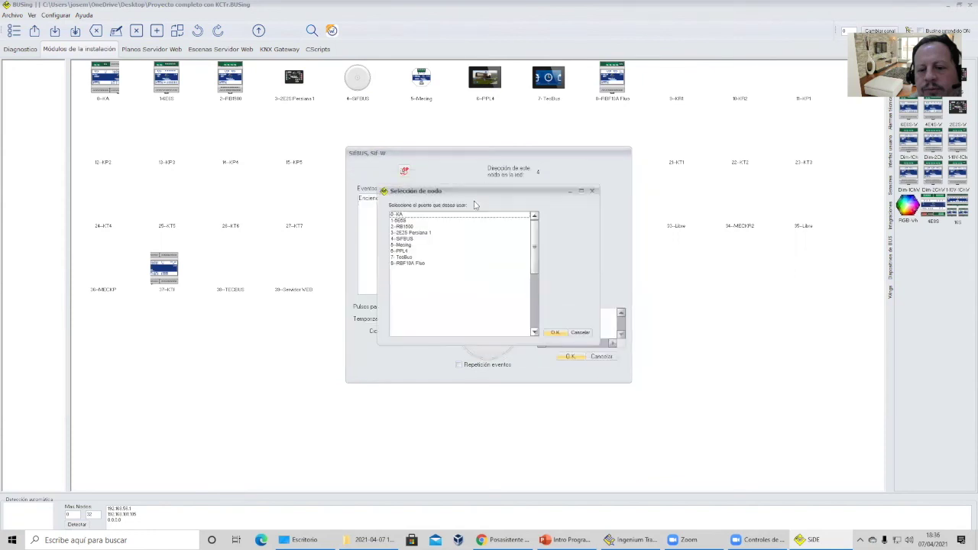
{"action": "left_click", "coordinate": [410, 221]}
{"action": "double_click", "coordinate": [409, 221]}
{"action": "left_click", "coordinate": [521, 208]}
{"action": "left_click", "coordinate": [627, 347]}
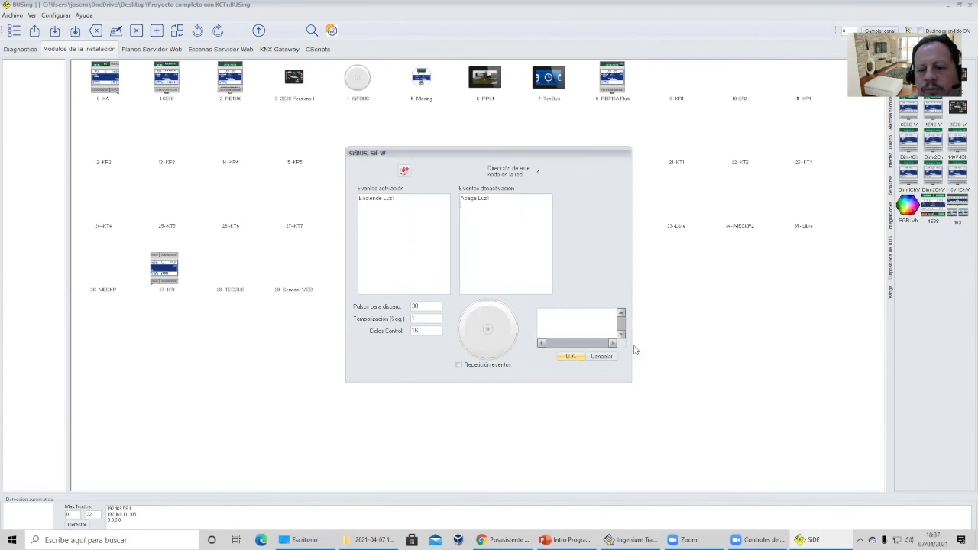
{"action": "left_click", "coordinate": [569, 356]}
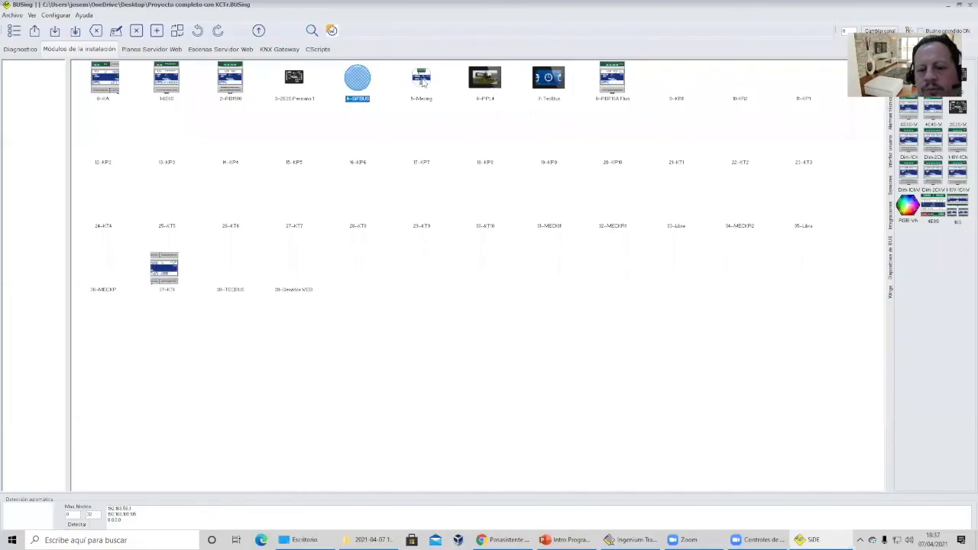
{"action": "double_click", "coordinate": [422, 81]}
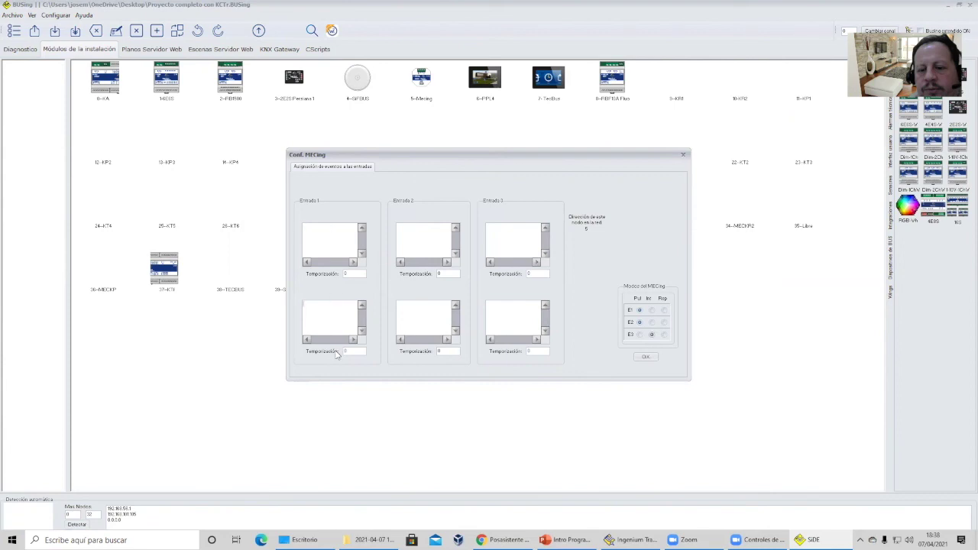
{"action": "double_click", "coordinate": [322, 230]}
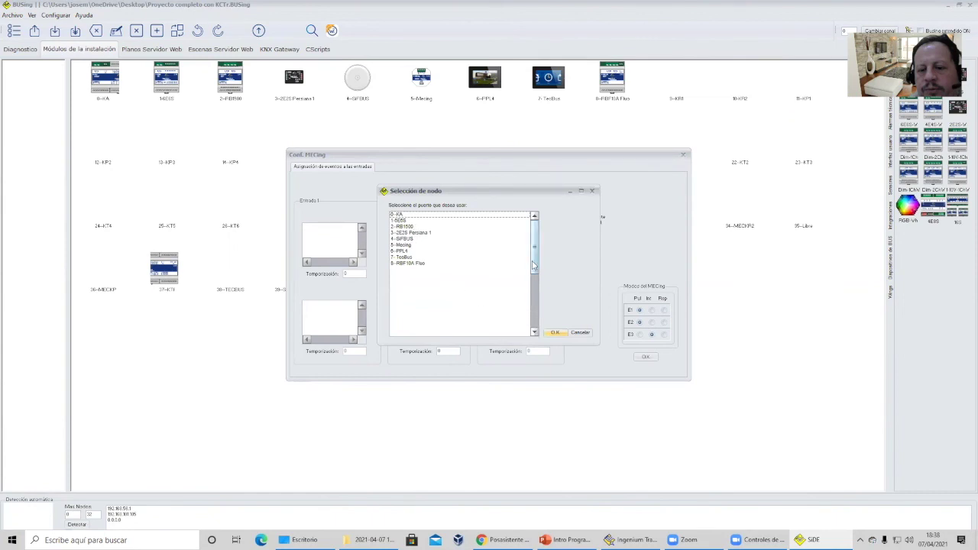
{"action": "mouse_move", "coordinate": [534, 263]}
{"action": "left_mouse_down"}
{"action": "mouse_move", "coordinate": [534, 325]}
{"action": "mouse_move", "coordinate": [534, 245]}
{"action": "left_mouse_up"}
{"action": "left_click", "coordinate": [582, 333]}
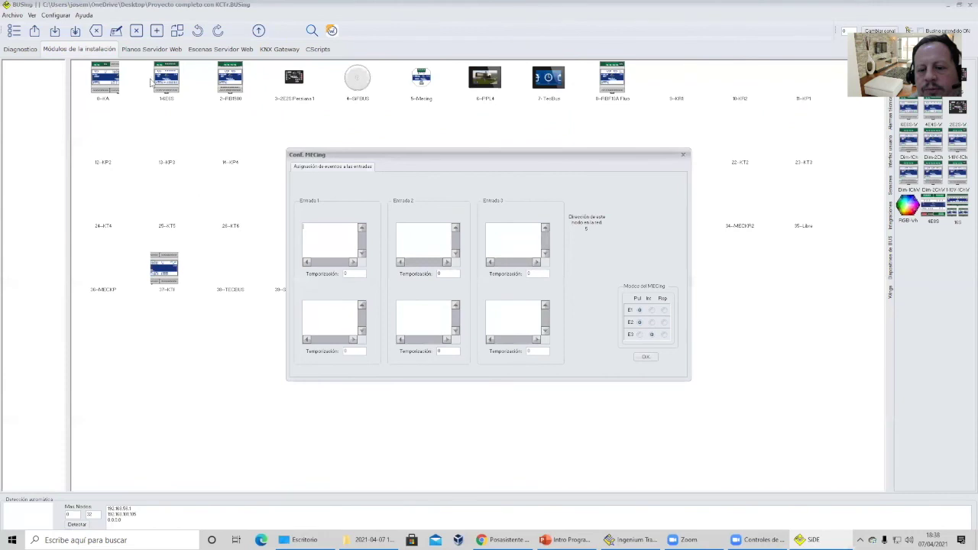
{"action": "left_click", "coordinate": [645, 356]}
- Inspect 1-6E6S's empty OR/AND logic functions, close it, and reopen 5-MECing
{"action": "double_click", "coordinate": [178, 84]}
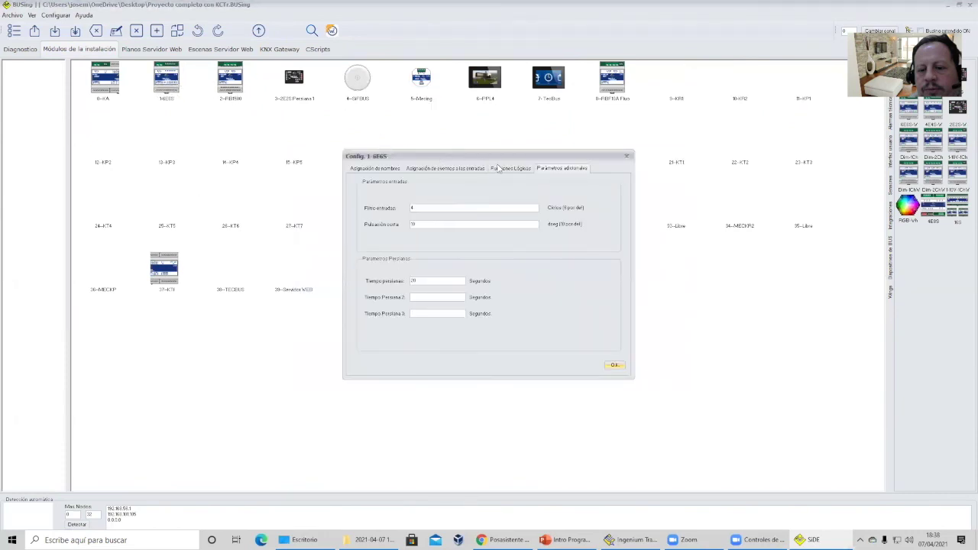
{"action": "left_click", "coordinate": [511, 168]}
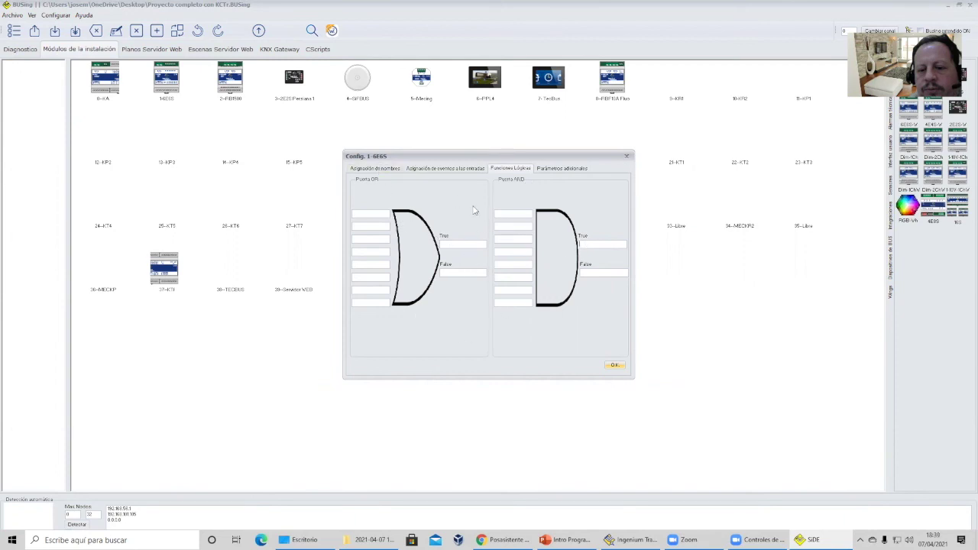
{"action": "left_click", "coordinate": [616, 366]}
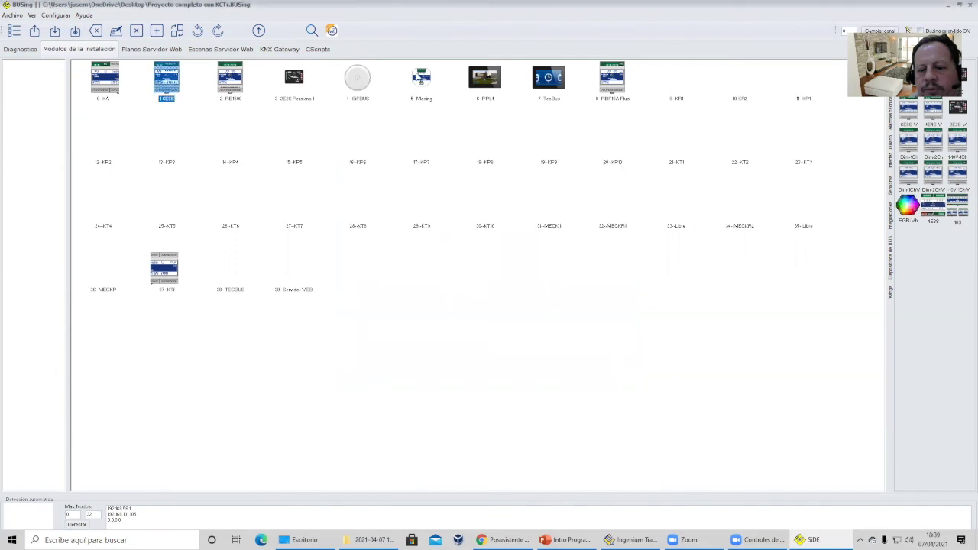
{"action": "double_click", "coordinate": [419, 76]}
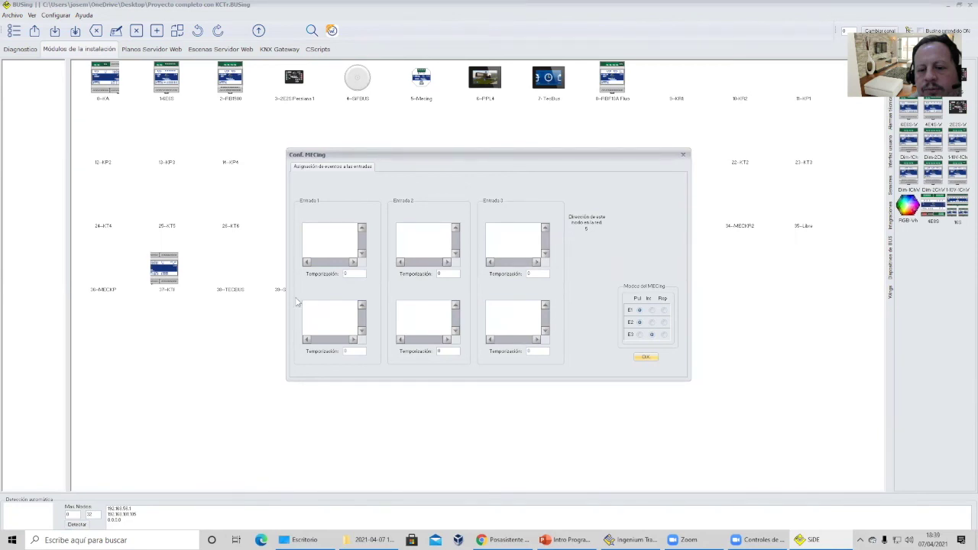
- Add an 'Enciende Luz1' action from the 1-6E6S node to the Entrada 1 list
{"action": "double_click", "coordinate": [333, 236]}
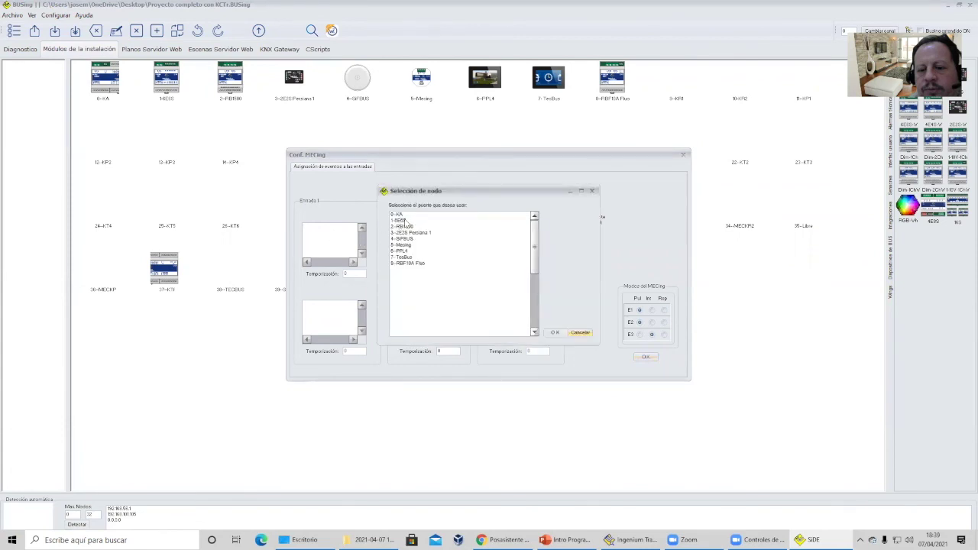
{"action": "double_click", "coordinate": [403, 220]}
{"action": "left_click", "coordinate": [396, 217]}
{"action": "left_click", "coordinate": [404, 217]}
{"action": "left_click", "coordinate": [410, 217]}
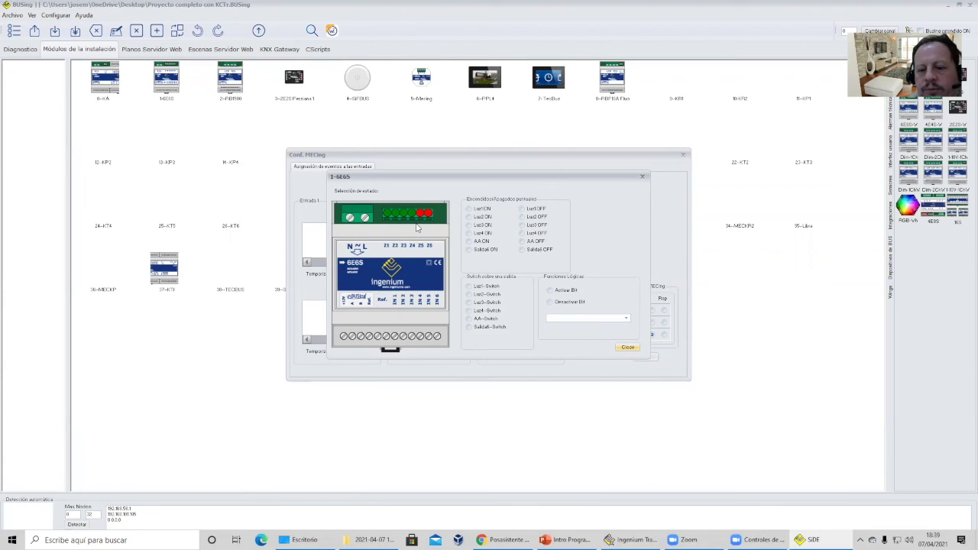
{"action": "left_click", "coordinate": [469, 286]}
{"action": "left_click", "coordinate": [469, 303]}
{"action": "left_click", "coordinate": [470, 311]}
{"action": "left_click", "coordinate": [468, 209]}
{"action": "left_click", "coordinate": [631, 349]}
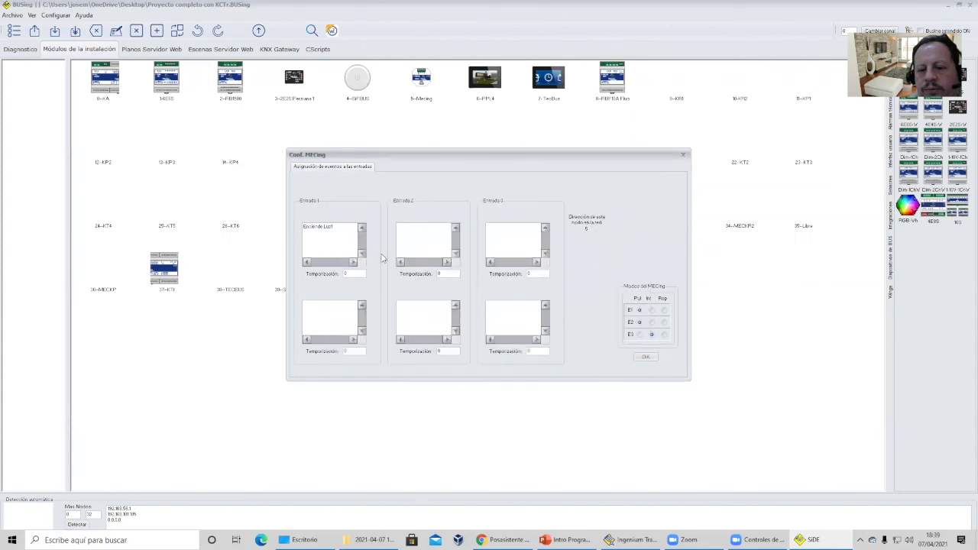
- Type the Enciende Luz1–Luz4 and Apaga Luz1–Luz4 entries into the Entrada 1 and 2 lists
{"action": "type", "text": "Enciend"}
{"action": "type", "text": "e Luz1 "}
{"action": "type", "text": "Enciende"}
{"action": "type", "text": " Luz2 En"}
{"action": "type", "text": "cien"}
{"action": "key", "text": "BackSpace"}
{"action": "key", "text": "BackSpace"}
{"action": "key", "text": "BackSpace"}
{"action": "key", "text": "BackSpace"}
{"action": "key", "text": "BackSpace"}
{"action": "type", "text": "de"}
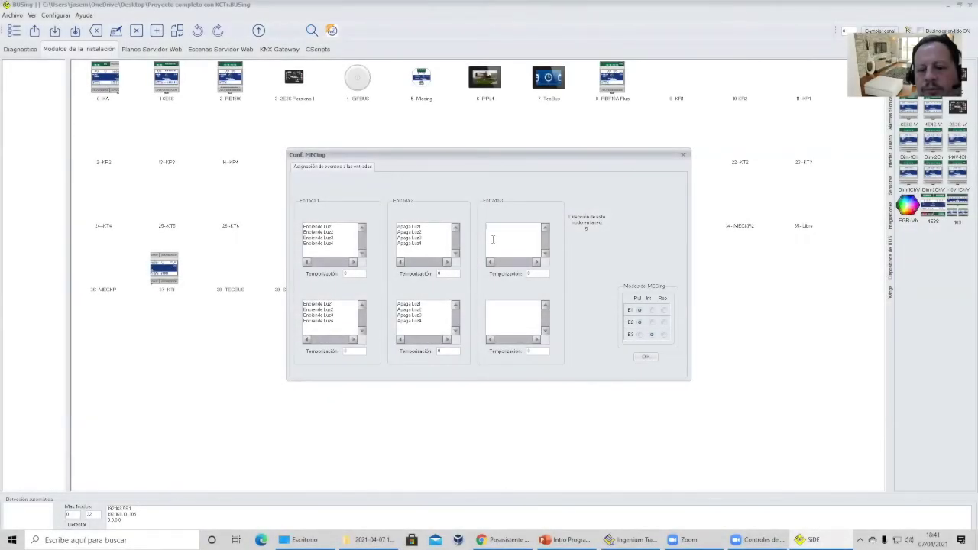
- Make Entrada 3's first list activate the 0-KA CorteGas and CorteAgua outputs
{"action": "double_click", "coordinate": [492, 239]}
{"action": "double_click", "coordinate": [418, 217]}
{"action": "left_click", "coordinate": [487, 252]}
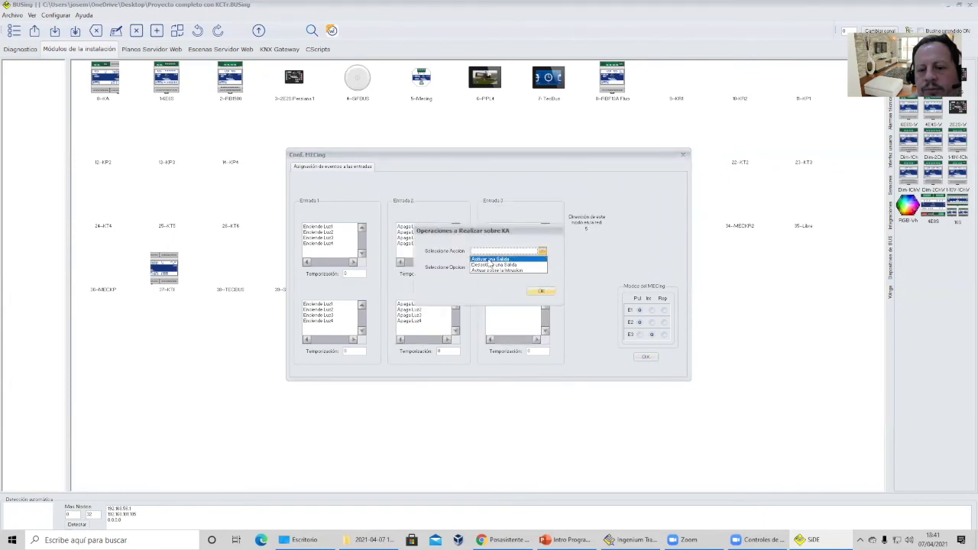
{"action": "left_click", "coordinate": [489, 260]}
{"action": "left_click", "coordinate": [500, 267]}
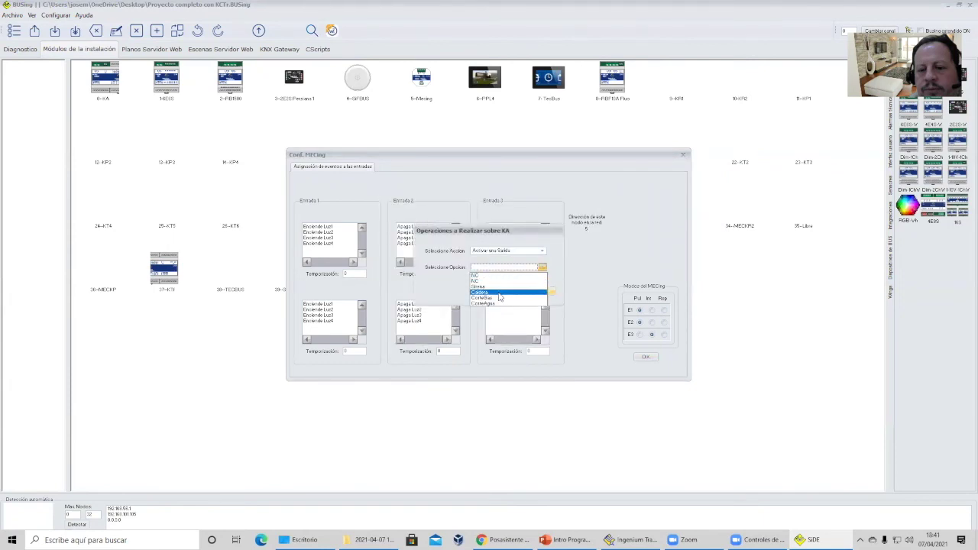
{"action": "left_click", "coordinate": [503, 299]}
{"action": "left_click", "coordinate": [549, 295]}
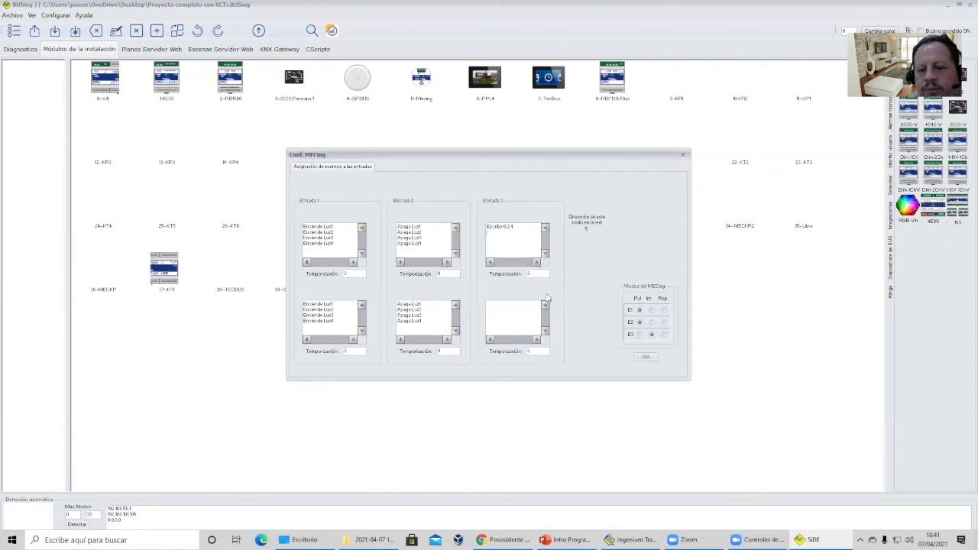
{"action": "double_click", "coordinate": [503, 238]}
{"action": "double_click", "coordinate": [395, 216]}
{"action": "left_click", "coordinate": [483, 269]}
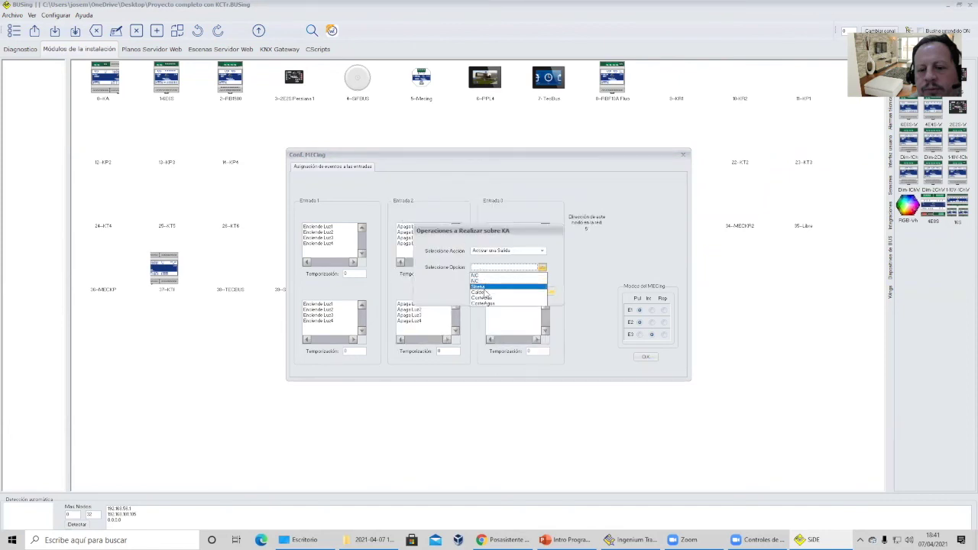
{"action": "left_click", "coordinate": [490, 303]}
{"action": "left_click", "coordinate": [545, 296]}
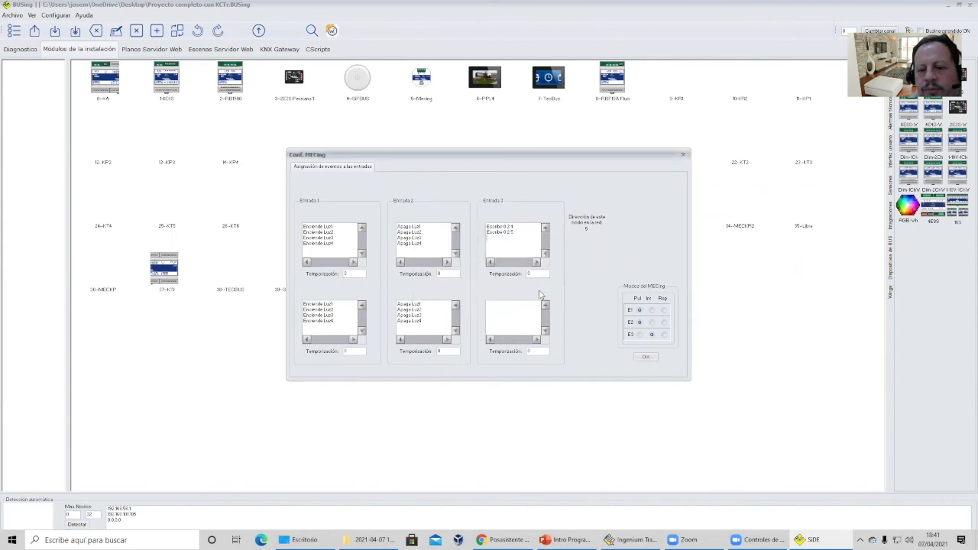
- Make Entrada 3's second list deactivate the 0-KA CorteGas and CorteAgua outputs
{"action": "double_click", "coordinate": [505, 307]}
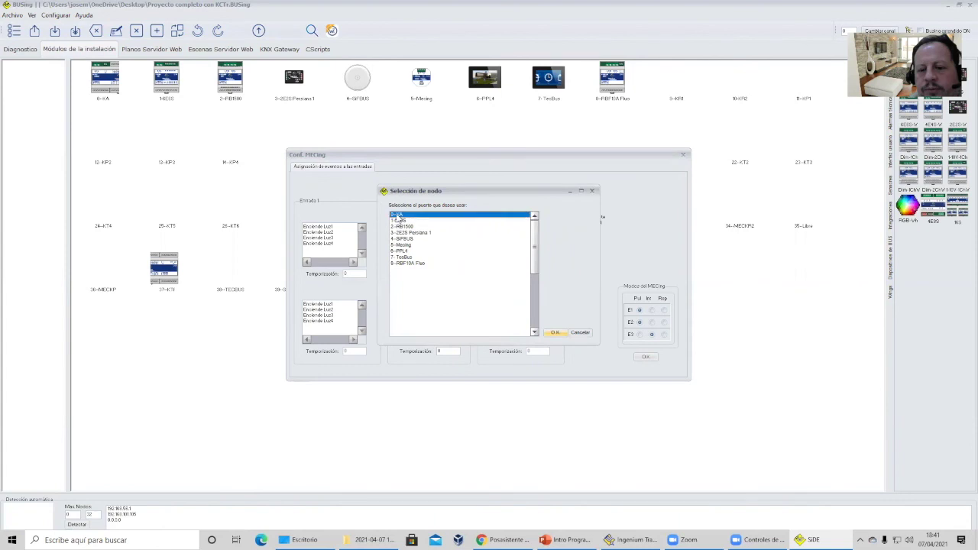
{"action": "double_click", "coordinate": [398, 216]}
{"action": "left_click", "coordinate": [481, 252]}
{"action": "left_click", "coordinate": [484, 268]}
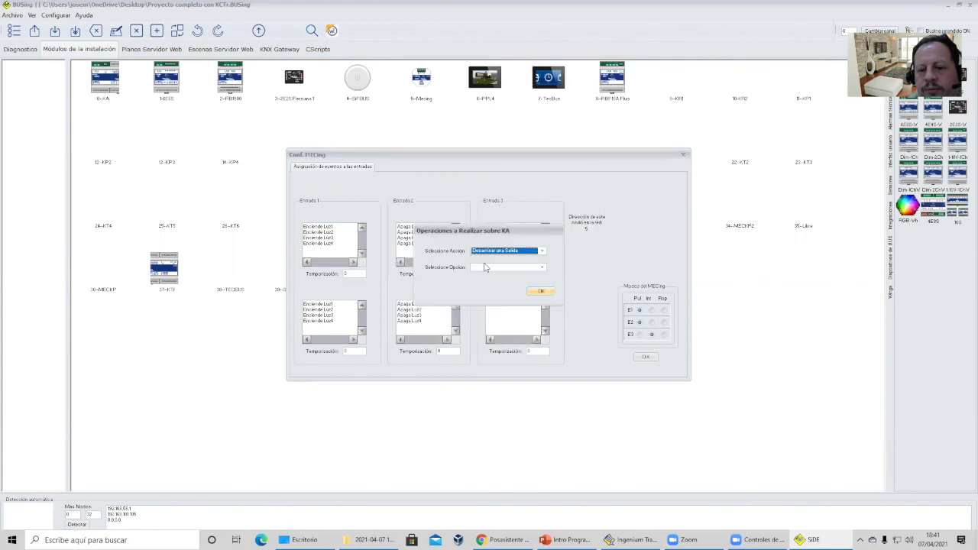
{"action": "left_click", "coordinate": [484, 267]}
{"action": "left_click", "coordinate": [498, 300]}
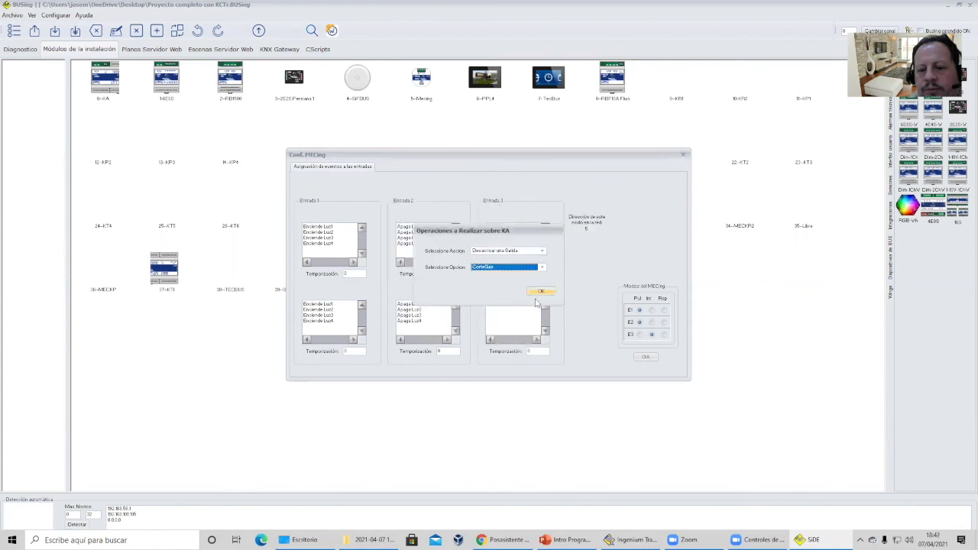
{"action": "left_click", "coordinate": [545, 293]}
{"action": "double_click", "coordinate": [501, 314]}
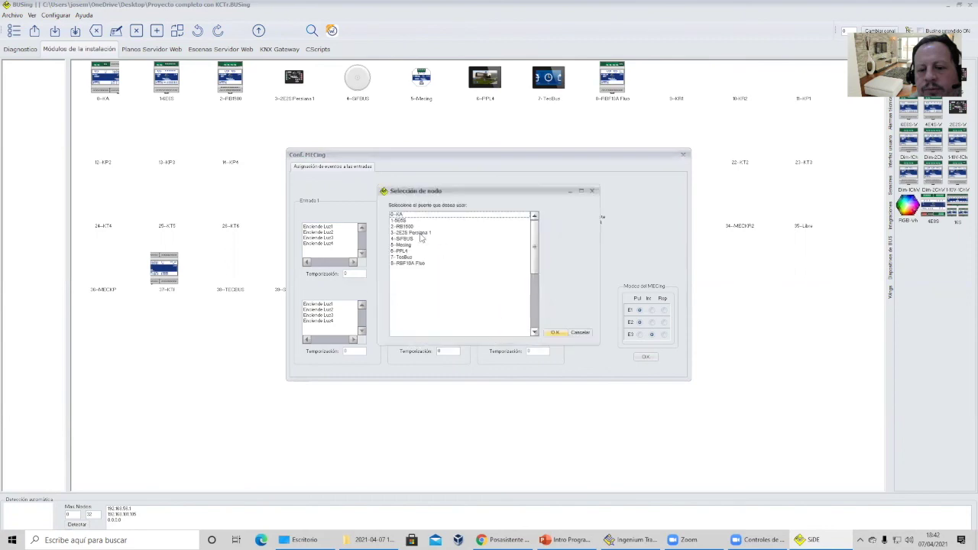
{"action": "double_click", "coordinate": [399, 216]}
{"action": "left_click", "coordinate": [479, 252]}
{"action": "left_click", "coordinate": [492, 264]}
{"action": "left_click", "coordinate": [486, 267]}
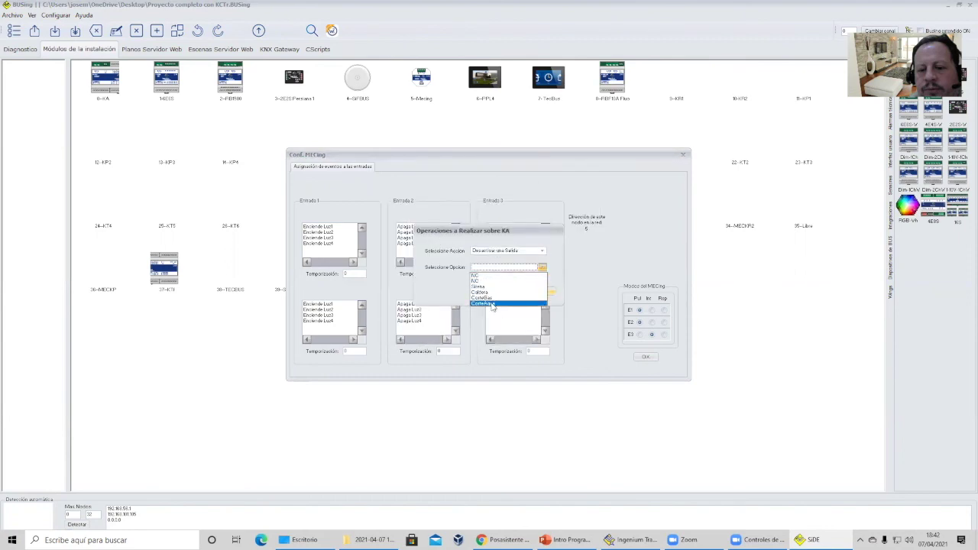
{"action": "left_click", "coordinate": [491, 304]}
{"action": "left_click", "coordinate": [549, 294]}
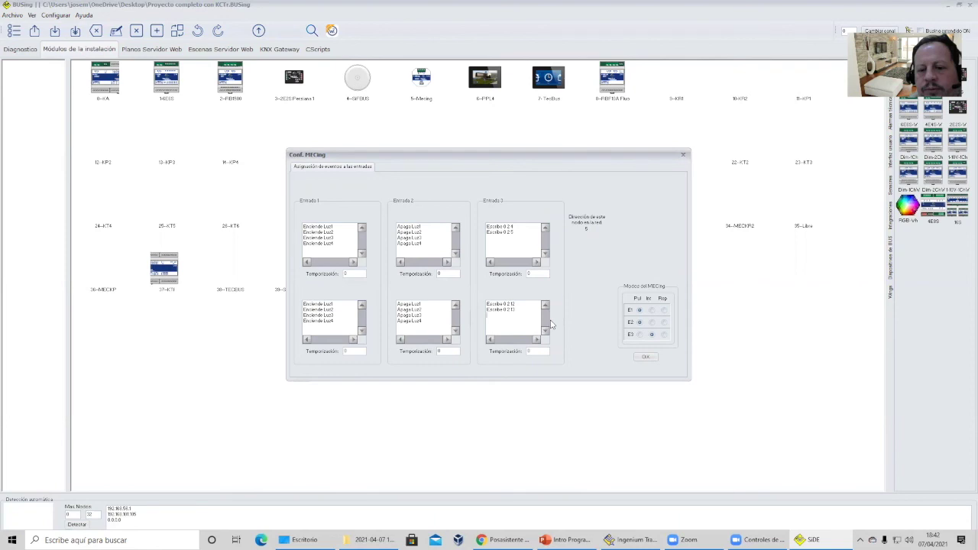
- Start another 0-KA output-activation action for Entrada 3, then cancel without adding it
{"action": "double_click", "coordinate": [499, 237]}
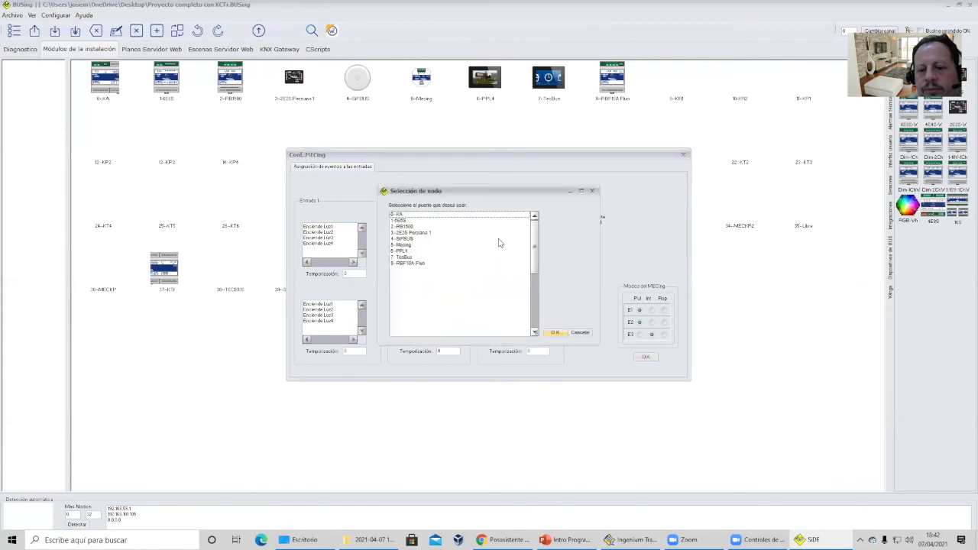
{"action": "double_click", "coordinate": [462, 217]}
{"action": "left_click", "coordinate": [494, 252]}
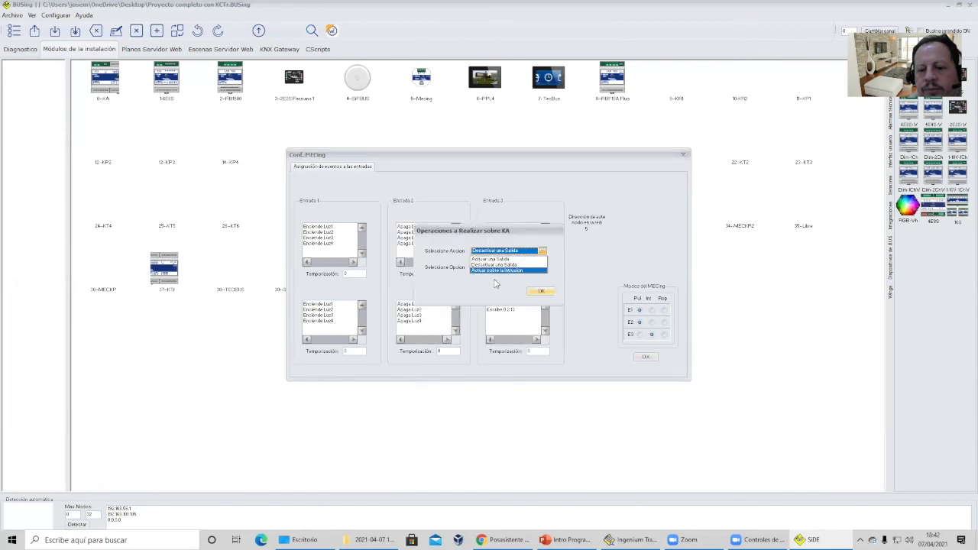
{"action": "left_click", "coordinate": [493, 259]}
{"action": "left_click", "coordinate": [495, 268]}
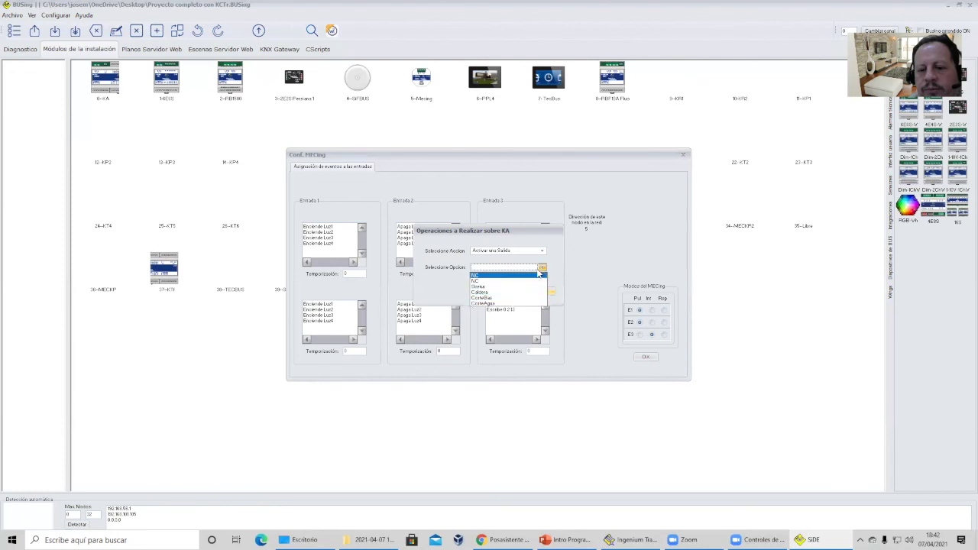
{"action": "left_click", "coordinate": [542, 266]}
{"action": "left_click", "coordinate": [541, 291]}
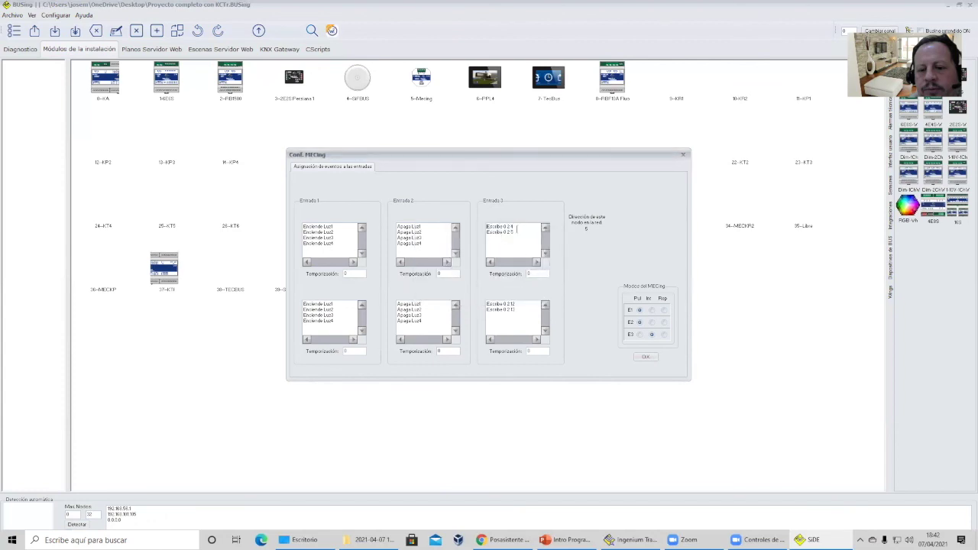
- Close Conf. MECing and set RBF10A Fluo channel 1 to name LuzReg with limits 0 and 255
{"action": "key", "text": "Escape"}
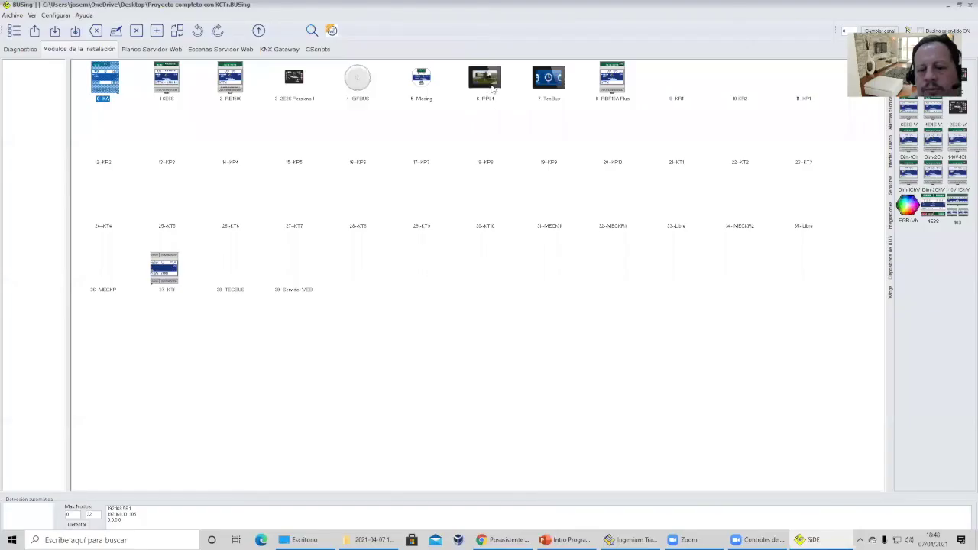
{"action": "double_click", "coordinate": [615, 84]}
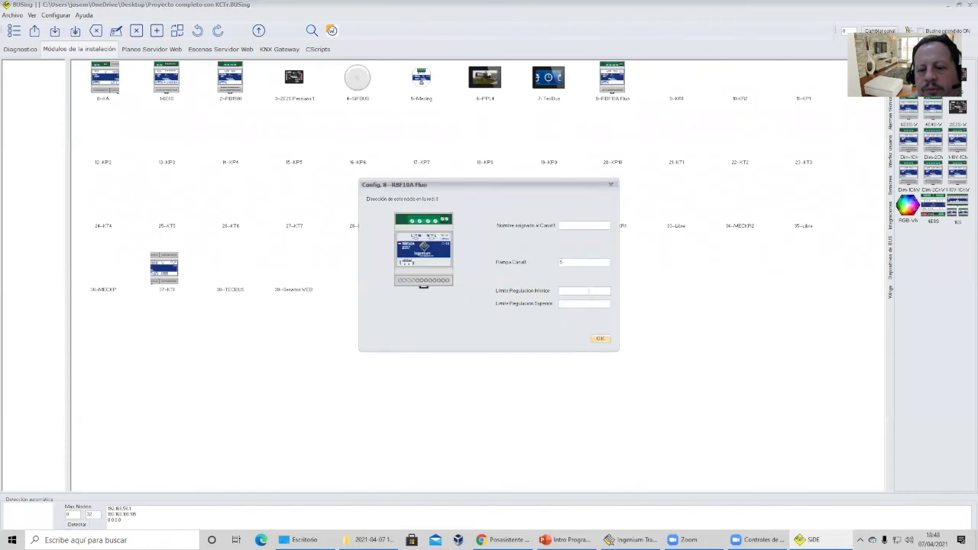
{"action": "type", "text": "0255LuzReg"}
{"action": "left_click", "coordinate": [600, 338]}
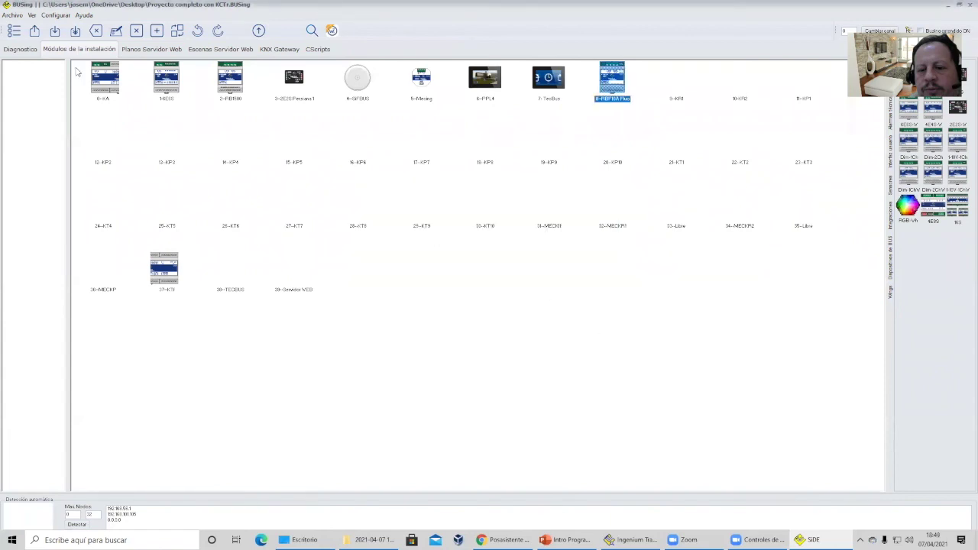
- Reopen the RBF10A Fluo settings to verify them and close the dialog again
{"action": "double_click", "coordinate": [618, 78]}
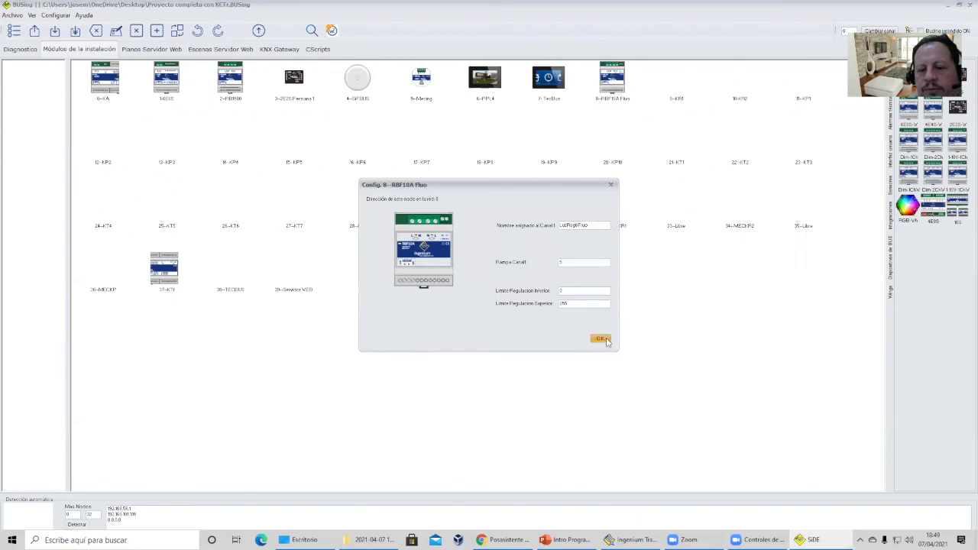
{"action": "left_click", "coordinate": [606, 341]}
{"action": "left_click", "coordinate": [602, 338]}
- Open the 7-TecBus configuration, view Escenas, and return to the Control pto. a pto tab
{"action": "double_click", "coordinate": [558, 90]}
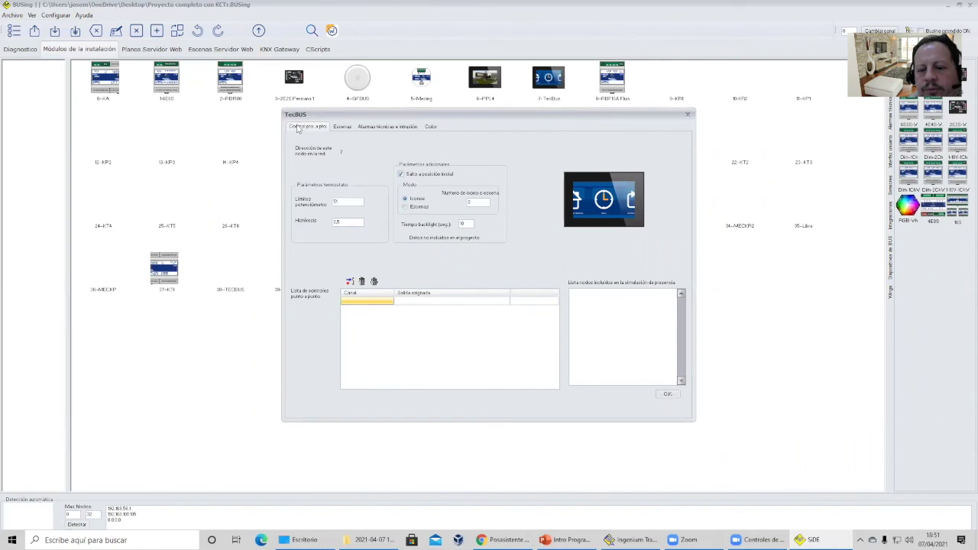
{"action": "left_click", "coordinate": [340, 127]}
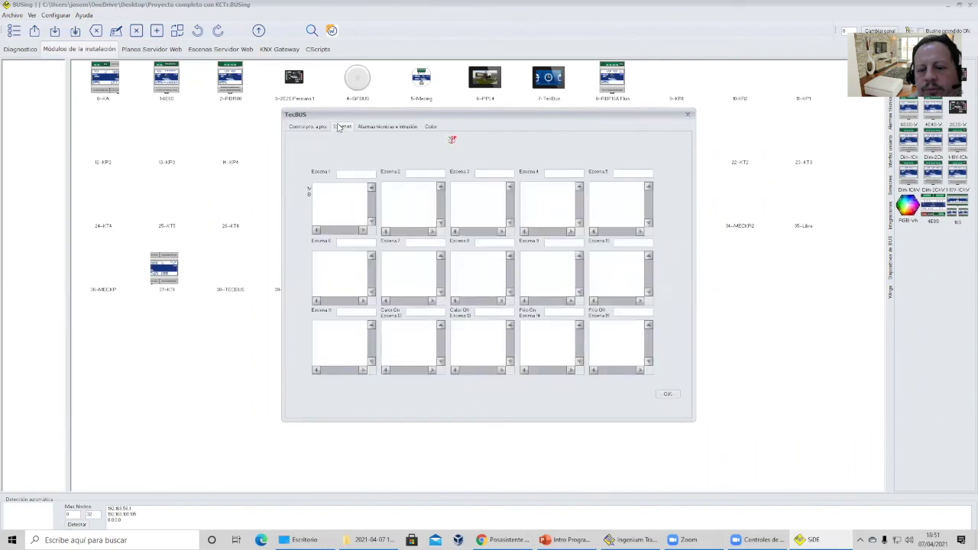
{"action": "left_click", "coordinate": [312, 128]}
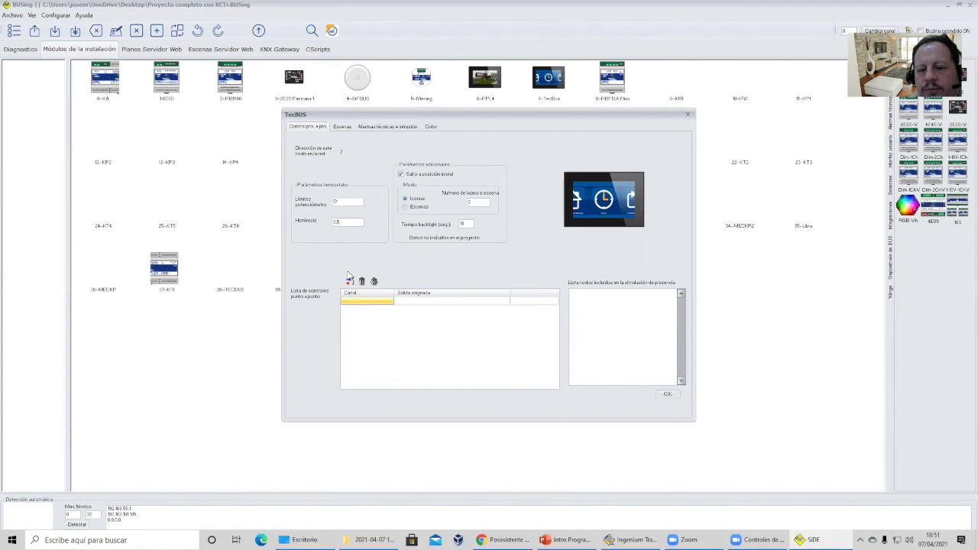
- Add a 6E6S Luz1 channel with a bulb icon and a 2-RB1500 channel with an icon
{"action": "left_click", "coordinate": [350, 282]}
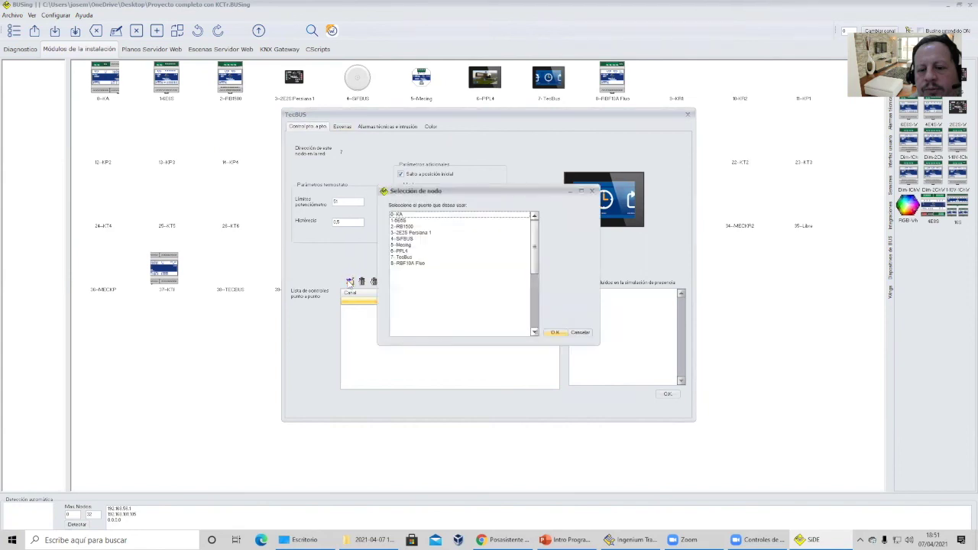
{"action": "double_click", "coordinate": [399, 220]}
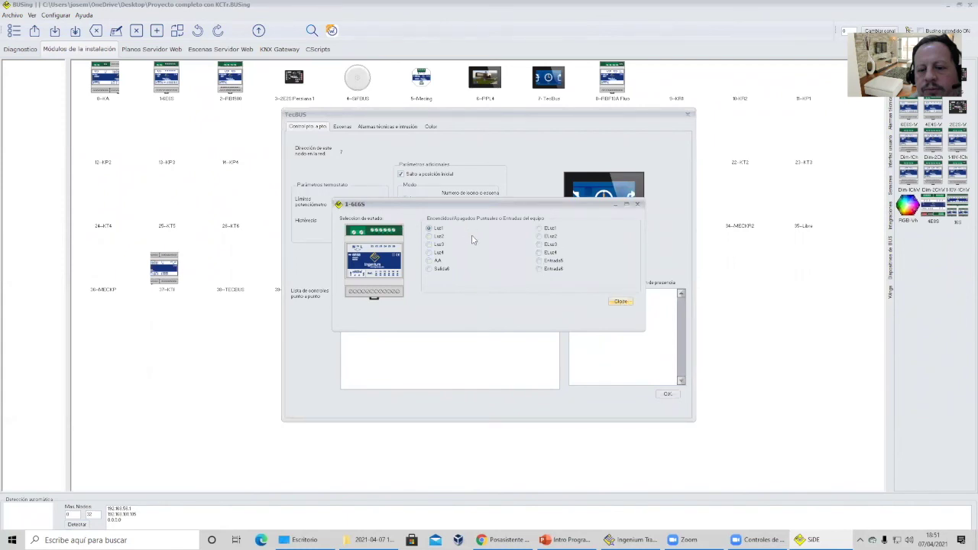
{"action": "left_click", "coordinate": [621, 301]}
{"action": "left_click", "coordinate": [547, 271]}
{"action": "left_click", "coordinate": [476, 303]}
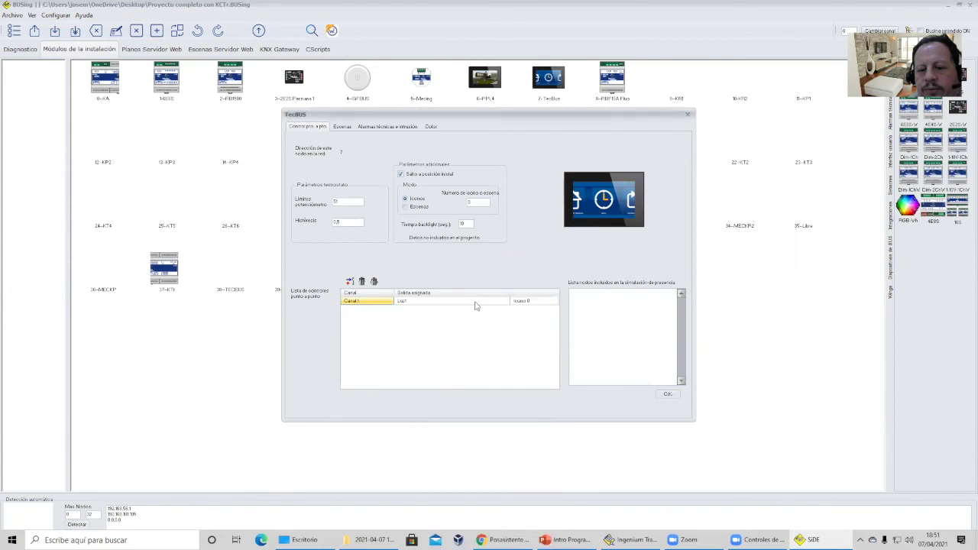
{"action": "left_click", "coordinate": [350, 282]}
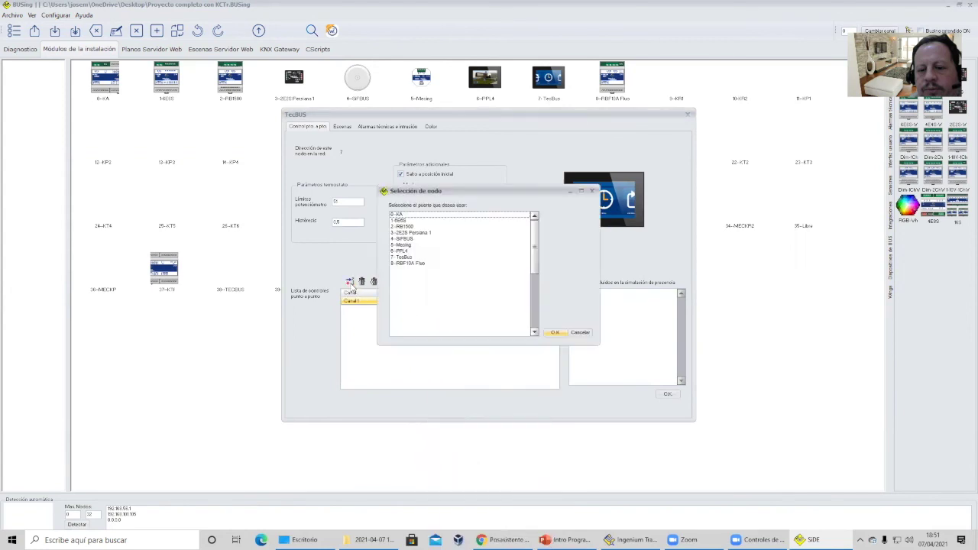
{"action": "left_click", "coordinate": [400, 227]}
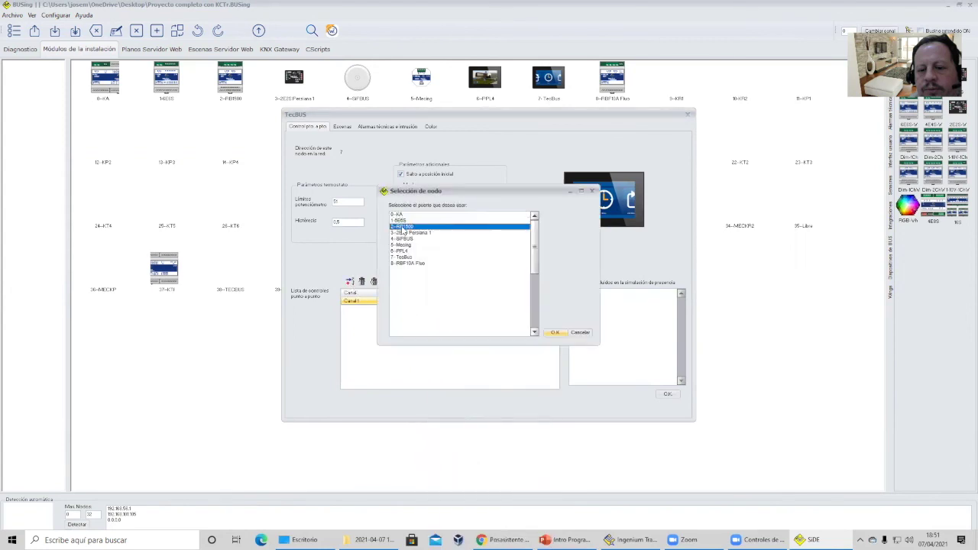
{"action": "left_click", "coordinate": [555, 332]}
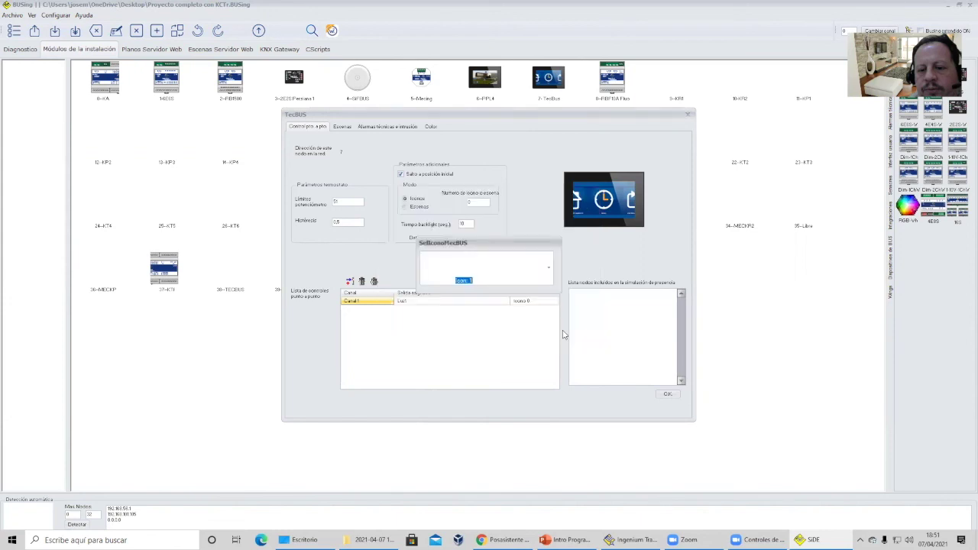
{"action": "left_click", "coordinate": [549, 273]}
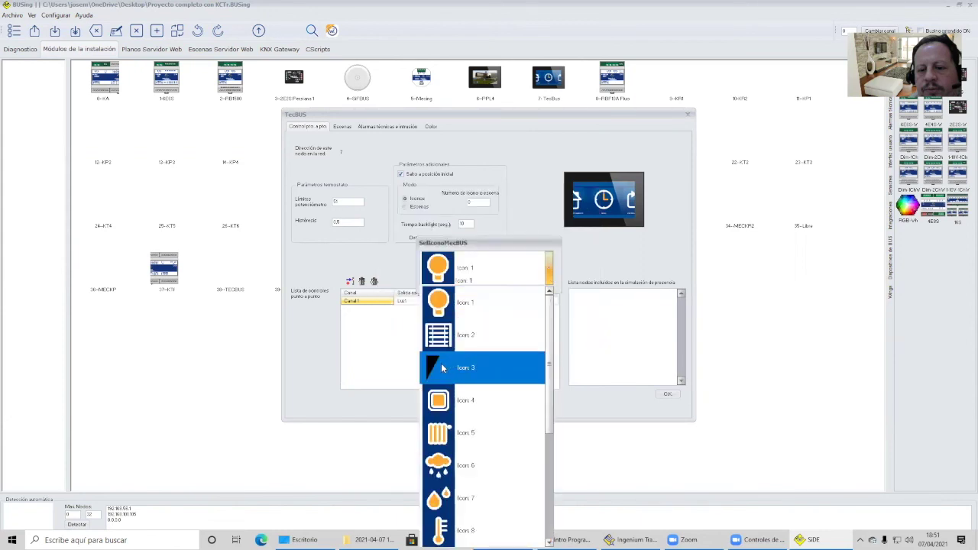
{"action": "left_click", "coordinate": [441, 368]}
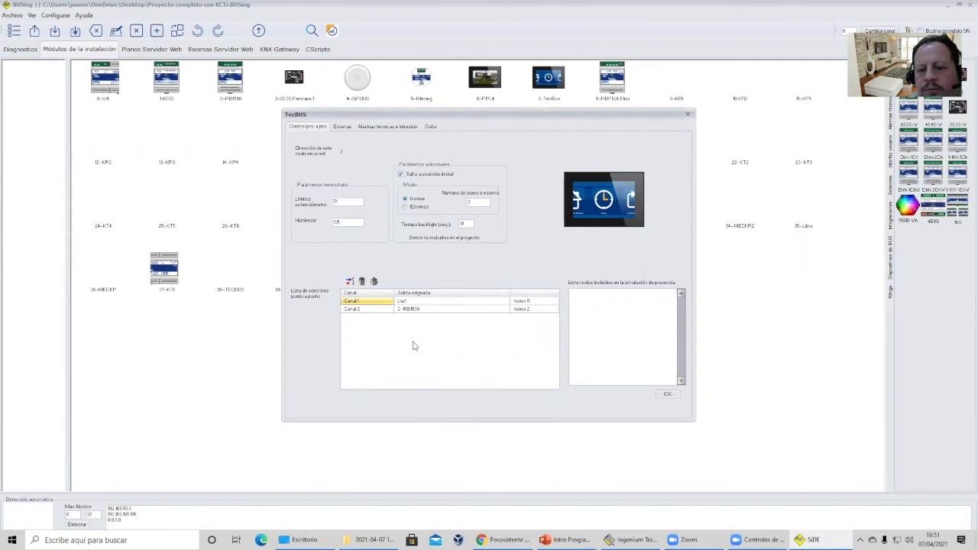
- Add a 3-2E2S Persiana 1 channel set to SubirPersiana1, with an icon
{"action": "left_click", "coordinate": [350, 282]}
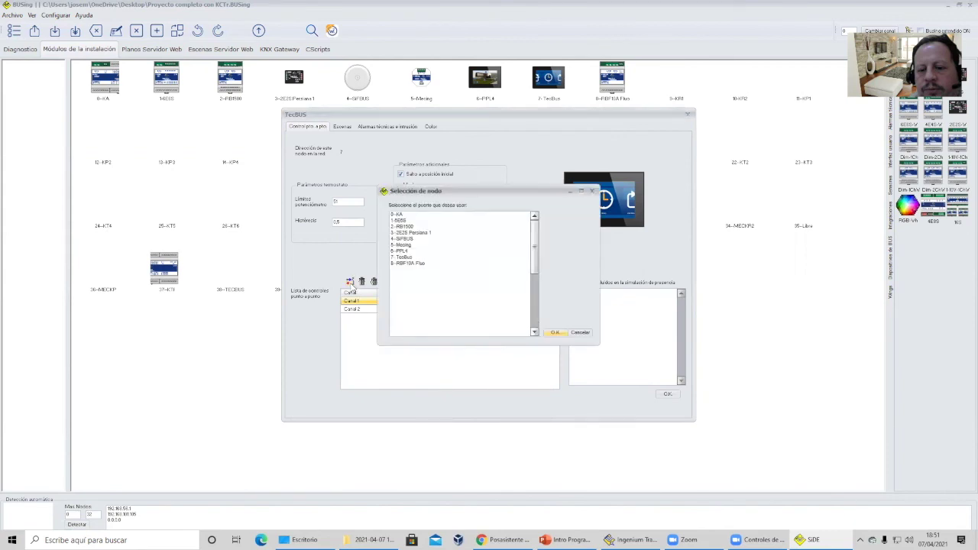
{"action": "left_click", "coordinate": [397, 233]}
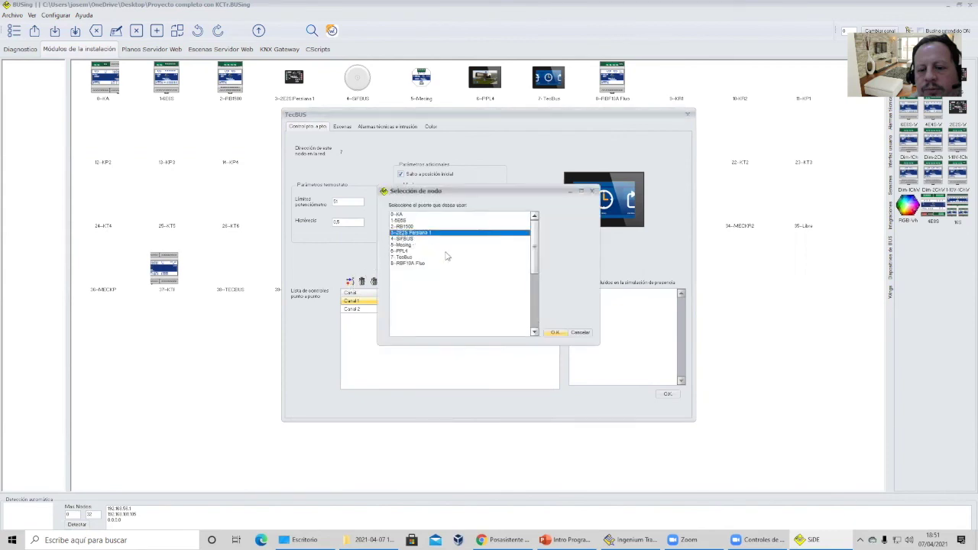
{"action": "left_click", "coordinate": [556, 333]}
{"action": "left_click", "coordinate": [449, 263]}
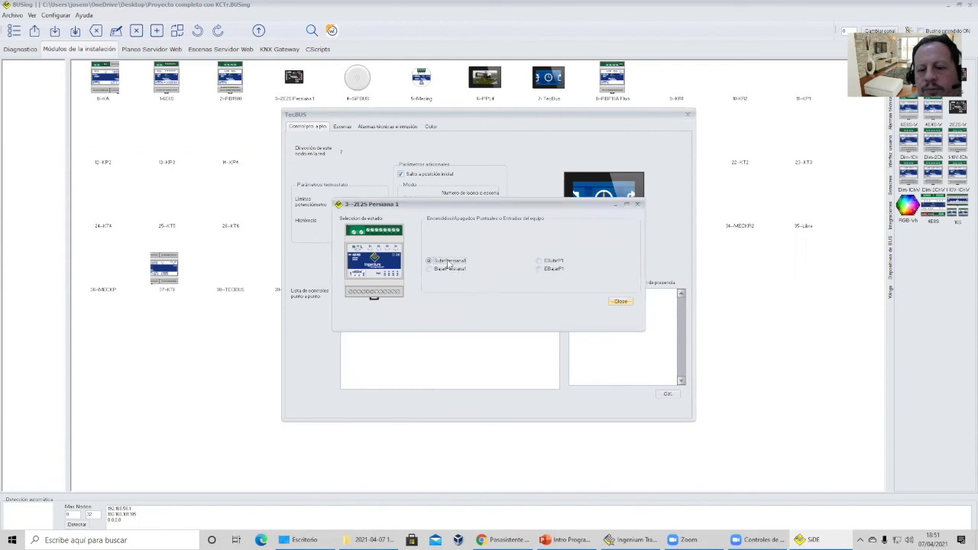
{"action": "left_click", "coordinate": [621, 302]}
{"action": "left_click", "coordinate": [548, 269]}
{"action": "scroll", "coordinate": [486, 368], "scroll_direction": "up", "scroll_amount": 2}
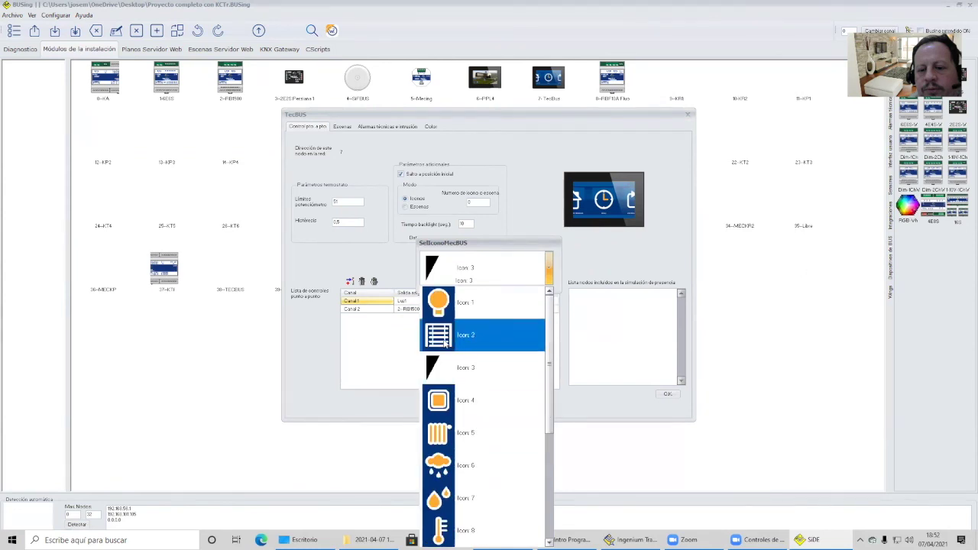
{"action": "left_click", "coordinate": [443, 343]}
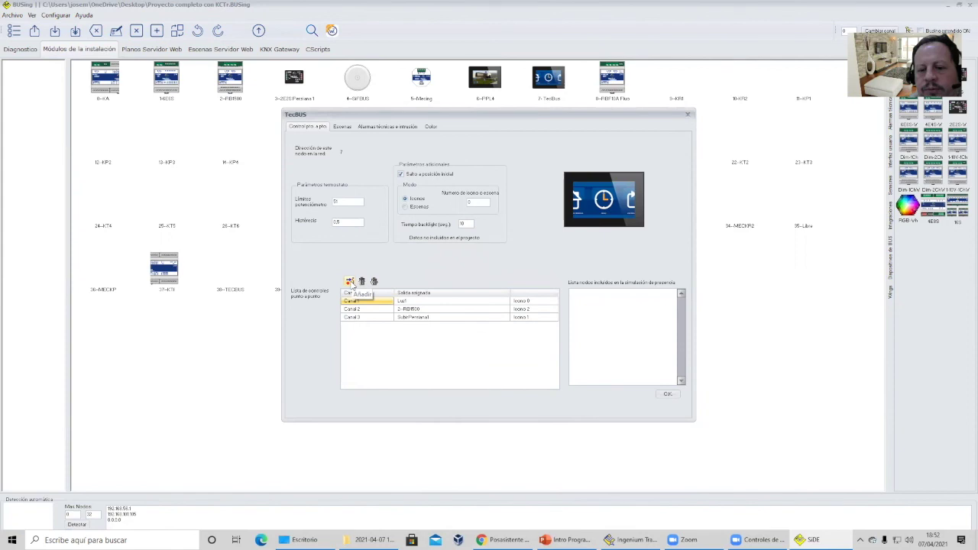
- Add an 8-RBF10A Fluo channel with an icon, then save and reopen the TecBUS configuration
{"action": "left_click", "coordinate": [349, 283]}
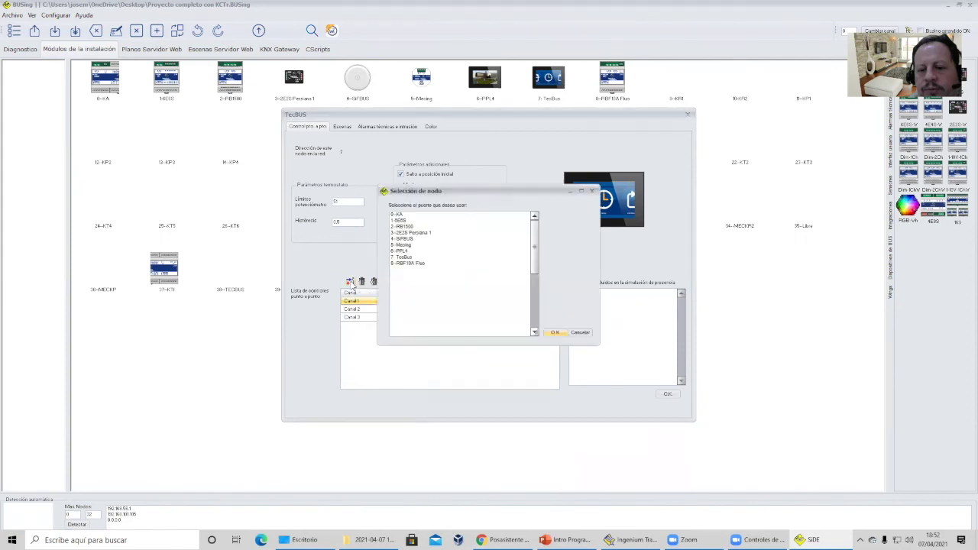
{"action": "double_click", "coordinate": [409, 264]}
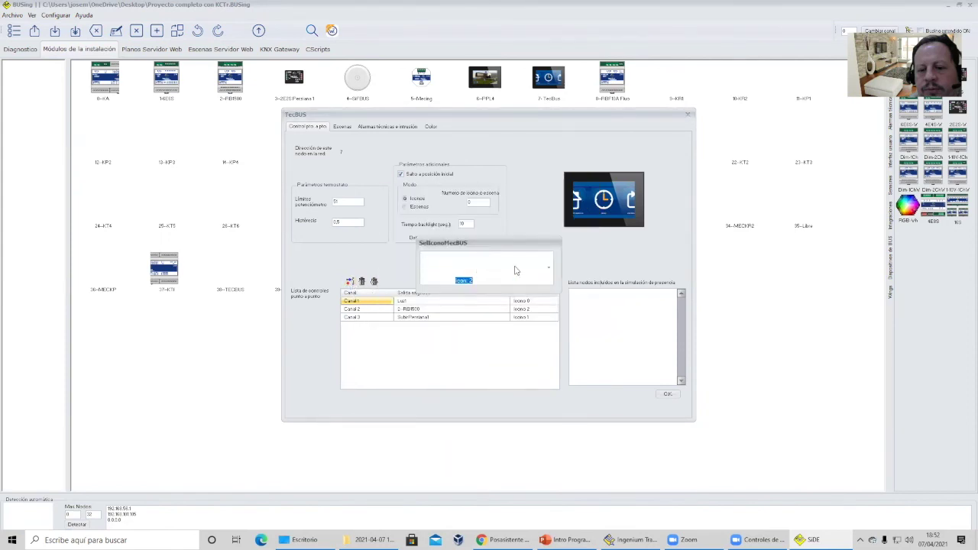
{"action": "left_click", "coordinate": [547, 268]}
{"action": "scroll", "coordinate": [512, 313], "scroll_direction": "down", "scroll_amount": 2}
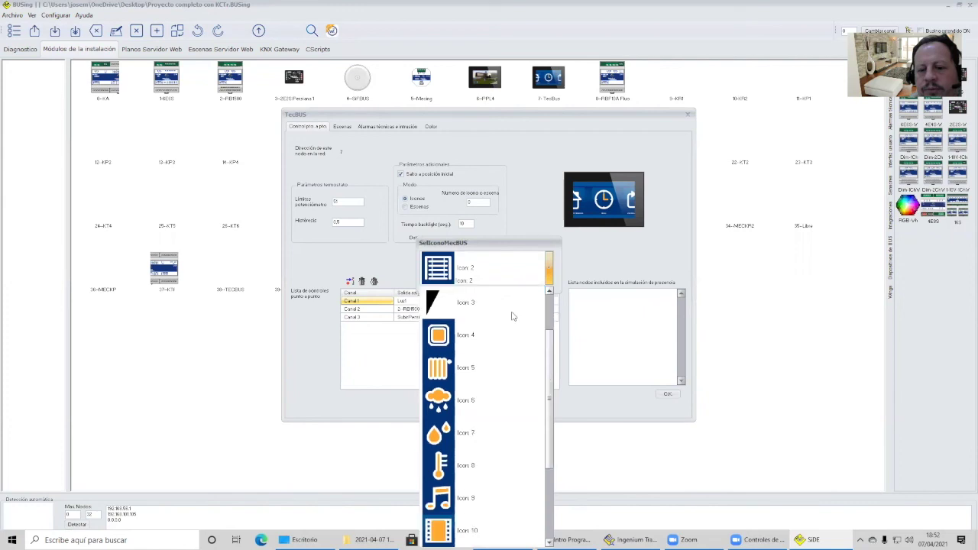
{"action": "scroll", "coordinate": [512, 317], "scroll_direction": "up", "scroll_amount": 2}
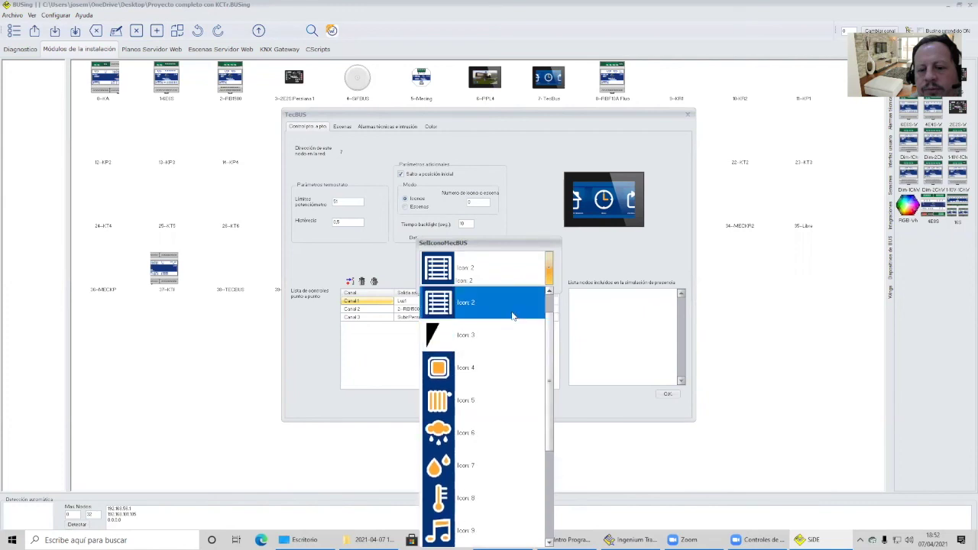
{"action": "left_click", "coordinate": [513, 331]}
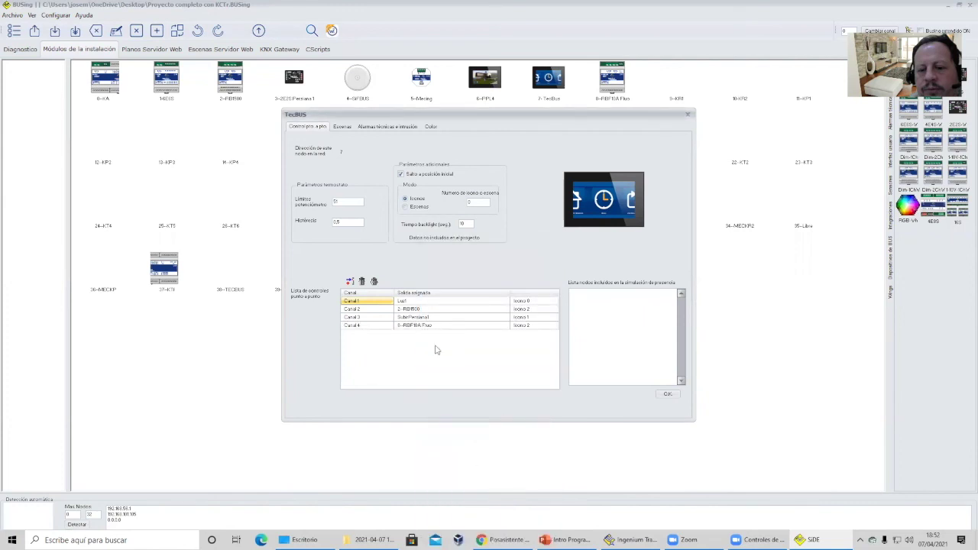
{"action": "left_click", "coordinate": [667, 393]}
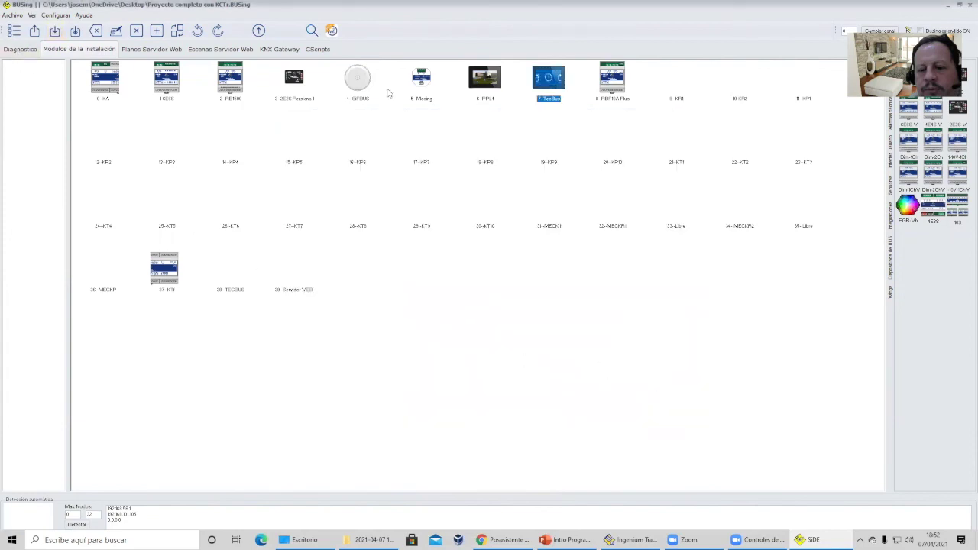
{"action": "double_click", "coordinate": [540, 92]}
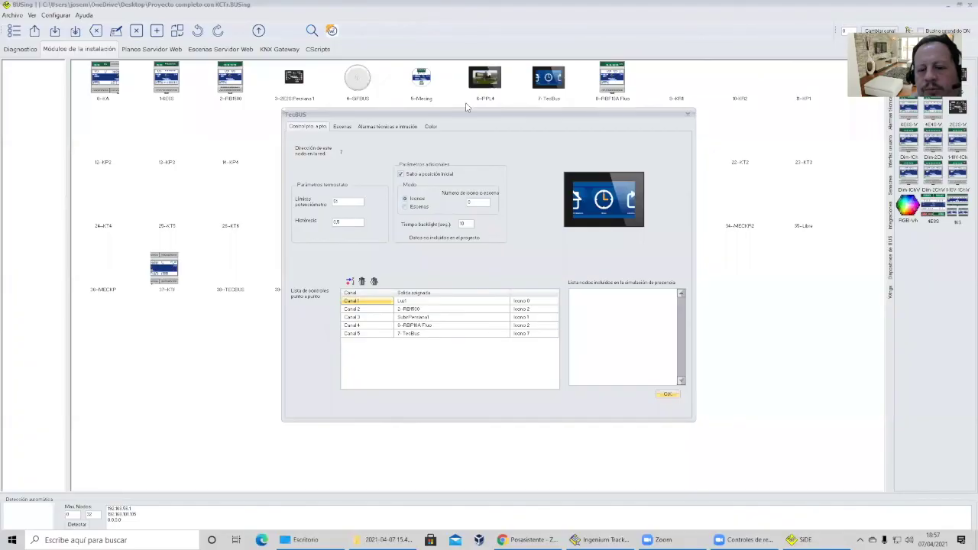
- Switch between the TecBUS Escenas and Control pto. a pto tabs, reopening the configuration, ending on Escenas
{"action": "left_click", "coordinate": [346, 128]}
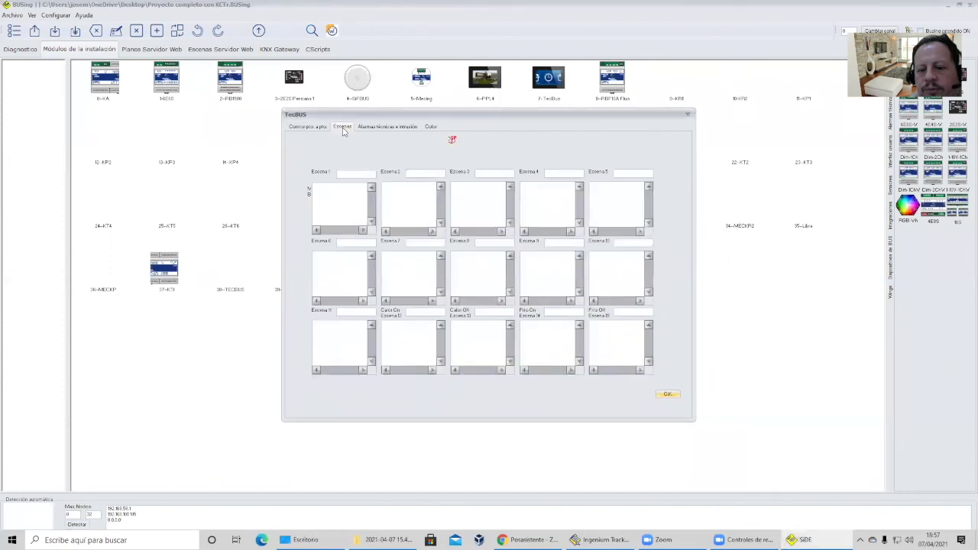
{"action": "left_click", "coordinate": [317, 128]}
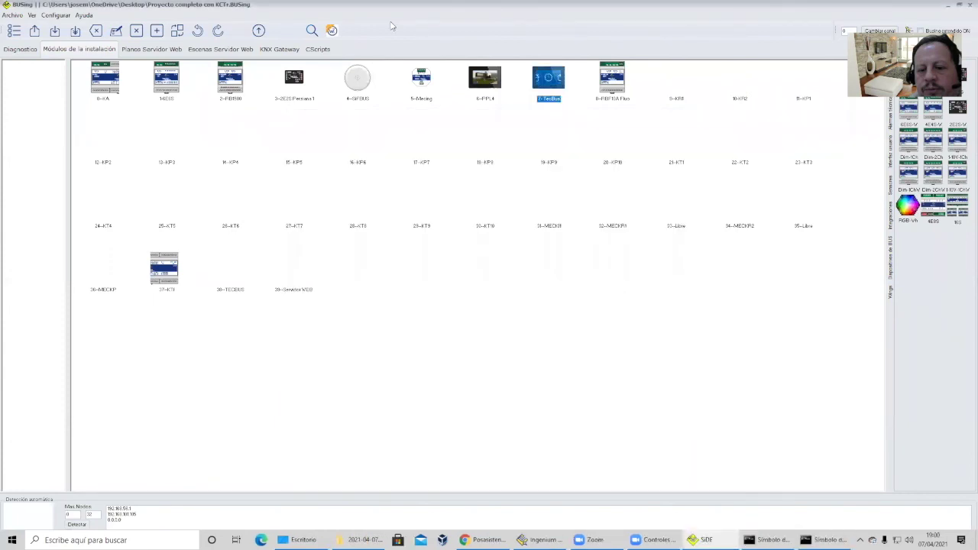
{"action": "double_click", "coordinate": [551, 75]}
{"action": "left_click", "coordinate": [306, 127]}
{"action": "left_click", "coordinate": [341, 127]}
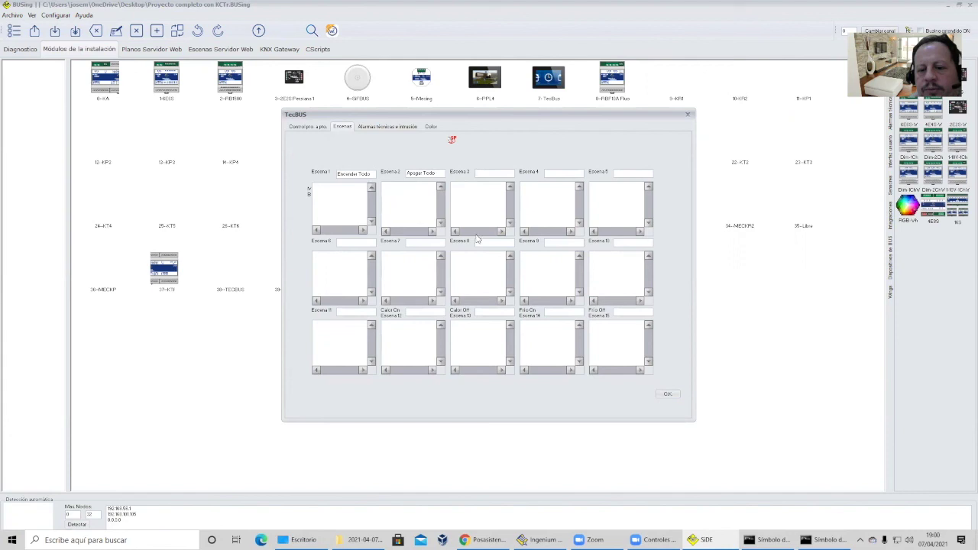
- Add 1-6E6S Luz1 ON and Luz2 ON actions to the Encender Todo scene
{"action": "double_click", "coordinate": [345, 194]}
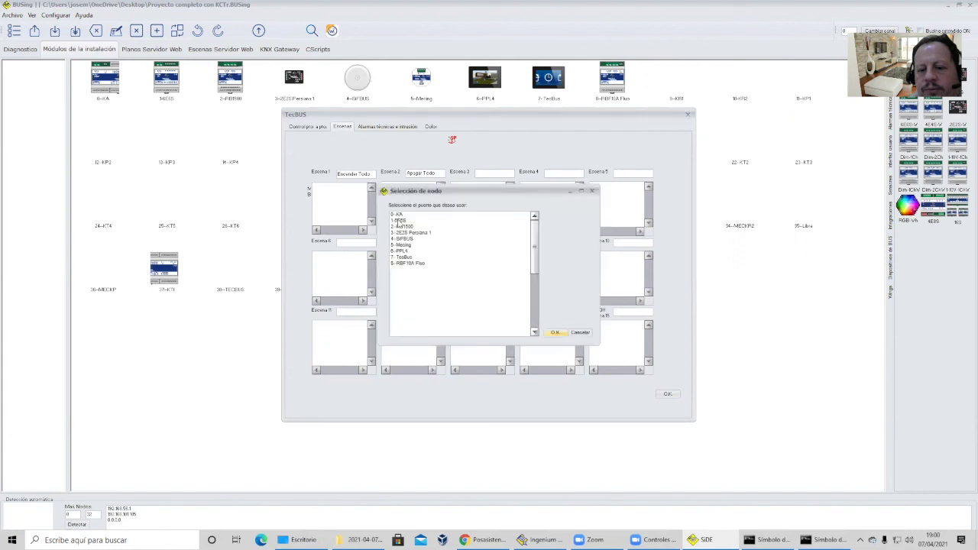
{"action": "double_click", "coordinate": [402, 224]}
{"action": "left_click", "coordinate": [469, 209]}
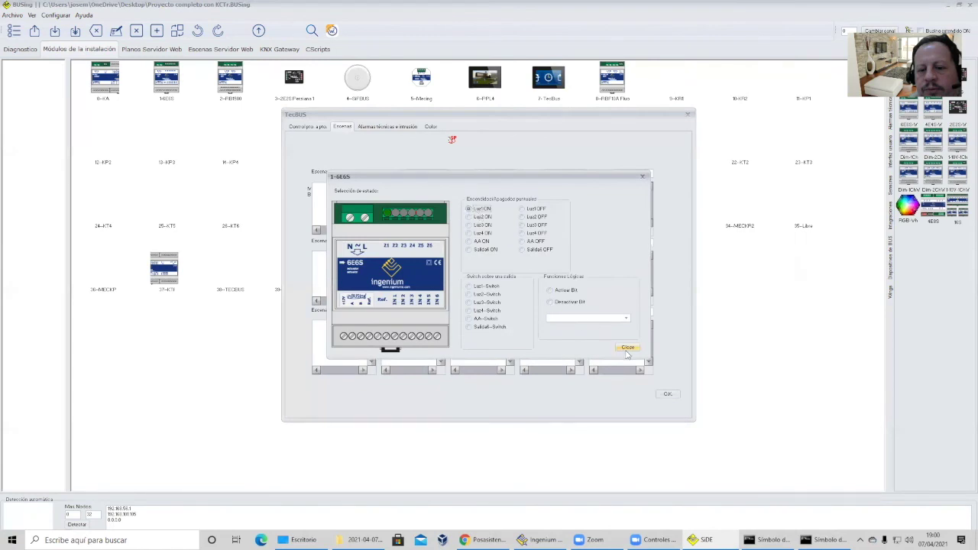
{"action": "left_click", "coordinate": [627, 348]}
{"action": "double_click", "coordinate": [408, 208]}
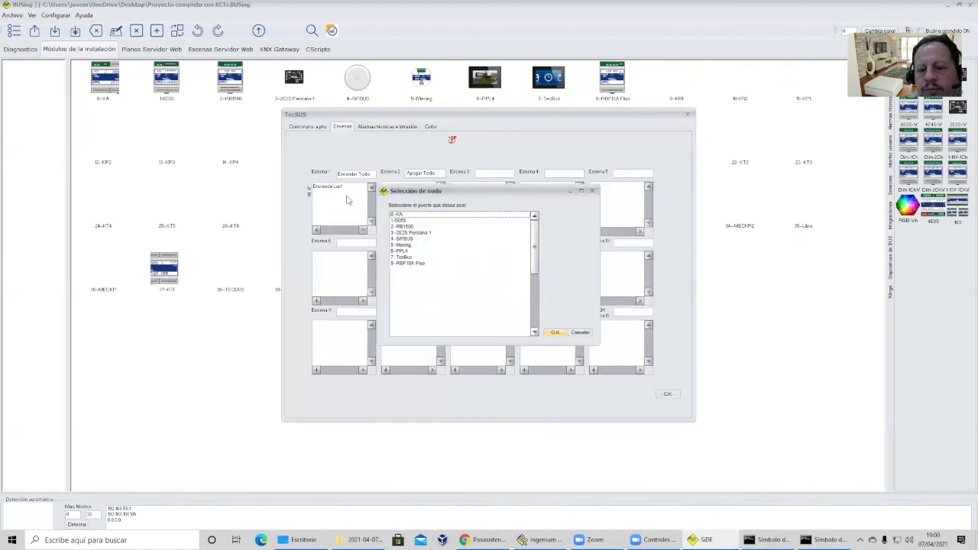
{"action": "double_click", "coordinate": [407, 222]}
{"action": "left_click", "coordinate": [469, 217]}
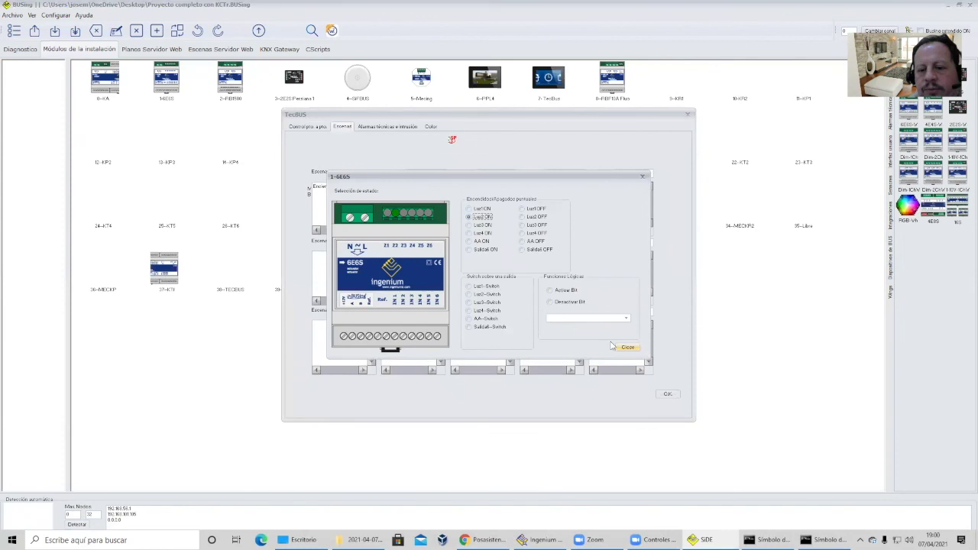
{"action": "left_click", "coordinate": [621, 347]}
- Add 1-6E6S Luz3 ON and Luz4 ON actions to Encender Todo
{"action": "double_click", "coordinate": [325, 199]}
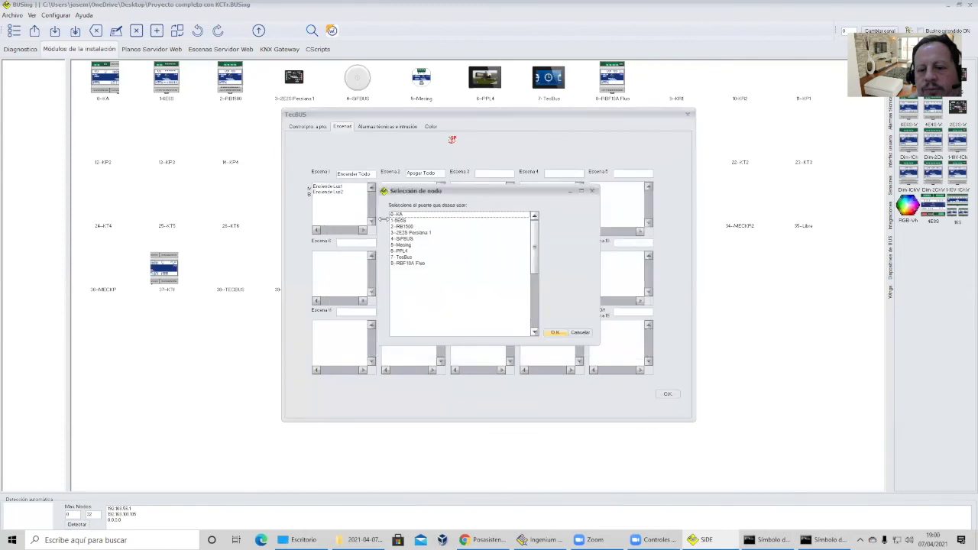
{"action": "double_click", "coordinate": [411, 220]}
{"action": "left_click", "coordinate": [469, 226]}
{"action": "left_click", "coordinate": [627, 346]}
{"action": "double_click", "coordinate": [328, 204]}
{"action": "double_click", "coordinate": [412, 223]}
{"action": "left_click", "coordinate": [469, 233]}
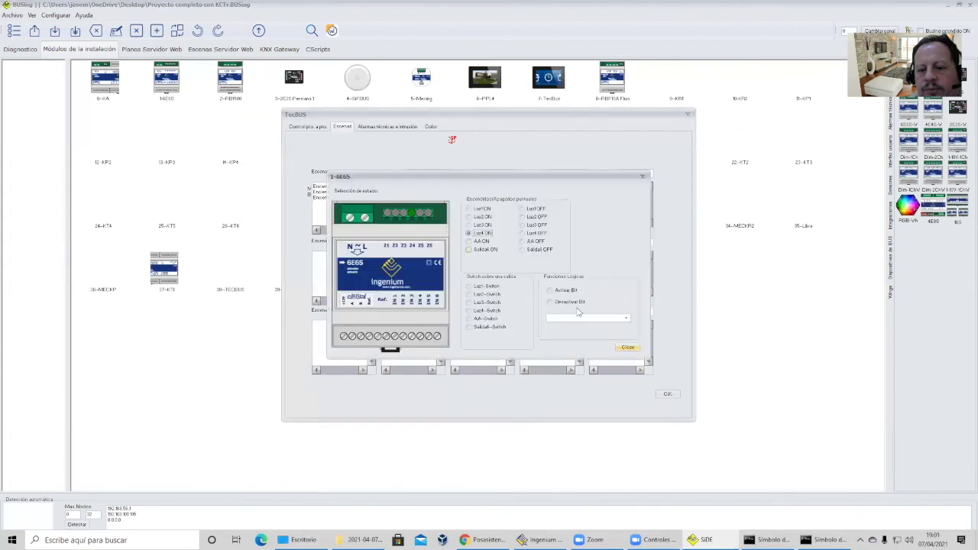
{"action": "left_click", "coordinate": [627, 346]}
- Add LuzReg5 and LuzRegFluo at 100 to Encender Todo, then start an Apagar Todo 1-6E6S action
{"action": "double_click", "coordinate": [339, 216]}
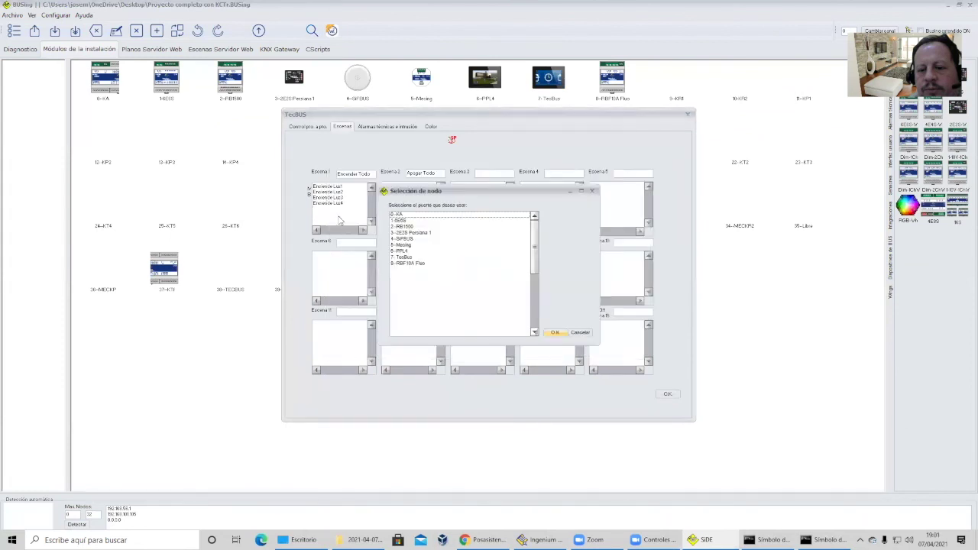
{"action": "double_click", "coordinate": [415, 230]}
{"action": "left_click", "coordinate": [413, 233]}
{"action": "left_click", "coordinate": [571, 337]}
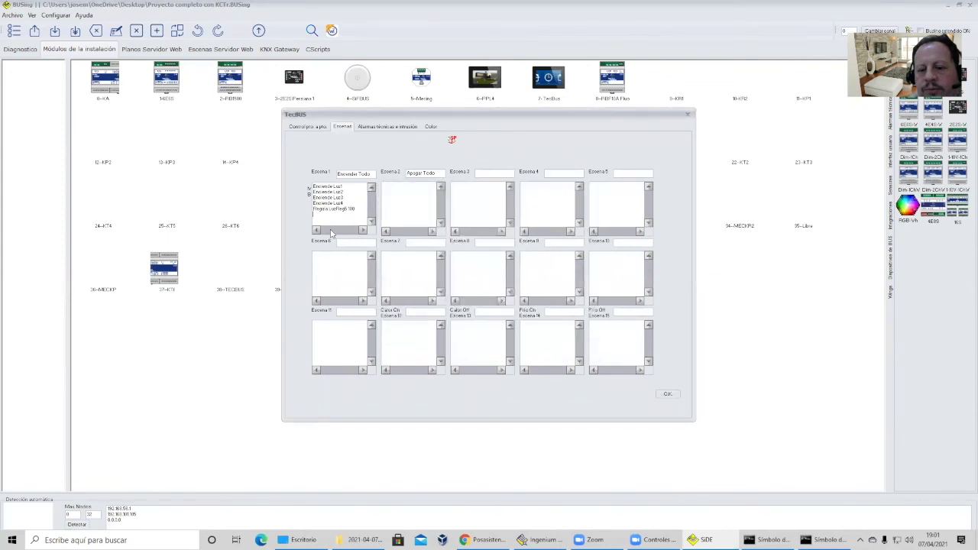
{"action": "double_click", "coordinate": [355, 223]}
{"action": "double_click", "coordinate": [414, 265]}
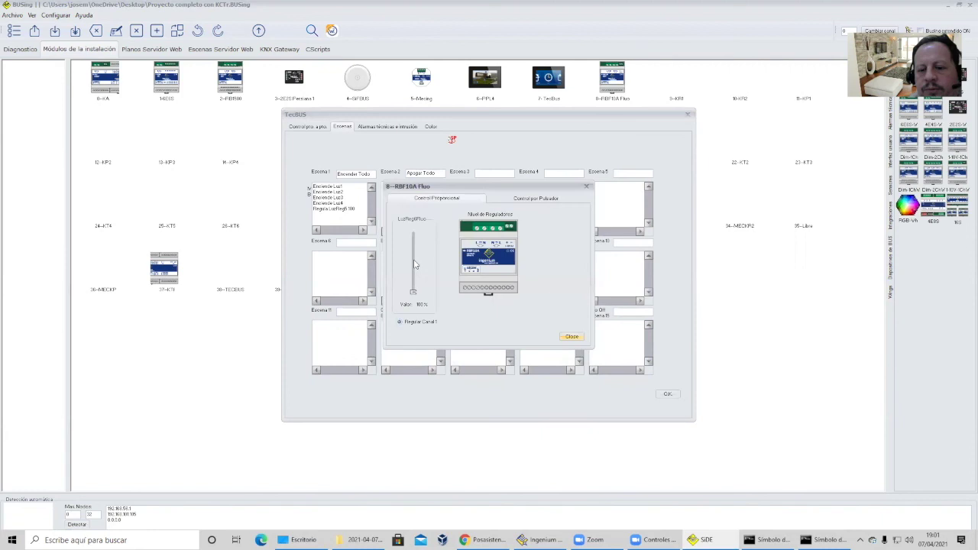
{"action": "left_click", "coordinate": [571, 337]}
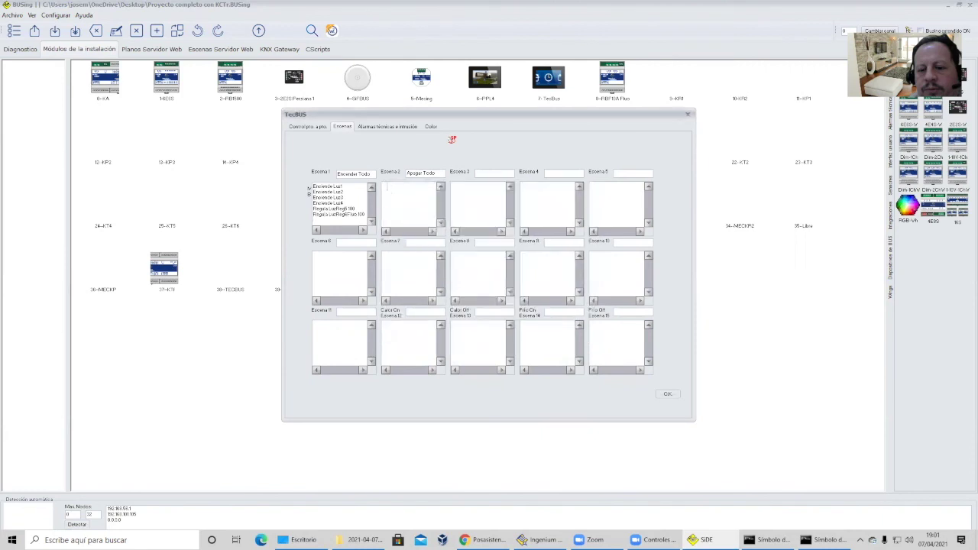
{"action": "double_click", "coordinate": [387, 188]}
{"action": "double_click", "coordinate": [412, 219]}
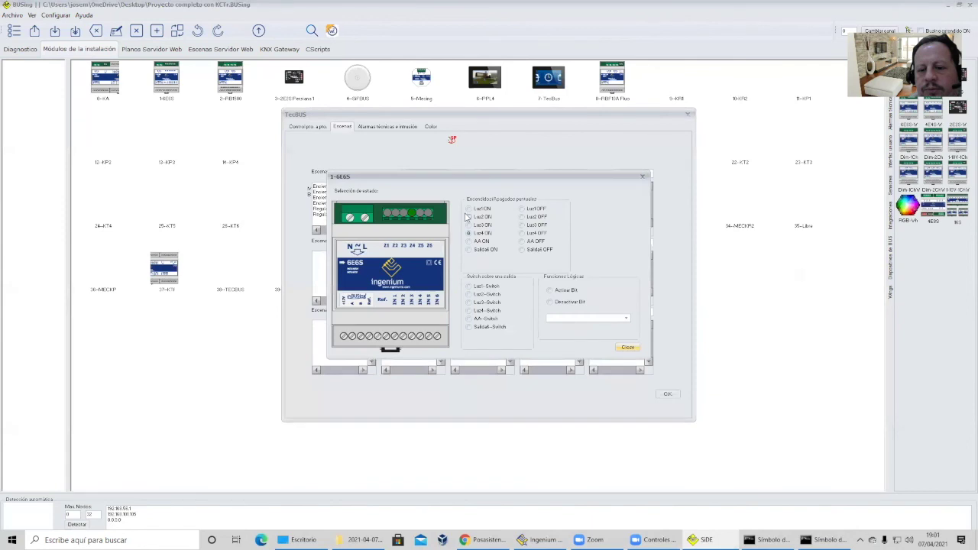
- Add 1-6E6S Luz1 OFF and Luz2 OFF actions to the Apagar Todo scene
{"action": "left_click", "coordinate": [522, 208]}
{"action": "left_click", "coordinate": [627, 347]}
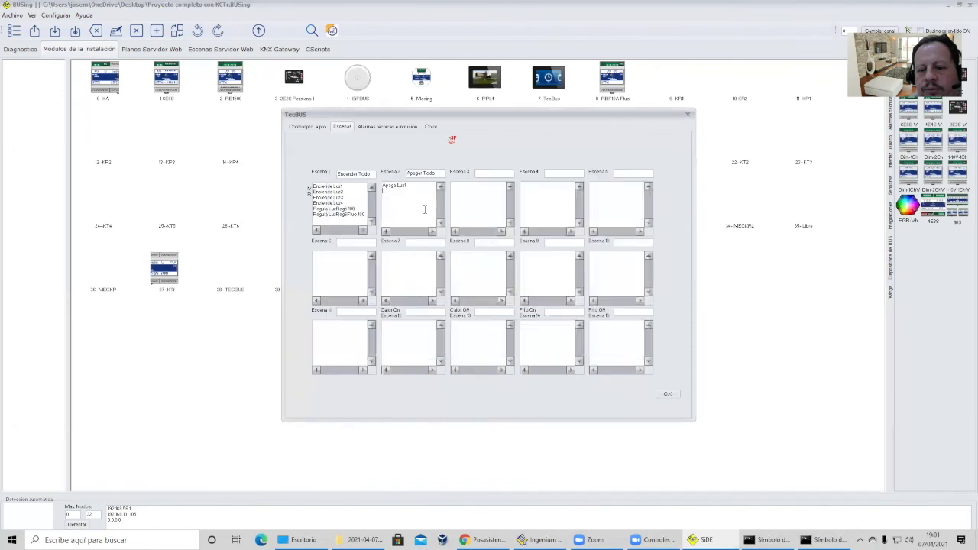
{"action": "double_click", "coordinate": [390, 193]}
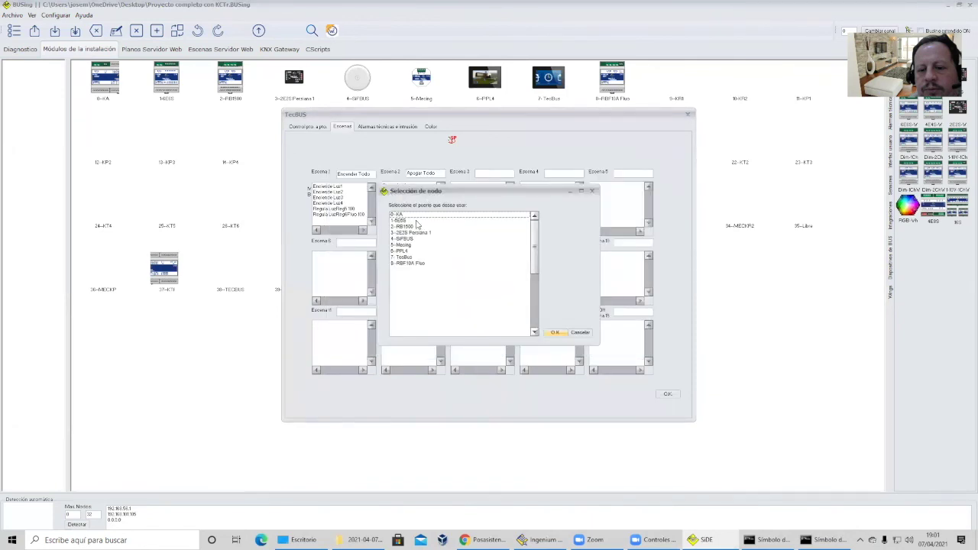
{"action": "double_click", "coordinate": [421, 219]}
{"action": "left_click", "coordinate": [521, 217]}
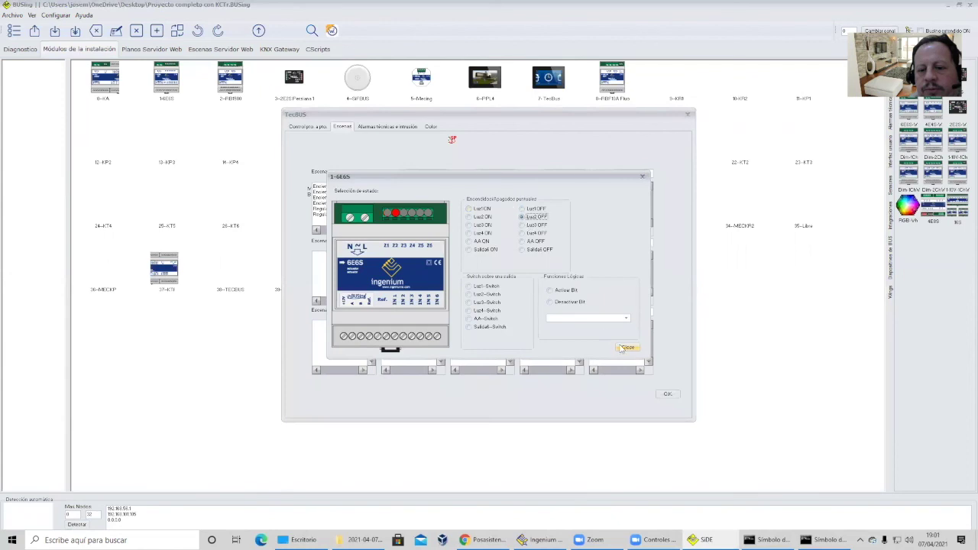
{"action": "left_click", "coordinate": [627, 347]}
- Add 1-6E6S Luz3 OFF and Luz4 OFF actions to Apagar Todo
{"action": "double_click", "coordinate": [392, 199]}
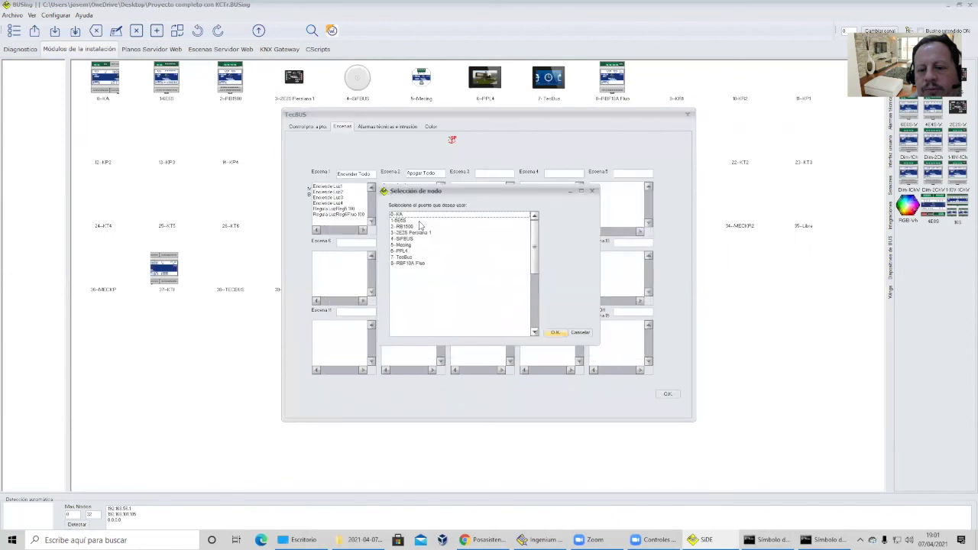
{"action": "double_click", "coordinate": [422, 223]}
{"action": "left_click", "coordinate": [522, 224]}
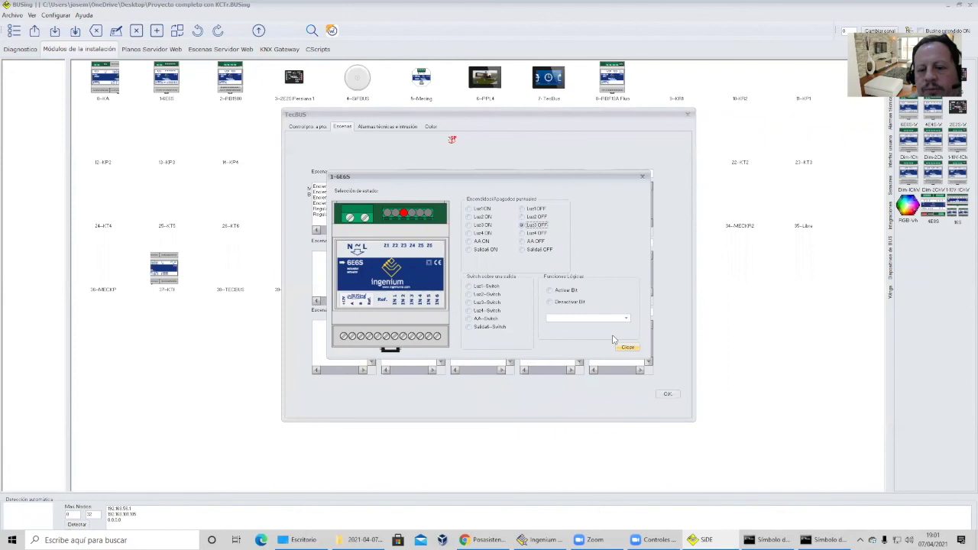
{"action": "left_click", "coordinate": [621, 346]}
{"action": "double_click", "coordinate": [394, 203]}
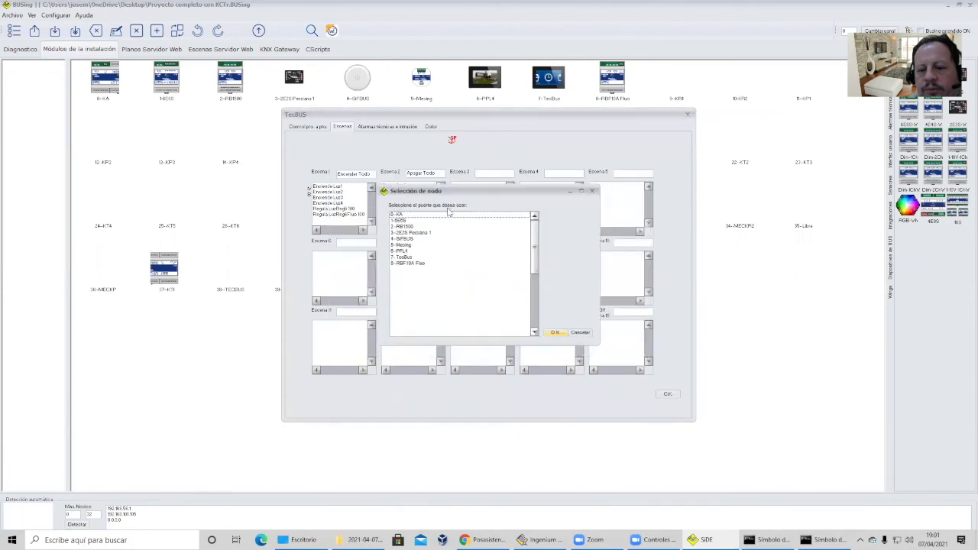
{"action": "double_click", "coordinate": [430, 223]}
{"action": "left_click", "coordinate": [522, 232]}
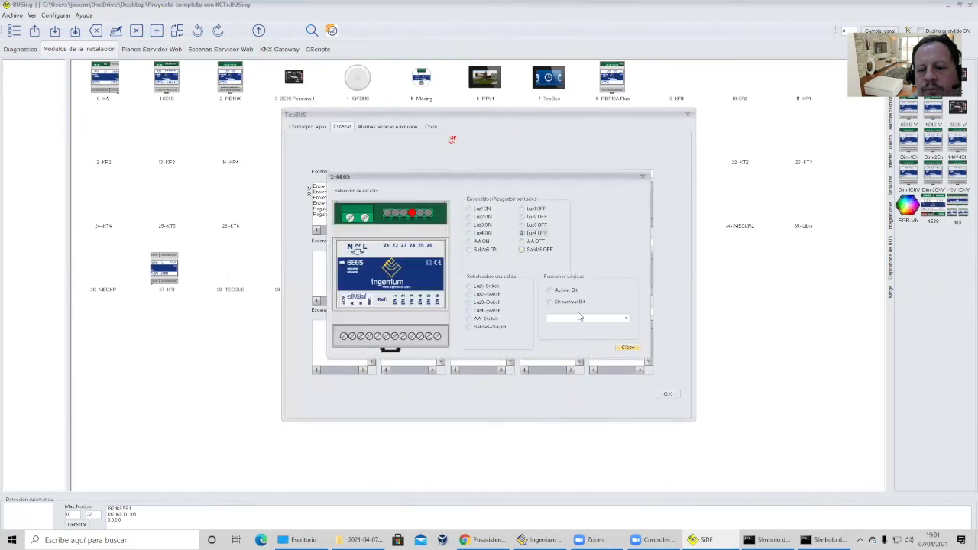
{"action": "left_click", "coordinate": [625, 347]}
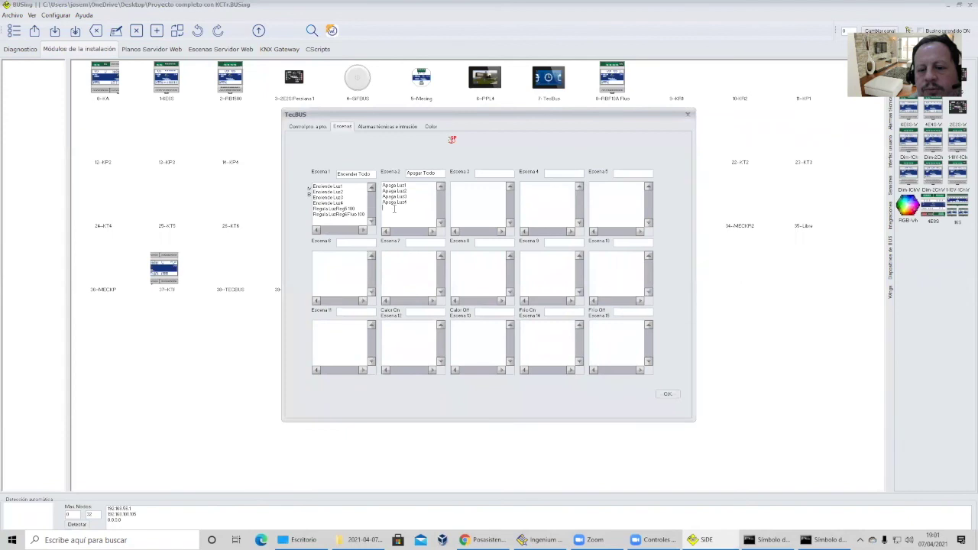
- Add RB1500 LuzReg5 and RBF10A LuzRegFluo dimming actions at 0 to Apagar Todo
{"action": "double_click", "coordinate": [394, 208]}
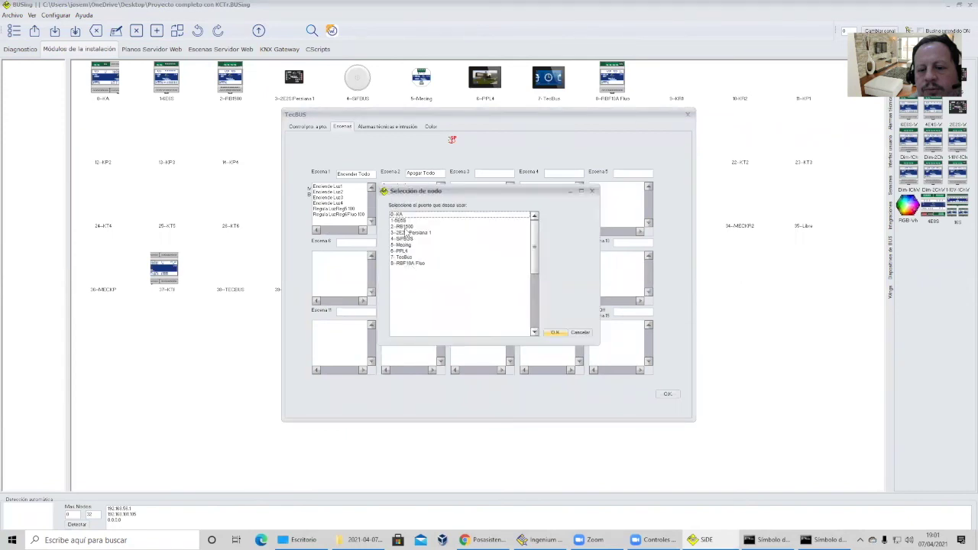
{"action": "double_click", "coordinate": [405, 227]}
{"action": "left_click_drag", "start_coordinate": [419, 298], "coordinate": [413, 241]}
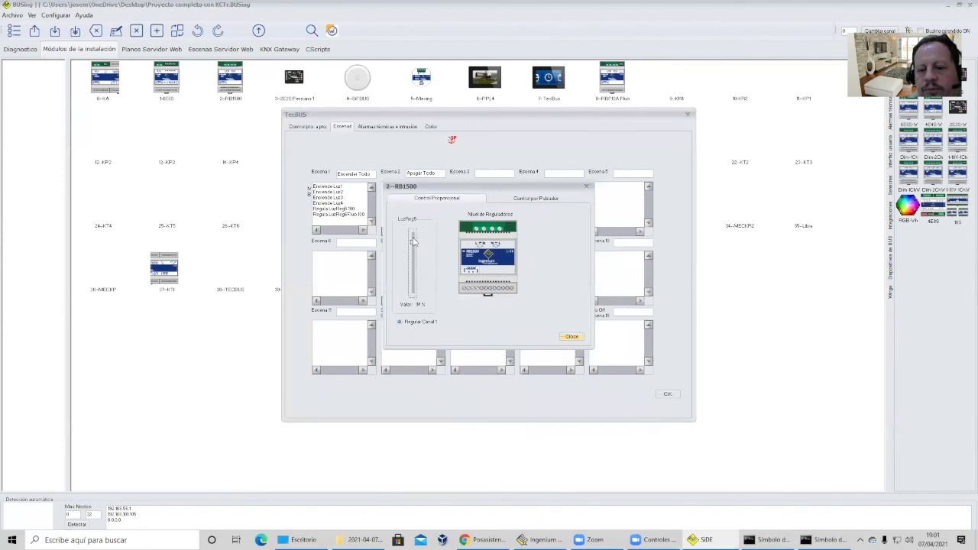
{"action": "left_click", "coordinate": [572, 336]}
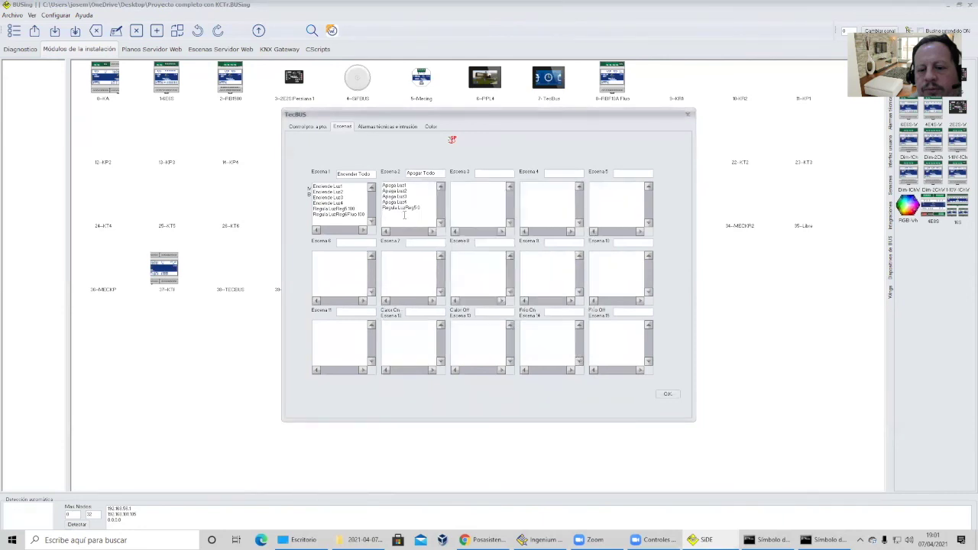
{"action": "double_click", "coordinate": [405, 215]}
{"action": "double_click", "coordinate": [413, 265]}
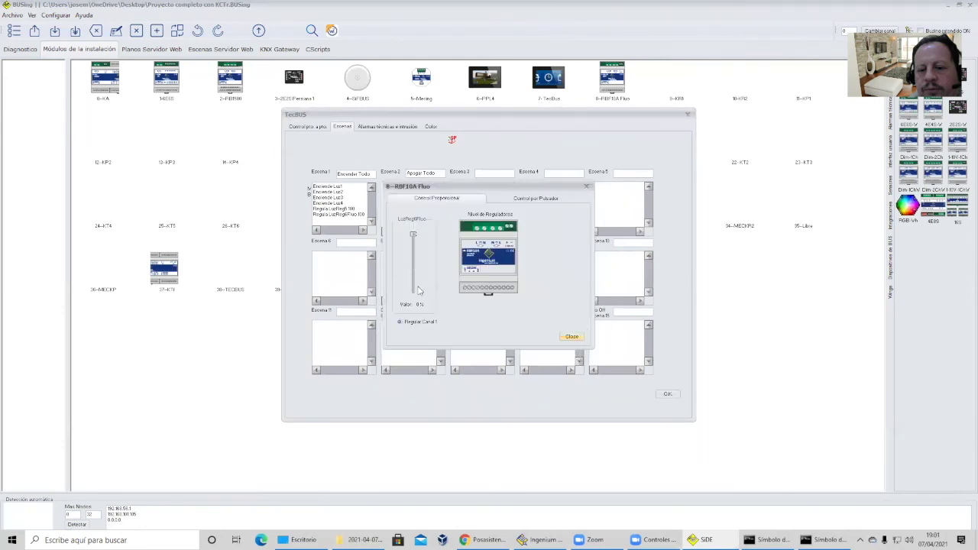
{"action": "left_click", "coordinate": [572, 336]}
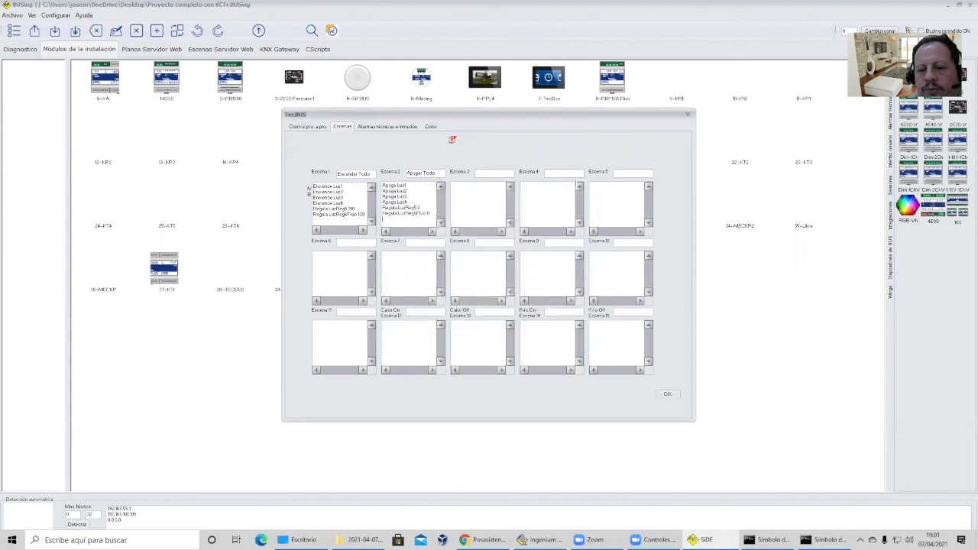
- Apply the scene names, then give Calor On a KA action activating the Caldera output
{"action": "left_click", "coordinate": [669, 392]}
{"action": "double_click", "coordinate": [397, 326]}
{"action": "double_click", "coordinate": [403, 215]}
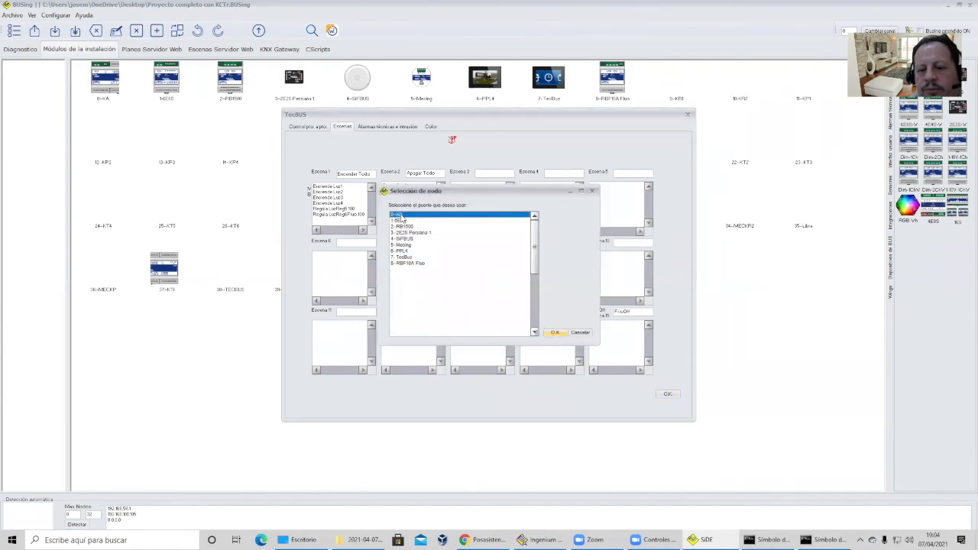
{"action": "left_click", "coordinate": [478, 252]}
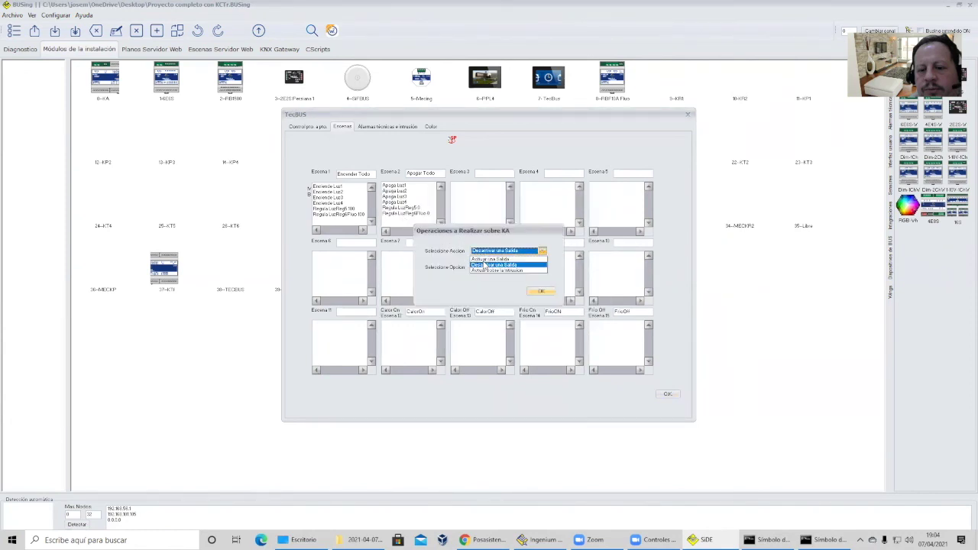
{"action": "left_click", "coordinate": [484, 264]}
{"action": "left_click", "coordinate": [486, 266]}
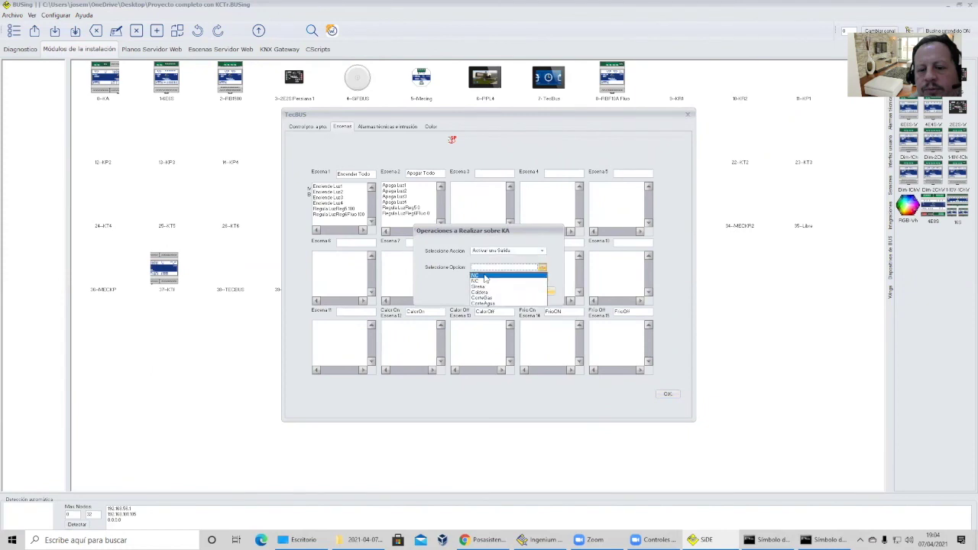
{"action": "left_click", "coordinate": [486, 292]}
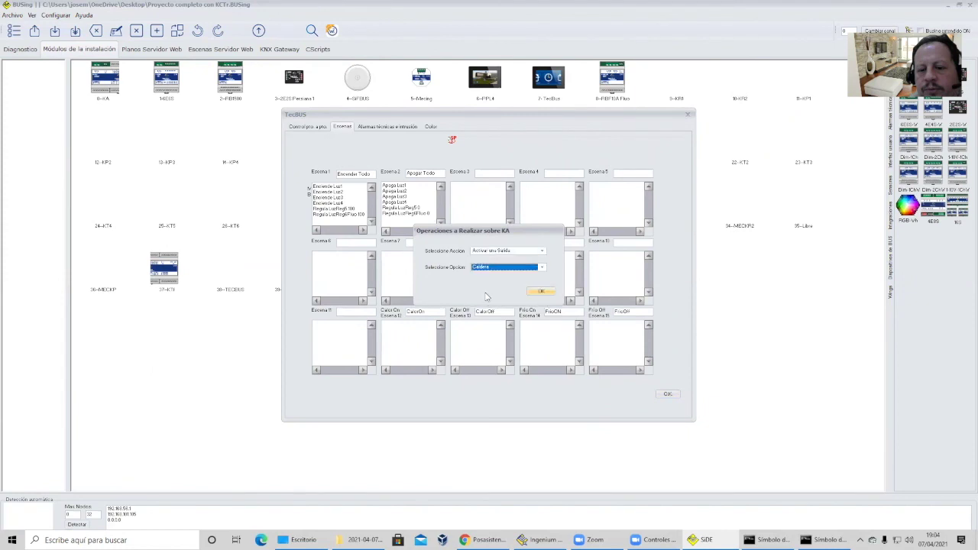
{"action": "left_click", "coordinate": [540, 291]}
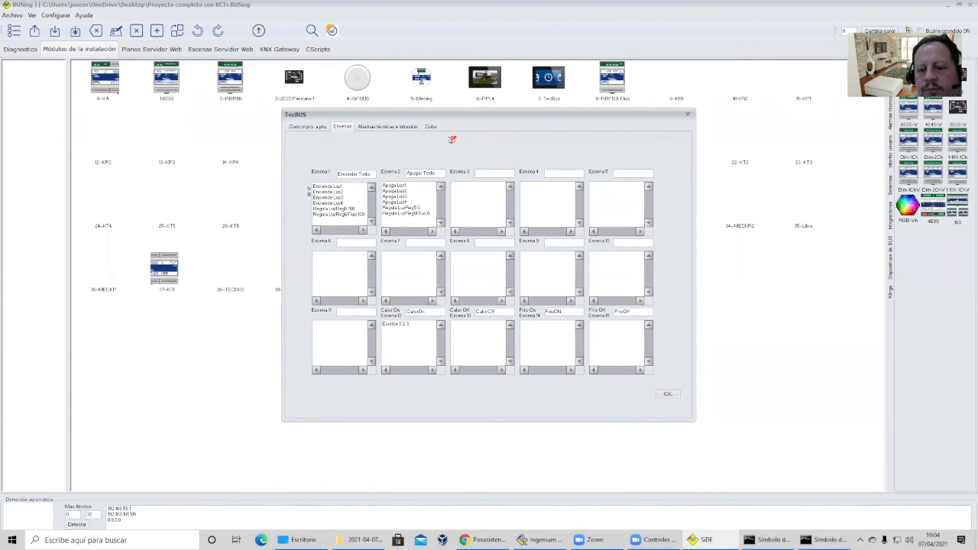
- Give Calor Off a KA action deactivating the Caldera boiler output
{"action": "double_click", "coordinate": [468, 326]}
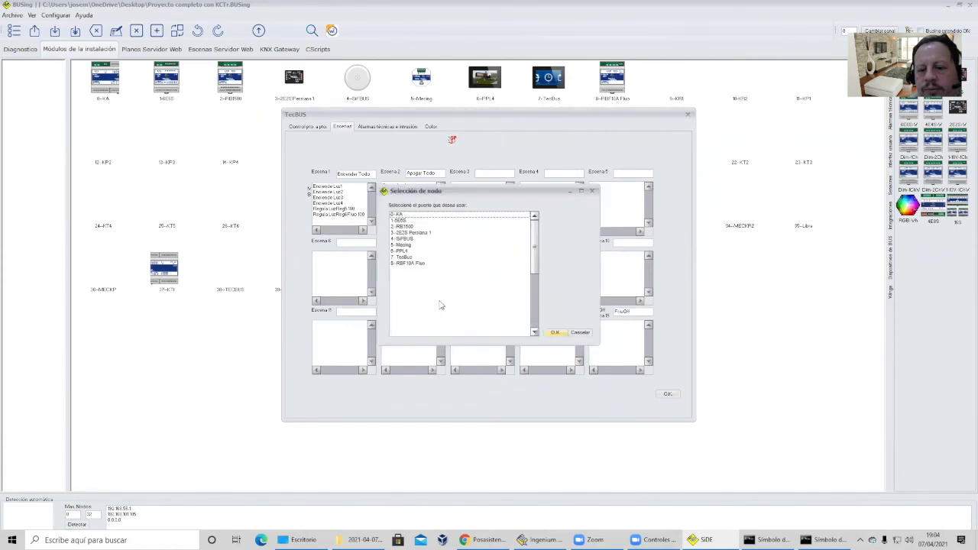
{"action": "double_click", "coordinate": [402, 220]}
{"action": "left_click", "coordinate": [475, 251]}
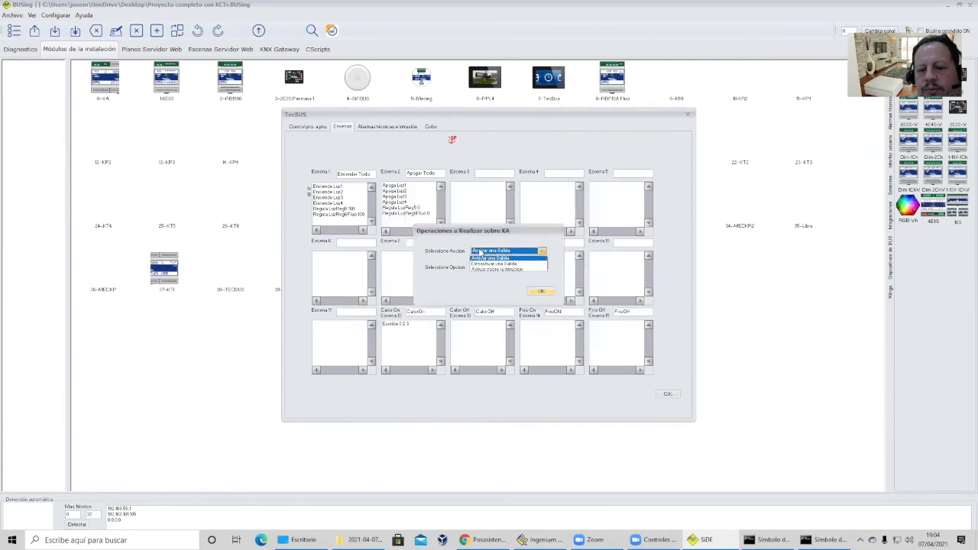
{"action": "left_click", "coordinate": [482, 268]}
{"action": "left_click", "coordinate": [482, 268]}
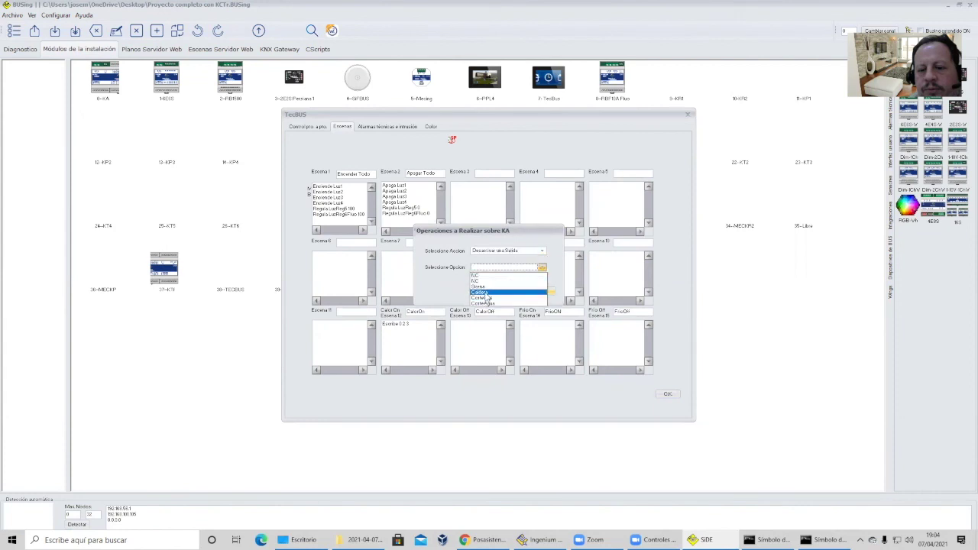
{"action": "left_click", "coordinate": [487, 298]}
{"action": "left_click", "coordinate": [535, 298]}
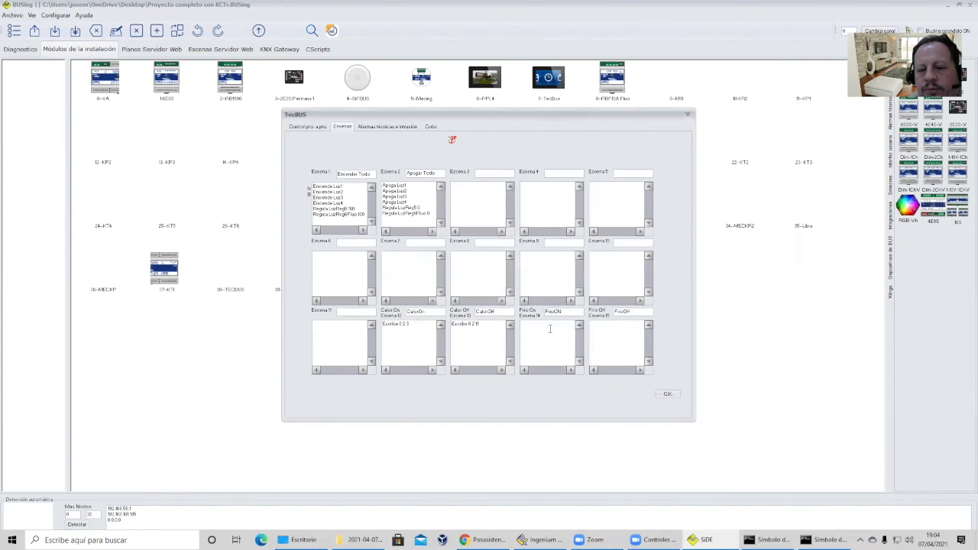
{"action": "double_click", "coordinate": [541, 328]}
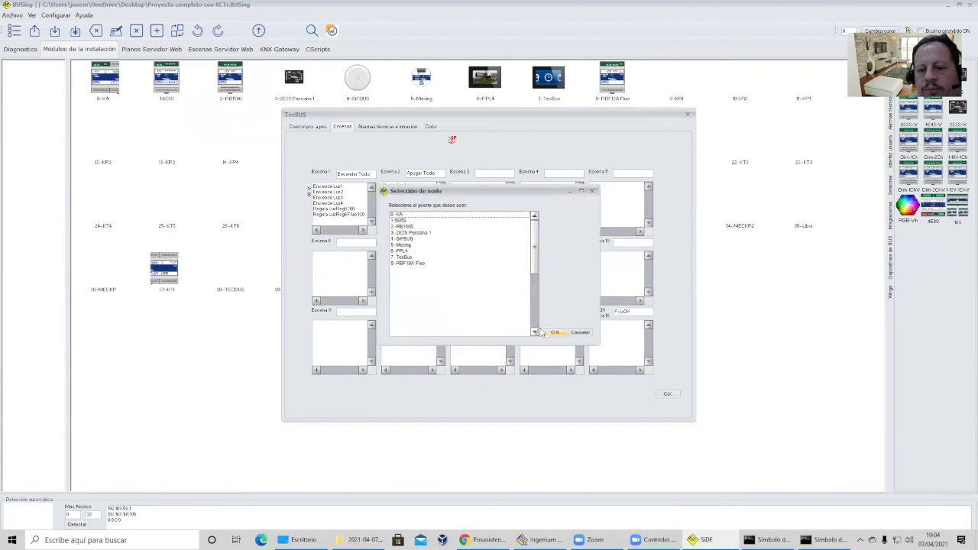
- Make the Frío On scene switch the air conditioning on via the 1-6E6S module's AA ON
{"action": "left_click", "coordinate": [405, 221]}
{"action": "double_click", "coordinate": [406, 226]}
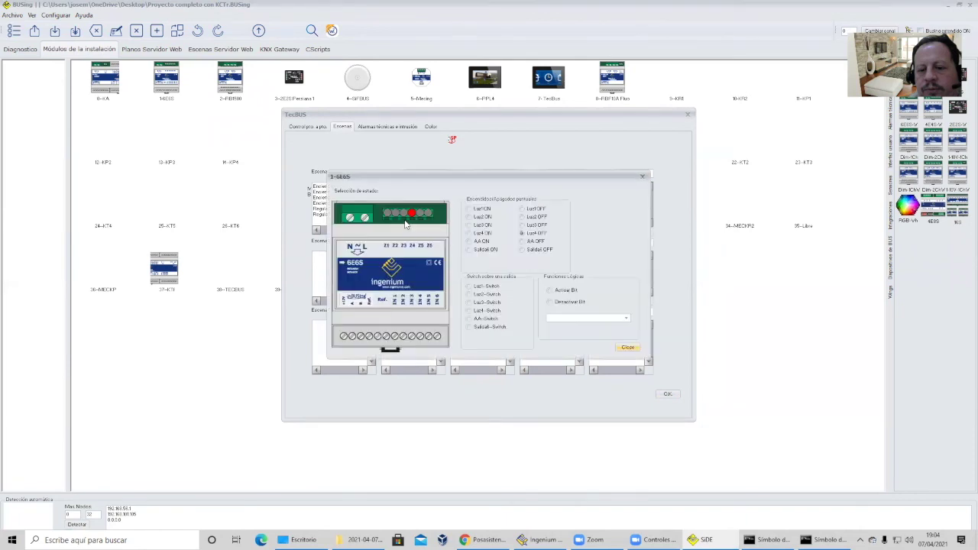
{"action": "left_click", "coordinate": [487, 234]}
{"action": "left_click", "coordinate": [627, 347]}
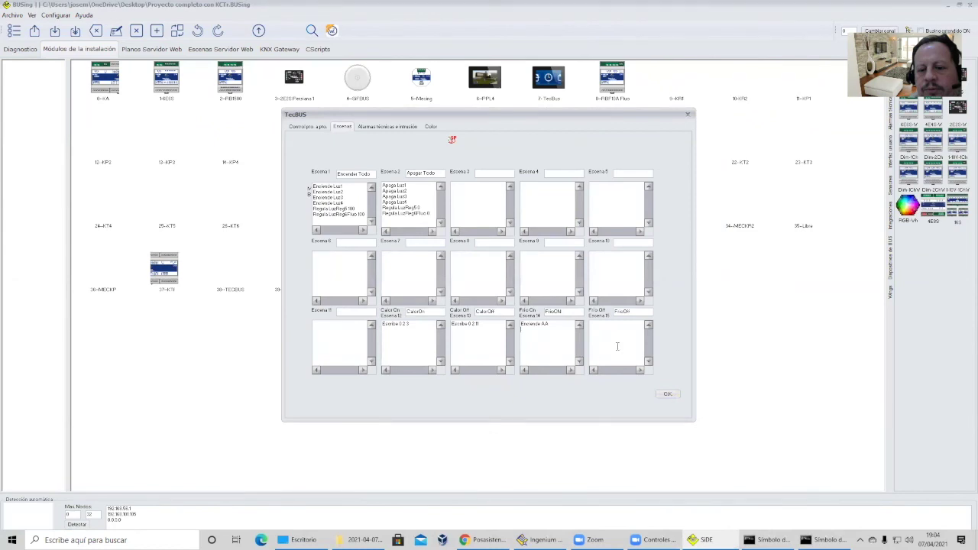
- Make Frío Off switch the air conditioning off with AA OFF, then confirm the TecBUS dialog
{"action": "double_click", "coordinate": [597, 325]}
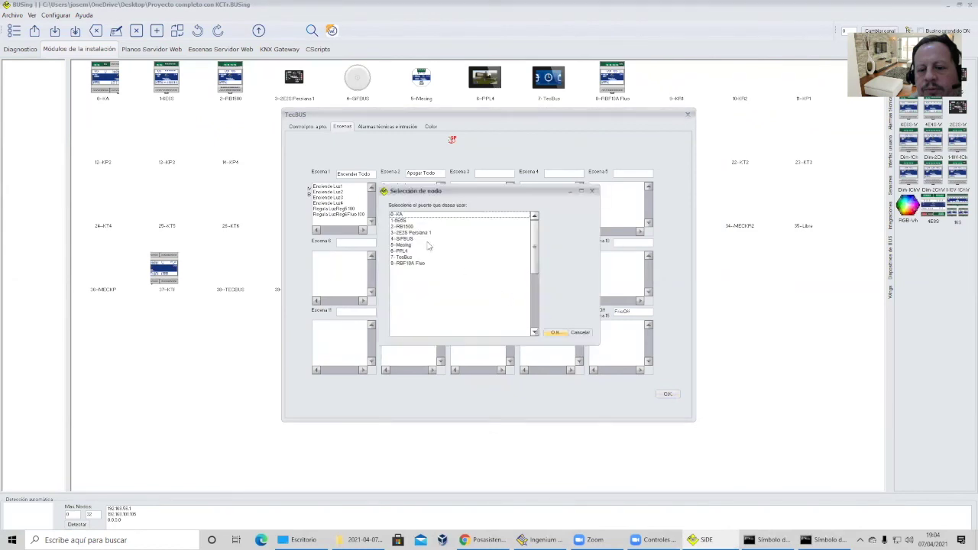
{"action": "left_click", "coordinate": [401, 221]}
{"action": "double_click", "coordinate": [401, 222]}
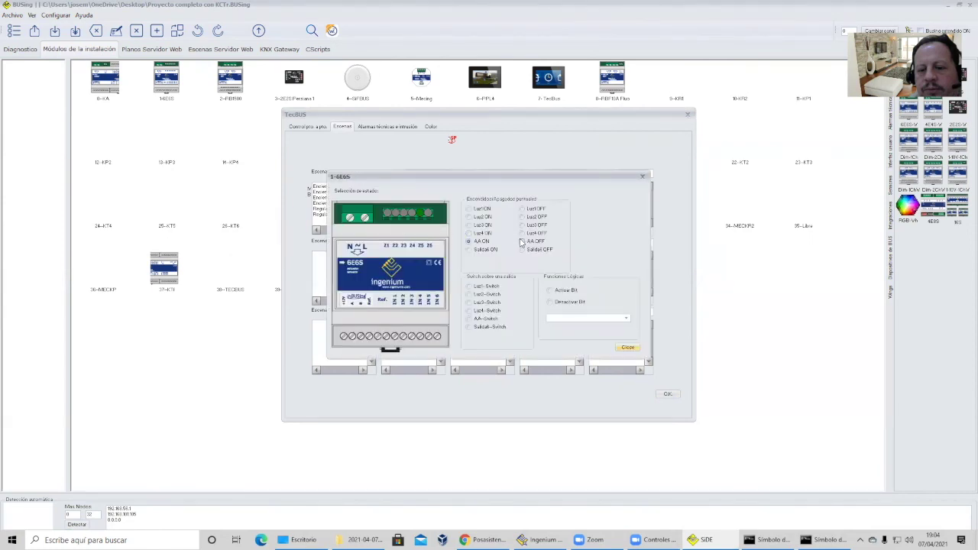
{"action": "left_click", "coordinate": [628, 348]}
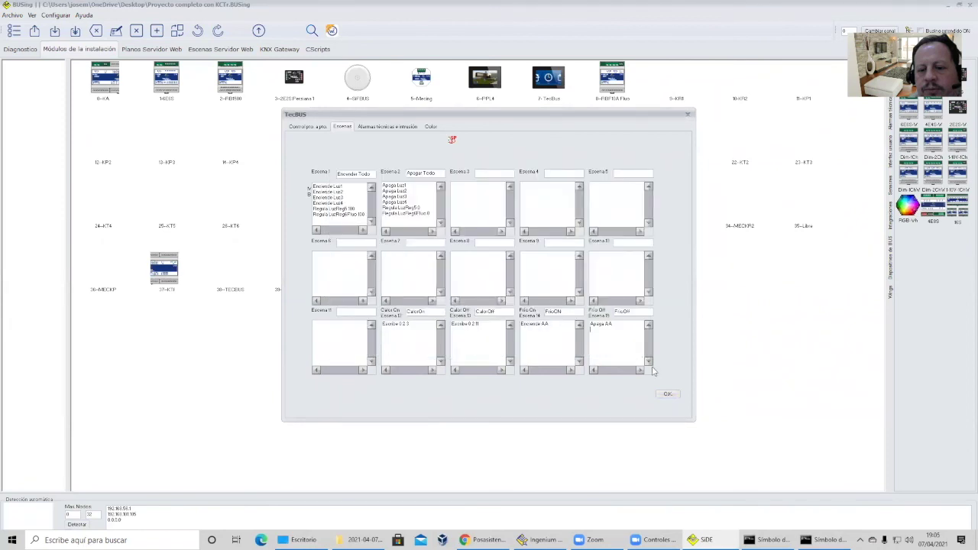
{"action": "left_click", "coordinate": [667, 394]}
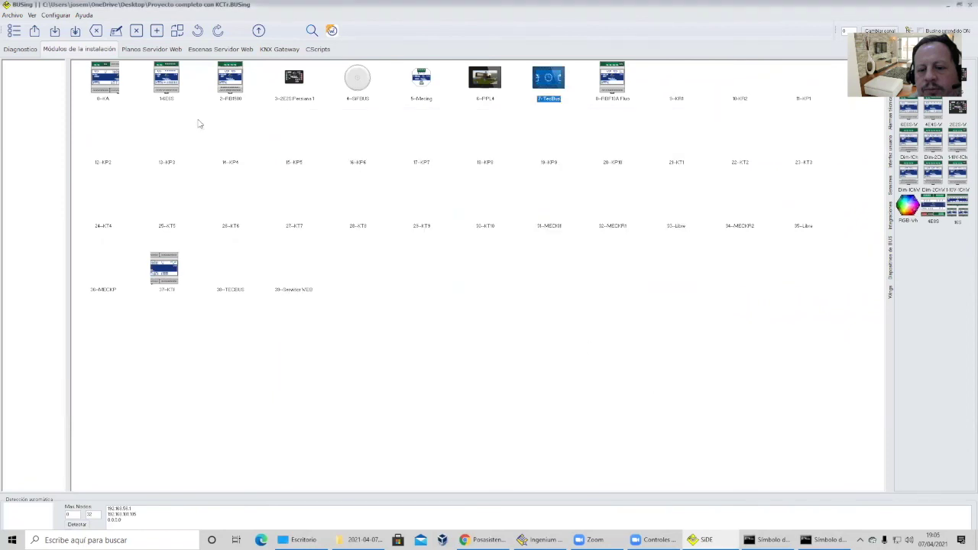
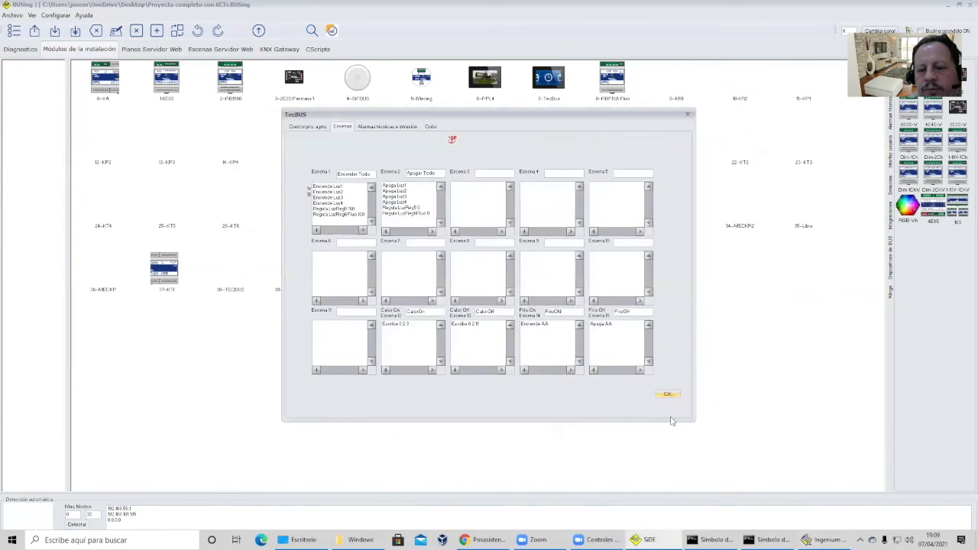
- Confirm the TecBUS scenes settings, then open and close the 6-PPL4 module configuration
{"action": "left_click", "coordinate": [669, 395]}
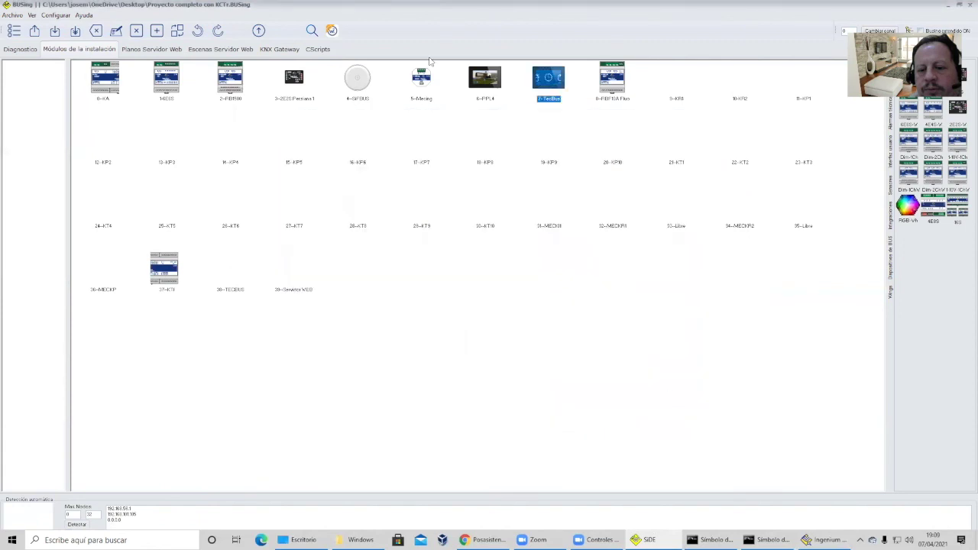
{"action": "left_click", "coordinate": [494, 85]}
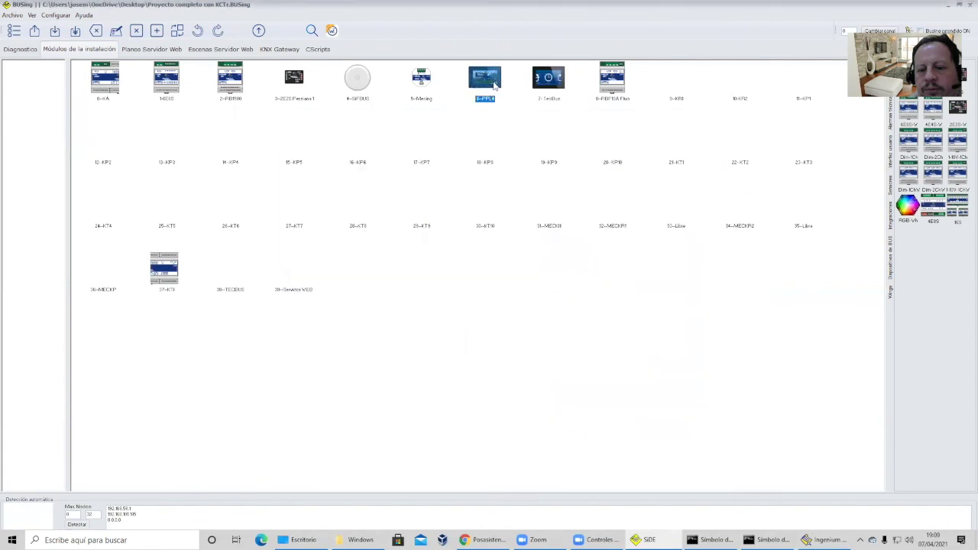
{"action": "double_click", "coordinate": [494, 86]}
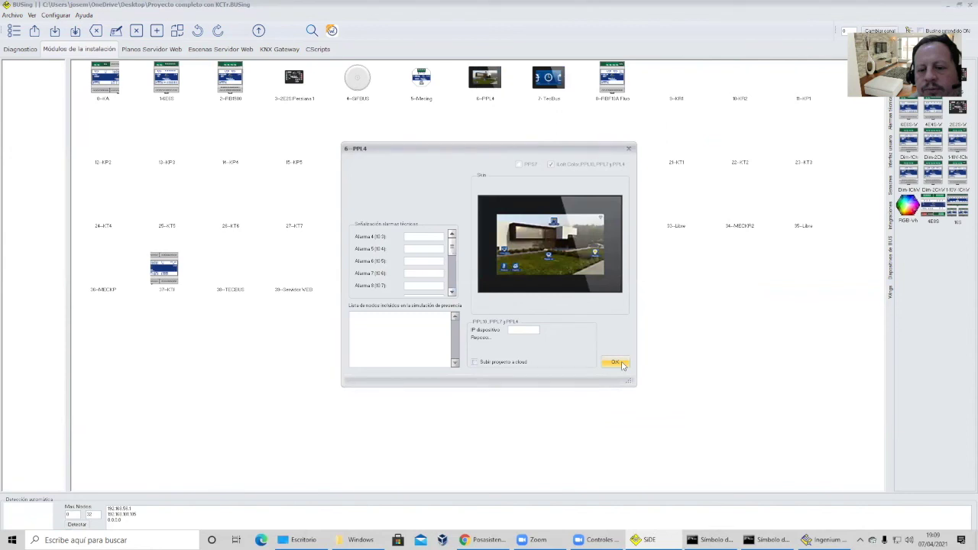
{"action": "left_click", "coordinate": [615, 362]}
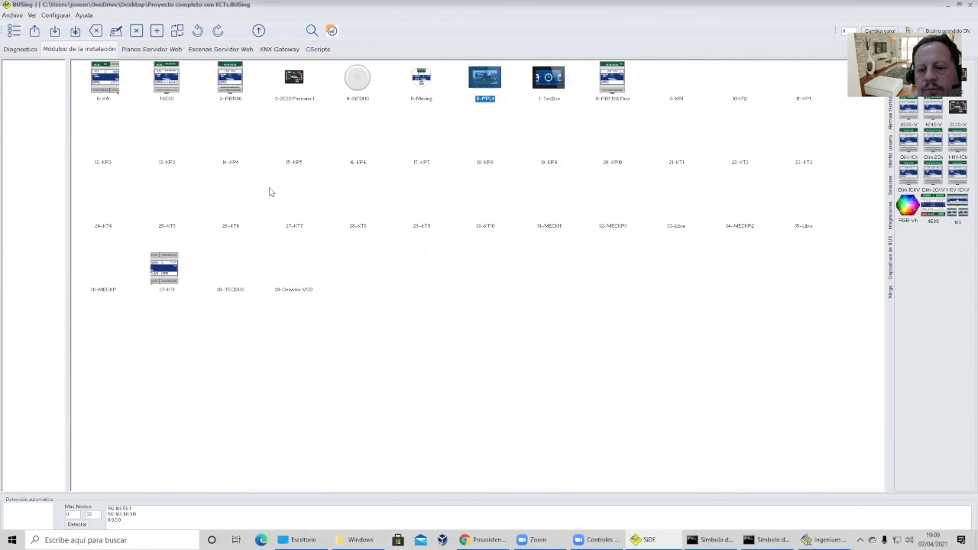
- Set the Planos Servidor Web floor-plan resolution to PC640x480
{"action": "left_click", "coordinate": [146, 51]}
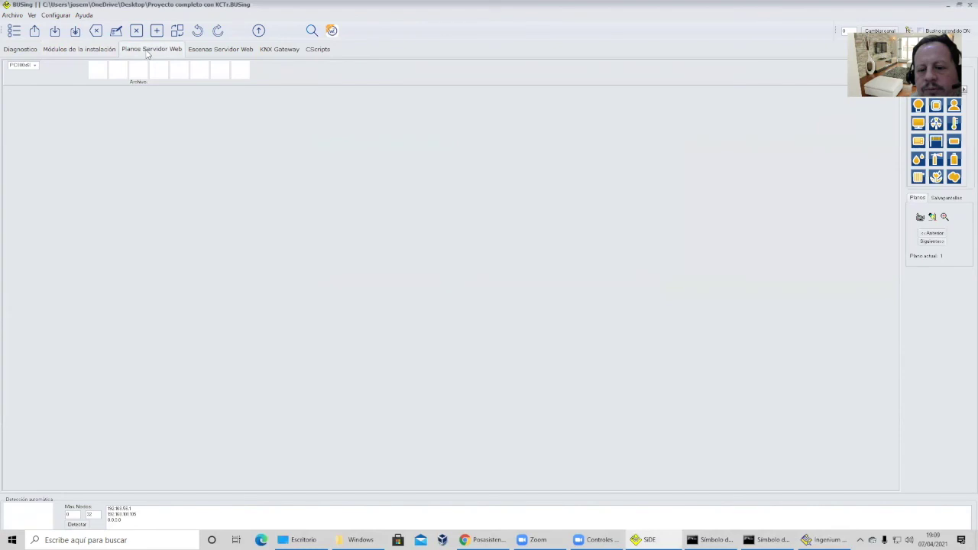
{"action": "left_click", "coordinate": [34, 66]}
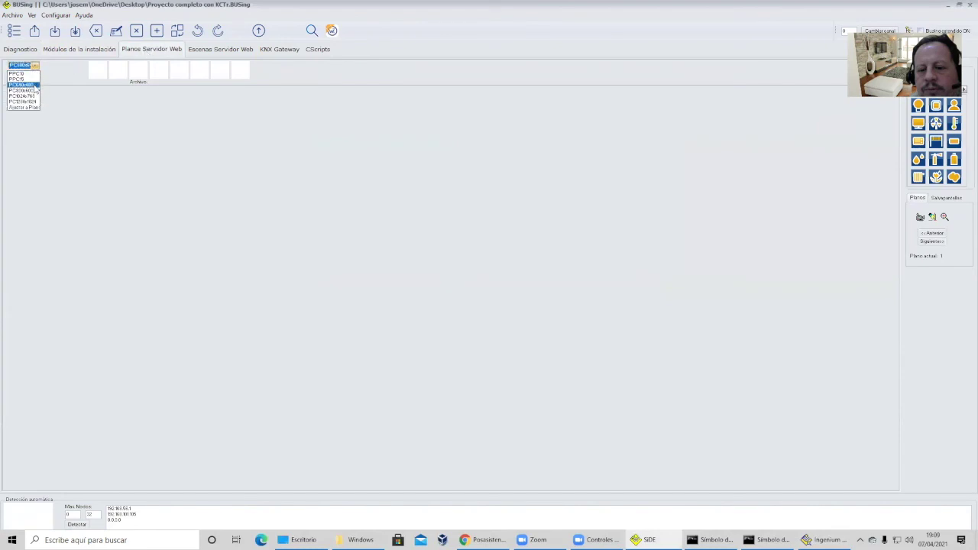
{"action": "left_click", "coordinate": [34, 86]}
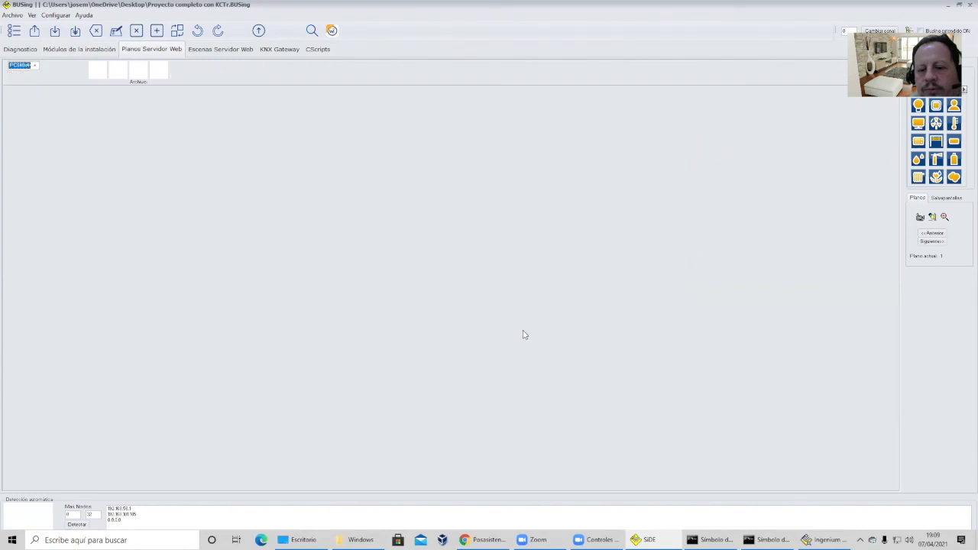
{"action": "left_click", "coordinate": [484, 540]}
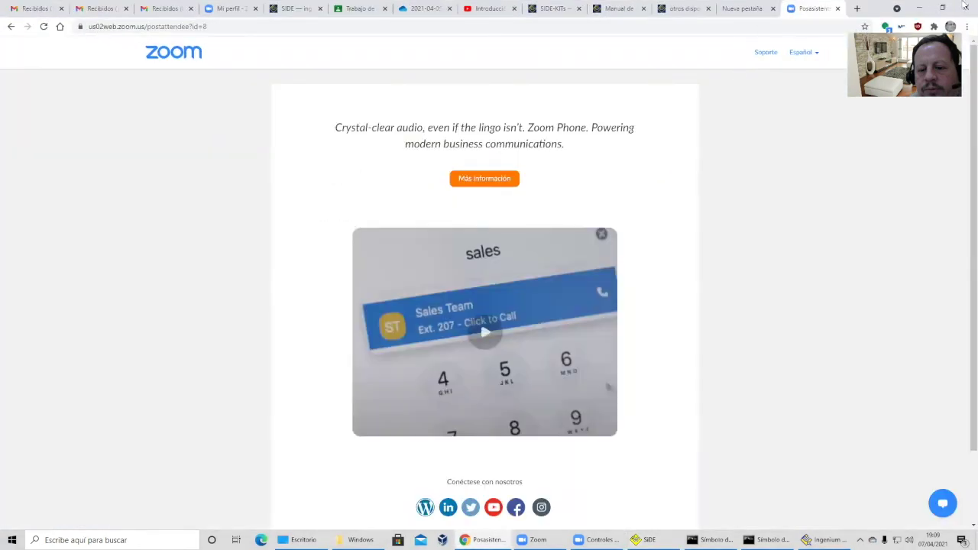
- Search Google for 'casita' in a new Chrome tab
{"action": "left_click", "coordinate": [856, 9]}
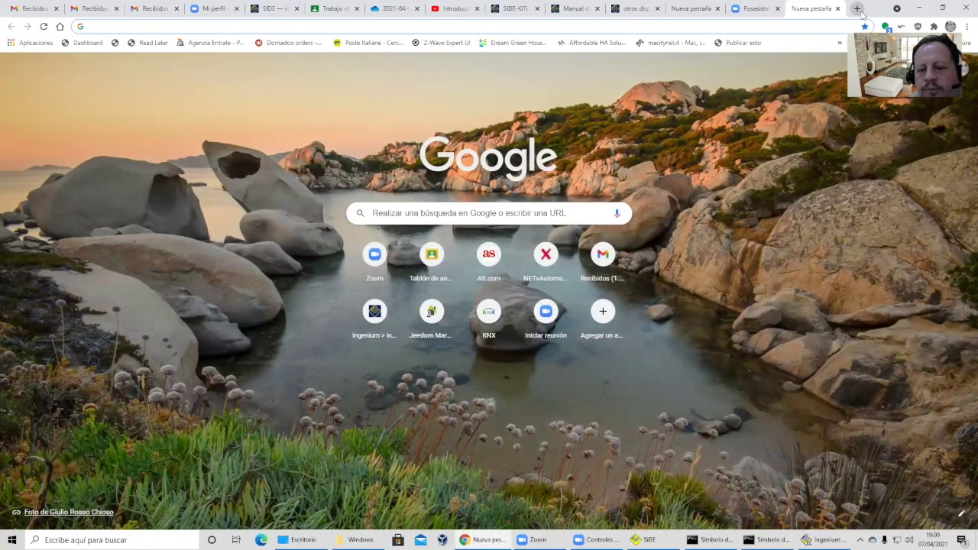
{"action": "type", "text": "casita"}
{"action": "key", "text": "Return"}
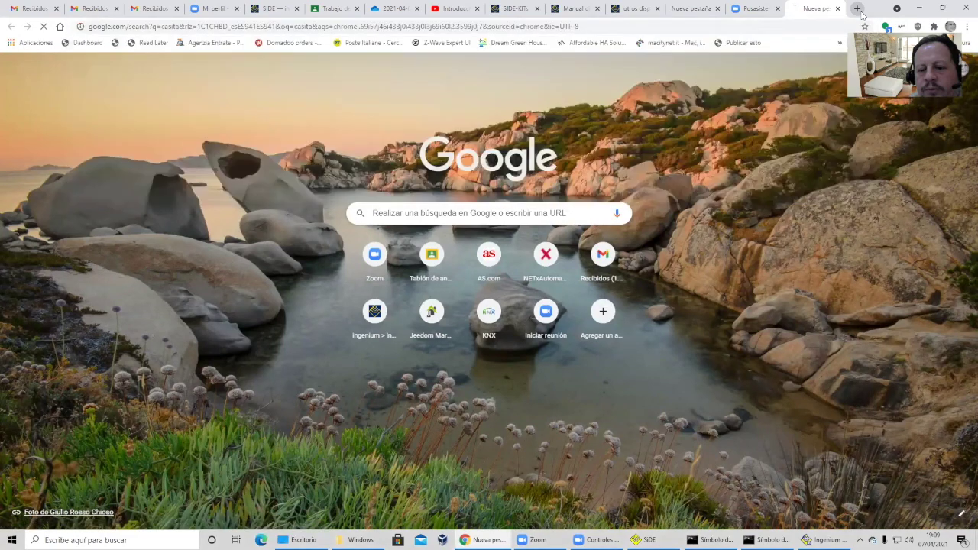
- Show the image results and preview the La Casita Silvestre living-room photo
{"action": "left_click", "coordinate": [158, 93]}
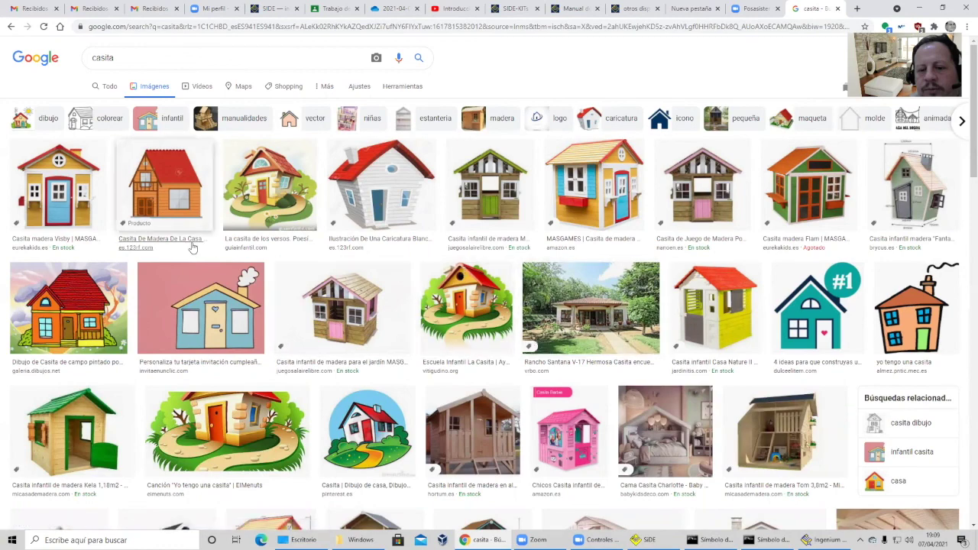
{"action": "scroll", "coordinate": [192, 246], "scroll_direction": "down", "scroll_amount": 5}
{"action": "scroll", "coordinate": [192, 246], "scroll_direction": "down", "scroll_amount": 2}
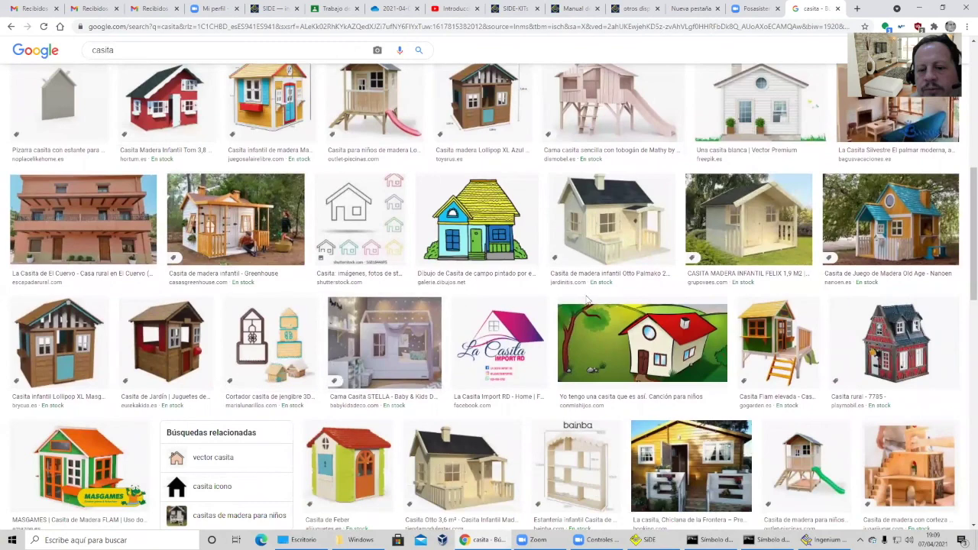
{"action": "scroll", "coordinate": [386, 266], "scroll_direction": "up", "scroll_amount": 2}
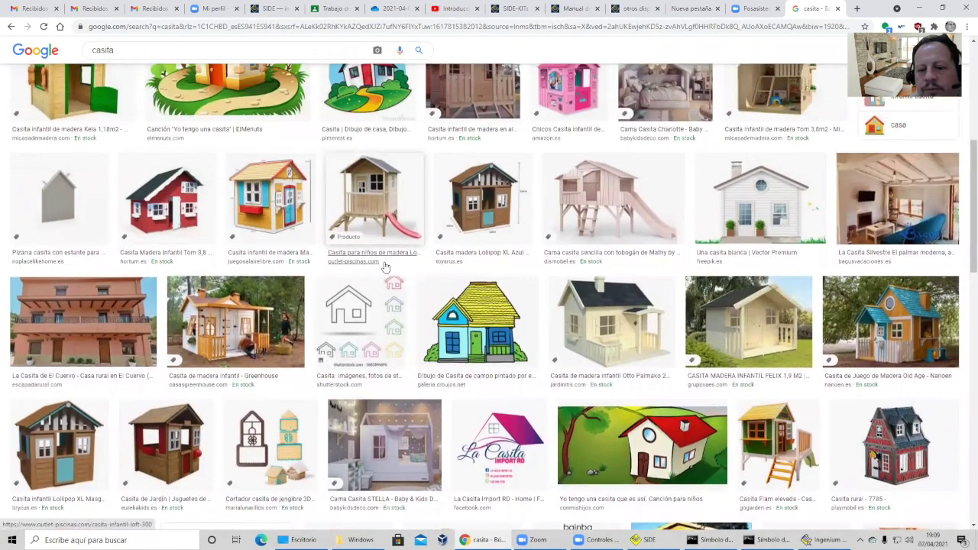
{"action": "scroll", "coordinate": [386, 266], "scroll_direction": "up", "scroll_amount": 2}
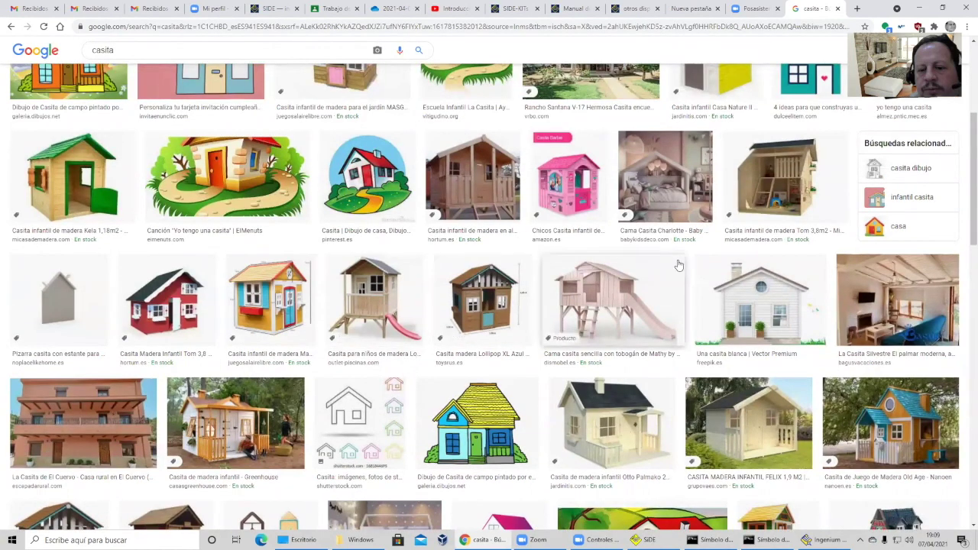
{"action": "left_click", "coordinate": [867, 283]}
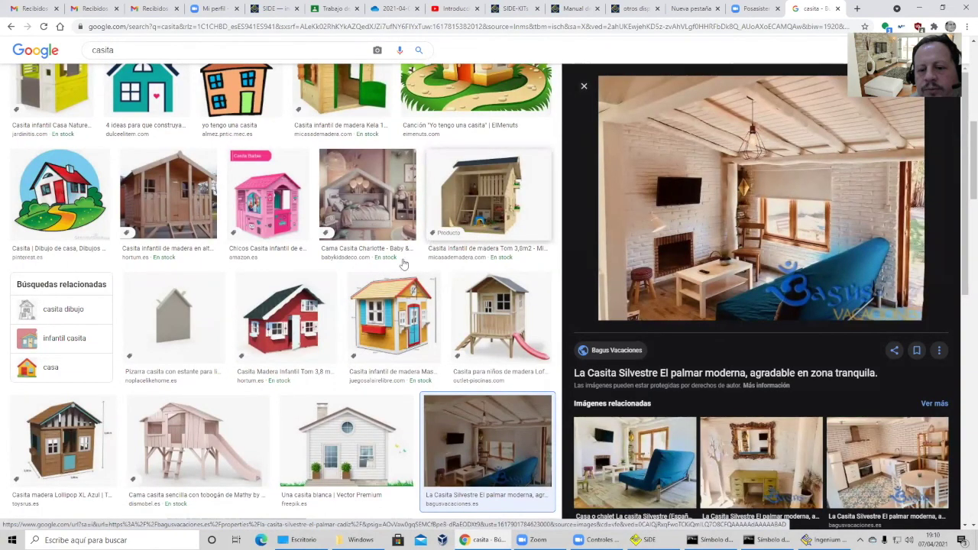
- Launch Herramienta Recortes (Snipping Tool) through a Windows search for 'recortes'
{"action": "key", "text": "super+s"}
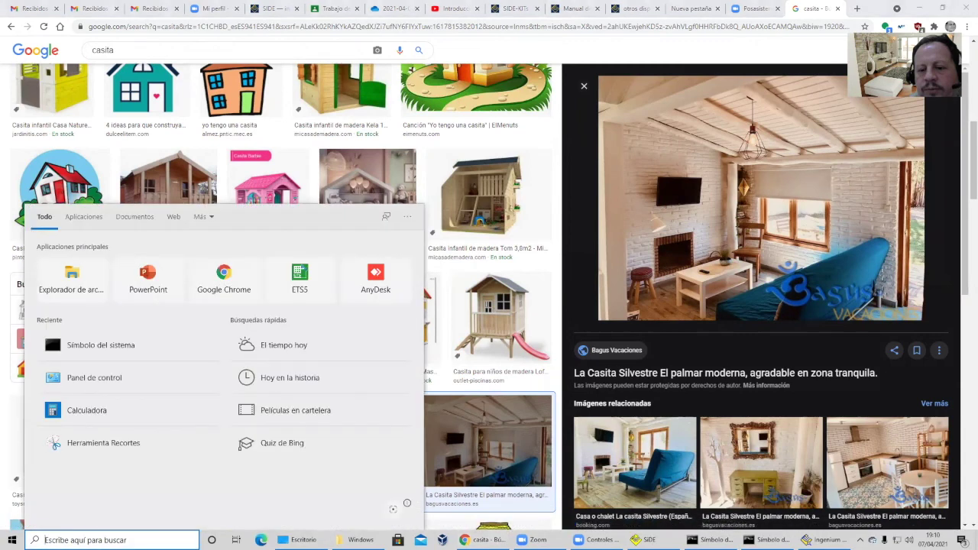
{"action": "type", "text": "recortes"}
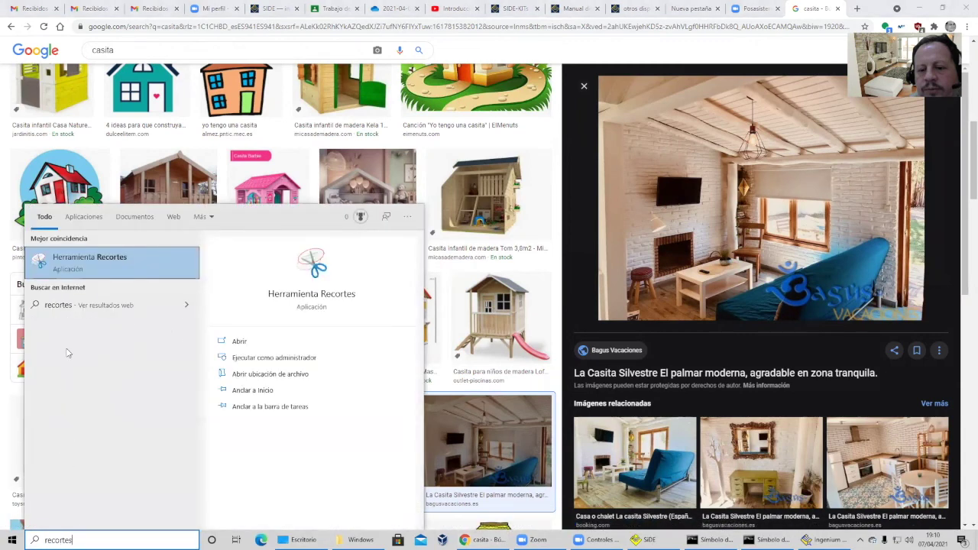
{"action": "left_click", "coordinate": [83, 268]}
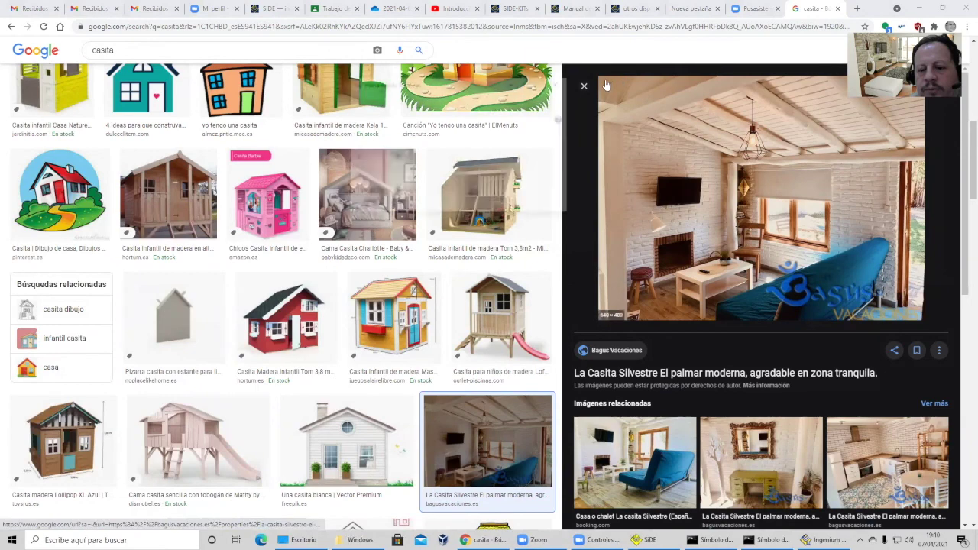
- Snip a rectangle around the large living-room photo in the preview
{"action": "left_click", "coordinate": [370, 100]}
{"action": "left_click_drag", "start_coordinate": [600, 77], "coordinate": [823, 280]}
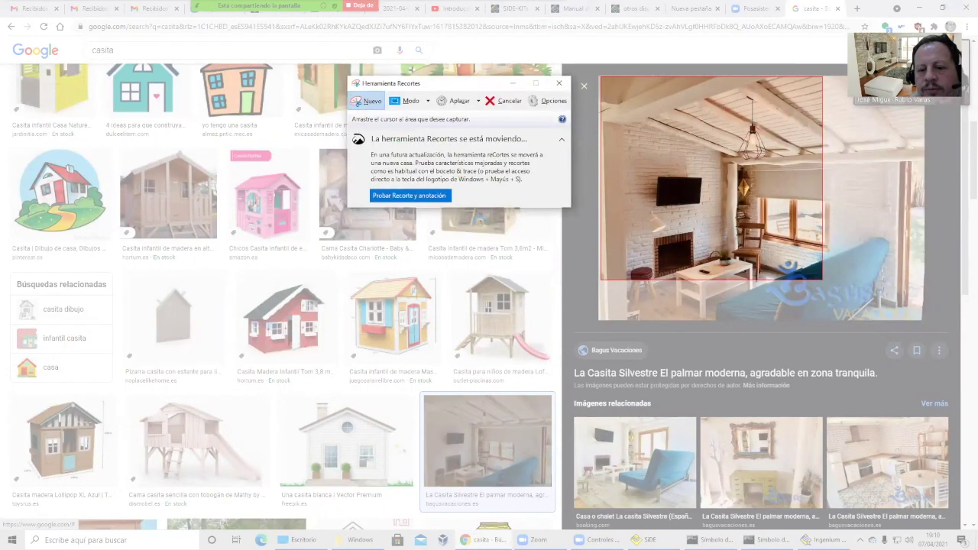
{"action": "key", "text": "Escape"}
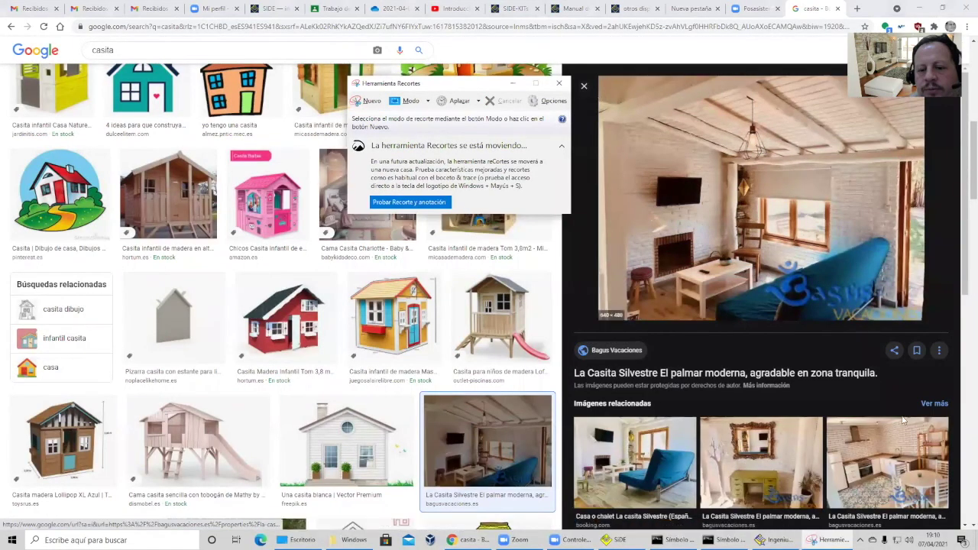
{"action": "left_click", "coordinate": [369, 100]}
{"action": "left_click_drag", "start_coordinate": [598, 75], "coordinate": [922, 319]}
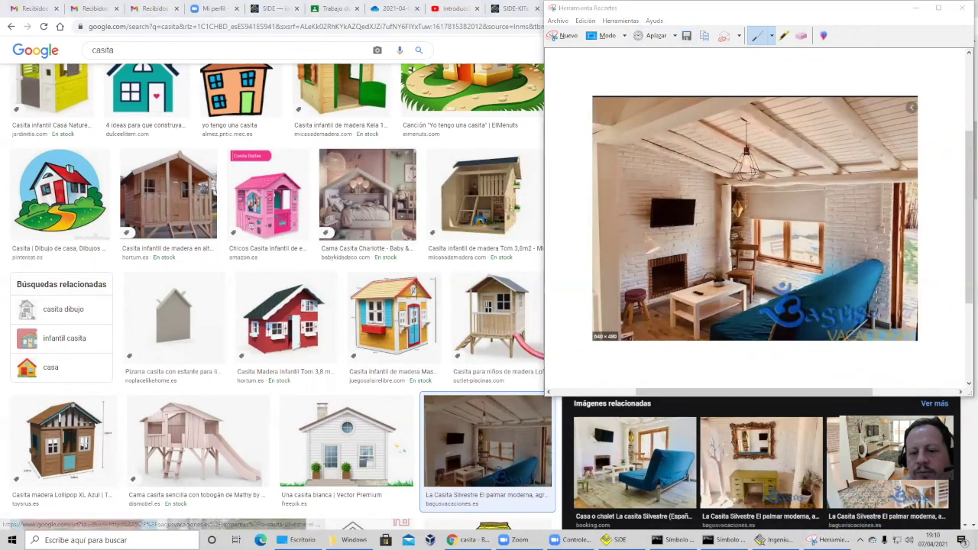
{"action": "left_click", "coordinate": [115, 539]}
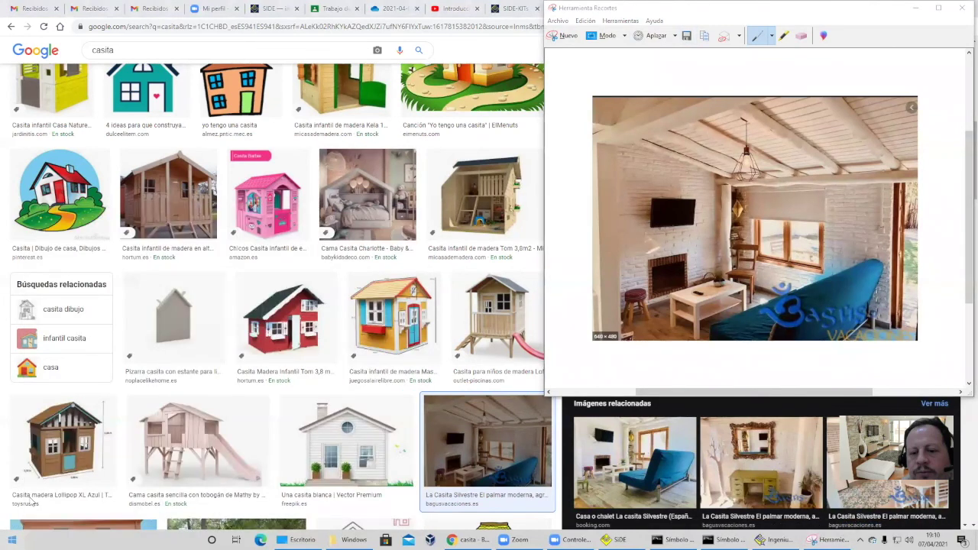
{"action": "left_click", "coordinate": [11, 540]}
- Launch Paint from Accesorios de Windows and paste the captured room photo
{"action": "left_click", "coordinate": [134, 309]}
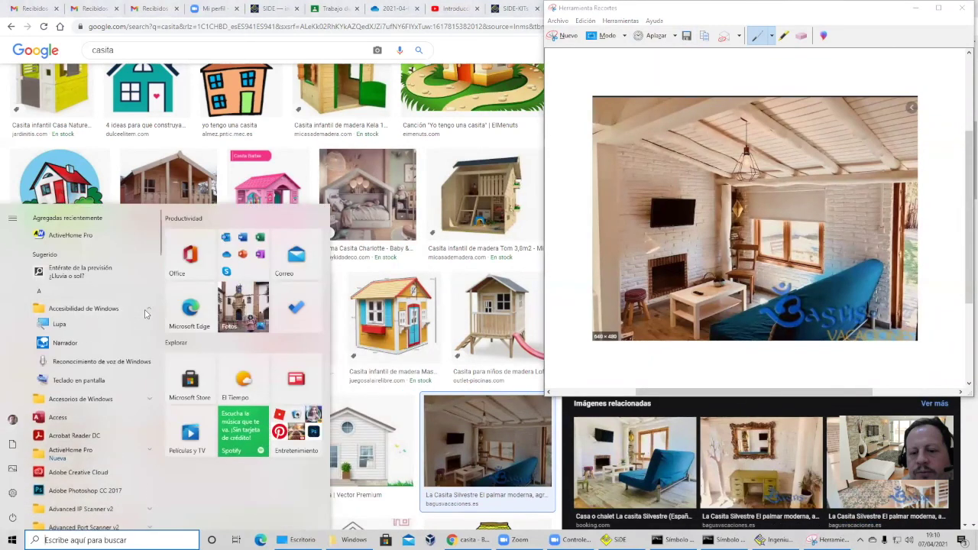
{"action": "left_click", "coordinate": [141, 400]}
{"action": "scroll", "coordinate": [128, 430], "scroll_direction": "down", "scroll_amount": 3}
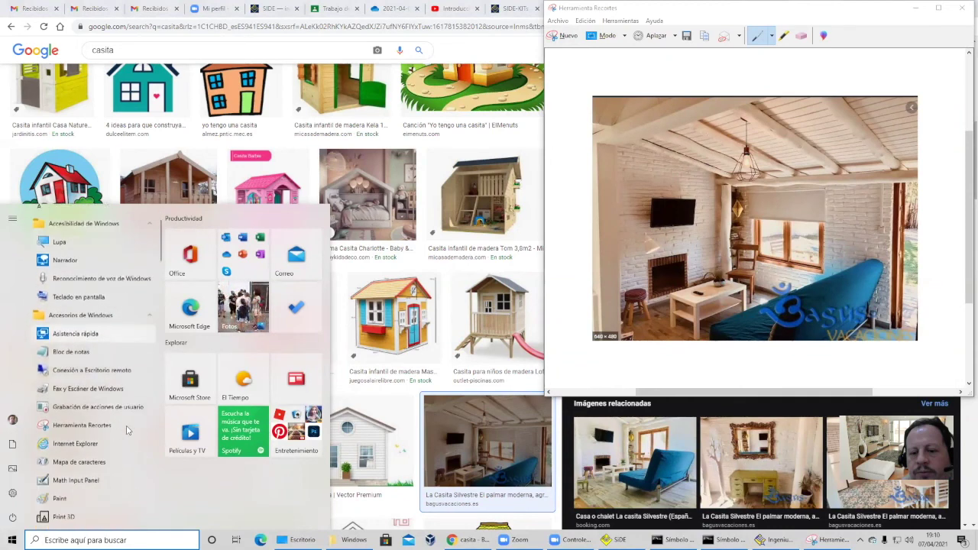
{"action": "left_click", "coordinate": [80, 439]}
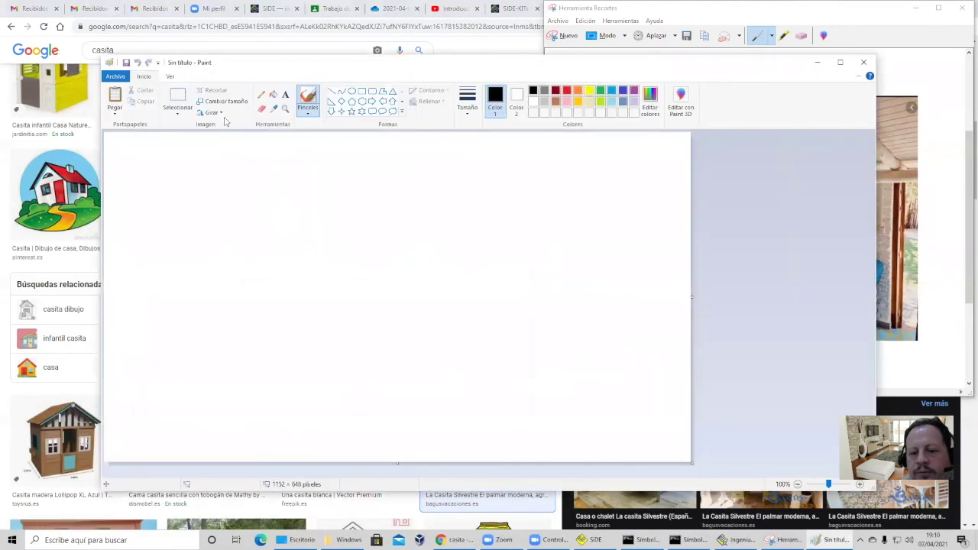
{"action": "key", "text": "ctrl+v"}
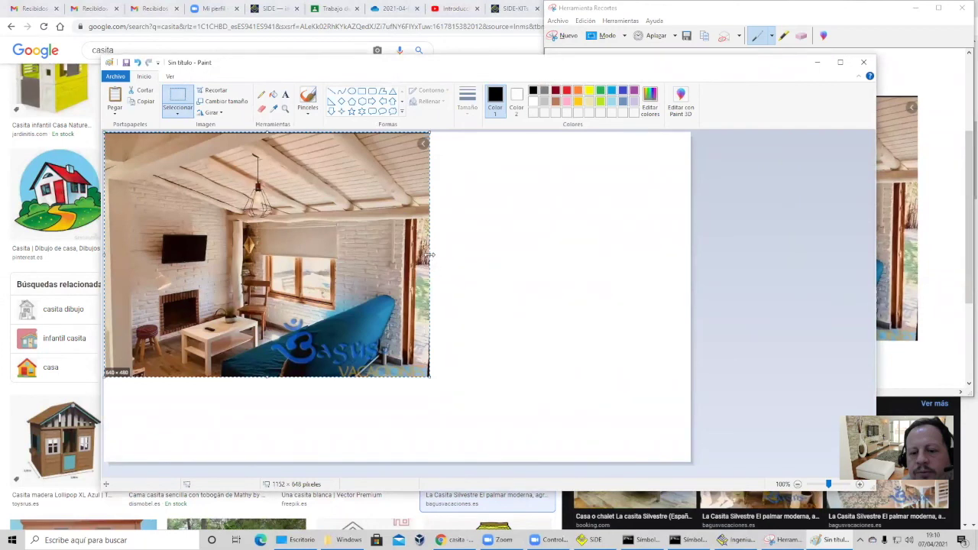
- Resize the pasted photo by its handles to exactly 640 × 480 pixels
{"action": "left_click_drag", "start_coordinate": [428, 256], "coordinate": [395, 255]}
{"action": "left_click_drag", "start_coordinate": [390, 254], "coordinate": [406, 254]}
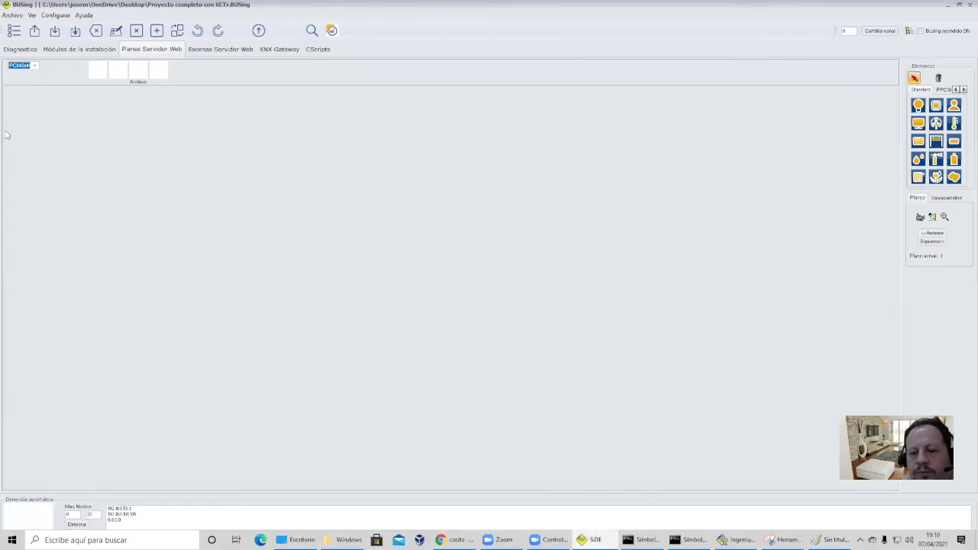
{"action": "left_click", "coordinate": [35, 64]}
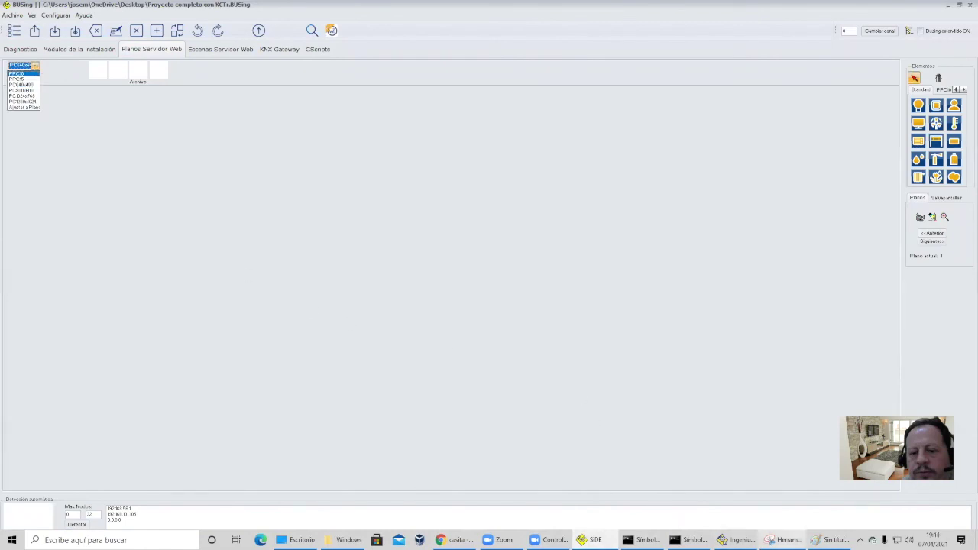
{"action": "left_click", "coordinate": [833, 539]}
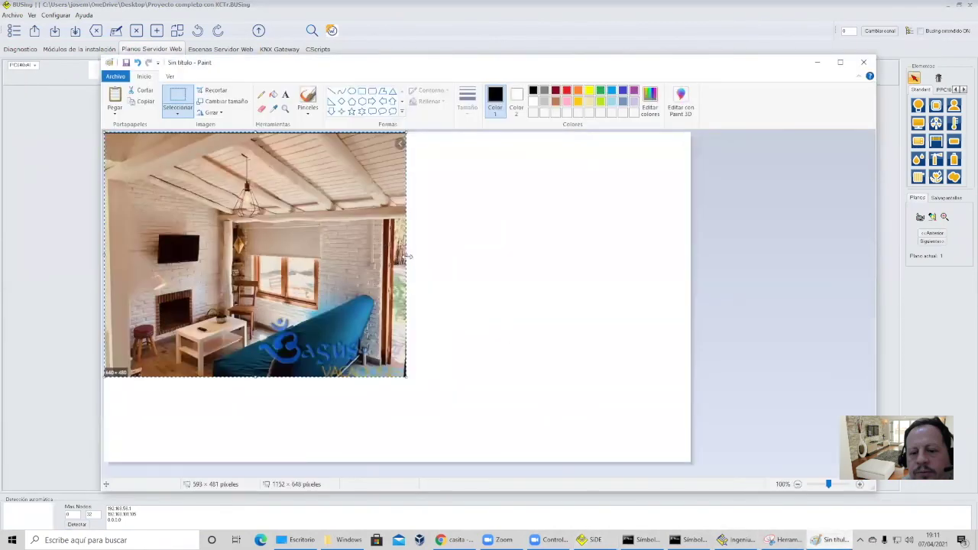
{"action": "left_click_drag", "start_coordinate": [407, 256], "coordinate": [431, 254]}
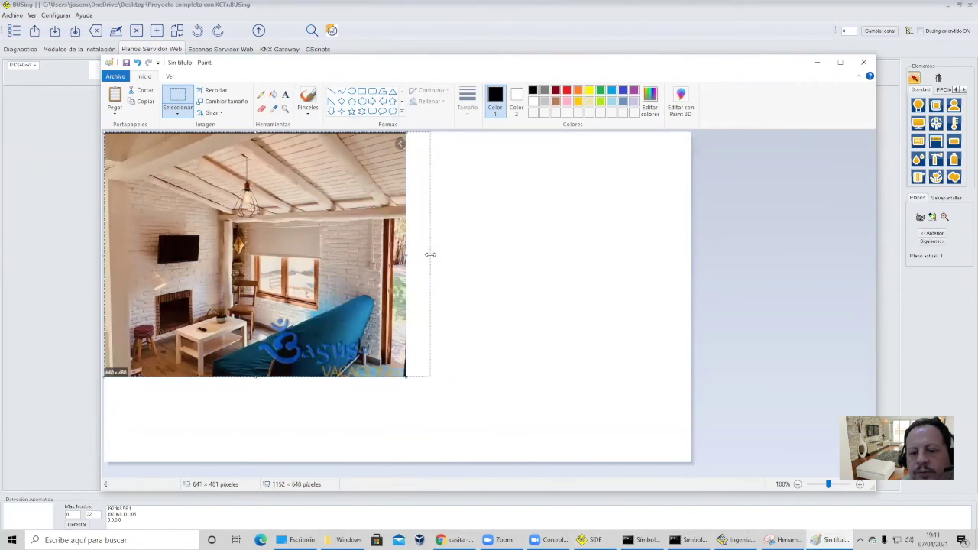
{"action": "left_click_drag", "start_coordinate": [429, 254], "coordinate": [430, 255]}
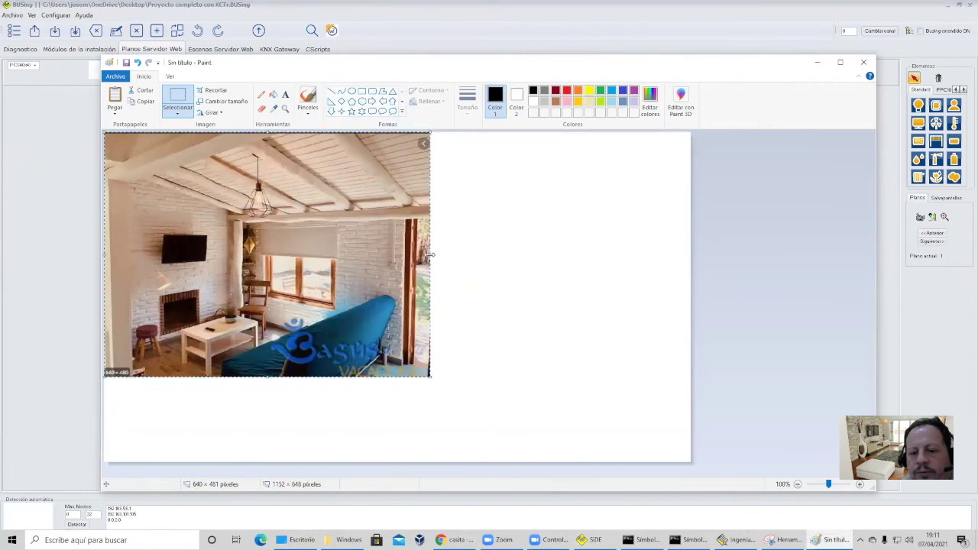
{"action": "left_click_drag", "start_coordinate": [266, 374], "coordinate": [266, 376]}
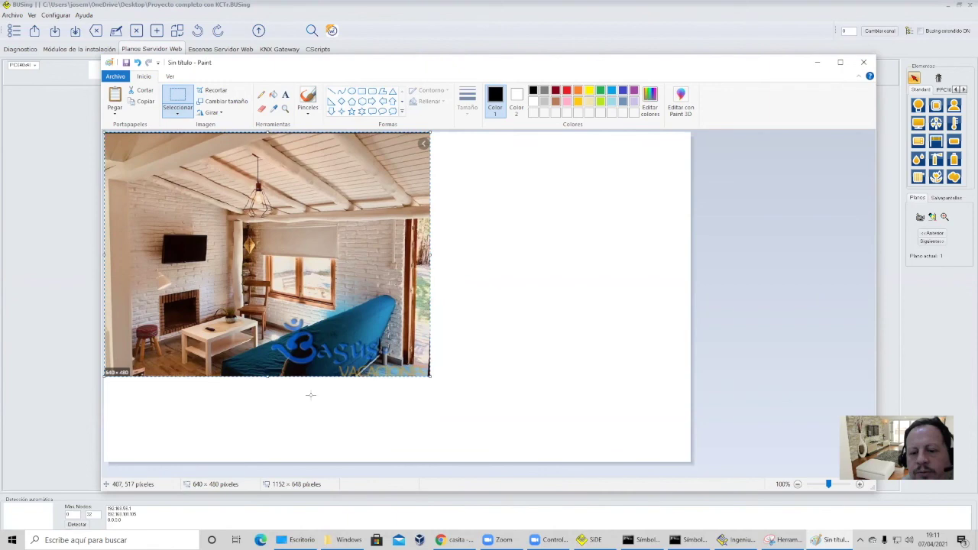
- Choose to save the image as a BMP from Paint's Archivo menu
{"action": "left_click", "coordinate": [114, 76]}
{"action": "left_click", "coordinate": [157, 161]}
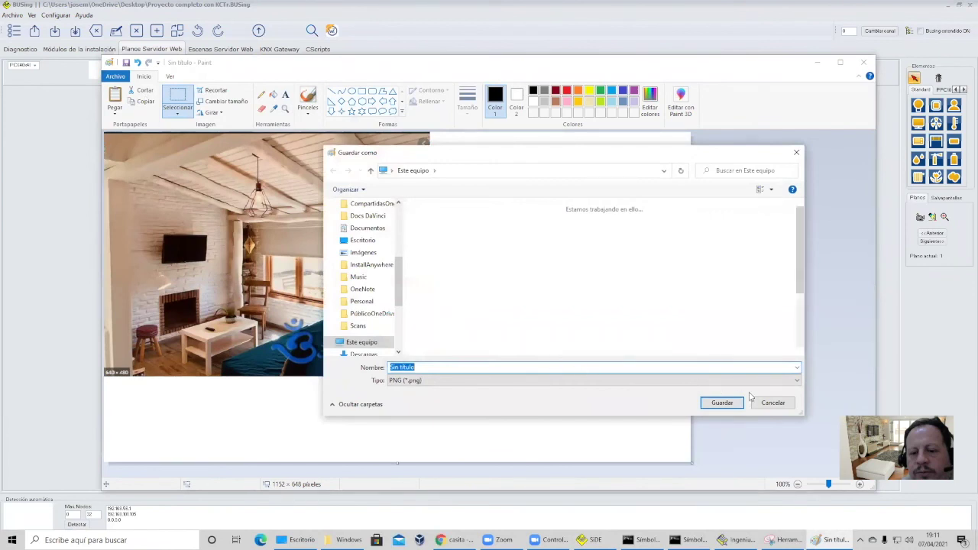
{"action": "left_click", "coordinate": [772, 403]}
{"action": "left_click", "coordinate": [114, 76]}
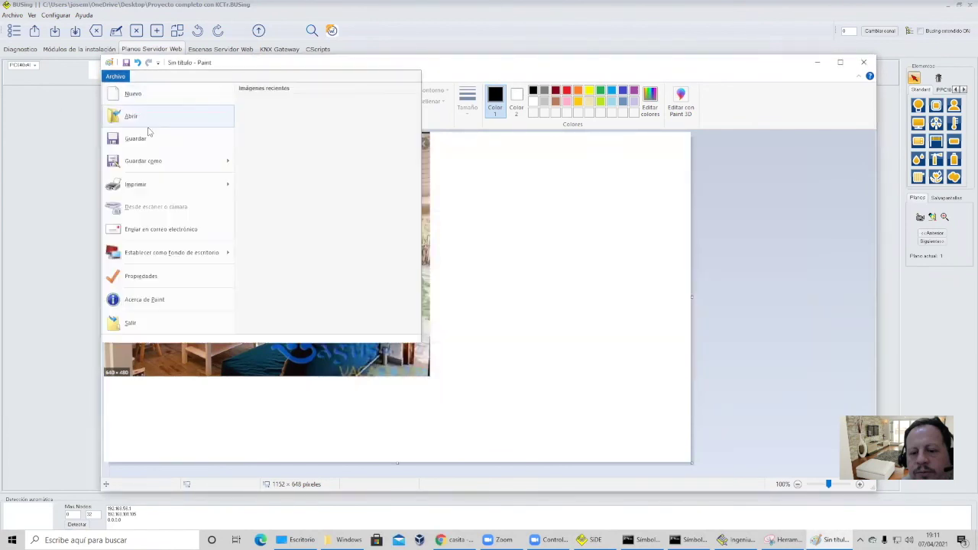
{"action": "mouse_move", "coordinate": [220, 166]}
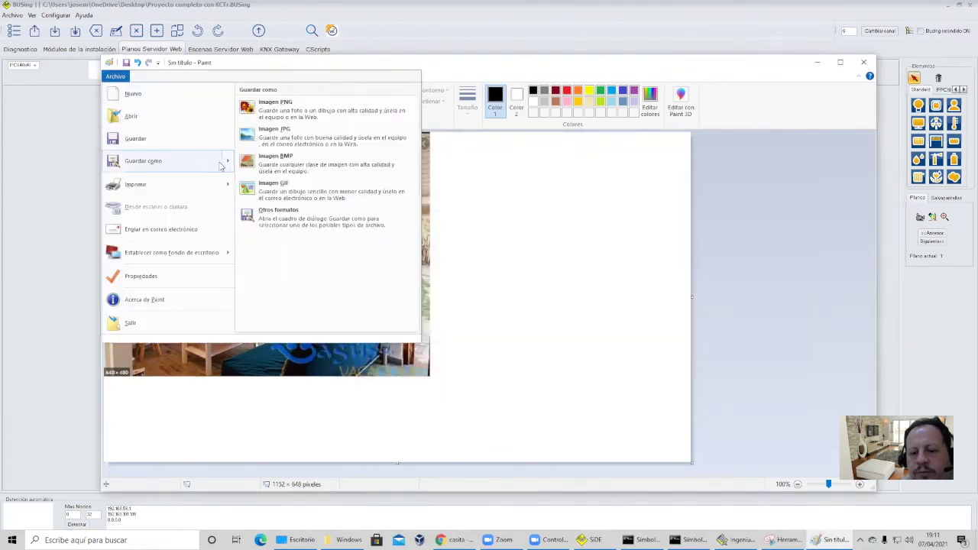
{"action": "left_click", "coordinate": [285, 160]}
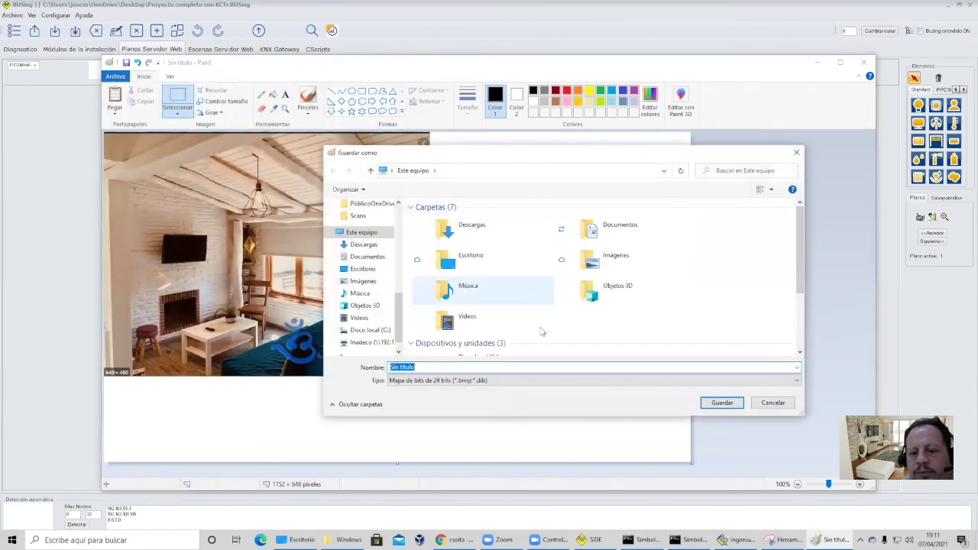
- Save it to the Desktop as a 16-colour bitmap named casita, accepting the colour warning
{"action": "left_click", "coordinate": [544, 380]}
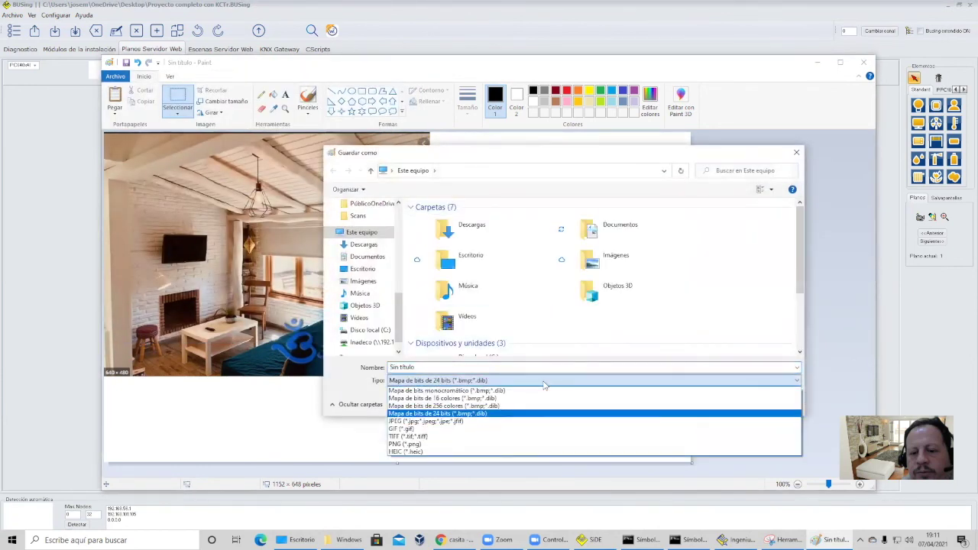
{"action": "left_click", "coordinate": [541, 399]}
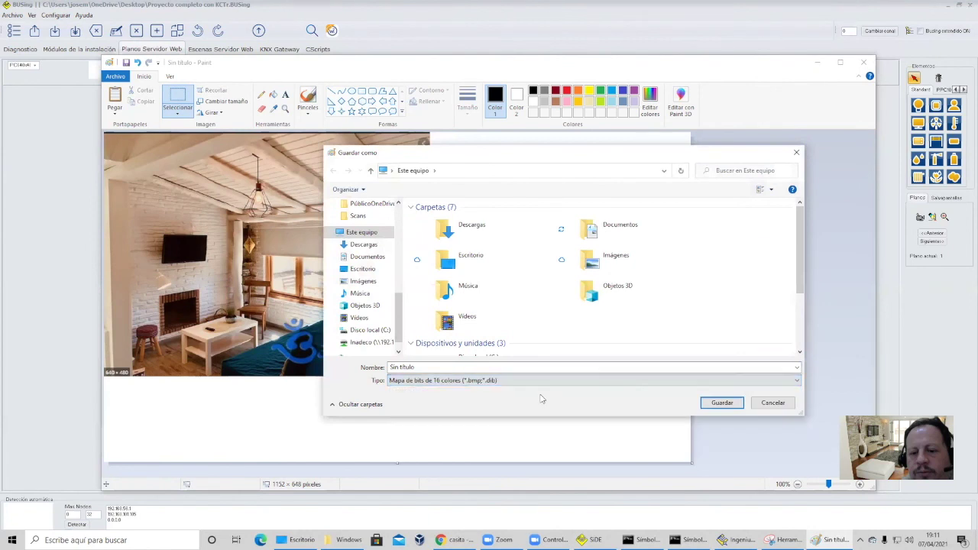
{"action": "left_click", "coordinate": [363, 268]}
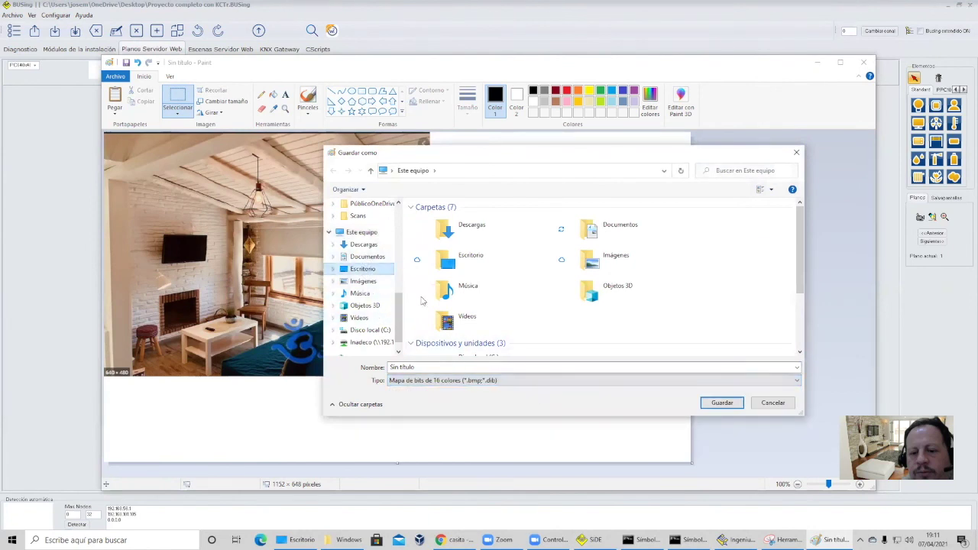
{"action": "left_click", "coordinate": [434, 368]}
{"action": "type", "text": "casita"}
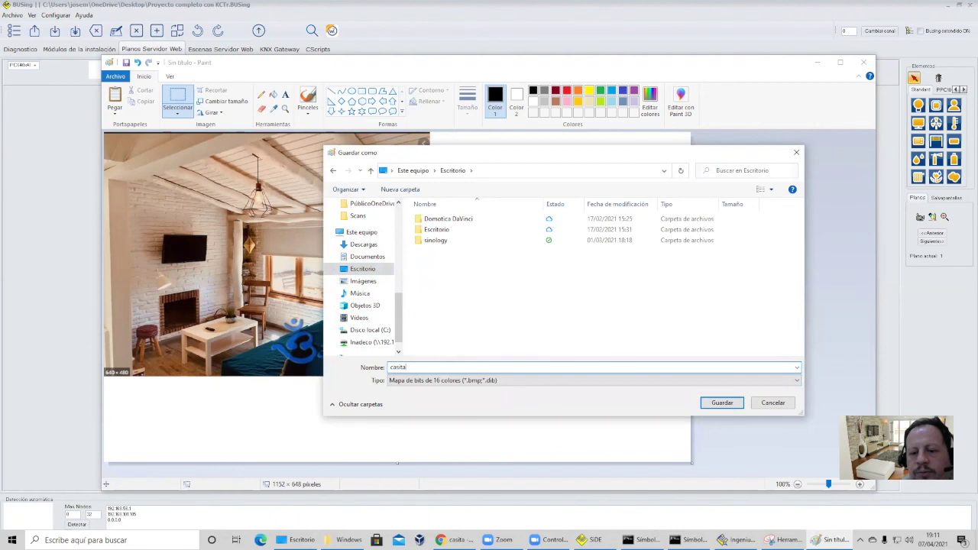
{"action": "key", "text": "Return"}
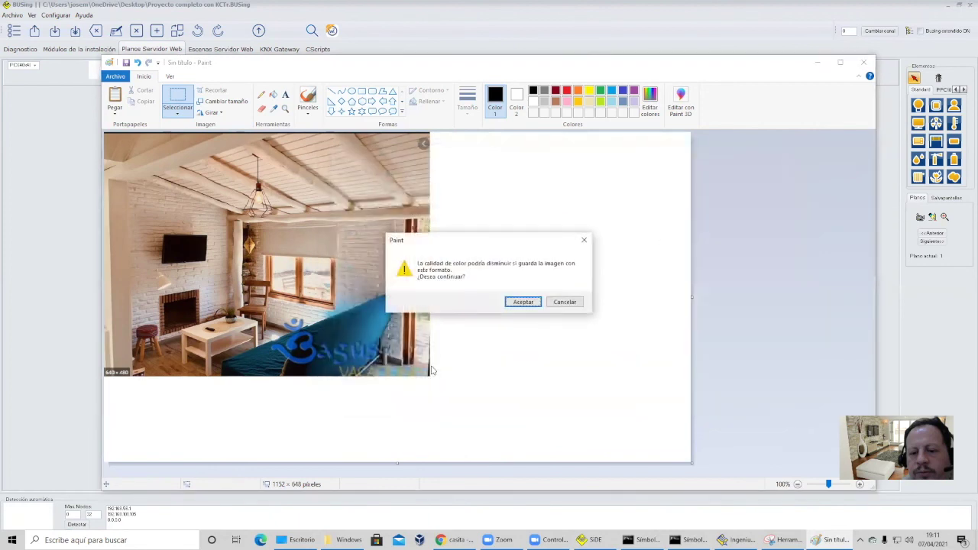
{"action": "left_click", "coordinate": [523, 302]}
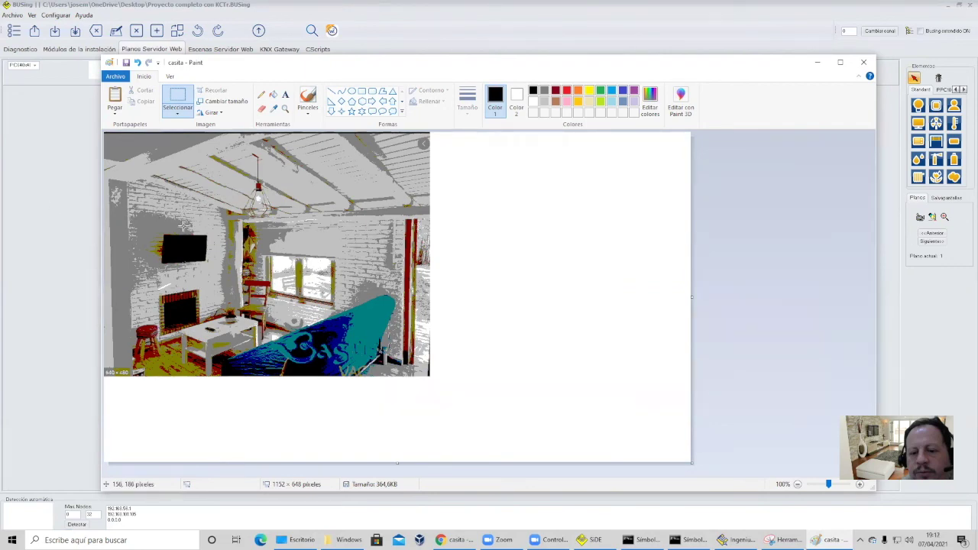
{"action": "key", "text": "alt+Tab"}
{"action": "key", "text": "Tab"}
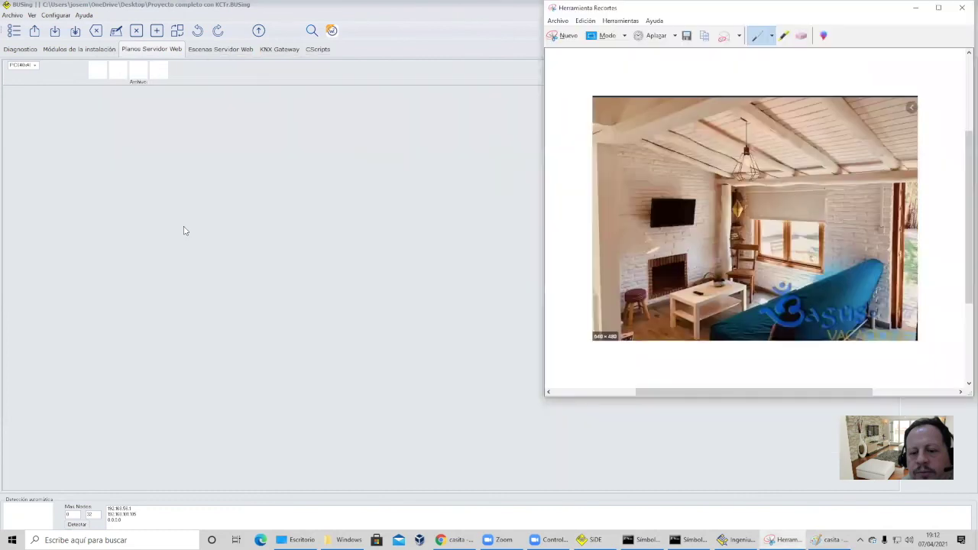
- Back in Chrome, replace the image search 'casita' with 'agua y gas'
{"action": "key", "text": "alt+Tab"}
{"action": "key", "text": "Tab"}
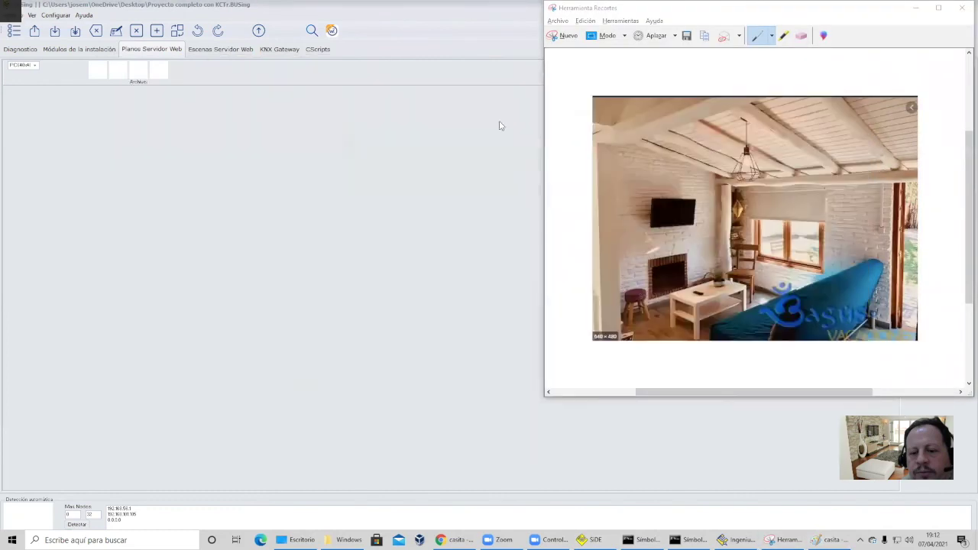
{"action": "key", "text": "alt+Tab"}
{"action": "scroll", "coordinate": [136, 54], "scroll_direction": "up", "scroll_amount": 1}
{"action": "double_click", "coordinate": [136, 54]}
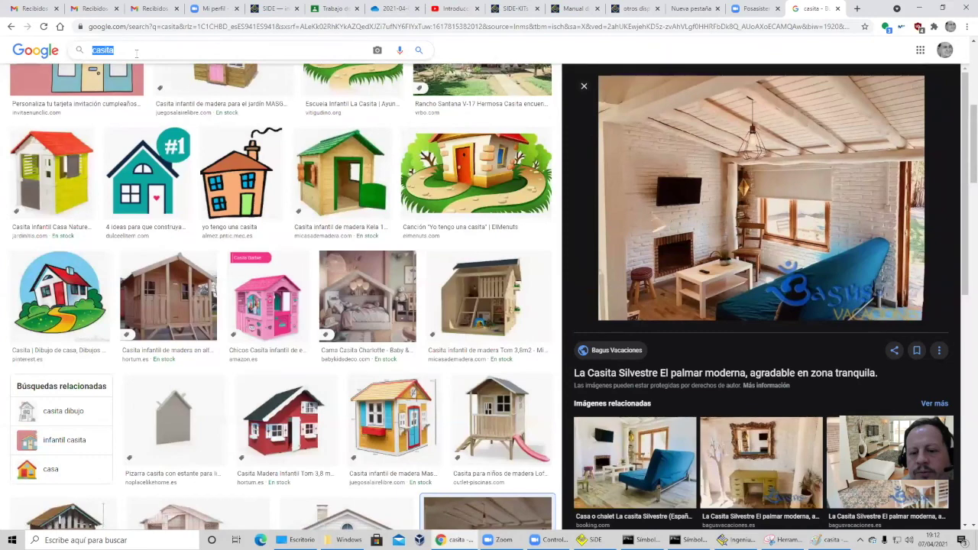
{"action": "type", "text": "agua y gas"}
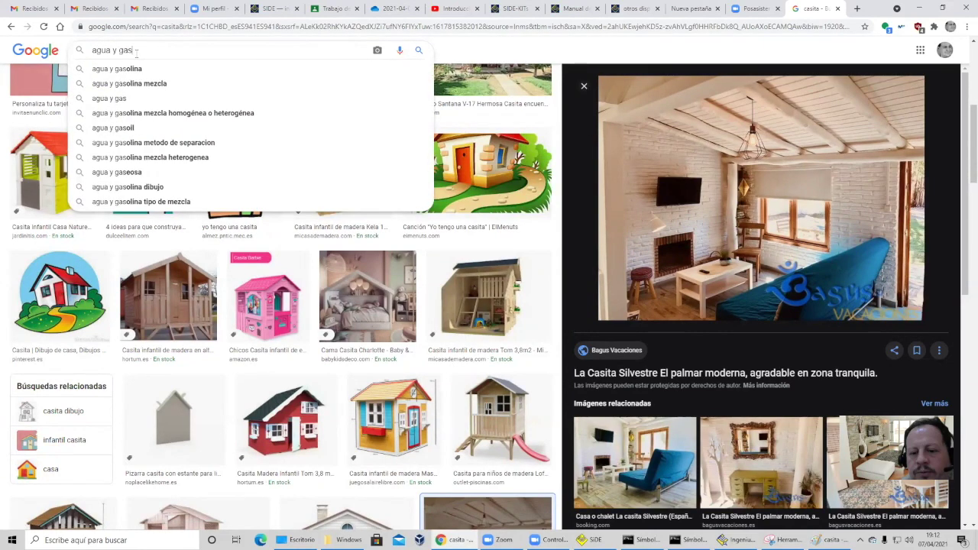
{"action": "key", "text": "Return"}
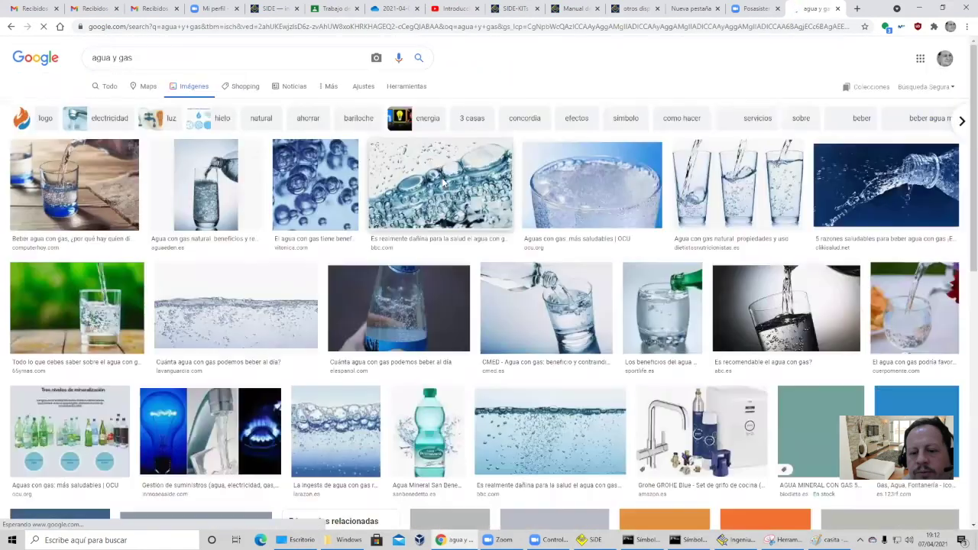
- Preview the sparkling-water bubbles picture and copy the image
{"action": "scroll", "coordinate": [486, 262], "scroll_direction": "down", "scroll_amount": 2}
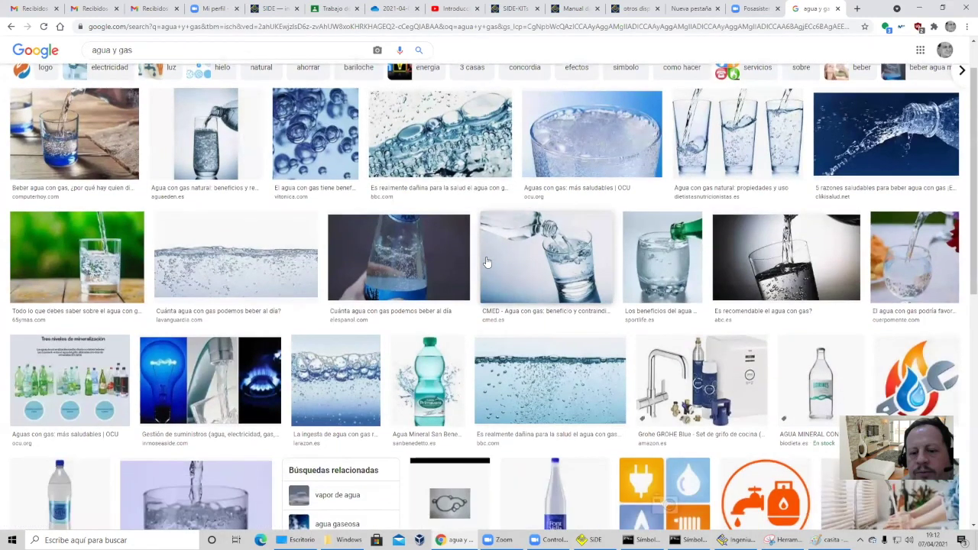
{"action": "left_click", "coordinate": [236, 206]}
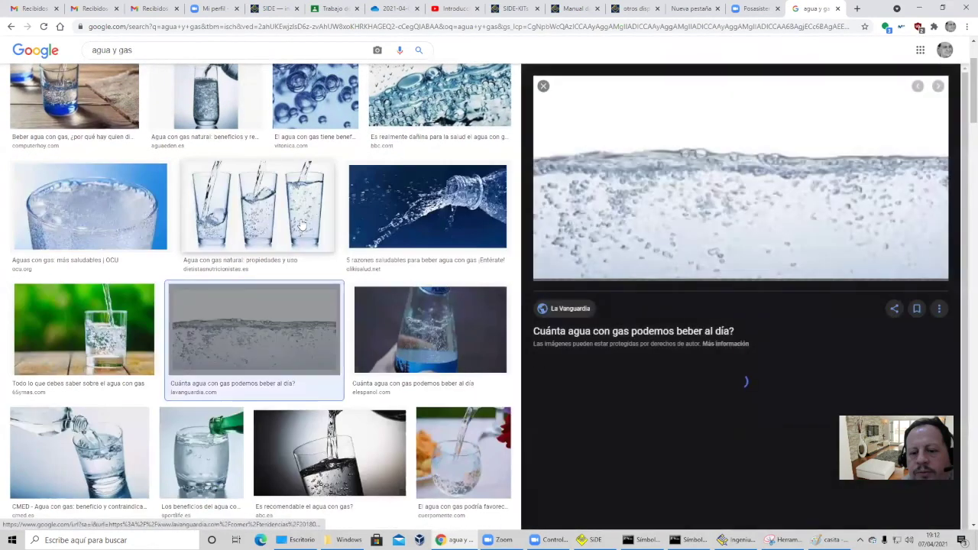
{"action": "right_click", "coordinate": [662, 205]}
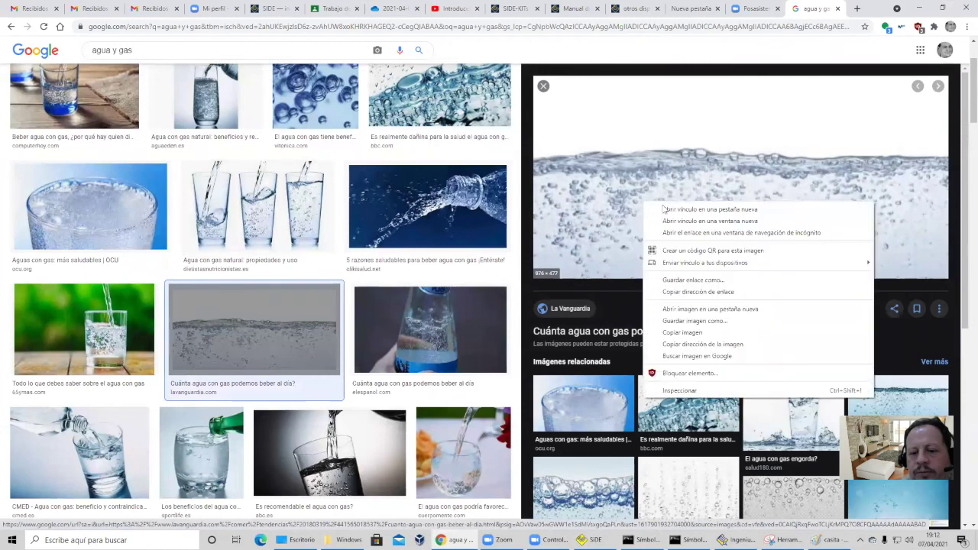
{"action": "left_click", "coordinate": [701, 337]}
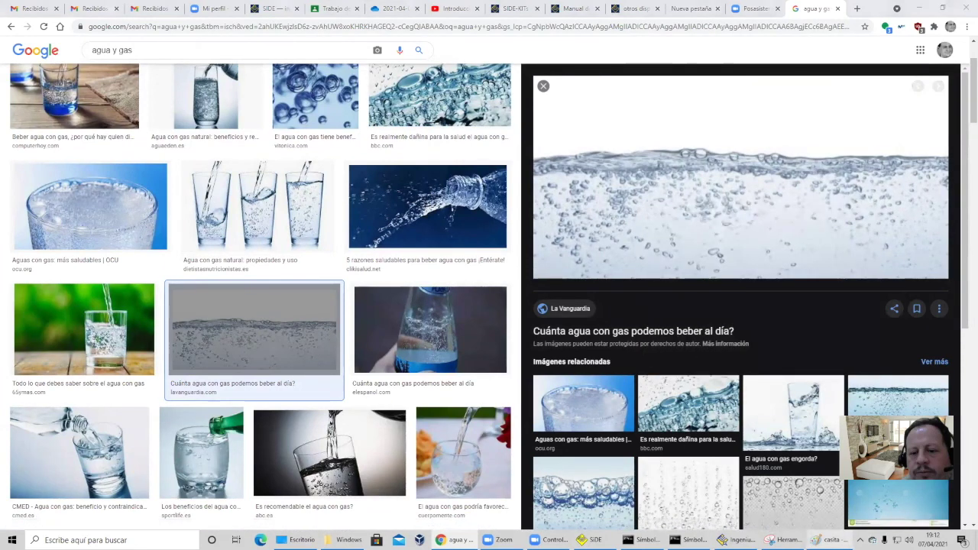
{"action": "left_click", "coordinate": [829, 540]}
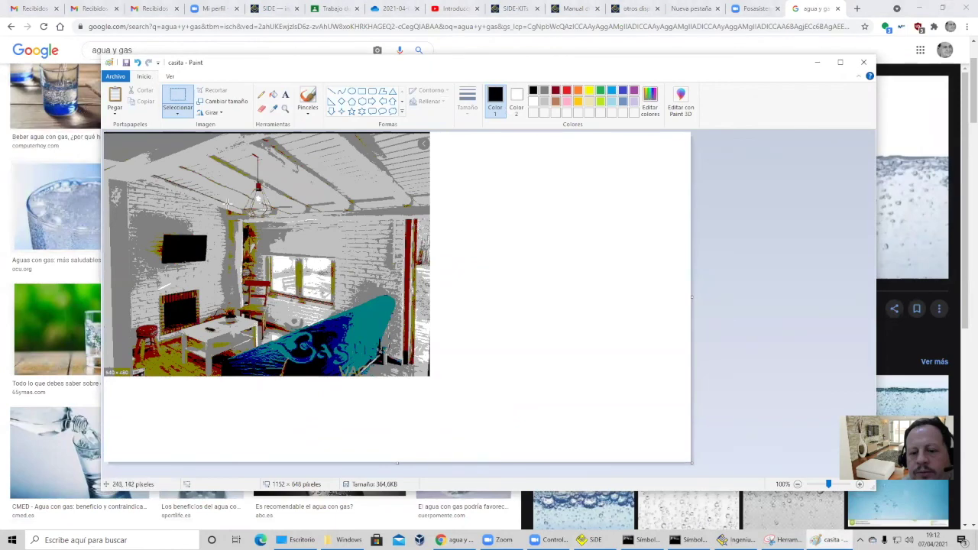
- Paste the water picture into Paint and resize it to 640 × 480 pixels
{"action": "left_click", "coordinate": [114, 98]}
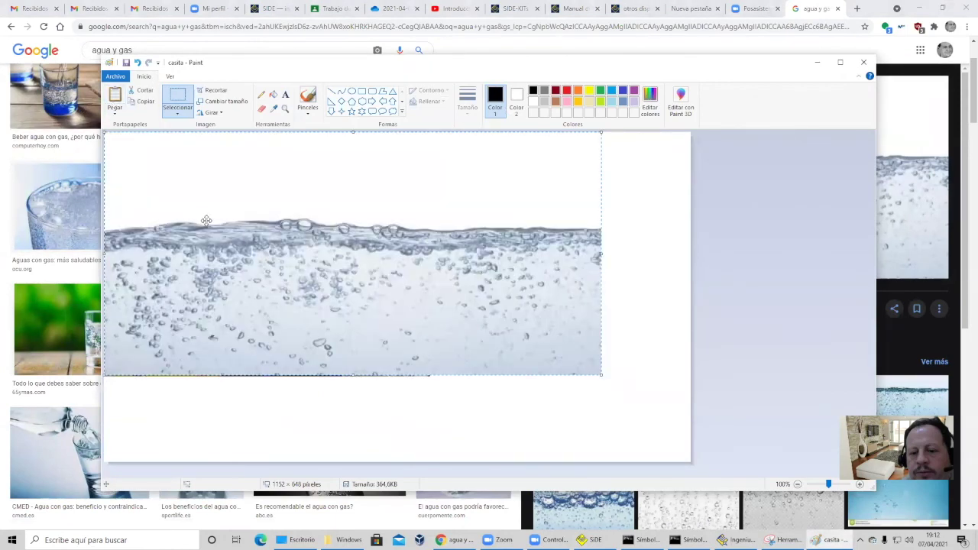
{"action": "left_click_drag", "start_coordinate": [600, 255], "coordinate": [429, 263]}
{"action": "left_click_drag", "start_coordinate": [267, 375], "coordinate": [266, 376]}
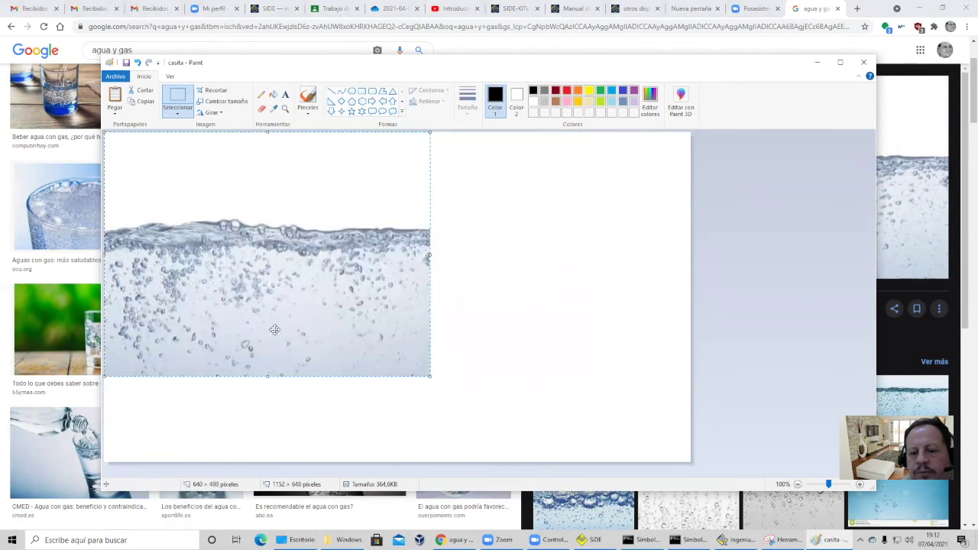
- Save the image as a 24-bit bitmap named 'agua y gas'
{"action": "left_click", "coordinate": [116, 77]}
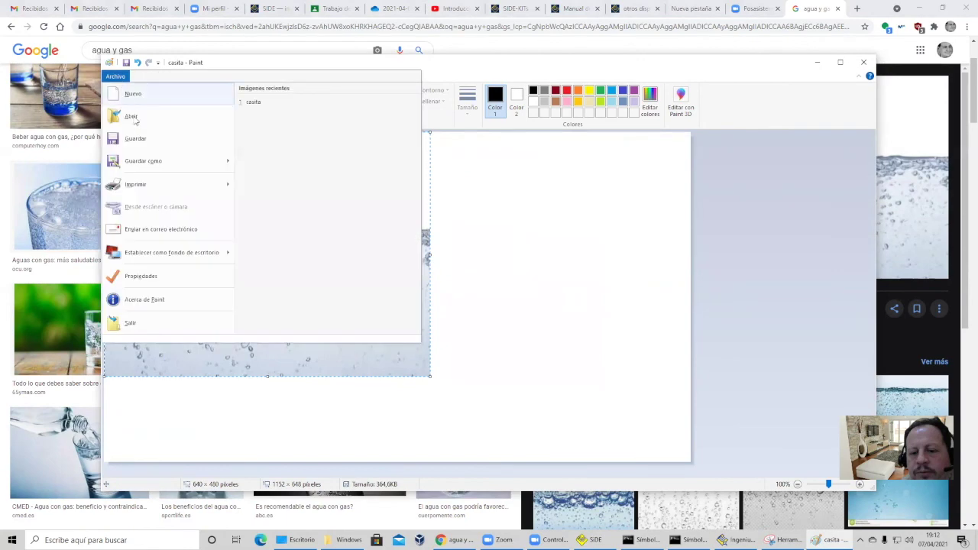
{"action": "left_click", "coordinate": [155, 166]}
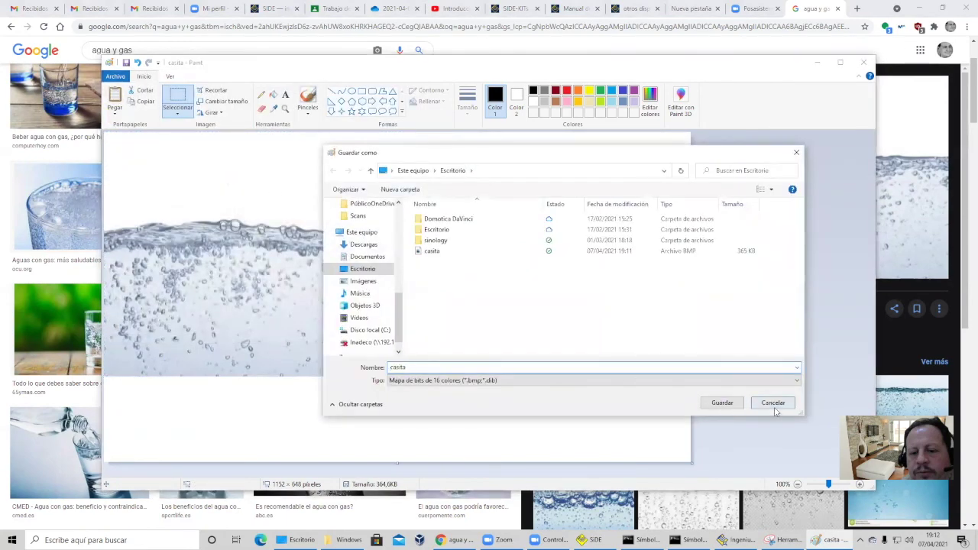
{"action": "left_click", "coordinate": [774, 409]}
{"action": "left_click", "coordinate": [113, 77]}
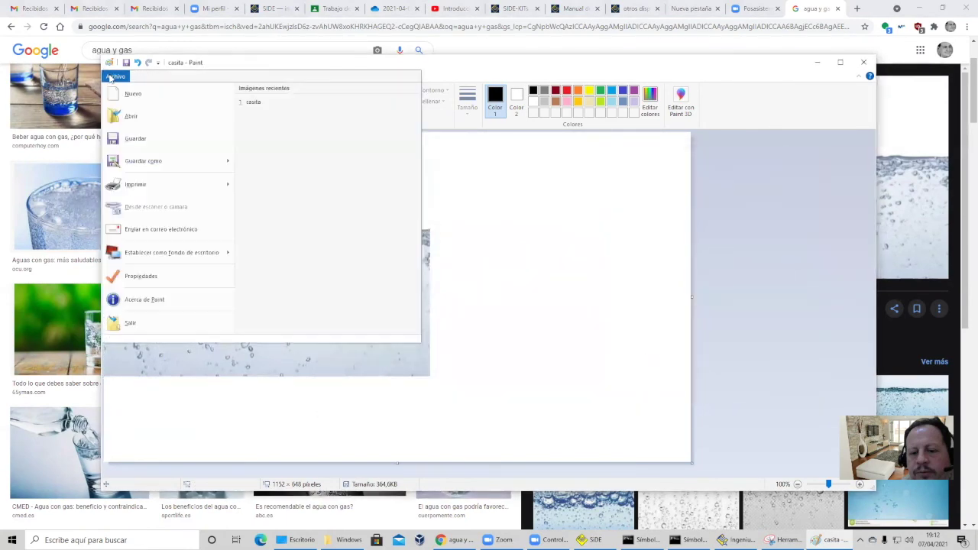
{"action": "left_click", "coordinate": [578, 274]}
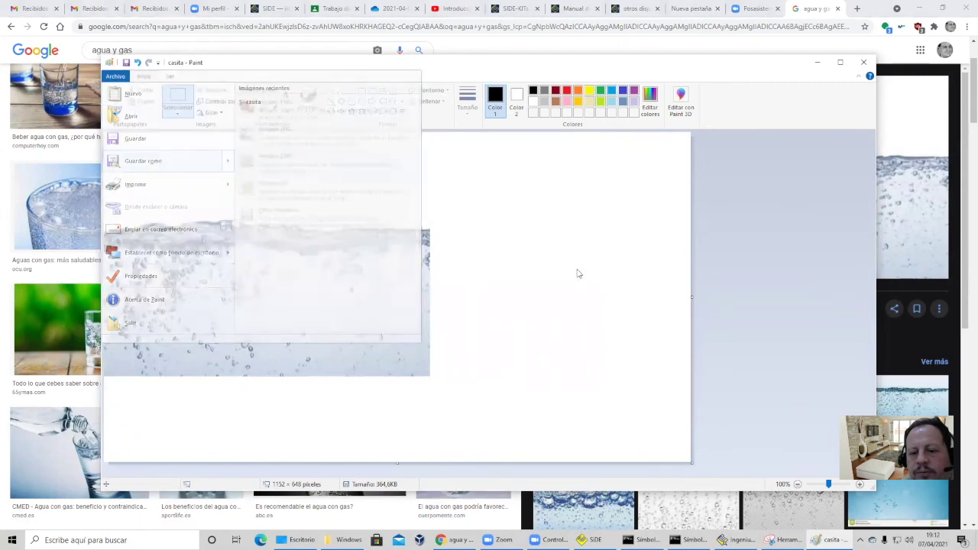
{"action": "left_click", "coordinate": [566, 381]}
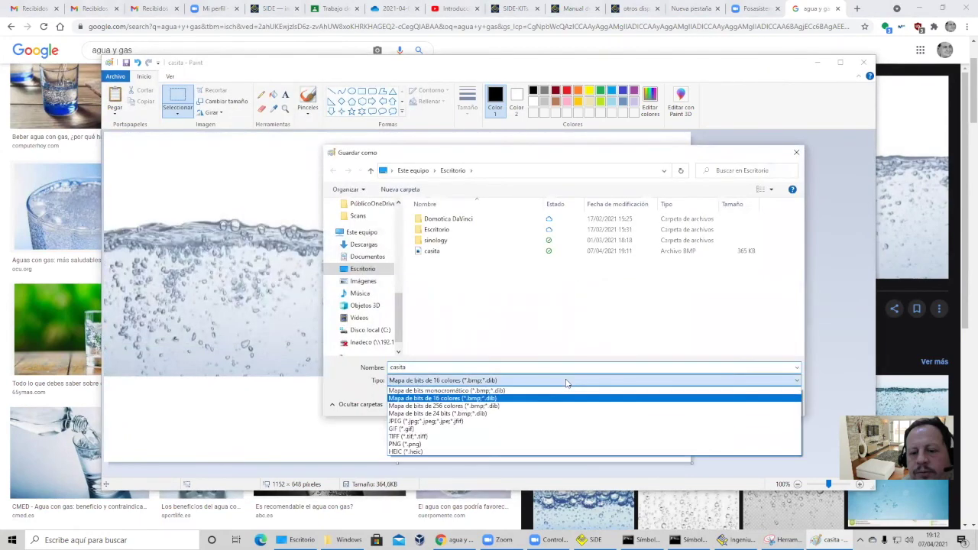
{"action": "left_click", "coordinate": [565, 413]}
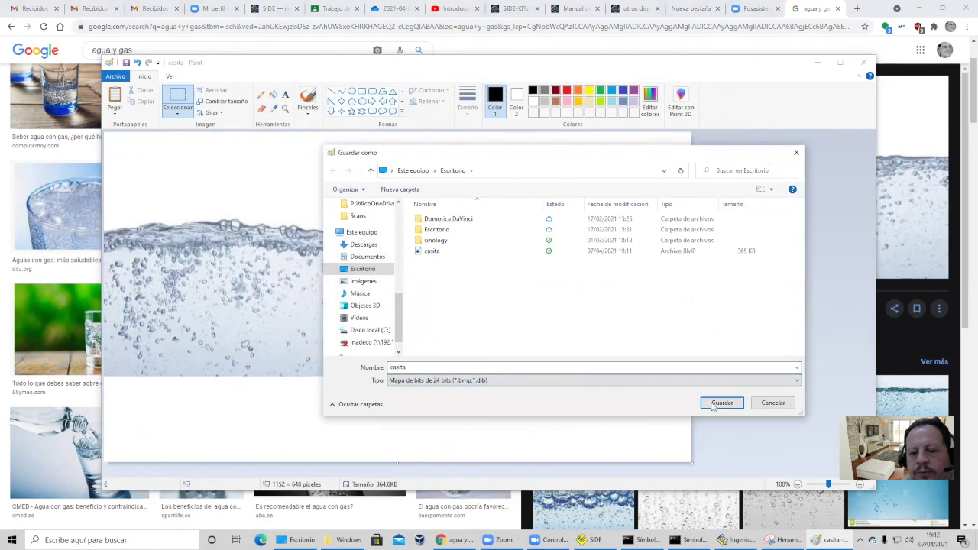
{"action": "double_click", "coordinate": [488, 367]}
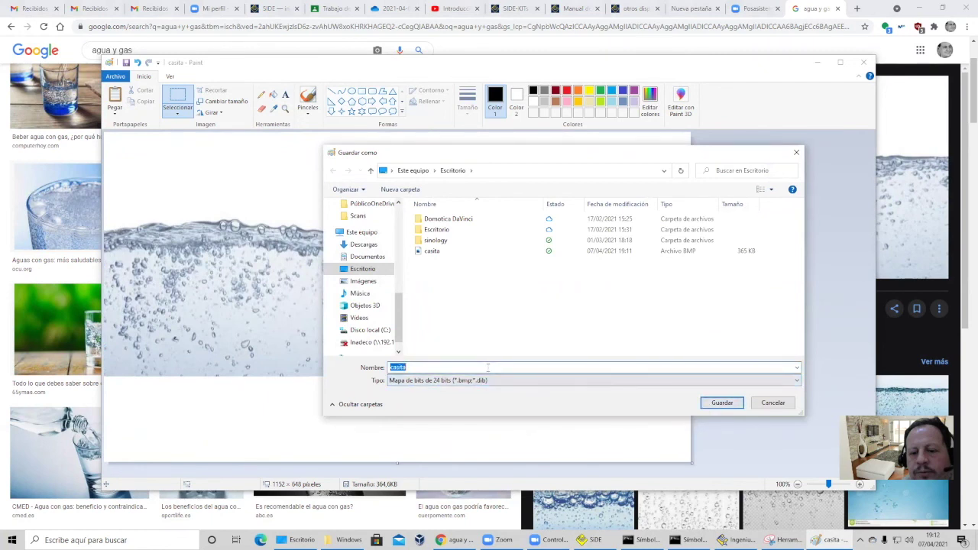
{"action": "type", "text": "agua y gas"}
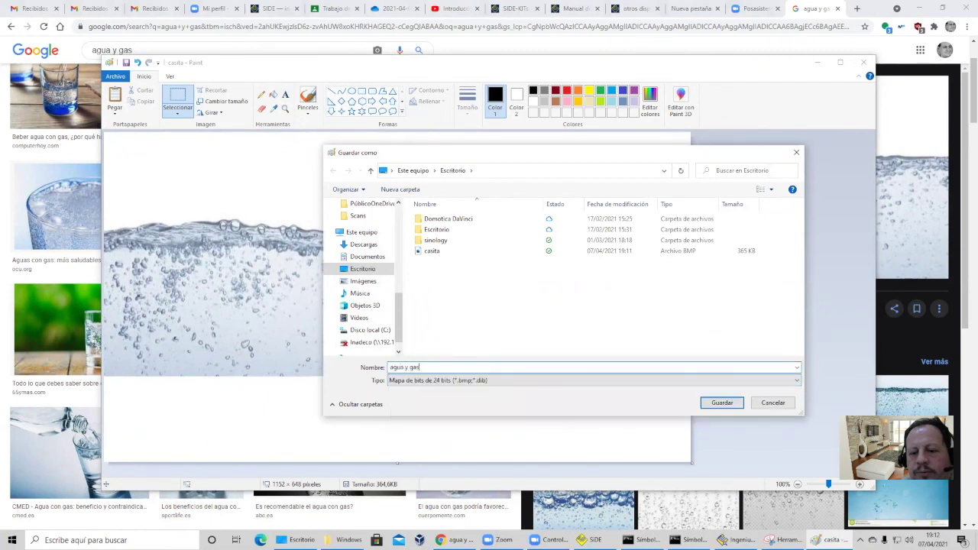
{"action": "key", "text": "Return"}
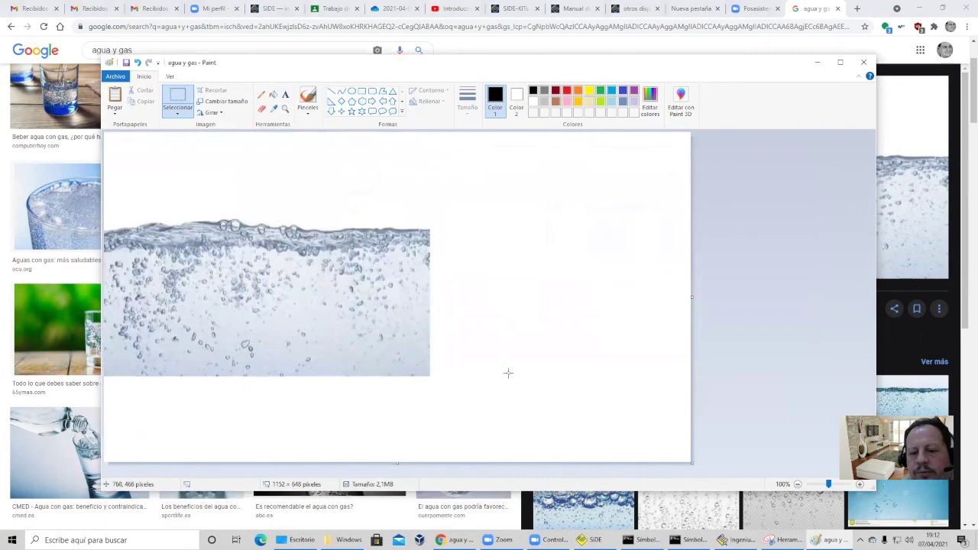
- Close Paint and load casita.bmp as the first web-server plan image in BUSing
{"action": "left_click", "coordinate": [863, 62]}
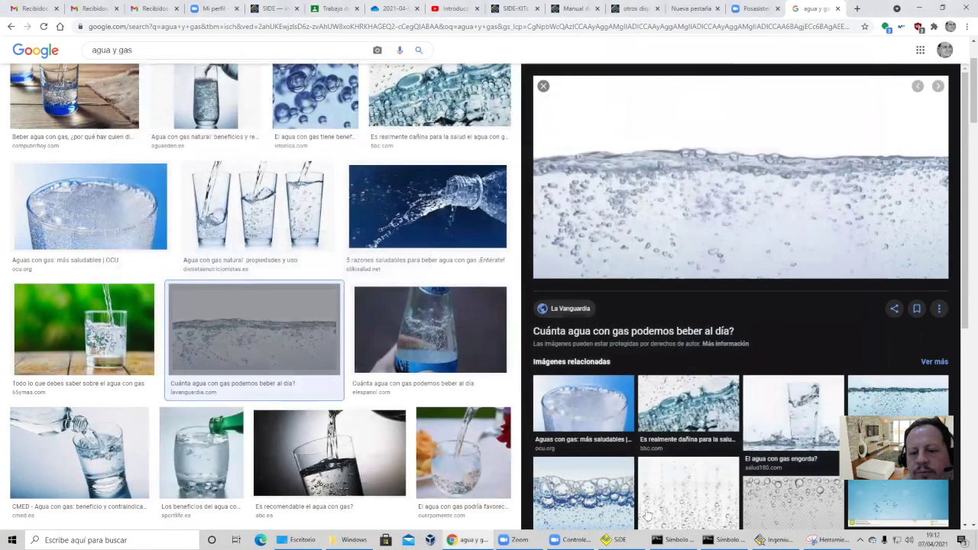
{"action": "left_click", "coordinate": [634, 538]}
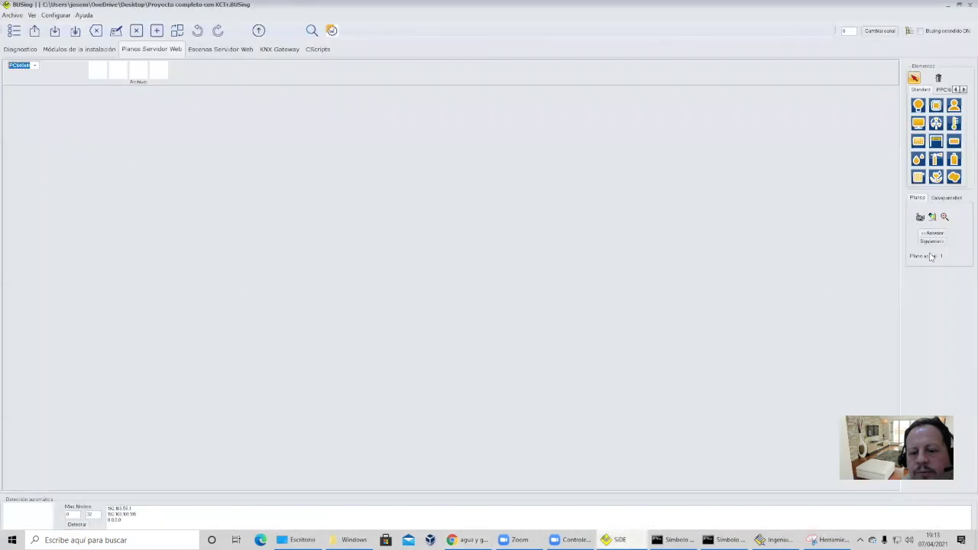
{"action": "left_click", "coordinate": [919, 217]}
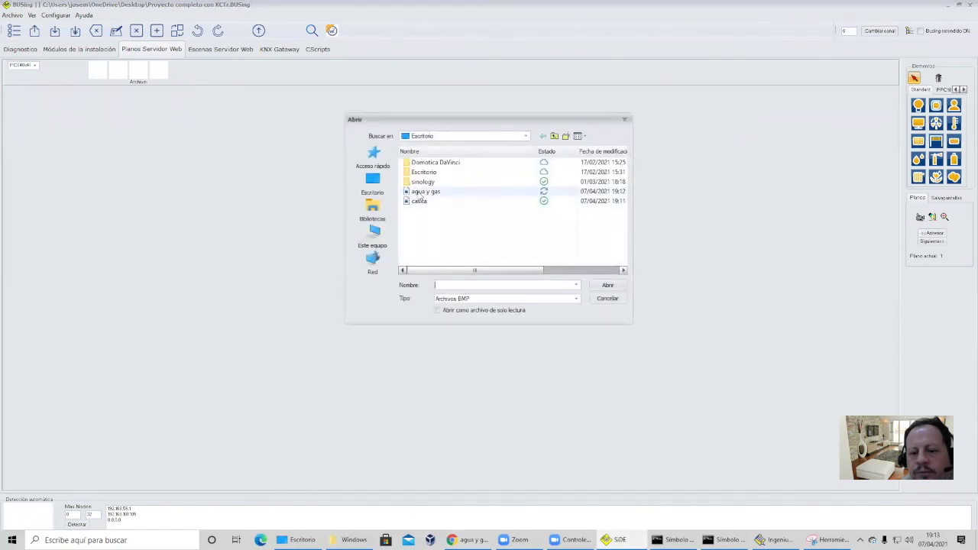
{"action": "left_click", "coordinate": [418, 201]}
{"action": "left_click", "coordinate": [608, 286]}
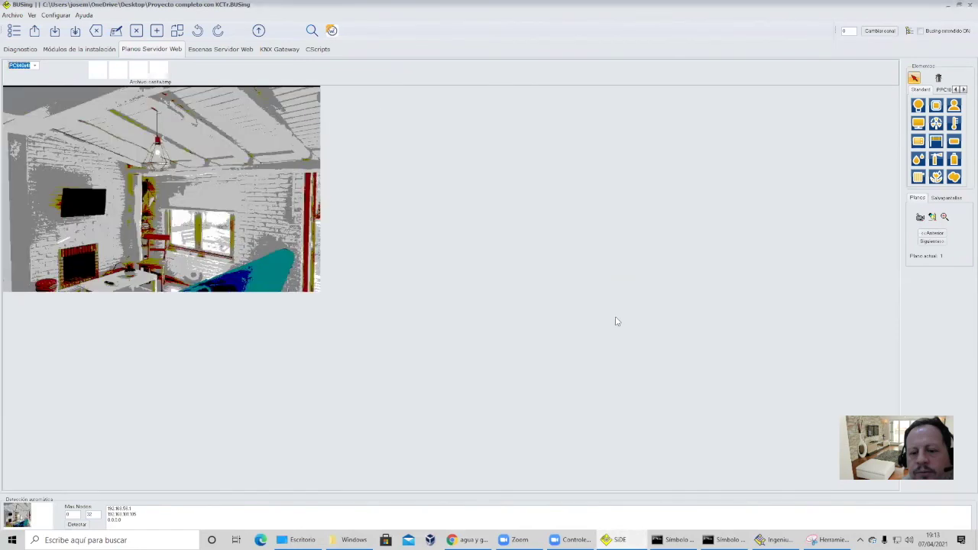
- Load agua y gas.bmp onto the second plan, then return to plan 1
{"action": "left_click", "coordinate": [932, 241]}
{"action": "left_click", "coordinate": [920, 216]}
{"action": "left_click", "coordinate": [420, 192]}
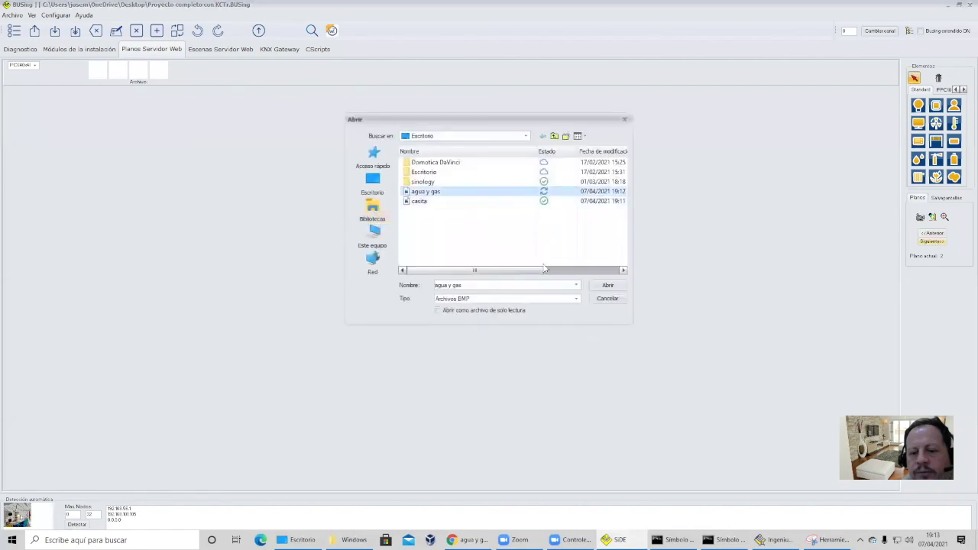
{"action": "left_click", "coordinate": [608, 285]}
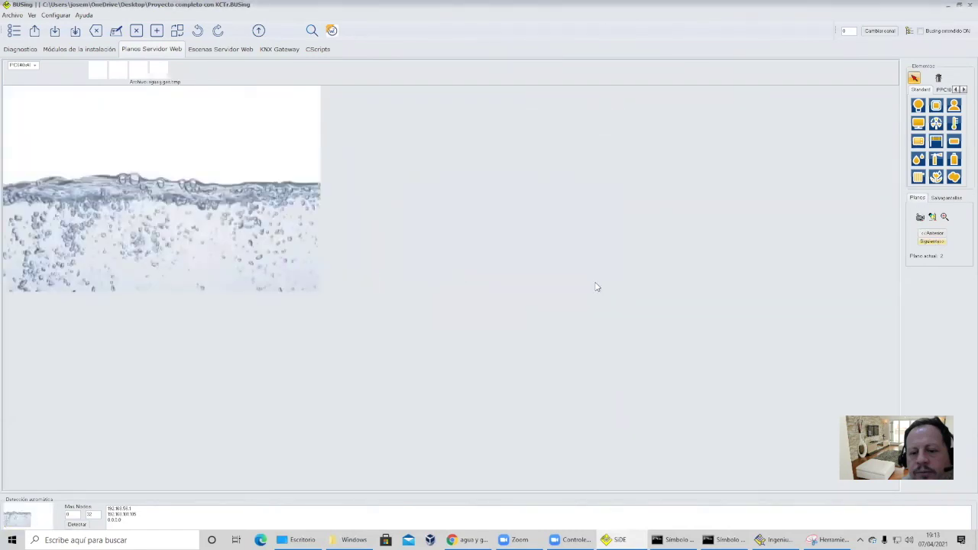
{"action": "left_click", "coordinate": [935, 233]}
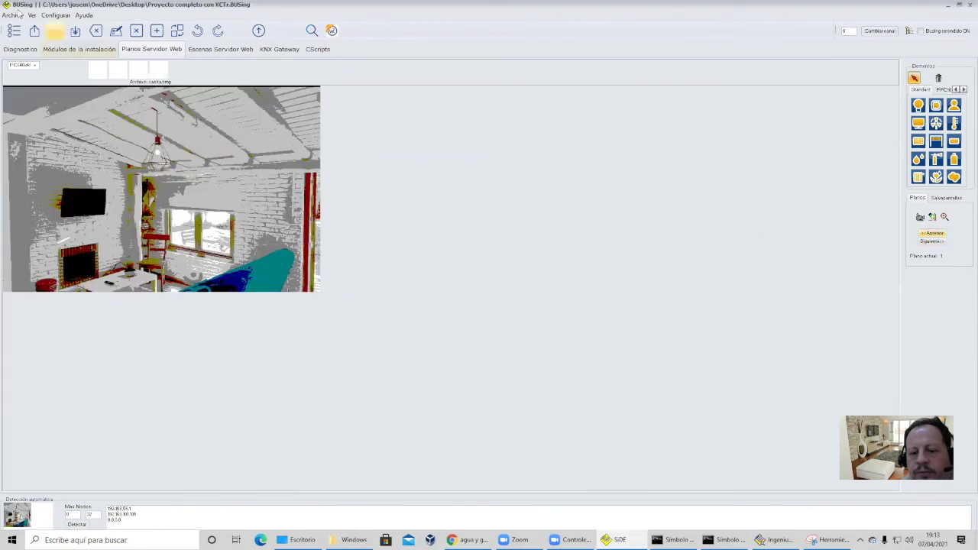
- Save the project and place four light-bulb icons on the room photo's left side
{"action": "left_click", "coordinate": [13, 16]}
{"action": "left_click", "coordinate": [23, 50]}
{"action": "left_click", "coordinate": [919, 106]}
{"action": "left_click_drag", "start_coordinate": [16, 99], "coordinate": [33, 133]}
{"action": "left_click", "coordinate": [919, 106]}
{"action": "left_click_drag", "start_coordinate": [15, 99], "coordinate": [69, 136]}
{"action": "left_click", "coordinate": [919, 106]}
{"action": "left_click_drag", "start_coordinate": [15, 97], "coordinate": [36, 170]}
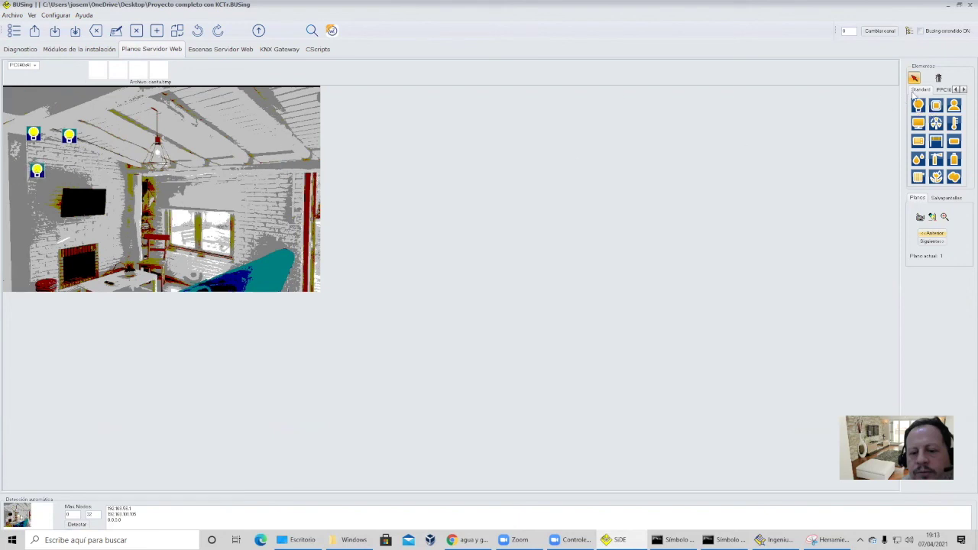
{"action": "left_click", "coordinate": [919, 106]}
{"action": "left_click_drag", "start_coordinate": [15, 98], "coordinate": [68, 173]}
- Add two bulbs on the room's right side and a blind icon near the ceiling lamp
{"action": "left_click", "coordinate": [919, 107]}
{"action": "left_click_drag", "start_coordinate": [15, 97], "coordinate": [285, 120]}
{"action": "left_click", "coordinate": [918, 106]}
{"action": "left_click_drag", "start_coordinate": [15, 98], "coordinate": [288, 160]}
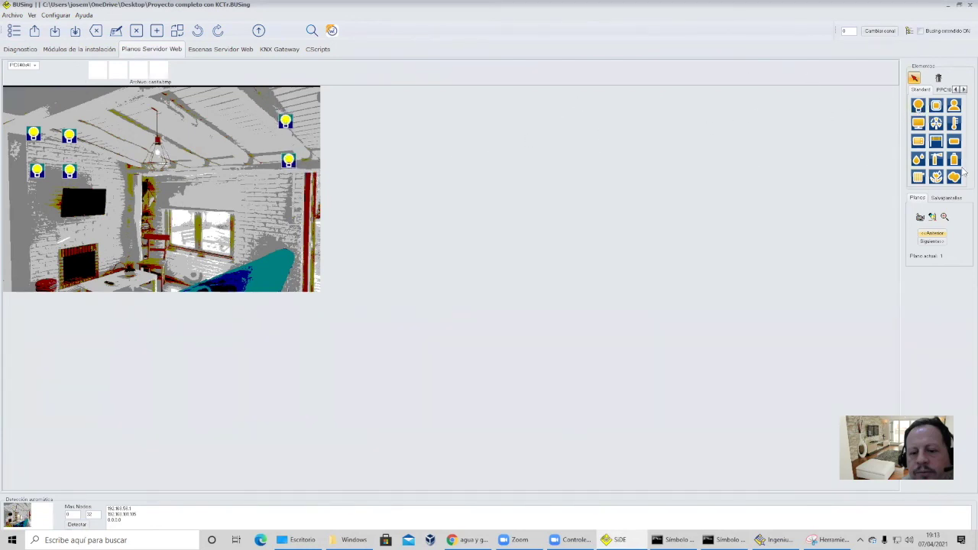
{"action": "left_click", "coordinate": [935, 141]}
{"action": "left_click_drag", "start_coordinate": [15, 97], "coordinate": [164, 169]}
- On the water plan, place a water-drop, a tap and one more device icon
{"action": "left_click", "coordinate": [933, 240]}
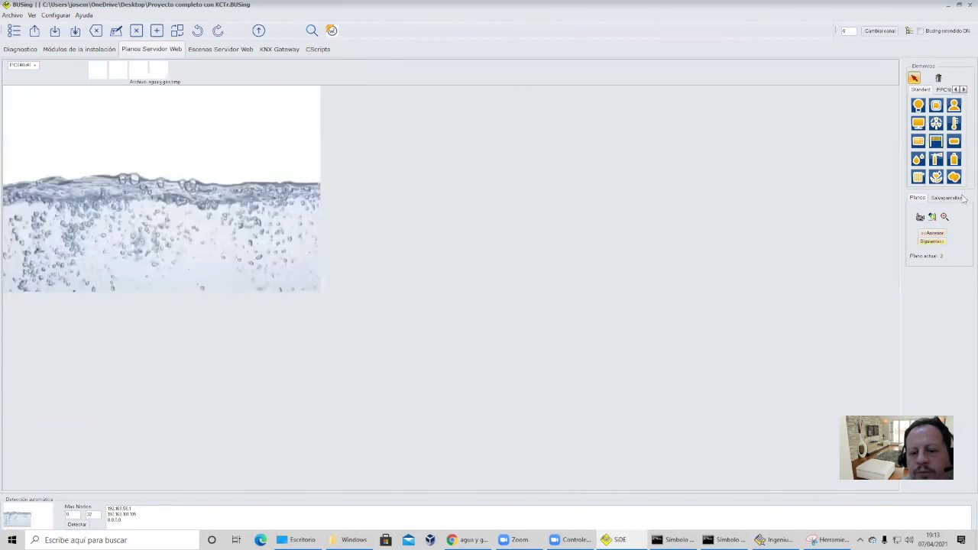
{"action": "left_click", "coordinate": [918, 158]}
{"action": "left_click_drag", "start_coordinate": [15, 97], "coordinate": [54, 135]}
{"action": "left_click", "coordinate": [935, 158]}
{"action": "left_click_drag", "start_coordinate": [15, 98], "coordinate": [55, 186]}
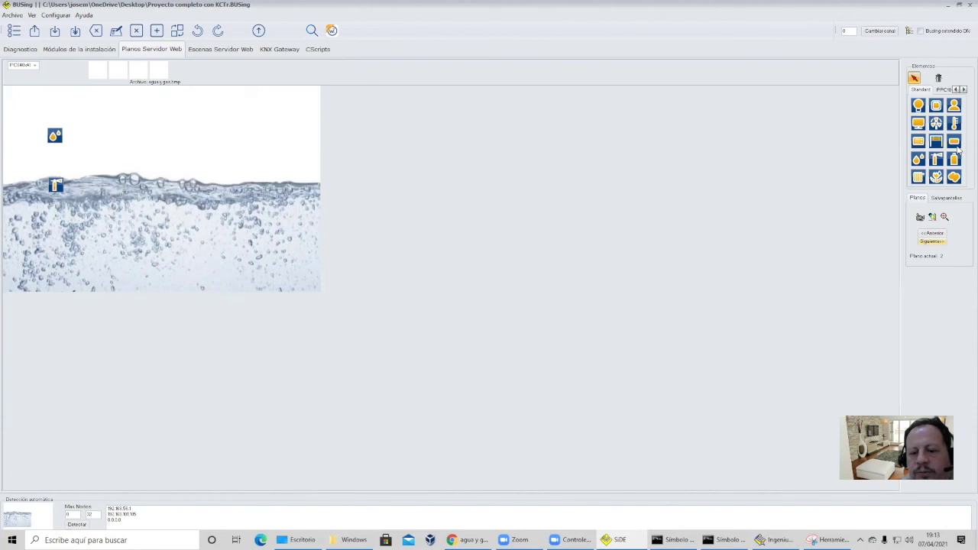
{"action": "left_click", "coordinate": [920, 176]}
{"action": "left_click_drag", "start_coordinate": [15, 98], "coordinate": [249, 139]}
- Add a fan at the water surface and a thermometer near the image centre
{"action": "left_click", "coordinate": [940, 122]}
{"action": "left_click", "coordinate": [273, 187]}
{"action": "left_click_drag", "start_coordinate": [272, 187], "coordinate": [252, 187]}
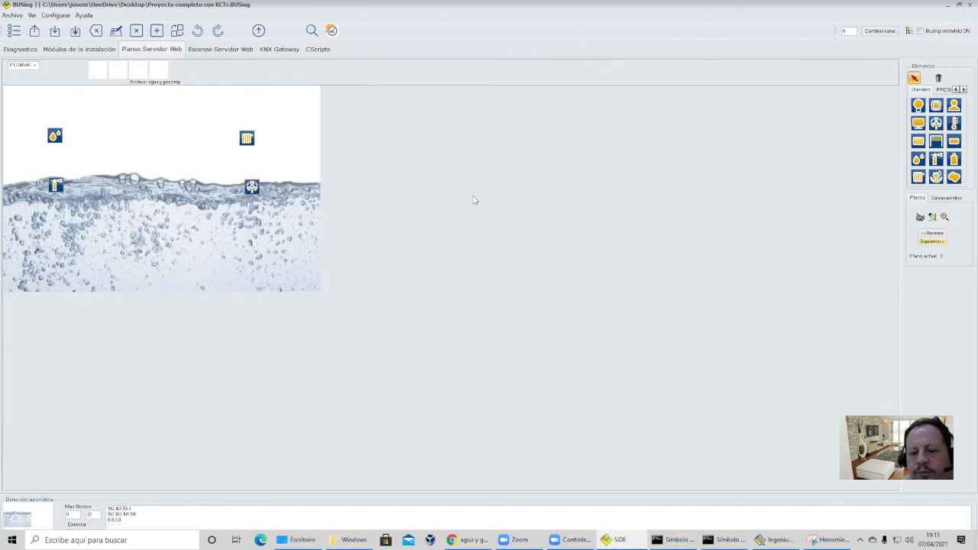
{"action": "left_click", "coordinate": [954, 123]}
{"action": "left_click", "coordinate": [111, 165]}
{"action": "left_click_drag", "start_coordinate": [111, 165], "coordinate": [156, 161]}
{"action": "left_click", "coordinate": [202, 164]}
- Return to the room plan and start linking the top-left bulb to a node output
{"action": "left_click", "coordinate": [929, 233]}
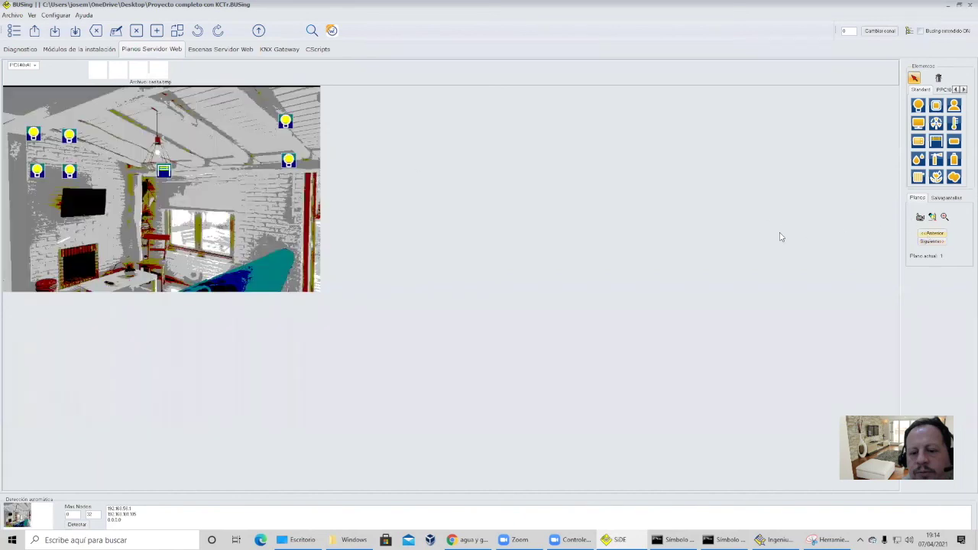
{"action": "right_click", "coordinate": [34, 132]}
{"action": "left_click", "coordinate": [33, 134]}
{"action": "right_click", "coordinate": [30, 131]}
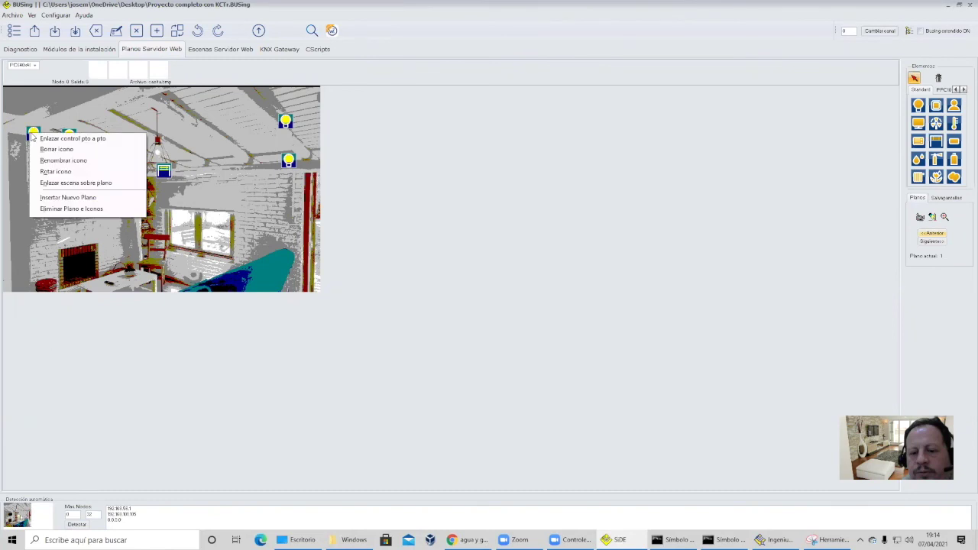
{"action": "left_click", "coordinate": [53, 139]}
- Link the first bulb to node 1-6E6S and the second bulb to its Luz2 output
{"action": "double_click", "coordinate": [395, 220]}
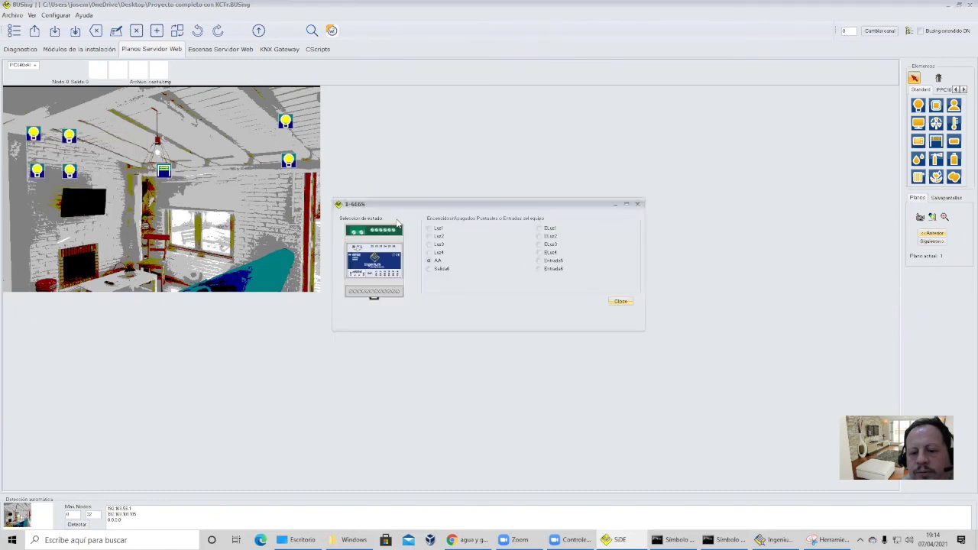
{"action": "left_click", "coordinate": [620, 301]}
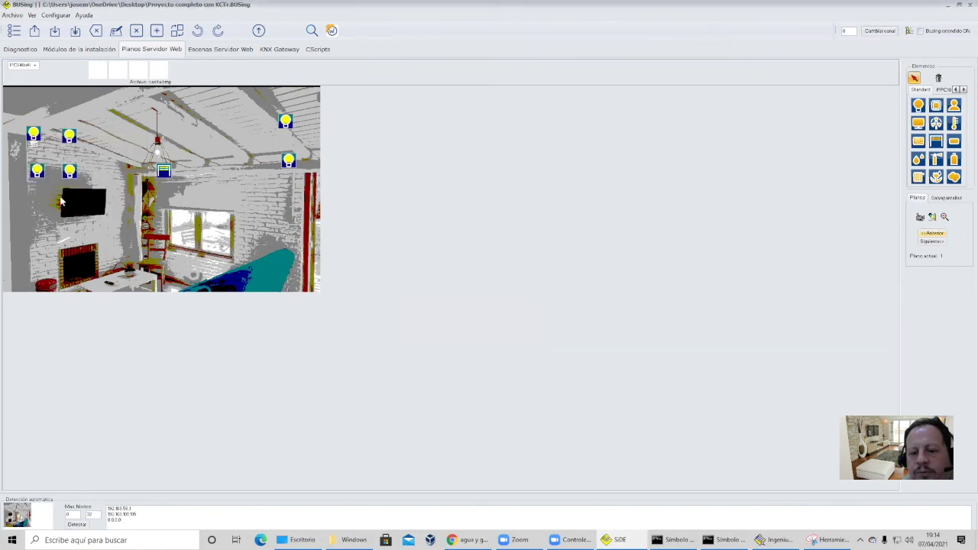
{"action": "right_click", "coordinate": [66, 134]}
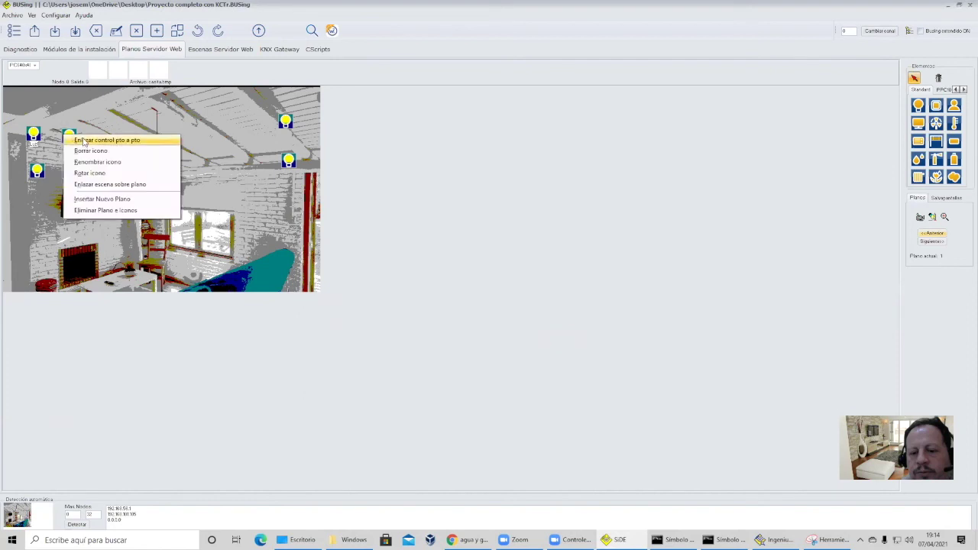
{"action": "left_click", "coordinate": [84, 139]}
{"action": "double_click", "coordinate": [397, 221]}
{"action": "left_click", "coordinate": [429, 236]}
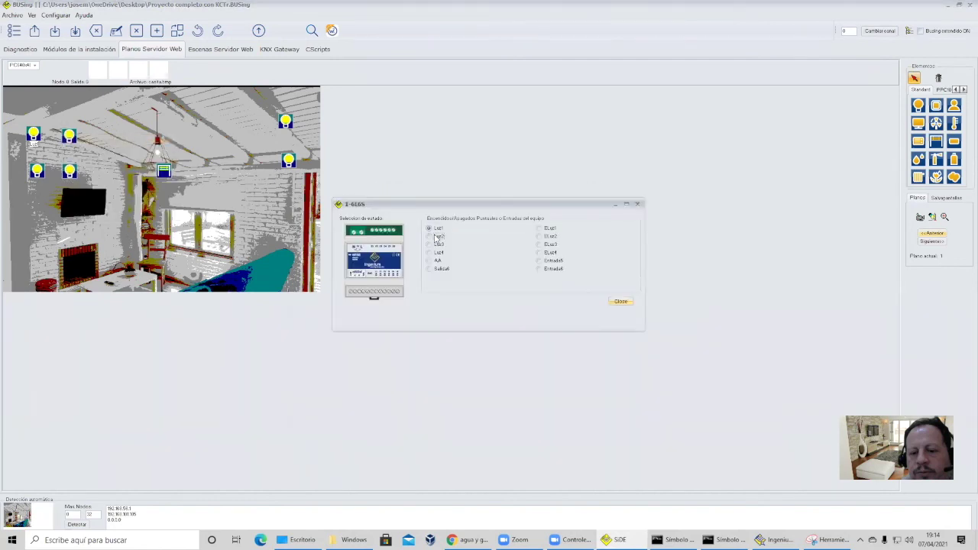
{"action": "left_click", "coordinate": [621, 301]}
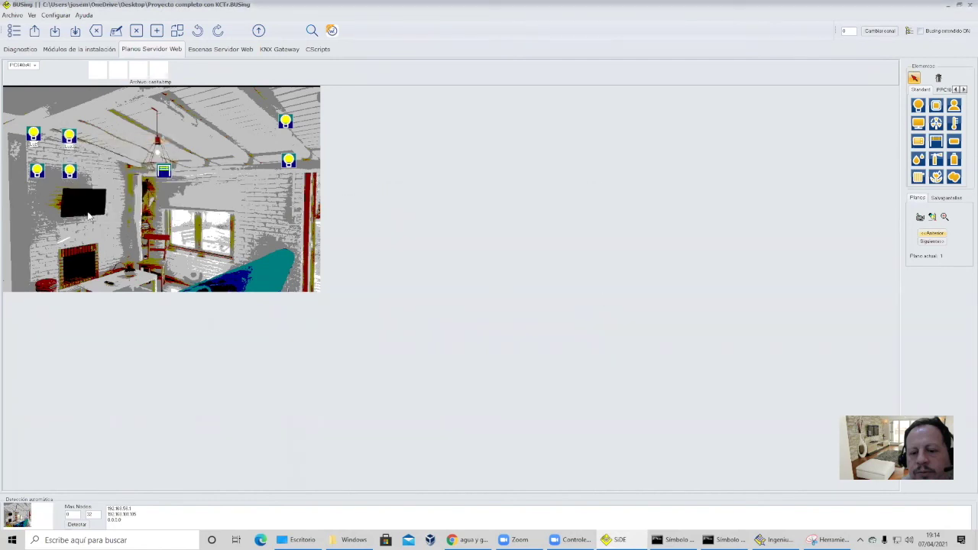
- Link the lower-left bulb to node 1-6E6S and the bulb above the television to Luz4
{"action": "right_click", "coordinate": [35, 174]}
{"action": "left_click", "coordinate": [50, 179]}
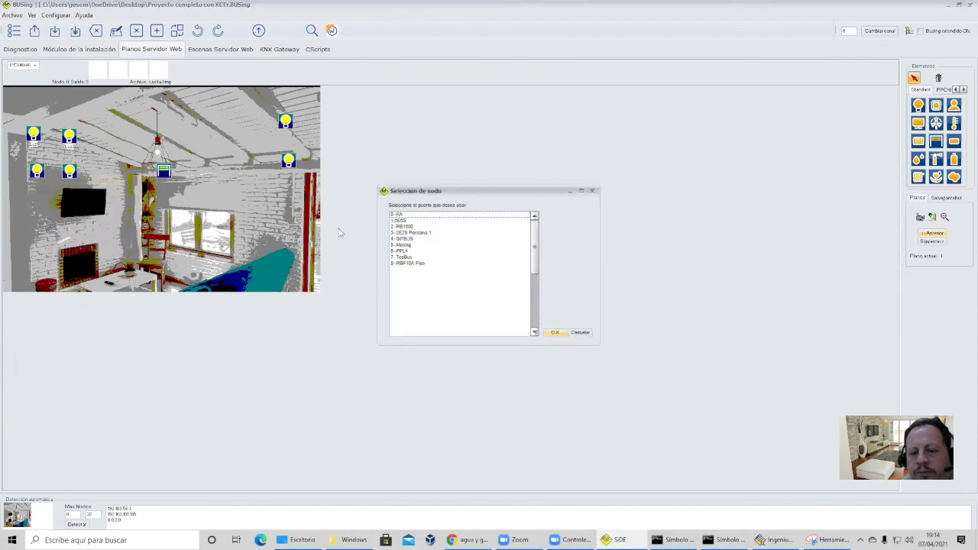
{"action": "left_click", "coordinate": [399, 221]}
{"action": "double_click", "coordinate": [402, 222]}
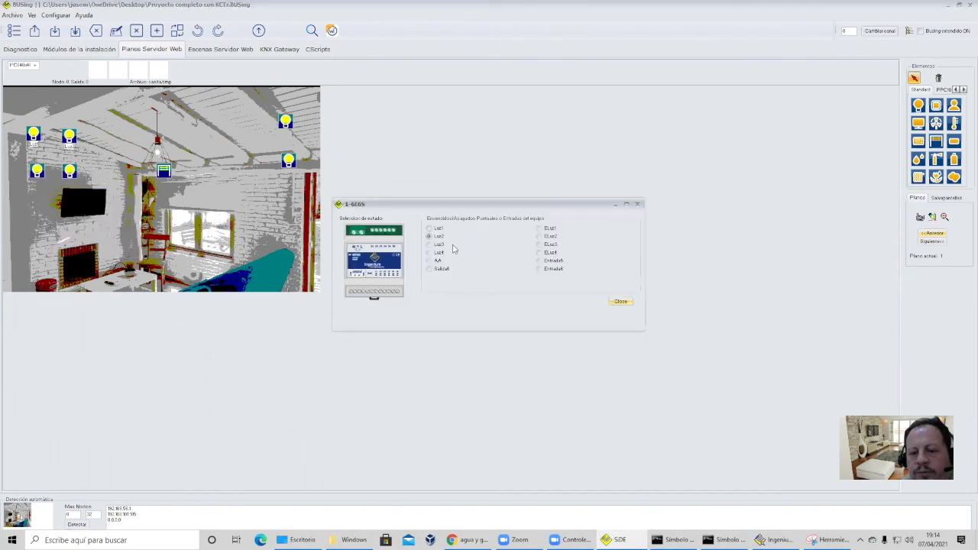
{"action": "left_click", "coordinate": [620, 301]}
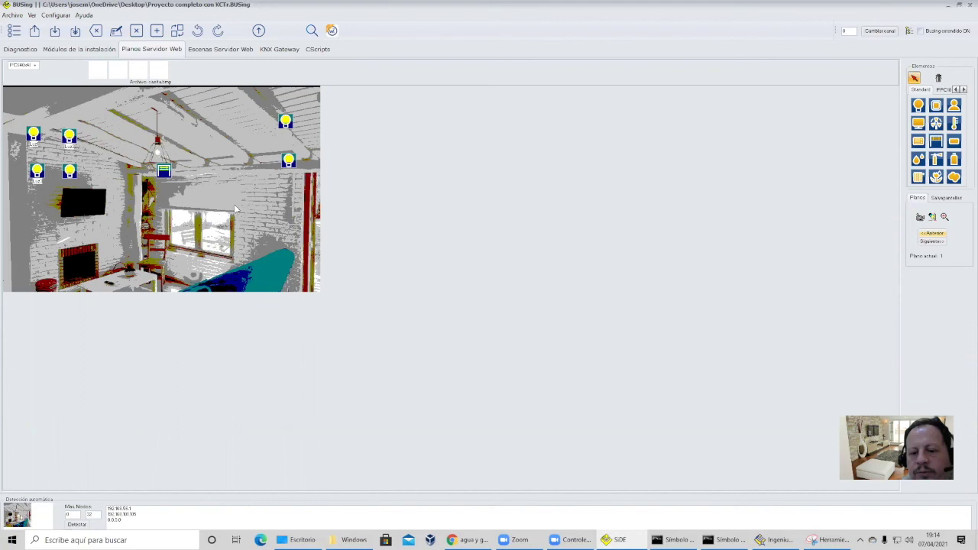
{"action": "right_click", "coordinate": [74, 177]}
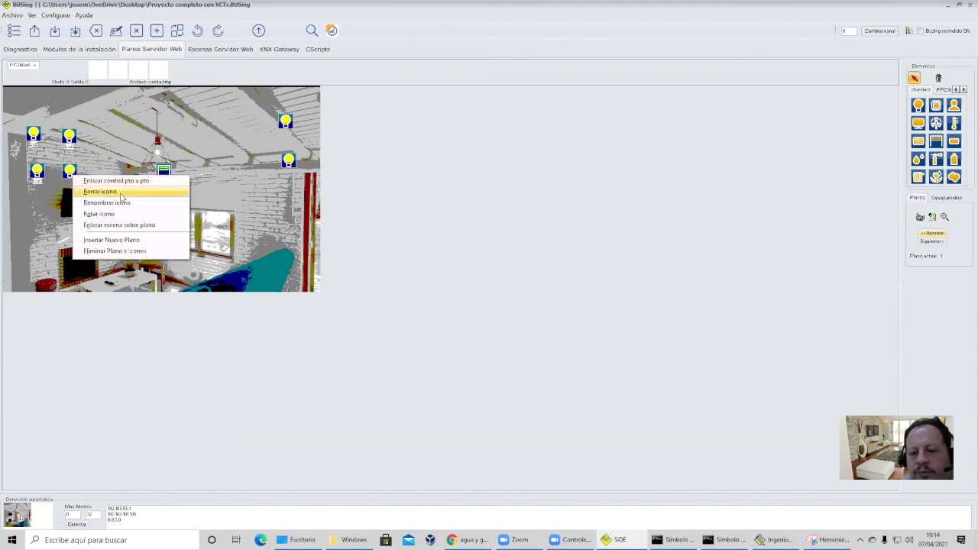
{"action": "left_click", "coordinate": [99, 178]}
{"action": "left_click", "coordinate": [397, 221]}
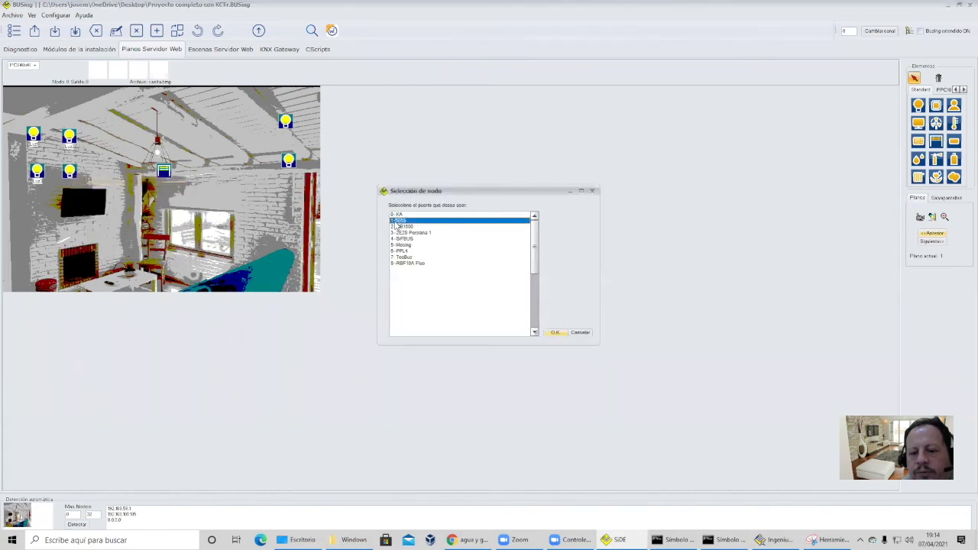
{"action": "left_click", "coordinate": [557, 334]}
{"action": "left_click", "coordinate": [442, 254]}
{"action": "left_click", "coordinate": [620, 302]}
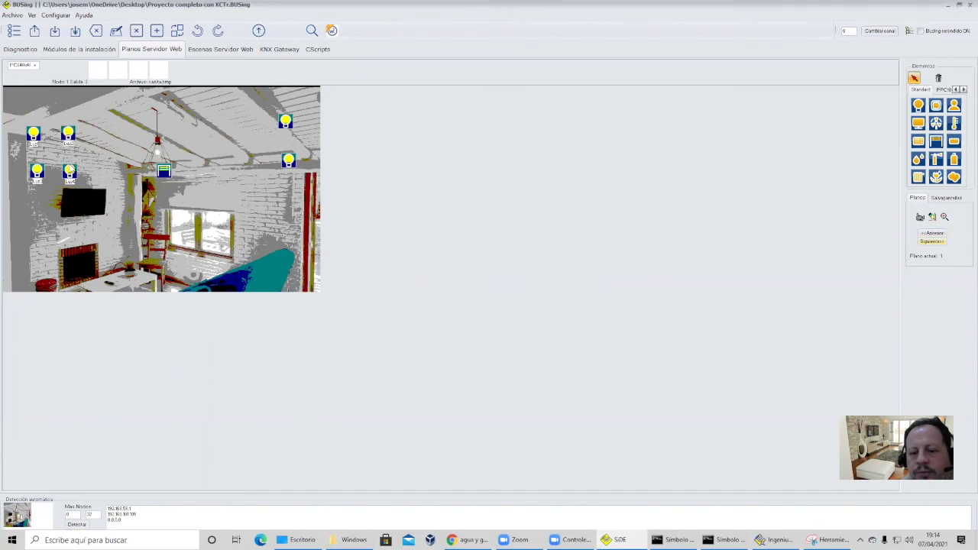
- Link the blind icon to the 3-2E2S Persiana 1 node
{"action": "right_click", "coordinate": [164, 169]}
{"action": "left_click", "coordinate": [187, 179]}
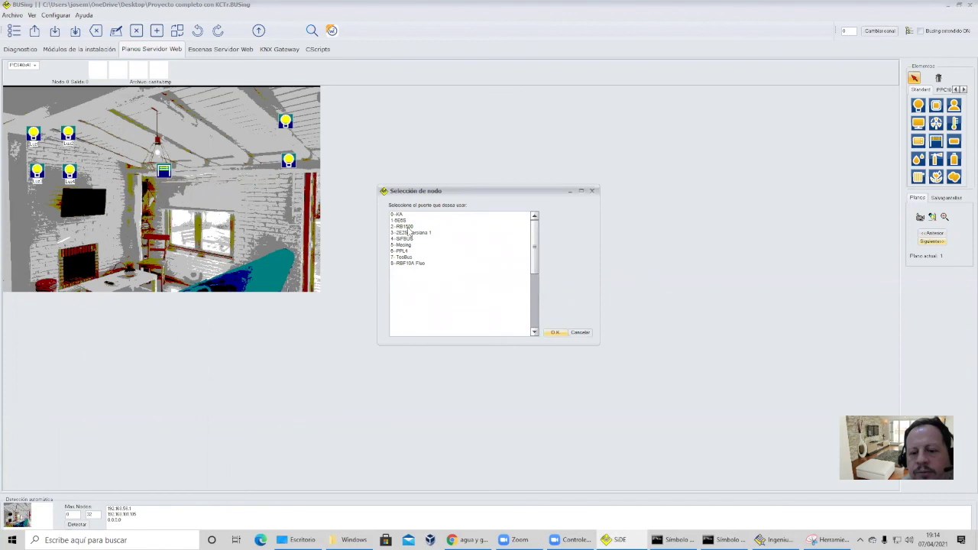
{"action": "left_click", "coordinate": [409, 221]}
{"action": "double_click", "coordinate": [410, 233]}
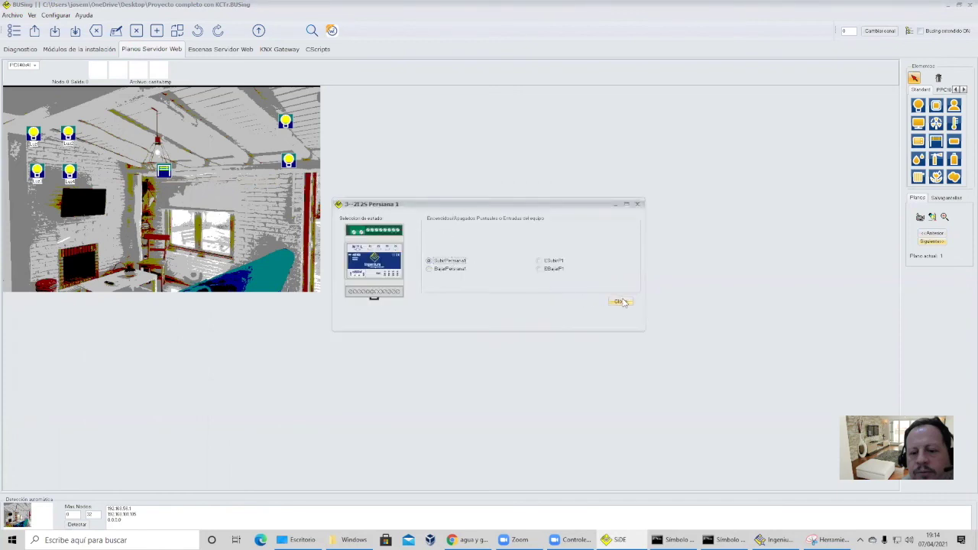
{"action": "left_click", "coordinate": [620, 302]}
- Link the top-right lamp icon to the RB1500 node output
{"action": "right_click", "coordinate": [287, 123]}
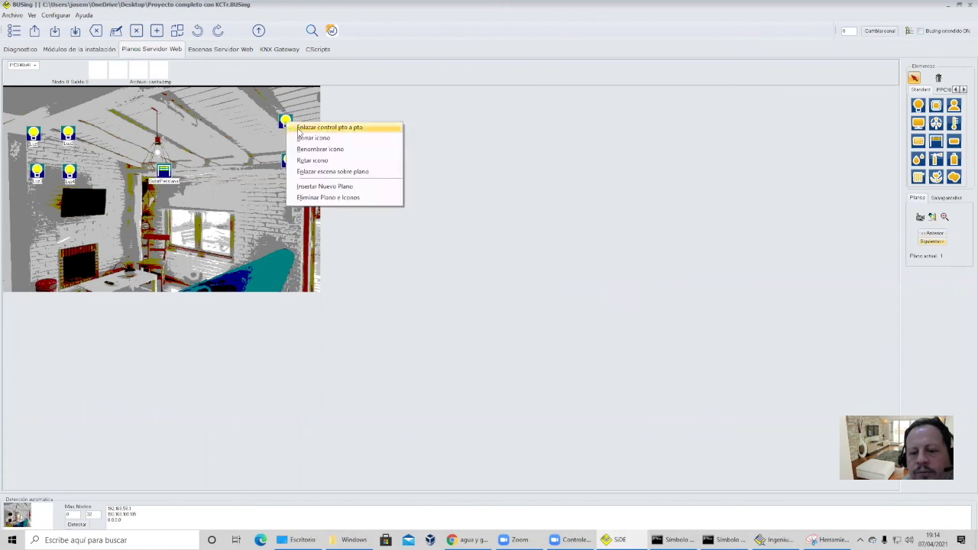
{"action": "left_click", "coordinate": [298, 129]}
{"action": "left_click", "coordinate": [412, 227]}
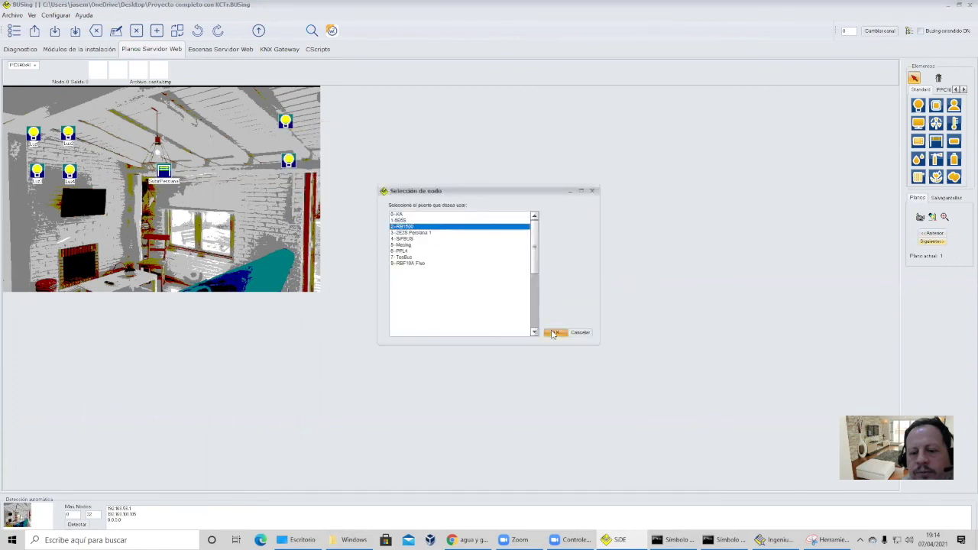
{"action": "left_click", "coordinate": [555, 333]}
{"action": "left_click", "coordinate": [536, 316]}
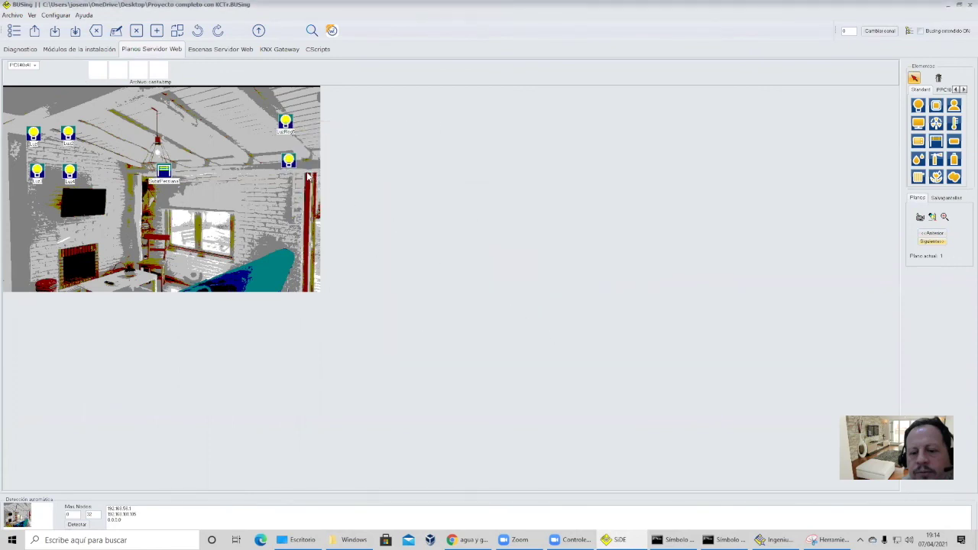
- Link the lower-right lamp to the RBF10A Fluo node, labelled LuzReg6Fluo
{"action": "right_click", "coordinate": [290, 163]}
{"action": "left_click", "coordinate": [314, 167]}
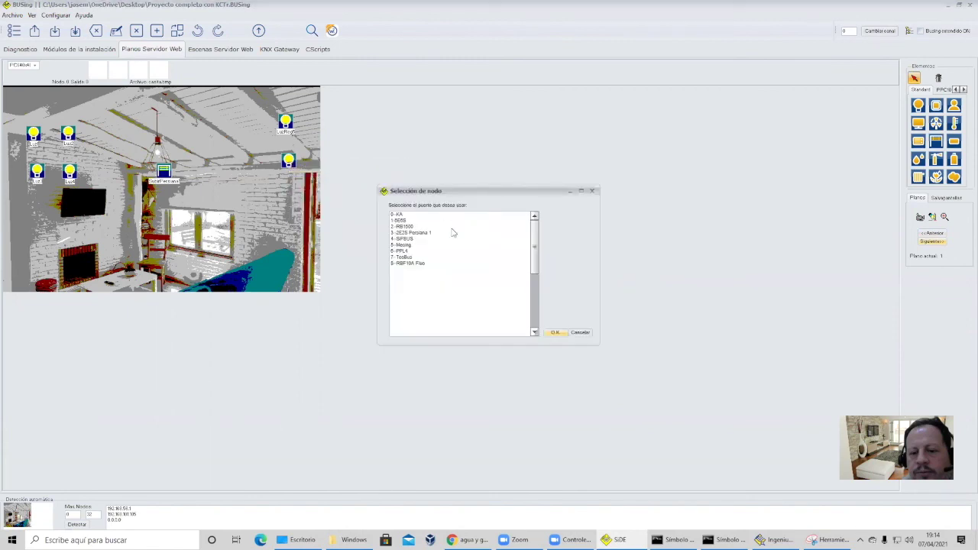
{"action": "left_click", "coordinate": [414, 264]}
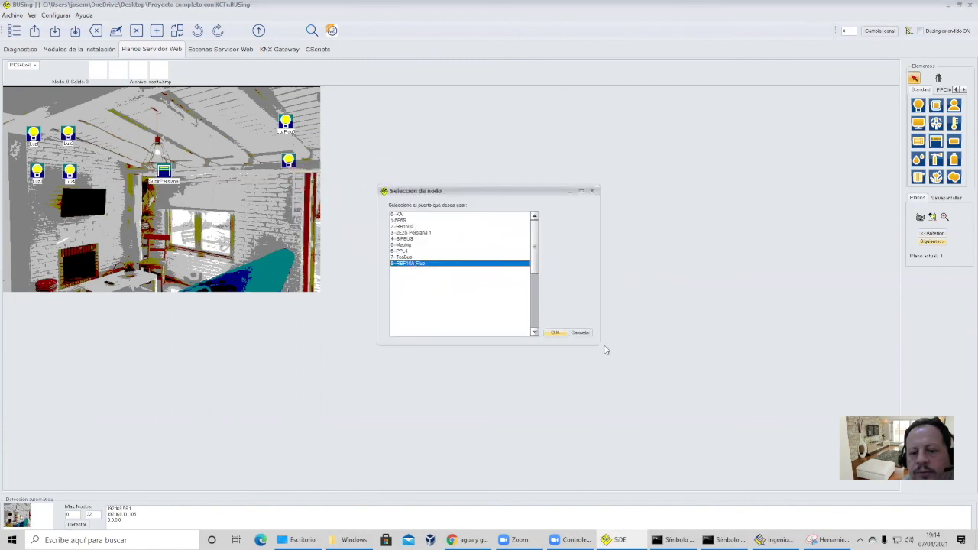
{"action": "left_click", "coordinate": [556, 333]}
{"action": "left_click", "coordinate": [536, 317]}
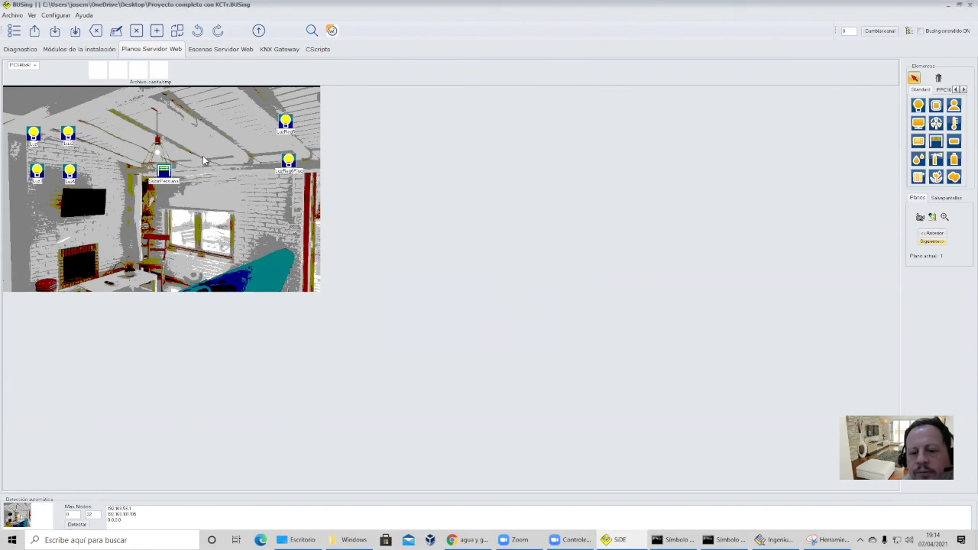
- On the water plan, link the water drop icon to the Persiana 1 node's CorteAgua output
{"action": "left_click", "coordinate": [938, 241]}
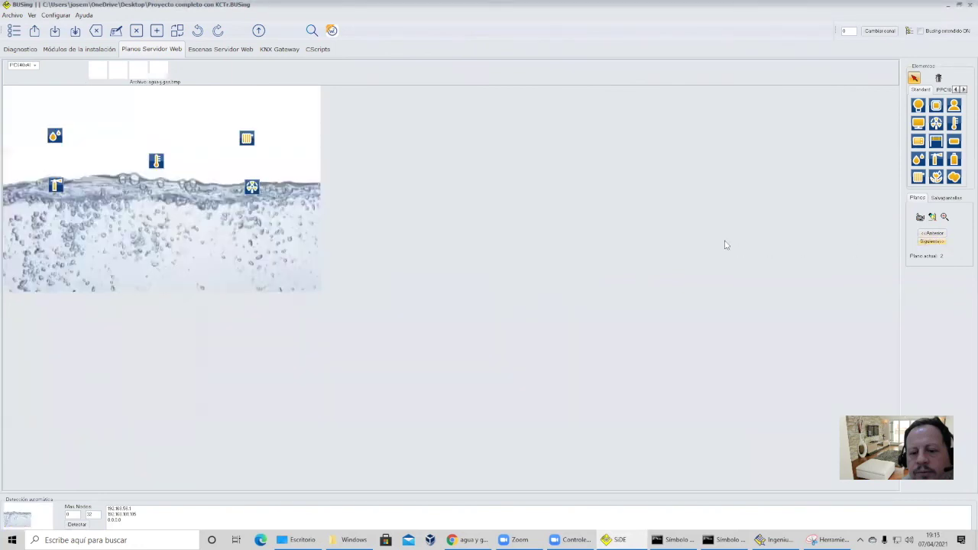
{"action": "right_click", "coordinate": [57, 136]}
{"action": "left_click", "coordinate": [92, 141]}
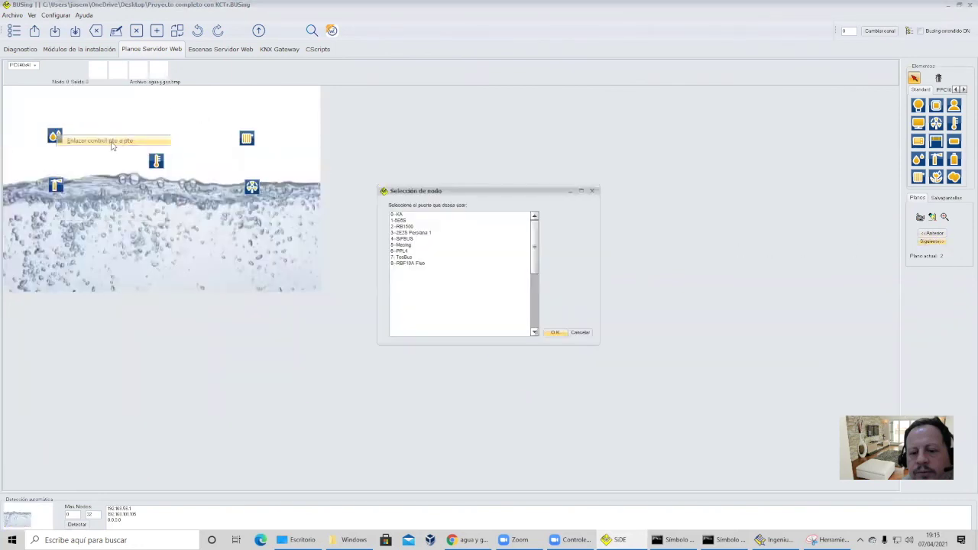
{"action": "double_click", "coordinate": [401, 218]}
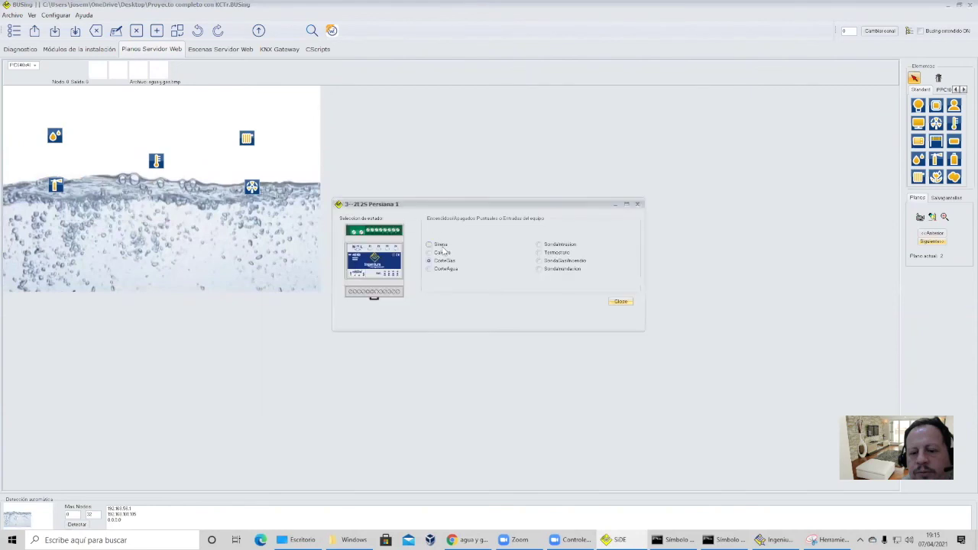
{"action": "left_click", "coordinate": [446, 269]}
{"action": "left_click", "coordinate": [628, 301]}
- Replace the lower-left tap icon with a new one and link it to the Persiana 1 node
{"action": "right_click", "coordinate": [61, 187]}
{"action": "left_click", "coordinate": [84, 200]}
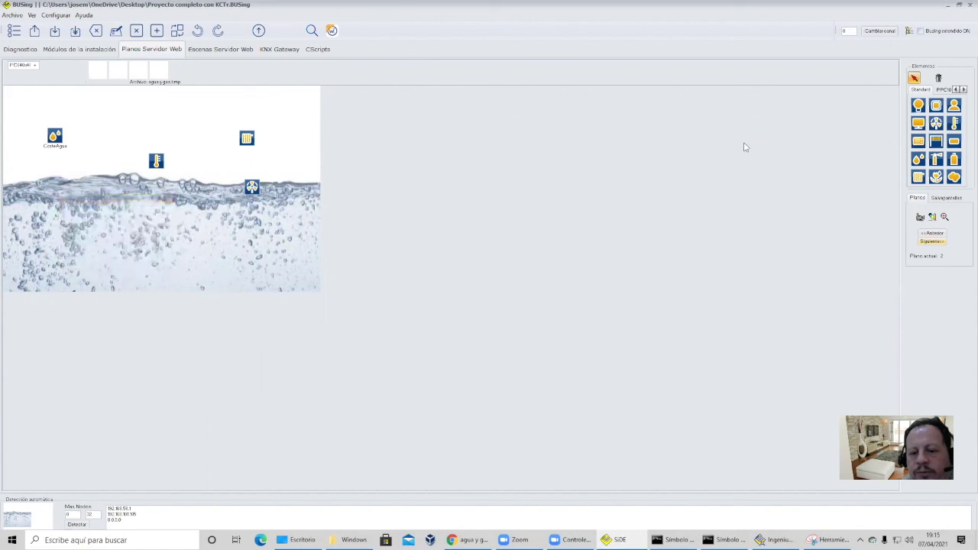
{"action": "left_click_drag", "start_coordinate": [936, 160], "coordinate": [61, 200]}
{"action": "right_click", "coordinate": [61, 200]}
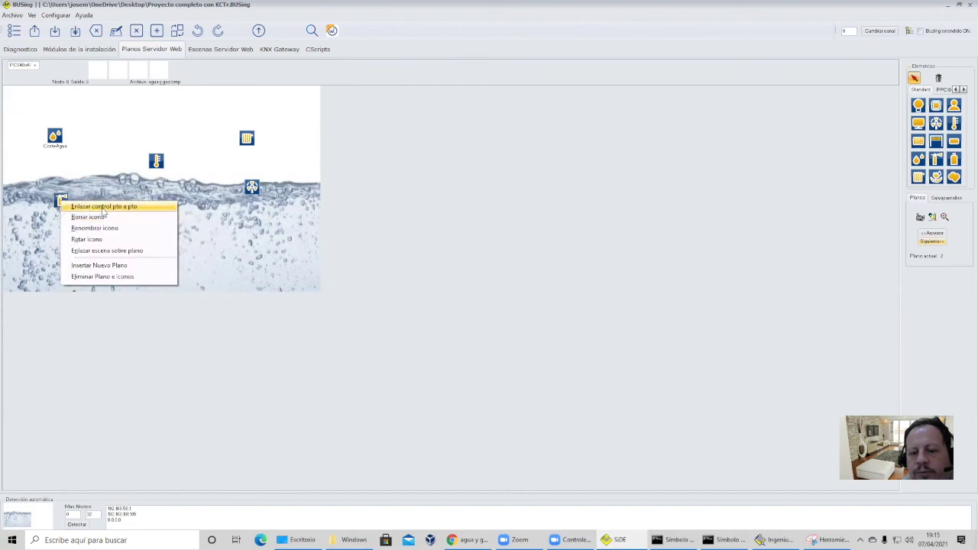
{"action": "left_click", "coordinate": [96, 203]}
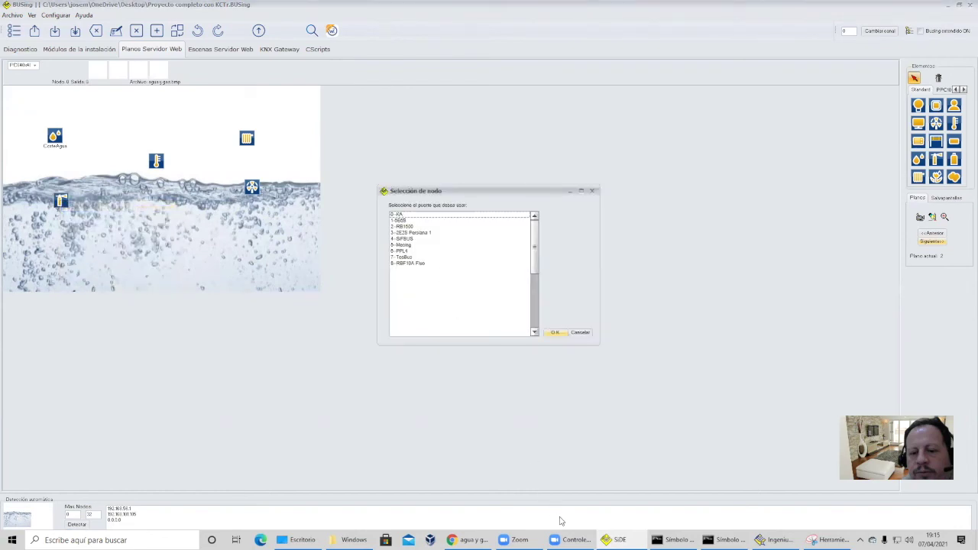
{"action": "left_click", "coordinate": [467, 539]}
{"action": "double_click", "coordinate": [407, 219]}
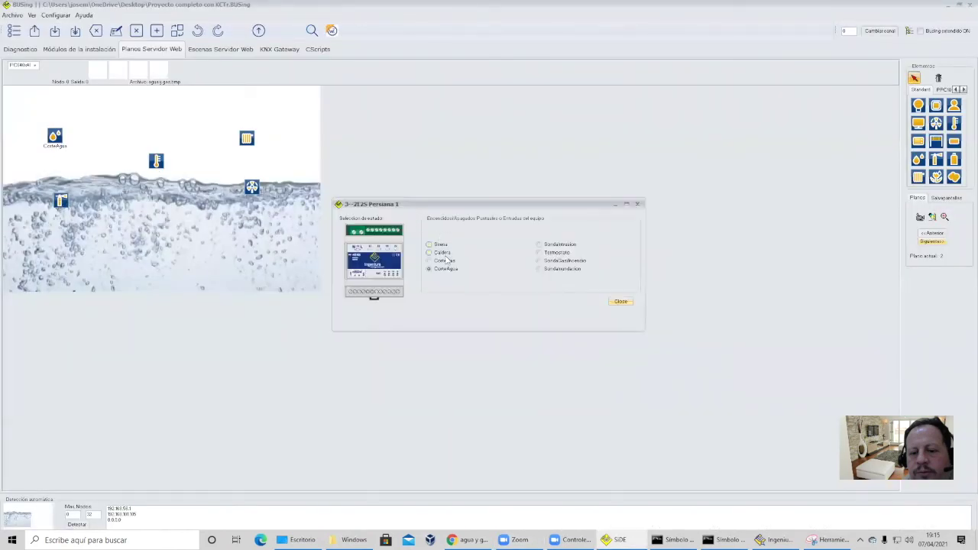
{"action": "left_click", "coordinate": [620, 302]}
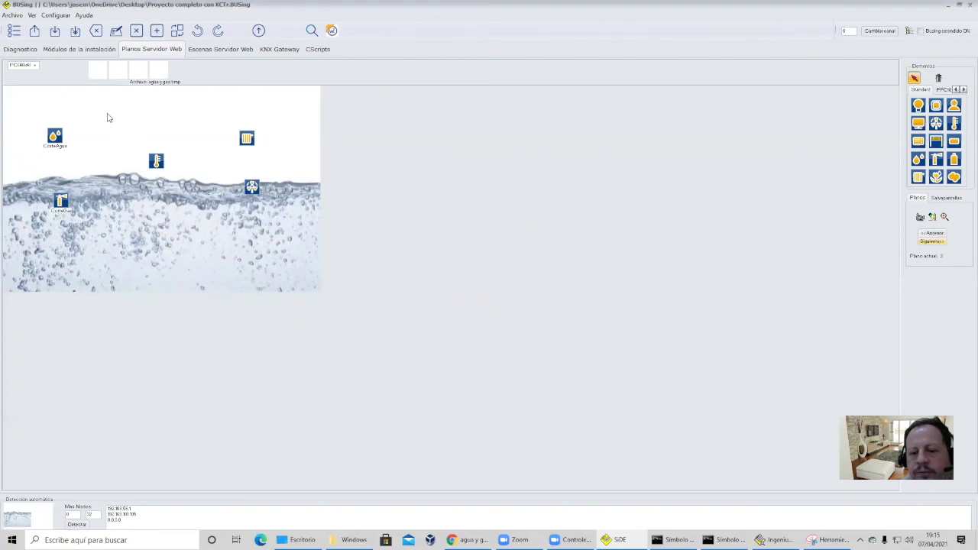
- Link the thermometer icon to the 7-TeoBus node
{"action": "right_click", "coordinate": [156, 160]}
{"action": "left_click", "coordinate": [191, 174]}
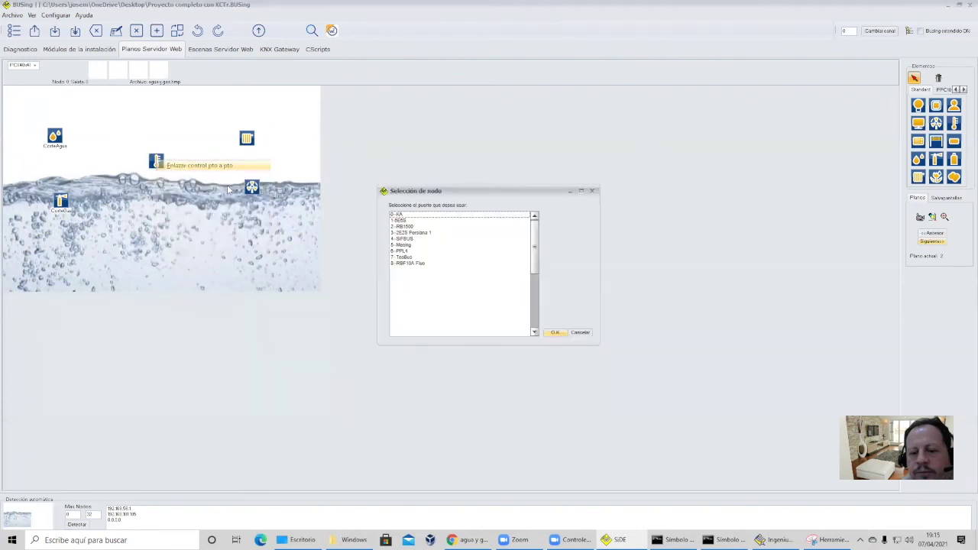
{"action": "left_click", "coordinate": [403, 257]}
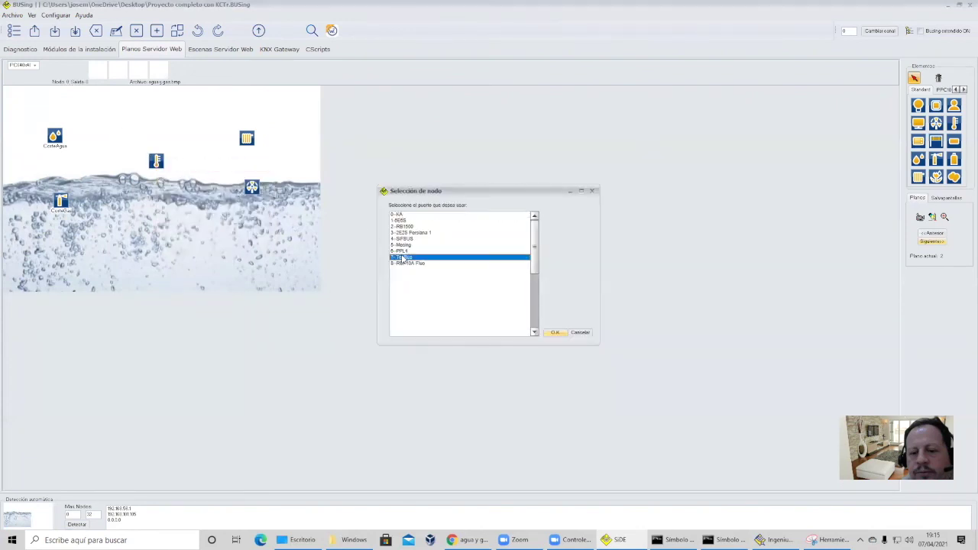
{"action": "left_click", "coordinate": [555, 332]}
- Link the top-right icon to the Persiana 1 node's Caldera output
{"action": "right_click", "coordinate": [251, 136]}
{"action": "left_click", "coordinate": [283, 145]}
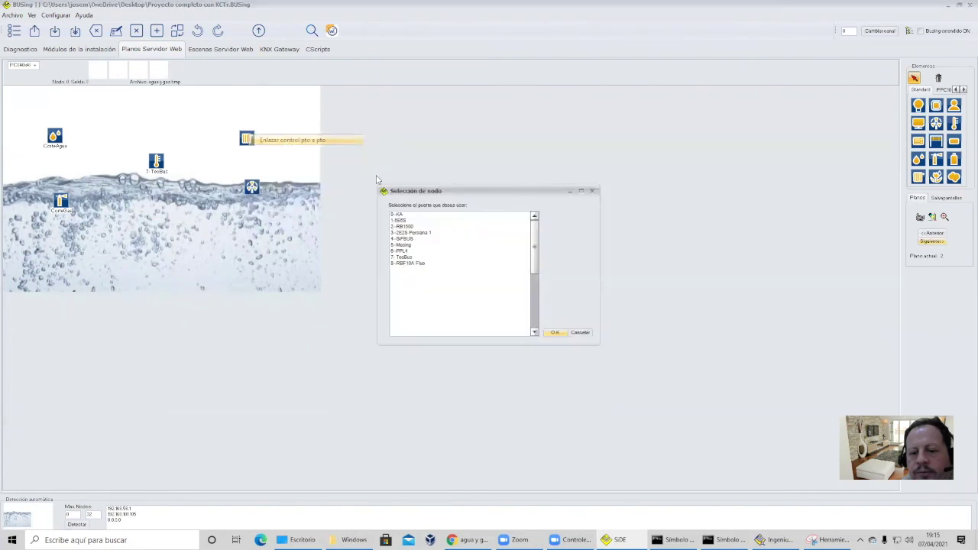
{"action": "double_click", "coordinate": [410, 217]}
{"action": "left_click", "coordinate": [443, 253]}
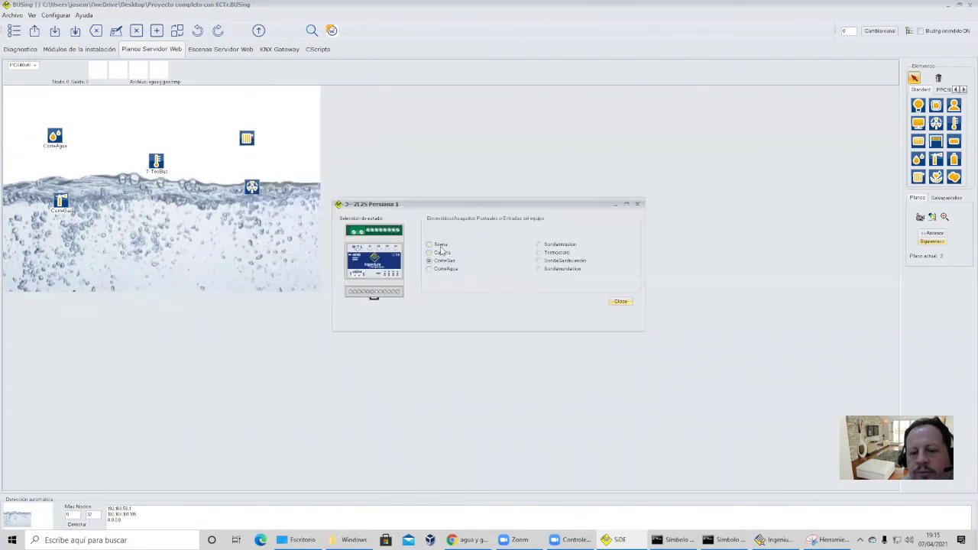
{"action": "left_click", "coordinate": [620, 301]}
- Link the fan icon to the 6E6S node, labelled AA
{"action": "right_click", "coordinate": [257, 193]}
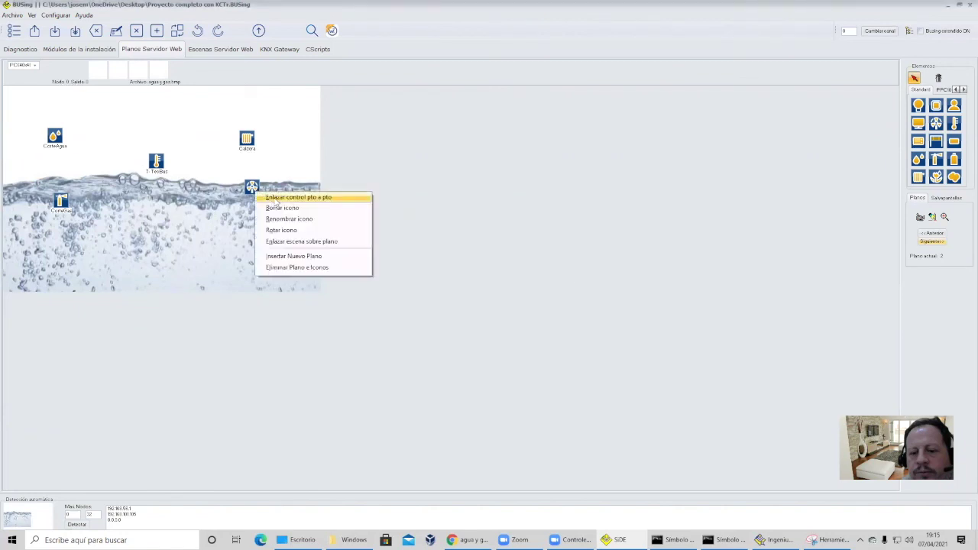
{"action": "left_click", "coordinate": [284, 197]}
{"action": "left_click", "coordinate": [427, 220]}
{"action": "double_click", "coordinate": [427, 221]}
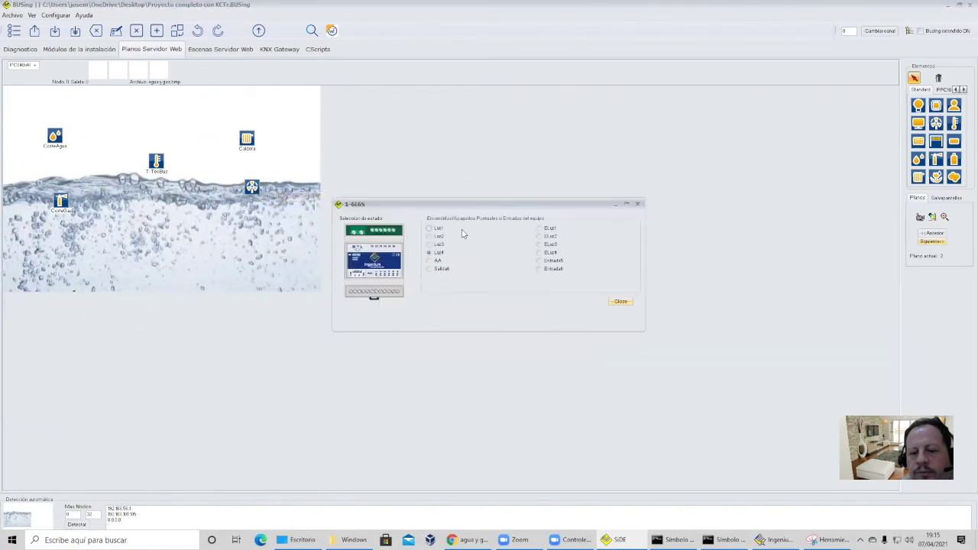
{"action": "left_click", "coordinate": [625, 302]}
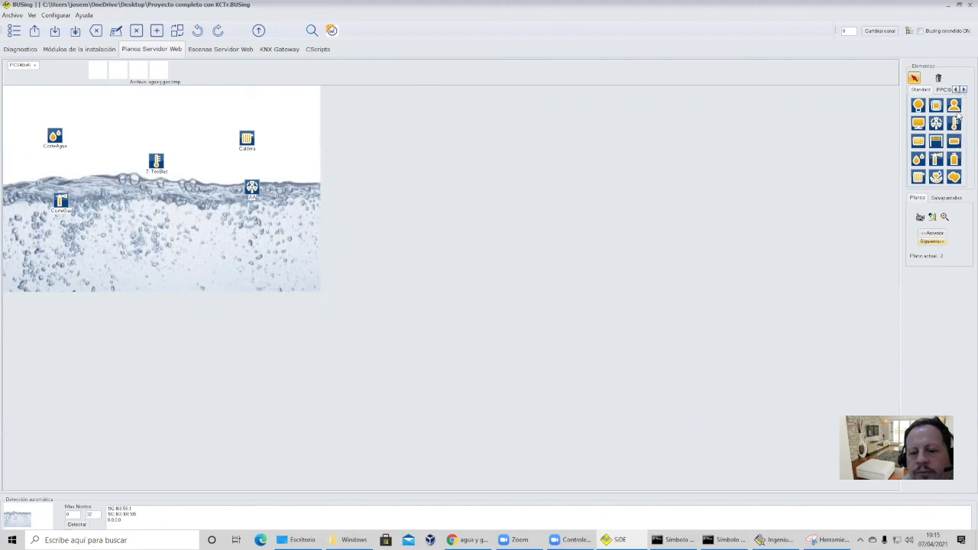
- Browse the Elementos icon categories (multimedia, appliances, user) and return to the Standard set
{"action": "left_click", "coordinate": [963, 89]}
{"action": "left_click", "coordinate": [944, 90]}
{"action": "left_click", "coordinate": [963, 90]}
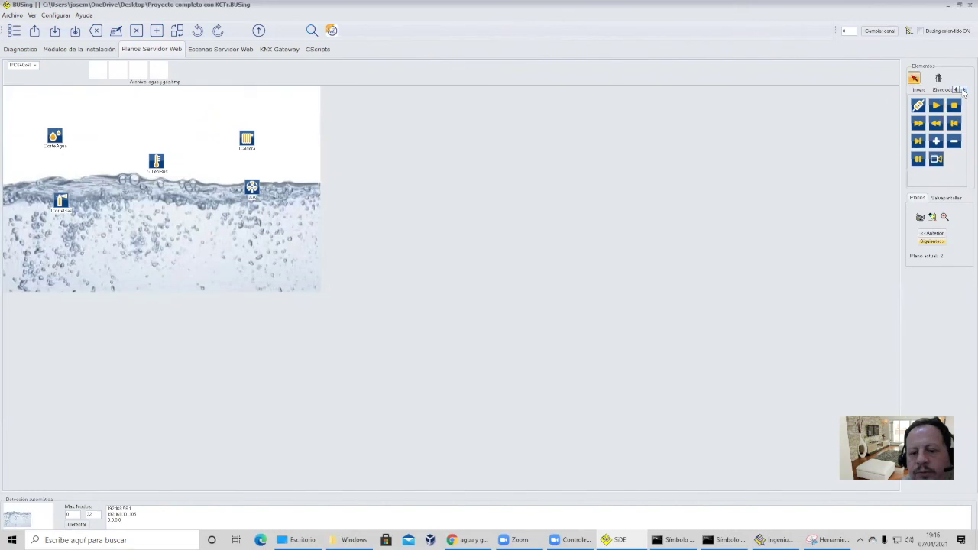
{"action": "left_click", "coordinate": [963, 90]}
{"action": "left_click", "coordinate": [963, 90]}
{"action": "left_click", "coordinate": [944, 91]}
{"action": "left_click", "coordinate": [956, 90]}
{"action": "left_click", "coordinate": [956, 89]}
{"action": "left_click", "coordinate": [956, 89]}
{"action": "left_click", "coordinate": [956, 90]}
{"action": "left_click", "coordinate": [956, 90]}
{"action": "left_click", "coordinate": [921, 90]}
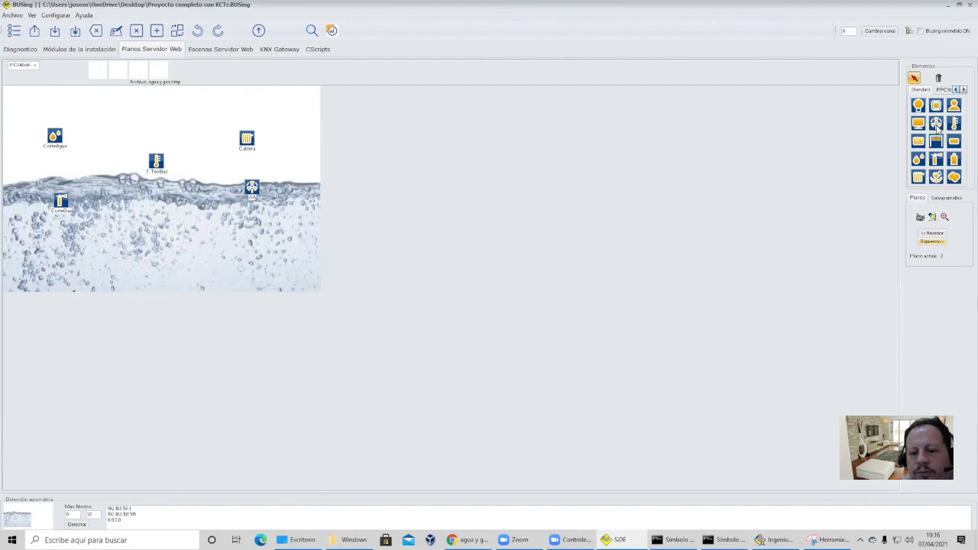
- Place a square icon at the bottom centre, link it to 6E6S as Sirena, then show installation modules
{"action": "left_click", "coordinate": [936, 109]}
{"action": "left_click", "coordinate": [184, 229]}
{"action": "left_click_drag", "start_coordinate": [184, 229], "coordinate": [162, 263]}
{"action": "right_click", "coordinate": [163, 263]}
{"action": "left_click", "coordinate": [176, 267]}
{"action": "double_click", "coordinate": [410, 220]}
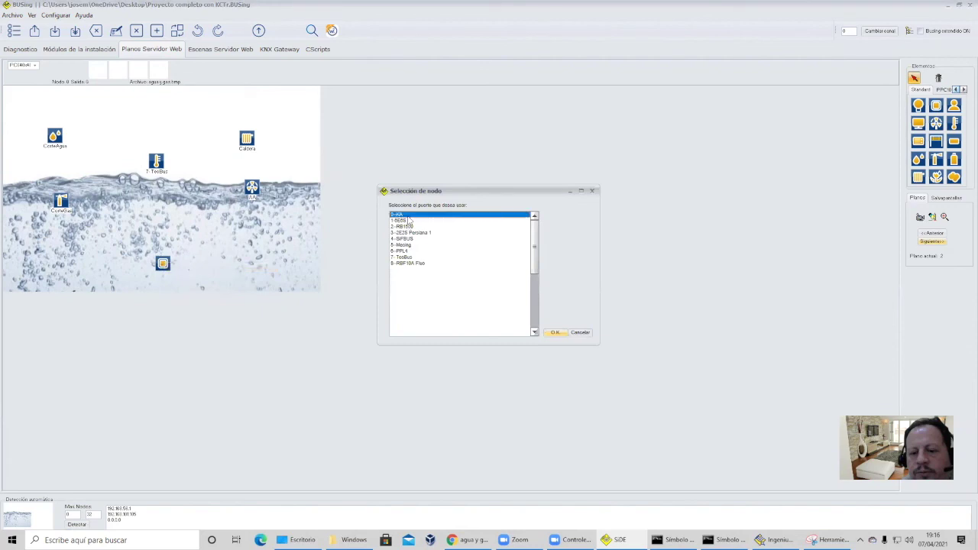
{"action": "left_click", "coordinate": [622, 303]}
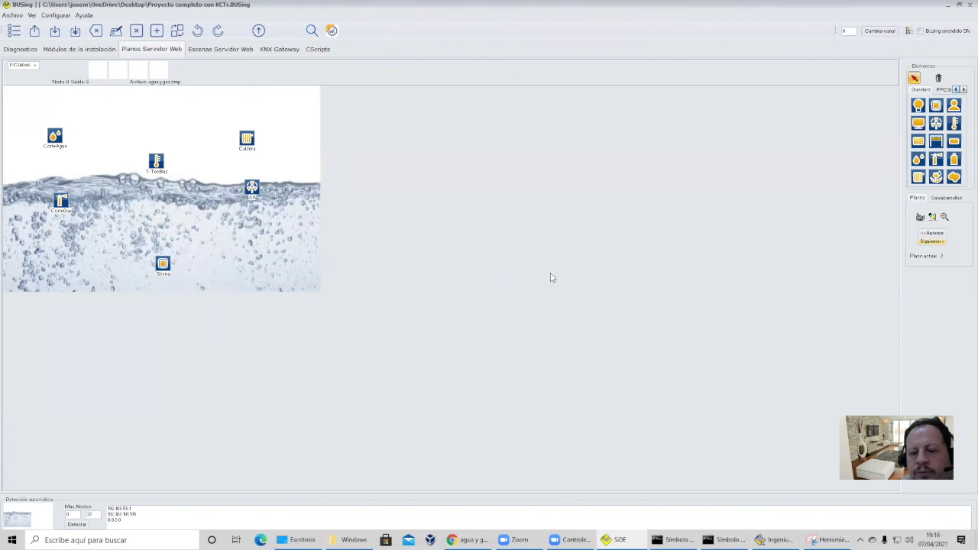
{"action": "left_click", "coordinate": [100, 52]}
{"action": "left_click", "coordinate": [54, 32]}
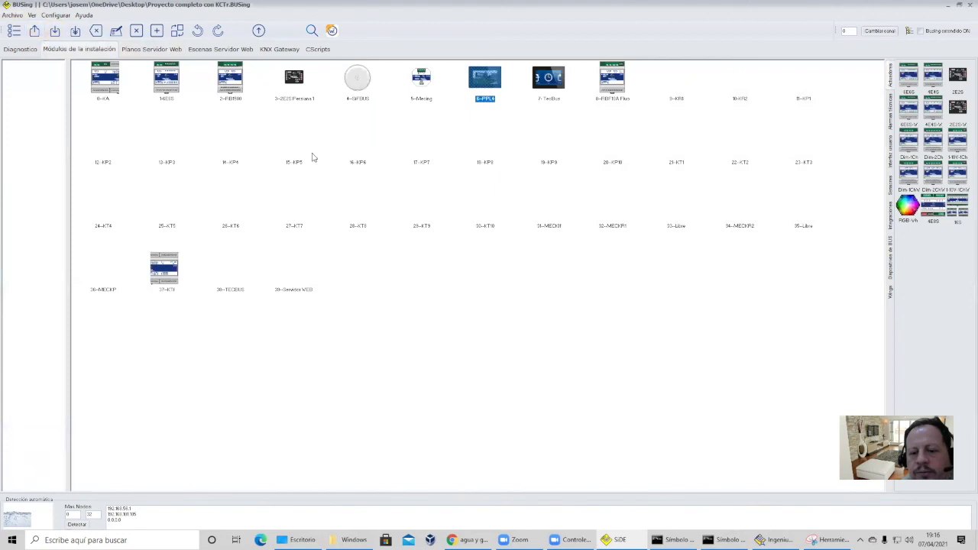